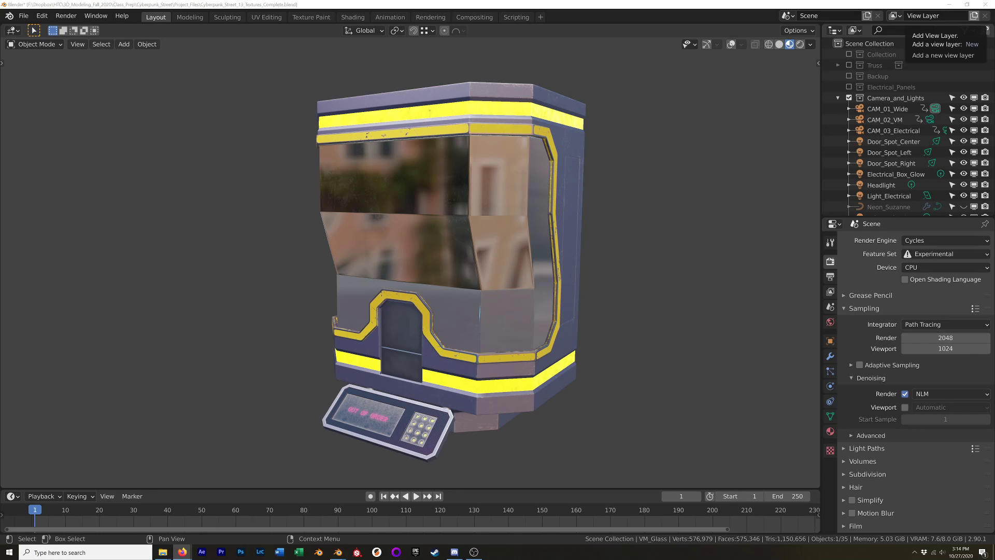
# Bring up the Substance Academy site in the browser and look through the Getting Started with Substance Painter course and its lesson list.
pyautogui.moveTo(994, 68); pyautogui.dragTo(792, 62)
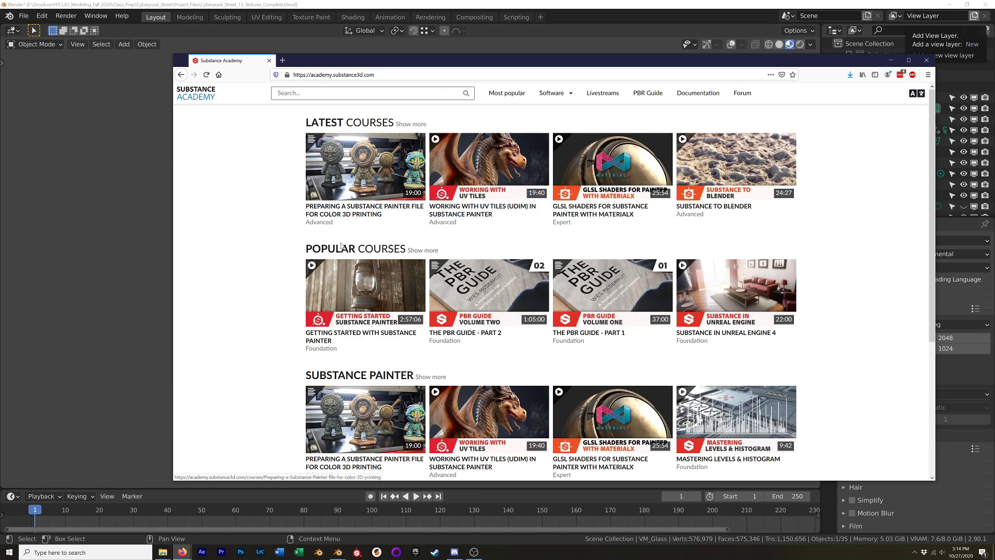
pyautogui.scroll(-2, 343, 248)
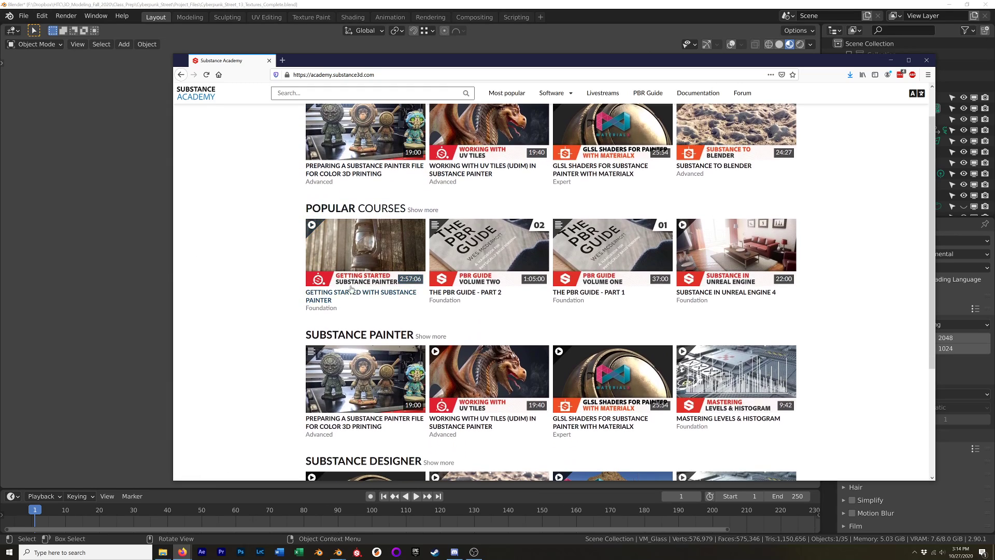
pyautogui.click(394, 297)
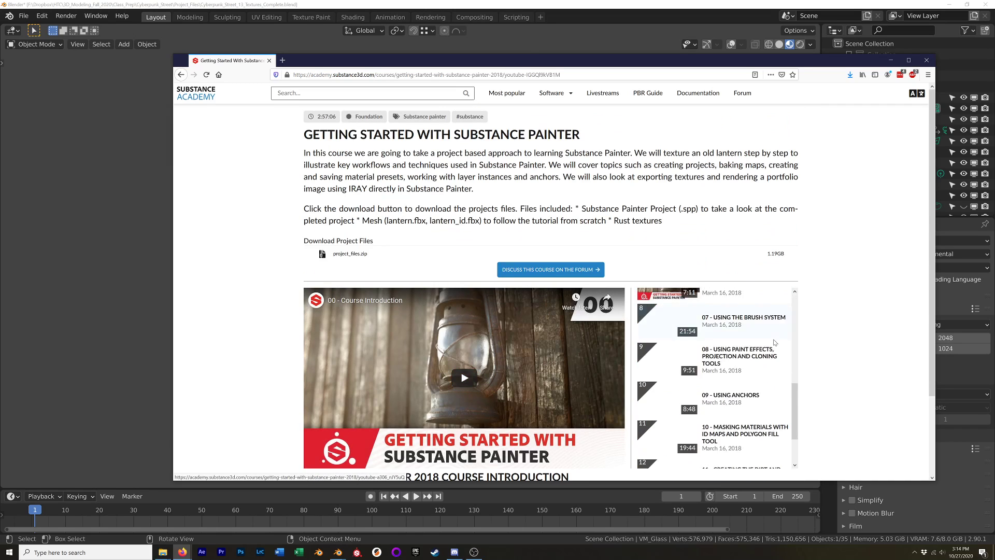
pyautogui.scroll(-3, 775, 342)
pyautogui.scroll(-2, 930, 347)
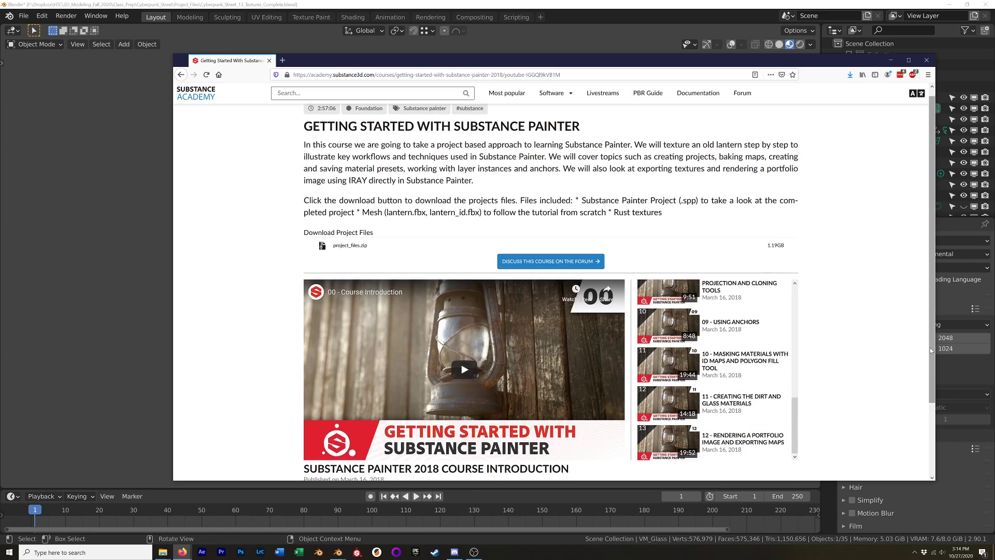
pyautogui.scroll(-3, 930, 347)
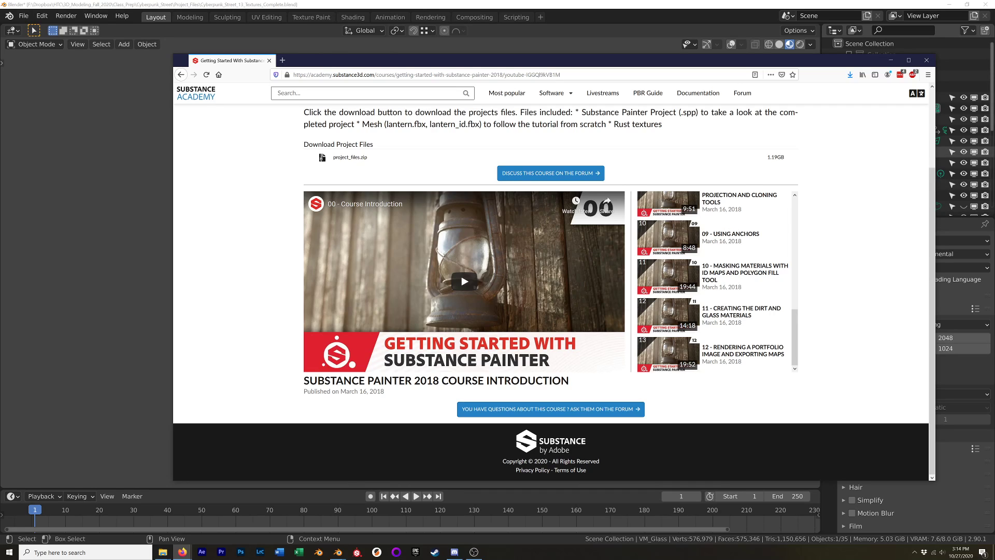
# Look through the CG Boost Substance Painter Launch Pad course page, then move the browser off the Blender scene.
pyautogui.moveTo(994, 130); pyautogui.dragTo(716, 61)
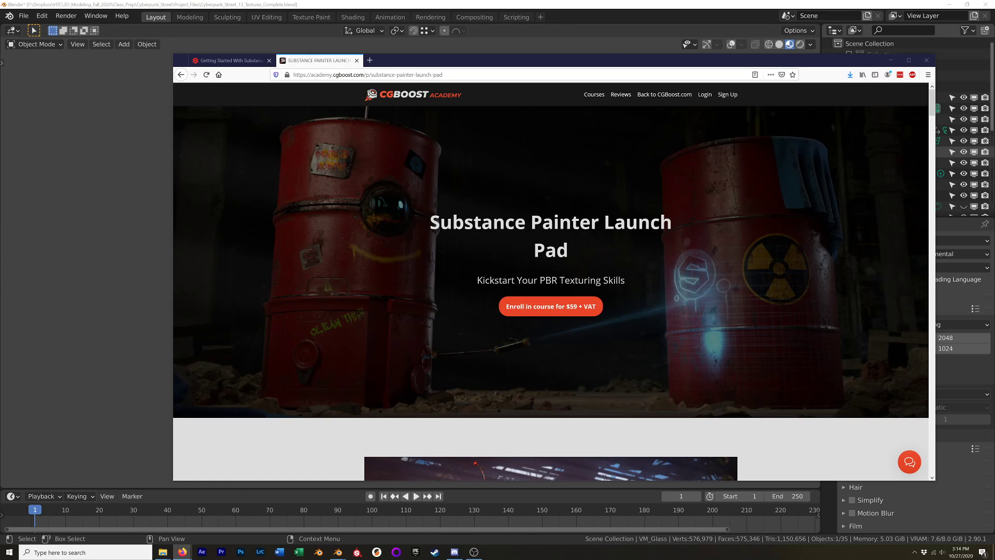
pyautogui.scroll(-3, 666, 267)
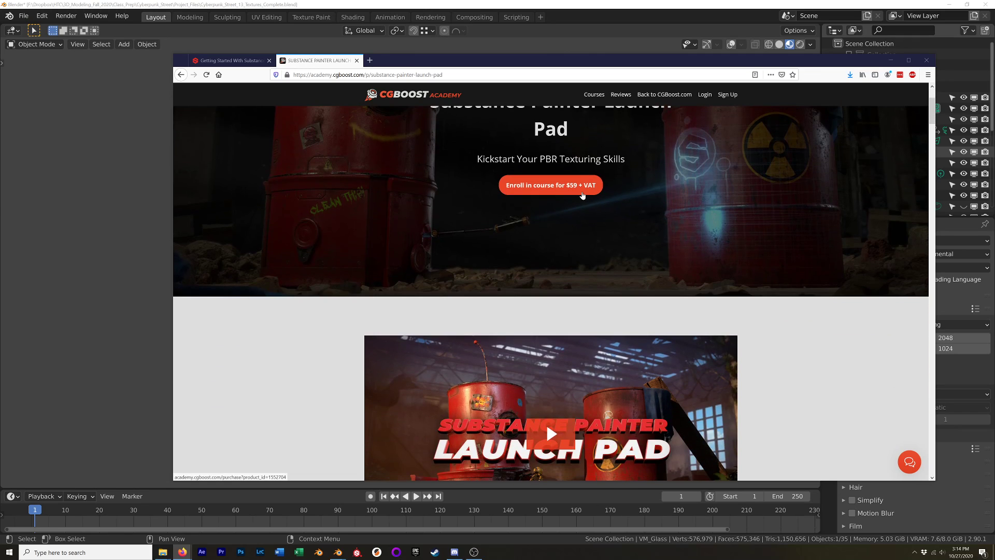
pyautogui.scroll(-4, 622, 202)
pyautogui.scroll(-9, 786, 208)
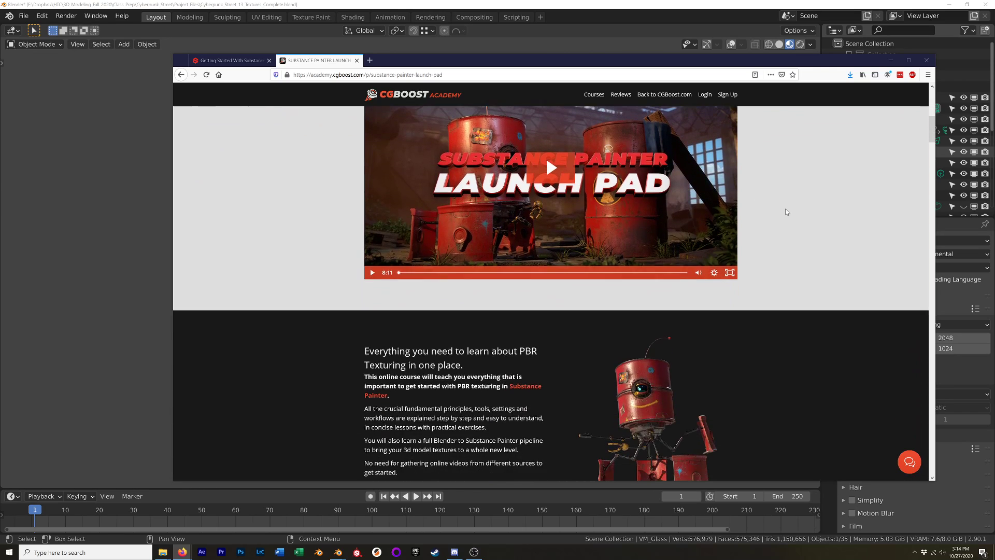
pyautogui.scroll(-2, 773, 218)
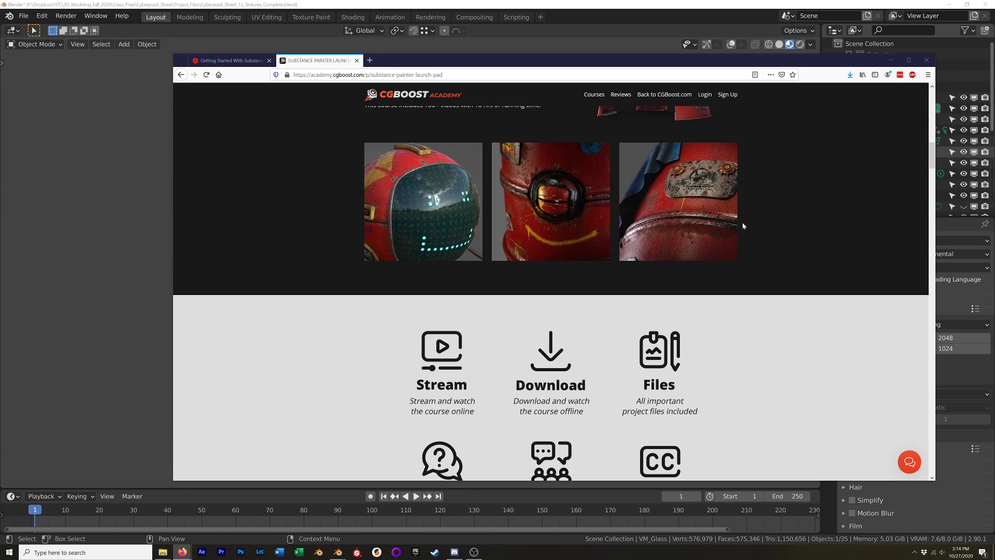
pyautogui.scroll(5, 420, 148)
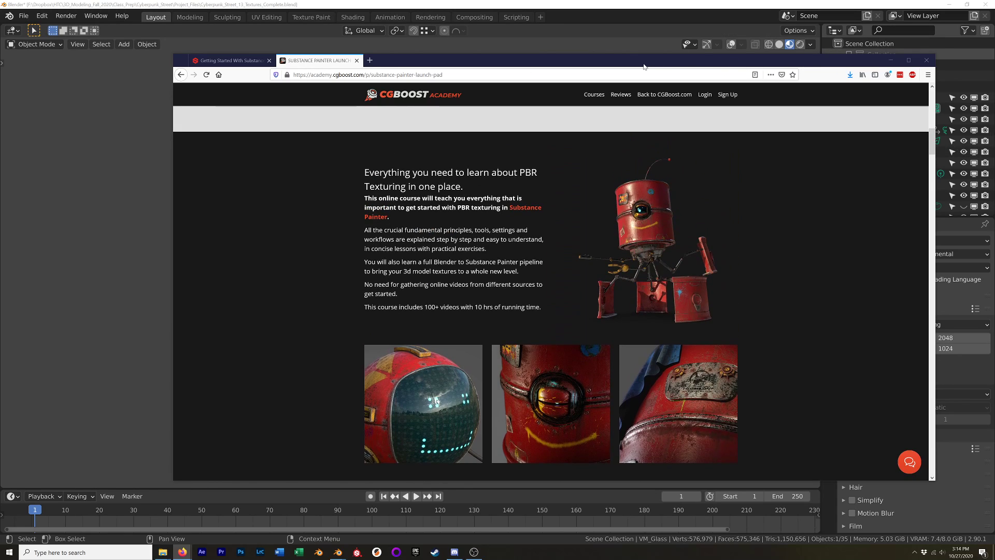
pyautogui.moveTo(601, 65); pyautogui.dragTo(994, 78)
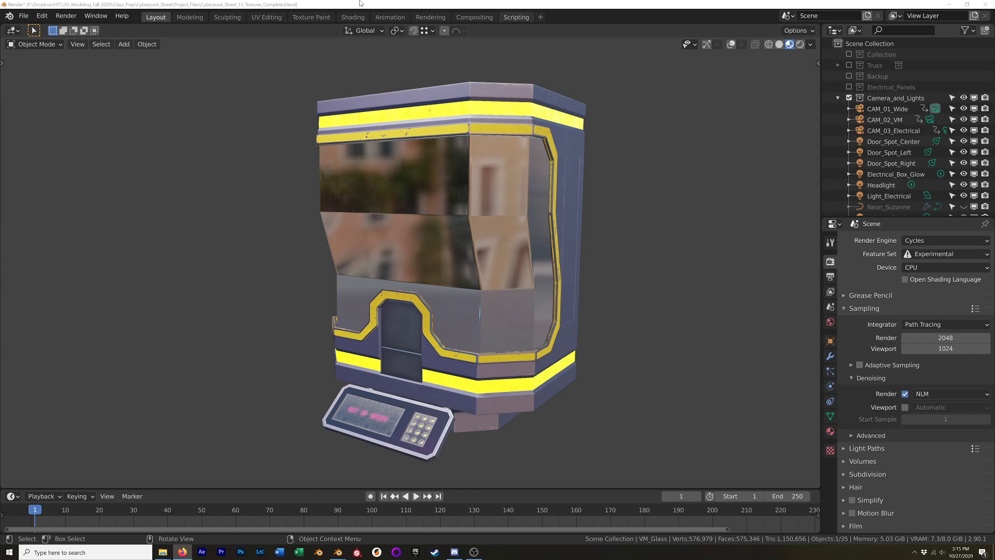
# Return to Blender and examine the worn paint and edge scratches on the textured vending machine's side panel and yellow trim.
pyautogui.click(395, 4)
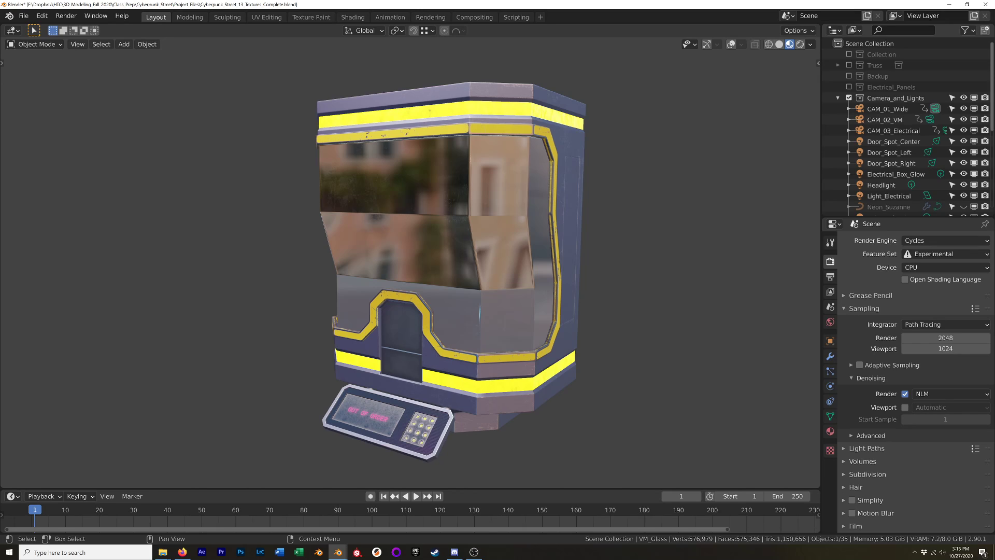
pyautogui.hotkey('alt', 'Tab')
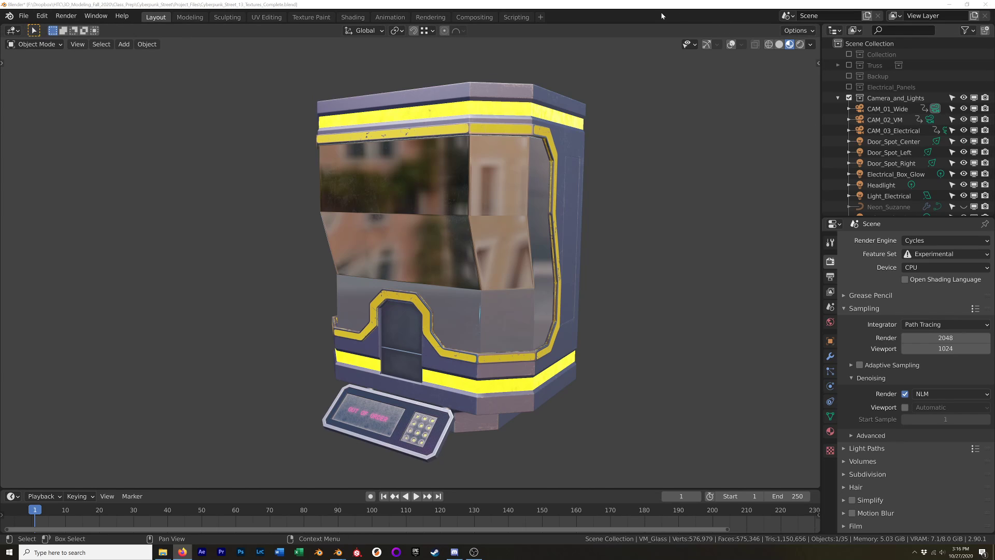
pyautogui.moveTo(492, 227); pyautogui.dragTo(514, 222, button='middle')
pyautogui.click(514, 223)
pyautogui.moveTo(563, 200); pyautogui.dragTo(469, 206, button='middle')
pyautogui.scroll(7, 482, 298)
pyautogui.moveTo(498, 312); pyautogui.dragTo(442, 325, button='middle')
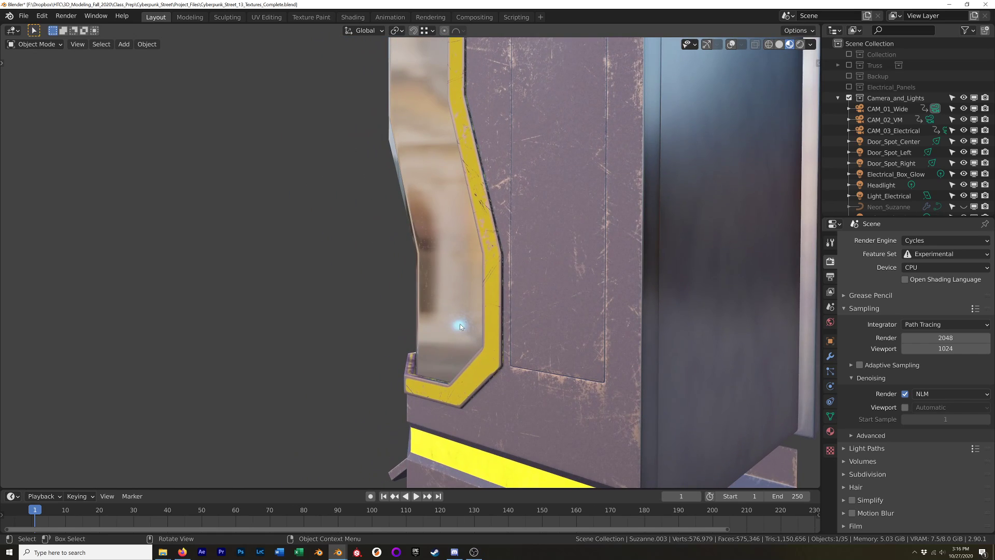
pyautogui.scroll(2, 562, 279)
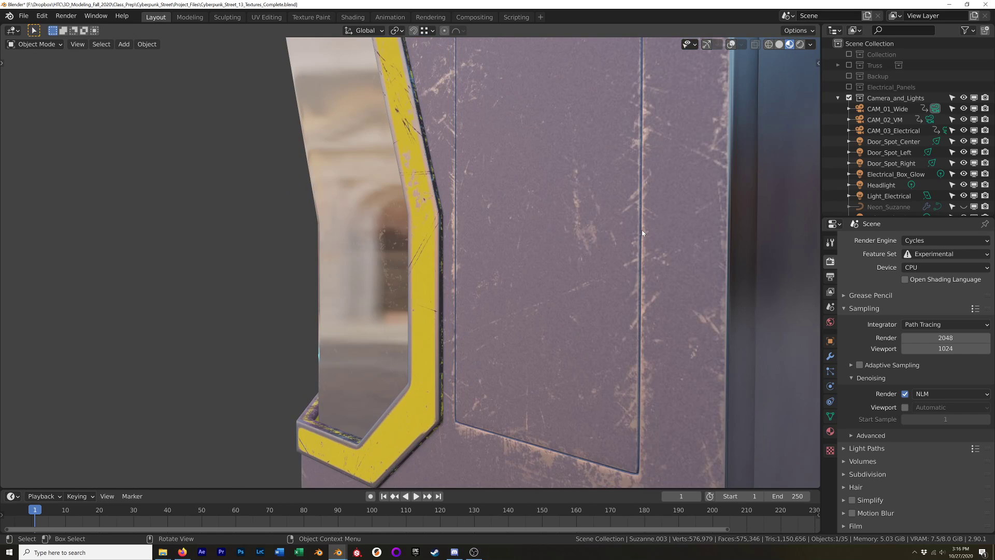
pyautogui.scroll(-4, 642, 217)
pyautogui.moveTo(618, 294); pyautogui.dragTo(652, 275, button='middle')
pyautogui.scroll(3, 576, 284)
pyautogui.scroll(3, 576, 284)
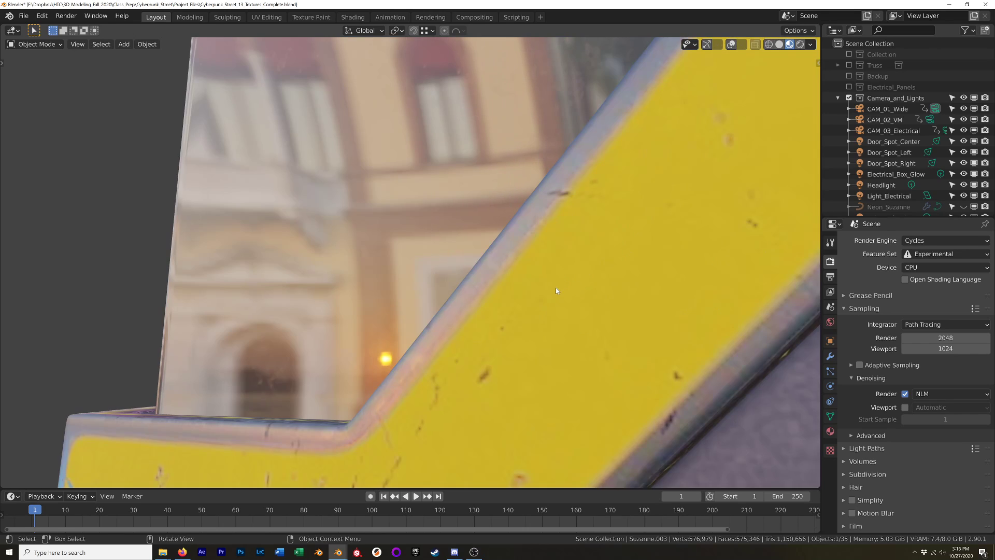
pyautogui.scroll(-3, 563, 289)
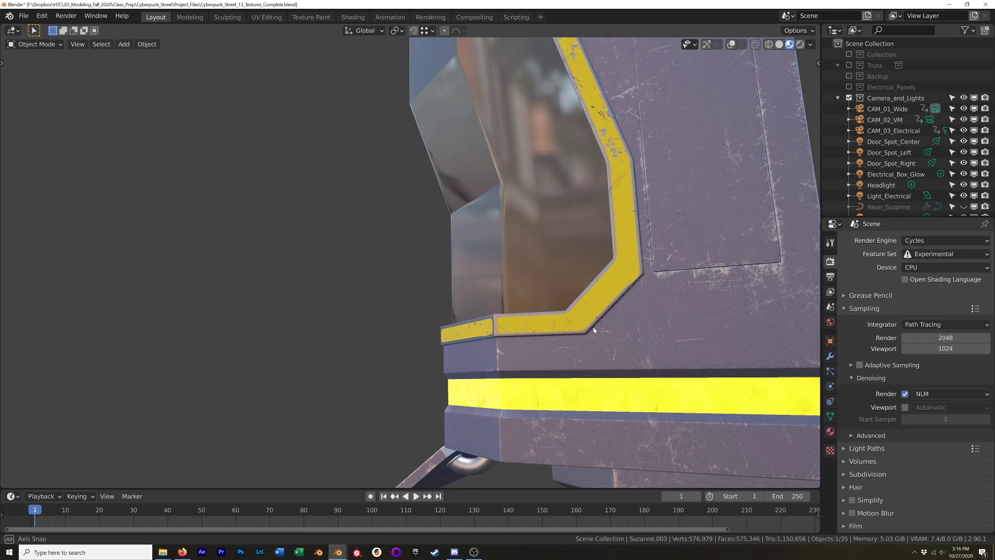
pyautogui.scroll(-3, 567, 303)
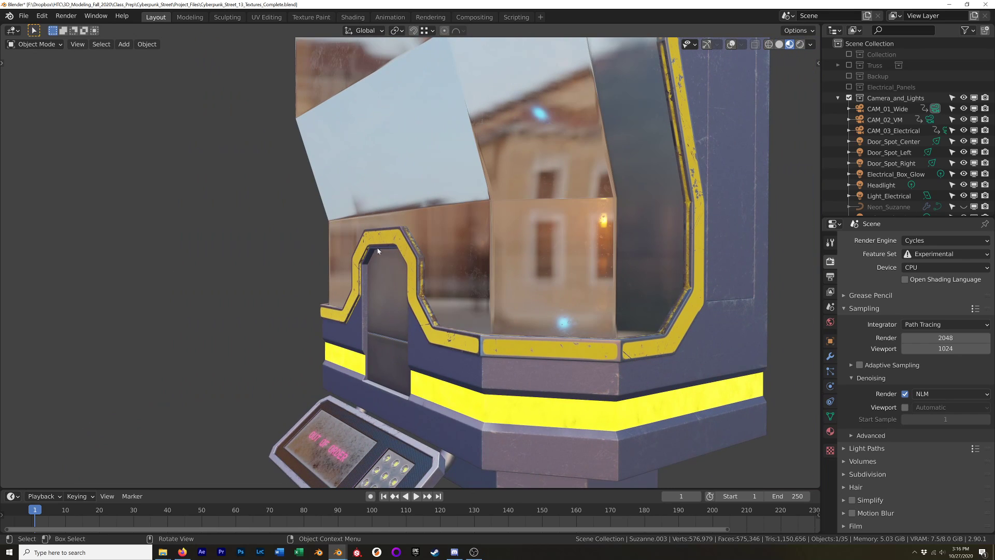
# Examine the textured screen and keypad panel up close, including its carbon-fibre surface and emissive lettering, and the machine's front glass.
pyautogui.moveTo(467, 358); pyautogui.dragTo(513, 347, button='middle')
pyautogui.keyDown('shift'); pyautogui.moveTo(513, 346); pyautogui.dragTo(471, 284, button='middle'); pyautogui.keyUp('shift')
pyautogui.scroll(2, 521, 295)
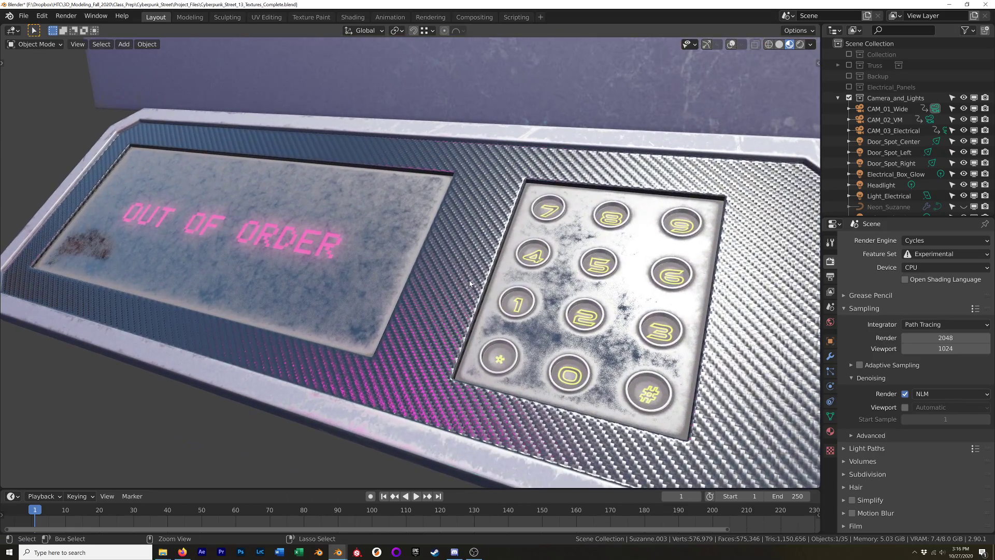
pyautogui.moveTo(374, 268); pyautogui.dragTo(388, 292, button='middle')
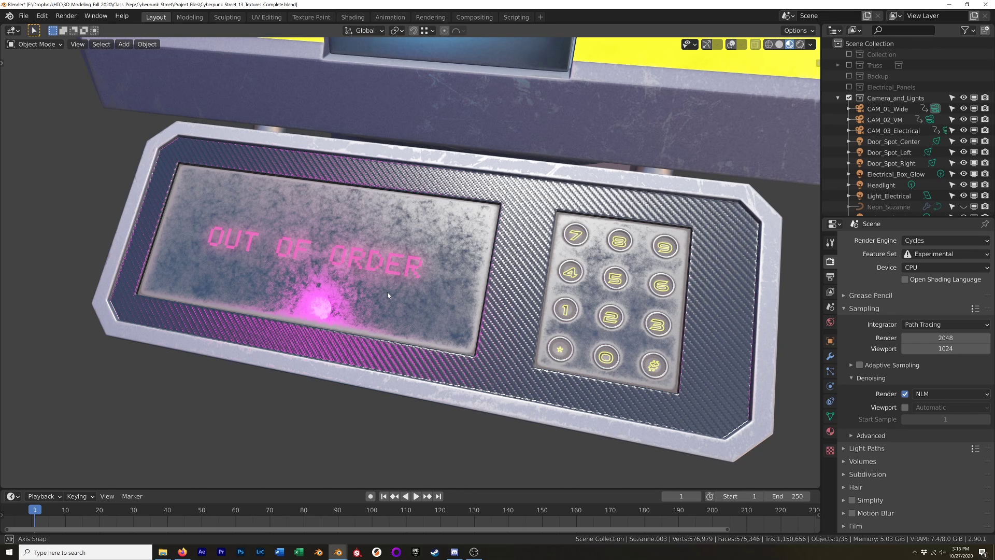
pyautogui.moveTo(387, 291); pyautogui.dragTo(386, 267, button='middle')
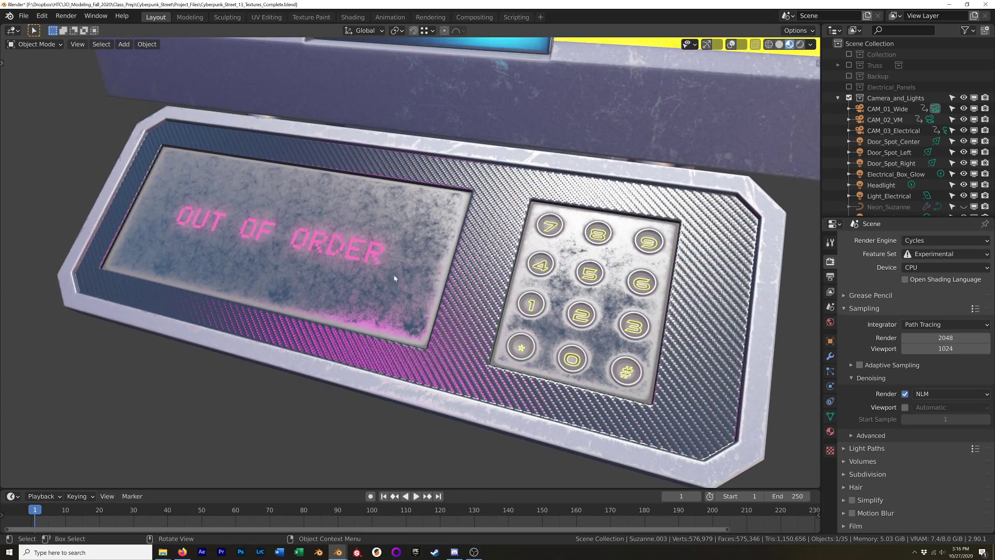
pyautogui.moveTo(496, 283); pyautogui.dragTo(524, 292, button='middle')
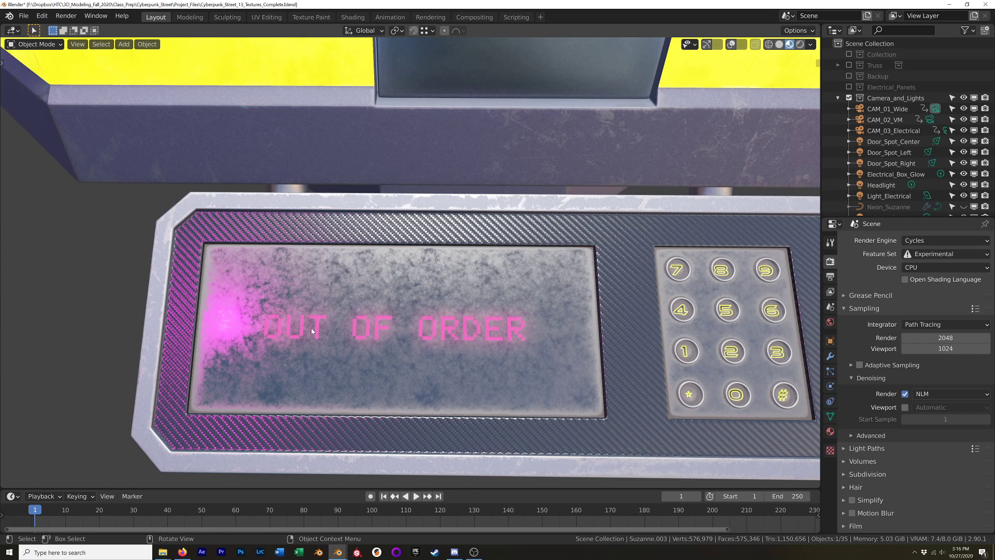
pyautogui.scroll(-4, 558, 309)
pyautogui.moveTo(559, 309); pyautogui.dragTo(542, 264, button='middle')
pyautogui.moveTo(665, 242); pyautogui.dragTo(668, 237, button='middle')
pyautogui.keyDown('shift'); pyautogui.moveTo(514, 282); pyautogui.dragTo(560, 221, button='middle'); pyautogui.keyUp('shift')
# Close the Cyberpunk_Street_13_Textures_Complete file without saving and return to the untextured Cyberpunk_Street_12_Materials_Recording scene.
pyautogui.click(986, 4)
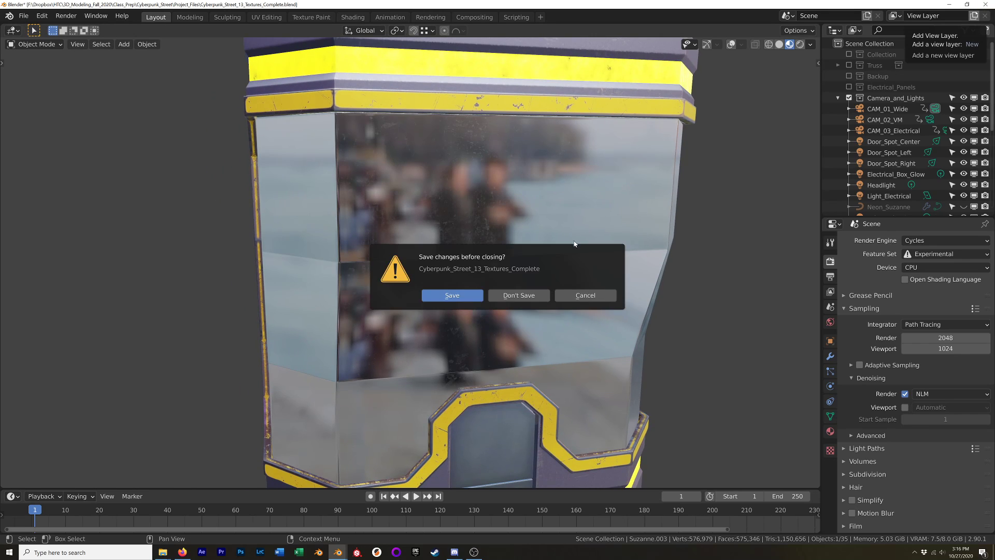
pyautogui.click(519, 295)
pyautogui.moveTo(535, 249); pyautogui.dragTo(249, 279, button='middle')
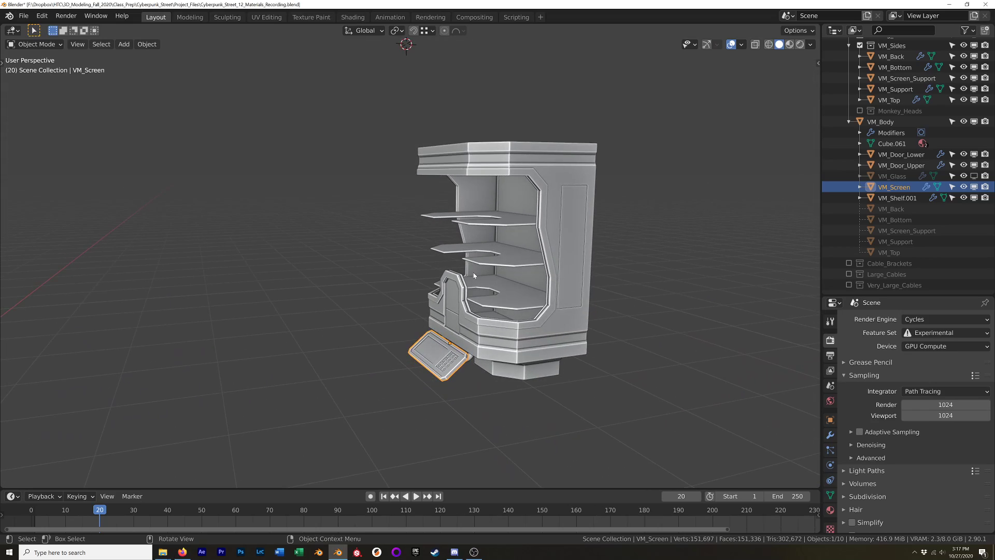
pyautogui.moveTo(505, 272); pyautogui.dragTo(566, 294, button='middle')
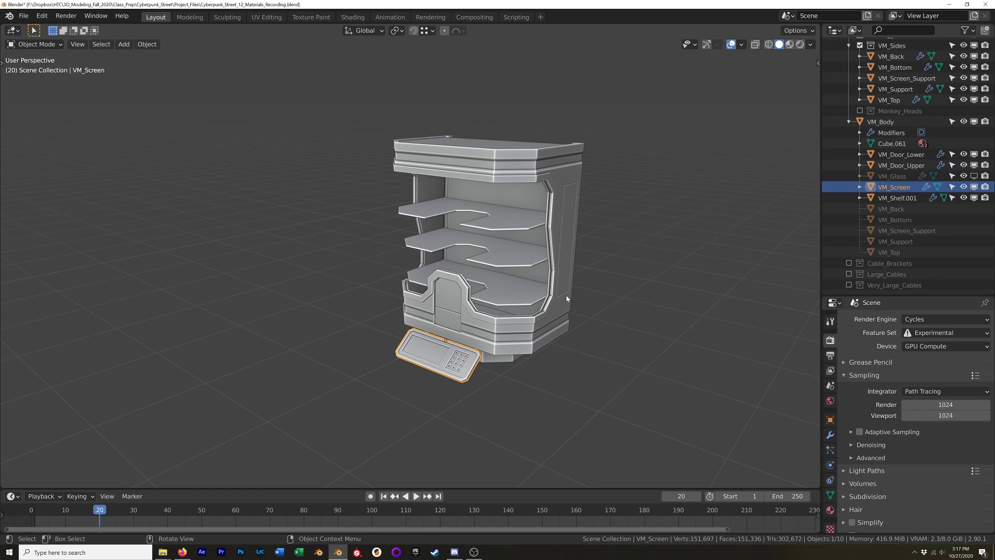
# Show the material settings and check which material is assigned to the vending machine's screen and back panel.
pyautogui.click(830, 510)
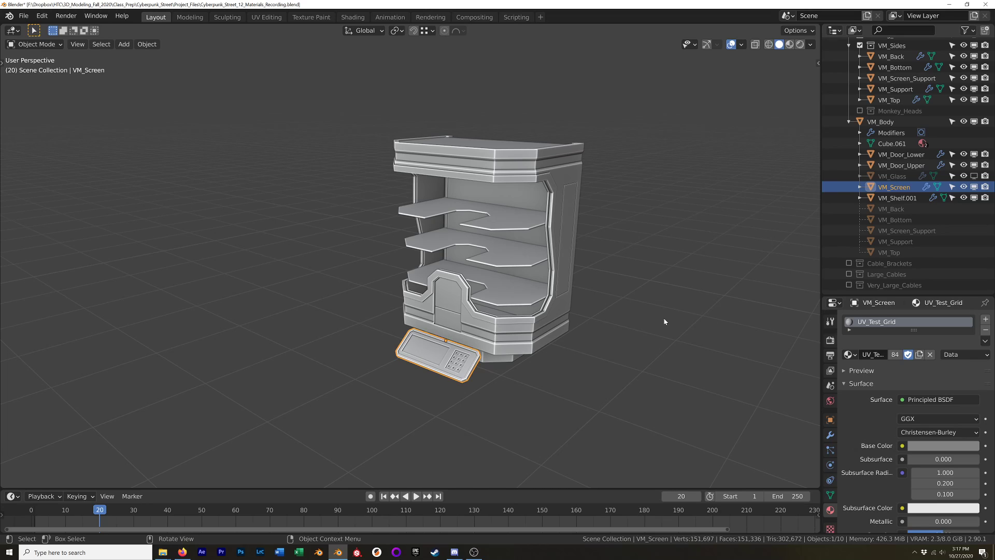
pyautogui.click(537, 199)
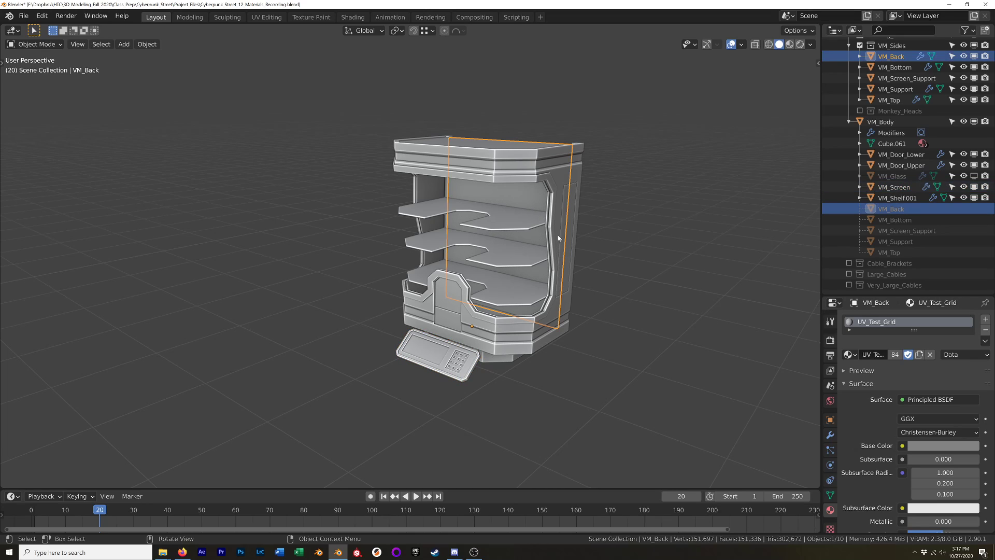
pyautogui.moveTo(537, 206); pyautogui.dragTo(538, 183, button='middle')
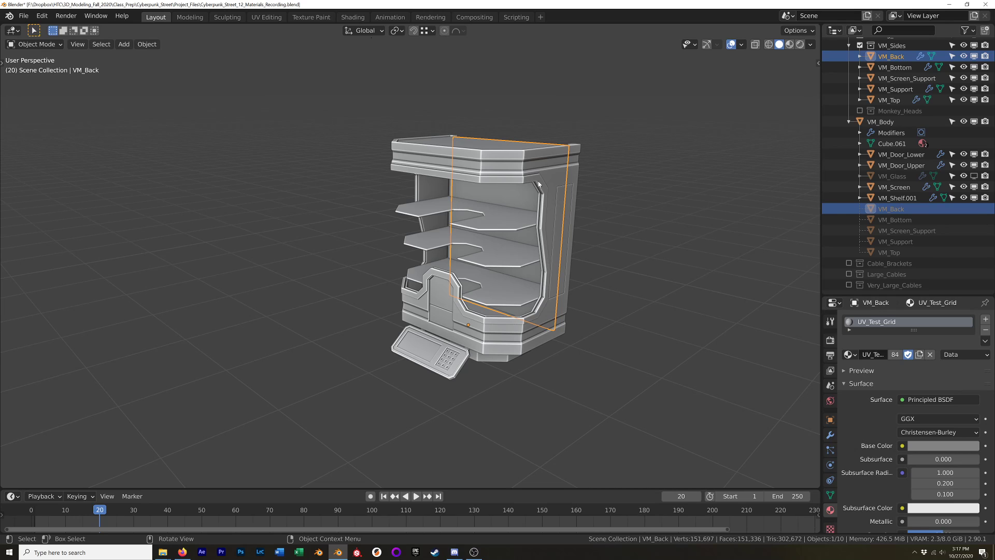
# Select the vending machine's top and back panels together and switch to the UV Editing workspace.
pyautogui.moveTo(561, 111); pyautogui.dragTo(507, 156, button='middle')
pyautogui.click(507, 156)
pyautogui.moveTo(567, 226); pyautogui.dragTo(493, 204, button='middle')
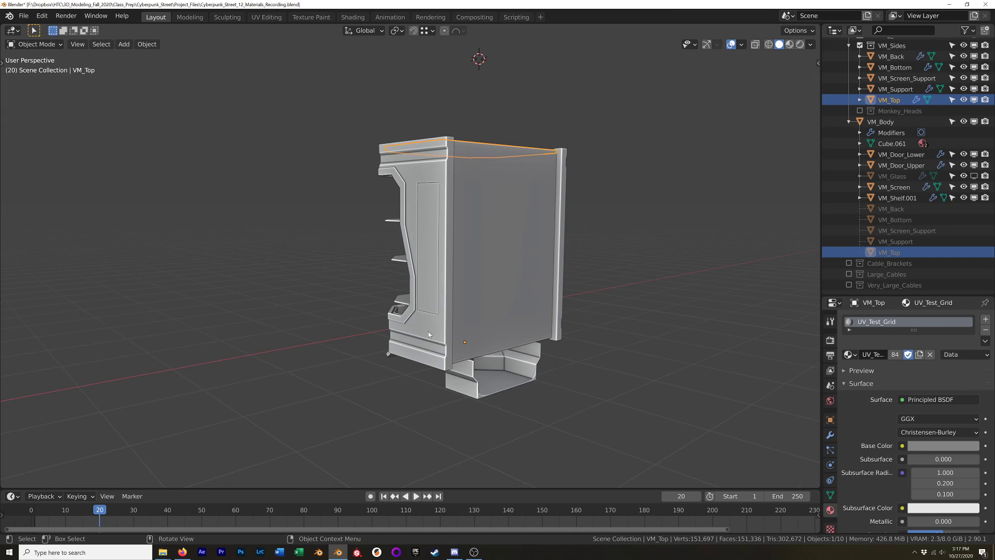
pyautogui.keyDown('shift'); pyautogui.click(507, 233); pyautogui.keyUp('shift')
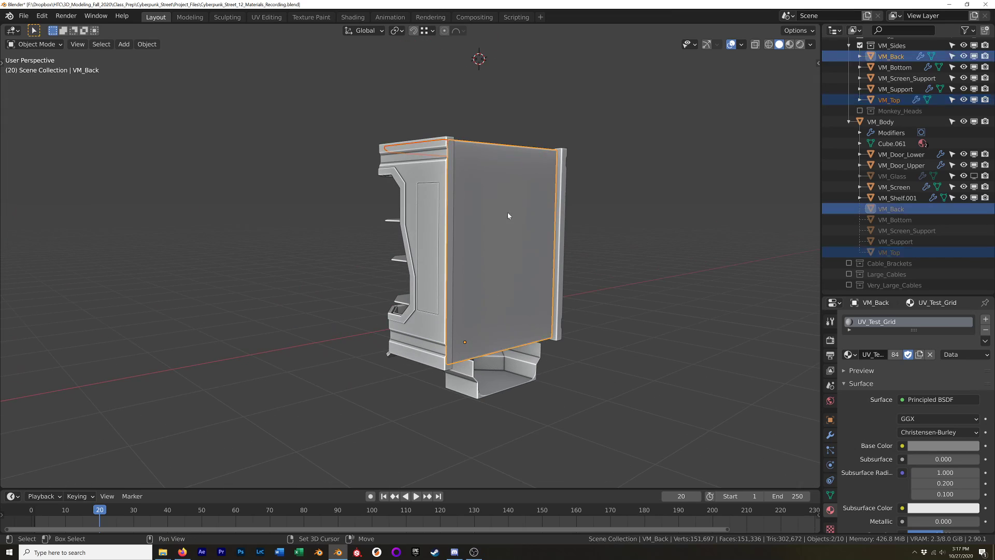
pyautogui.click(257, 18)
pyautogui.moveTo(641, 169); pyautogui.dragTo(507, 201, button='middle')
pyautogui.press('Tab')
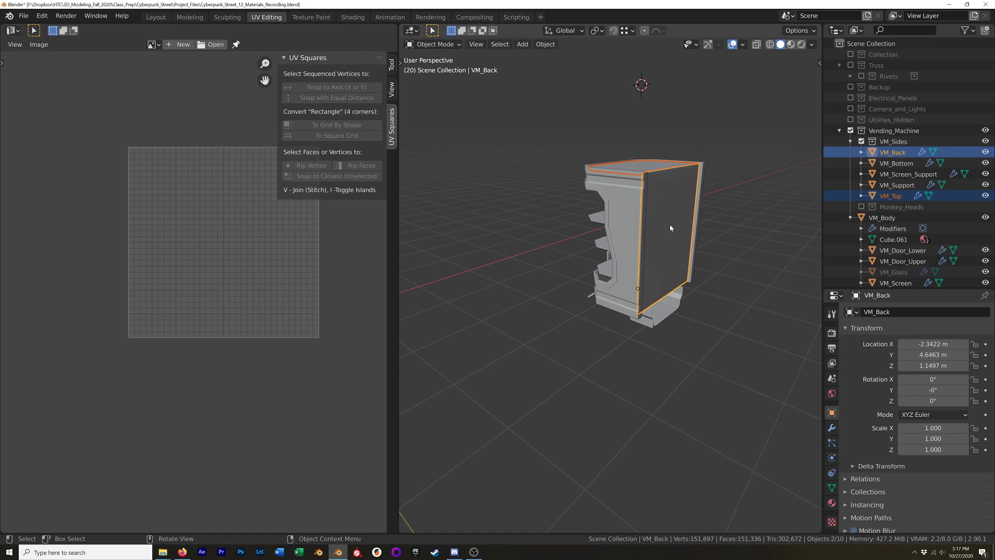
# Add the vending machine's lower support, bottom panel and screen support tube to the selection.
pyautogui.keyDown('shift'); pyautogui.click(665, 327); pyautogui.keyUp('shift')
pyautogui.moveTo(664, 327)
pyautogui.mouseDown(button='middle')
pyautogui.moveTo(594, 308)
pyautogui.moveTo(653, 258)
pyautogui.moveTo(672, 316)
pyautogui.moveTo(657, 334)
pyautogui.moveTo(684, 337)
pyautogui.moveTo(648, 322)
pyautogui.mouseUp(button='middle')
pyautogui.keyDown('shift'); pyautogui.click(678, 273); pyautogui.keyUp('shift')
pyautogui.scroll(6, 613, 303)
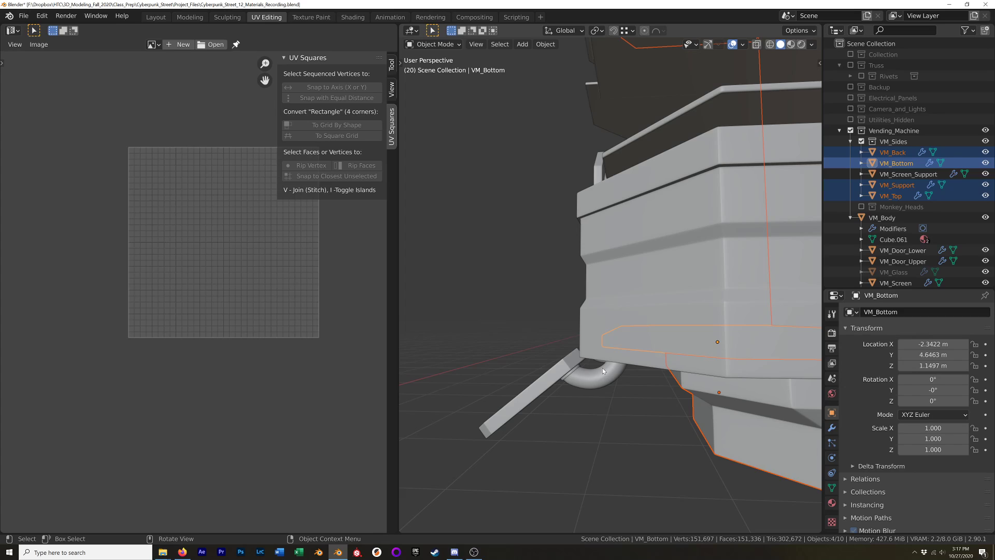
pyautogui.keyDown('shift'); pyautogui.click(603, 367); pyautogui.keyUp('shift')
pyautogui.moveTo(627, 387); pyautogui.dragTo(636, 365, button='middle')
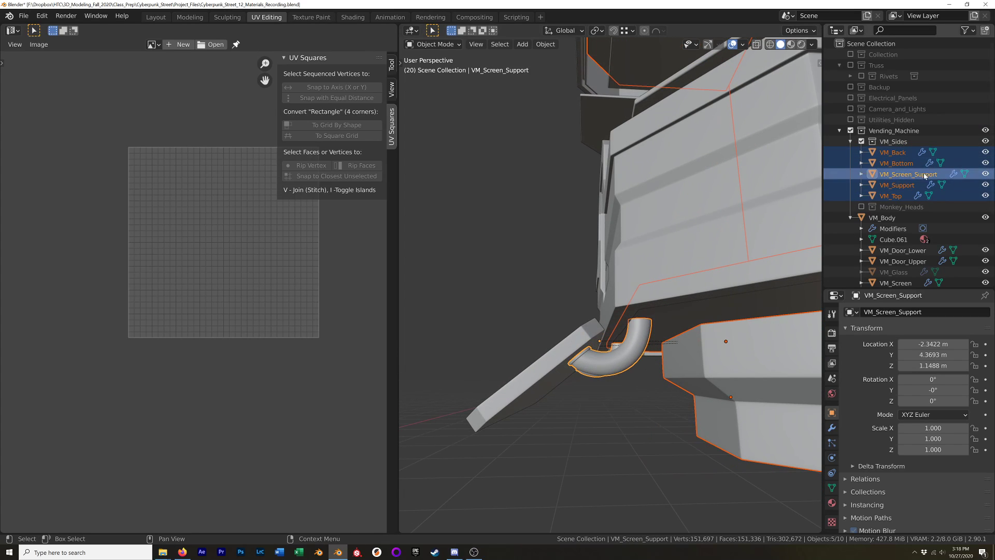
# Make VM_Support the active object while keeping all five VM_Sides parts selected.
pyautogui.moveTo(505, 244); pyautogui.dragTo(571, 269, button='middle')
pyautogui.scroll(-8, 571, 269)
pyautogui.keyDown('shift'); pyautogui.moveTo(728, 180); pyautogui.dragTo(597, 363, button='middle'); pyautogui.keyUp('shift')
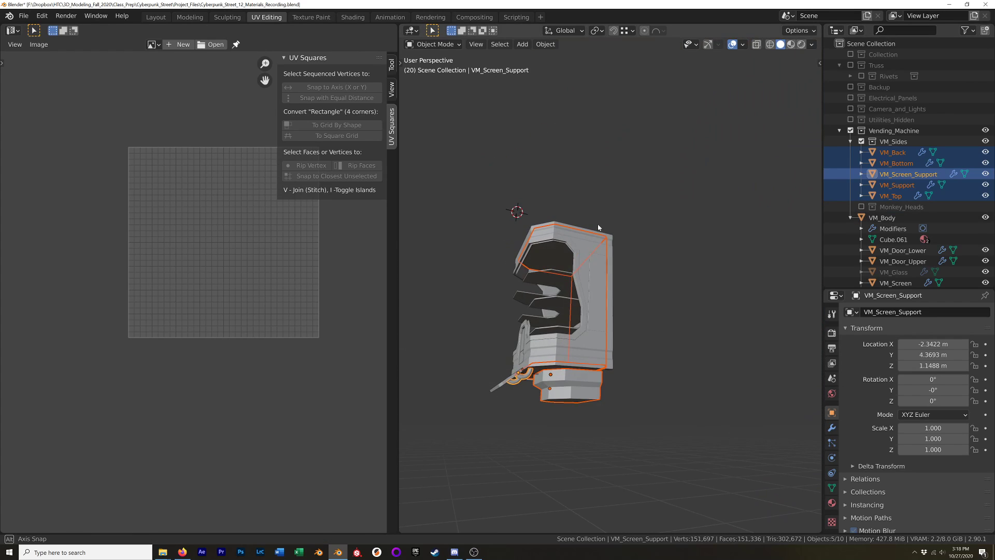
pyautogui.keyDown('shift'); pyautogui.click(595, 395); pyautogui.keyUp('shift')
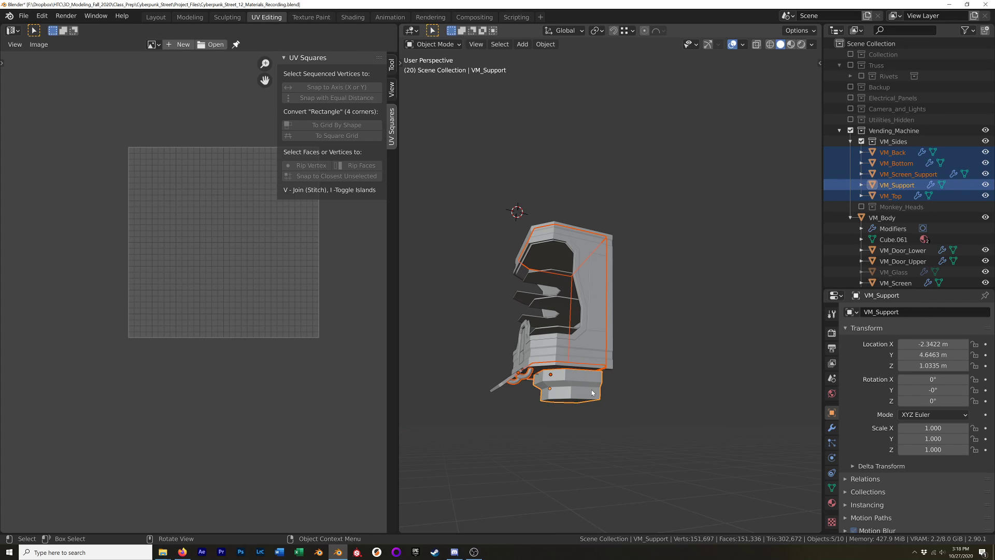
# Check the combined UV layout of the five selected VM_Sides parts and join them into the single object VM_Support.
pyautogui.moveTo(641, 373); pyautogui.dragTo(613, 311, button='middle')
pyautogui.press('Tab')
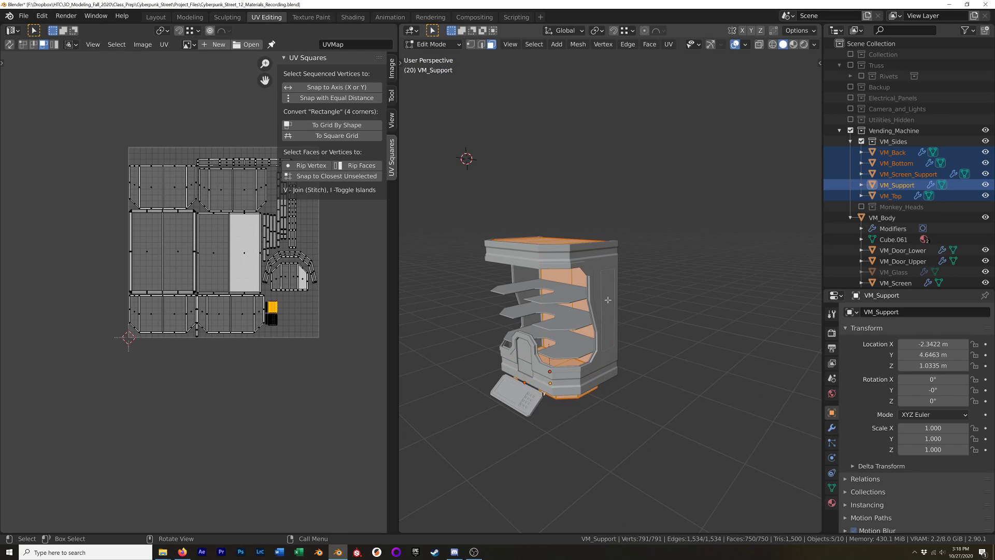
pyautogui.moveTo(274, 223); pyautogui.dragTo(235, 269, button='middle')
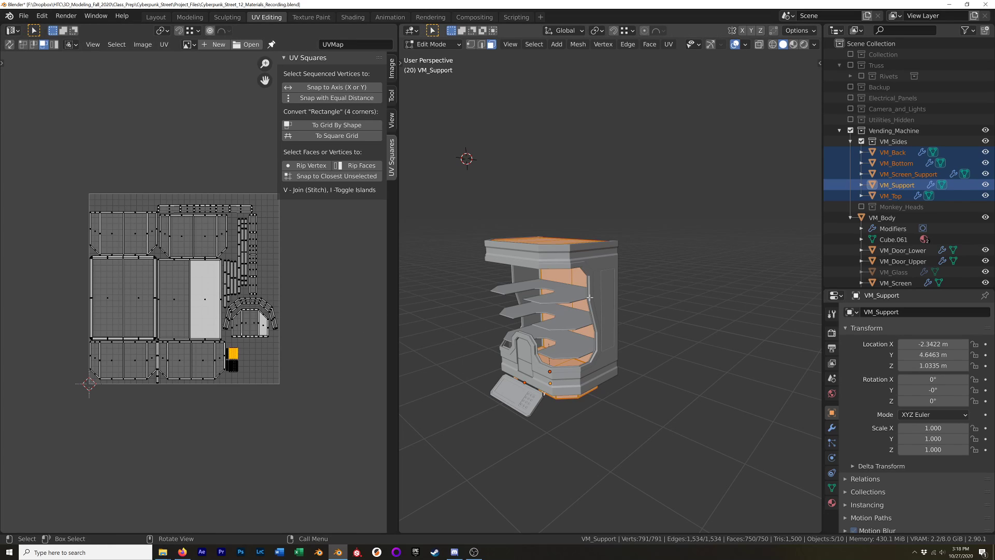
pyautogui.press('Tab')
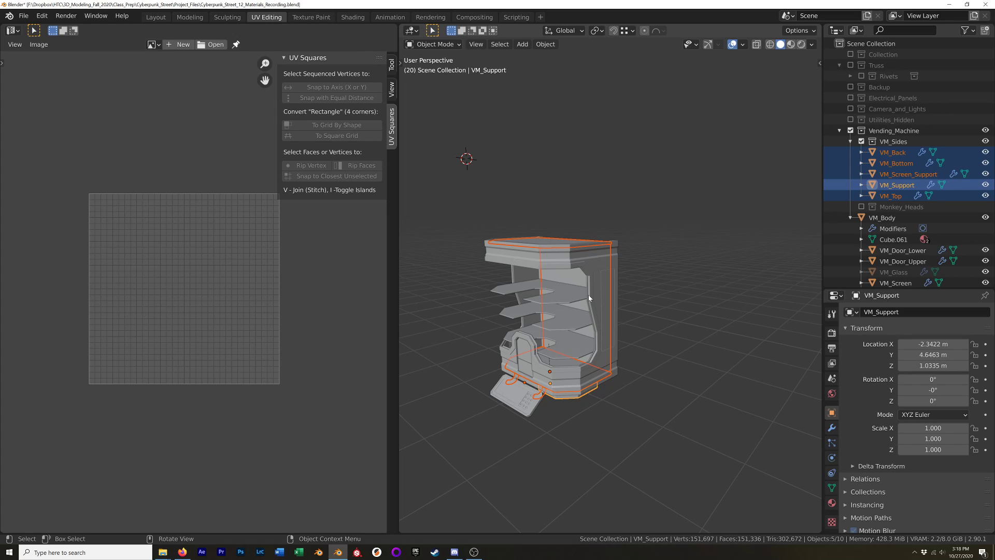
pyautogui.hotkey('ctrl', 'j')
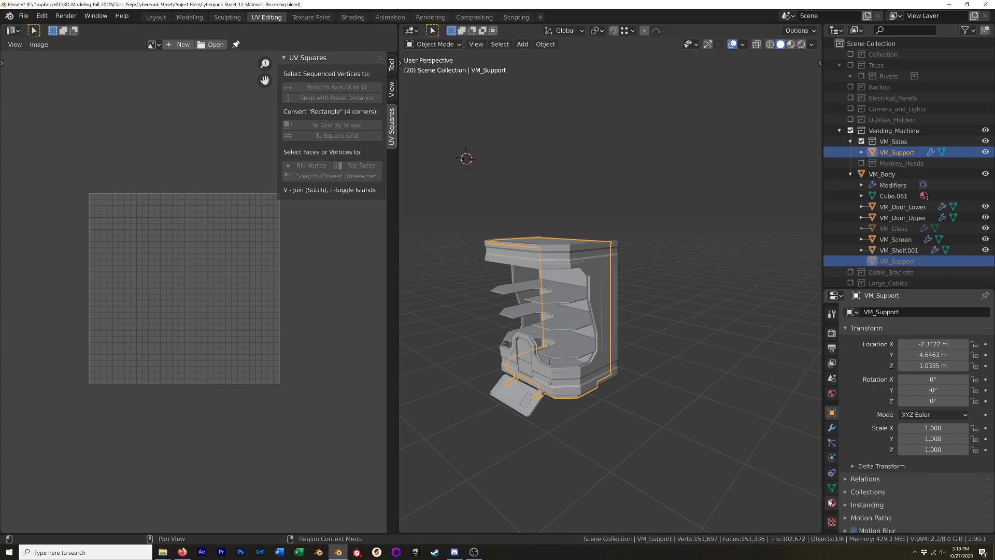
# Select VM_Body together with VM_Door_Upper and VM_Door_Lower and examine how their UV layouts overlap.
pyautogui.click(596, 279)
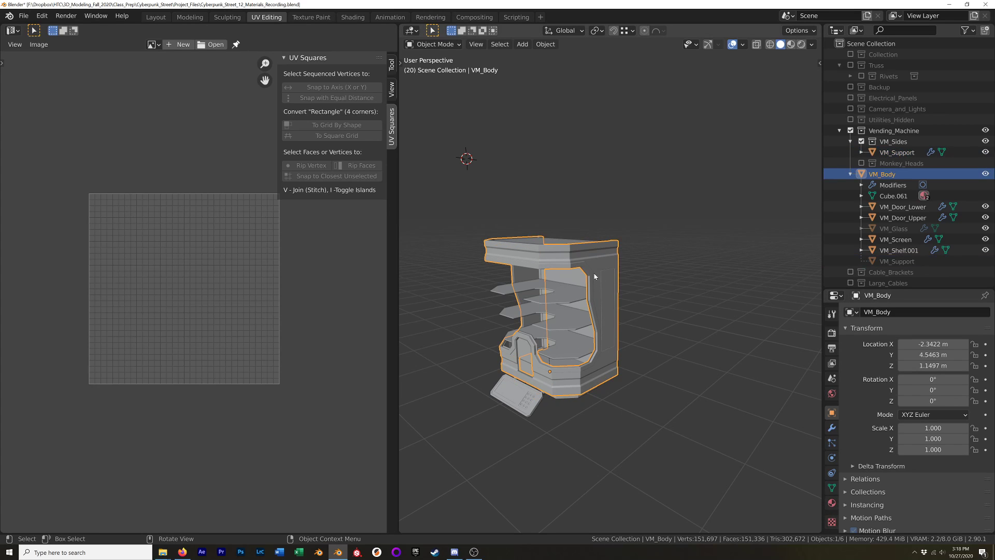
pyautogui.moveTo(586, 281); pyautogui.dragTo(602, 296, button='middle')
pyautogui.click(596, 293)
pyautogui.click(580, 288)
pyautogui.click(580, 288)
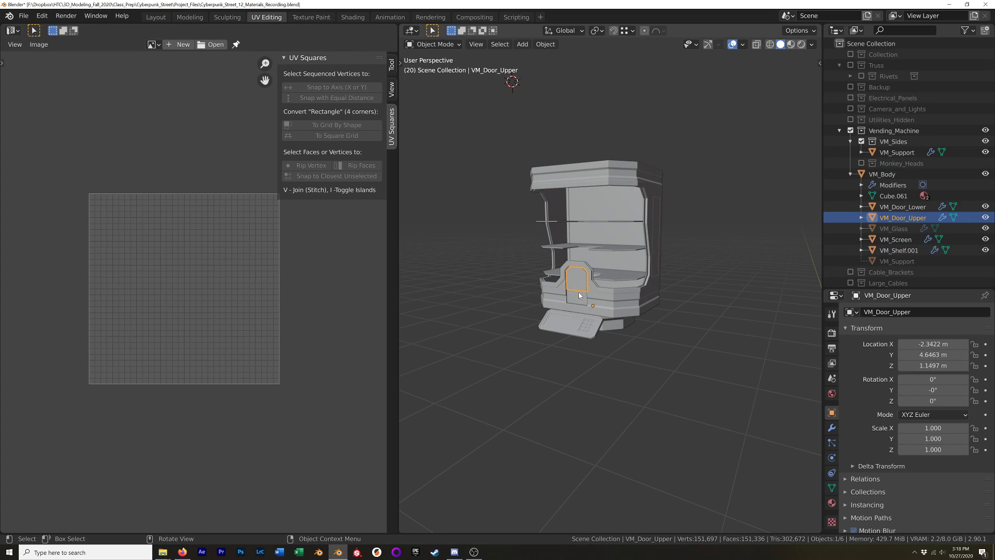
pyautogui.keyDown('shift'); pyautogui.click(578, 292); pyautogui.keyUp('shift')
pyautogui.keyDown('shift'); pyautogui.click(611, 298); pyautogui.keyUp('shift')
pyautogui.press('Tab')
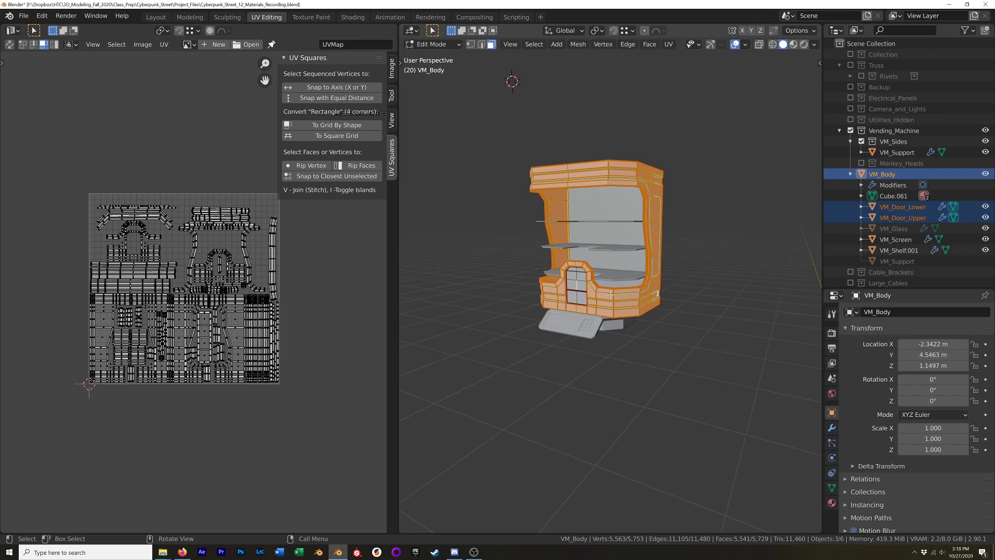
pyautogui.click(578, 284)
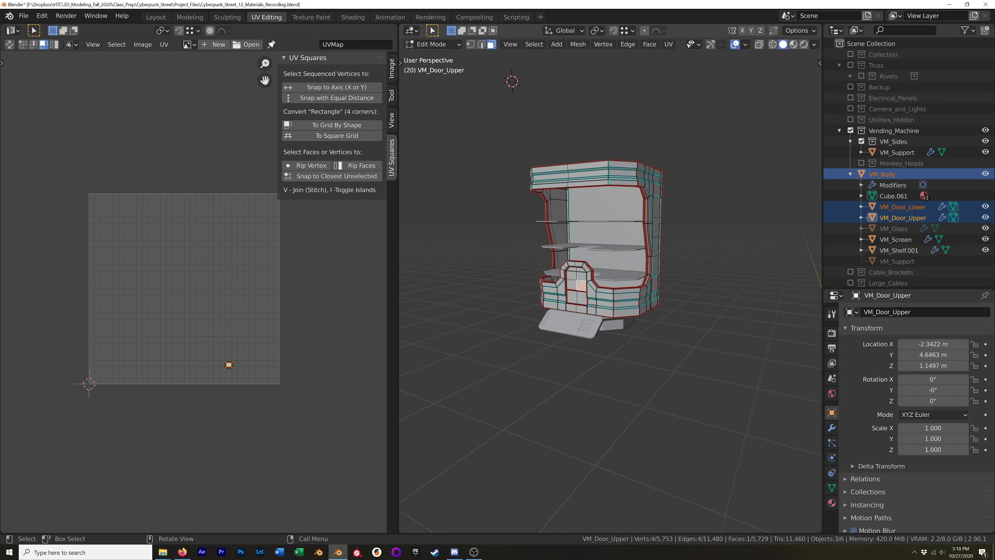
pyautogui.press('a')
pyautogui.scroll(3, 251, 372)
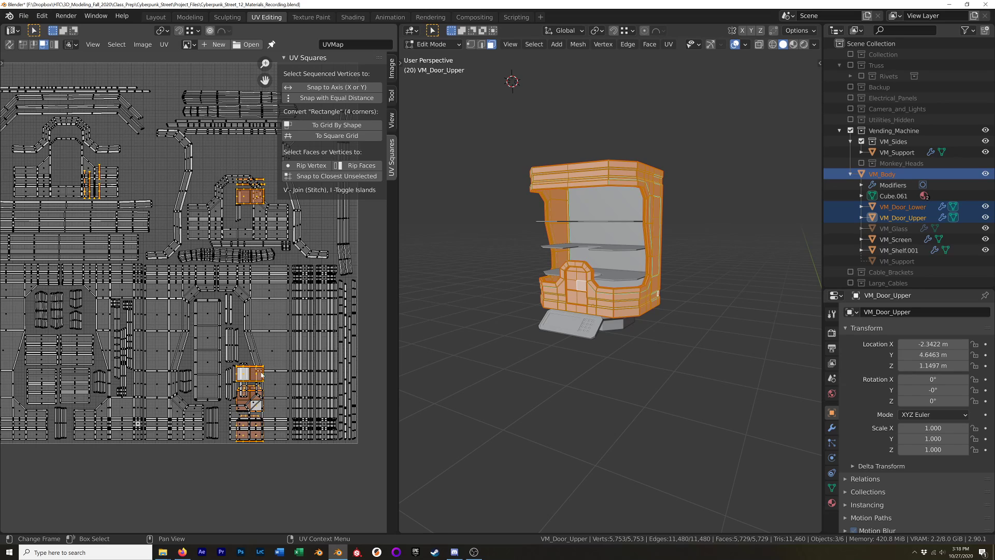
pyautogui.press('Tab')
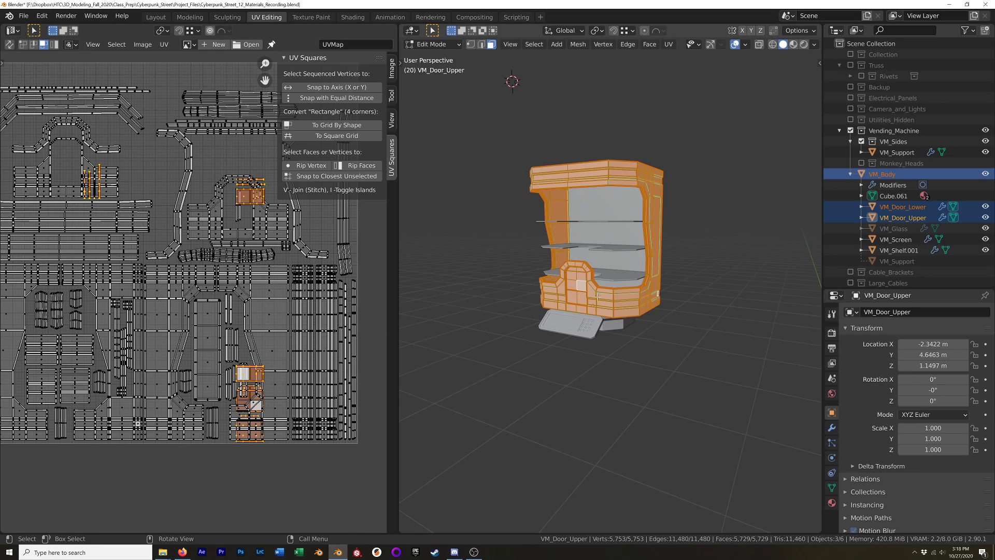
# Select both doors together with VM_Support and compare their UV layouts in Edit Mode.
pyautogui.click(593, 291)
pyautogui.click(575, 299)
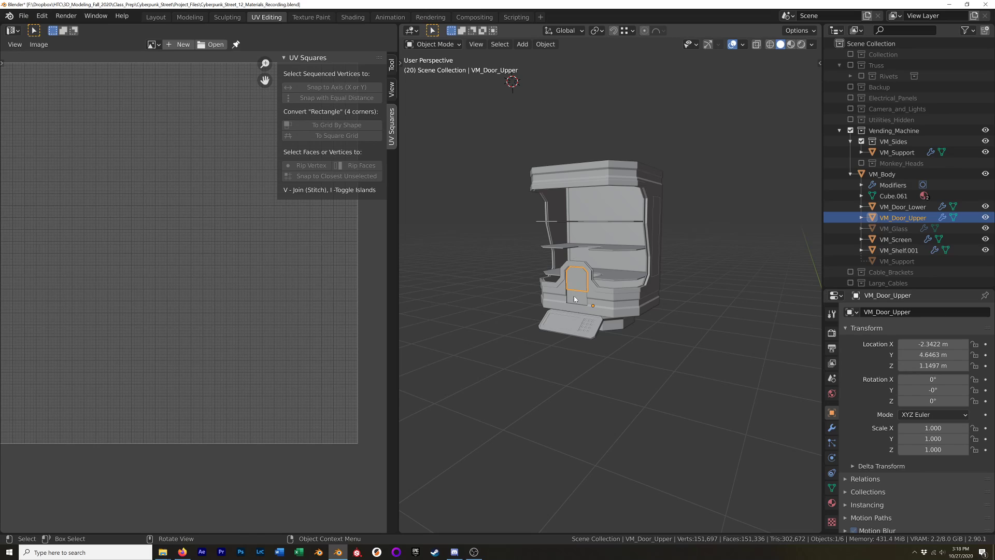
pyautogui.keyDown('shift'); pyautogui.click(578, 299); pyautogui.keyUp('shift')
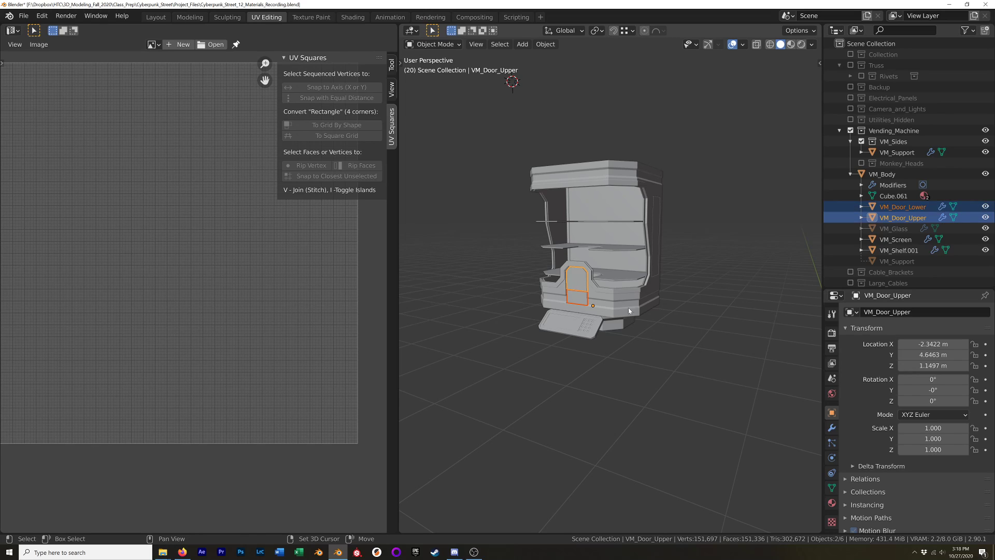
pyautogui.keyDown('shift'); pyautogui.click(623, 329); pyautogui.keyUp('shift')
pyautogui.press('Tab')
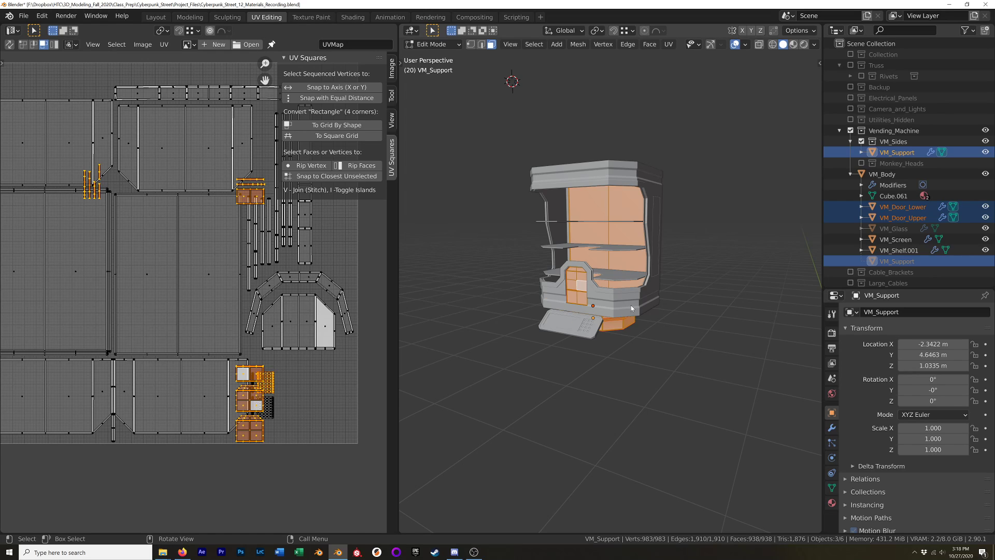
pyautogui.press('Tab')
# Compare the UV layouts of both doors and the shelves in Edit Mode.
pyautogui.click(577, 292)
pyautogui.keyDown('shift'); pyautogui.click(577, 280); pyautogui.keyUp('shift')
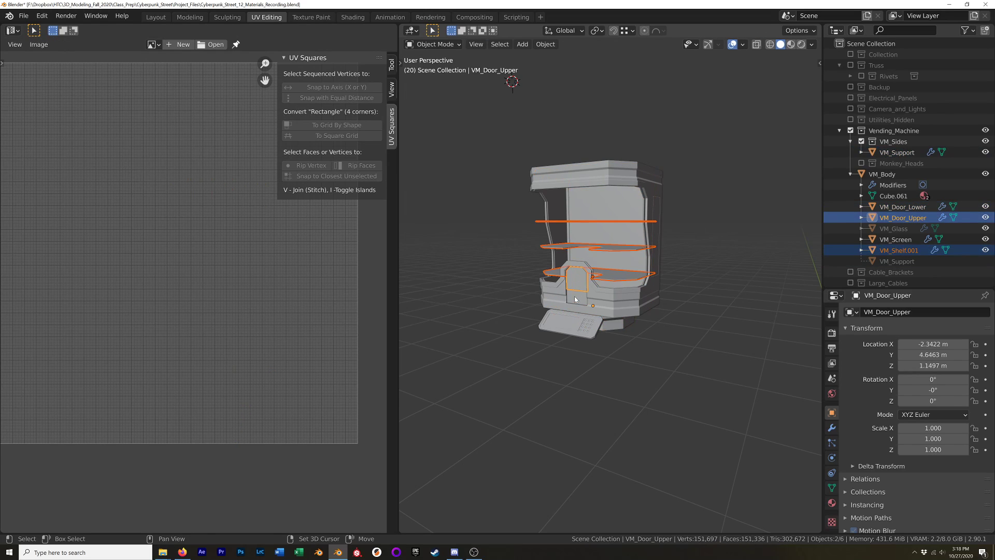
pyautogui.keyDown('shift'); pyautogui.click(575, 296); pyautogui.keyUp('shift')
pyautogui.press('Tab')
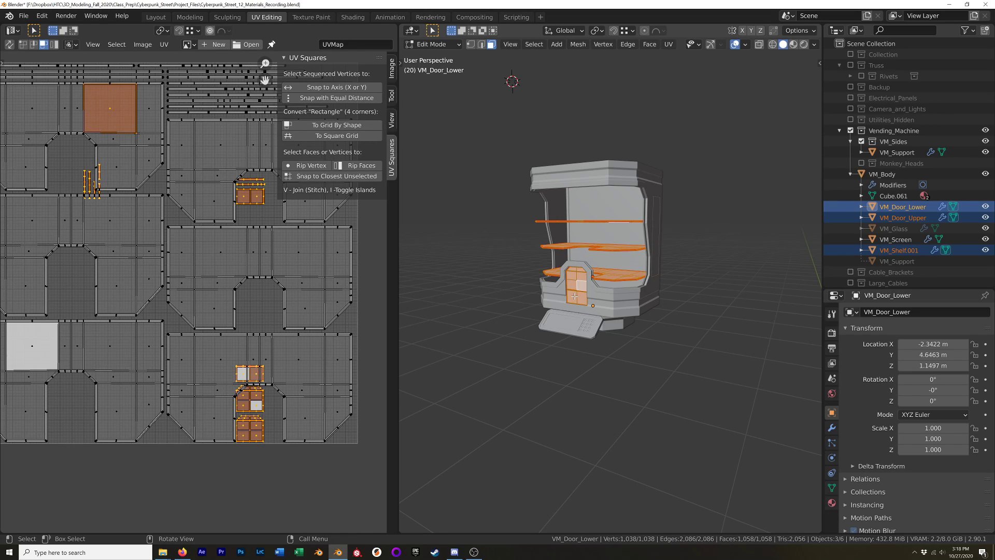
pyautogui.press('Tab')
# Show the Disable in Viewports toggles in the outliner and disable VM_Door_Lower and VM_Door_Upper in the viewports.
pyautogui.click(704, 280)
pyautogui.moveTo(704, 280); pyautogui.dragTo(576, 287, button='middle')
pyautogui.click(578, 281)
pyautogui.click(570, 300)
pyautogui.scroll(5, 576, 288)
pyautogui.scroll(-5, 576, 287)
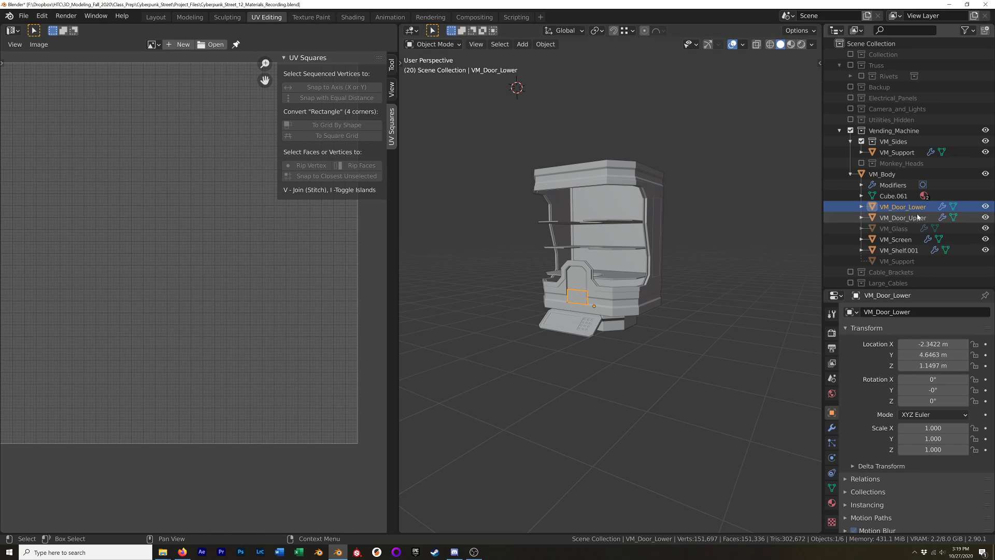
pyautogui.click(972, 32)
pyautogui.click(894, 65)
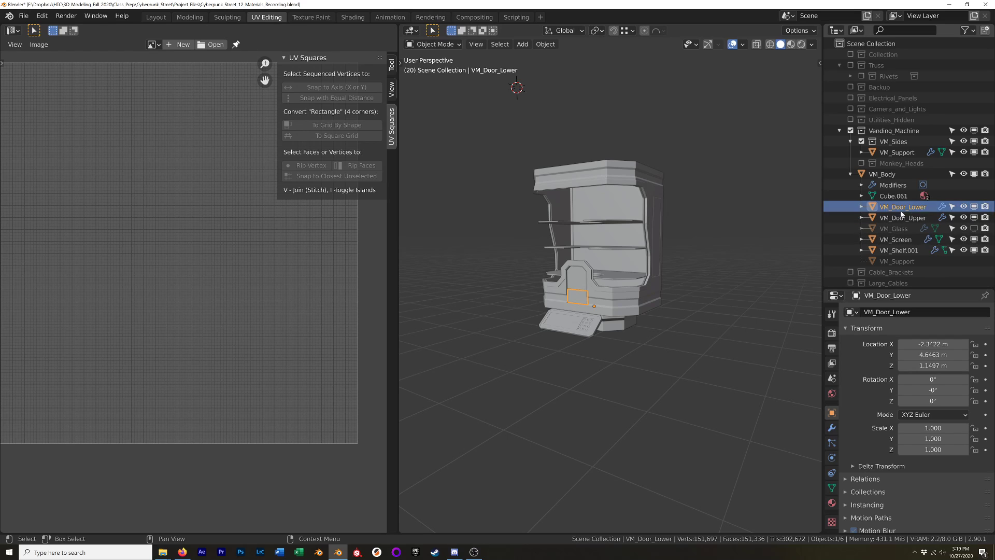
pyautogui.click(974, 206)
pyautogui.click(974, 218)
# Examine the full UV layout of VM_Screen with all its faces selected in Edit Mode.
pyautogui.moveTo(702, 257); pyautogui.dragTo(624, 258, button='middle')
pyautogui.click(600, 306)
pyautogui.moveTo(600, 305); pyautogui.dragTo(632, 307, button='middle')
pyautogui.press('Tab')
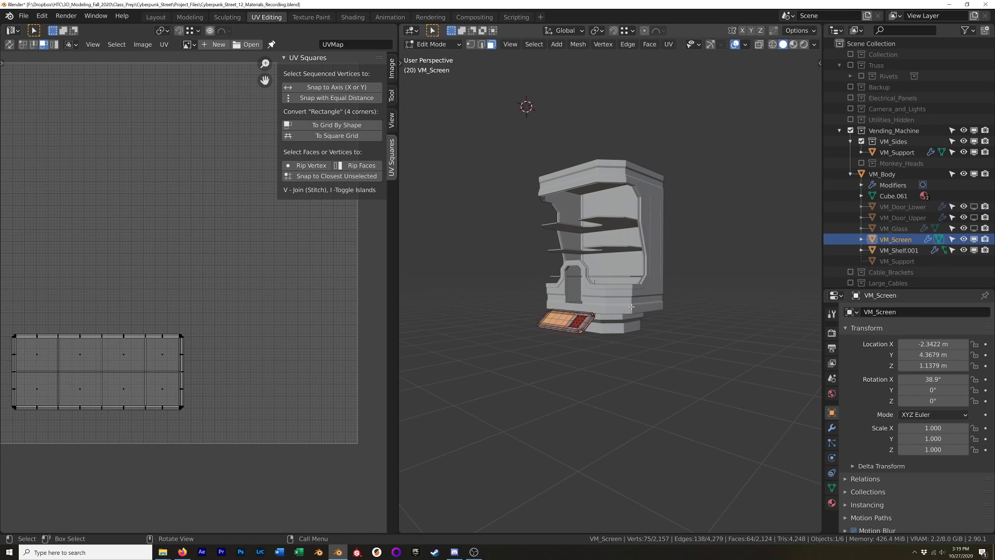
pyautogui.press('a')
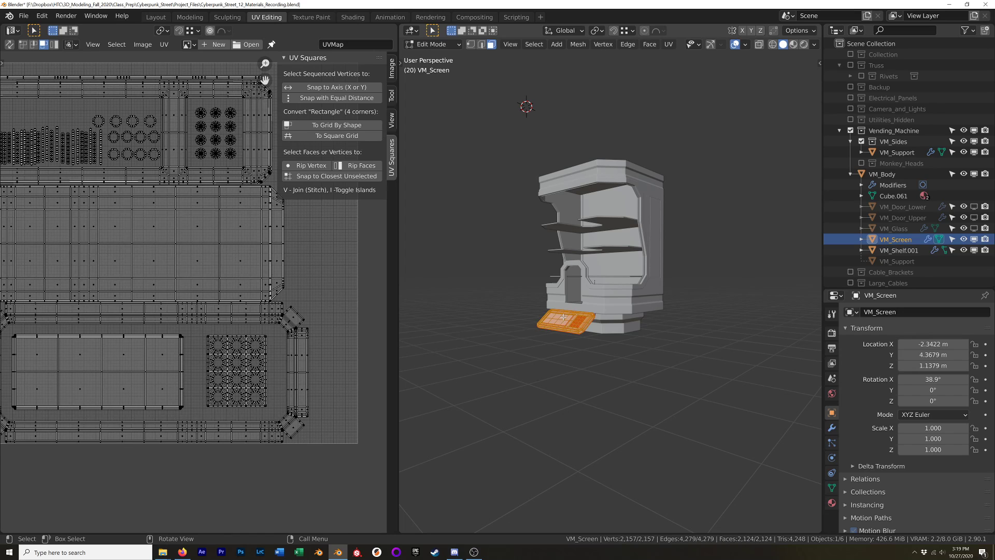
pyautogui.scroll(-2, 156, 259)
pyautogui.press('KP_Decimal')
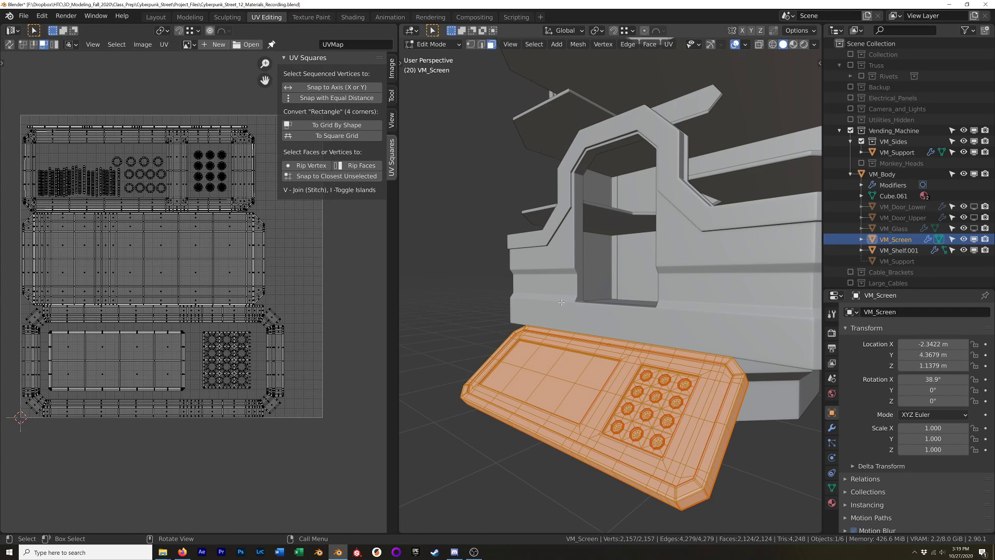
pyautogui.moveTo(580, 300); pyautogui.dragTo(695, 318, button='middle')
pyautogui.press('Tab')
# Isolate VM_Body in local view and look at its front side.
pyautogui.click(608, 356)
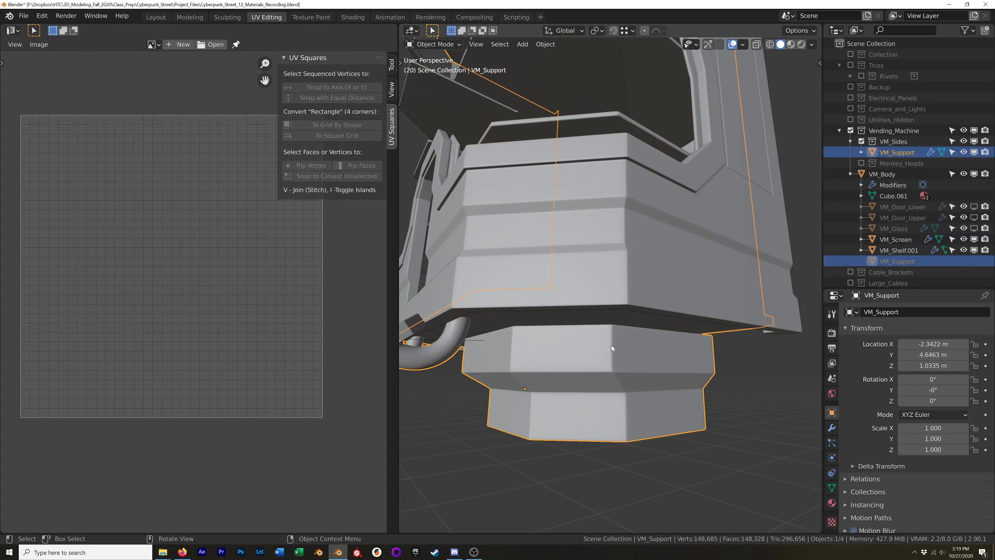
pyautogui.scroll(-8, 607, 266)
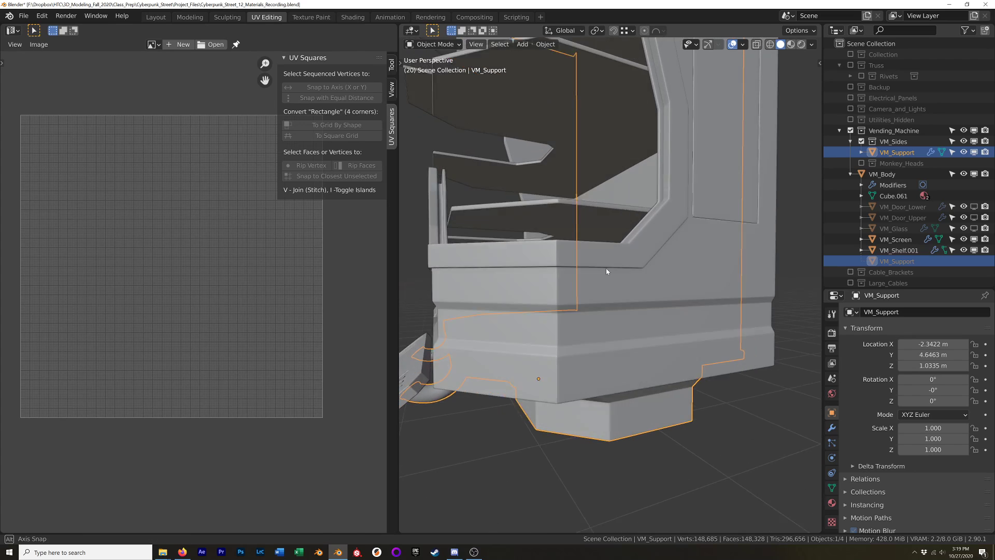
pyautogui.moveTo(605, 269); pyautogui.dragTo(648, 269, button='middle')
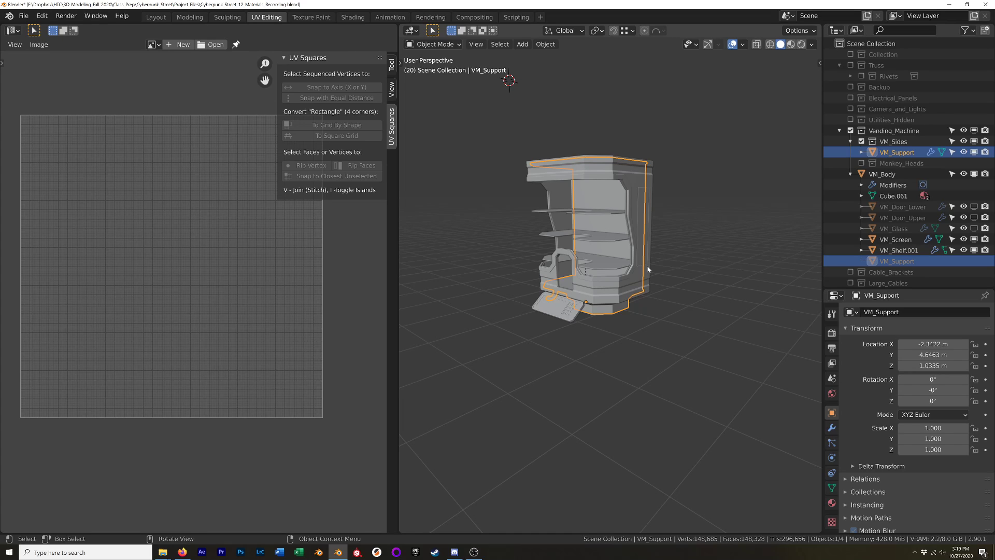
pyautogui.click(613, 289)
pyautogui.moveTo(620, 284)
pyautogui.mouseDown(button='middle')
pyautogui.moveTo(671, 309)
pyautogui.moveTo(559, 315)
pyautogui.moveTo(603, 288)
pyautogui.mouseUp(button='middle')
pyautogui.press('KP_Divide')
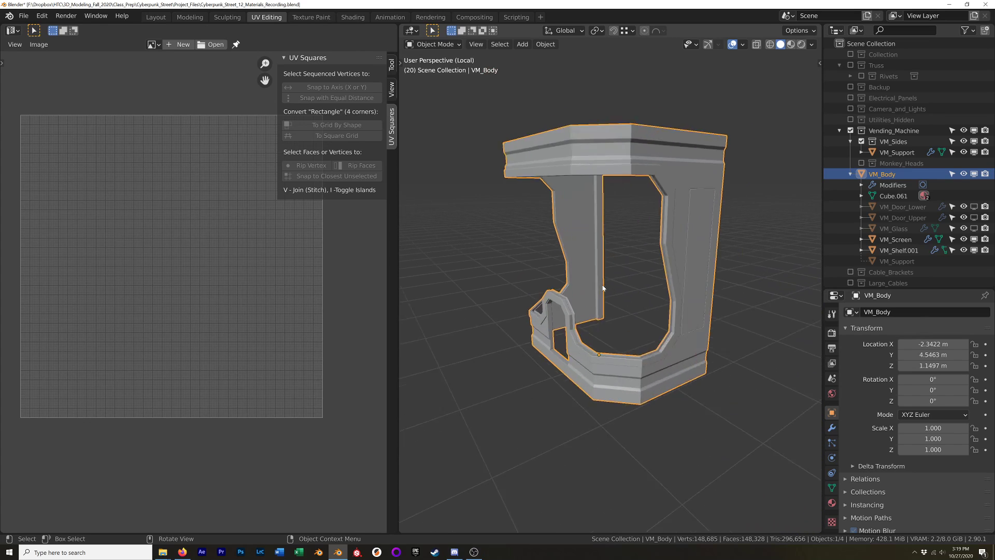
pyautogui.moveTo(582, 244); pyautogui.dragTo(640, 269, button='middle')
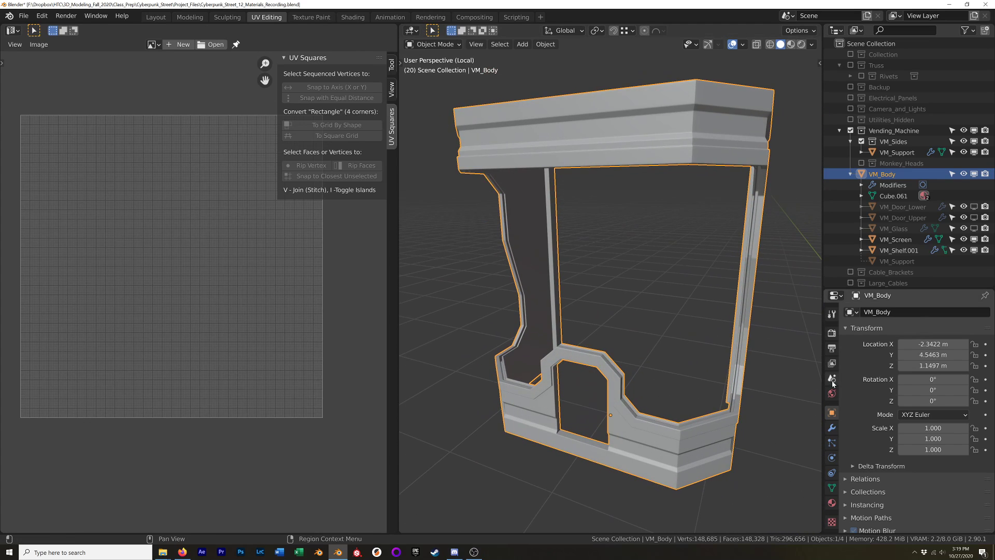
# Replace the UV_Test_Grid material on VM_Body with a new material named VM_Body_Main.
pyautogui.click(832, 503)
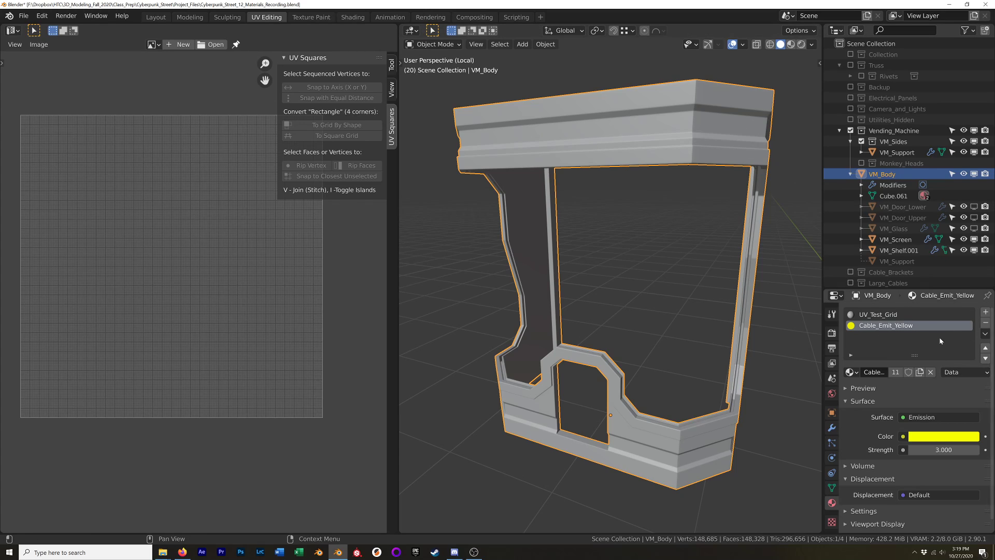
pyautogui.click(902, 314)
pyautogui.click(930, 373)
pyautogui.click(886, 372)
pyautogui.click(881, 372)
pyautogui.write('VM_Body_Main')
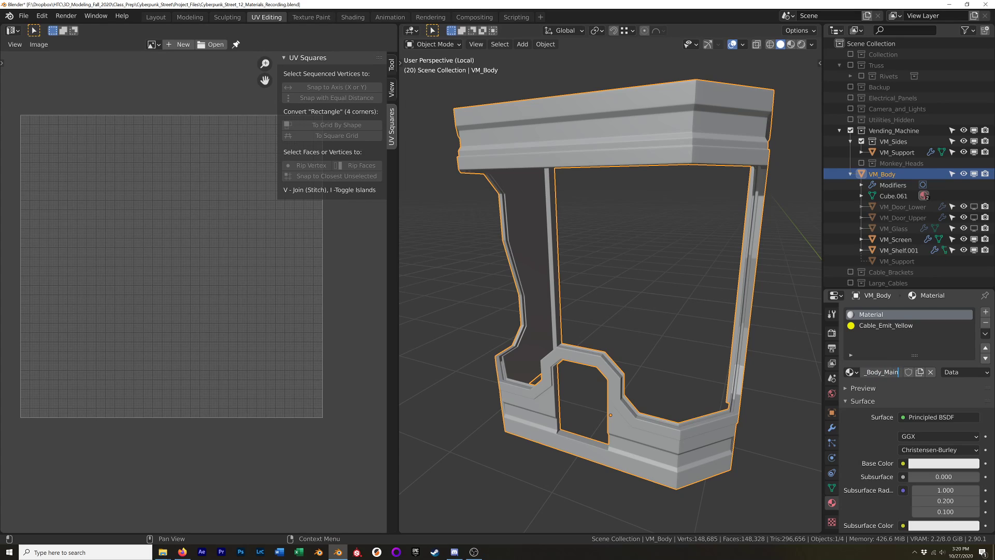
pyautogui.press('Return')
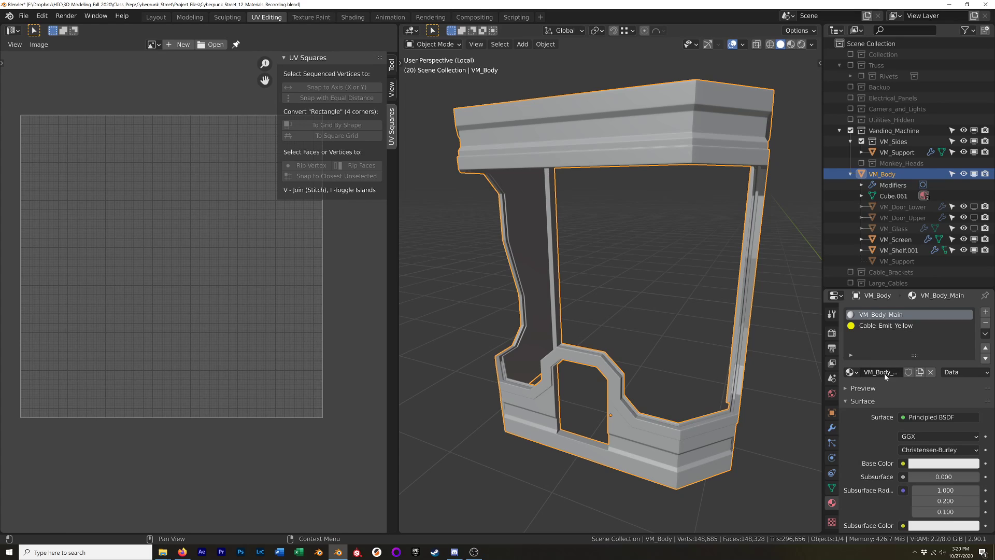
# Add a third material slot to VM_Body and create a new material in it.
pyautogui.moveTo(727, 206); pyautogui.dragTo(568, 138, button='middle')
pyautogui.moveTo(535, 369)
pyautogui.mouseDown(button='middle')
pyautogui.moveTo(511, 362)
pyautogui.moveTo(549, 374)
pyautogui.mouseUp(button='middle')
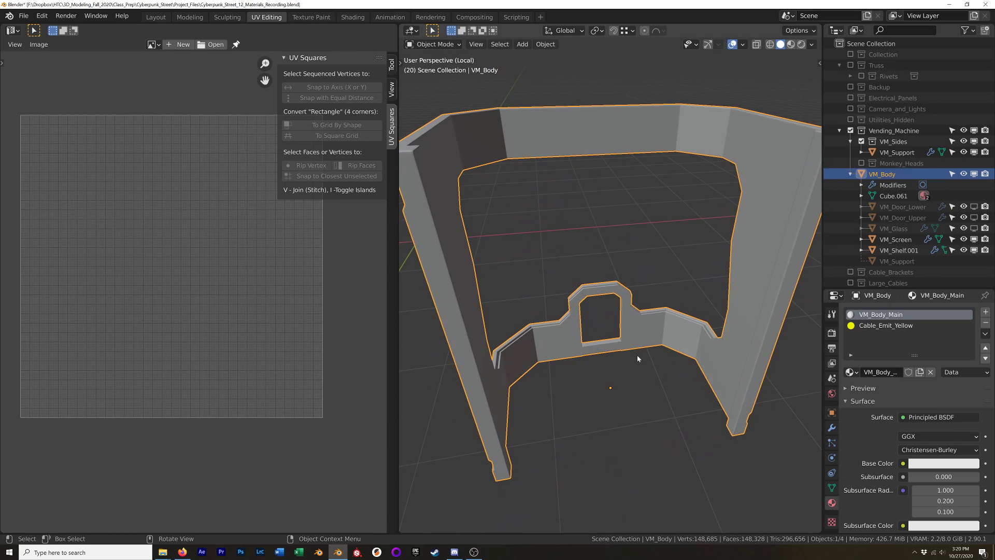
pyautogui.click(986, 312)
pyautogui.click(920, 373)
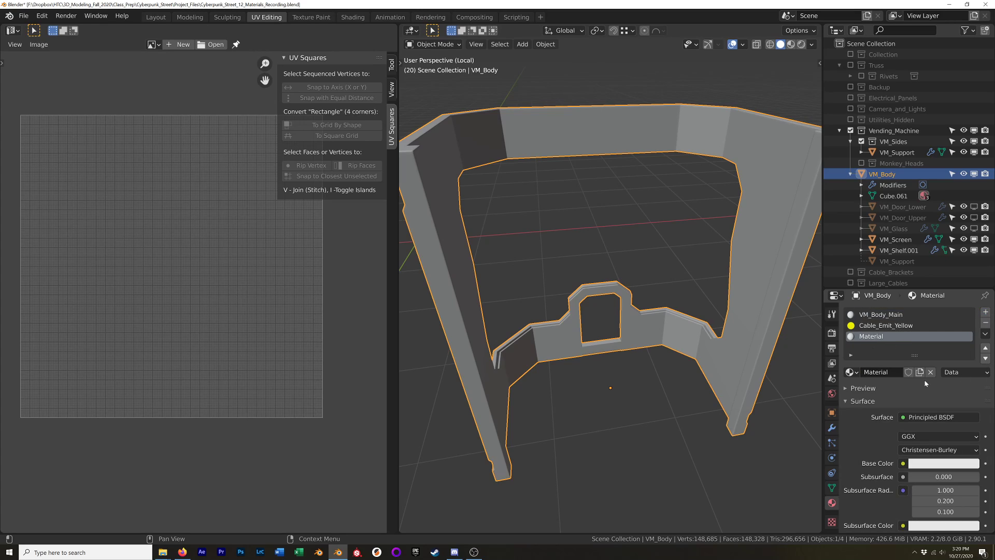
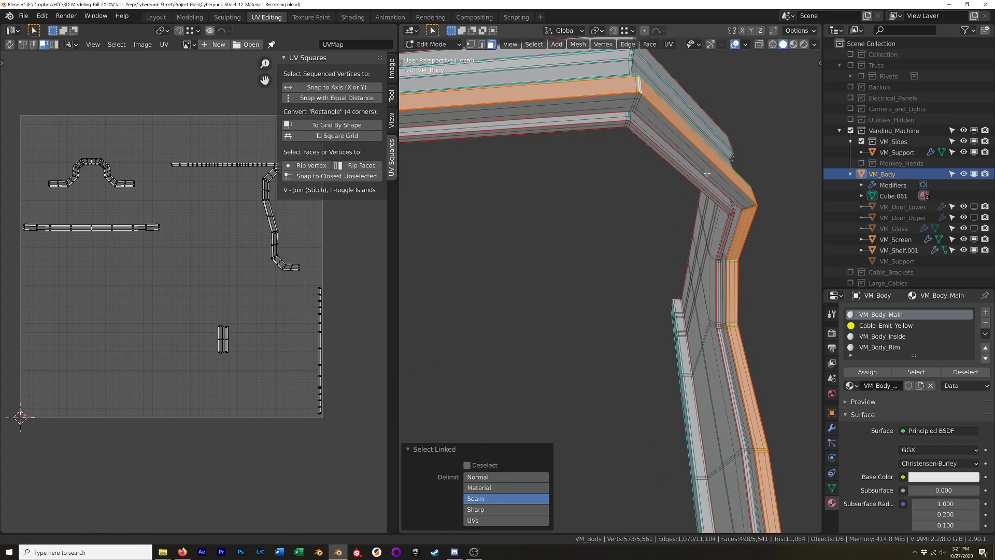
# Extend the face selection on VM_Body with the remaining seam-bounded rim islands around the front, side and arch openings.
pyautogui.press('l')
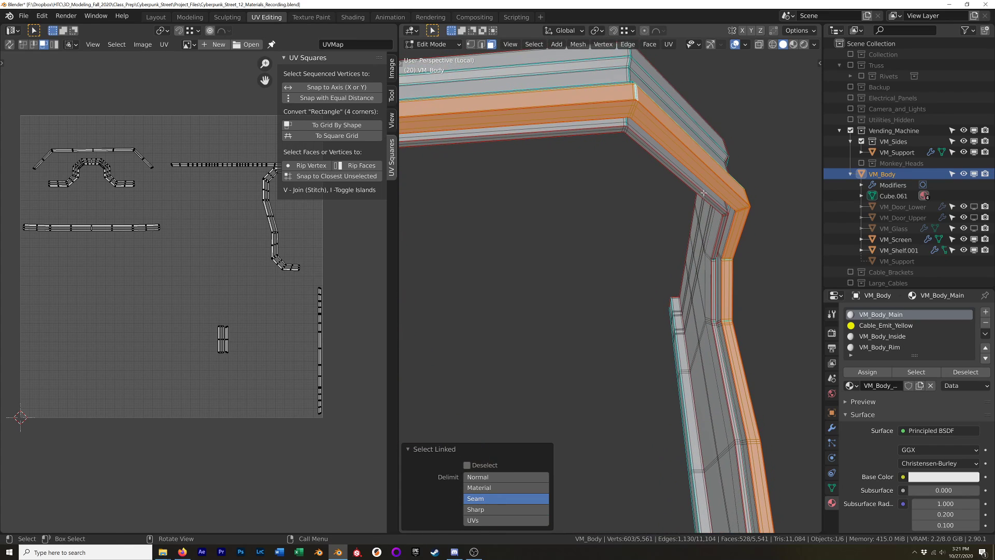
pyautogui.scroll(-5, 567, 211)
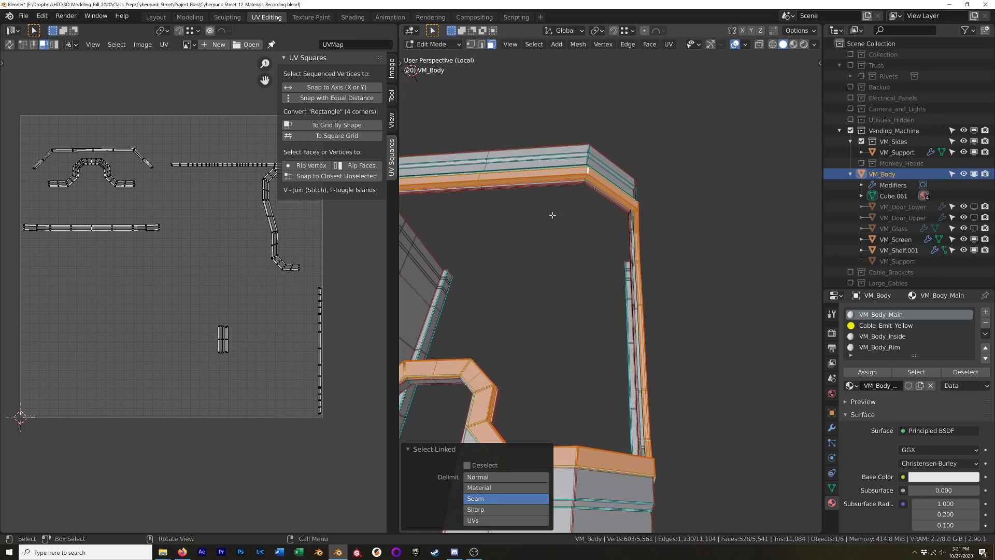
pyautogui.moveTo(552, 215); pyautogui.dragTo(580, 309, button='middle')
pyautogui.press('l')
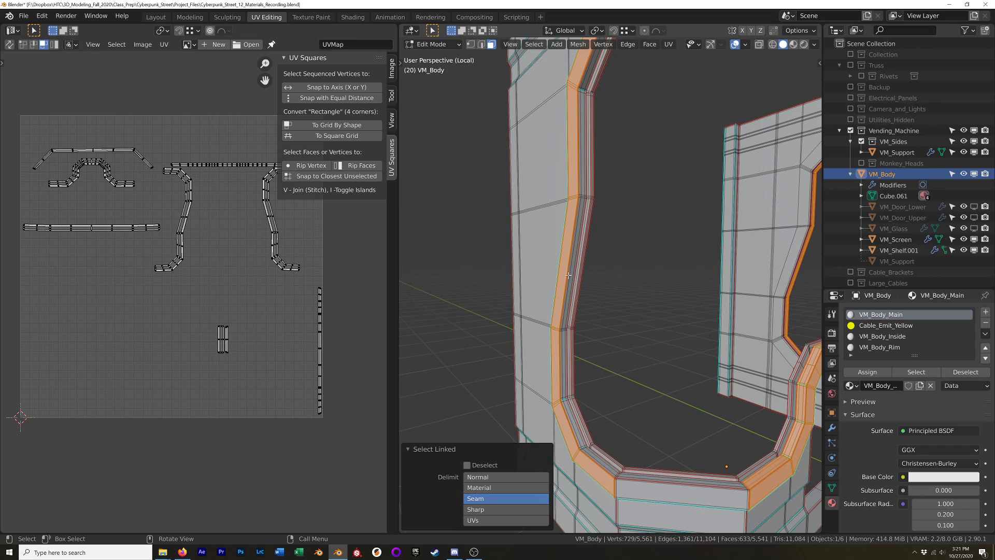
pyautogui.press('l')
pyautogui.press('l')
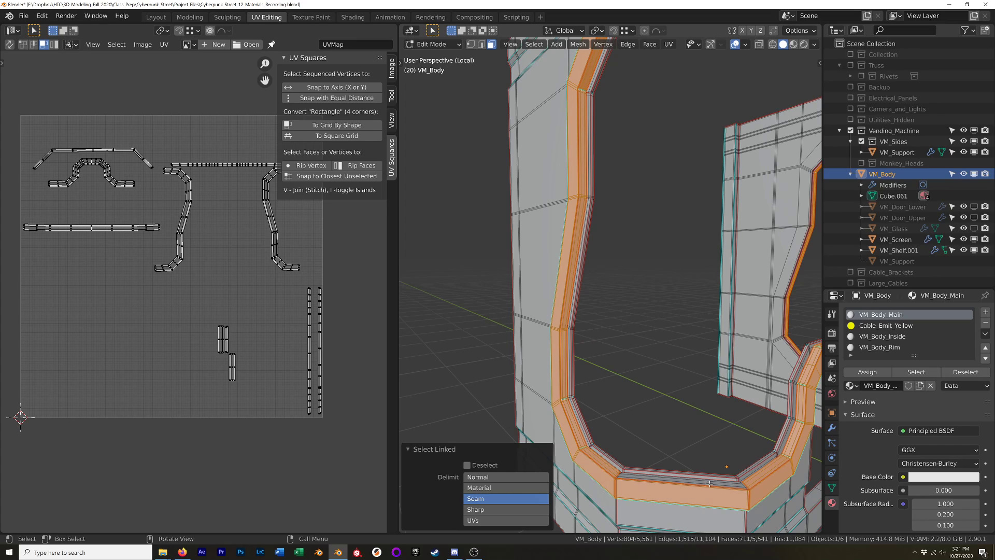
pyautogui.press('l')
pyautogui.scroll(-4, 714, 197)
pyautogui.keyDown('shift'); pyautogui.moveTo(707, 177); pyautogui.dragTo(641, 205, button='middle'); pyautogui.keyUp('shift')
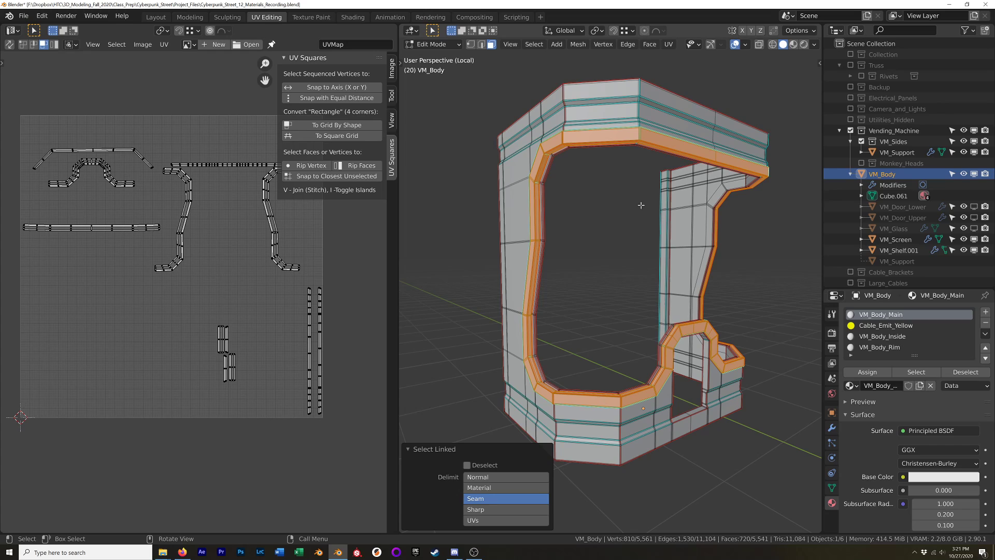
# Turn on the Screencast Keys display for the 3D viewport.
pyautogui.press('n')
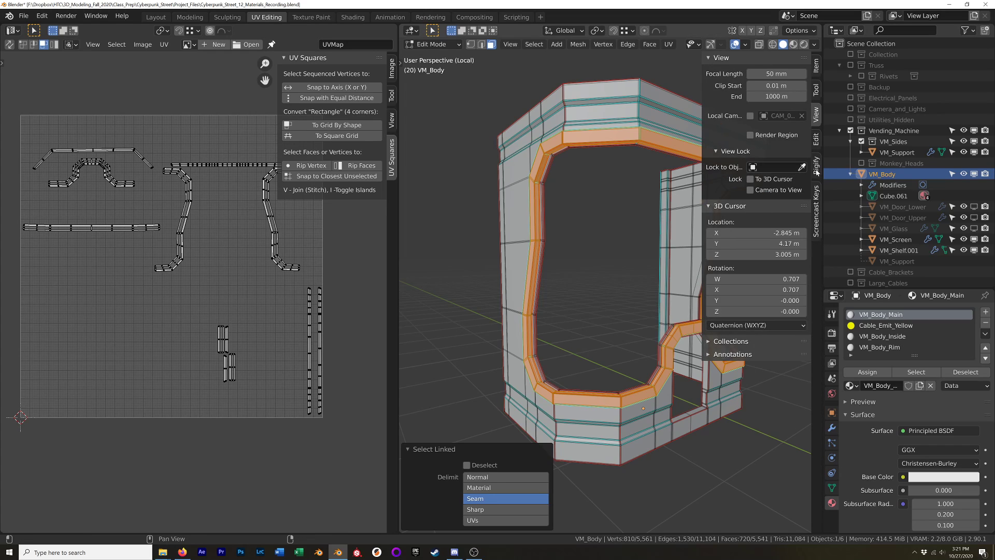
pyautogui.click(816, 220)
pyautogui.press('n')
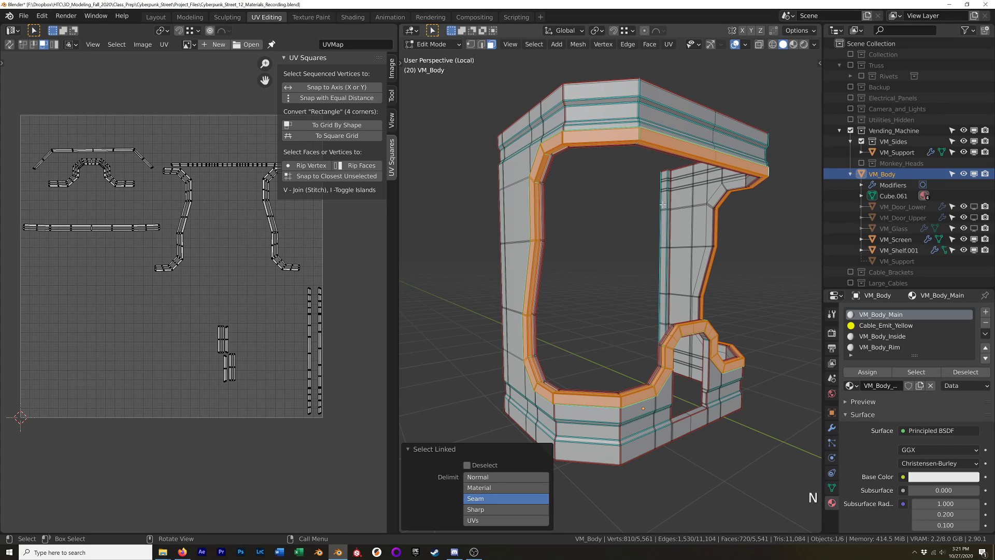
# Assign the VM_Body_Rim material to the selected rim faces of VM_Body and clear the selection.
pyautogui.moveTo(715, 266); pyautogui.dragTo(617, 267, button='middle')
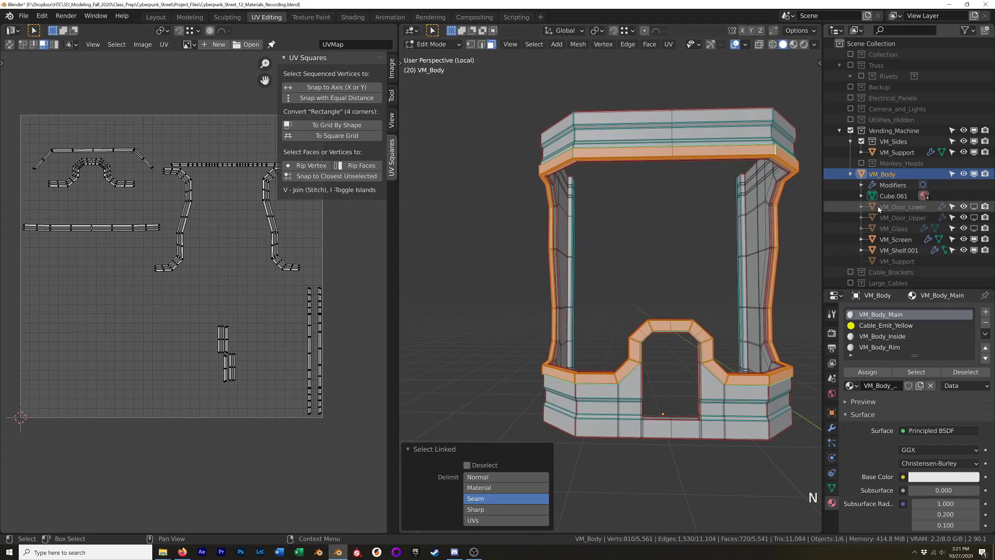
pyautogui.click(891, 347)
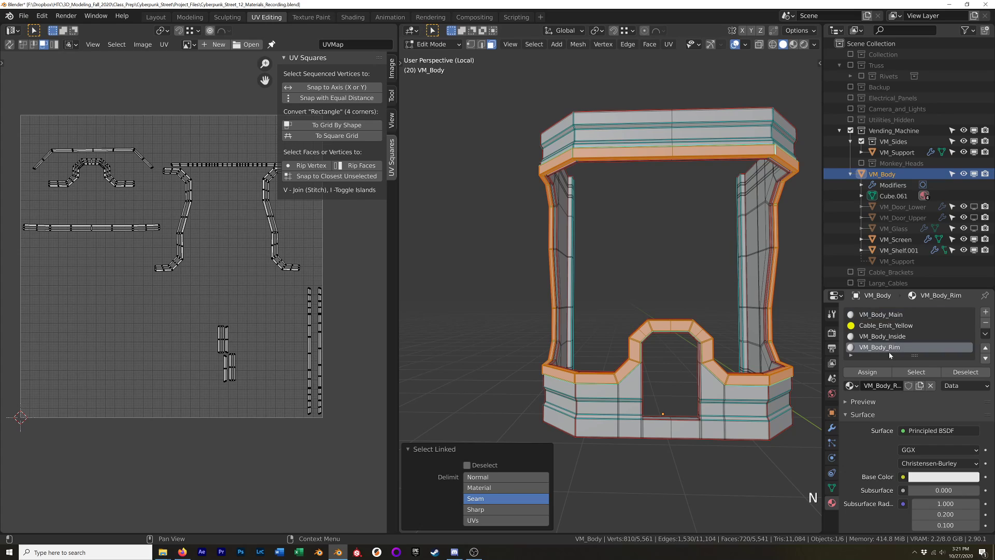
pyautogui.click(874, 375)
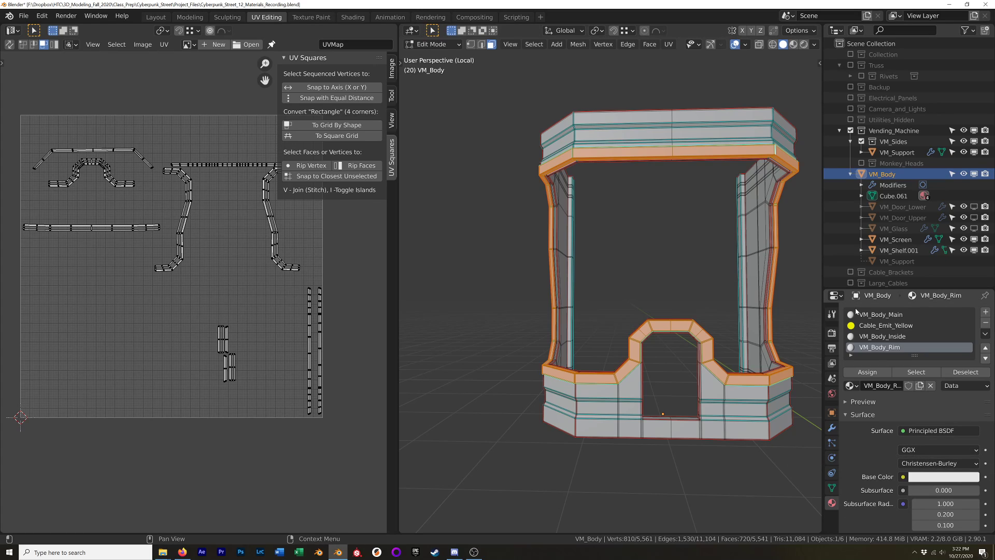
pyautogui.click(868, 371)
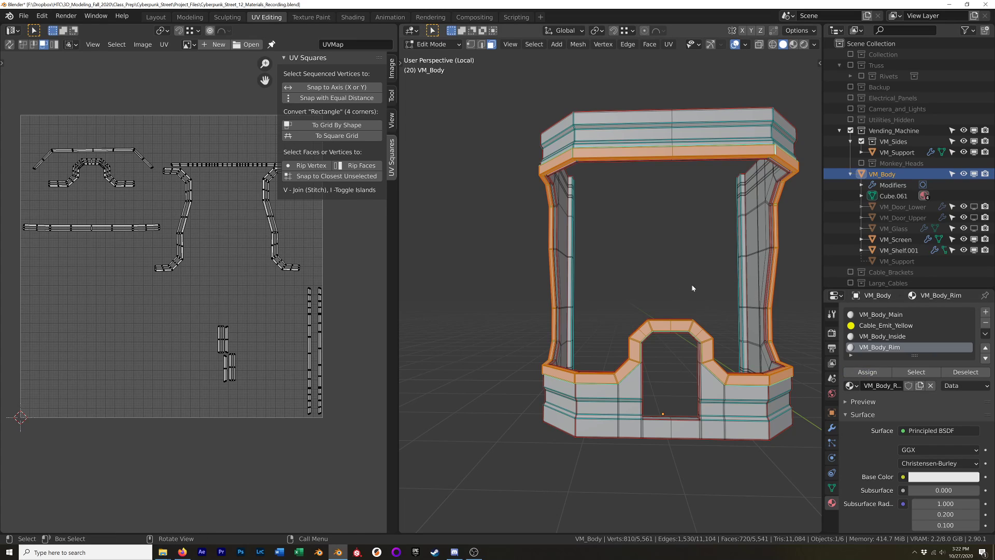
pyautogui.press('Tab')
pyautogui.press('Tab')
pyautogui.click(809, 332)
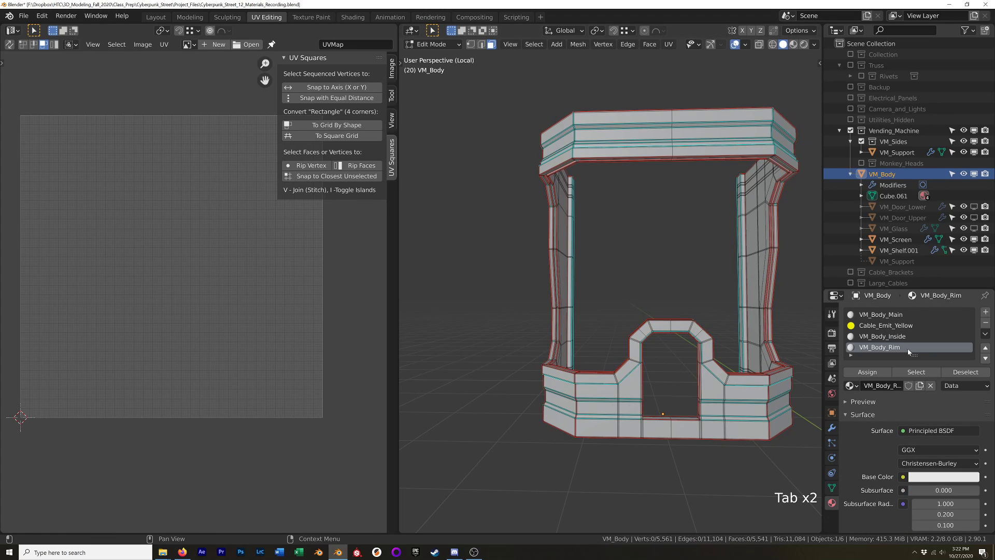
# Check which VM_Body faces use VM_Body_Main, VM_Body_Inside and VM_Body_Rim by selecting the faces of each material in turn.
pyautogui.click(955, 317)
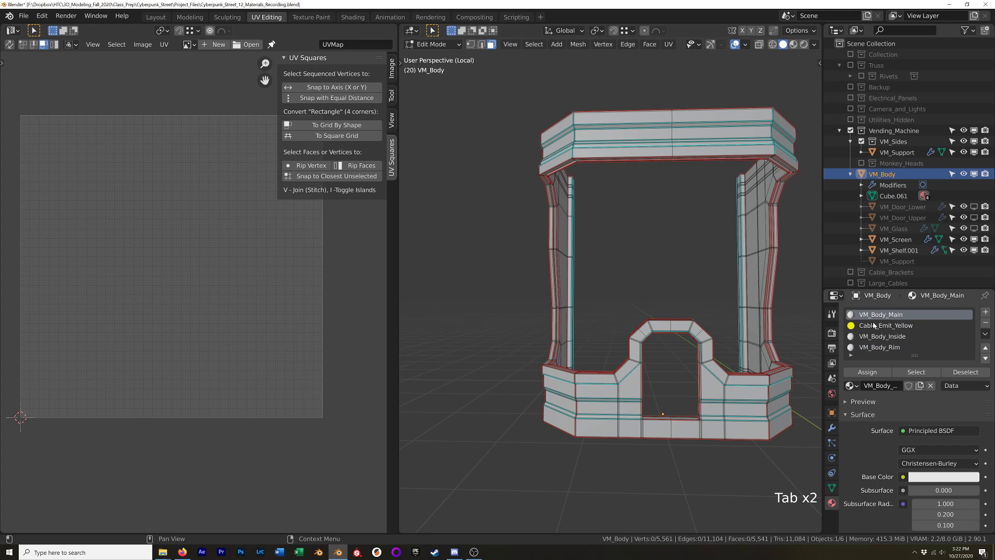
pyautogui.moveTo(735, 269); pyautogui.dragTo(624, 271, button='middle')
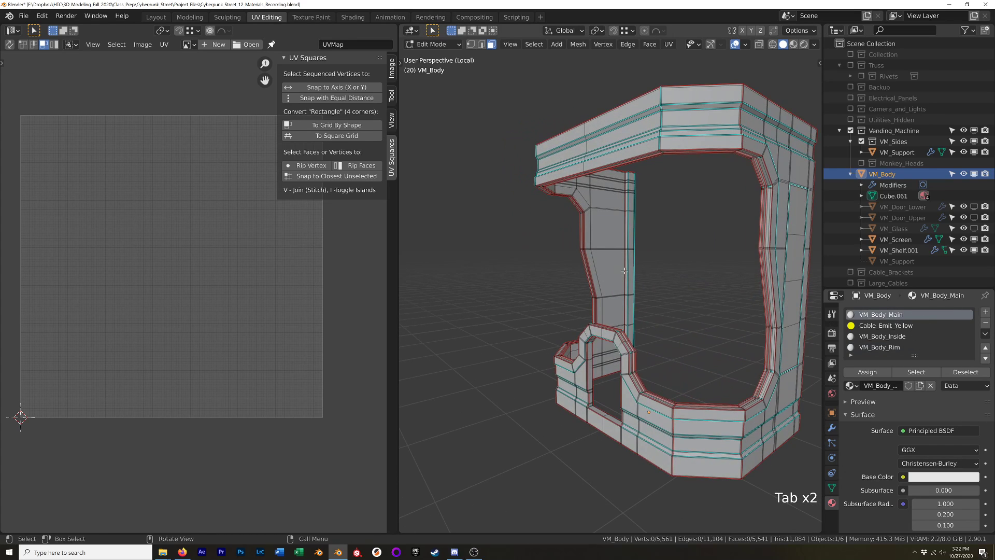
pyautogui.click(917, 372)
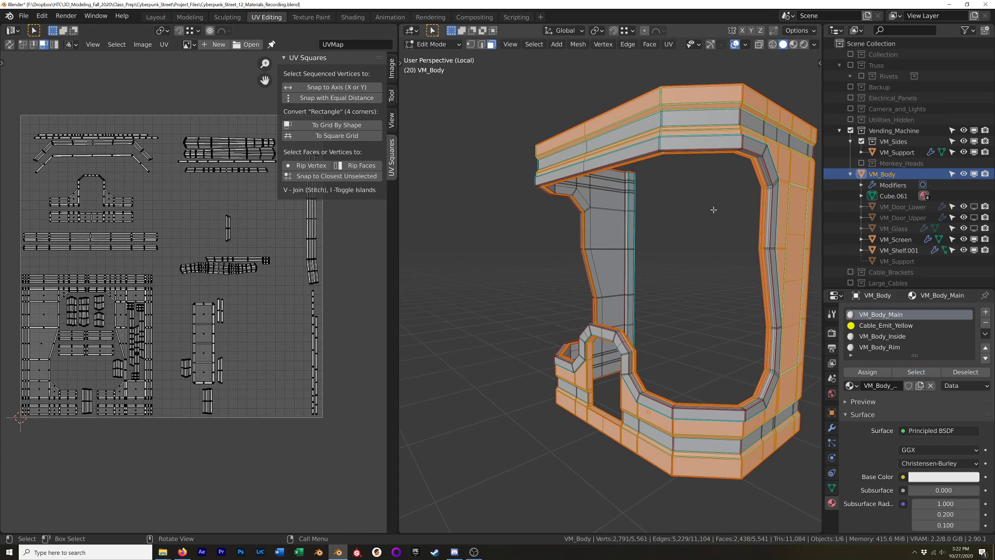
pyautogui.moveTo(714, 209); pyautogui.dragTo(709, 242, button='middle')
pyautogui.click(709, 243)
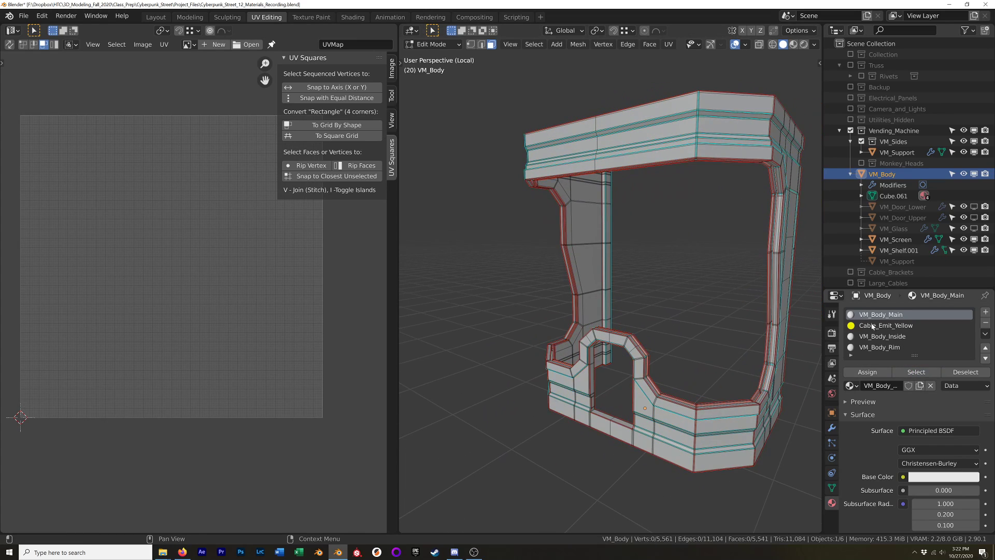
pyautogui.click(883, 337)
pyautogui.click(916, 373)
pyautogui.moveTo(638, 283); pyautogui.dragTo(692, 425, button='middle')
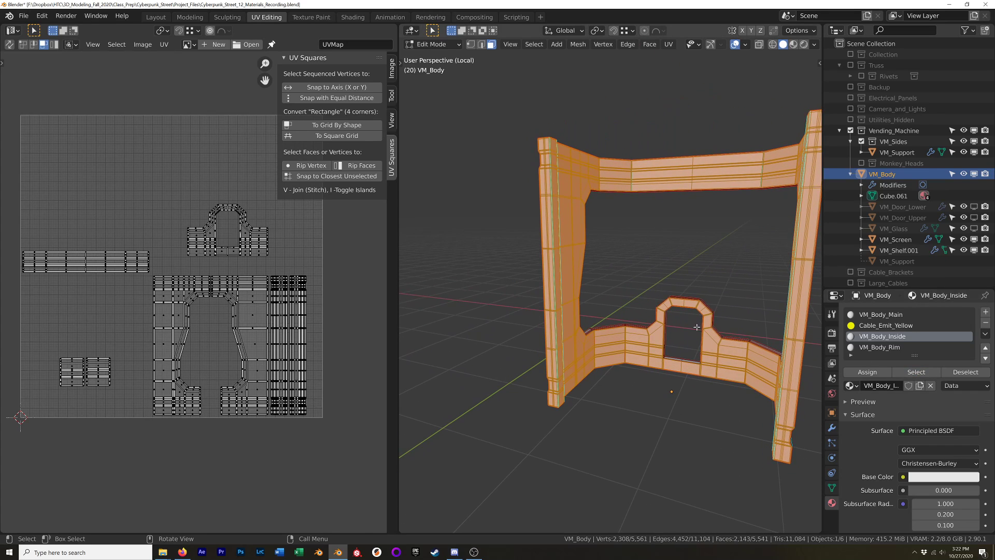
pyautogui.click(692, 426)
pyautogui.click(883, 347)
pyautogui.click(916, 372)
pyautogui.moveTo(674, 363)
pyautogui.mouseDown(button='middle')
pyautogui.moveTo(701, 372)
pyautogui.moveTo(677, 354)
pyautogui.mouseUp(button='middle')
pyautogui.press('Tab')
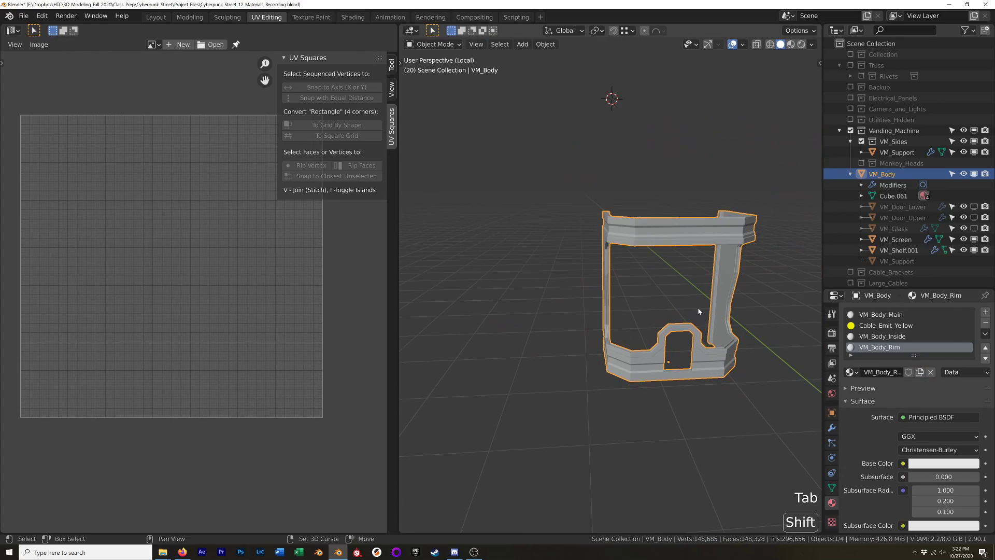
# Leave local view to see the whole vending machine and check the material on the shelves.
pyautogui.moveTo(699, 311); pyautogui.dragTo(608, 212, button='middle')
pyautogui.press('KP_Divide')
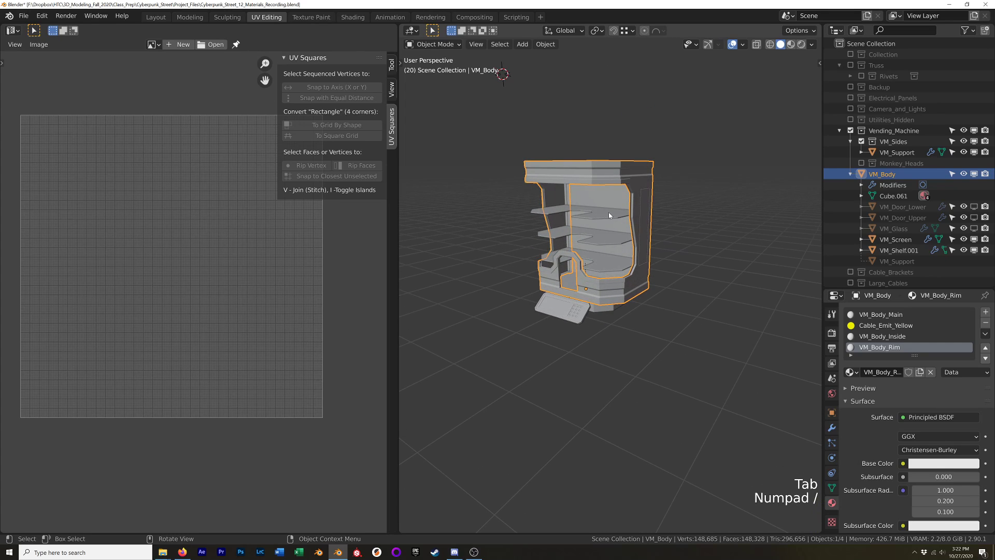
pyautogui.click(609, 206)
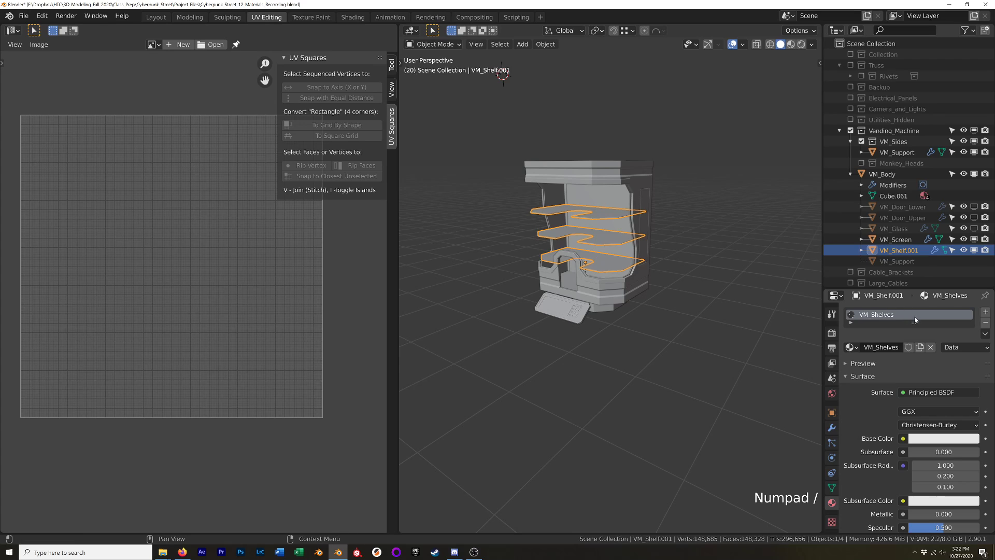
pyautogui.moveTo(654, 293); pyautogui.dragTo(602, 217, button='middle')
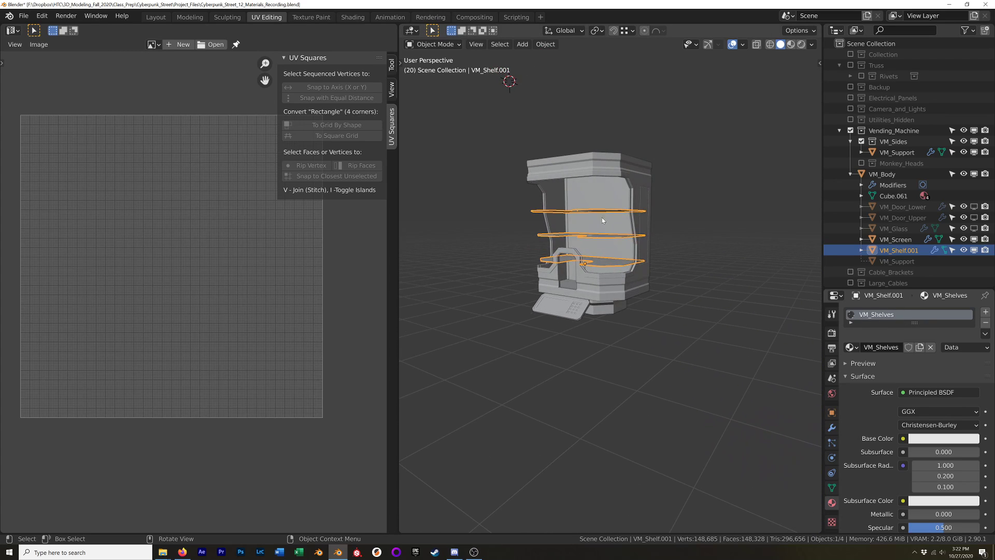
# Isolate VM_Support in local view and open it in Edit Mode.
pyautogui.click(608, 187)
pyautogui.moveTo(644, 248); pyautogui.dragTo(565, 212, button='middle')
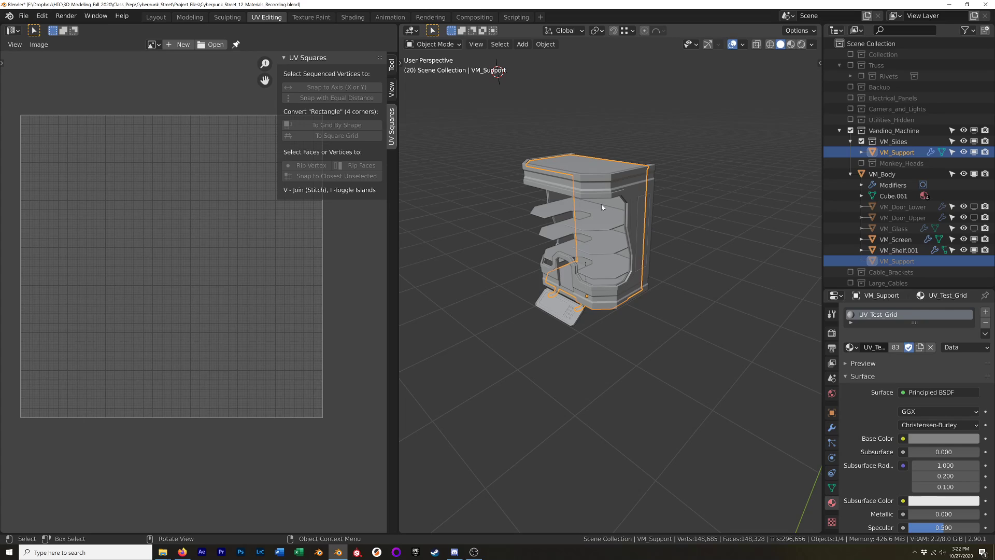
pyautogui.moveTo(601, 205); pyautogui.dragTo(694, 316, button='middle')
pyautogui.press('KP_Divide')
pyautogui.press('Tab')
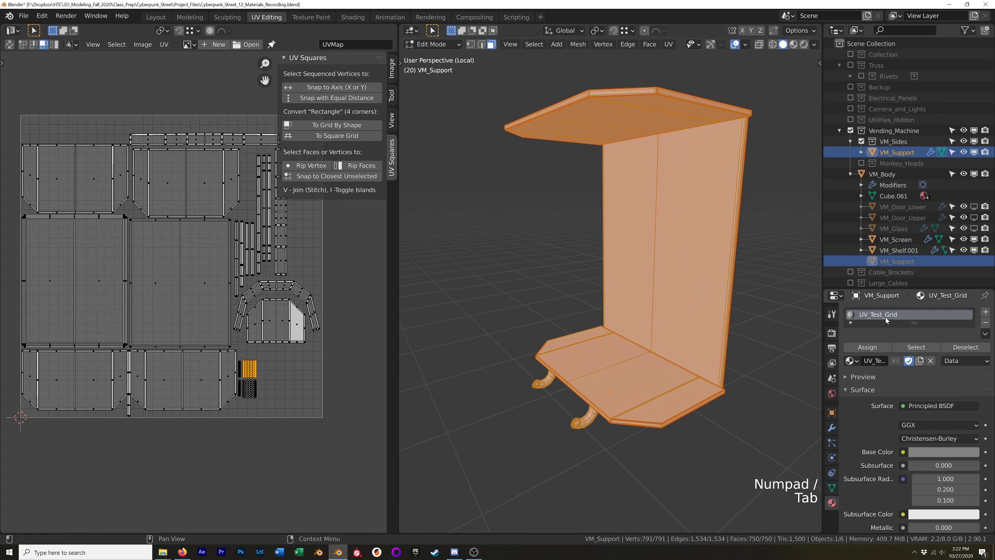
# Add a second material slot to VM_Support and replace UV_Test_Grid in the first with a new material named VM_Support_Outside.
pyautogui.click(986, 312)
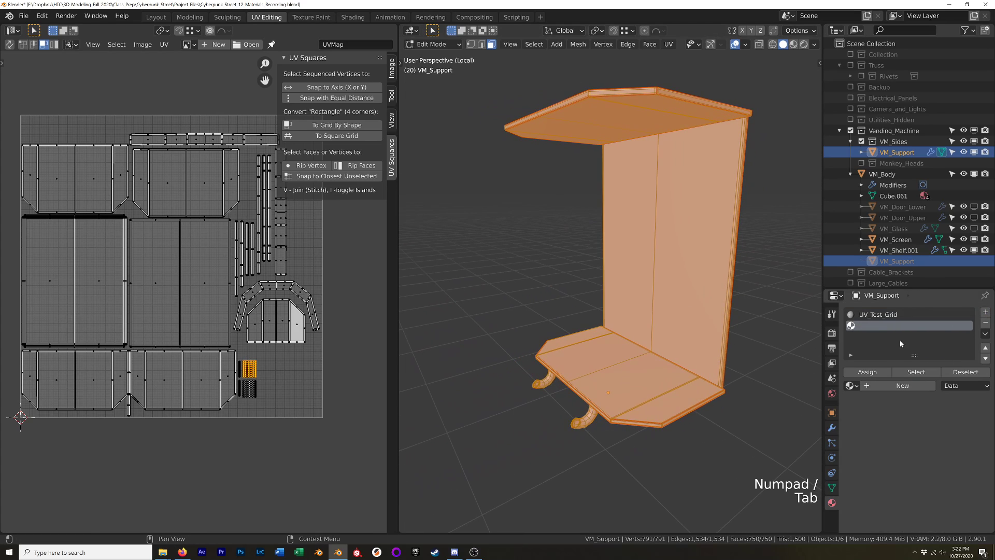
pyautogui.click(908, 315)
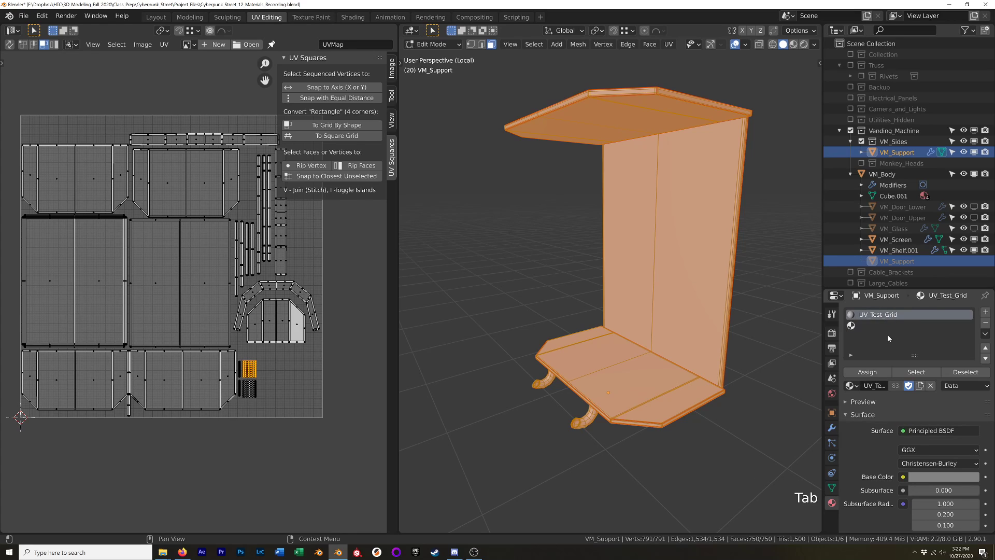
pyautogui.click(931, 386)
pyautogui.click(888, 387)
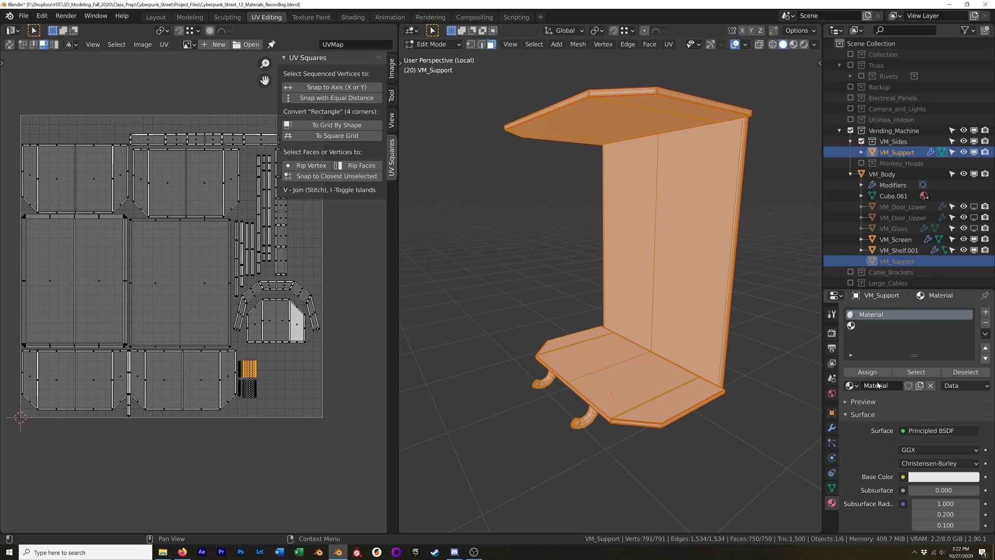
pyautogui.write('VM_')
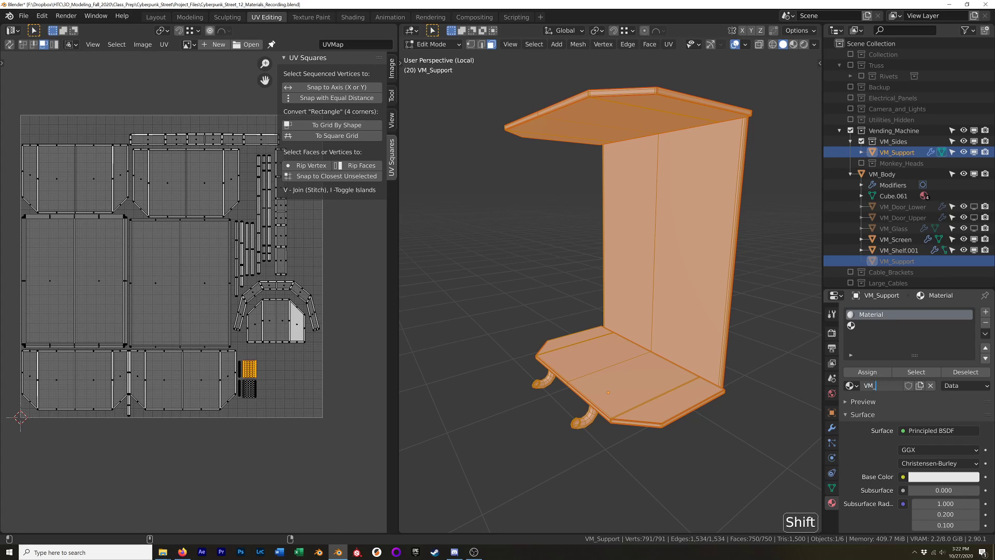
pyautogui.write('Support')
pyautogui.press('shift')
pyautogui.write('_Out')
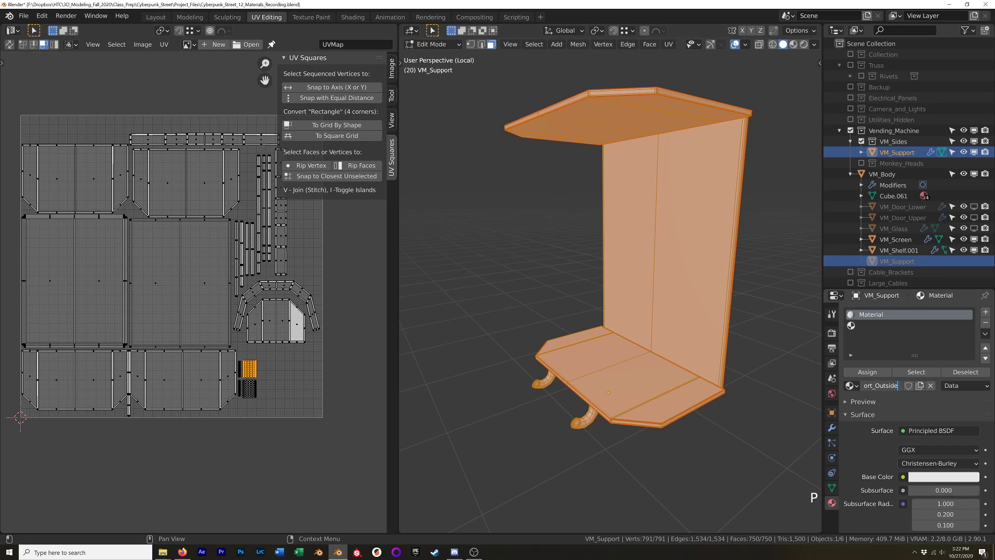
pyautogui.write('side')
pyautogui.press('Return')
# Create a material named VM_Support_Inside in the second slot and assign VM_Support_Outside to all faces of VM_Support.
pyautogui.click(899, 325)
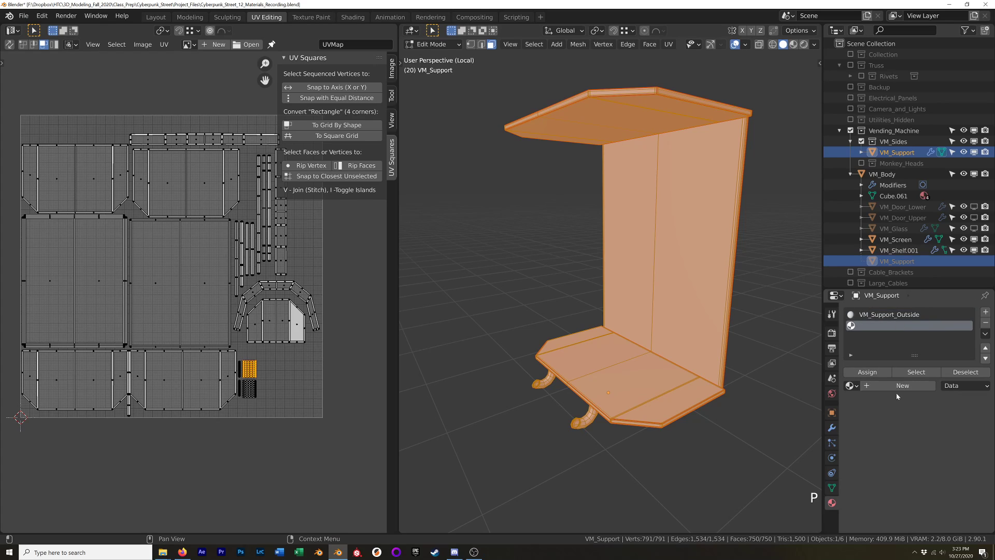
pyautogui.click(876, 385)
pyautogui.doubleClick(876, 385)
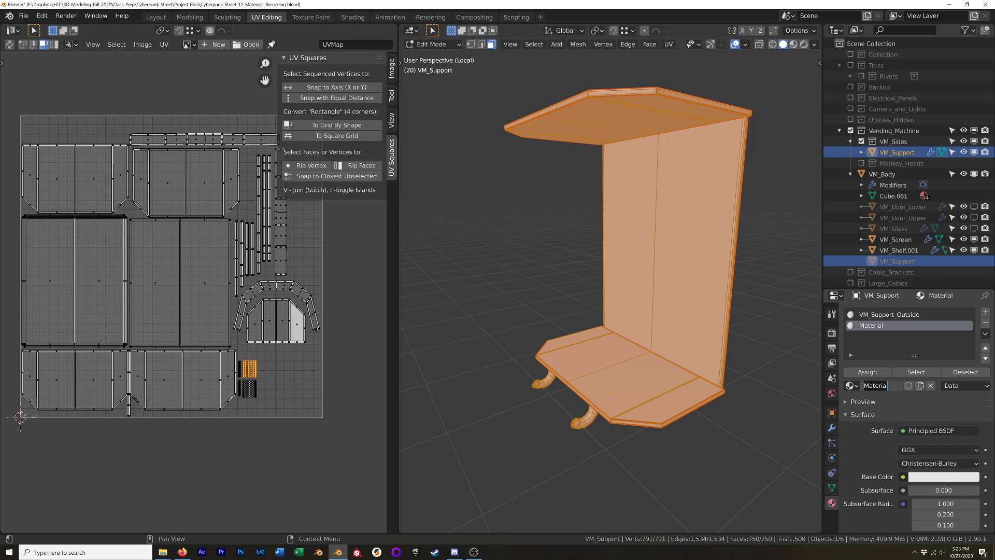
pyautogui.write('VM_Support_Inside')
pyautogui.press('Return')
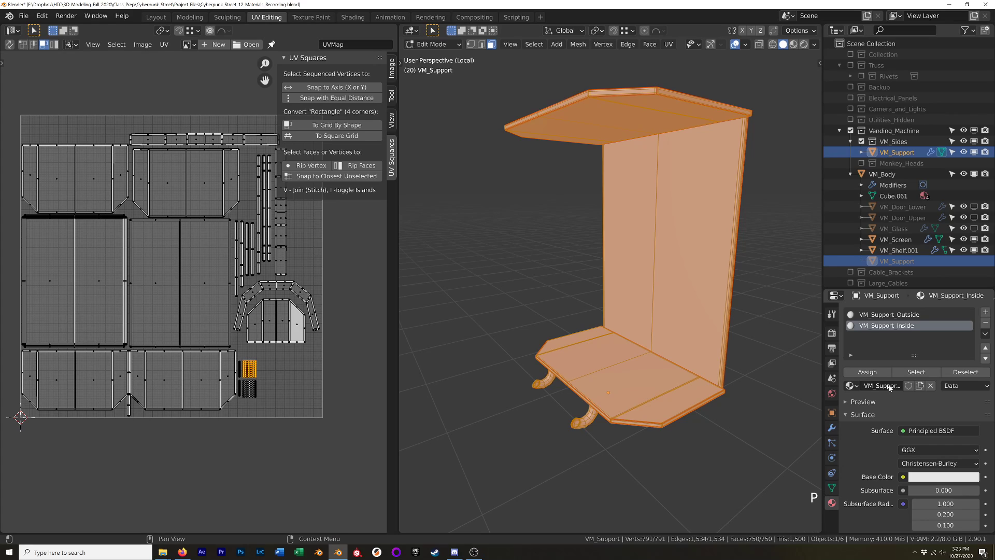
pyautogui.click(876, 314)
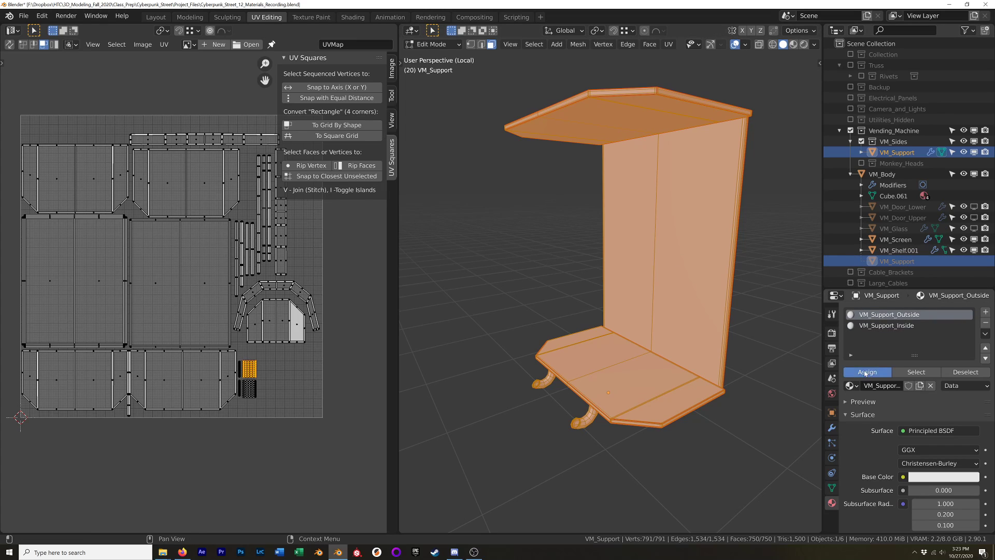
# Select the seam-bounded inner back, ceiling and floor faces of VM_Support and assign VM_Support_Inside to them.
pyautogui.click(705, 249)
pyautogui.moveTo(694, 257); pyautogui.dragTo(706, 255, button='middle')
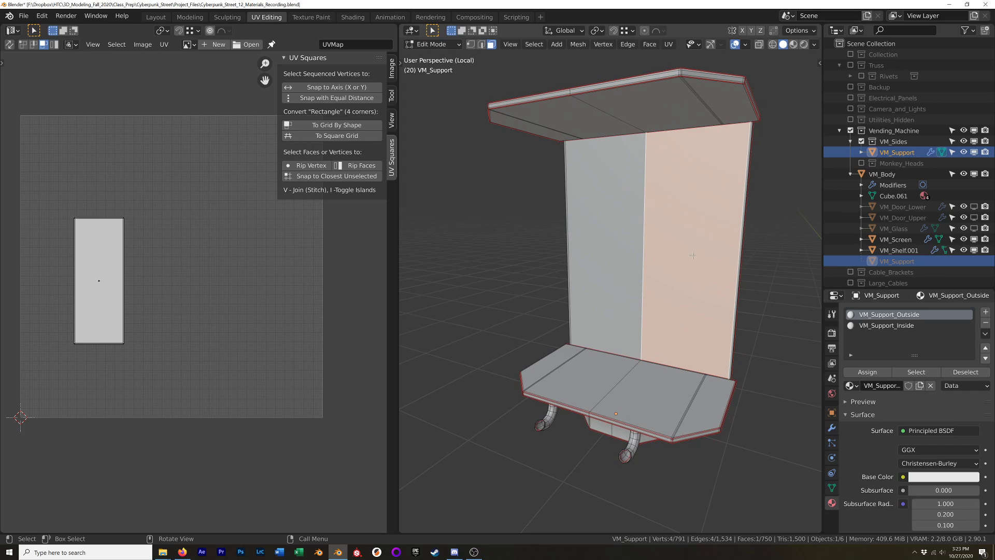
pyautogui.press('l')
pyautogui.press('l')
pyautogui.press('l')
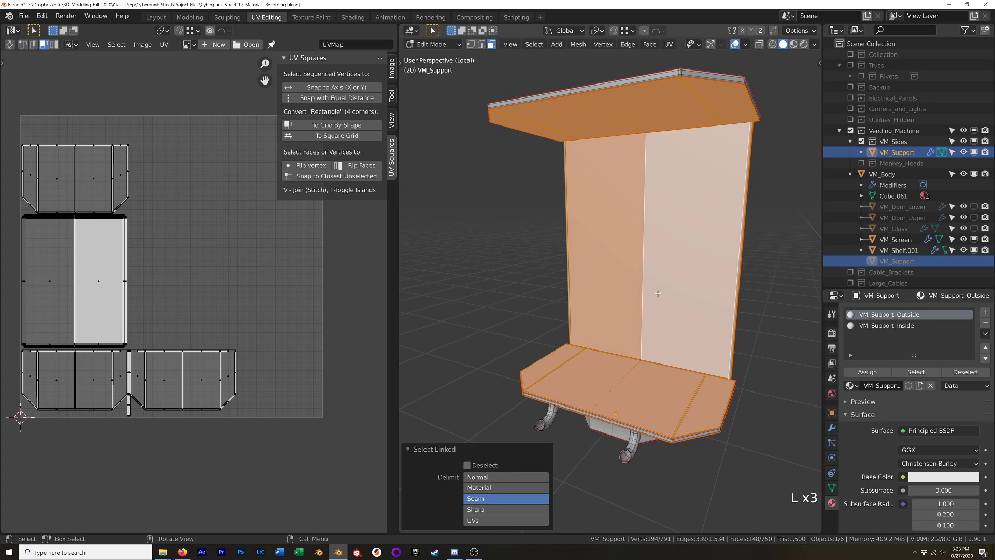
pyautogui.moveTo(668, 110); pyautogui.dragTo(690, 225, button='middle')
pyautogui.click(886, 325)
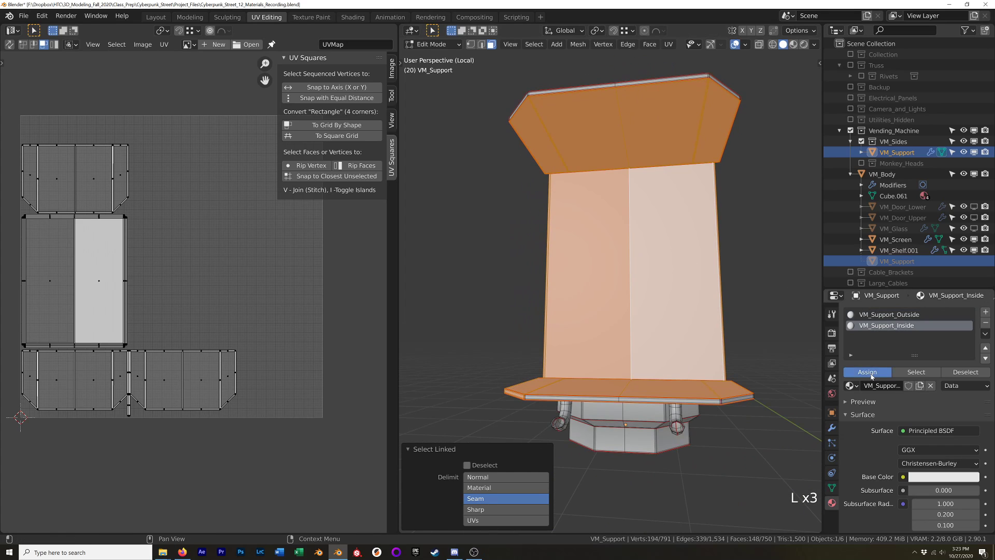
# Select the two thin face loops around the edge of VM_Support's back panel and assign VM_Support_Outside to them.
pyautogui.click(868, 373)
pyautogui.moveTo(648, 311); pyautogui.dragTo(694, 147, button='middle')
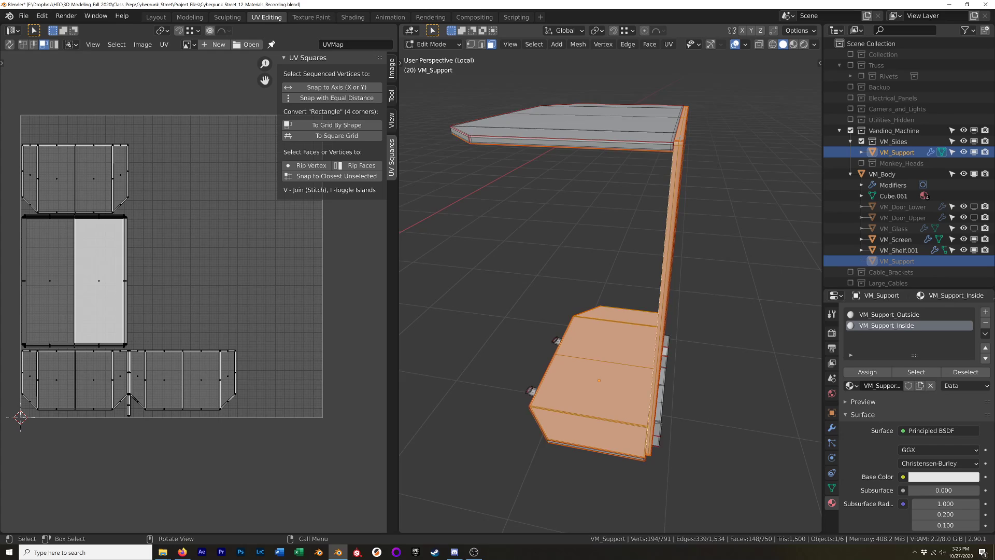
pyautogui.scroll(1, 680, 139)
pyautogui.keyDown('ctrl'); pyautogui.keyDown('alt'); pyautogui.click(679, 143); pyautogui.keyUp('alt'); pyautogui.keyUp('ctrl')
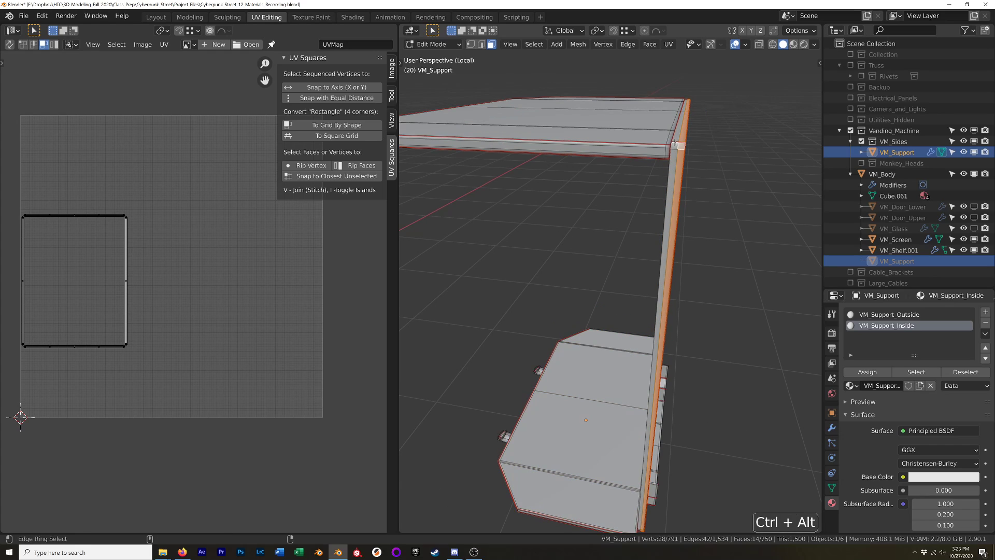
pyautogui.keyDown('ctrl'); pyautogui.keyDown('alt'); pyautogui.click(677, 143); pyautogui.keyUp('alt'); pyautogui.keyUp('ctrl')
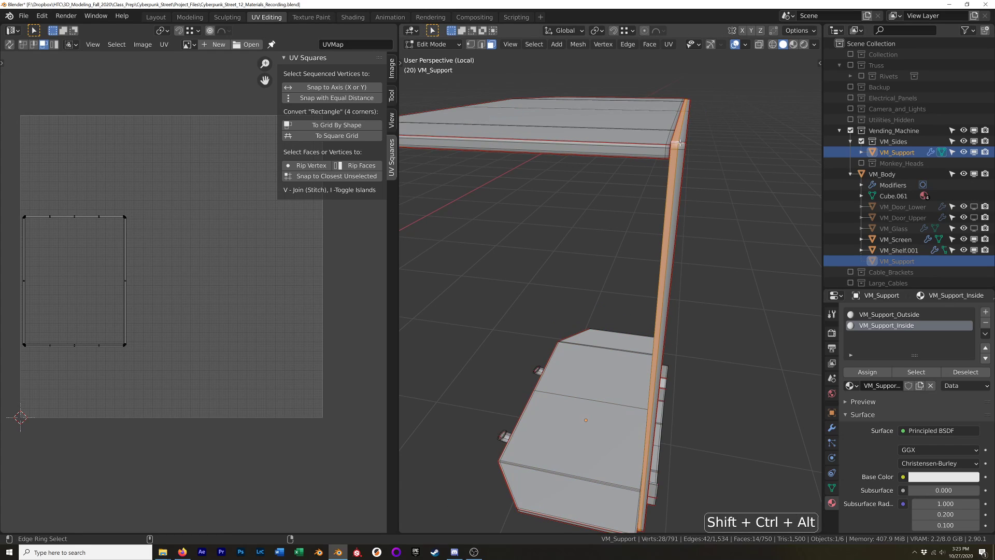
pyautogui.keyDown('ctrl'); pyautogui.keyDown('alt'); pyautogui.keyDown('shift'); pyautogui.click(679, 143); pyautogui.keyUp('shift'); pyautogui.keyUp('alt'); pyautogui.keyUp('ctrl')
pyautogui.click(889, 314)
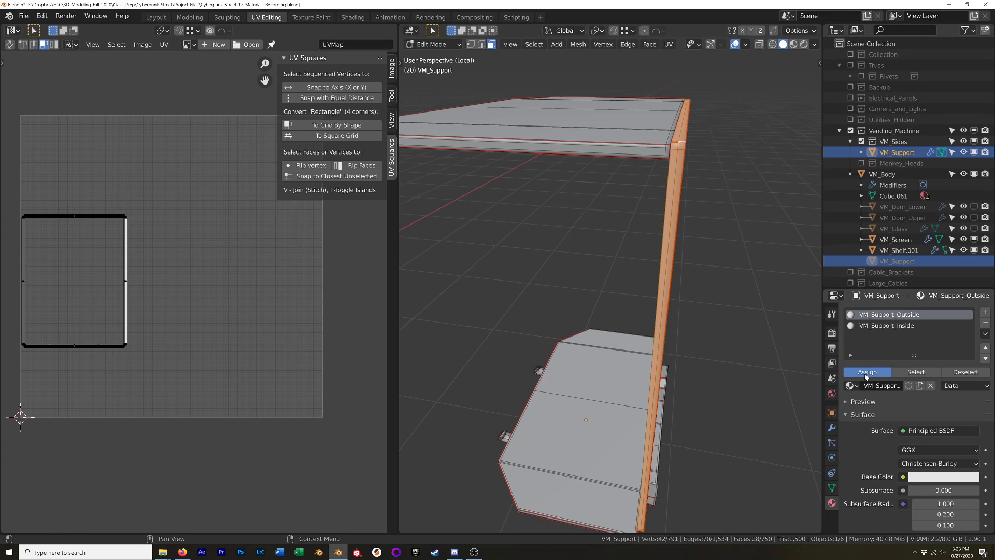
pyautogui.click(867, 373)
# Check which material the platform's upper face carries and select the faces that use VM_Support_Inside.
pyautogui.moveTo(693, 204); pyautogui.dragTo(692, 242, button='middle')
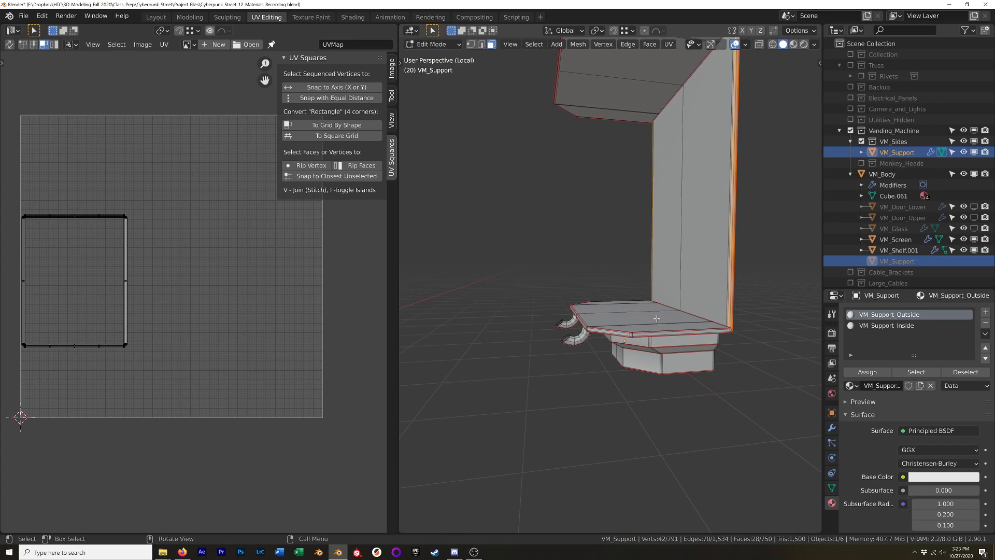
pyautogui.click(656, 326)
pyautogui.click(905, 326)
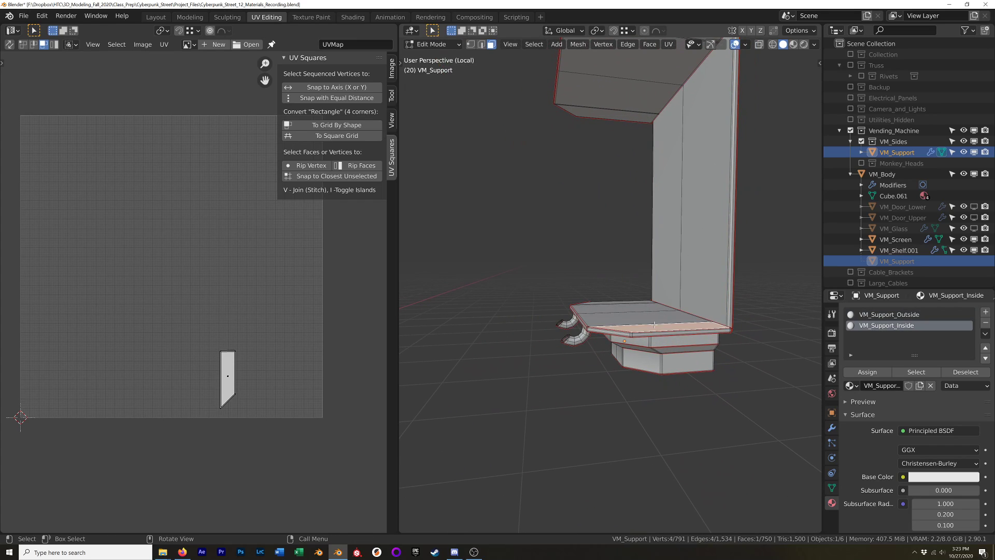
pyautogui.click(917, 371)
# Select the underside faces of the lower platform with Circle Select, leaving out the thin faces of the base below.
pyautogui.moveTo(642, 328); pyautogui.dragTo(714, 220, button='middle')
pyautogui.scroll(3, 714, 220)
pyautogui.click(712, 223)
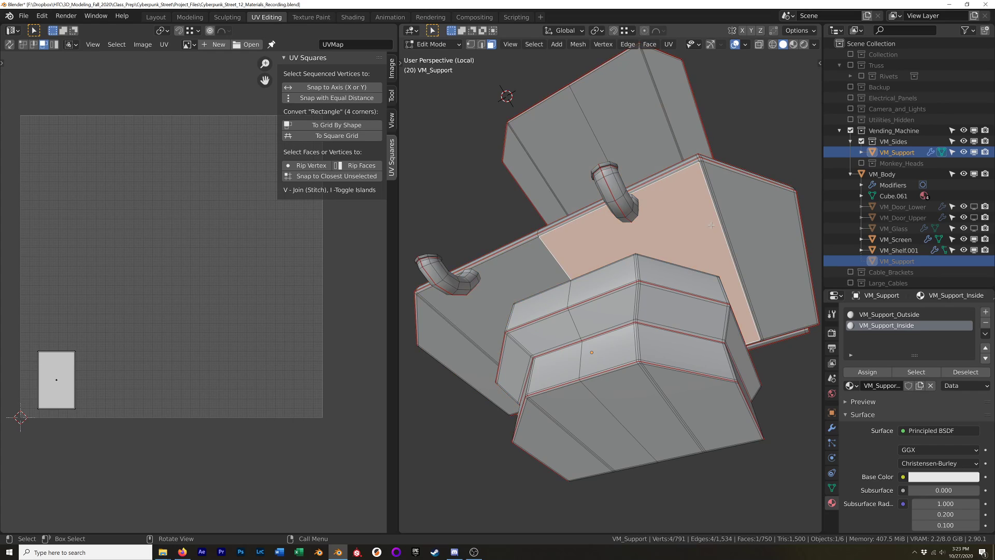
pyautogui.press('c')
pyautogui.moveTo(727, 215)
pyautogui.mouseDown()
pyautogui.moveTo(596, 275)
pyautogui.moveTo(555, 276)
pyautogui.mouseUp()
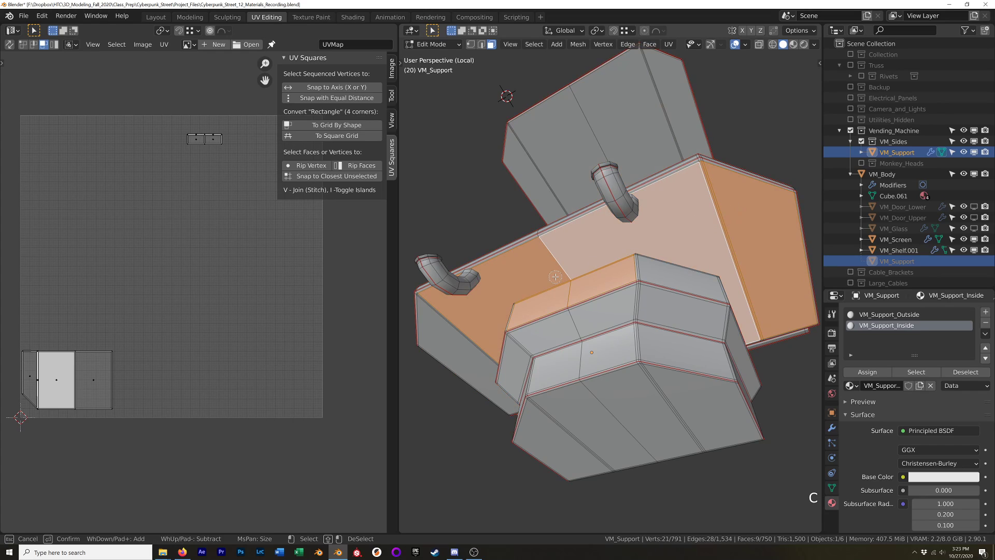
pyautogui.moveTo(467, 321); pyautogui.dragTo(543, 317)
pyautogui.rightClick(593, 302)
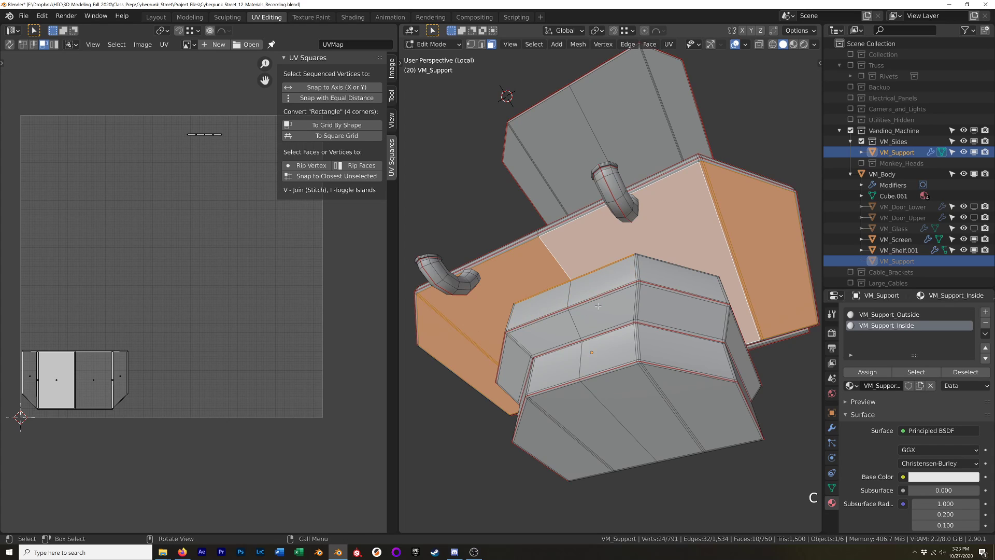
pyautogui.moveTo(594, 302); pyautogui.dragTo(597, 256, button='middle')
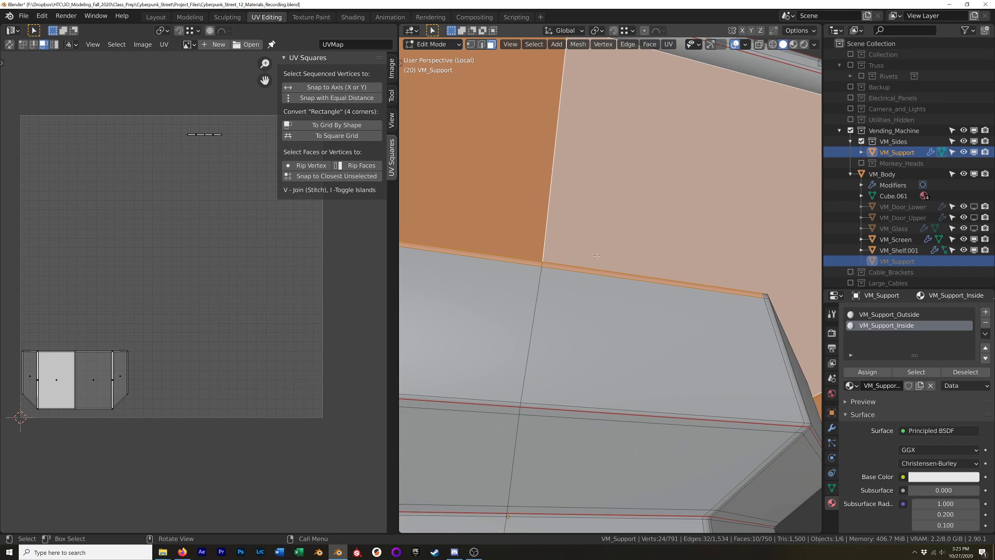
pyautogui.press('c')
pyautogui.middleClick(540, 268)
pyautogui.rightClick(544, 275)
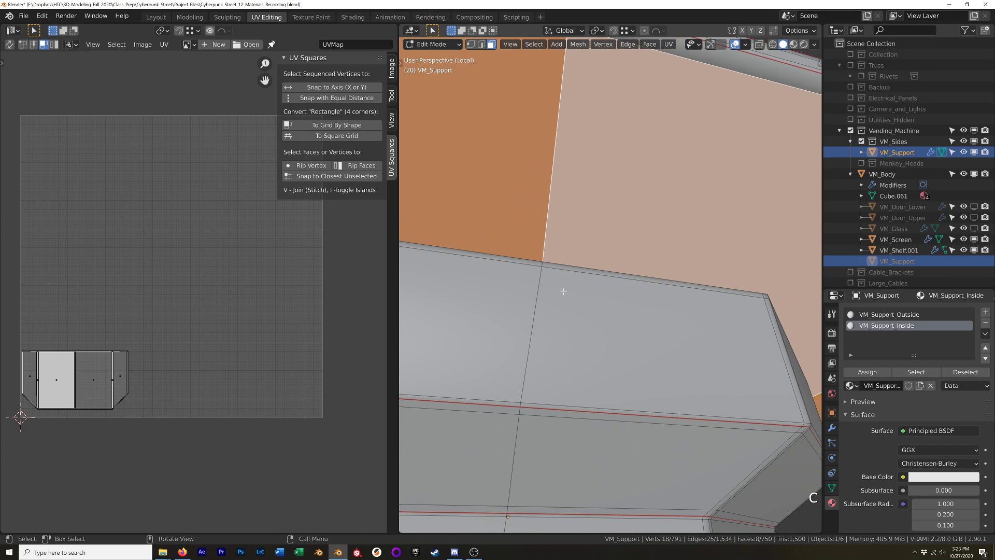
# Expand the underside selection by one step to include the bordering faces and assign VM_Support_Outside to it.
pyautogui.scroll(-5, 576, 304)
pyautogui.moveTo(565, 332)
pyautogui.mouseDown(button='middle')
pyautogui.moveTo(656, 251)
pyautogui.moveTo(586, 311)
pyautogui.moveTo(565, 315)
pyautogui.mouseUp(button='middle')
pyautogui.keyDown('ctrl'); pyautogui.moveTo(661, 293); pyautogui.dragTo(757, 325, button='middle'); pyautogui.keyUp('ctrl')
pyautogui.press('ctrl+KP_Add')
pyautogui.click(885, 315)
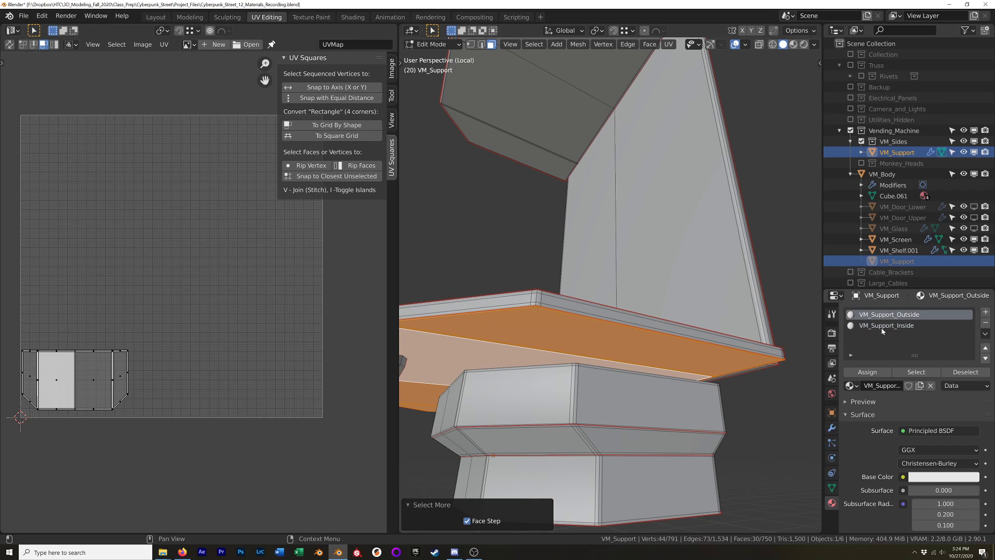
pyautogui.click(867, 373)
pyautogui.click(866, 374)
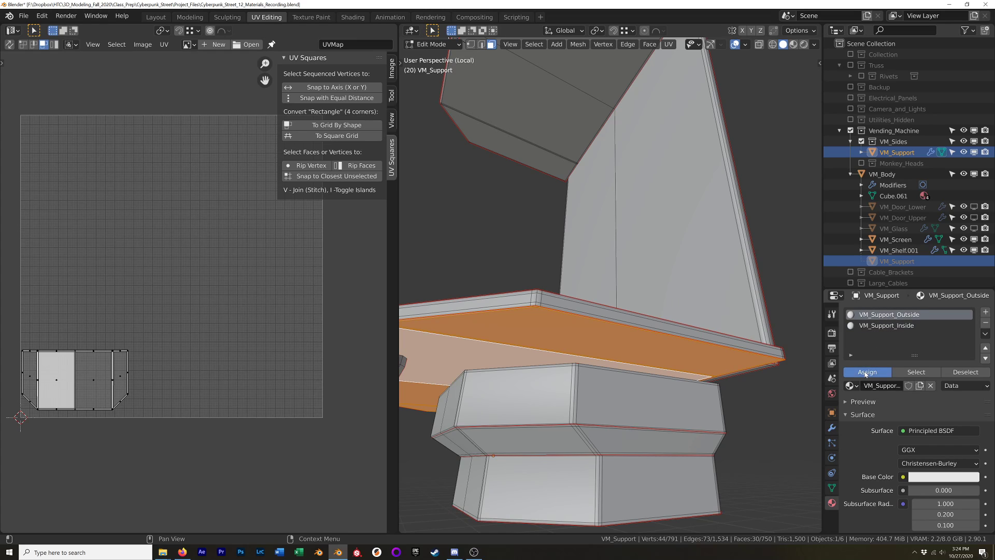
pyautogui.scroll(-3, 741, 298)
pyautogui.moveTo(739, 298); pyautogui.dragTo(776, 307, button='middle')
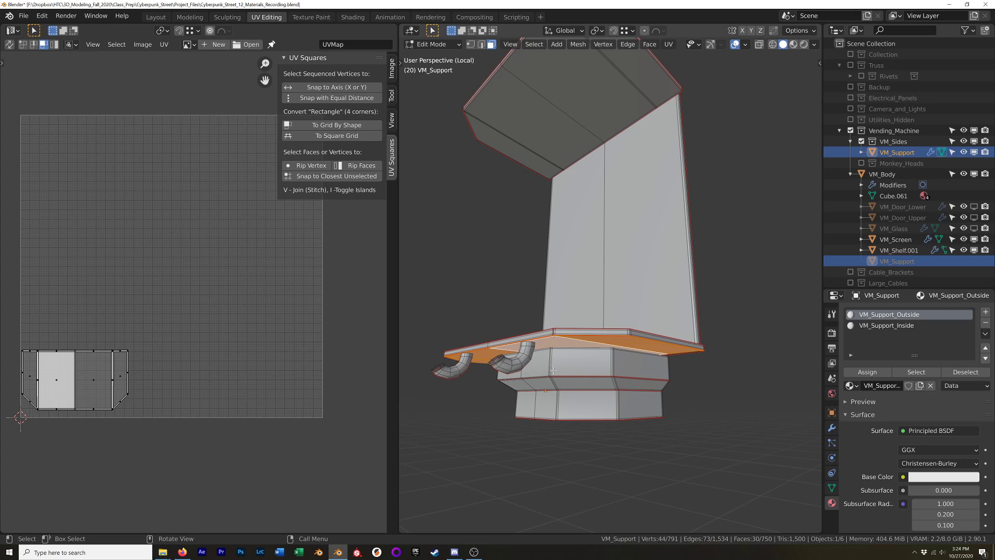
# Return to Object Mode and add a third material slot to VM_Support with a new material named VM_Support_Brackets.
pyautogui.press('Tab')
pyautogui.moveTo(608, 365); pyautogui.dragTo(627, 343, button='middle')
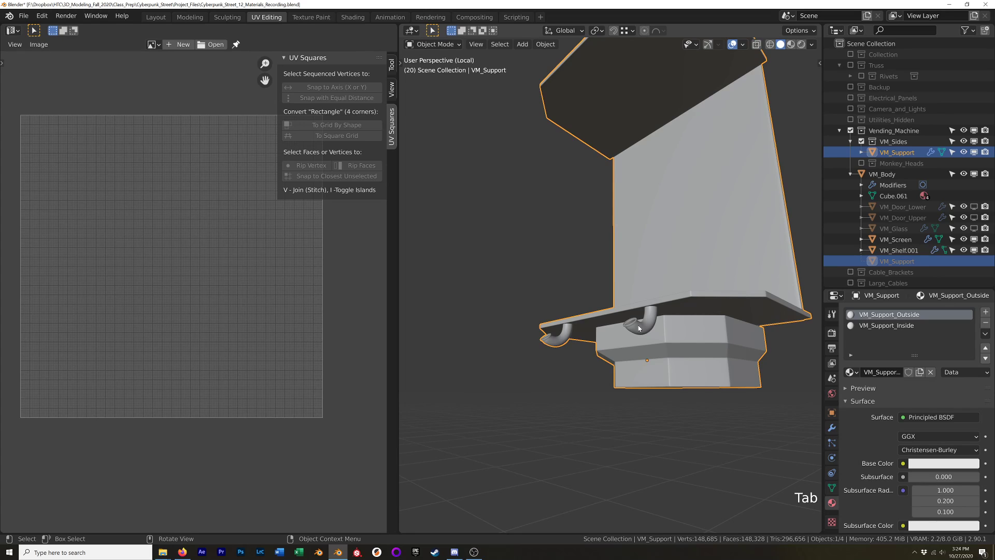
pyautogui.moveTo(655, 324)
pyautogui.mouseDown(button='middle')
pyautogui.moveTo(642, 309)
pyautogui.moveTo(593, 302)
pyautogui.moveTo(659, 322)
pyautogui.mouseUp(button='middle')
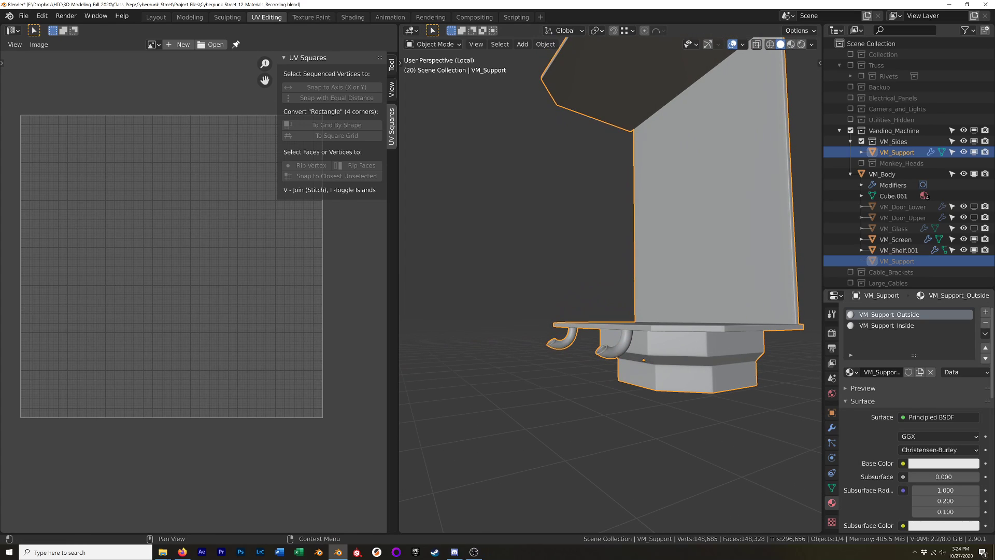
pyautogui.click(985, 313)
pyautogui.click(902, 372)
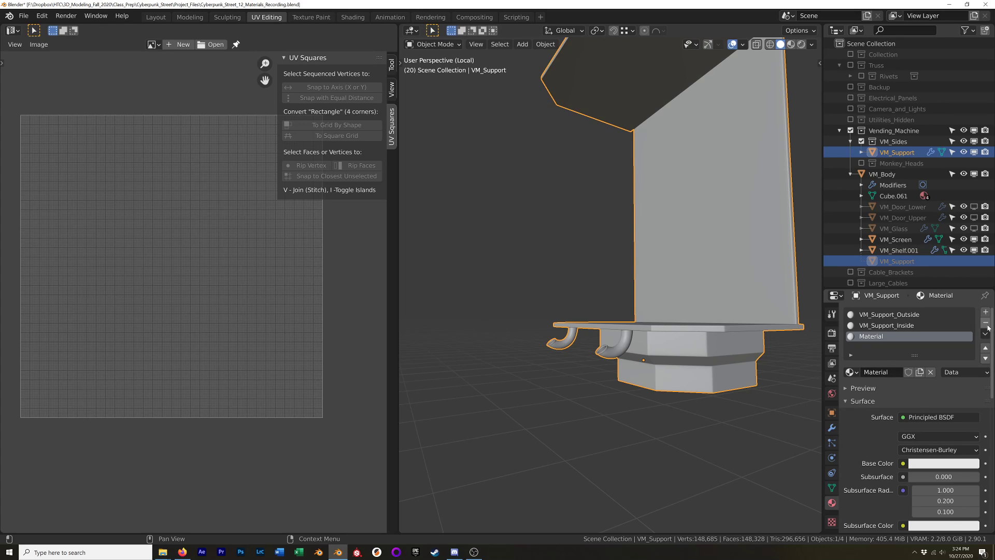
pyautogui.click(890, 374)
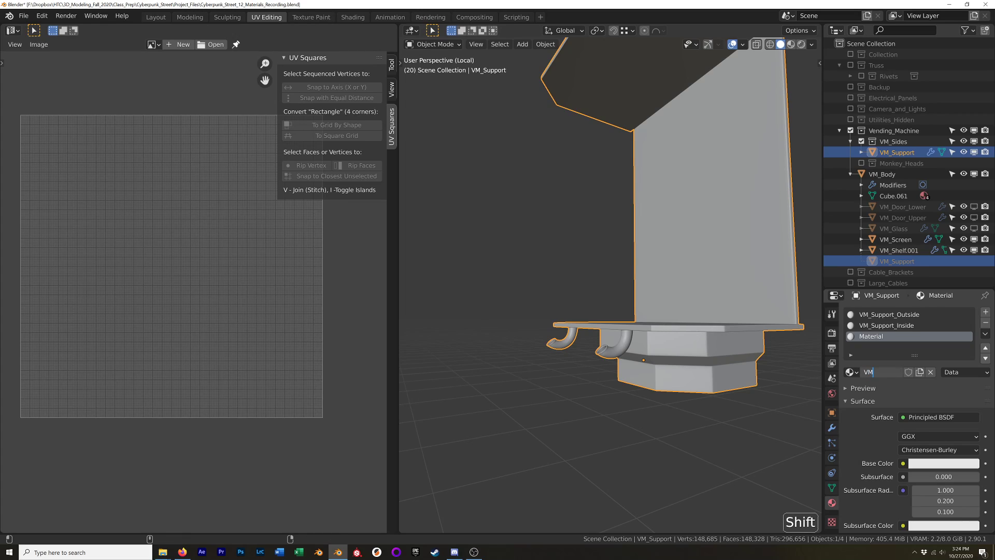
pyautogui.write('VM_Support_Br')
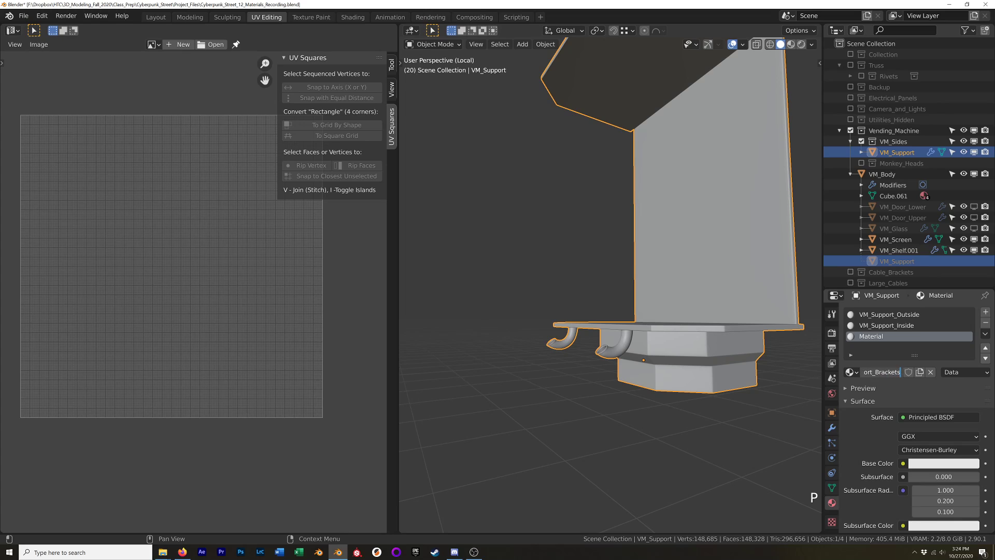
pyautogui.press('Return')
# Select both curved bracket pipes under the platform, including their end faces, in Edit Mode and assign VM_Support_Brackets to them.
pyautogui.press('Tab')
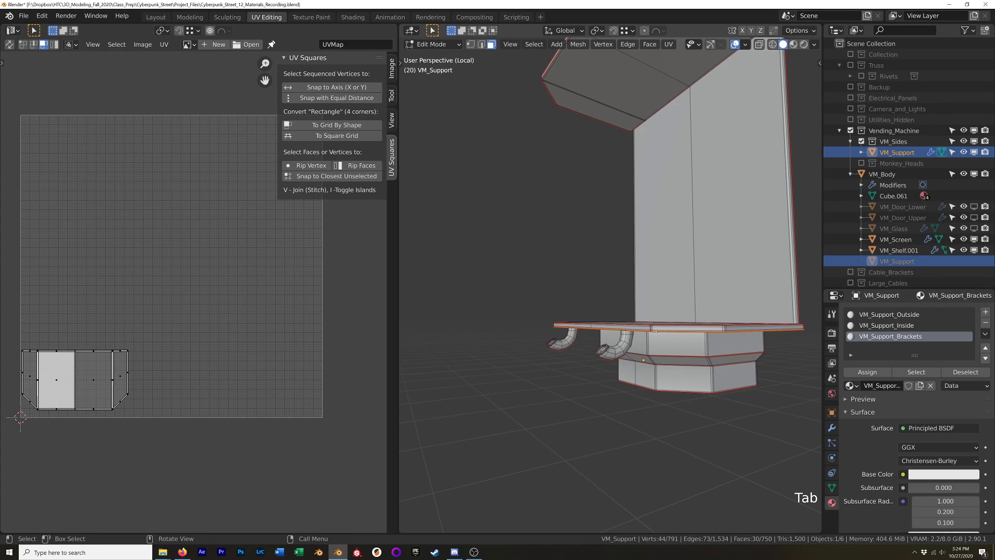
pyautogui.click(618, 353)
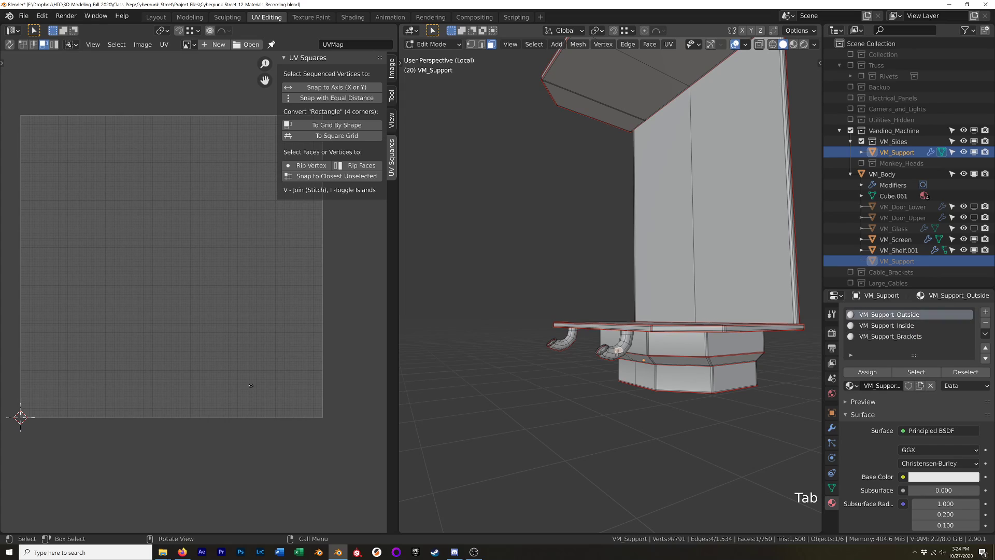
pyautogui.press('l')
pyautogui.press('l')
pyautogui.scroll(4, 586, 351)
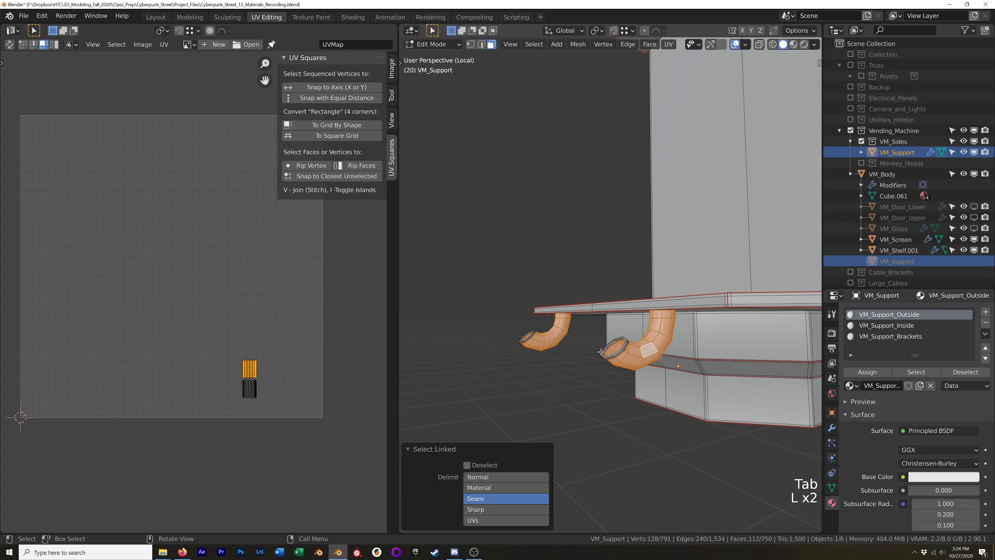
pyautogui.press('l')
pyautogui.press('l')
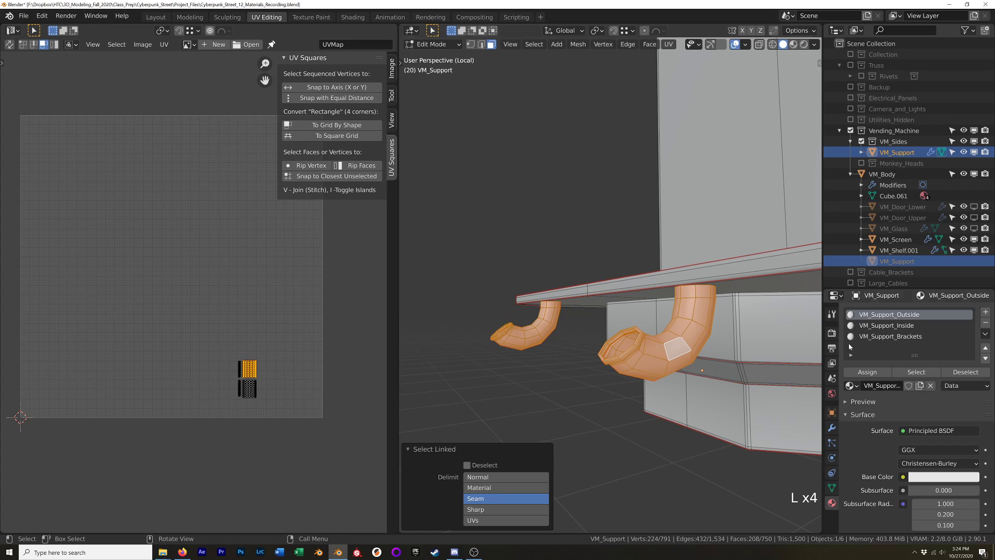
pyautogui.click(890, 336)
pyautogui.click(868, 373)
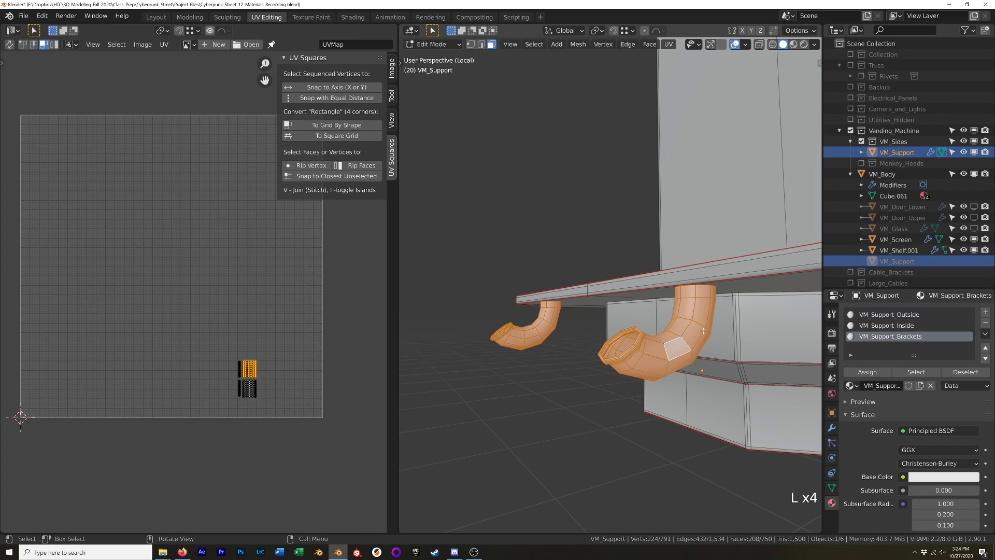
# Leave Edit Mode and local view to show the whole vending machine, and select VM_Body to review its materials.
pyautogui.press('Tab')
pyautogui.scroll(-5, 686, 291)
pyautogui.moveTo(642, 280); pyautogui.dragTo(711, 267, button='middle')
pyautogui.click(694, 263)
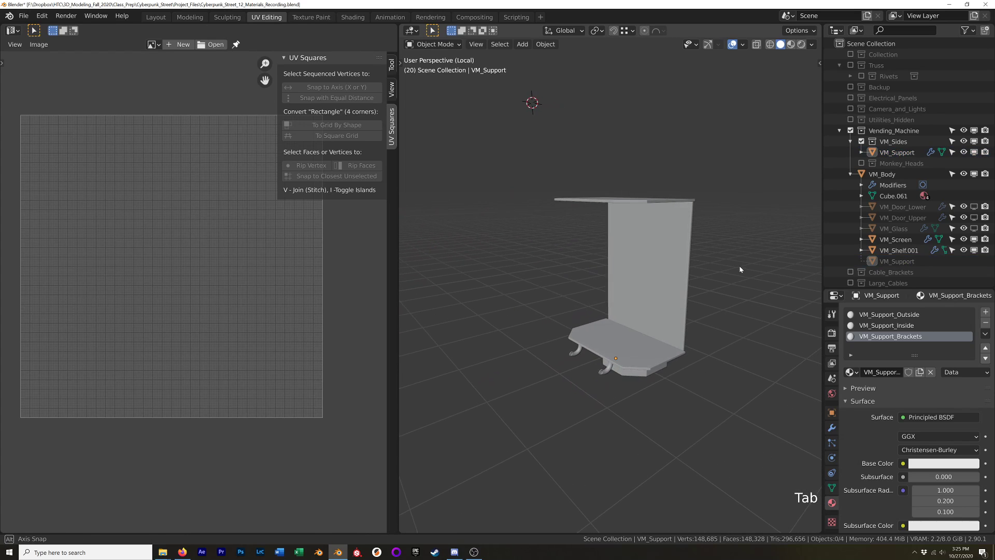
pyautogui.press('KP_Divide')
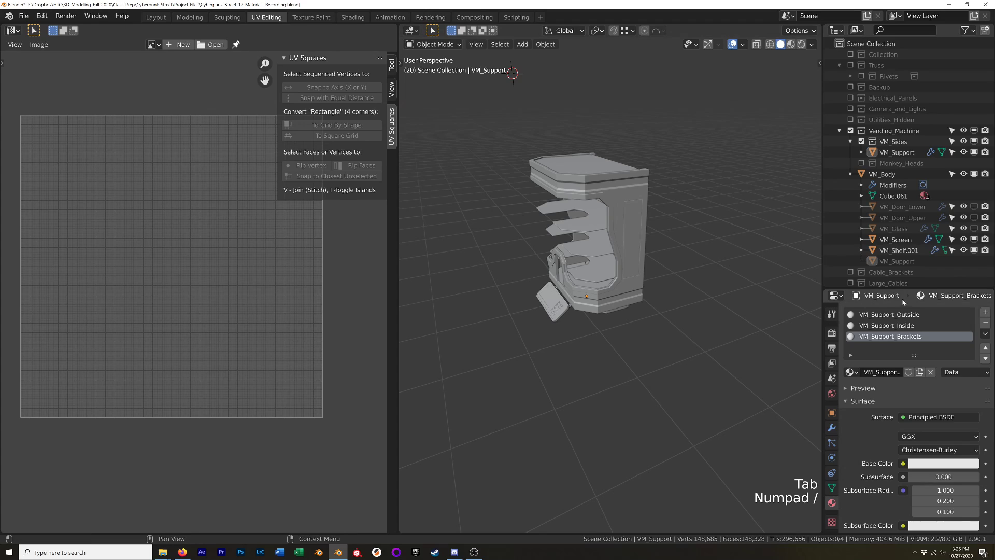
pyautogui.click(630, 240)
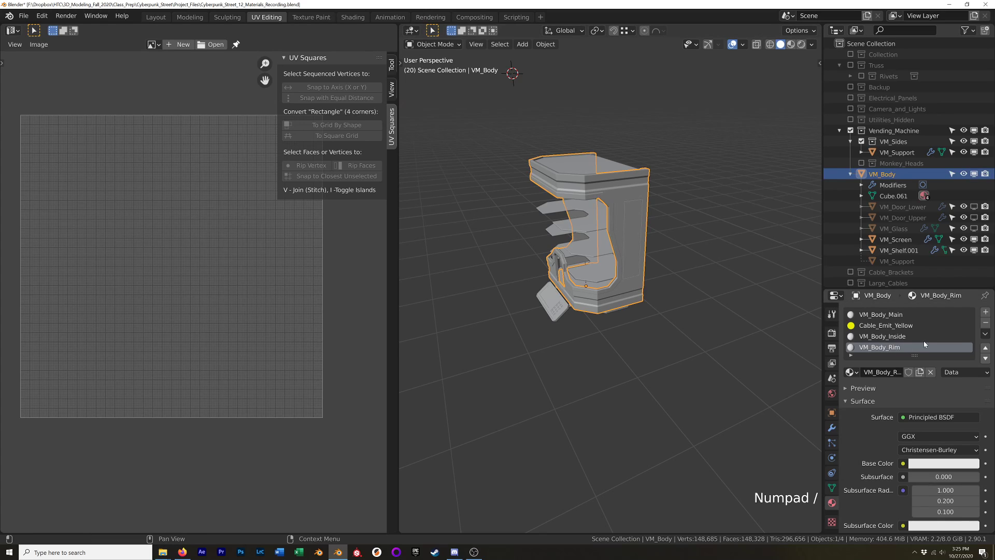
pyautogui.scroll(-1, 897, 347)
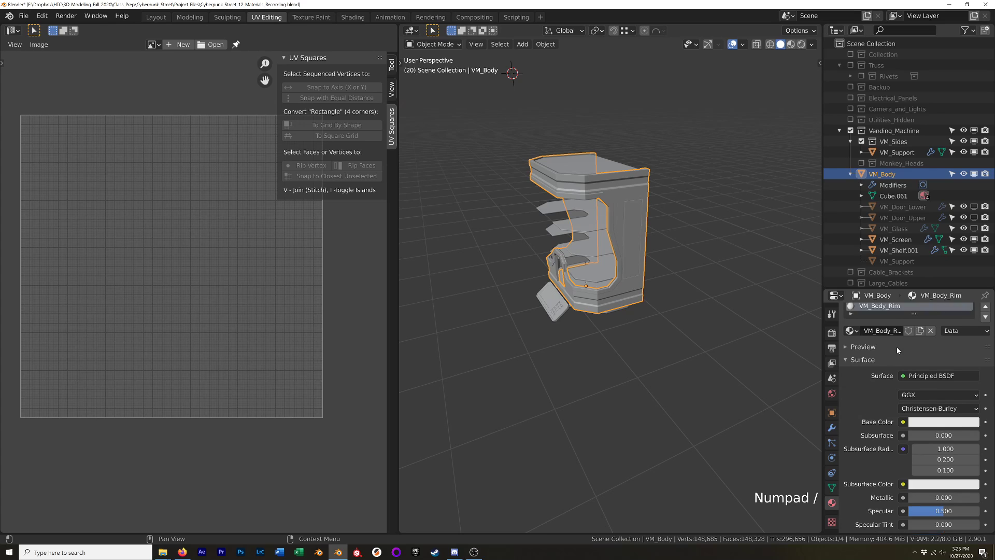
pyautogui.moveTo(663, 285); pyautogui.dragTo(605, 267, button='middle')
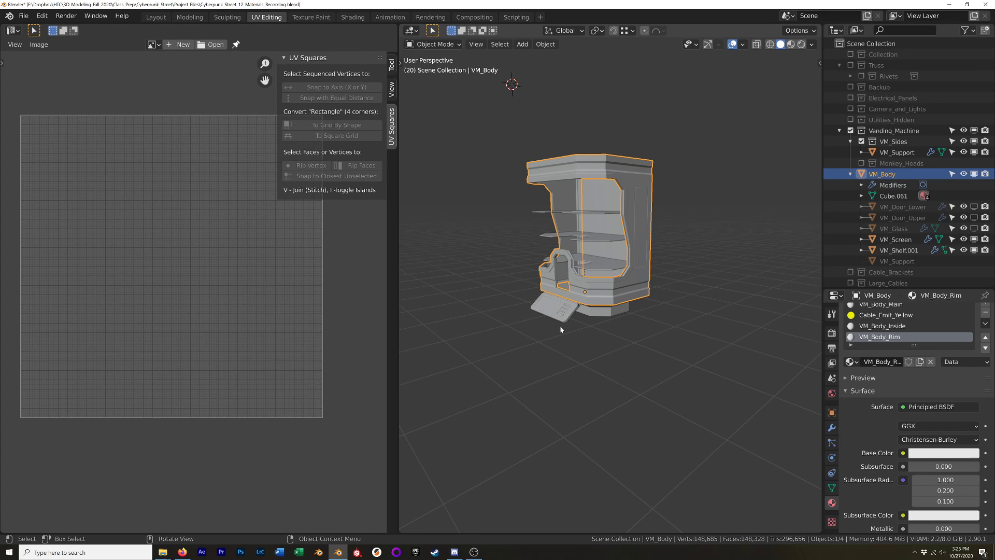
# Select VM_Screen and isolate it in local view with its keypad side facing the viewer.
pyautogui.click(548, 301)
pyautogui.press('KP_Decimal')
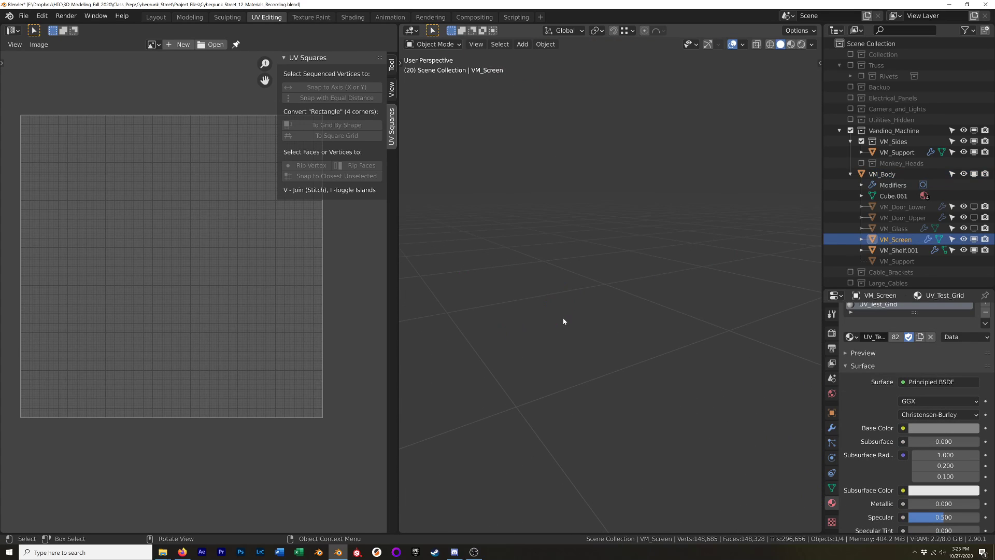
pyautogui.moveTo(564, 322); pyautogui.dragTo(671, 337, button='middle')
pyautogui.press('KP_Divide')
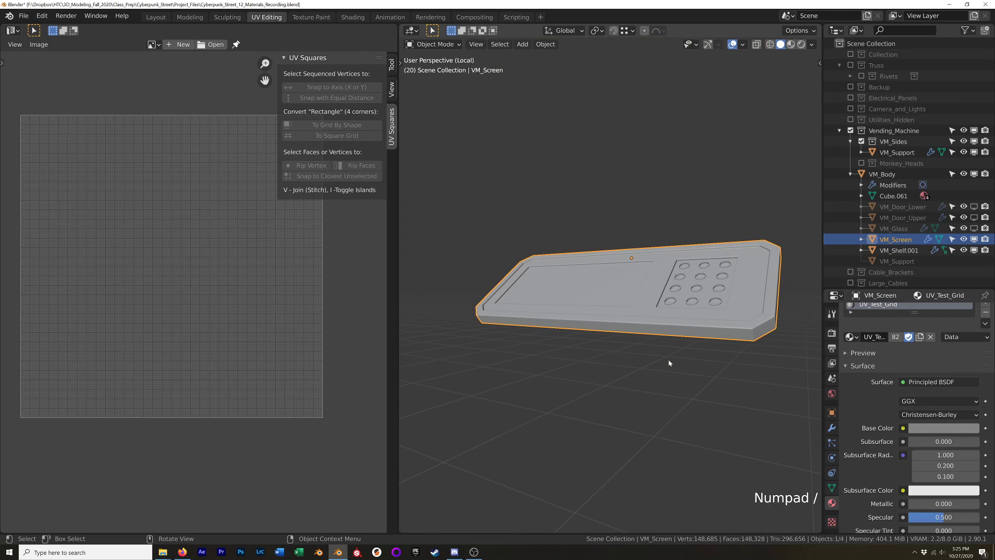
pyautogui.moveTo(703, 290); pyautogui.dragTo(679, 223, button='middle')
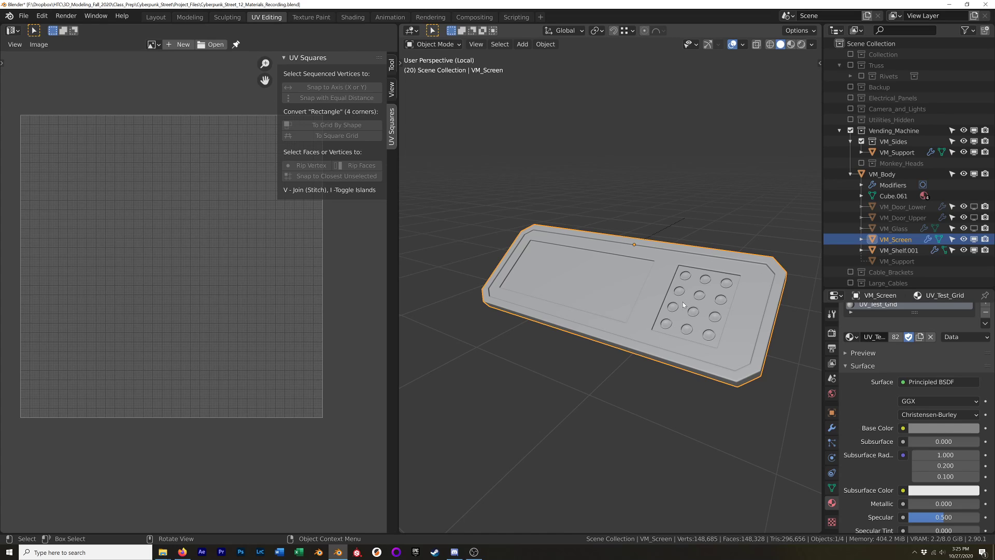
# Check VM_Screen's mesh and UV layout in Edit Mode, and remove its UV_Test_Grid material slot in Object Mode.
pyautogui.press('Tab')
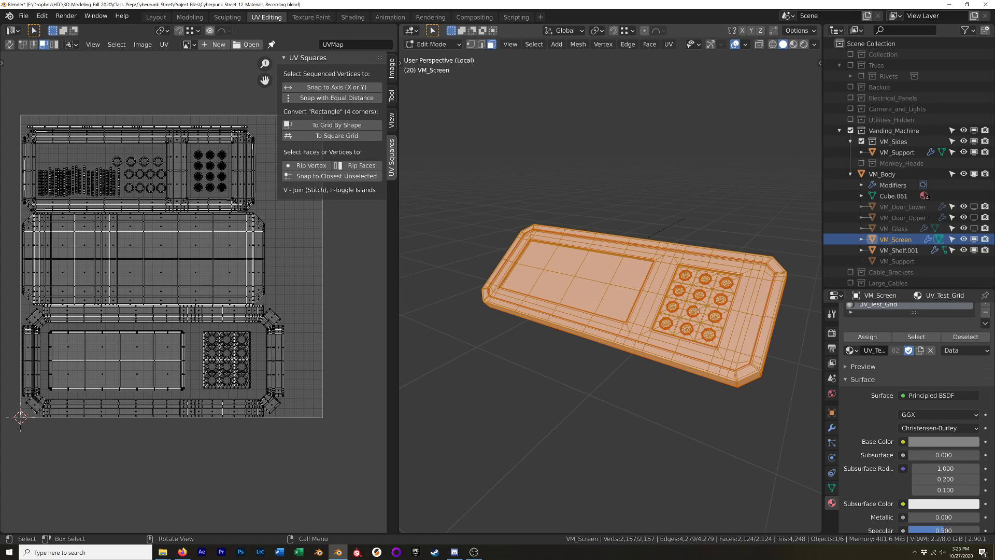
pyautogui.press('Tab')
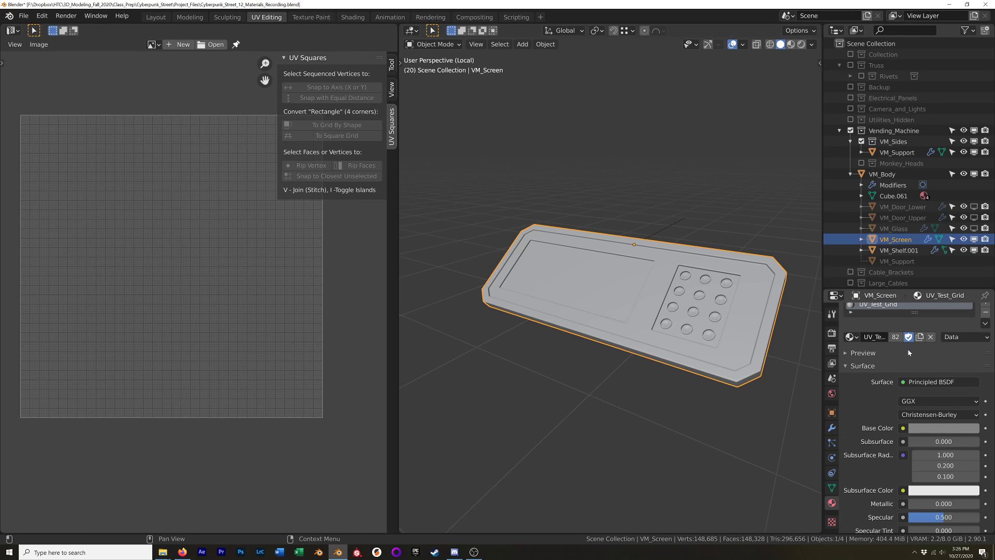
pyautogui.click(986, 324)
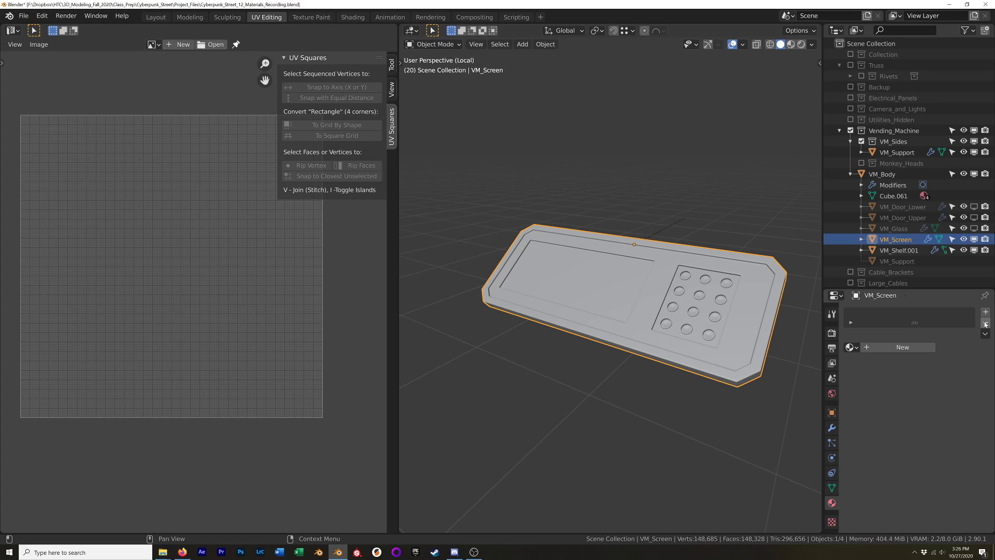
# Create a new material for VM_Screen and name it VM_Screen.
pyautogui.click(903, 348)
pyautogui.doubleClick(881, 347)
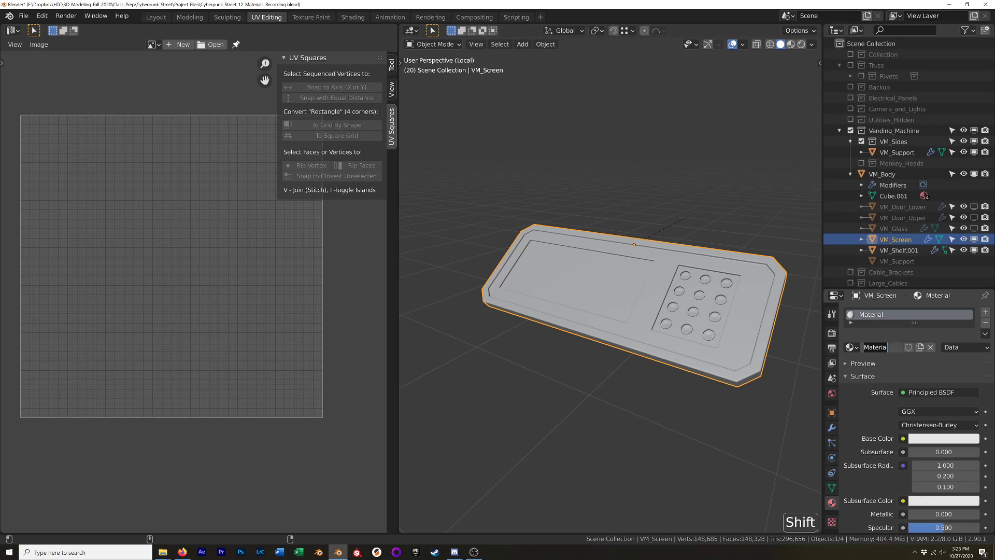
pyautogui.write('VM_Screen')
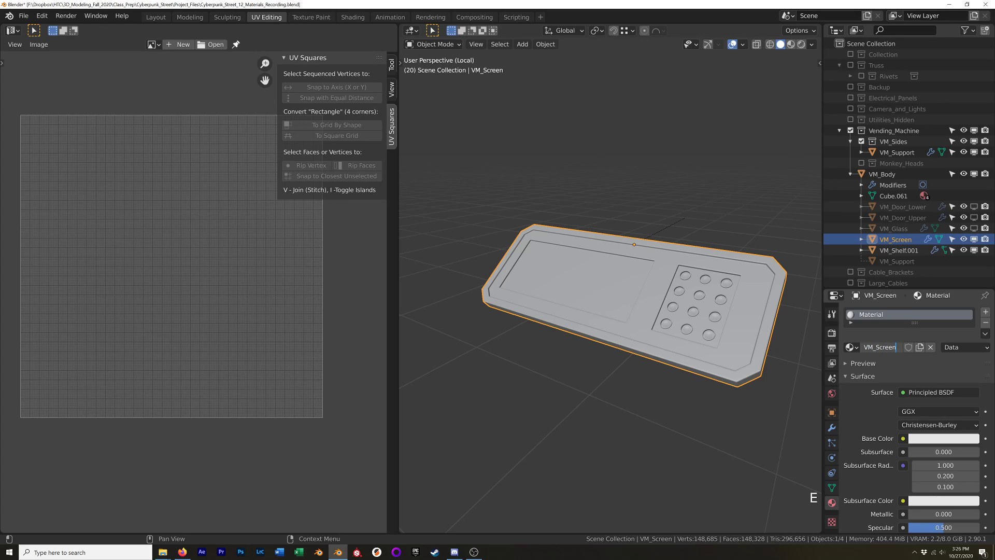
pyautogui.press('Return')
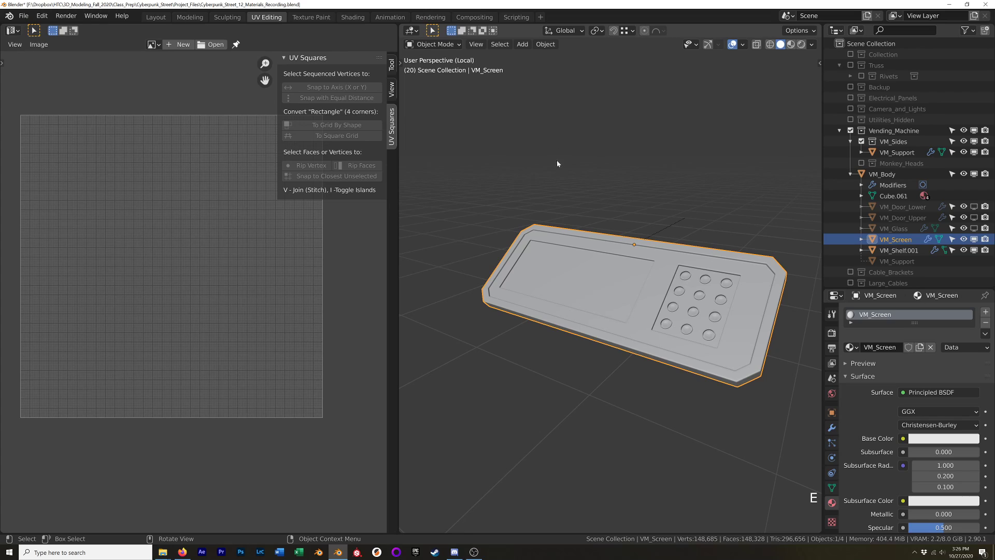
# Switch to the Texture Paint workspace, select all of VM_Screen's faces in Edit Mode, and put the object in Vertex Paint mode.
pyautogui.click(311, 17)
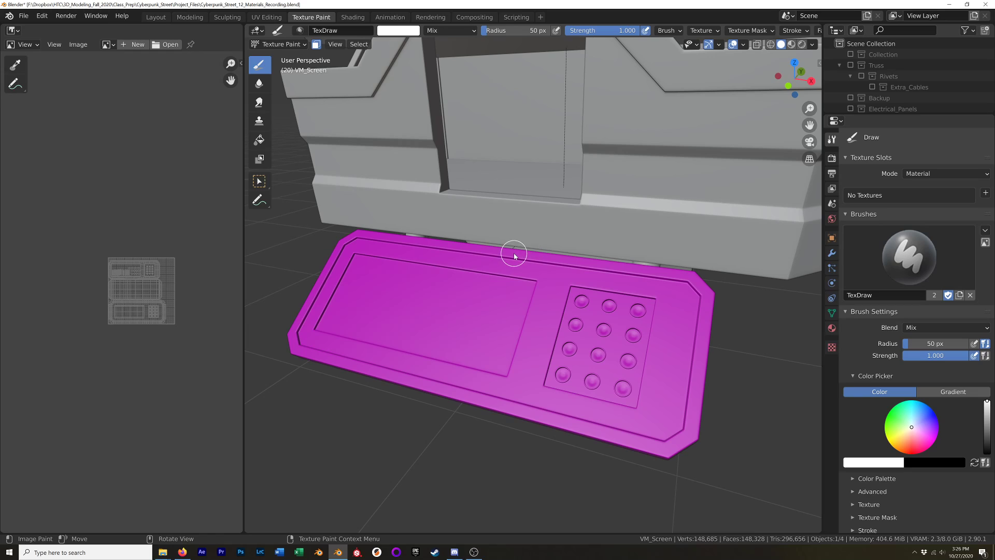
pyautogui.click(296, 44)
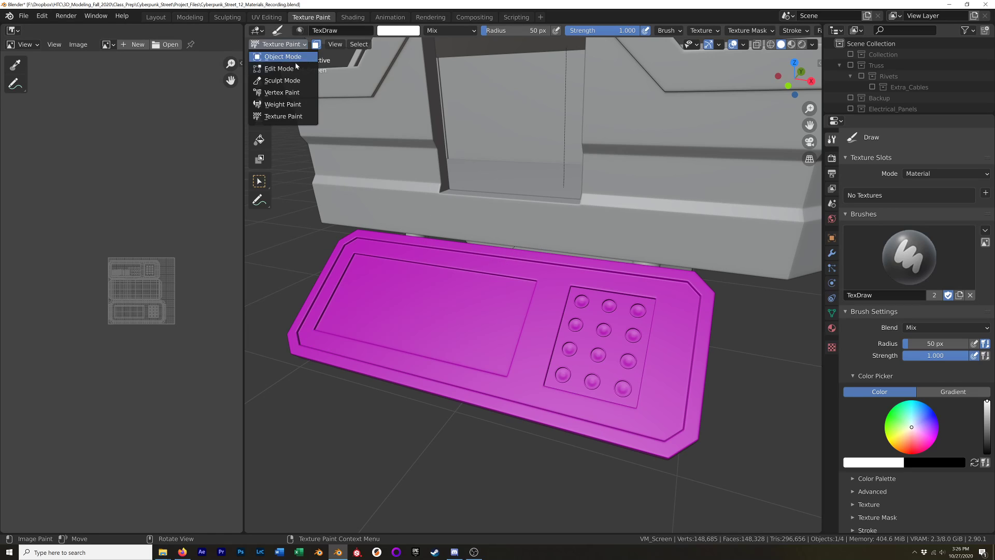
pyautogui.click(300, 95)
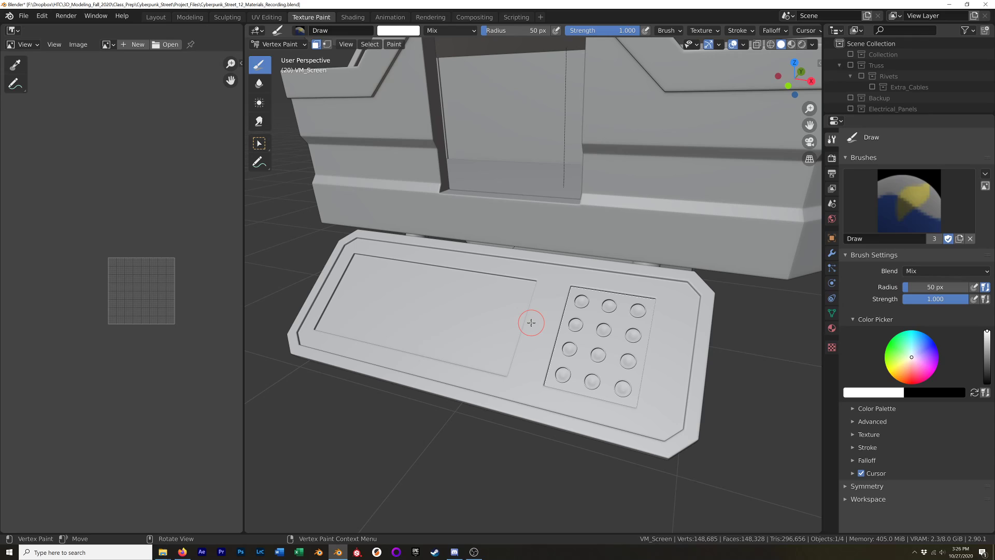
pyautogui.press('Tab')
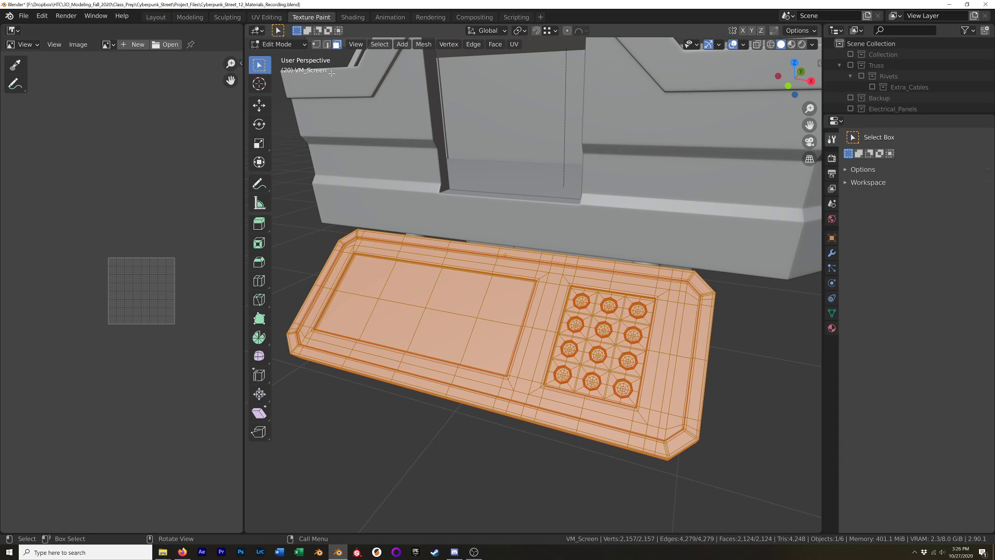
pyautogui.click(453, 305)
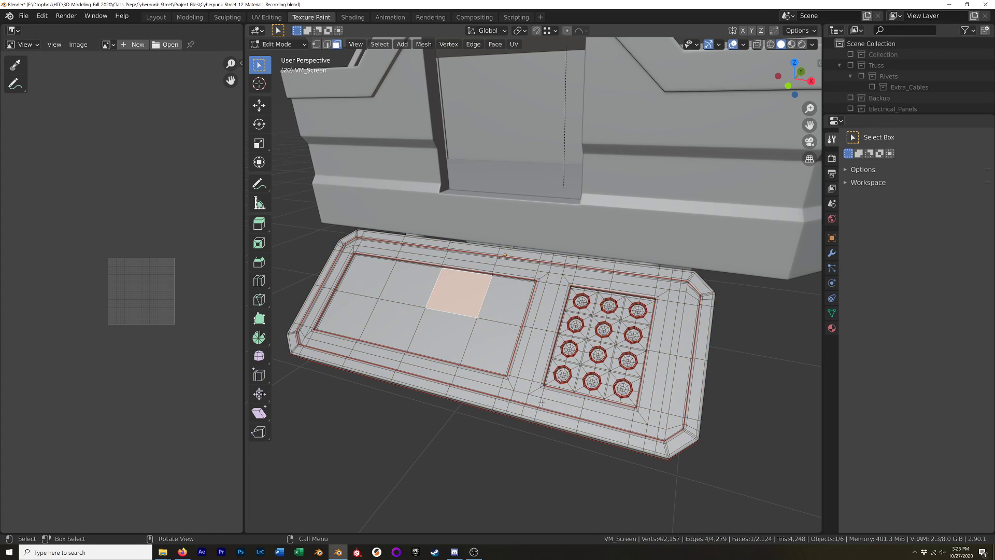
pyautogui.press('a')
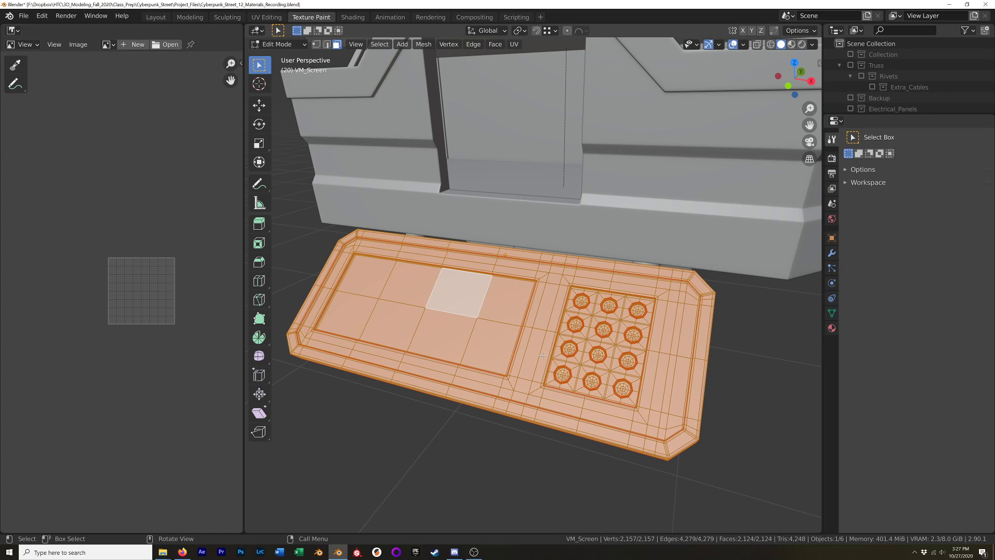
pyautogui.hotkey('ctrl', 'Tab')
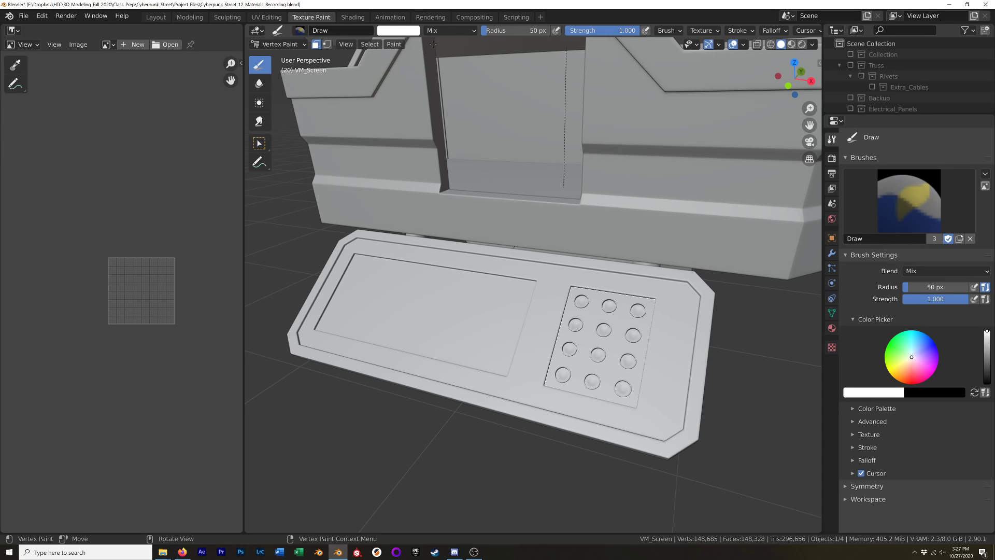
# Choose a saturated blue paint colour and fill all of VM_Screen's vertex colours with it.
pyautogui.click(393, 32)
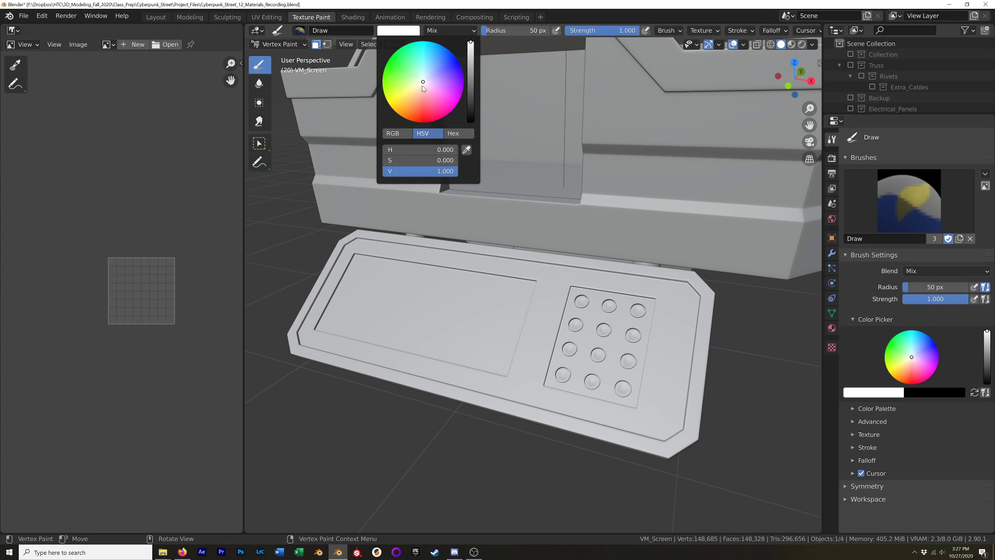
pyautogui.click(462, 68)
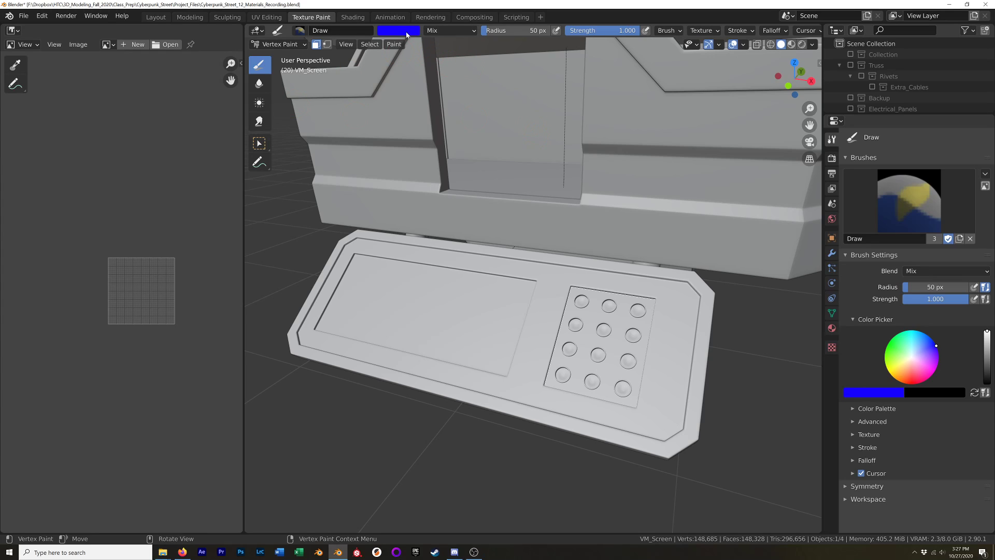
pyautogui.click(394, 45)
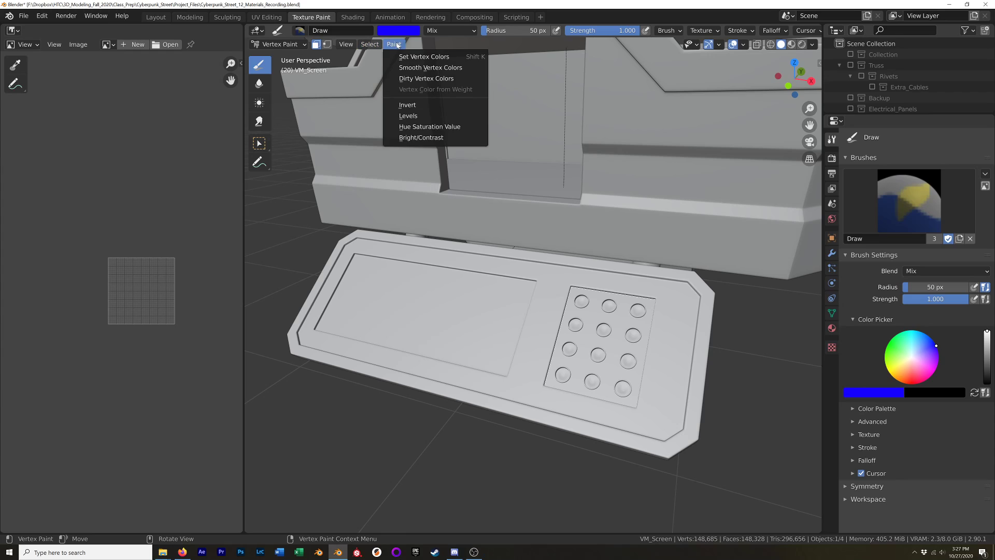
pyautogui.click(475, 57)
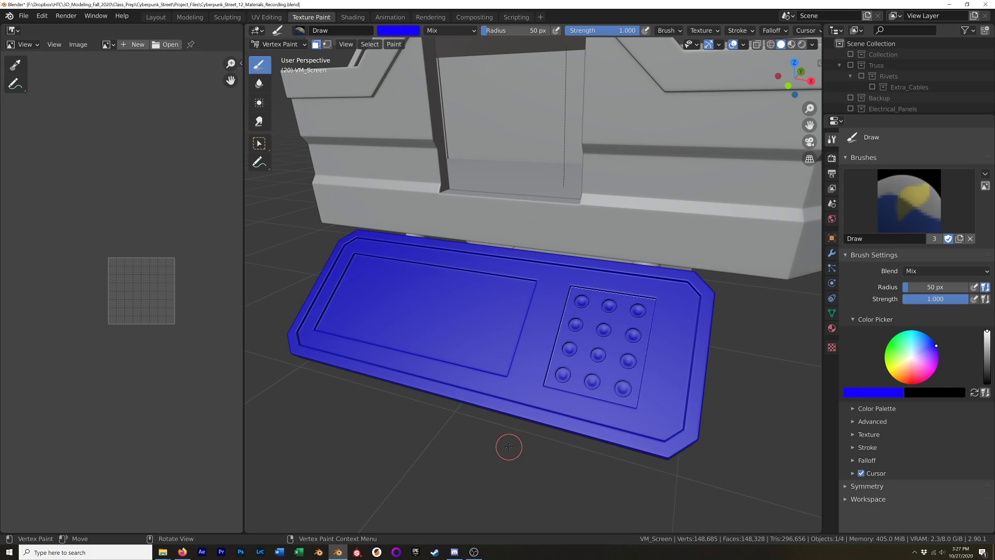
# In Edit Mode, select the linked faces of the large rectangular display beside the keypad.
pyautogui.moveTo(428, 484)
pyautogui.mouseDown(button='middle')
pyautogui.moveTo(318, 419)
pyautogui.moveTo(496, 331)
pyautogui.moveTo(493, 320)
pyautogui.moveTo(555, 352)
pyautogui.mouseUp(button='middle')
pyautogui.press('Tab')
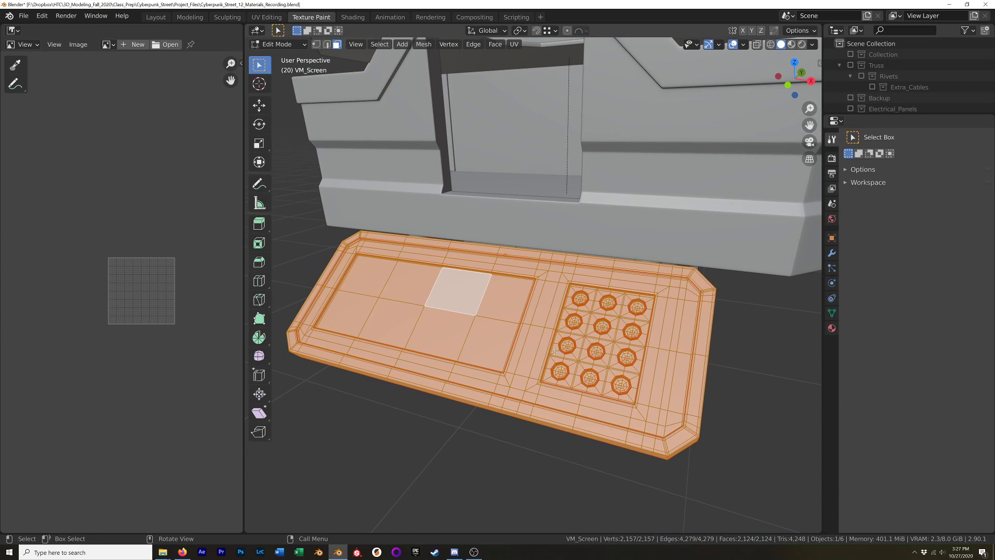
pyautogui.click(507, 335)
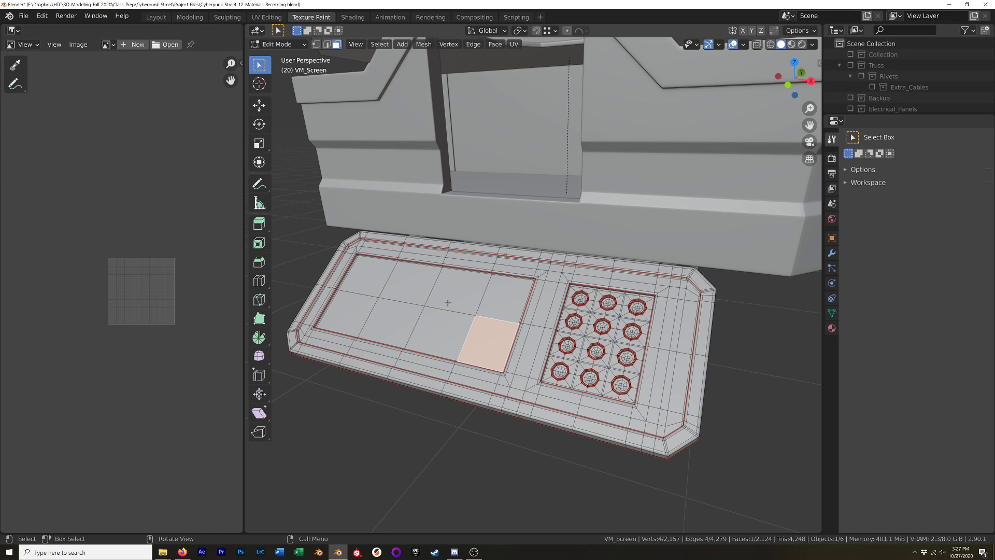
pyautogui.press('l')
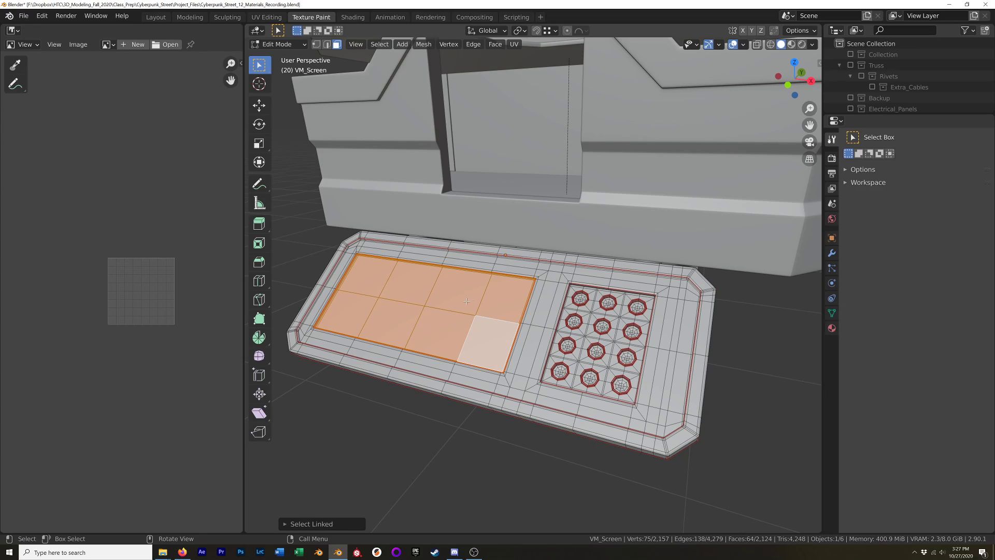
# Set the viewport's Clip Start to 0.01 m so the display's corner can be inspected up close.
pyautogui.scroll(6, 513, 194)
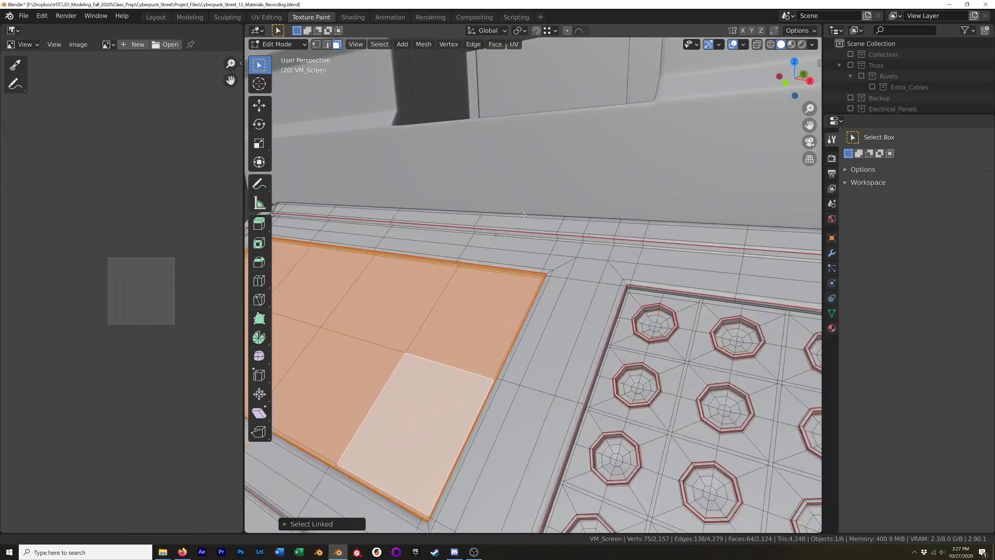
pyautogui.scroll(2, 515, 193)
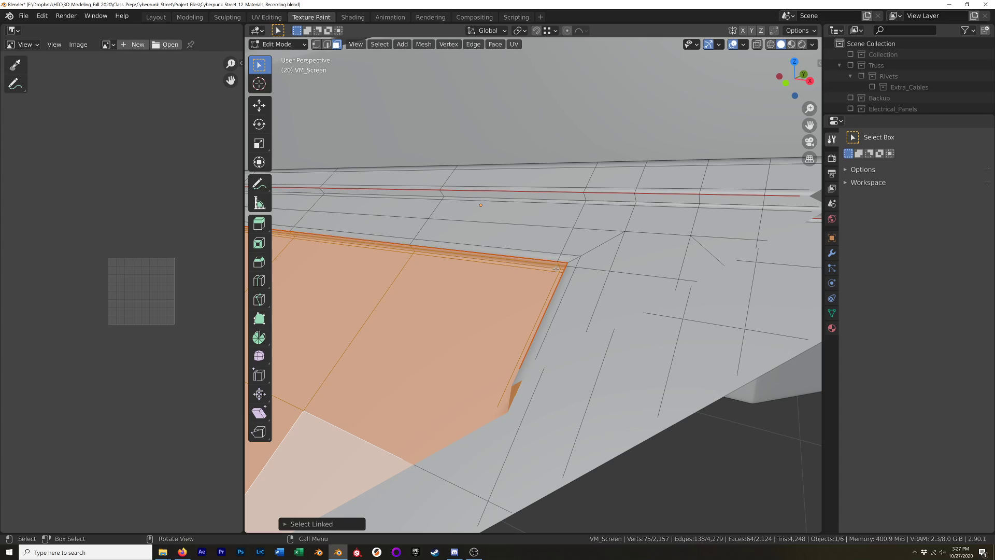
pyautogui.press('n')
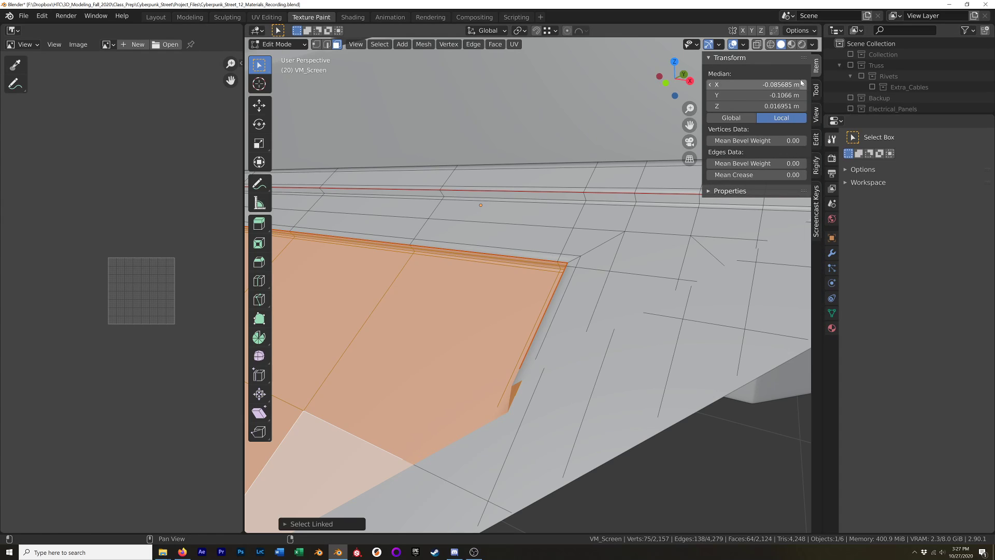
pyautogui.click(816, 114)
pyautogui.click(776, 86)
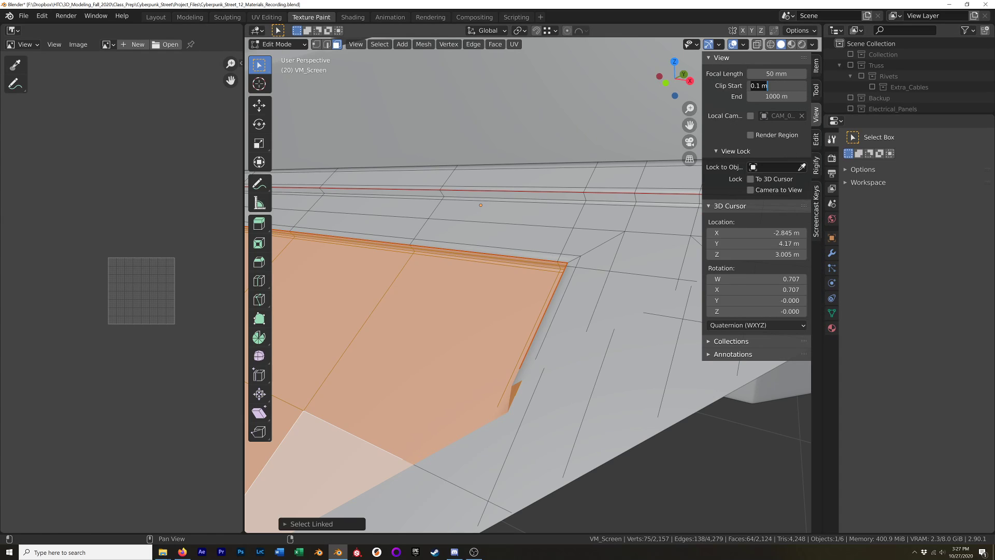
pyautogui.write('0.01')
pyautogui.press('Return')
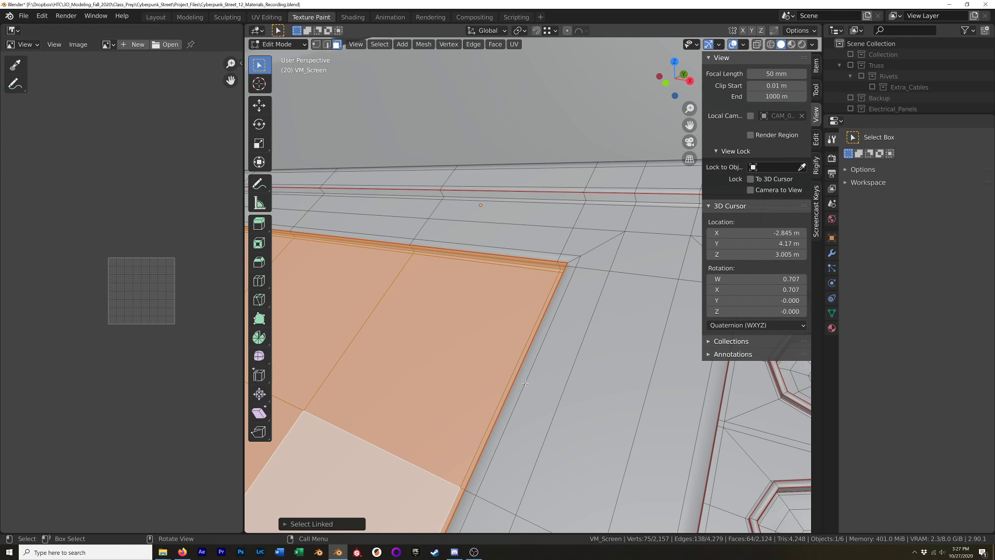
pyautogui.press('n')
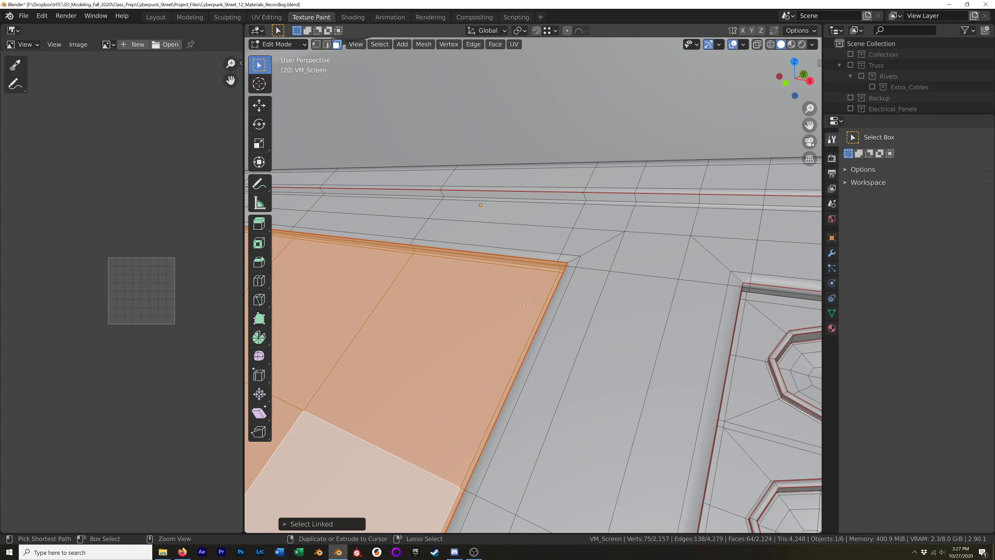
# Toggle the Screencast Keys add-on to get its key display working in the viewport.
pyautogui.moveTo(528, 321); pyautogui.dragTo(530, 282, button='middle')
pyautogui.press('n')
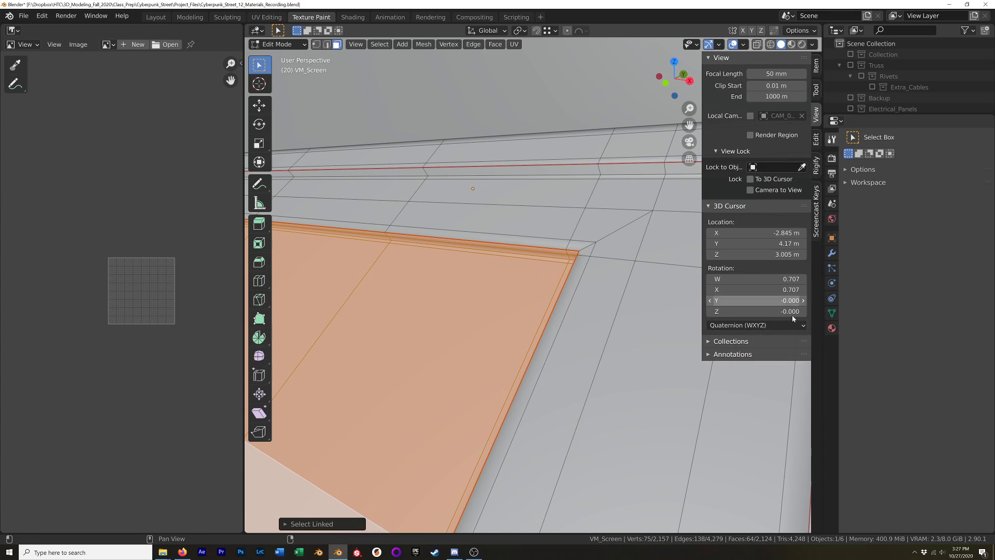
pyautogui.click(818, 218)
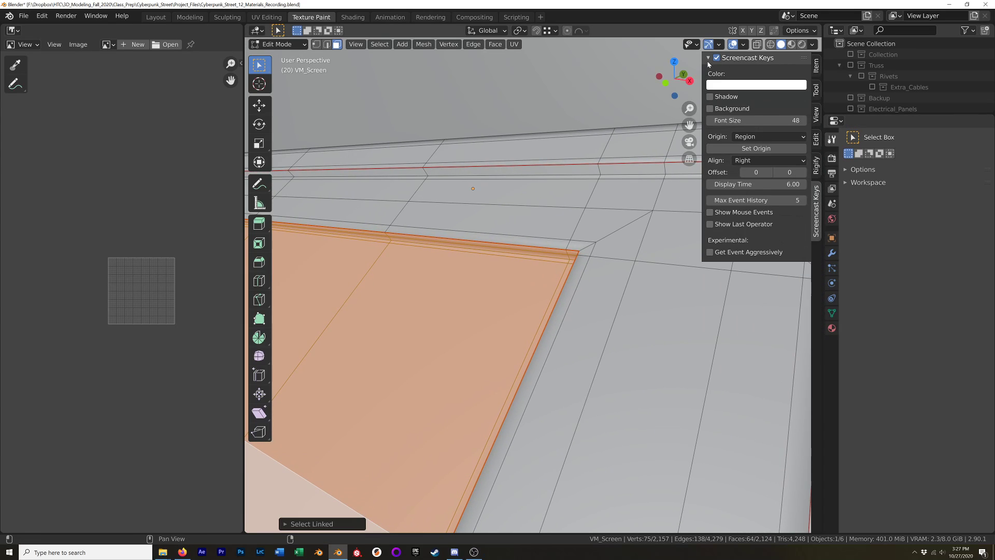
pyautogui.click(717, 58)
pyautogui.press('n')
pyautogui.press('n')
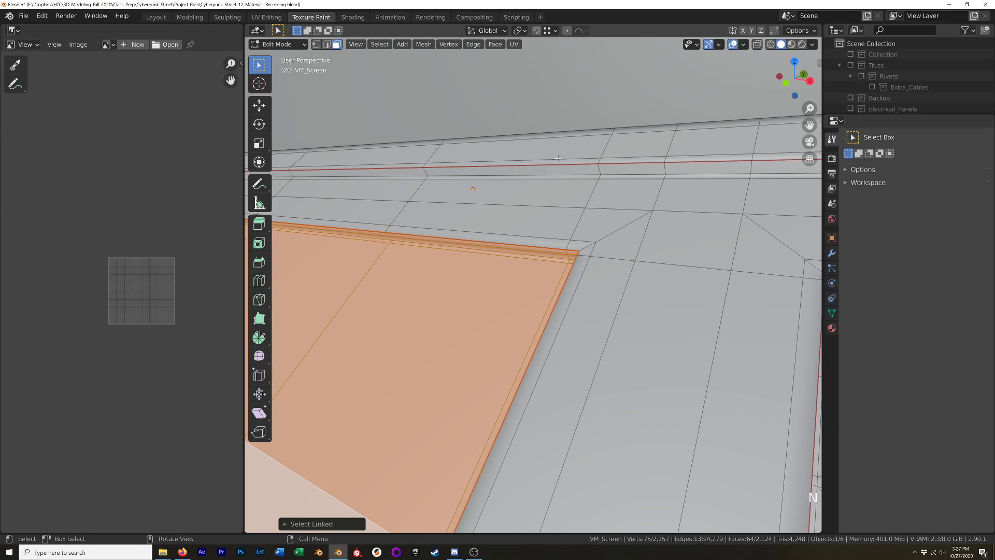
pyautogui.press('n')
# Shrink the display's face selection by two rings, leaving out its recessed border.
pyautogui.press('ctrl')
pyautogui.press('ctrl+KP_Subtract')
pyautogui.press('ctrl+KP_Subtract')
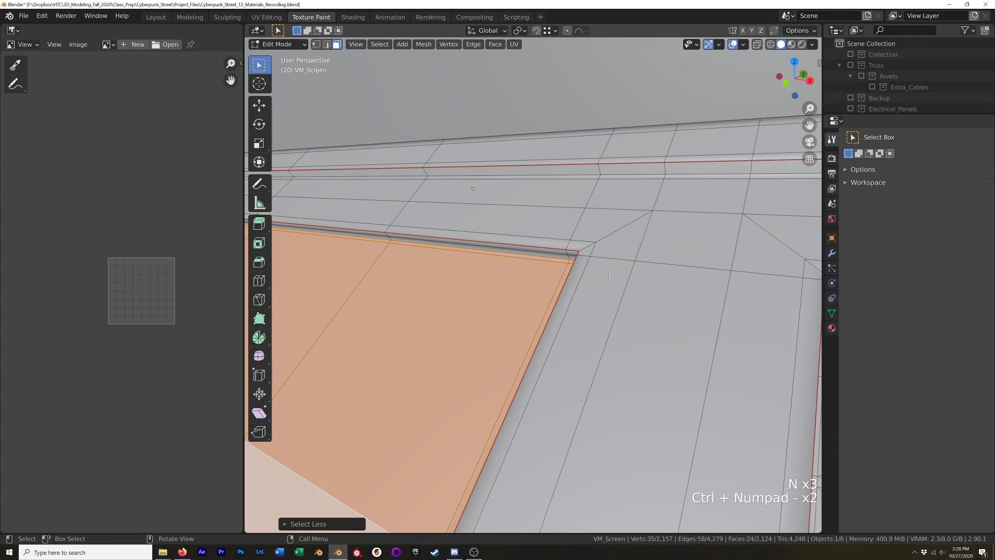
pyautogui.scroll(-4, 503, 327)
pyautogui.moveTo(503, 327)
pyautogui.mouseDown(button='middle')
pyautogui.moveTo(473, 313)
pyautogui.moveTo(489, 314)
pyautogui.mouseUp(button='middle')
# Return to Vertex Paint, choose magenta as the paint colour, and fill the selected display faces with it.
pyautogui.press('Tab')
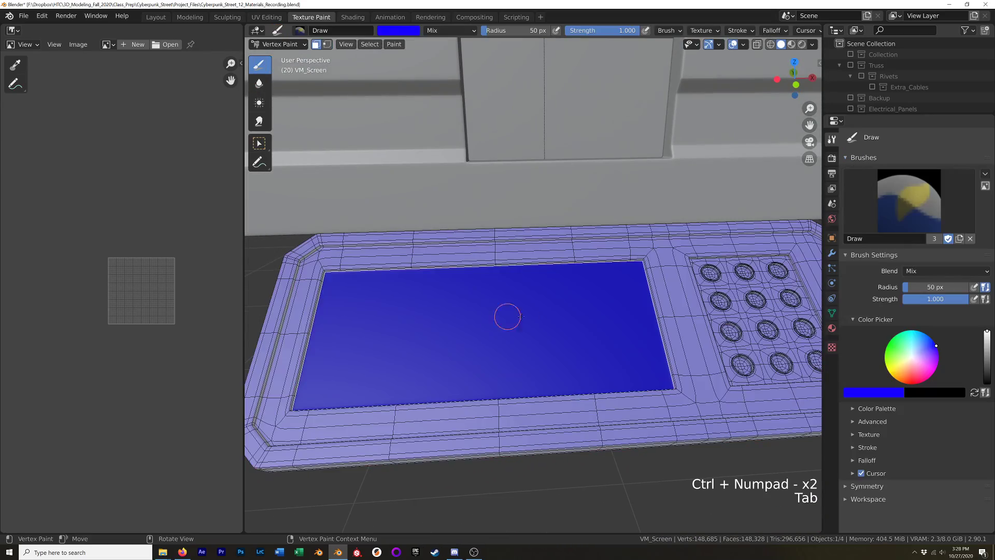
pyautogui.moveTo(574, 313); pyautogui.dragTo(485, 311, button='middle')
pyautogui.click(399, 30)
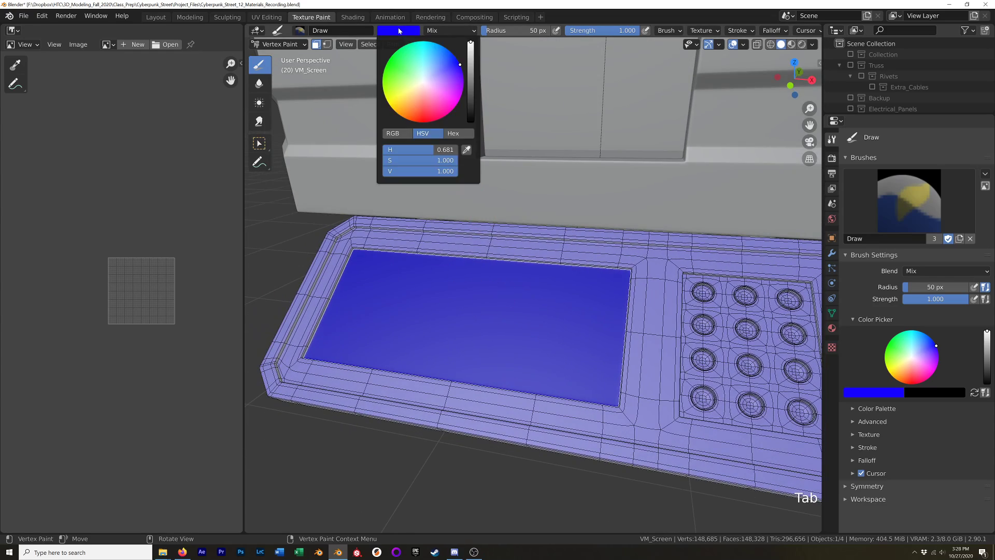
pyautogui.click(458, 100)
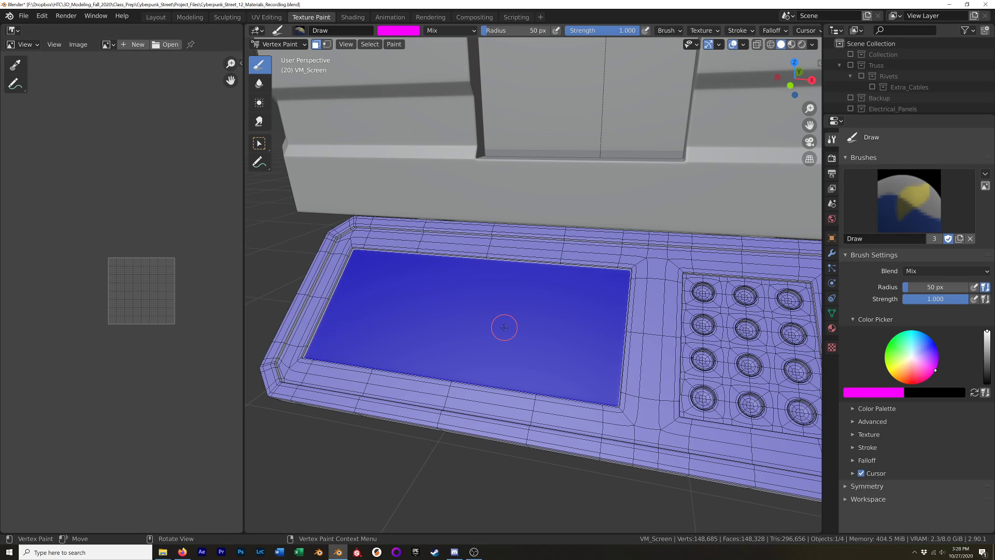
pyautogui.hotkey('shift', 'k')
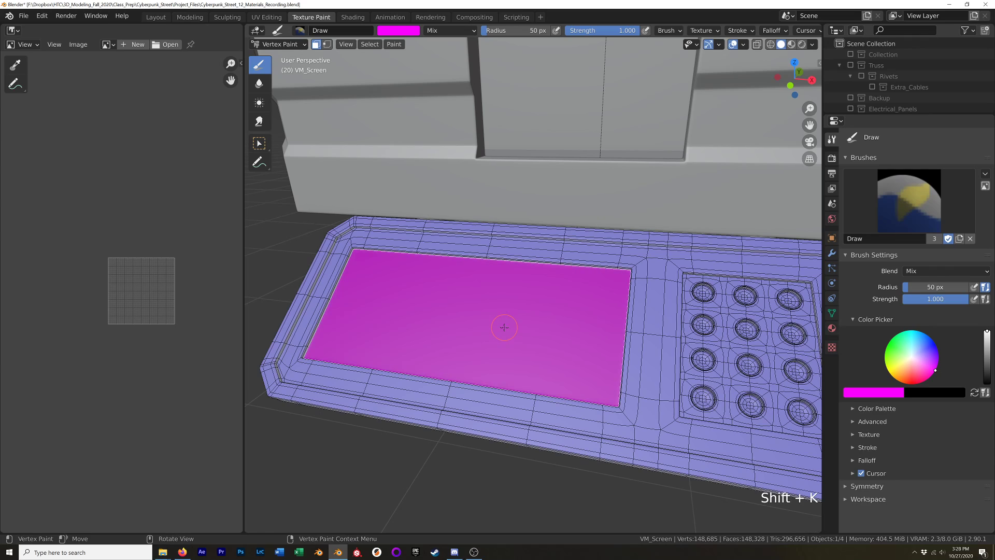
# Try a linked selection of the front panel around the display and keypad in the Vertex Paint face mask, and clear it.
pyautogui.scroll(-2, 543, 372)
pyautogui.scroll(-3, 543, 372)
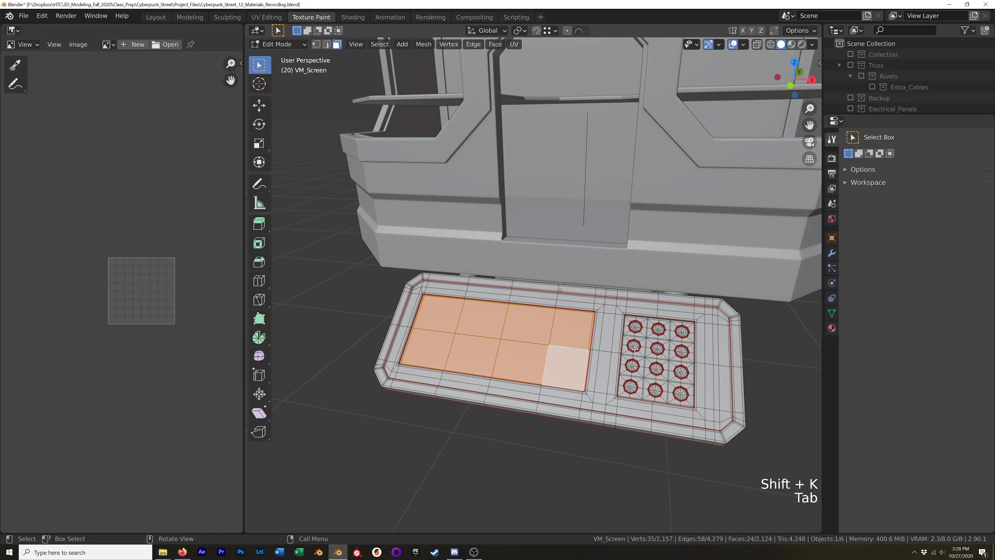
pyautogui.press('Tab')
pyautogui.scroll(1, 644, 352)
pyautogui.moveTo(644, 351); pyautogui.dragTo(536, 312, button='middle')
pyautogui.scroll(4, 635, 347)
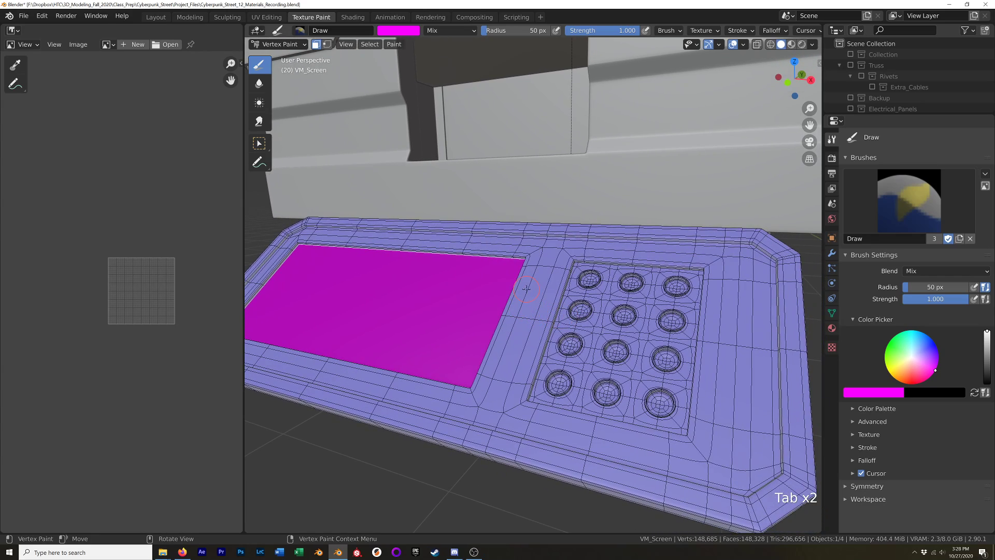
pyautogui.press('l')
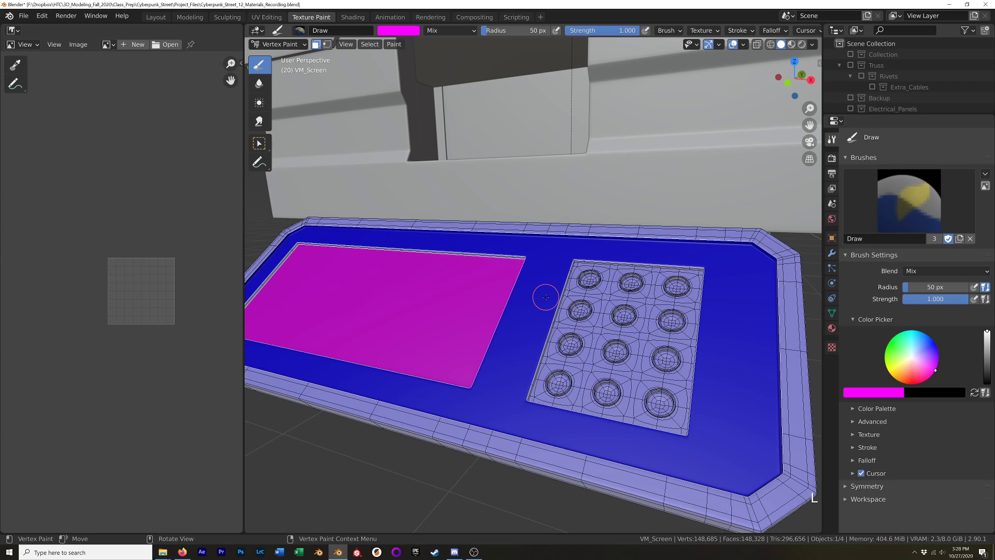
pyautogui.press('a')
pyautogui.press('a')
pyautogui.press('a')
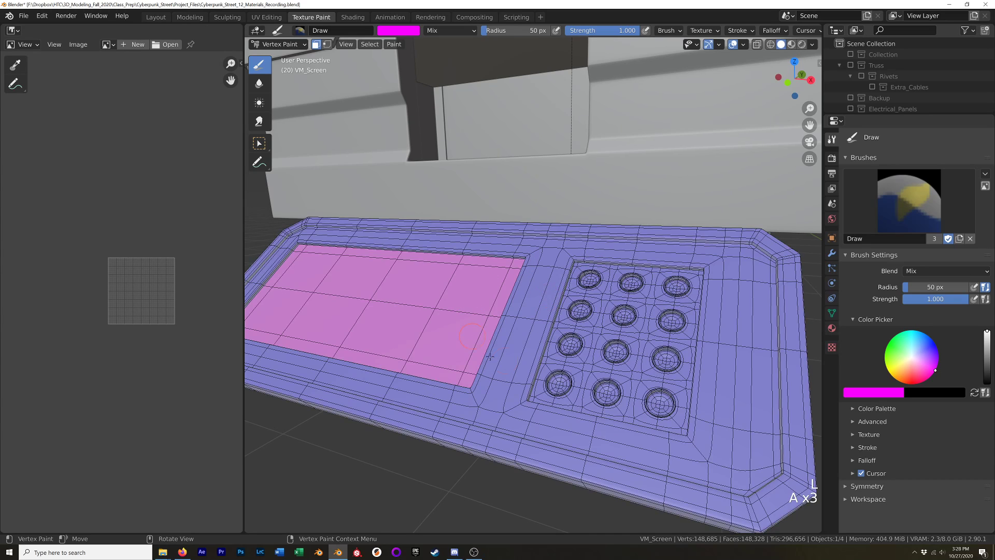
# Select the linked front panel faces around the display and keypad in the Vertex Paint face mask.
pyautogui.press('l')
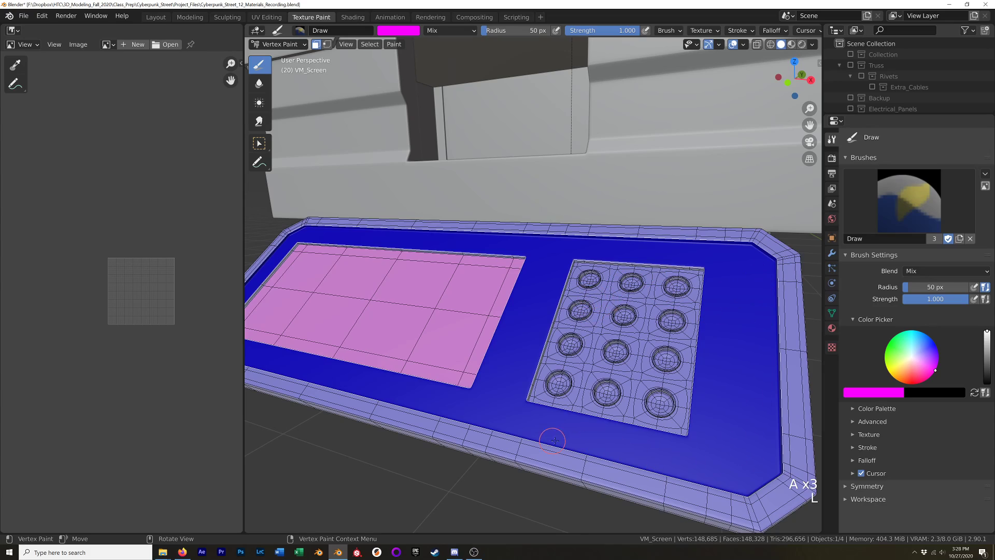
pyautogui.moveTo(703, 346); pyautogui.dragTo(758, 185, button='middle')
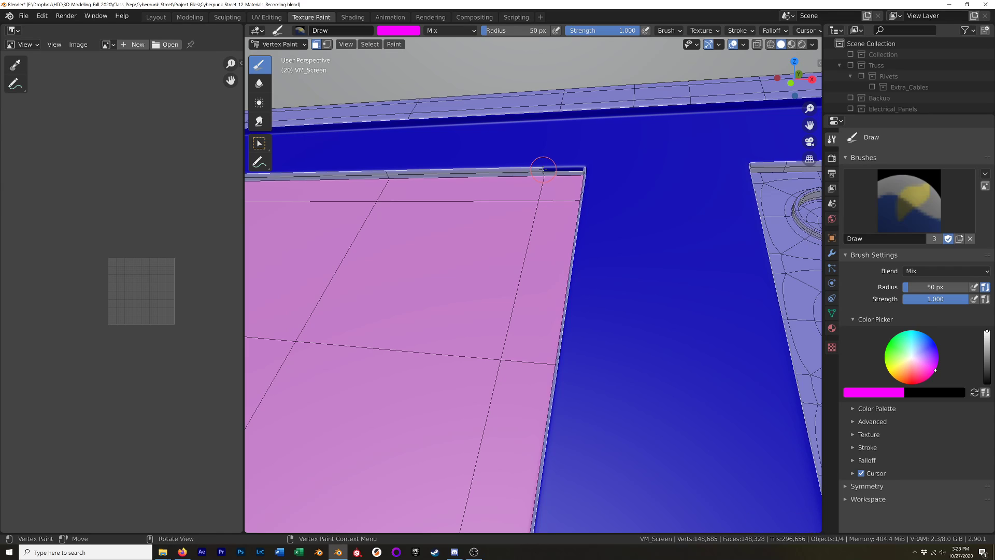
pyautogui.scroll(-3, 575, 170)
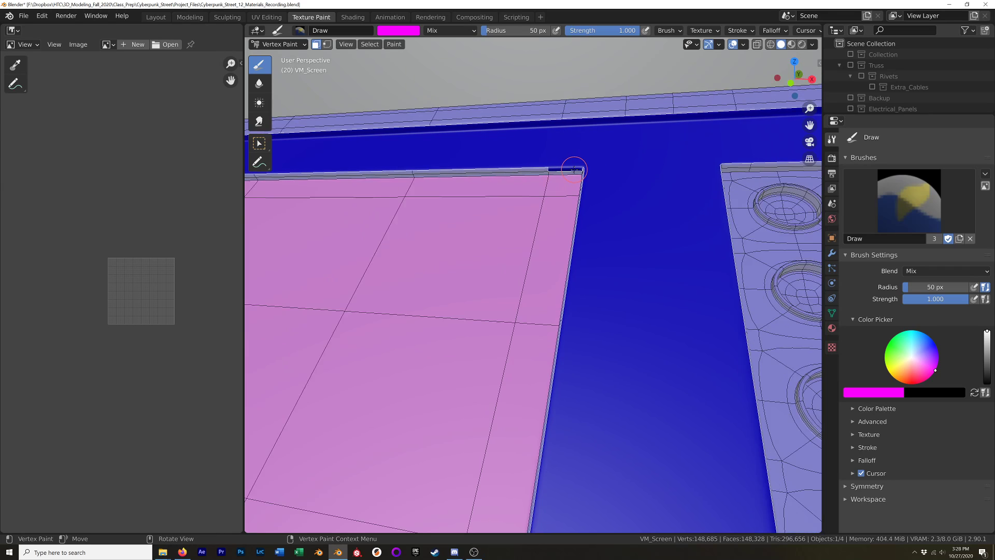
pyautogui.scroll(3, 575, 170)
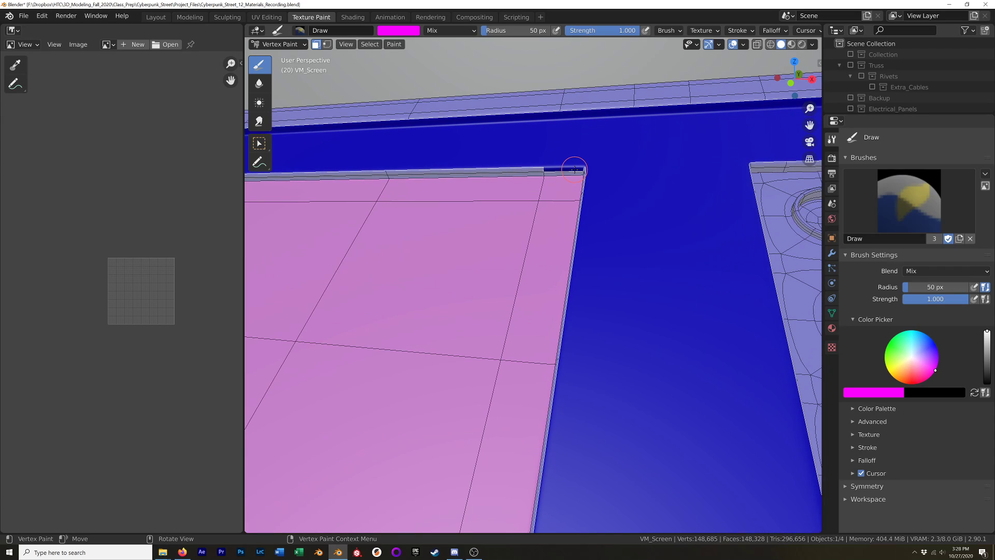
# In Edit Mode, add the face loops along the recessed edges of the display and the keypad to the front panel selection.
pyautogui.press('Tab')
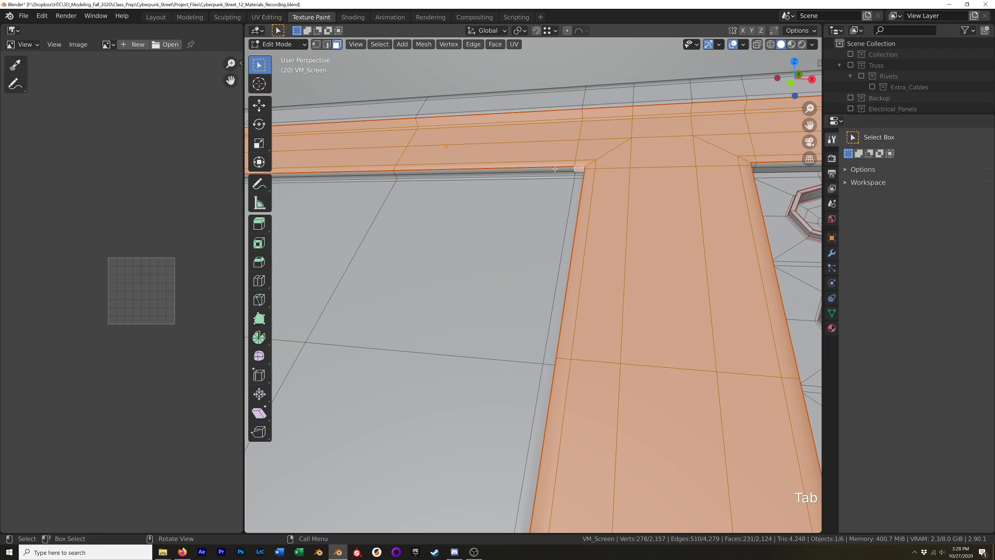
pyautogui.keyDown('alt'); pyautogui.keyDown('shift'); pyautogui.click(577, 171); pyautogui.keyUp('shift'); pyautogui.keyUp('alt')
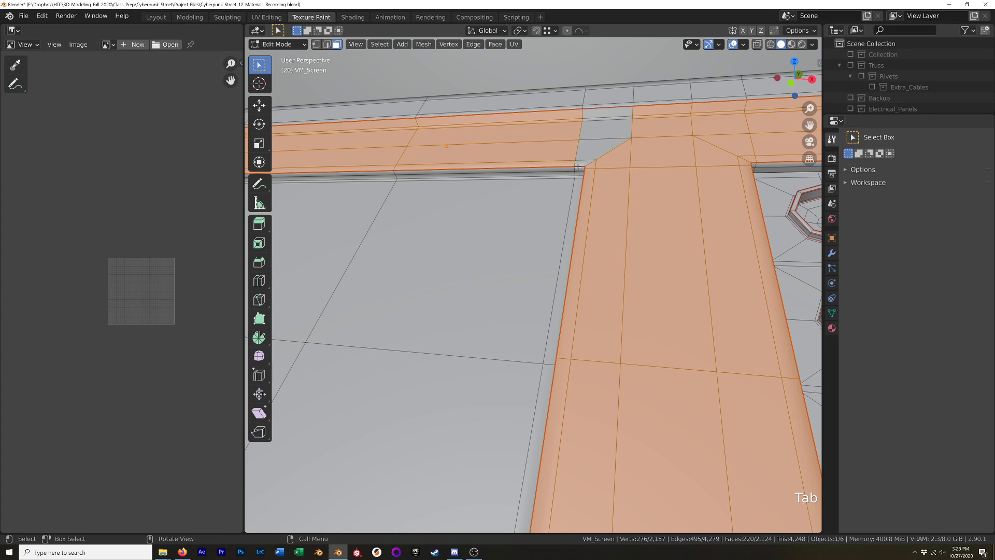
pyautogui.hotkey('ctrl', 'z')
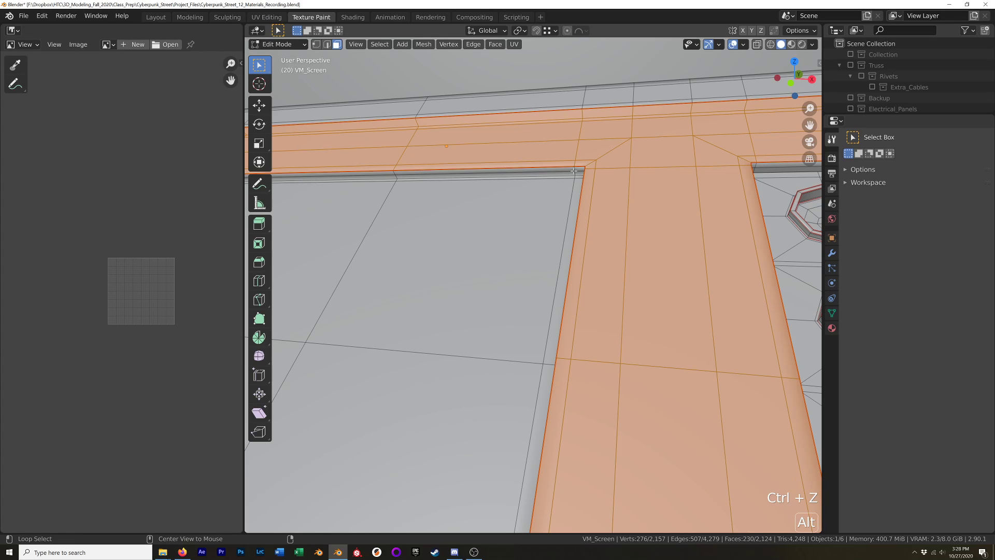
pyautogui.keyDown('alt'); pyautogui.keyDown('shift'); pyautogui.click(575, 170); pyautogui.keyUp('shift'); pyautogui.keyUp('alt')
pyautogui.keyDown('alt'); pyautogui.keyDown('shift'); pyautogui.click(578, 174); pyautogui.keyUp('shift'); pyautogui.keyUp('alt')
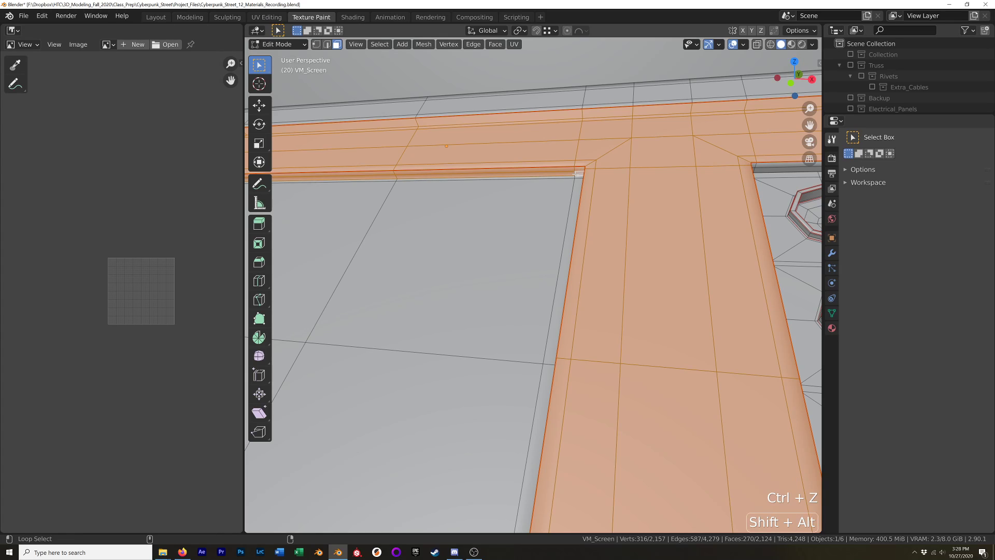
pyautogui.keyDown('alt'); pyautogui.keyDown('shift'); pyautogui.click(754, 167); pyautogui.keyUp('shift'); pyautogui.keyUp('alt')
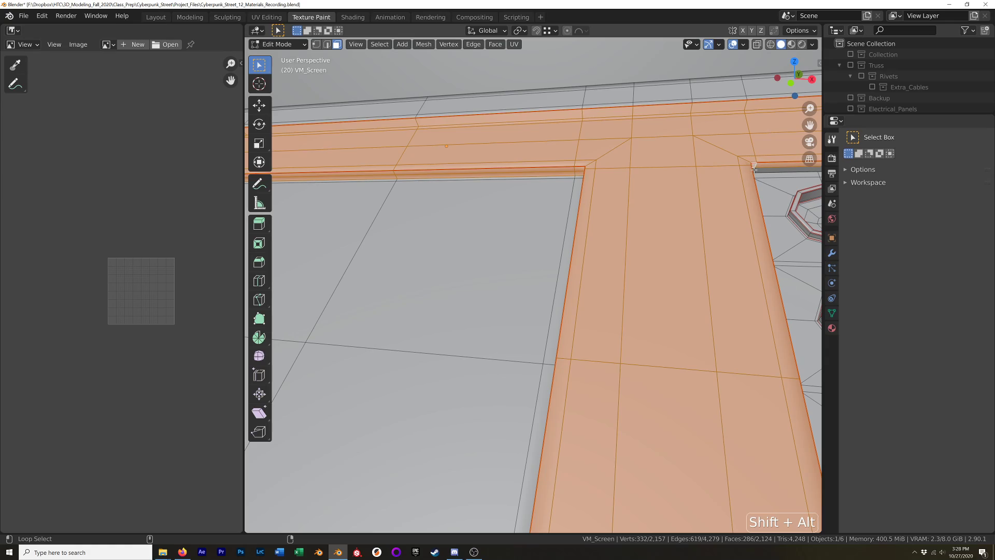
pyautogui.moveTo(754, 167); pyautogui.dragTo(710, 207, button='middle')
pyautogui.keyDown('alt'); pyautogui.keyDown('shift'); pyautogui.click(622, 332); pyautogui.keyUp('shift'); pyautogui.keyUp('alt')
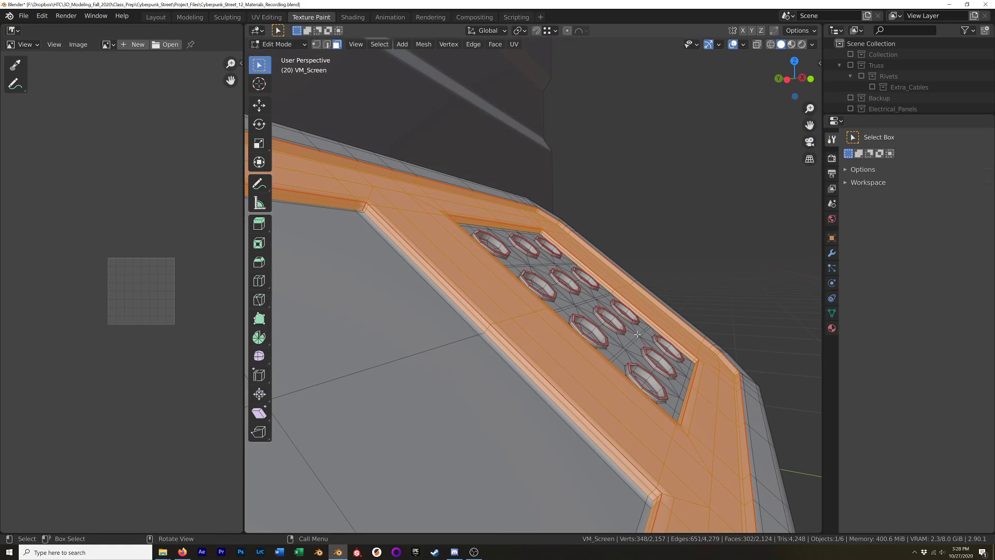
pyautogui.moveTo(638, 334); pyautogui.dragTo(513, 296, button='middle')
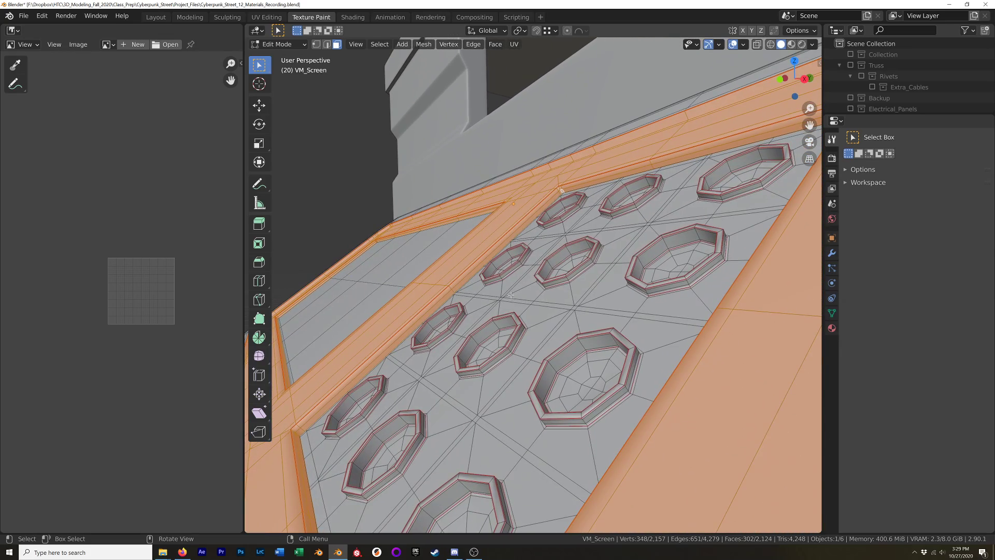
# Return to Vertex Paint, choose red as the paint colour, and fill the selected front panel faces with it.
pyautogui.press('Tab')
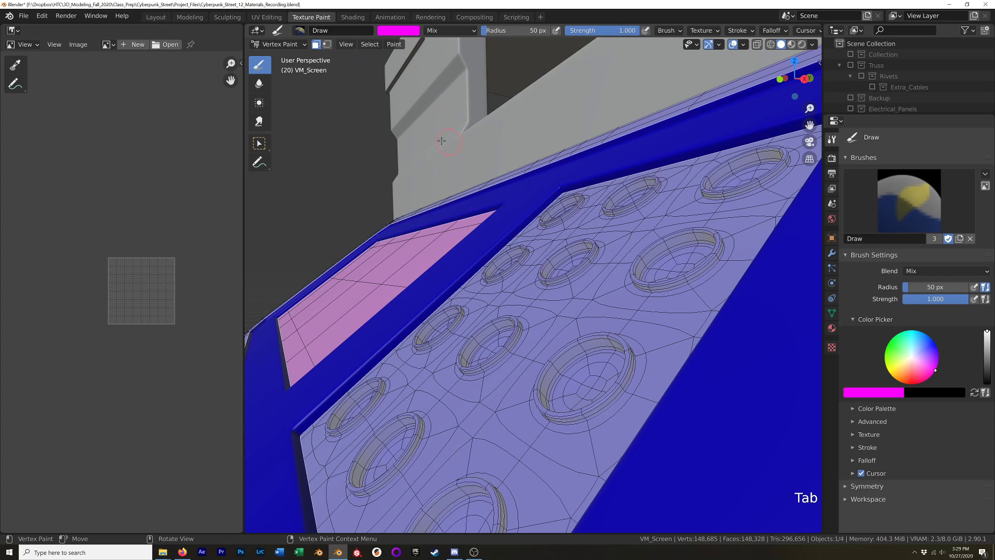
pyautogui.click(393, 33)
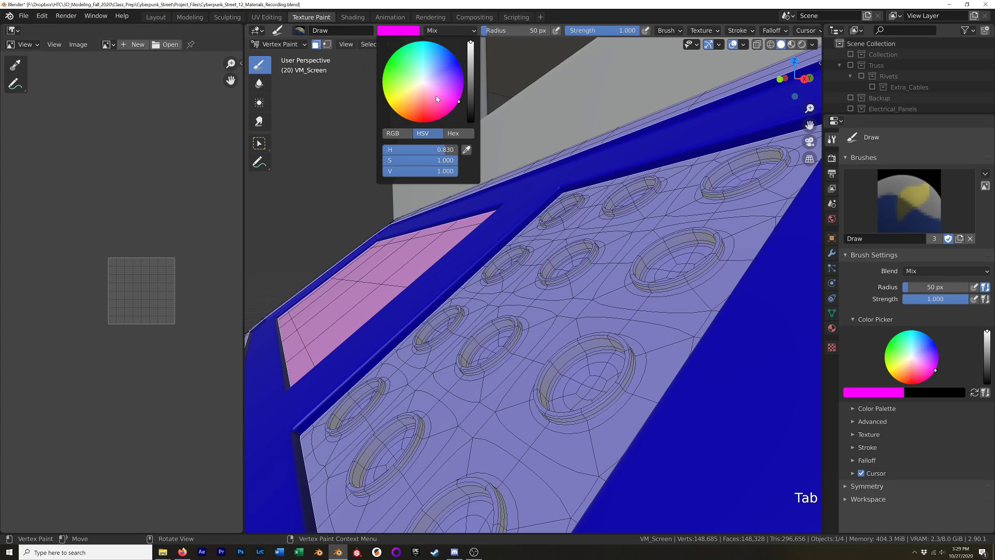
pyautogui.moveTo(438, 103); pyautogui.dragTo(423, 121)
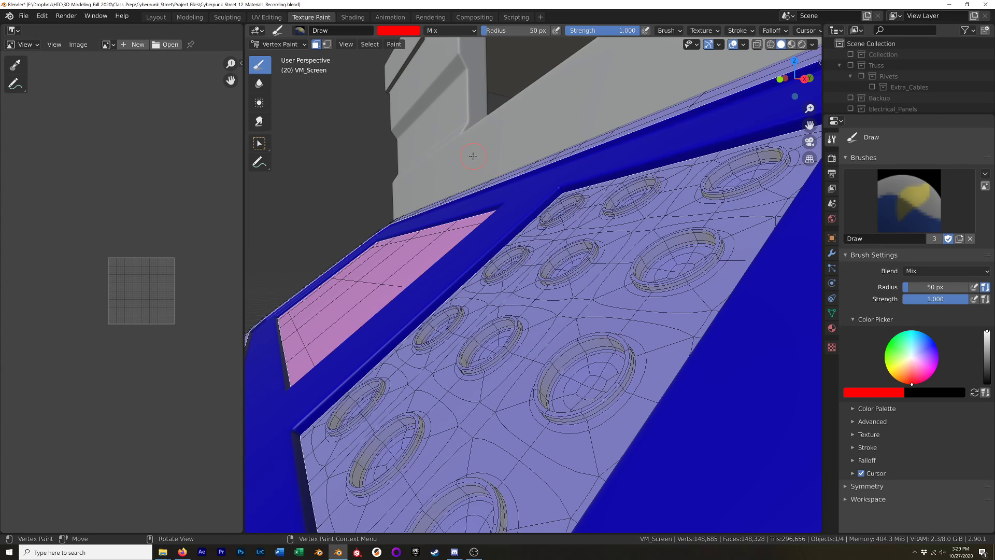
pyautogui.hotkey('shift', 'k')
pyautogui.moveTo(517, 163)
pyautogui.mouseDown(button='middle')
pyautogui.moveTo(579, 242)
pyautogui.moveTo(552, 238)
pyautogui.mouseUp(button='middle')
pyautogui.press('Tab')
pyautogui.scroll(-3, 555, 240)
pyautogui.press('Tab')
pyautogui.moveTo(620, 318)
pyautogui.mouseDown(button='middle')
pyautogui.moveTo(572, 309)
pyautogui.moveTo(575, 320)
pyautogui.moveTo(563, 282)
pyautogui.moveTo(461, 285)
pyautogui.moveTo(606, 327)
pyautogui.moveTo(627, 319)
pyautogui.mouseUp(button='middle')
pyautogui.scroll(3, 632, 319)
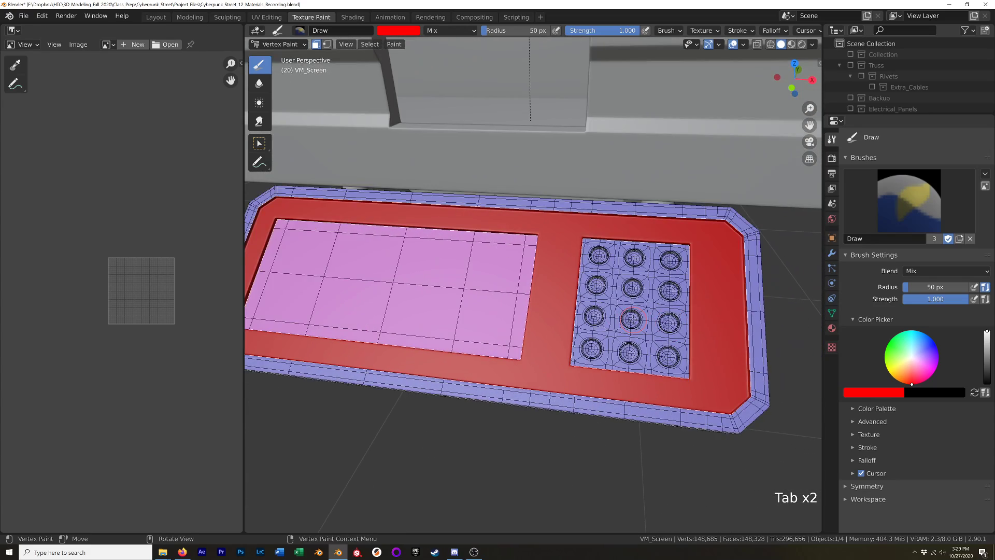
pyautogui.scroll(2, 631, 320)
pyautogui.press('Tab')
pyautogui.press('Tab')
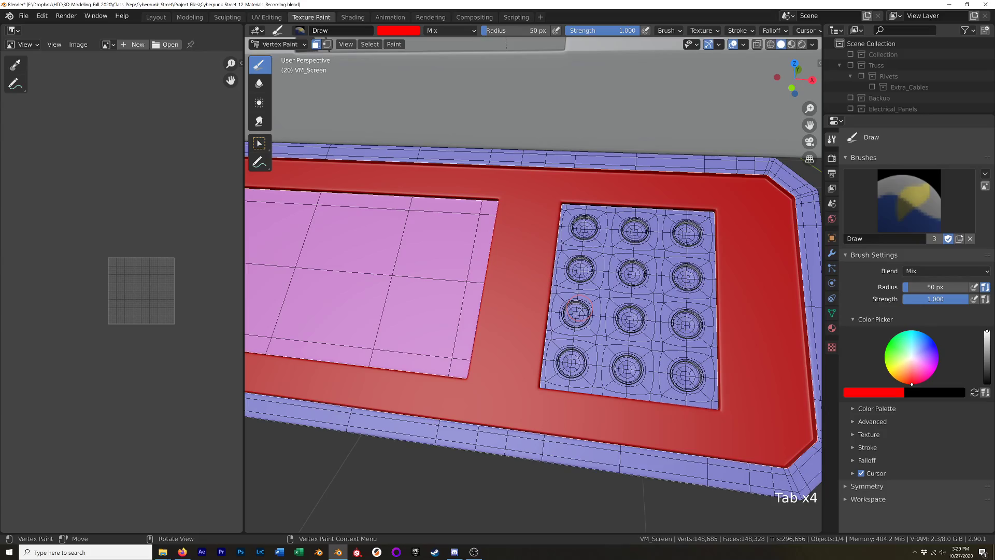
# Clear the selection in Edit Mode and select the linked keypad base faces surrounding the round buttons.
pyautogui.moveTo(589, 313)
pyautogui.keyDown('shift'); pyautogui.mouseDown(button='middle')
pyautogui.moveTo(637, 308)
pyautogui.moveTo(536, 286)
pyautogui.mouseUp(button='middle'); pyautogui.keyUp('shift')
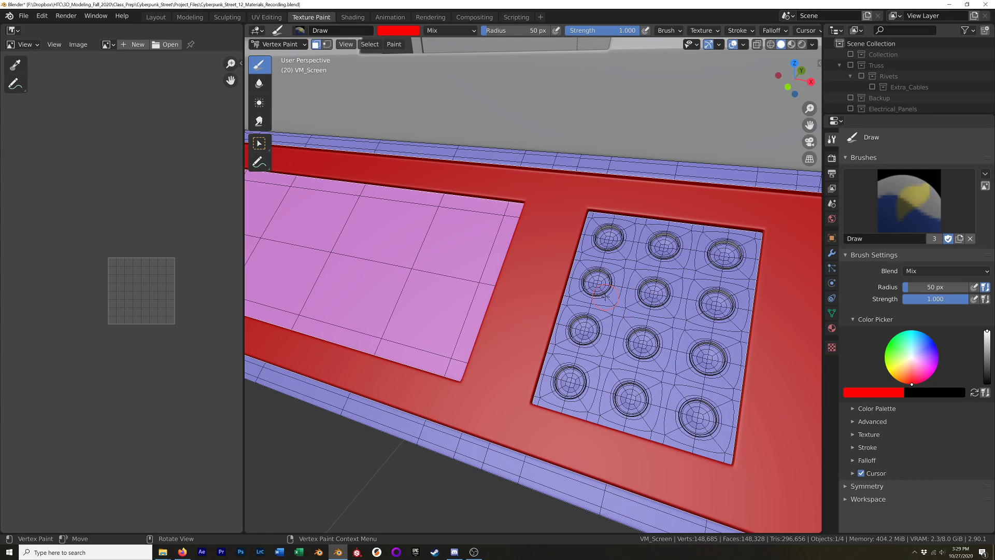
pyautogui.press('Tab')
pyautogui.press('a')
pyautogui.press('a')
pyautogui.press('a')
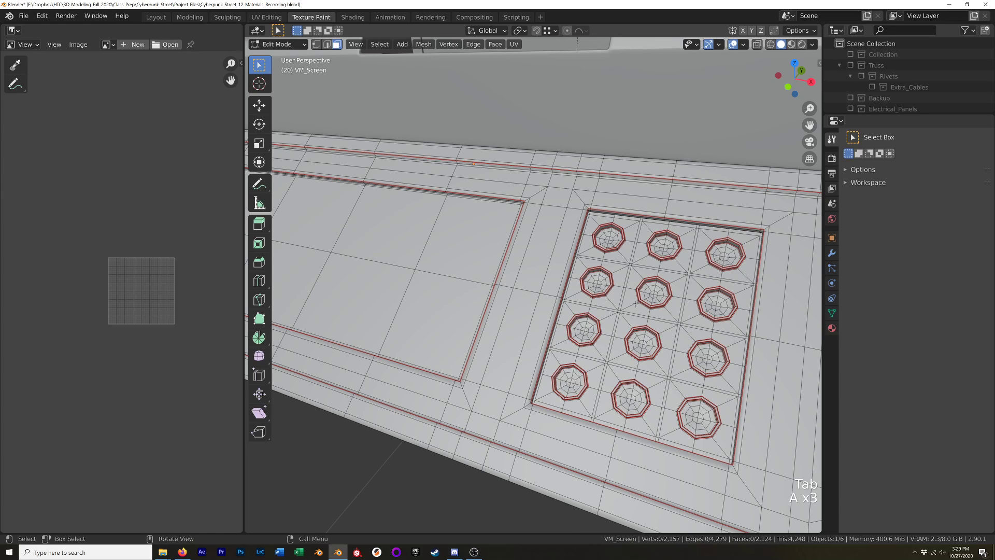
pyautogui.press('l')
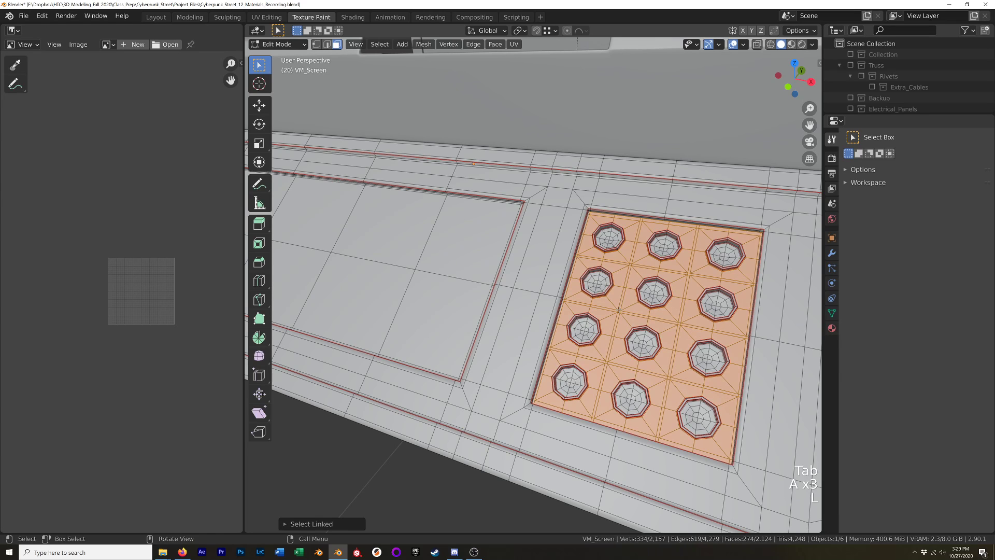
pyautogui.moveTo(619, 310)
pyautogui.mouseDown(button='middle')
pyautogui.moveTo(513, 267)
pyautogui.moveTo(657, 300)
pyautogui.mouseUp(button='middle')
# Return to Vertex Paint, choose yellow as the paint colour, and fill the keypad base with it.
pyautogui.press('Tab')
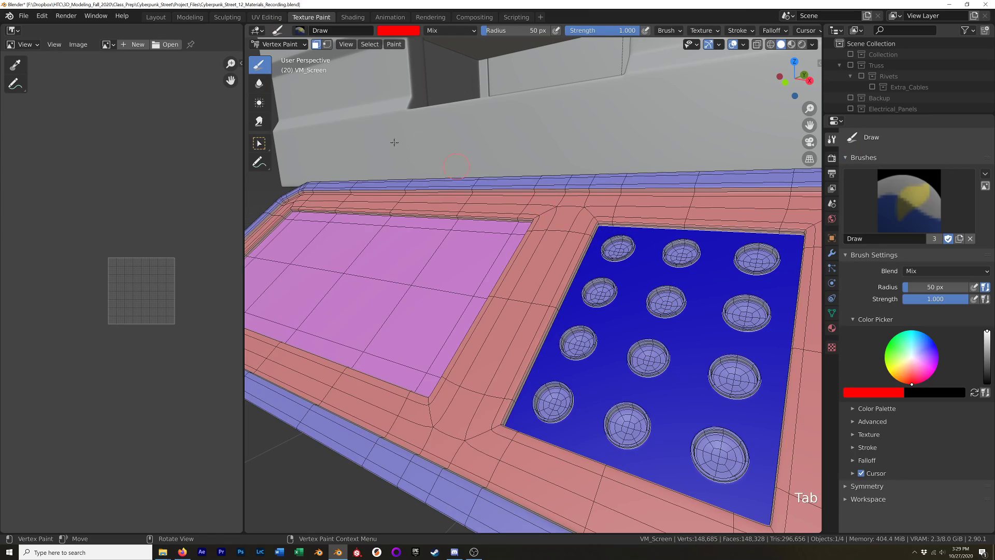
pyautogui.click(405, 33)
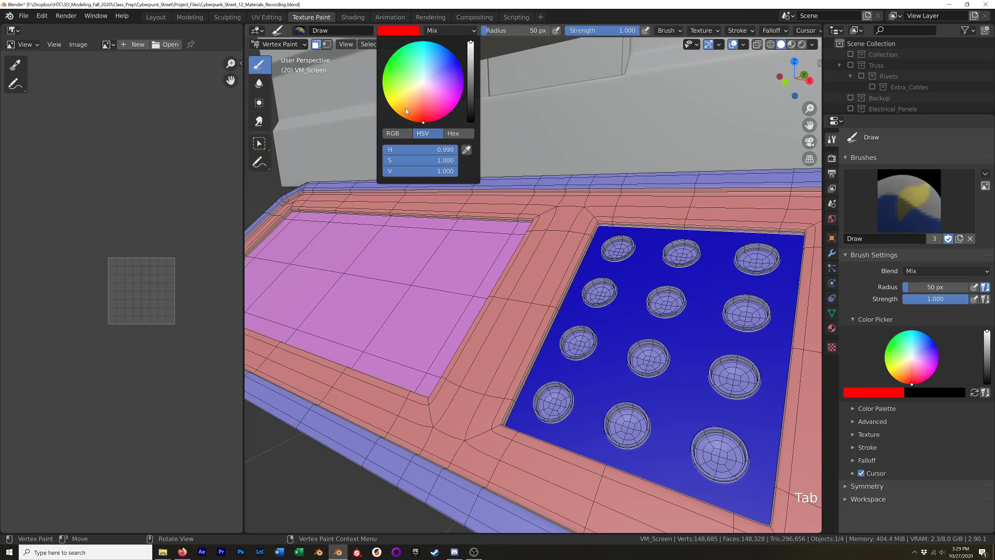
pyautogui.moveTo(407, 111); pyautogui.dragTo(388, 103)
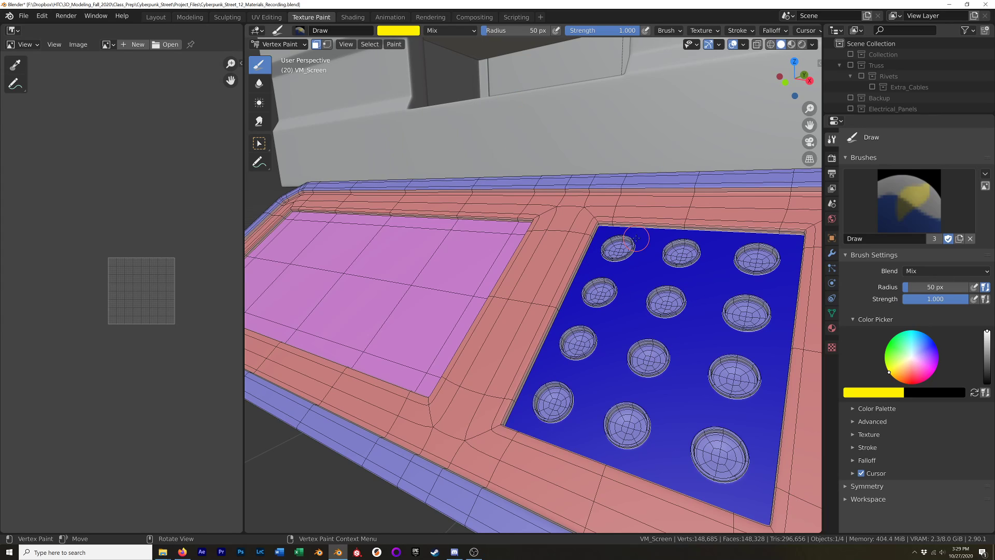
pyautogui.hotkey('shift', 'k')
# In Edit Mode, replace the selection with the linked inner faces of all twelve keypad buttons.
pyautogui.press('Tab')
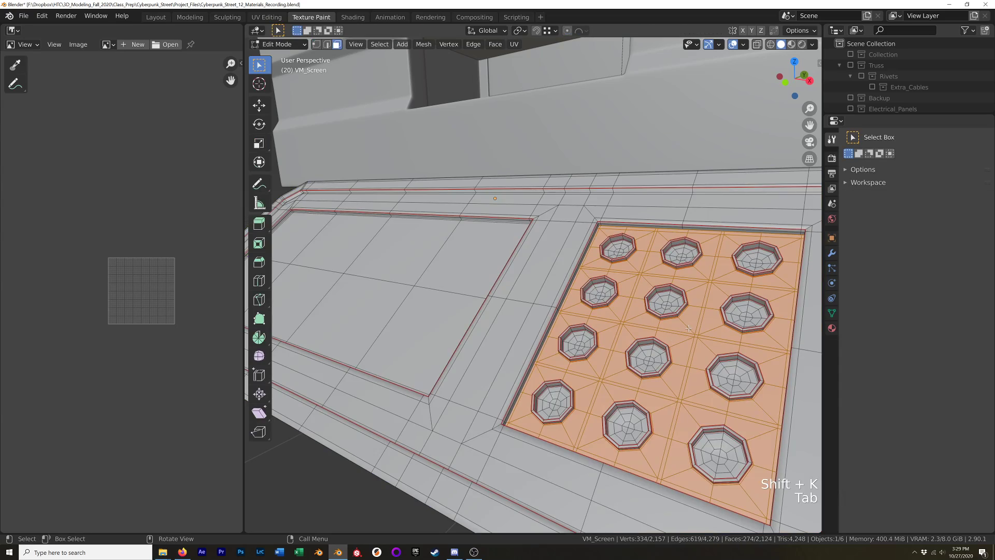
pyautogui.click(645, 325)
pyautogui.scroll(2, 645, 325)
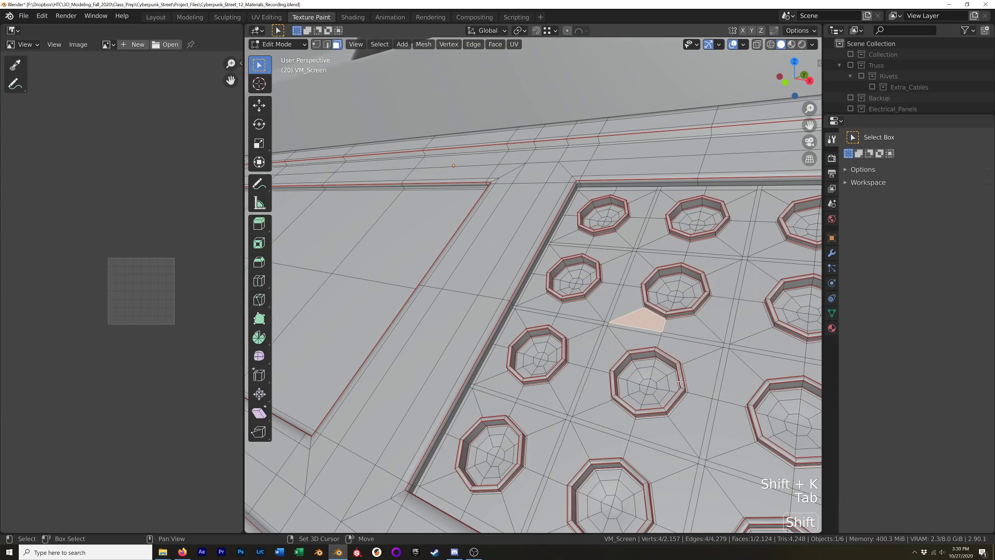
pyautogui.keyDown('shift'); pyautogui.moveTo(686, 393); pyautogui.dragTo(655, 333, button='middle'); pyautogui.keyUp('shift')
pyautogui.moveTo(571, 386); pyautogui.dragTo(585, 368, button='middle')
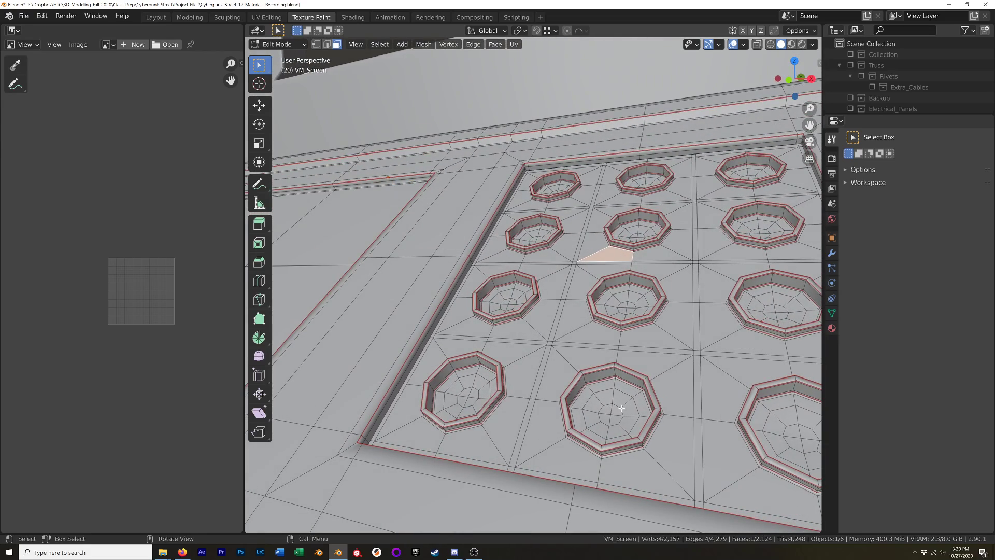
pyautogui.click(465, 392)
pyautogui.press('l')
pyautogui.press('l')
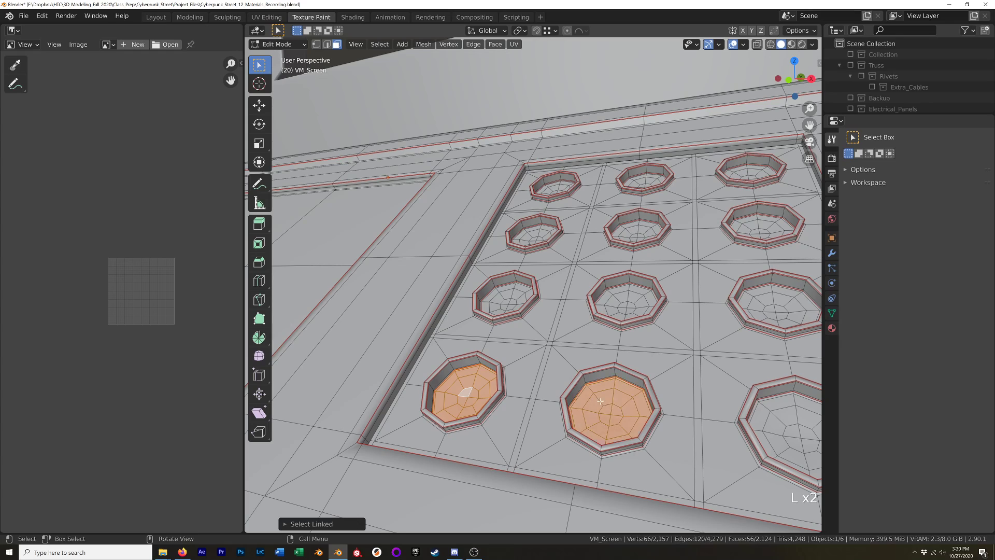
pyautogui.press('l')
pyautogui.press('l')
pyautogui.press('l')
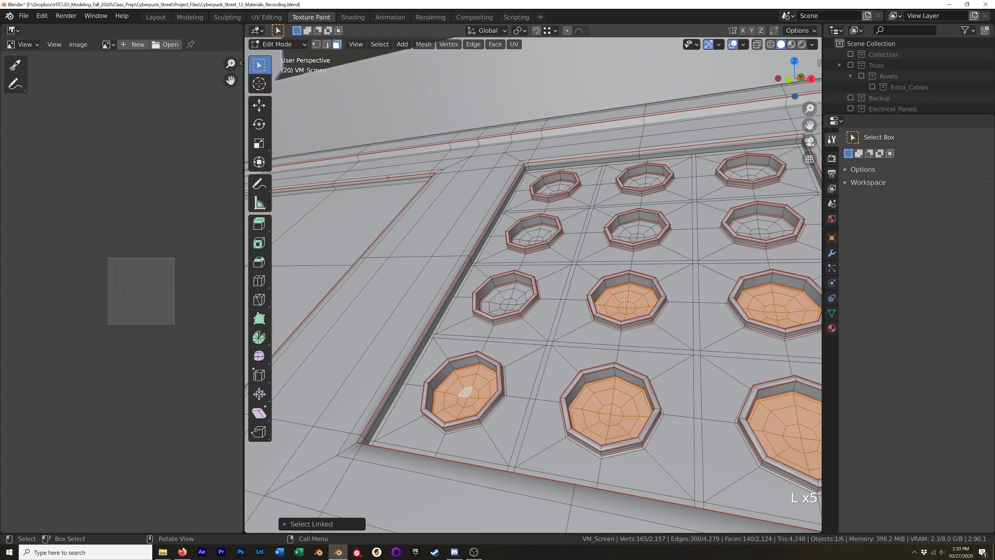
pyautogui.press('l')
pyautogui.press('l')
pyautogui.press('l')
pyautogui.press('l')
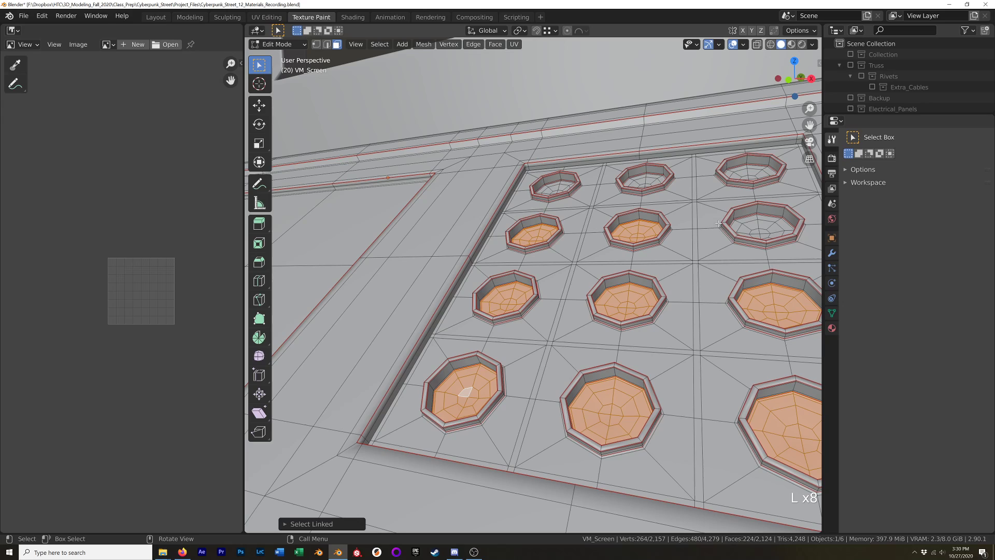
pyautogui.press('l')
pyautogui.press('l')
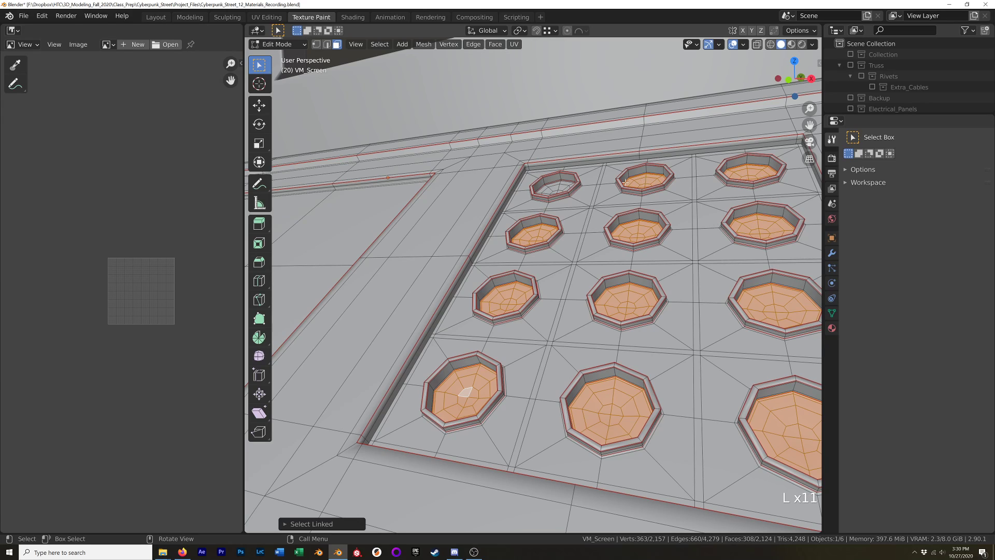
pyautogui.press('l')
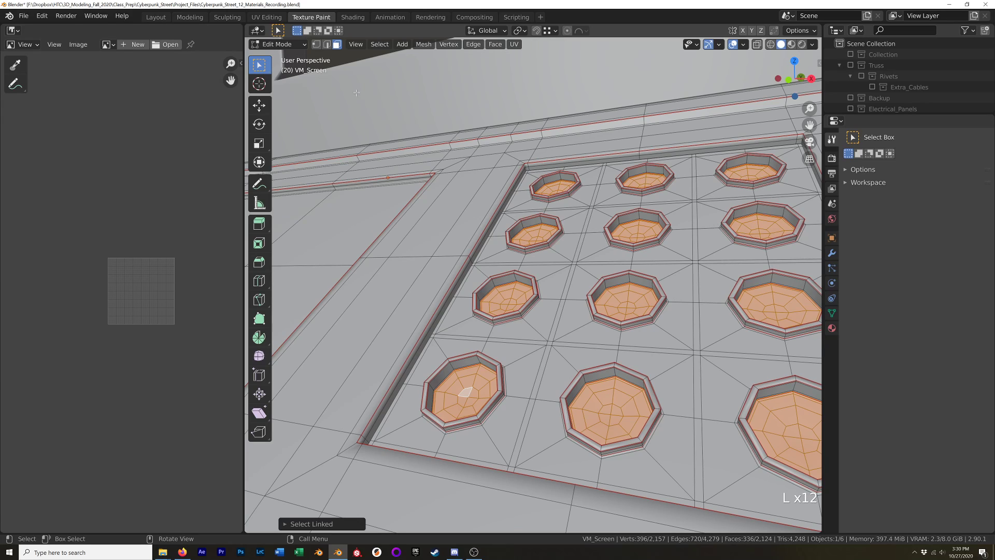
# Return to Vertex Paint, choose cyan as the paint colour, and fill the selected button faces with it.
pyautogui.press('Tab')
pyautogui.click(397, 31)
pyautogui.click(390, 63)
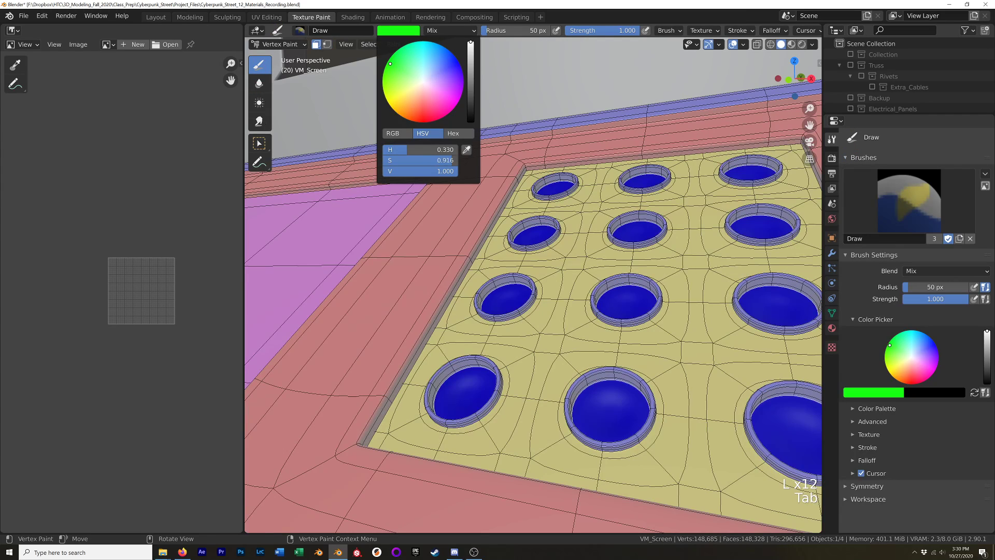
pyautogui.click(413, 42)
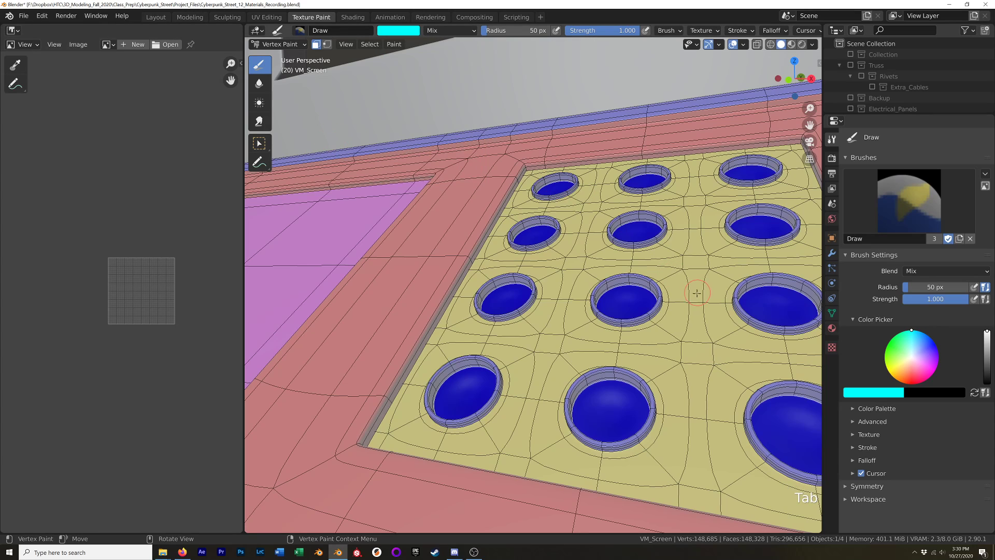
pyautogui.hotkey('shift', 'k')
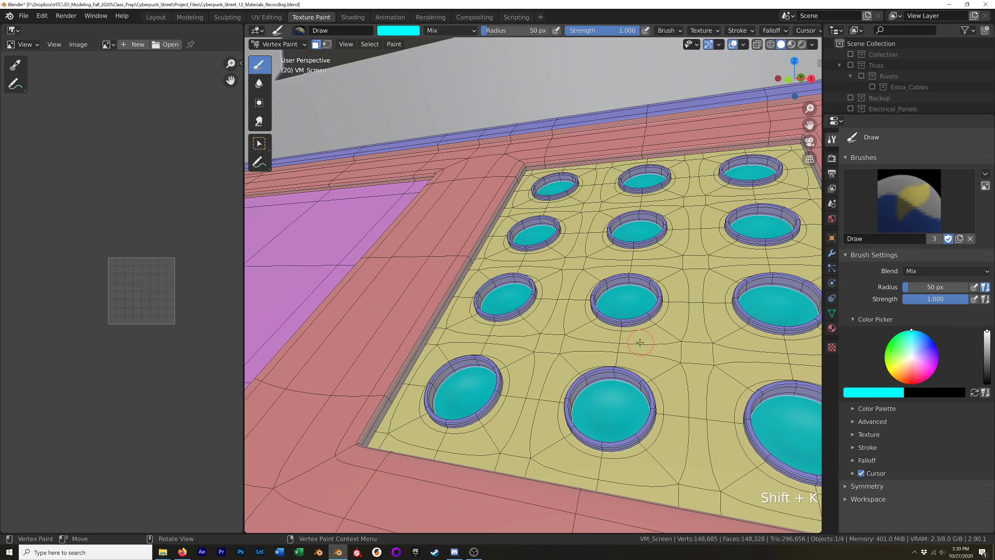
# In Edit Mode, clear the selection and select the linked rim faces around the front row's leftmost keypad button.
pyautogui.press('Tab')
pyautogui.moveTo(634, 324)
pyautogui.mouseDown(button='middle')
pyautogui.moveTo(622, 331)
pyautogui.moveTo(615, 304)
pyautogui.mouseUp(button='middle')
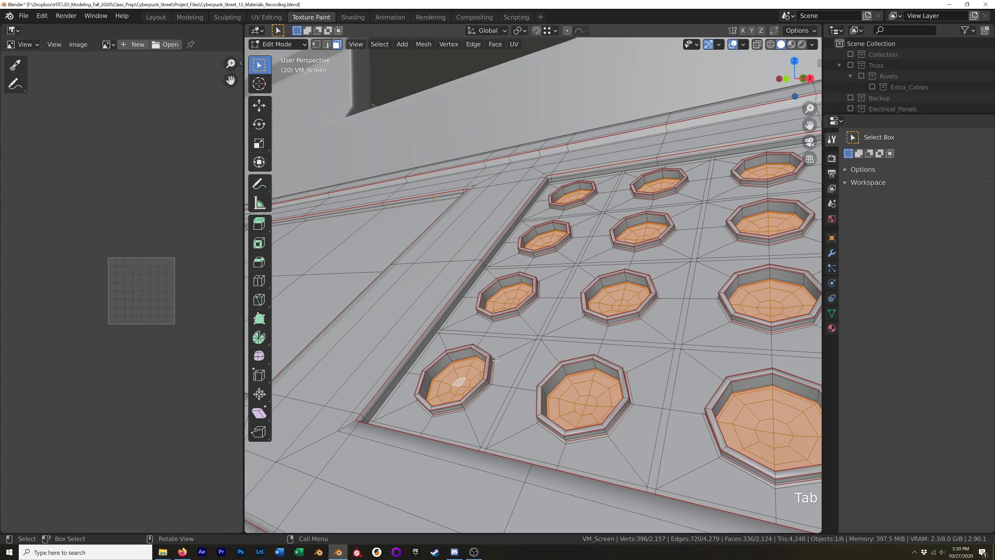
pyautogui.press('a')
pyautogui.press('a')
pyautogui.press('a')
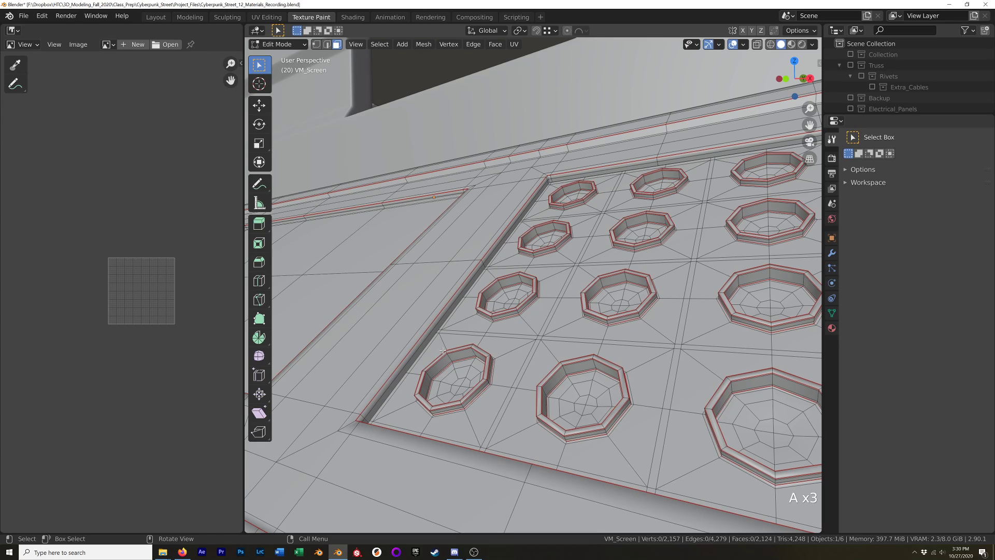
pyautogui.press('l')
pyautogui.press('l')
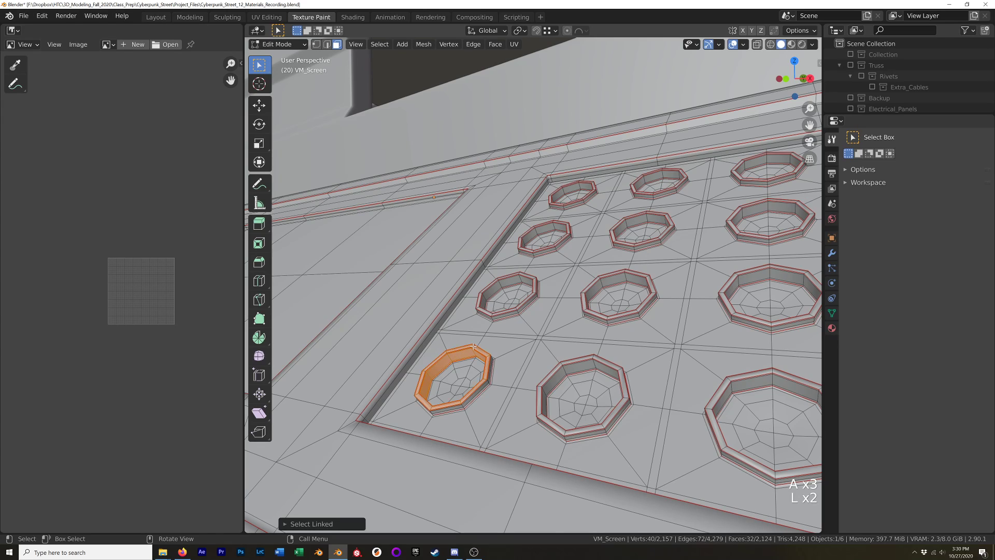
pyautogui.press('l')
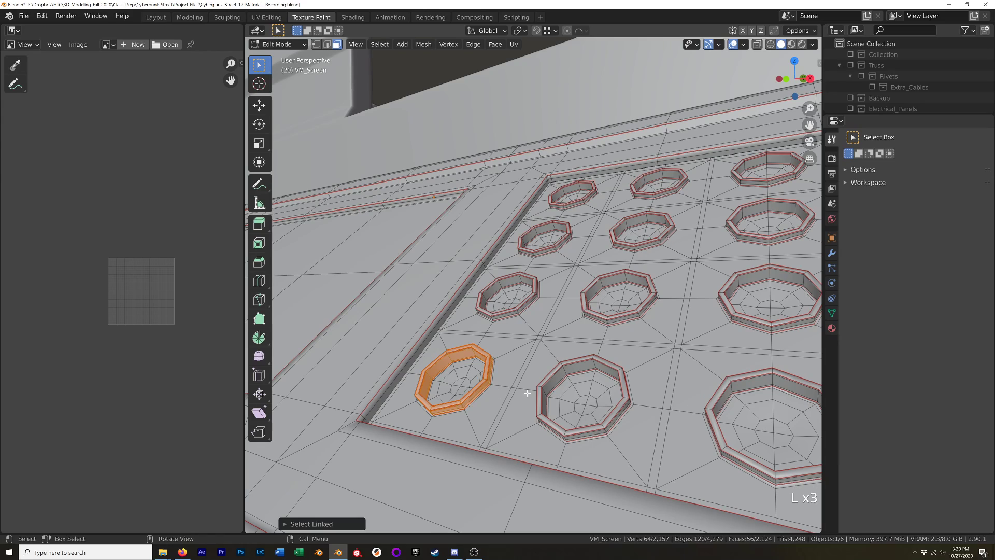
# Add the linked rim faces around the other two front-row keypad buttons to the selection.
pyautogui.press('l')
pyautogui.press('l')
pyautogui.press('l')
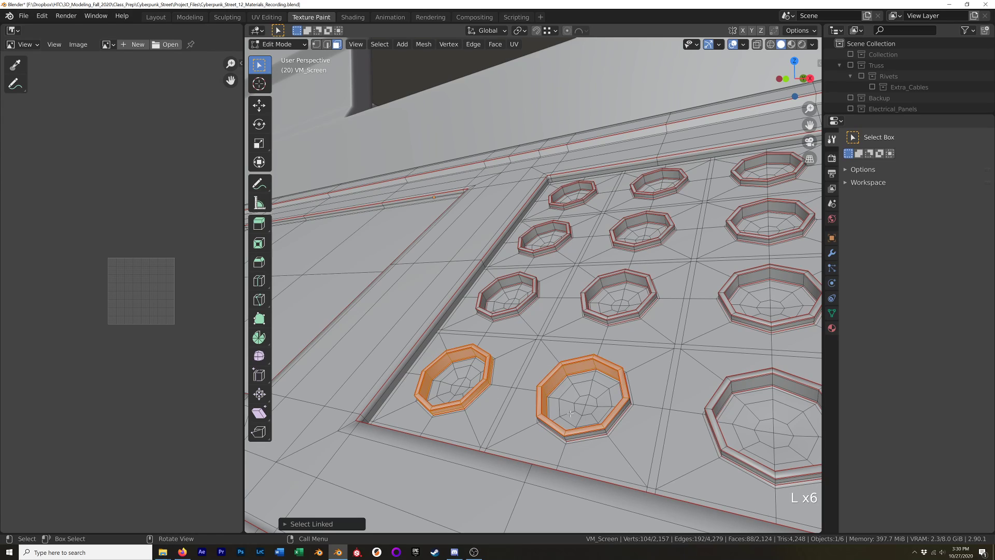
pyautogui.press('l')
pyautogui.press('l')
pyautogui.press('l')
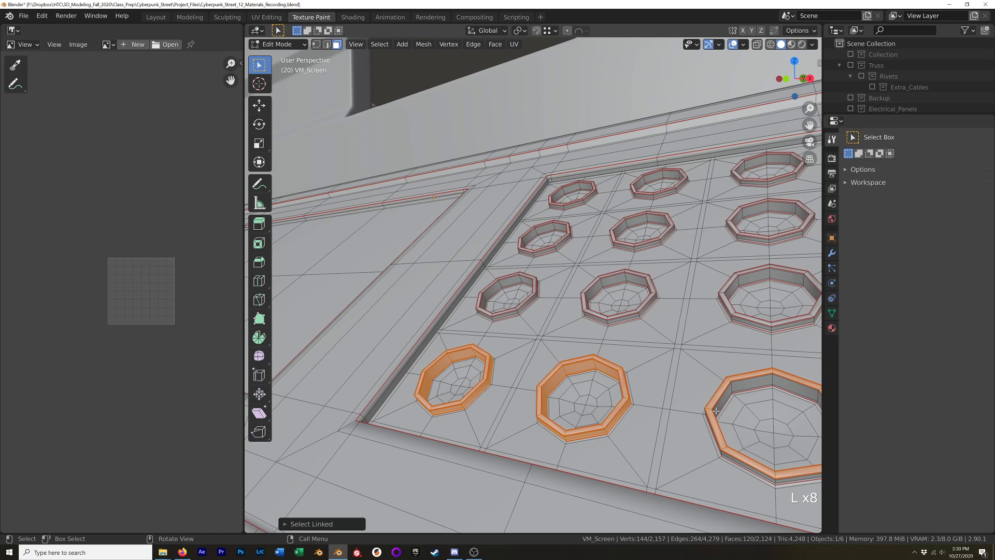
pyautogui.press('l')
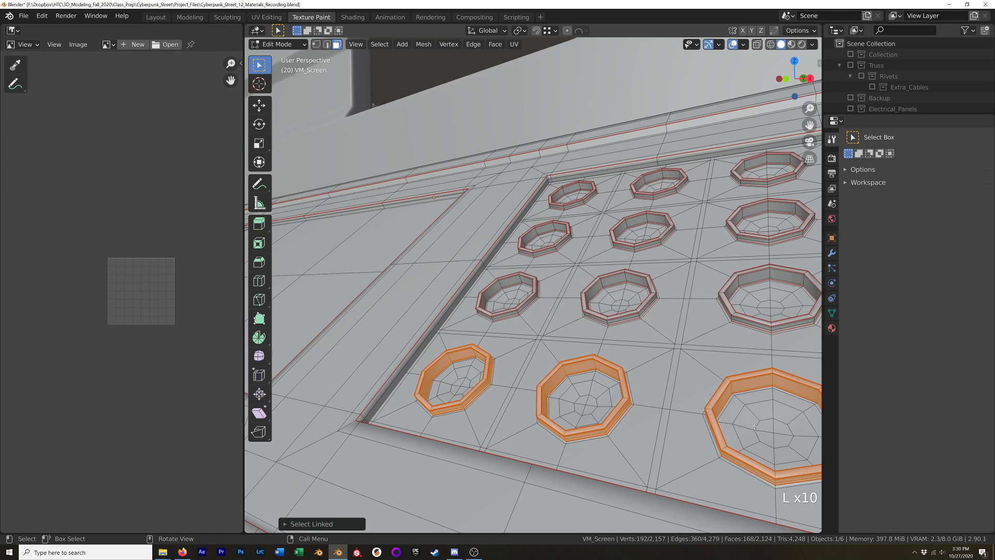
# Add the linked rim faces of the second row's right and middle buttons and the third row's middle button.
pyautogui.keyDown('shift'); pyautogui.moveTo(740, 317); pyautogui.dragTo(629, 279, button='middle'); pyautogui.keyUp('shift')
pyautogui.press('l')
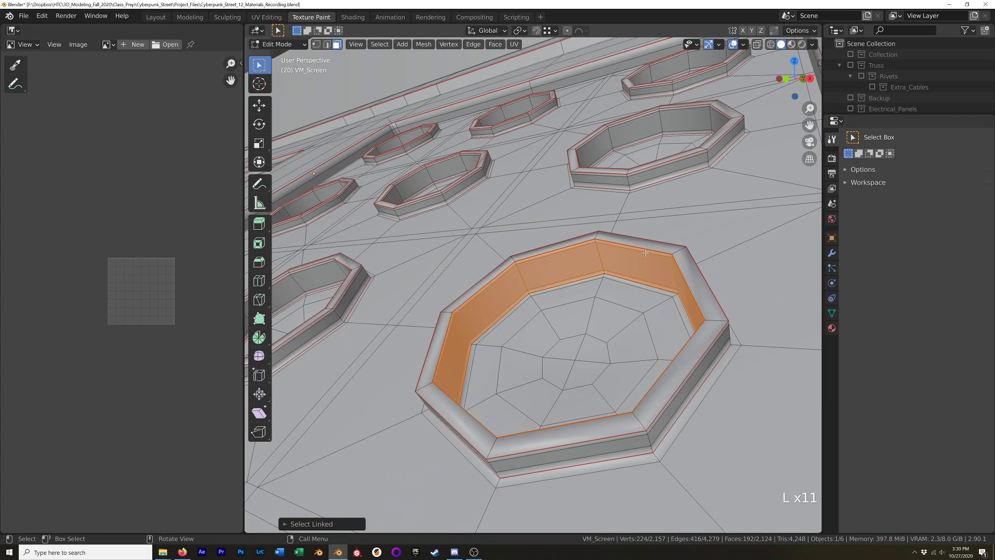
pyautogui.press('l')
pyautogui.press('l')
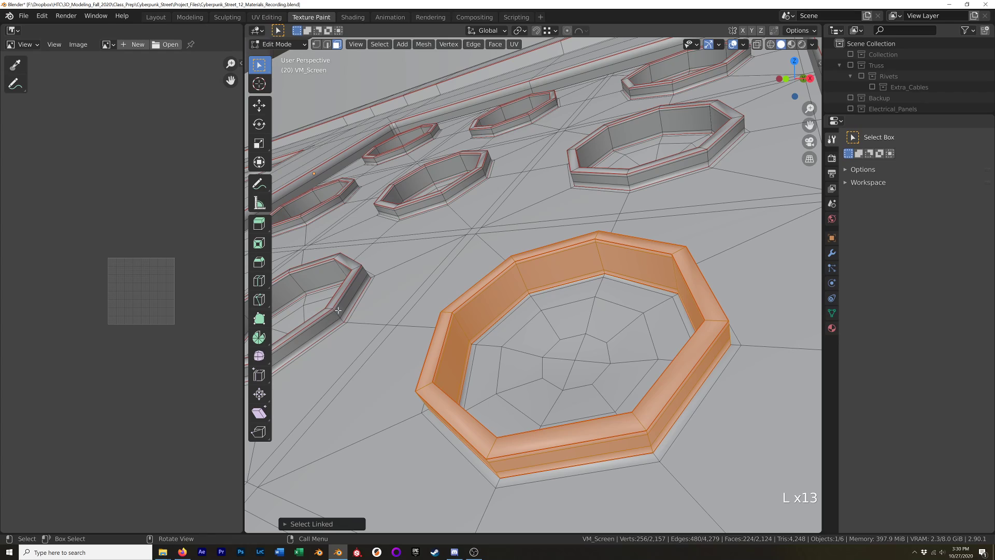
pyautogui.press('l')
pyautogui.press('l')
pyautogui.press('l')
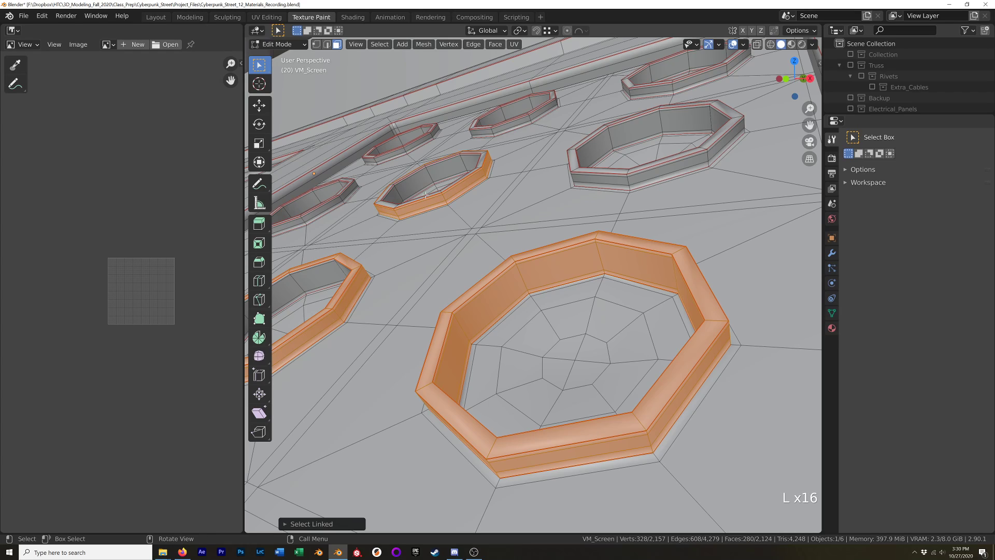
pyautogui.press('l')
pyautogui.press('l')
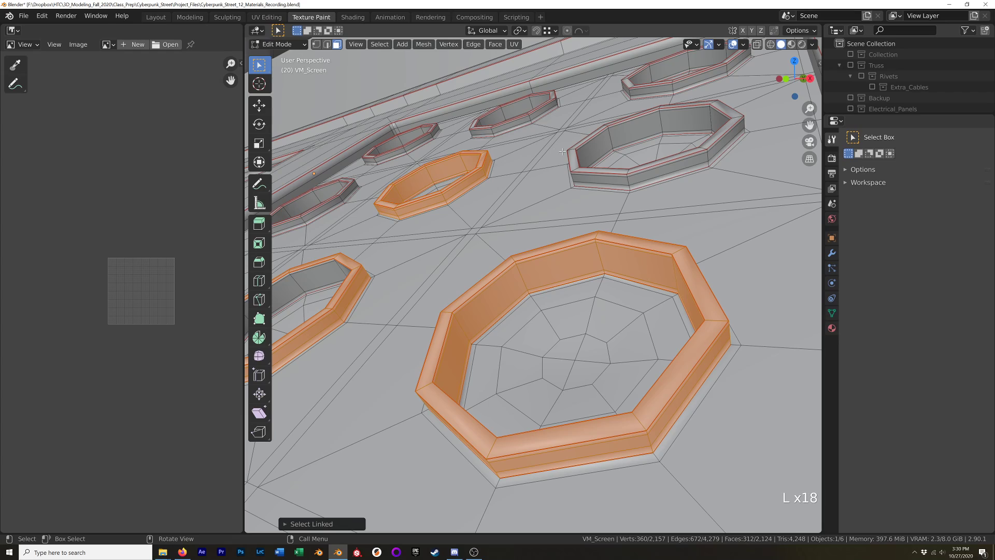
# Extend the selection with the linked rims of the third row's right button and the back row's right and middle buttons.
pyautogui.press('l')
pyautogui.press('l')
pyautogui.press('l')
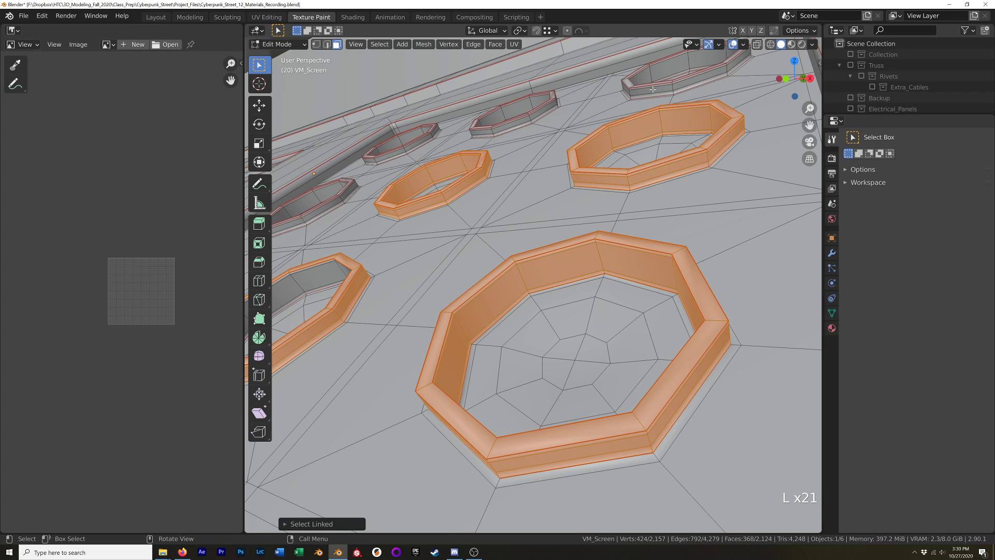
pyautogui.press('l')
pyautogui.press('l')
pyautogui.press('l')
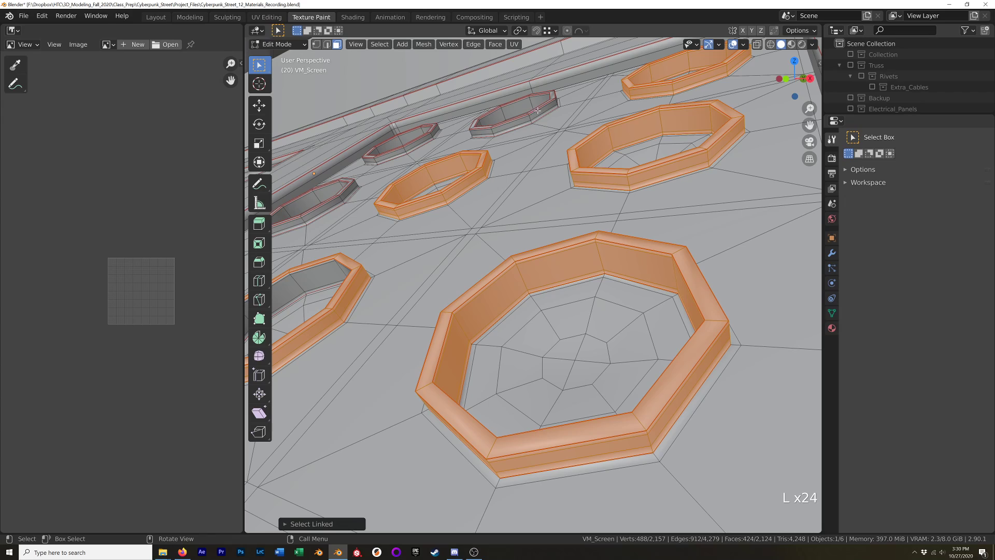
pyautogui.press('l')
pyautogui.press('l')
pyautogui.press('l')
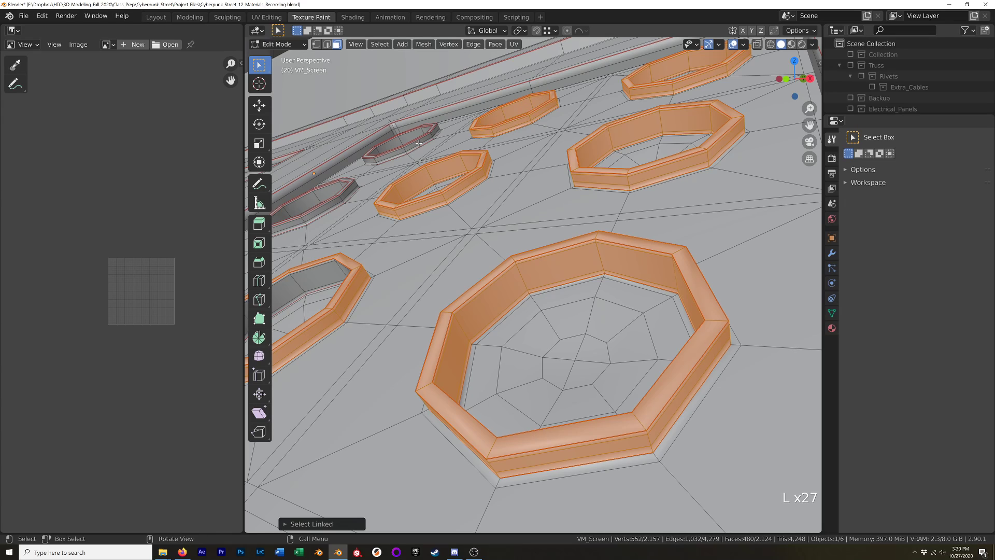
# Complete the rim selection with the three remaining left-column buttons and the missed inner rim of the second row's middle button.
pyautogui.press('l')
pyautogui.press('l')
pyautogui.press('l')
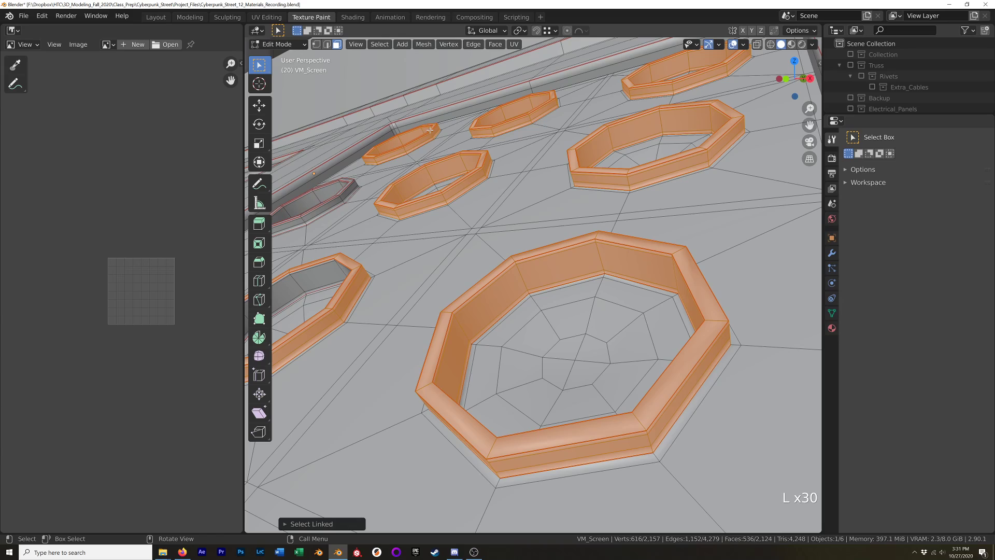
pyautogui.press('l')
pyautogui.press('l')
pyautogui.press('l')
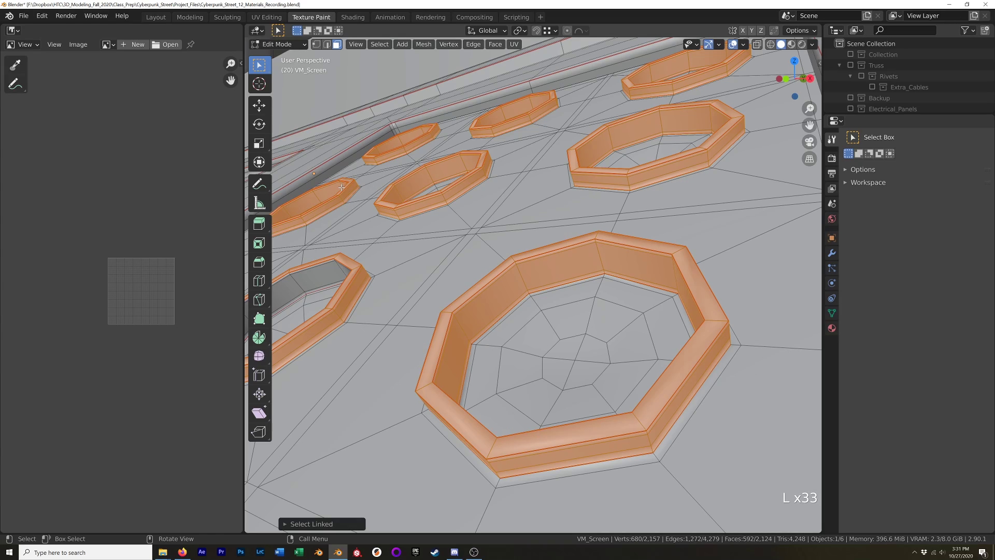
pyautogui.keyDown('shift'); pyautogui.moveTo(341, 271); pyautogui.dragTo(513, 242, button='middle'); pyautogui.keyUp('shift')
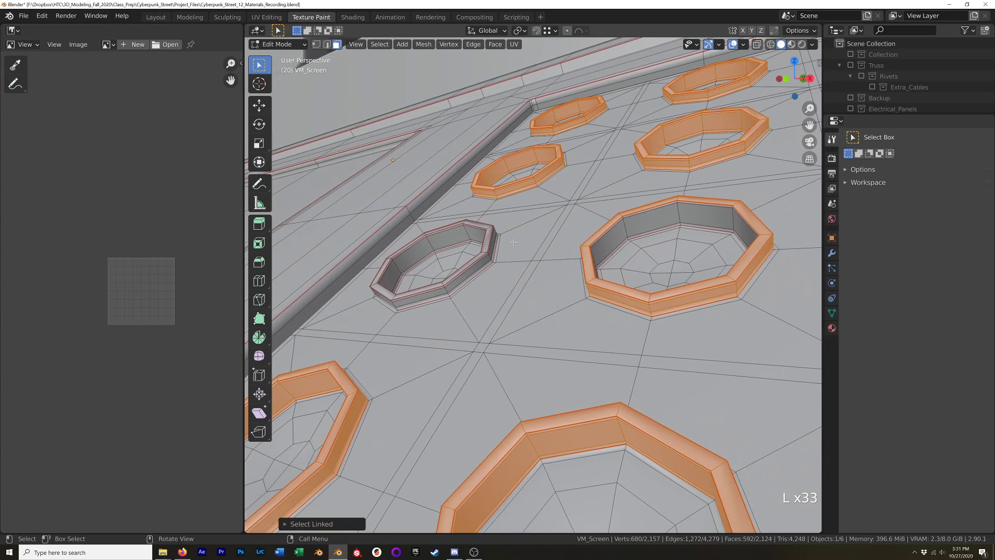
pyautogui.press('l')
pyautogui.press('l')
pyautogui.press('l')
pyautogui.press('l')
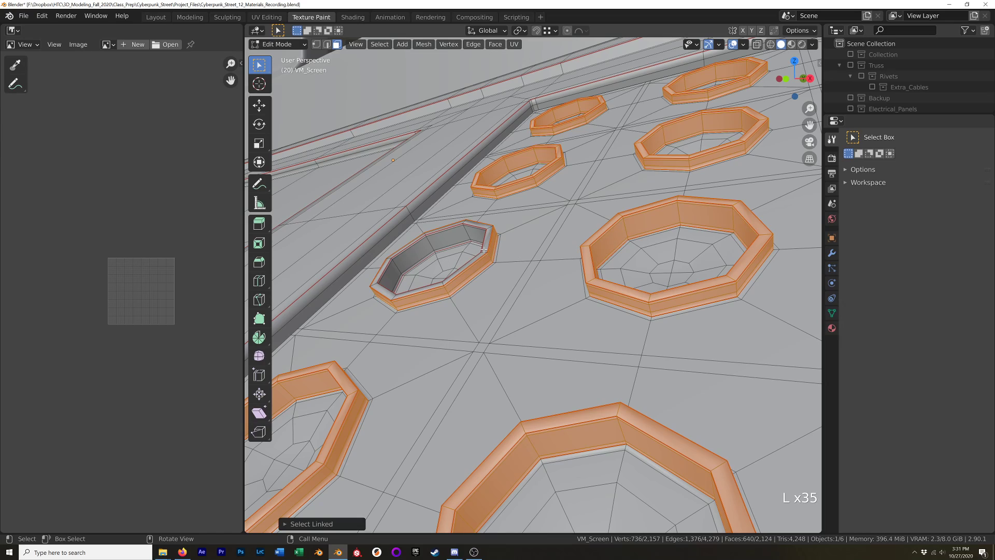
# Return to Vertex Paint, choose green as the paint colour, and fill the selected button rims with it.
pyautogui.keyDown('shift'); pyautogui.moveTo(484, 249); pyautogui.dragTo(463, 296, button='middle'); pyautogui.keyUp('shift')
pyautogui.scroll(-5, 534, 285)
pyautogui.press('Tab')
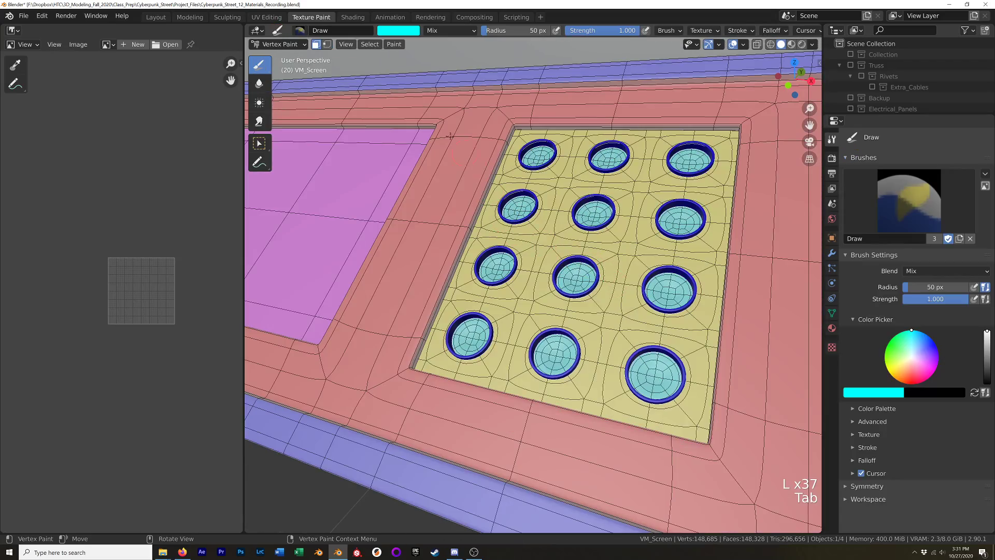
pyautogui.click(397, 30)
pyautogui.click(386, 65)
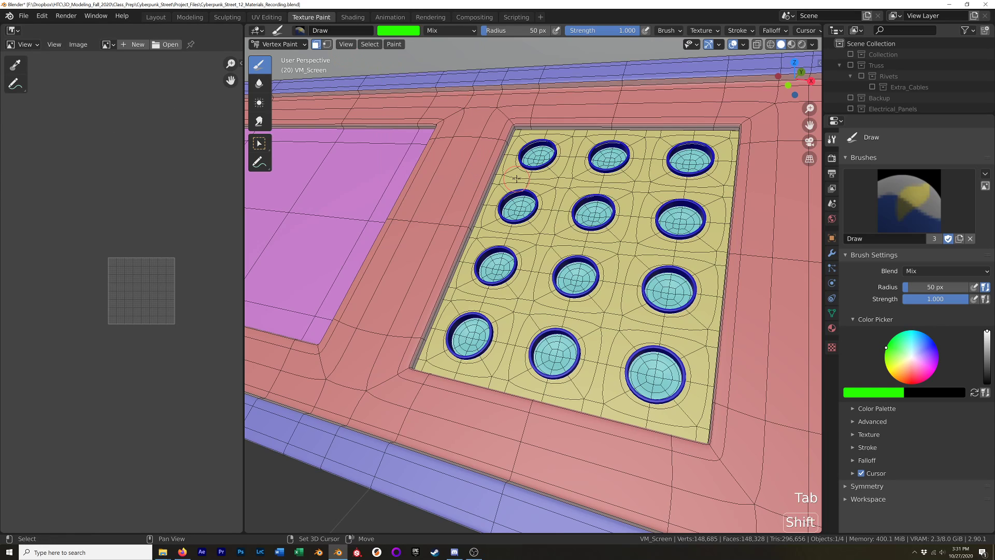
pyautogui.hotkey('shift', 'k')
# Switch to the Layout workspace and set the solid viewport shading colour to Vertex.
pyautogui.scroll(-6, 517, 179)
pyautogui.press('Tab')
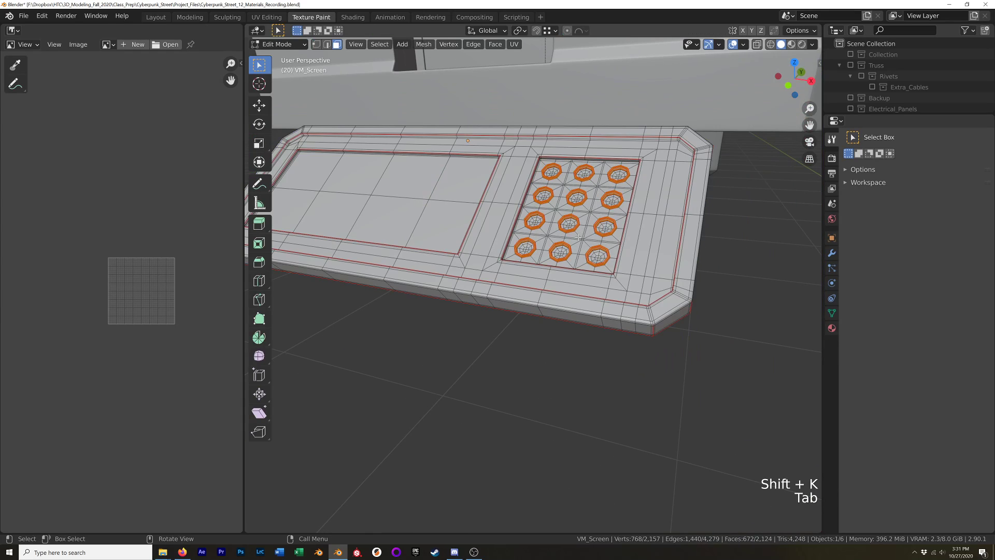
pyautogui.press('Tab')
pyautogui.click(159, 19)
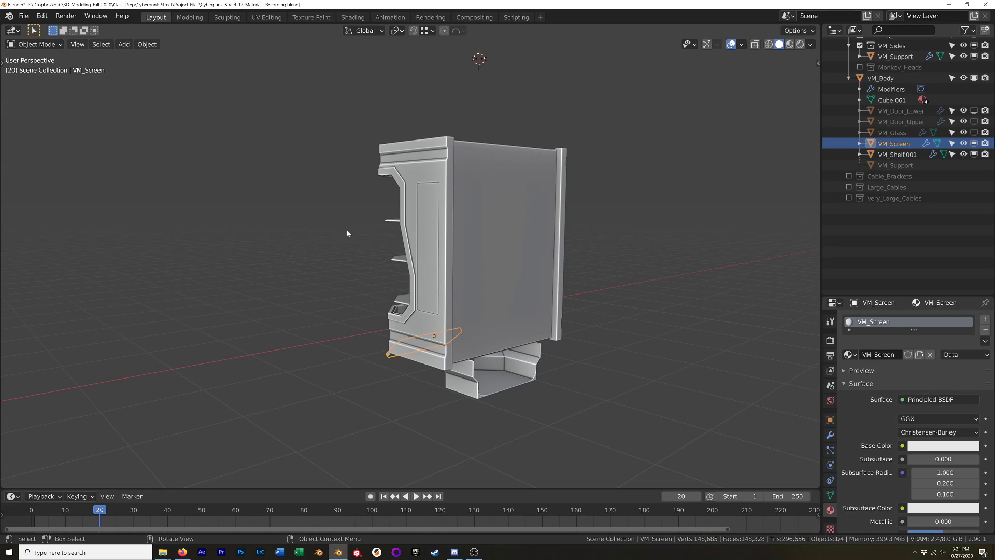
pyautogui.moveTo(344, 232)
pyautogui.mouseDown(button='middle')
pyautogui.moveTo(524, 266)
pyautogui.moveTo(470, 249)
pyautogui.mouseUp(button='middle')
pyautogui.scroll(4, 469, 290)
pyautogui.keyDown('shift'); pyautogui.moveTo(469, 290); pyautogui.dragTo(534, 215, button='middle'); pyautogui.keyUp('shift')
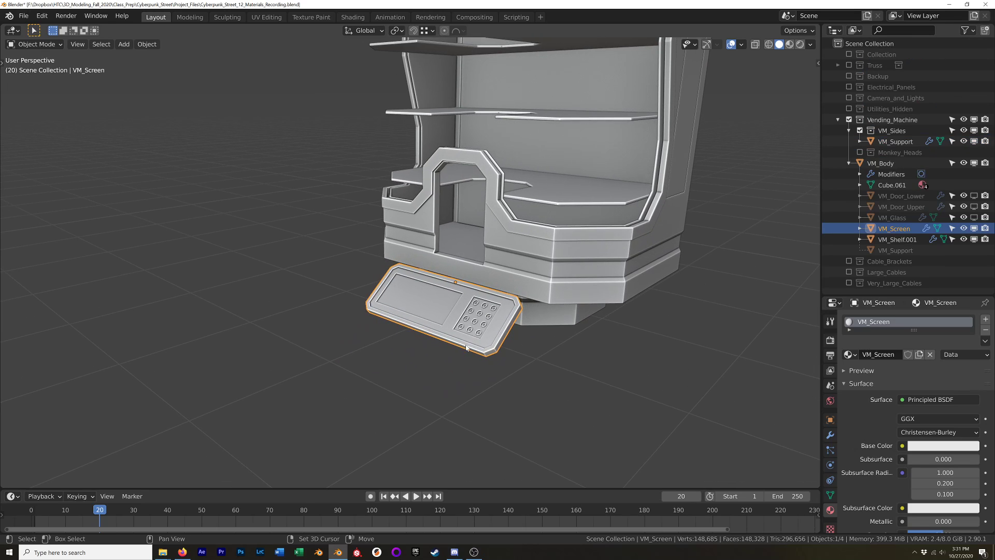
pyautogui.click(811, 45)
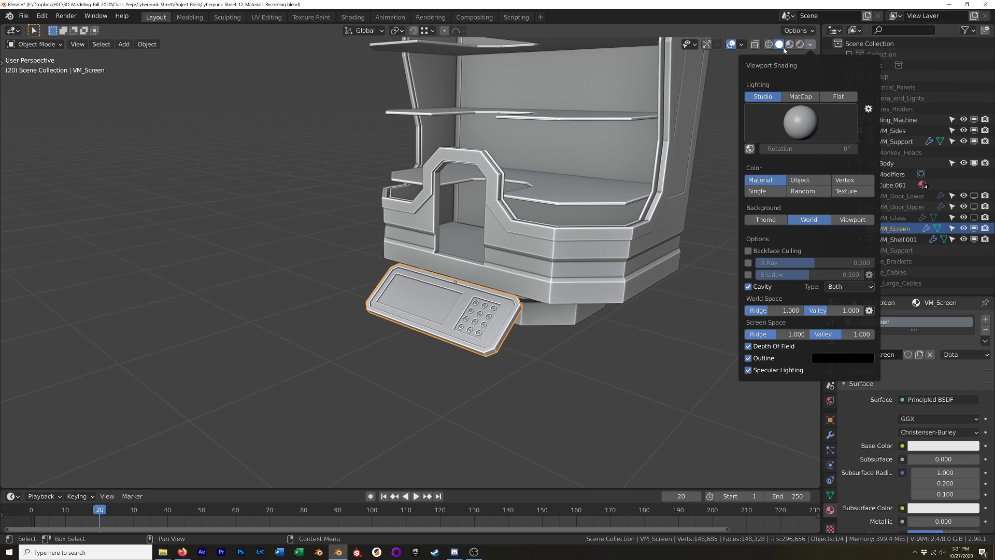
pyautogui.click(810, 45)
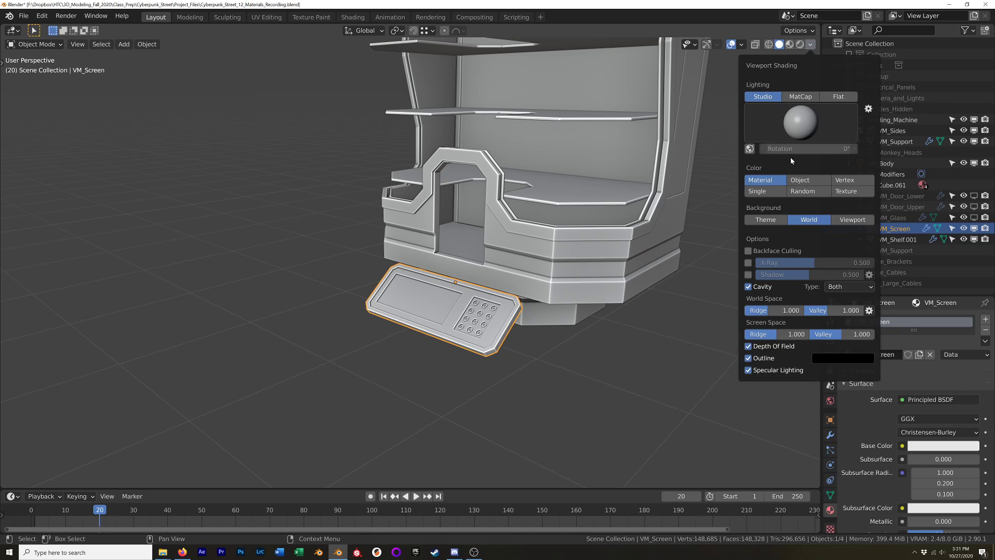
pyautogui.click(847, 182)
pyautogui.moveTo(478, 368)
pyautogui.mouseDown(button='middle')
pyautogui.moveTo(448, 353)
pyautogui.moveTo(443, 291)
pyautogui.moveTo(444, 311)
pyautogui.moveTo(572, 385)
pyautogui.moveTo(550, 381)
pyautogui.moveTo(622, 378)
pyautogui.moveTo(517, 374)
pyautogui.mouseUp(button='middle')
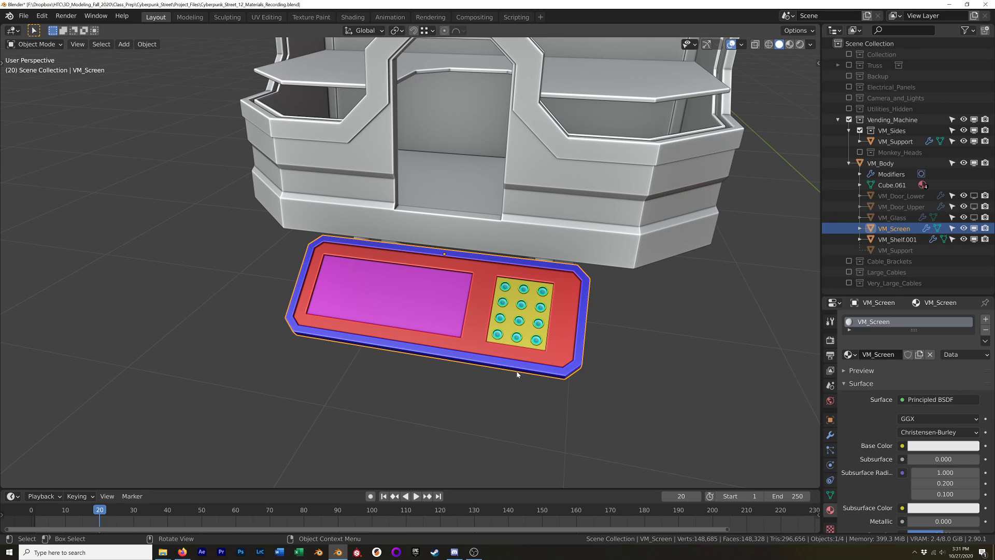
# In Object Mode, add VM_Body, VM_Shelf.001 and VM_Support to the selection together with VM_Screen.
pyautogui.moveTo(649, 226); pyautogui.dragTo(562, 312, button='middle')
pyautogui.press('Tab')
pyautogui.scroll(-5, 496, 274)
pyautogui.press('Tab')
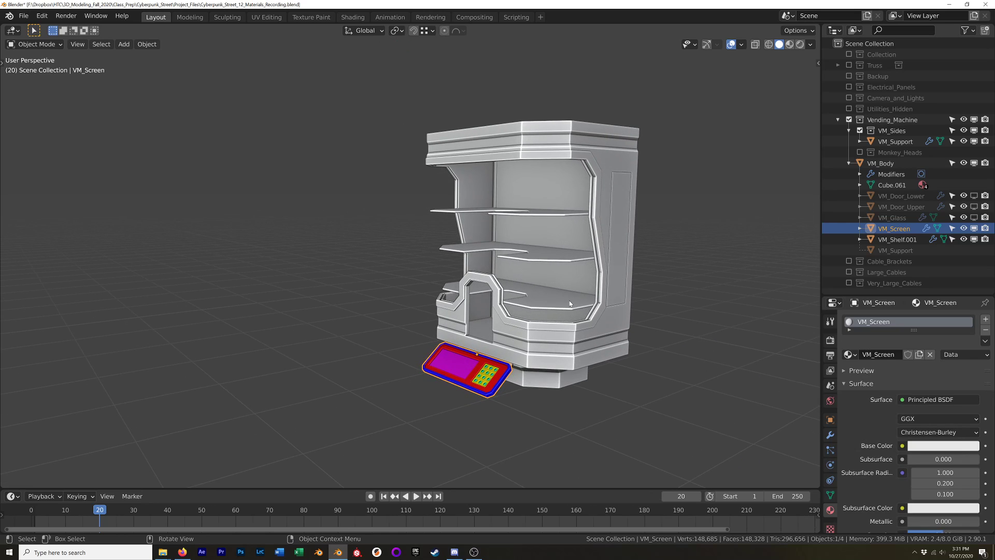
pyautogui.keyDown('shift'); pyautogui.click(570, 301); pyautogui.keyUp('shift')
pyautogui.keyDown('shift'); pyautogui.click(539, 377); pyautogui.keyUp('shift')
pyautogui.keyDown('shift'); pyautogui.click(539, 377); pyautogui.keyUp('shift')
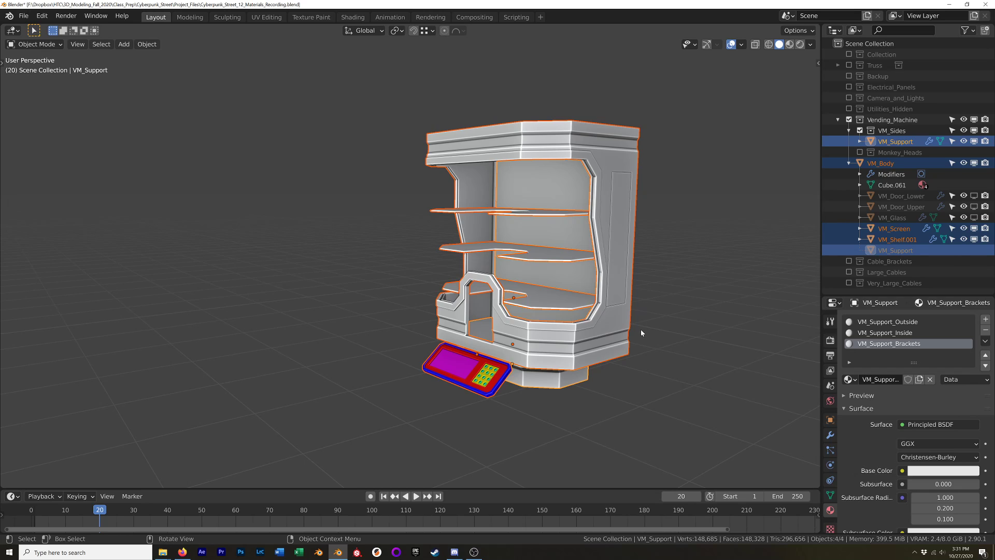
pyautogui.moveTo(641, 329); pyautogui.dragTo(611, 325, button='middle')
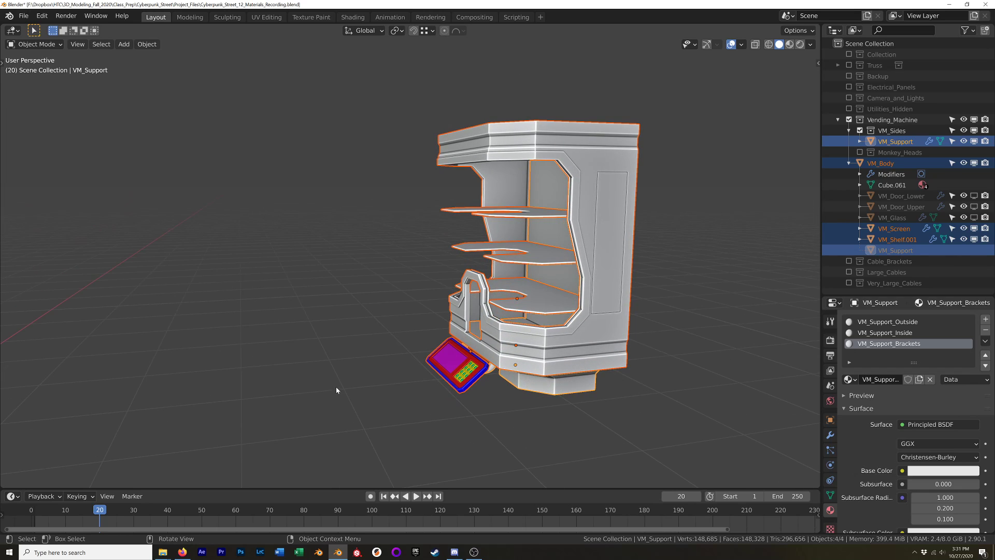
pyautogui.moveTo(343, 365); pyautogui.dragTo(415, 357, button='middle')
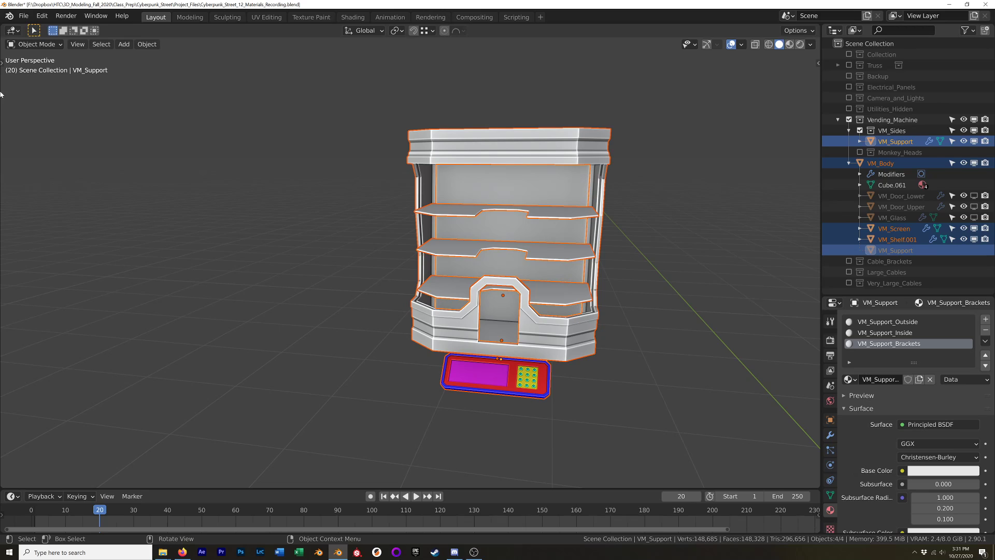
# Check in the preferences whether the Import-Export: FBX format add-on is enabled.
pyautogui.click(42, 16)
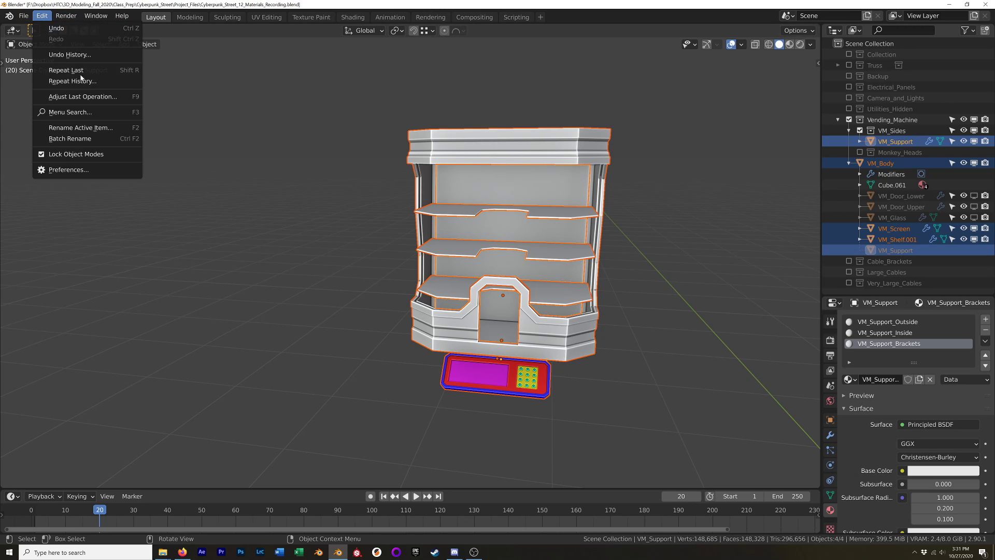
pyautogui.click(70, 170)
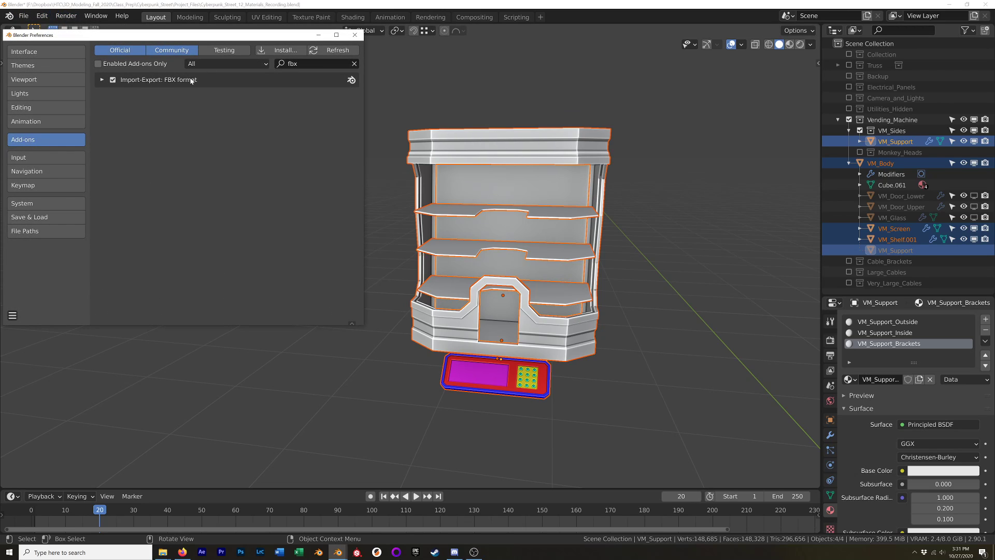
pyautogui.moveTo(210, 39); pyautogui.dragTo(455, 82)
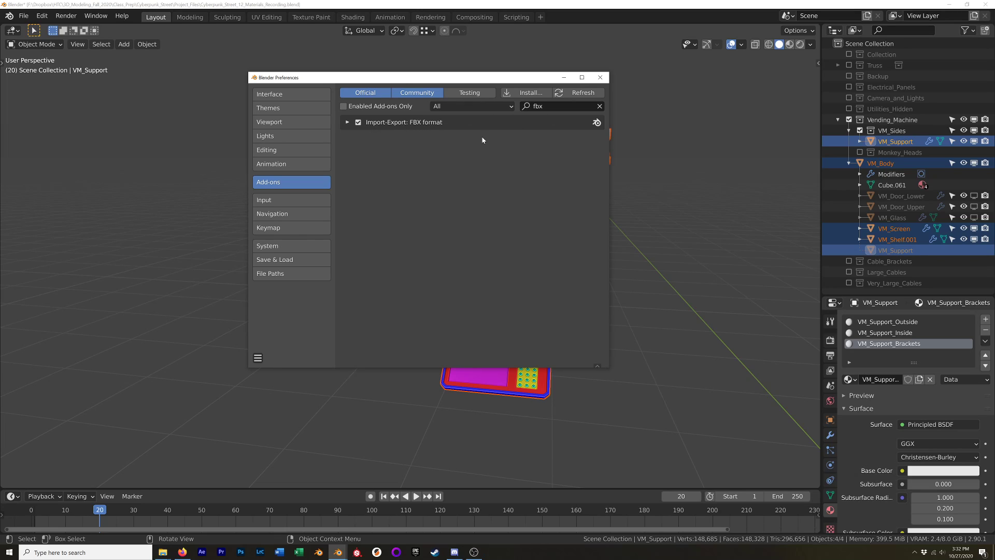
pyautogui.click(600, 77)
# Export only the selected objects as FBX to the Project_Files folder under the name Cyberpunk_VM_Record.fbx.
pyautogui.click(23, 15)
pyautogui.moveTo(32, 173)
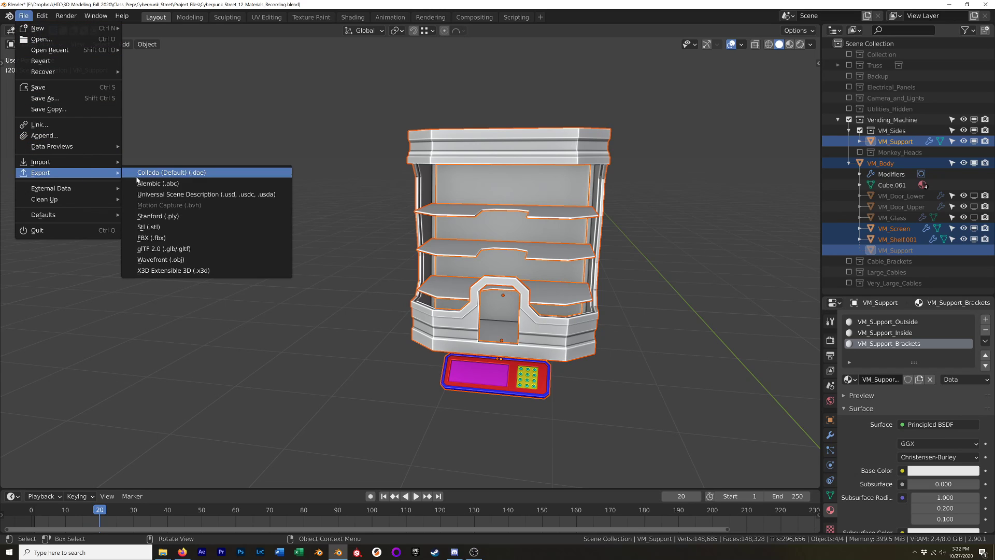
pyautogui.click(163, 237)
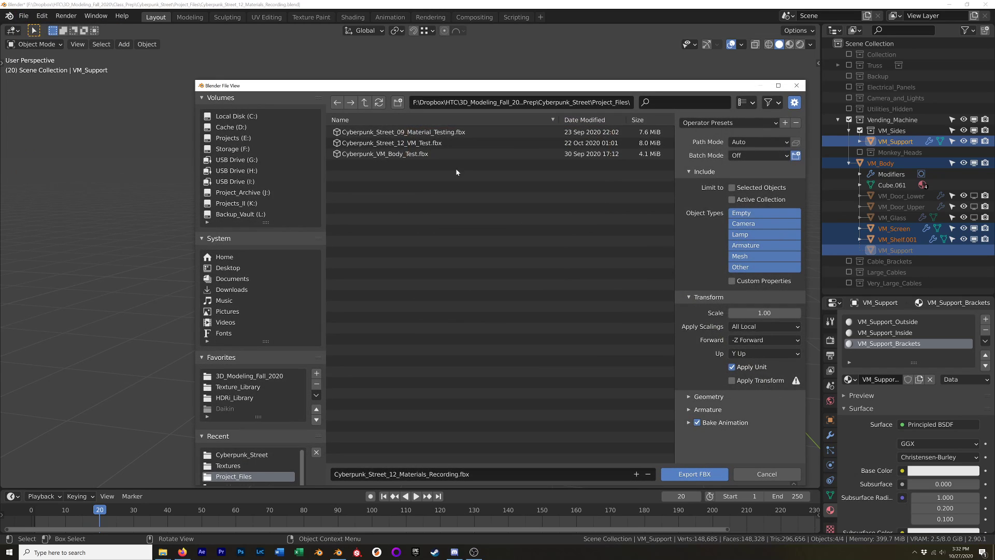
pyautogui.click(364, 154)
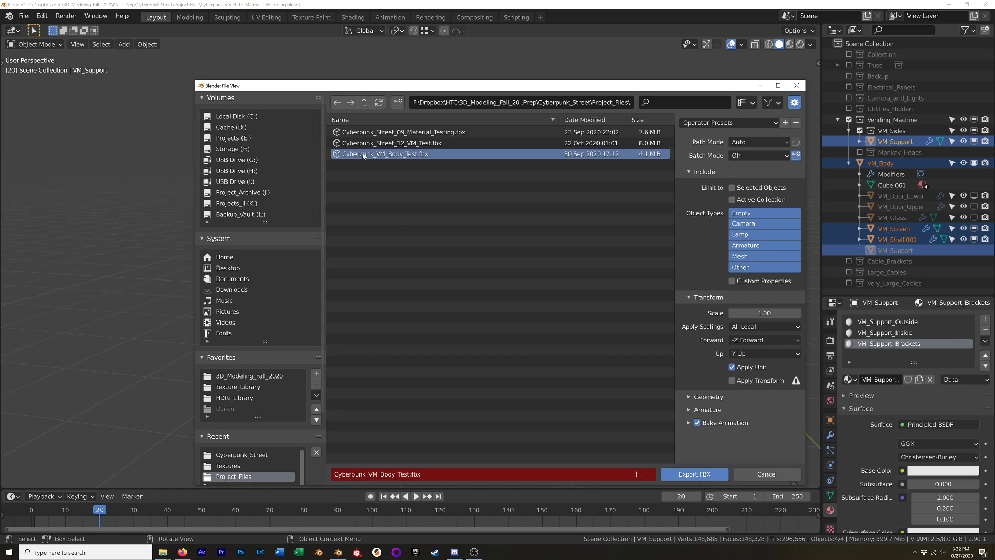
pyautogui.click(378, 474)
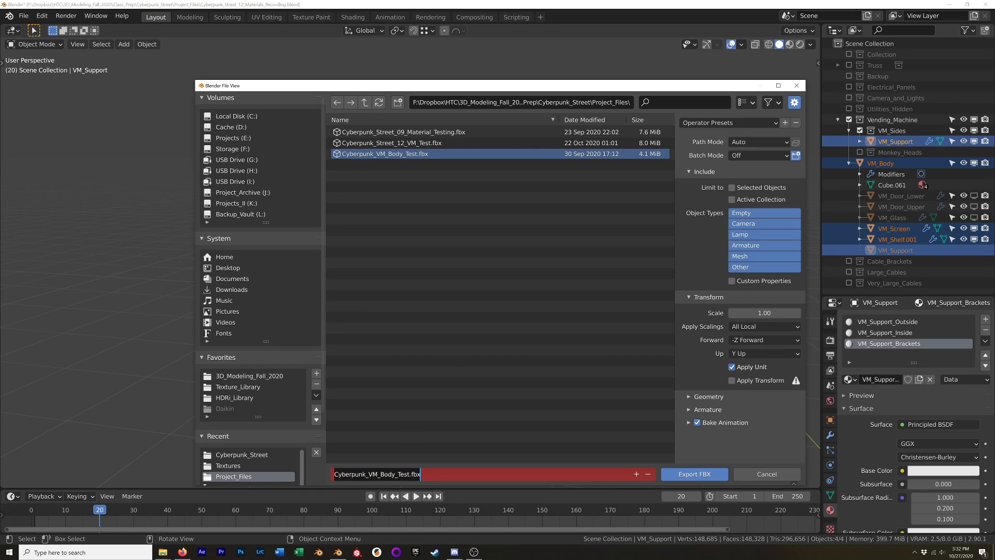
pyautogui.moveTo(398, 474); pyautogui.dragTo(410, 474)
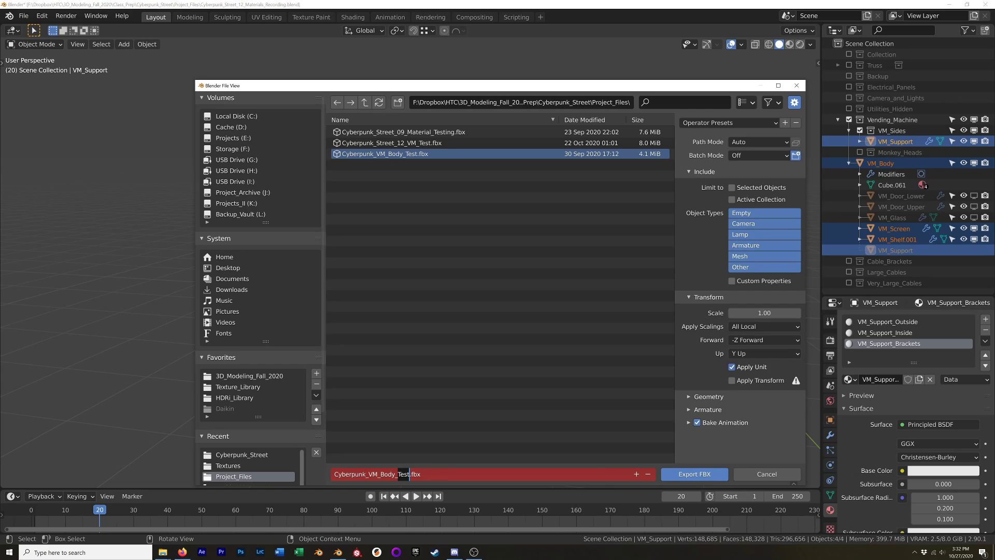
pyautogui.write('Recodr')
pyautogui.press('BackSpace')
pyautogui.press('BackSpace')
pyautogui.write('rd')
pyautogui.press('Left')
pyautogui.press('BackSpace')
pyautogui.press('BackSpace')
pyautogui.press('BackSpace')
pyautogui.press('BackSpace')
pyautogui.press('Delete')
pyautogui.press('Return')
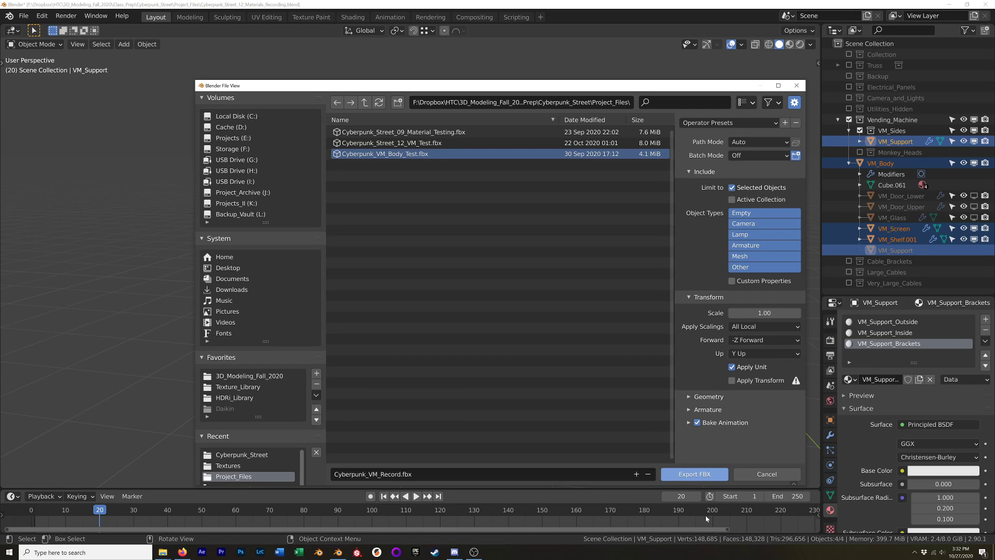
pyautogui.click(692, 474)
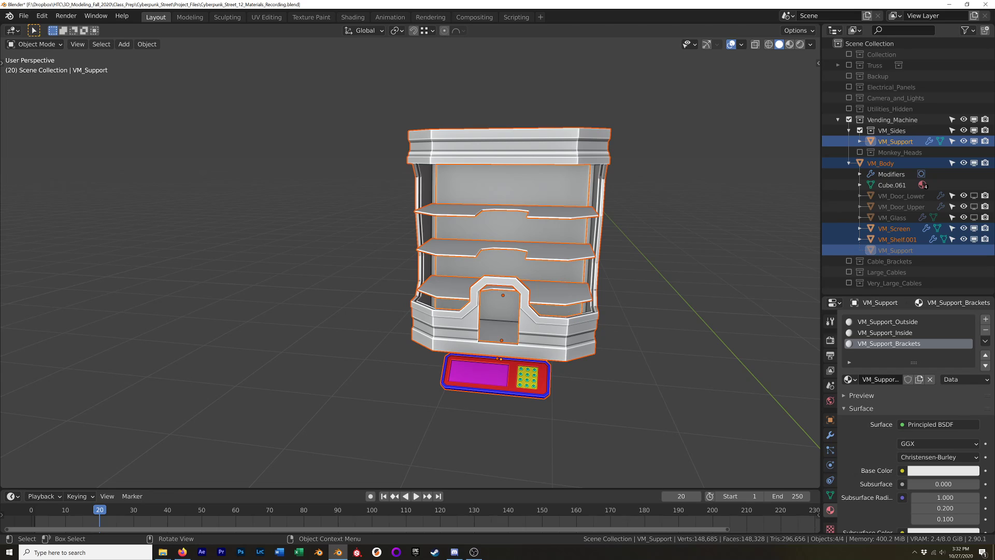
# Switch to Substance Painter, start a new project and choose Cyberpunk_VM_Record.fbx as its mesh file.
pyautogui.click(951, 4)
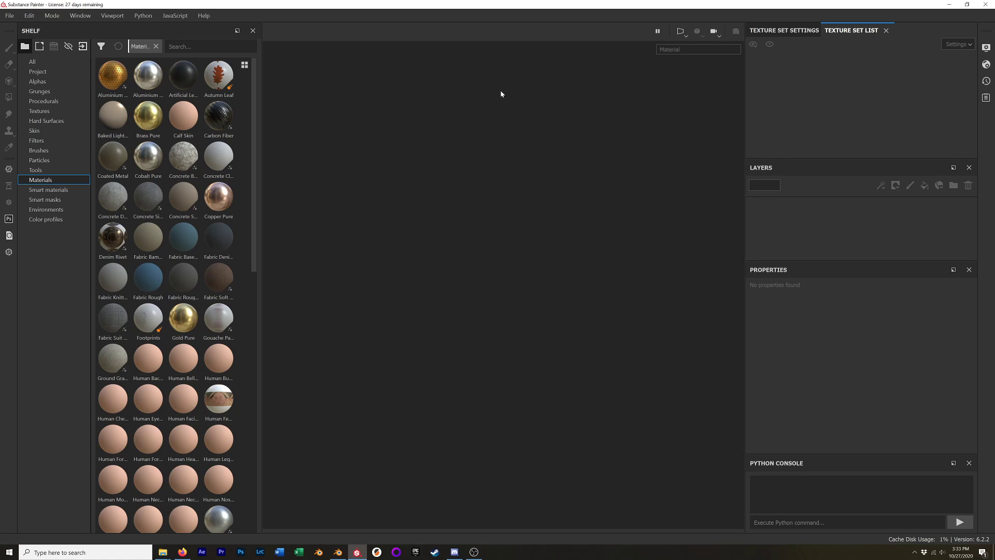
pyautogui.click(9, 15)
pyautogui.moveTo(46, 53)
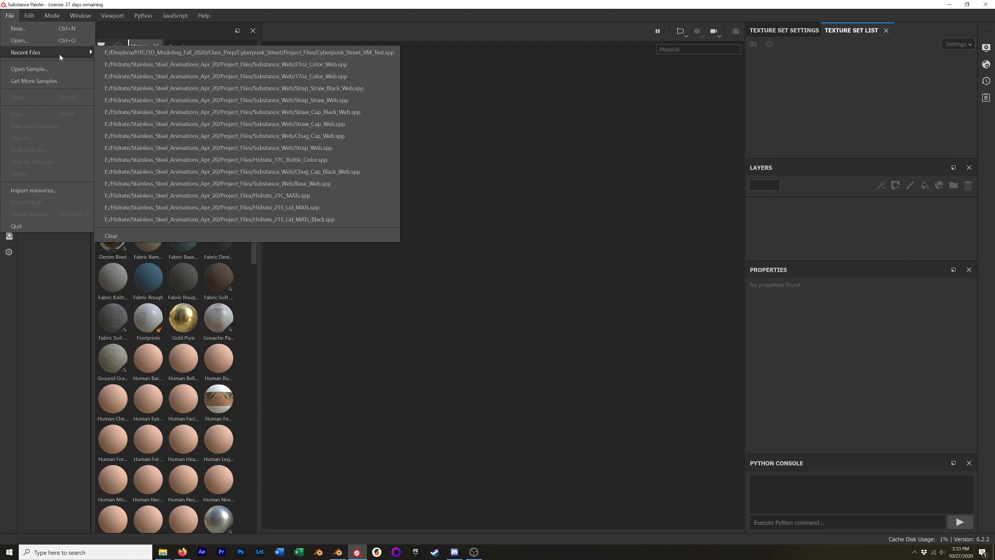
pyautogui.click(31, 33)
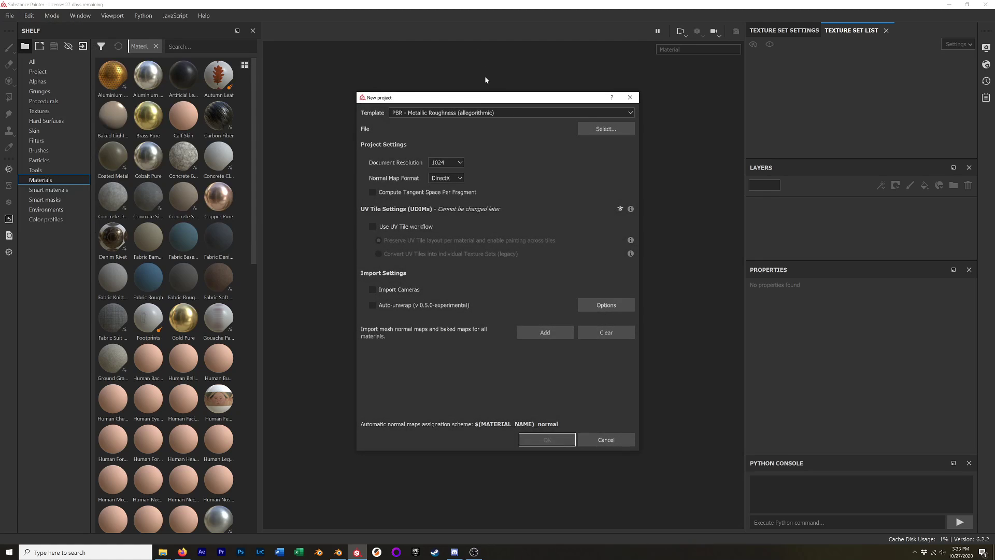
pyautogui.moveTo(475, 100); pyautogui.dragTo(488, 78)
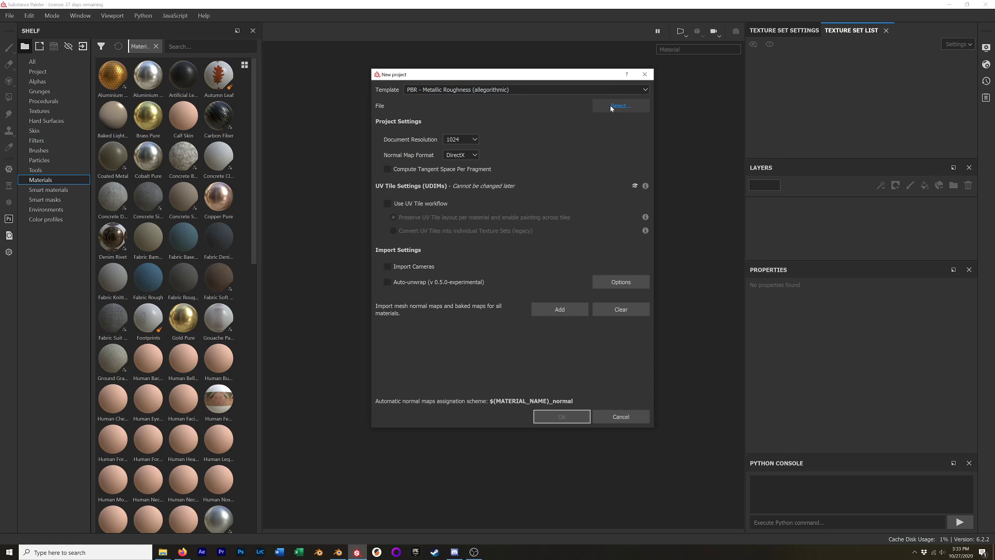
pyautogui.click(625, 105)
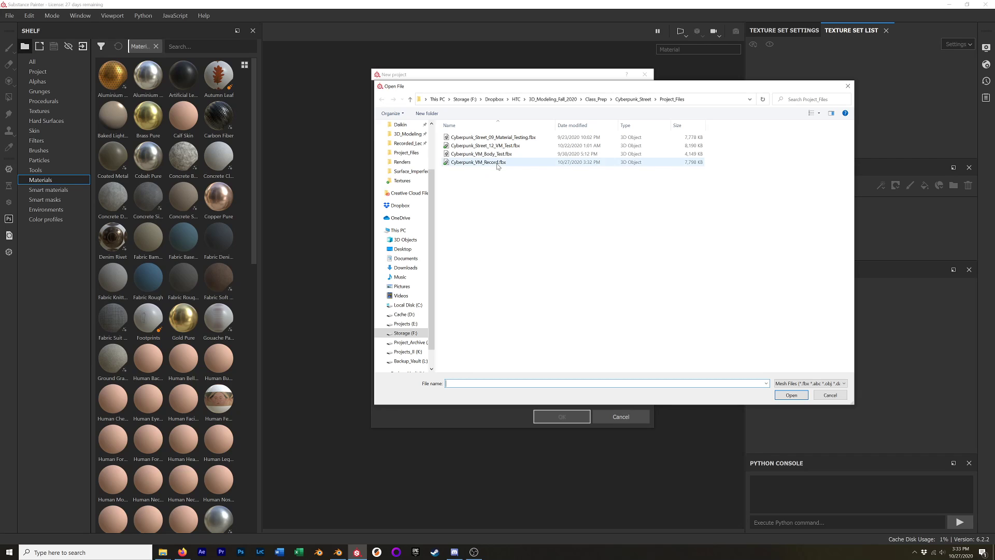
pyautogui.click(492, 163)
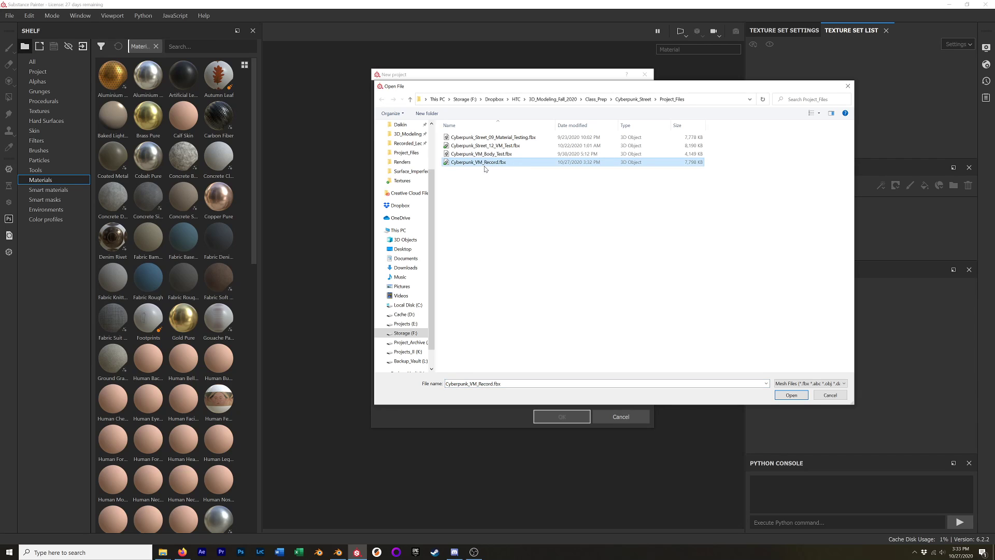
pyautogui.click(793, 395)
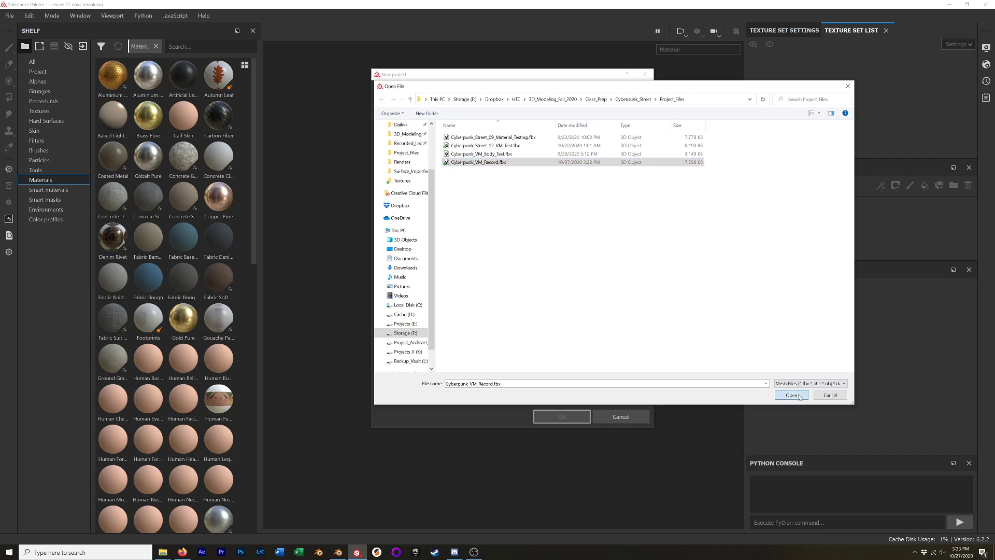
# Set the document resolution to 4096 and the normal map format to OpenGL, and create the project.
pyautogui.click(459, 140)
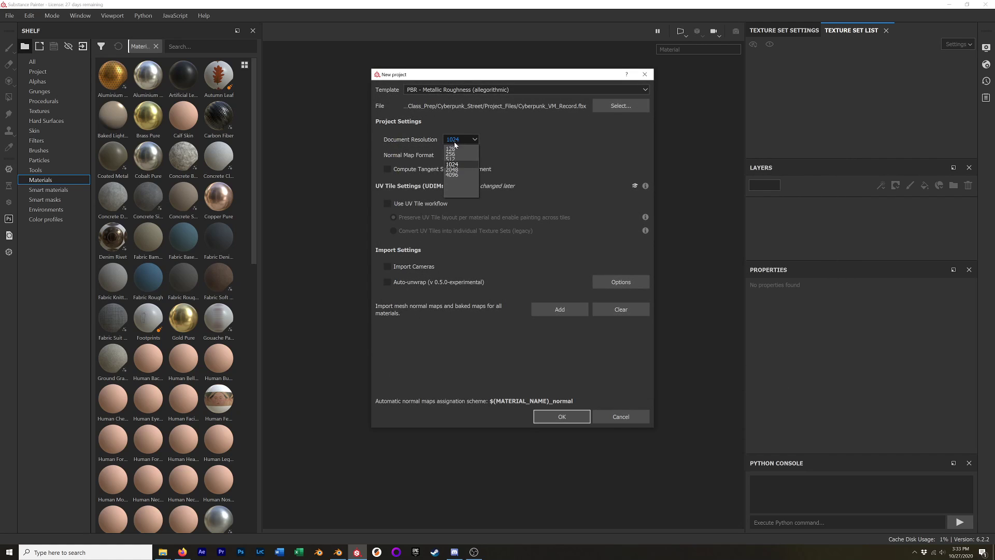
pyautogui.click(464, 172)
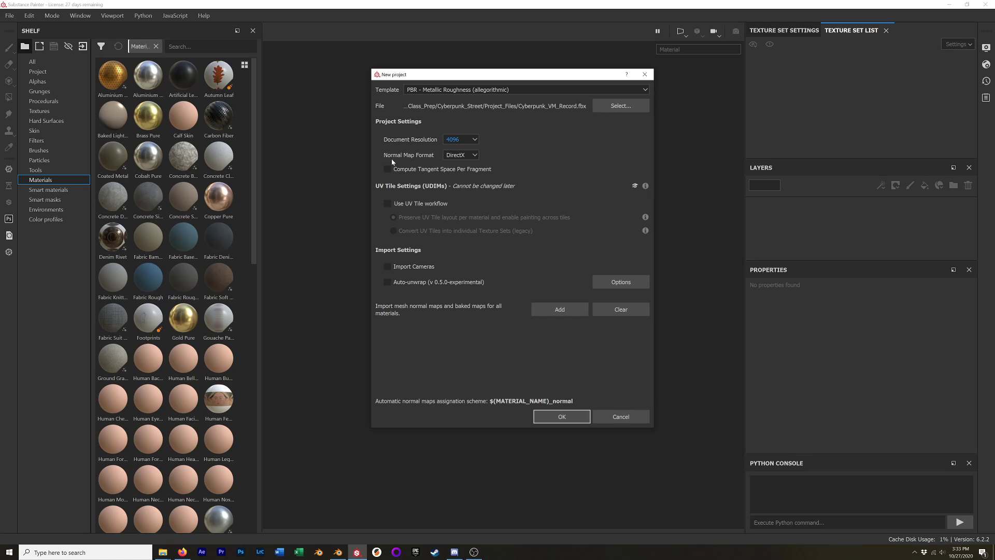
pyautogui.click(456, 158)
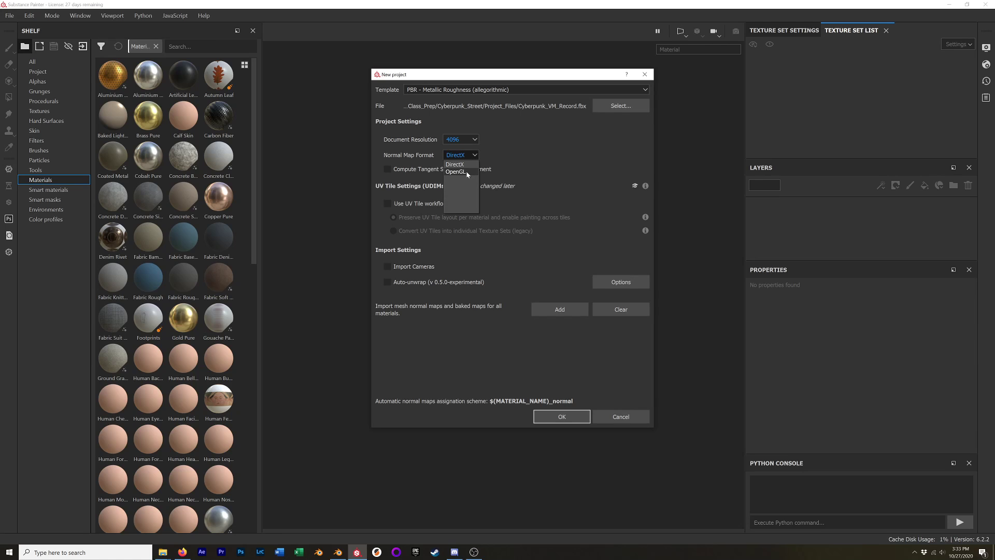
pyautogui.click(467, 172)
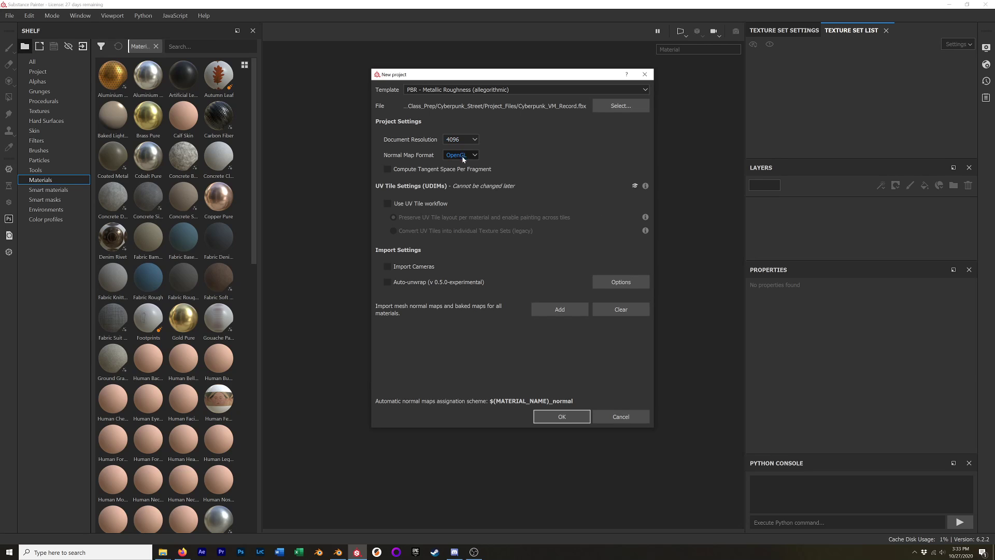
pyautogui.click(472, 169)
pyautogui.click(473, 169)
pyautogui.click(554, 417)
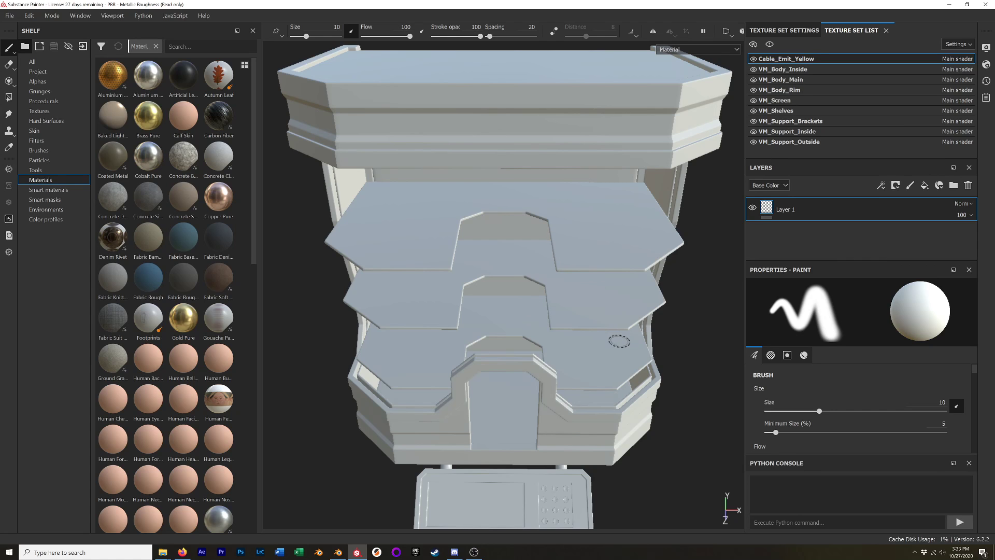
# Inspect the imported vending machine mesh from several angles.
pyautogui.keyDown('alt'); pyautogui.moveTo(597, 311); pyautogui.dragTo(537, 282); pyautogui.keyUp('alt')
pyautogui.moveTo(674, 294)
pyautogui.keyDown('alt'); pyautogui.mouseDown(button='middle')
pyautogui.moveTo(547, 322)
pyautogui.moveTo(578, 258)
pyautogui.moveTo(625, 242)
pyautogui.moveTo(633, 280)
pyautogui.moveTo(618, 293)
pyautogui.moveTo(575, 297)
pyautogui.moveTo(627, 284)
pyautogui.mouseUp(button='middle'); pyautogui.keyUp('alt')
pyautogui.keyDown('alt'); pyautogui.moveTo(628, 284); pyautogui.dragTo(593, 347); pyautogui.keyUp('alt')
pyautogui.scroll(3, 559, 351)
pyautogui.scroll(-4, 559, 351)
pyautogui.keyDown('alt'); pyautogui.moveTo(621, 295); pyautogui.dragTo(596, 298, button='middle'); pyautogui.keyUp('alt')
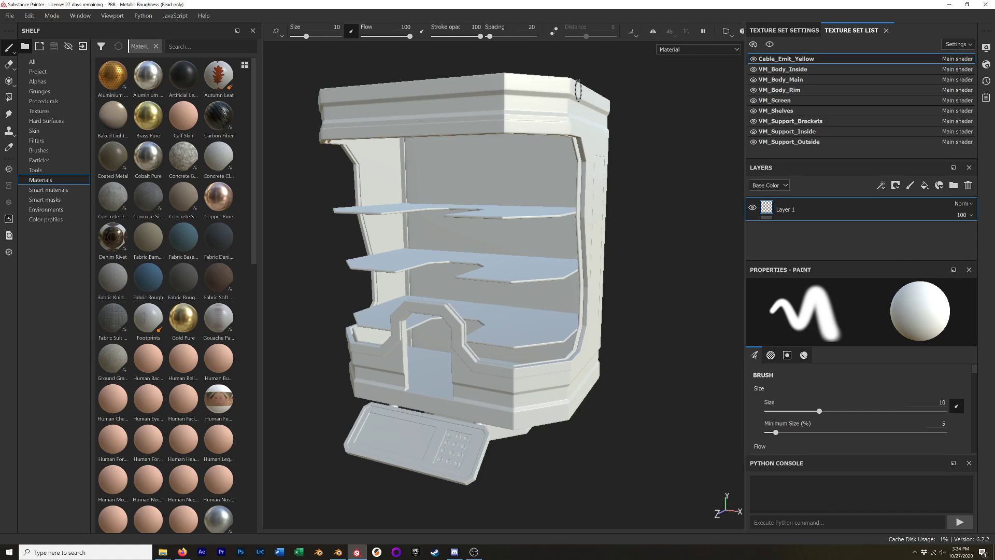
# Try docking the Shelf beneath the viewport and return it to its original place beside the viewport.
pyautogui.moveTo(133, 33); pyautogui.dragTo(554, 498)
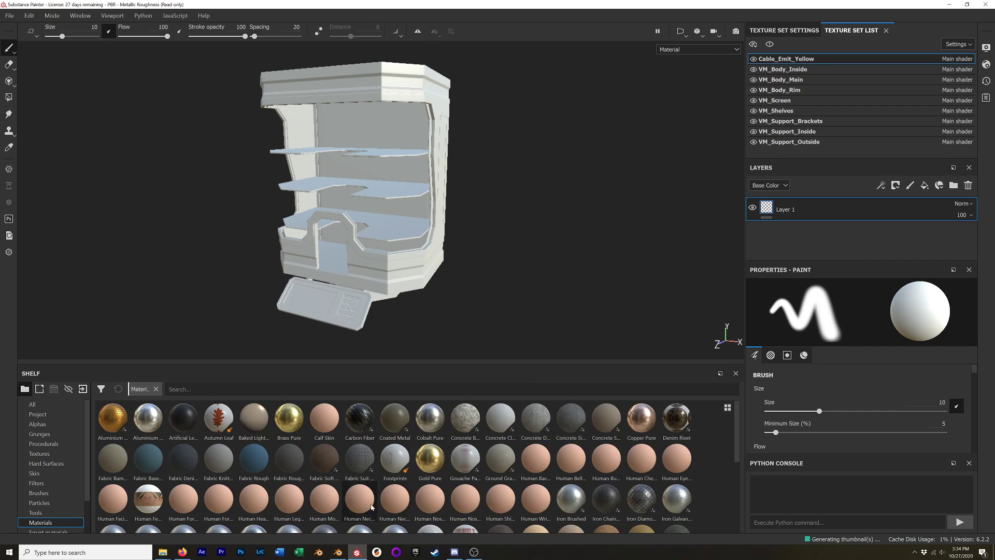
pyautogui.moveTo(256, 377); pyautogui.dragTo(21, 129)
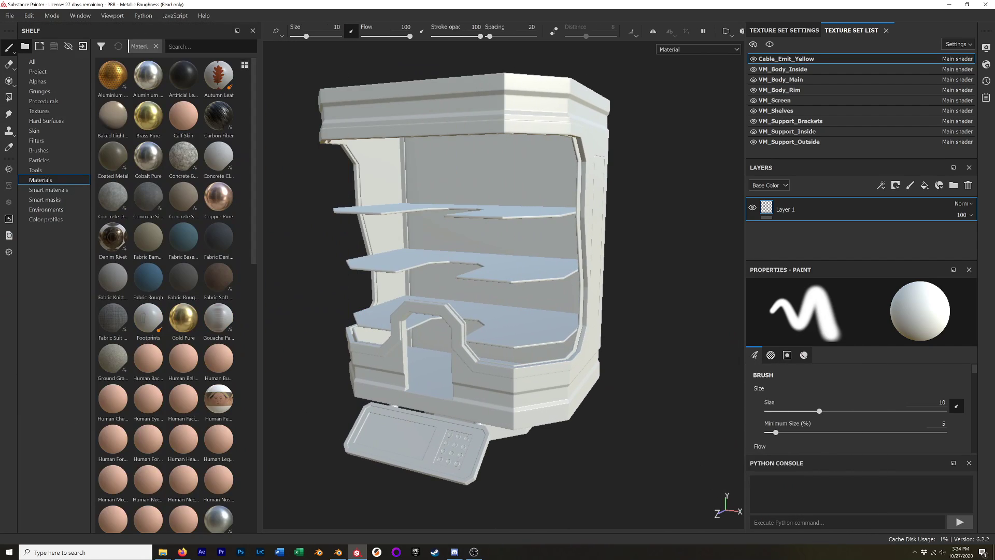
pyautogui.click(113, 16)
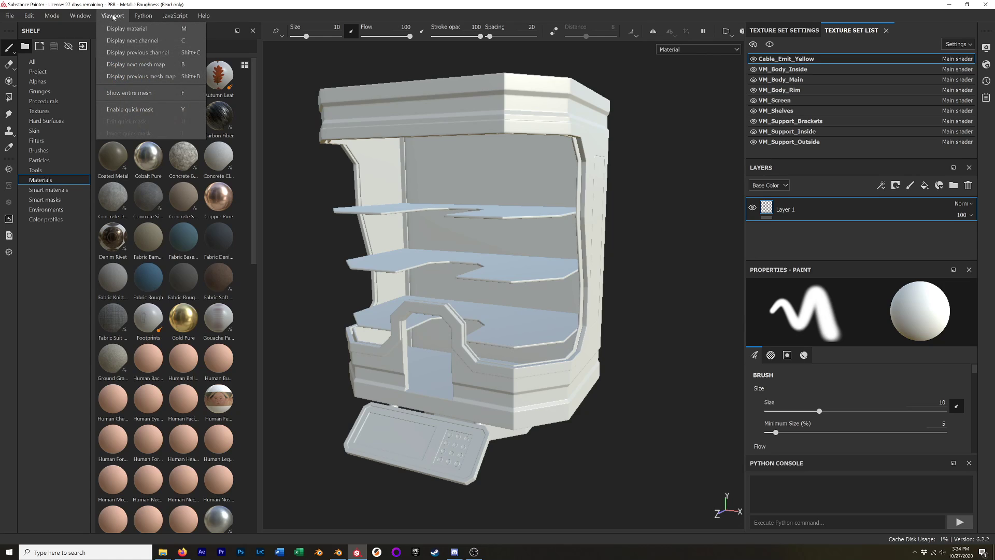
pyautogui.moveTo(84, 34)
pyautogui.click(78, 16)
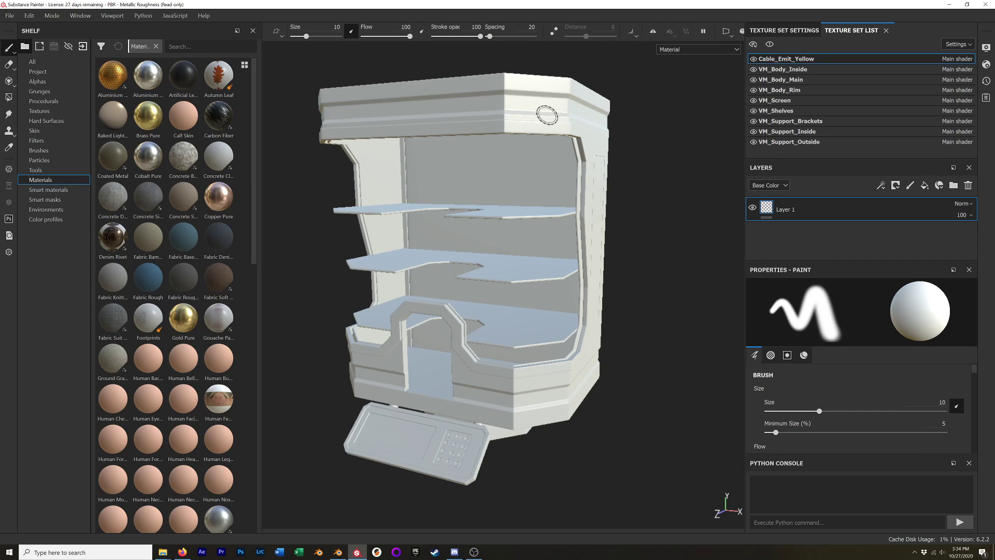
# Open the mesh map baking settings and set the common output size to 4096 and the dilation width to 80.
pyautogui.keyDown('alt'); pyautogui.moveTo(548, 178); pyautogui.dragTo(562, 196); pyautogui.keyUp('alt')
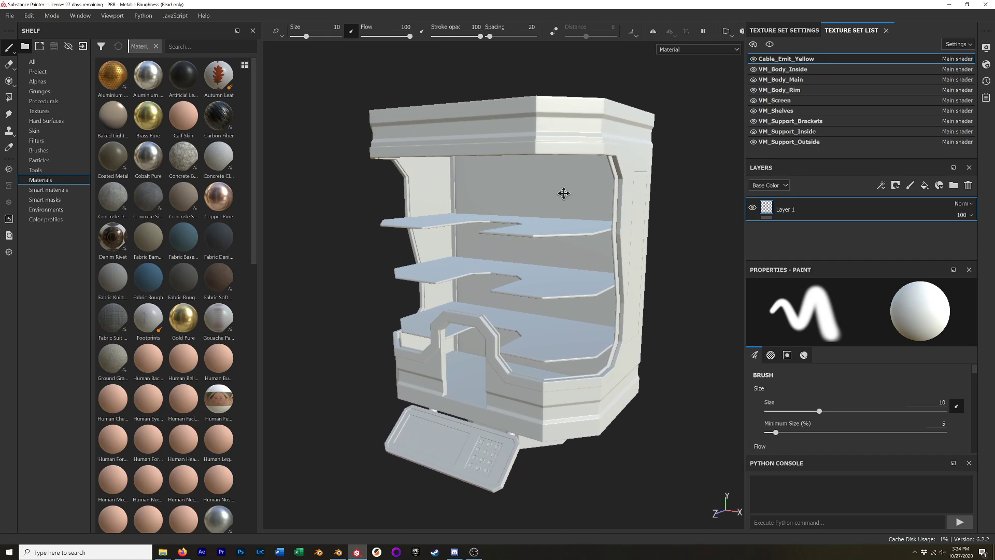
pyautogui.moveTo(537, 243)
pyautogui.keyDown('alt'); pyautogui.mouseDown()
pyautogui.moveTo(540, 224)
pyautogui.moveTo(520, 236)
pyautogui.mouseUp(); pyautogui.keyUp('alt')
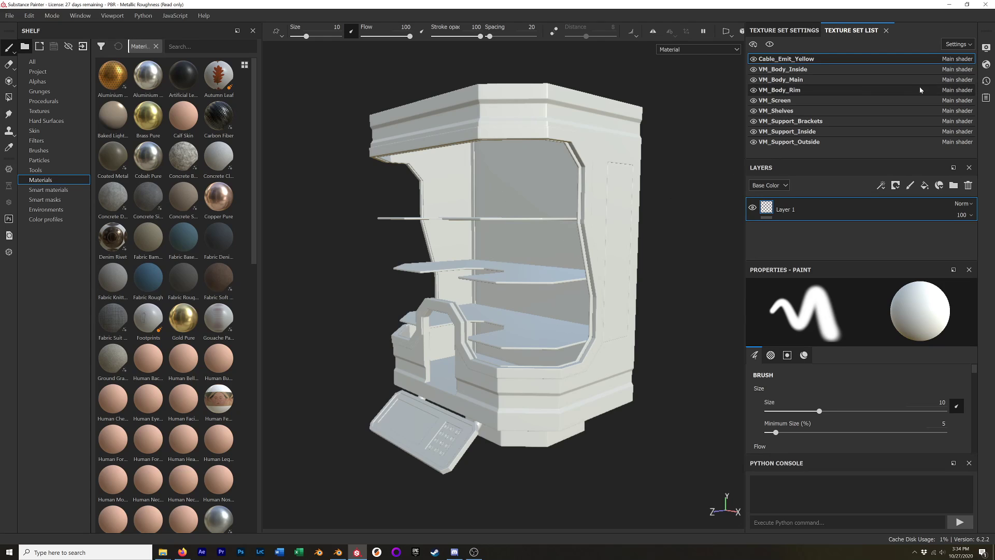
pyautogui.click(792, 32)
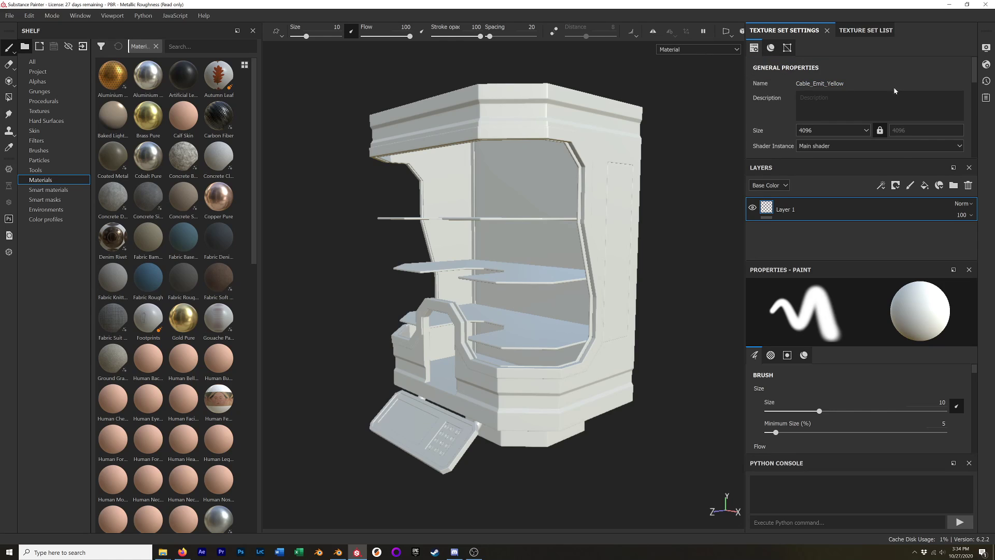
pyautogui.scroll(-5, 893, 90)
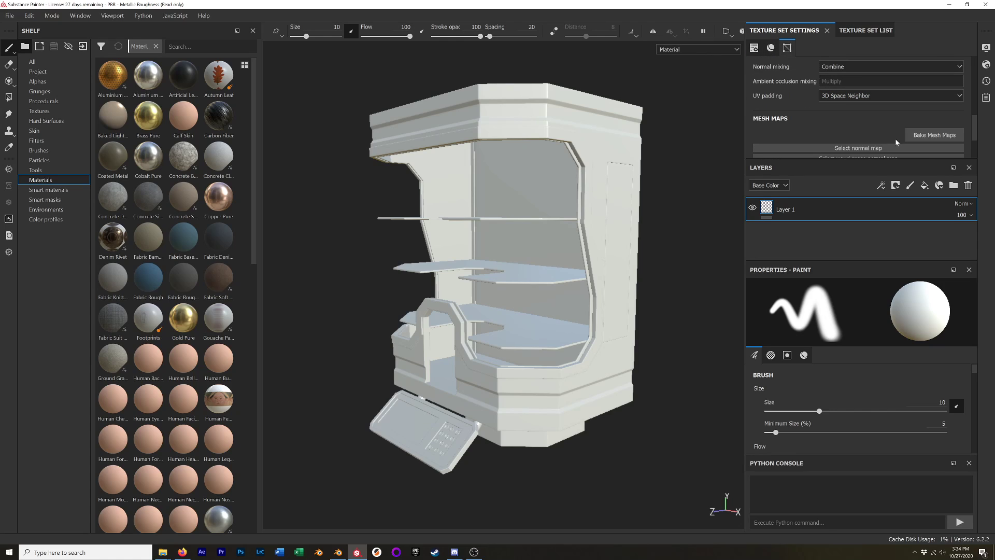
pyautogui.click(939, 135)
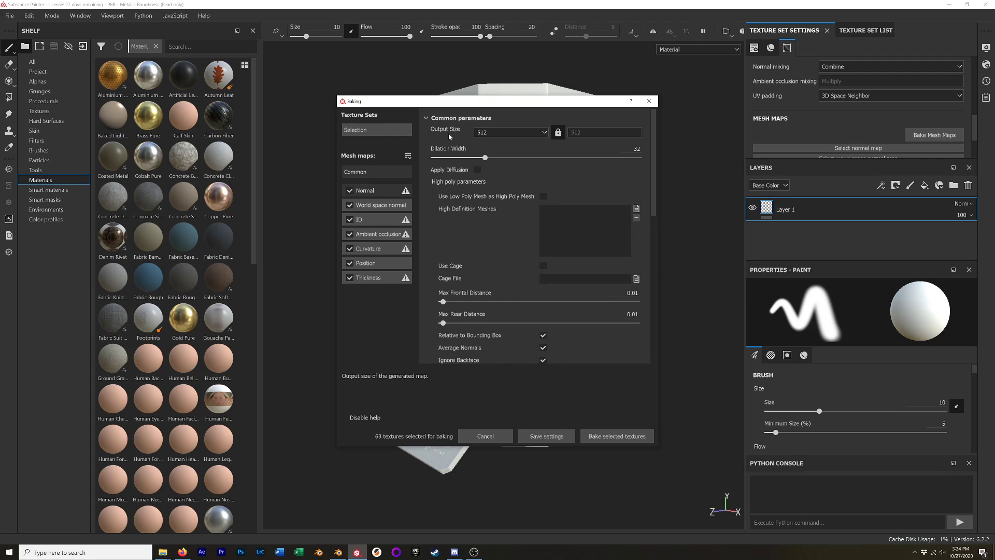
pyautogui.click(512, 132)
pyautogui.click(498, 181)
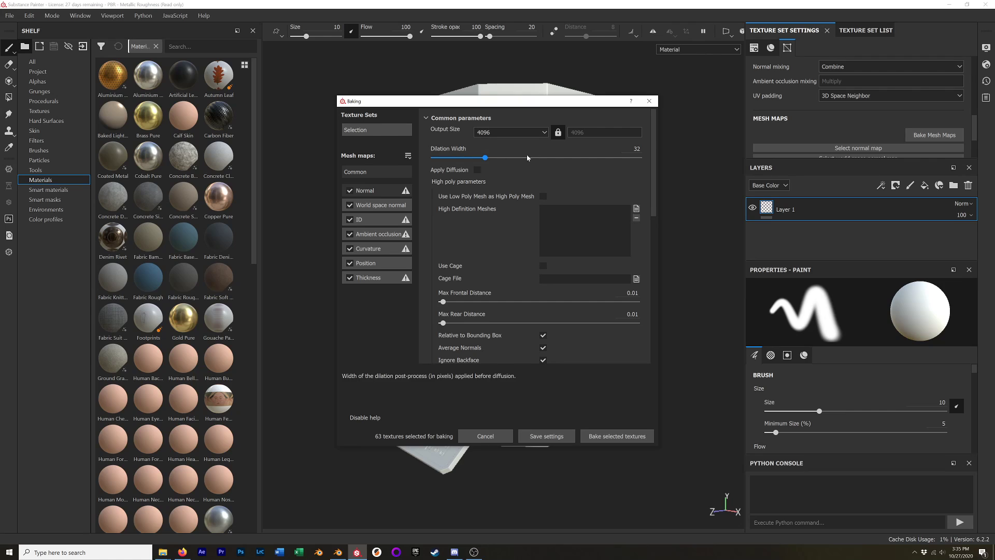
pyautogui.click(633, 148)
pyautogui.write('80')
pyautogui.press('Return')
# Set the ID map's colour source to Vertex Color and review the texture sets selected for baking.
pyautogui.click(378, 221)
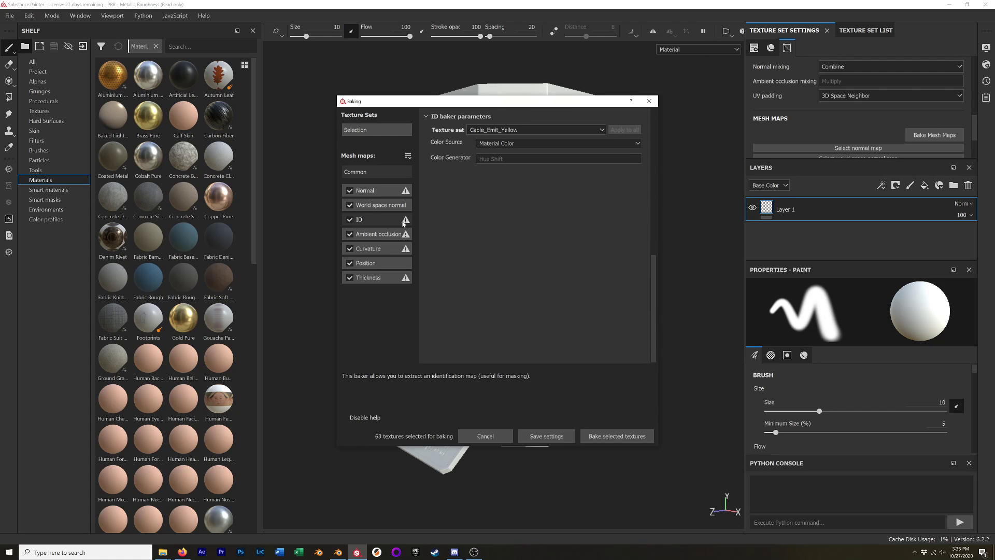
pyautogui.click(492, 144)
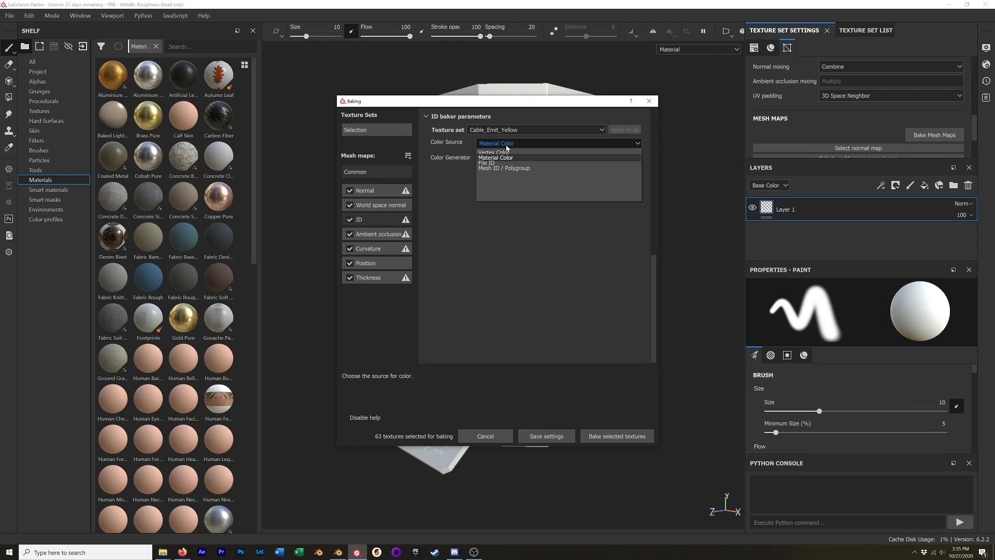
pyautogui.click(500, 153)
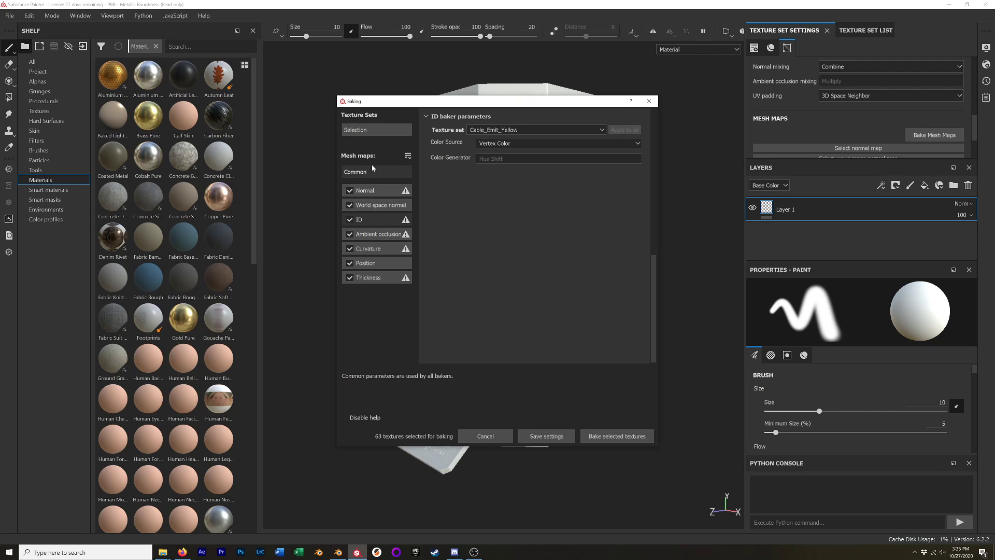
pyautogui.click(380, 134)
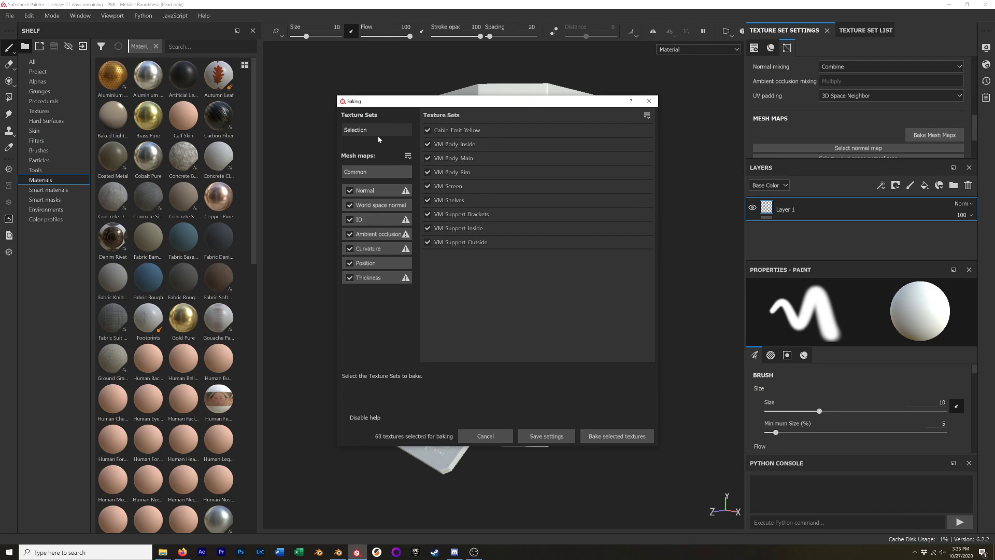
pyautogui.click(368, 172)
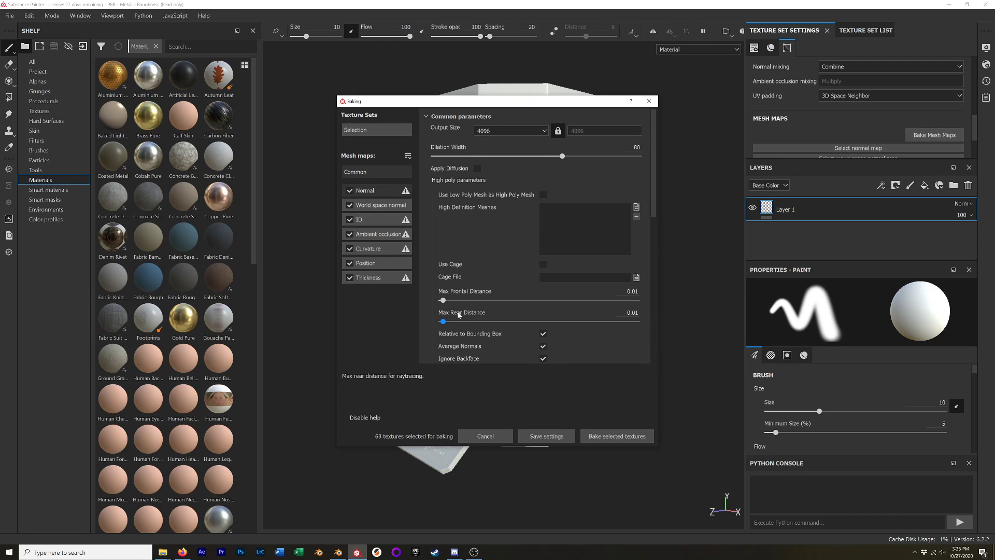
# Review the common high poly parameters and the ambient occlusion baker parameters in the baking settings.
pyautogui.scroll(-5, 496, 295)
pyautogui.scroll(4, 496, 295)
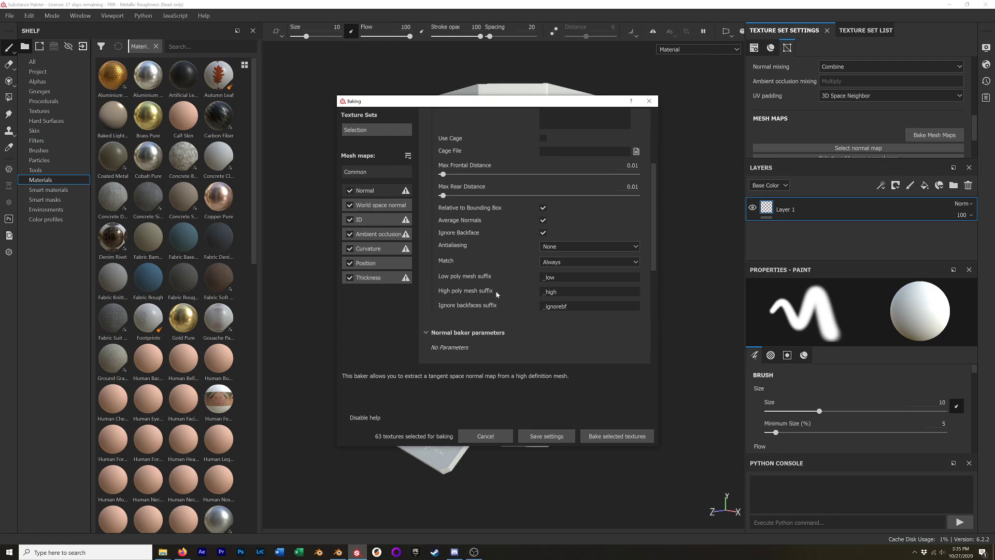
pyautogui.scroll(2, 496, 294)
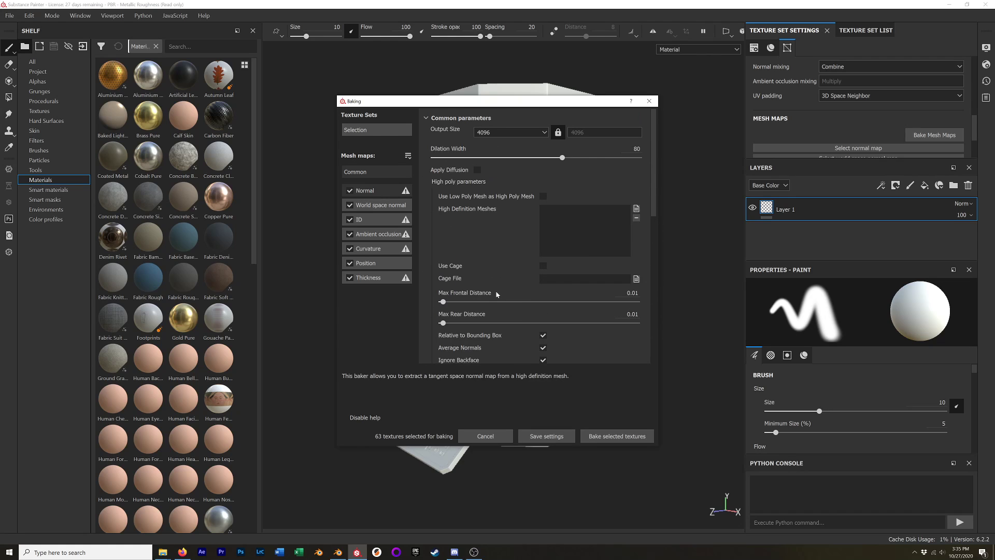
pyautogui.click(381, 206)
pyautogui.click(375, 239)
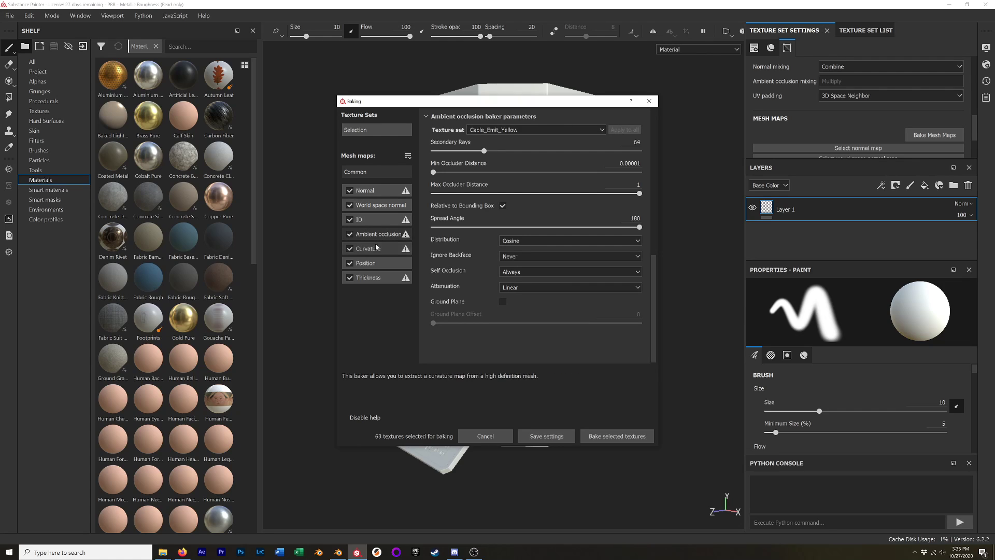
# Set the curvature baker's secondary rays to 77 for Cable_Emit_Yellow and check the position, thickness and ambient occlusion baker settings.
pyautogui.click(374, 249)
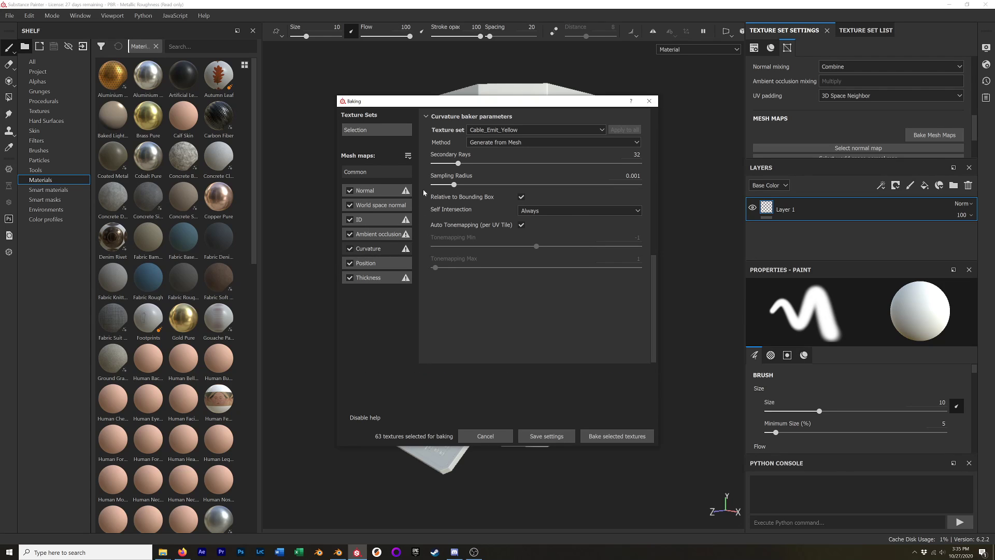
pyautogui.moveTo(458, 164); pyautogui.dragTo(471, 165)
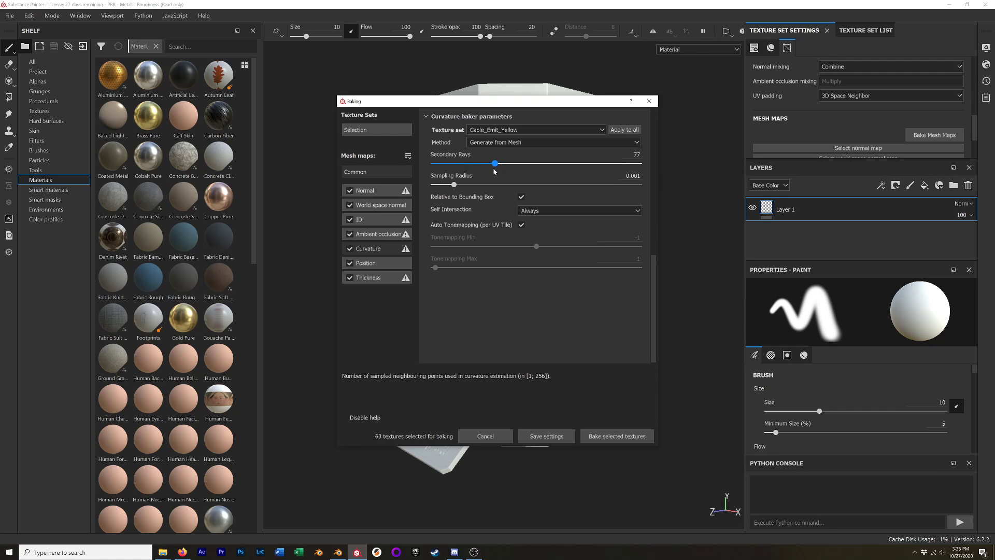
pyautogui.click(368, 263)
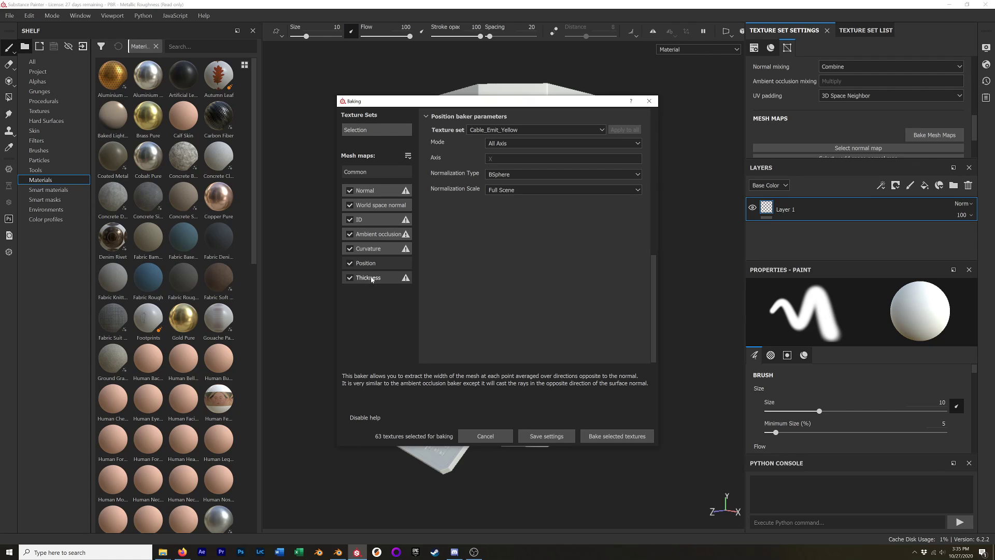
pyautogui.click(372, 279)
pyautogui.click(372, 234)
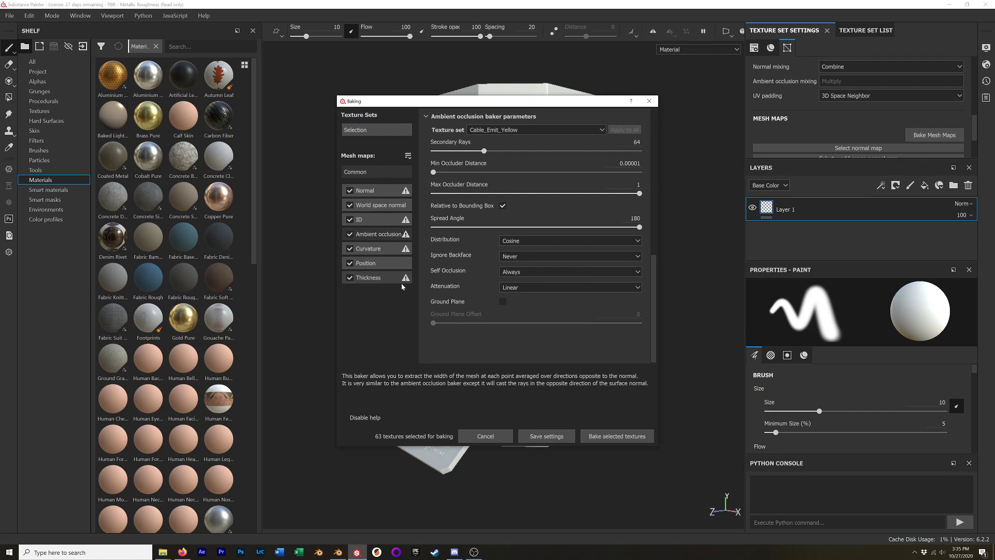
# Bake the selected mesh maps for all texture sets, moving the progress window aside and closing it when finished.
pyautogui.click(615, 437)
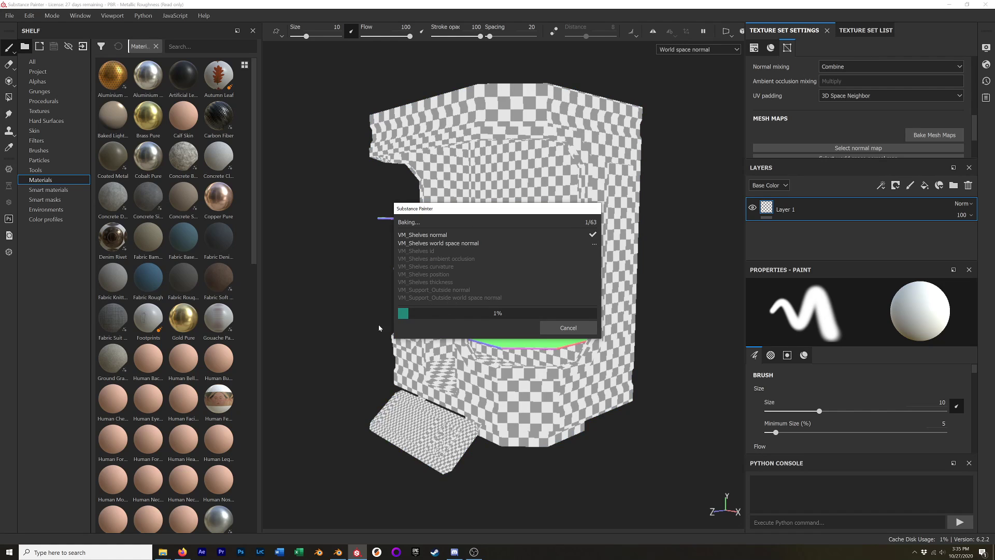
pyautogui.moveTo(425, 209); pyautogui.dragTo(690, 205)
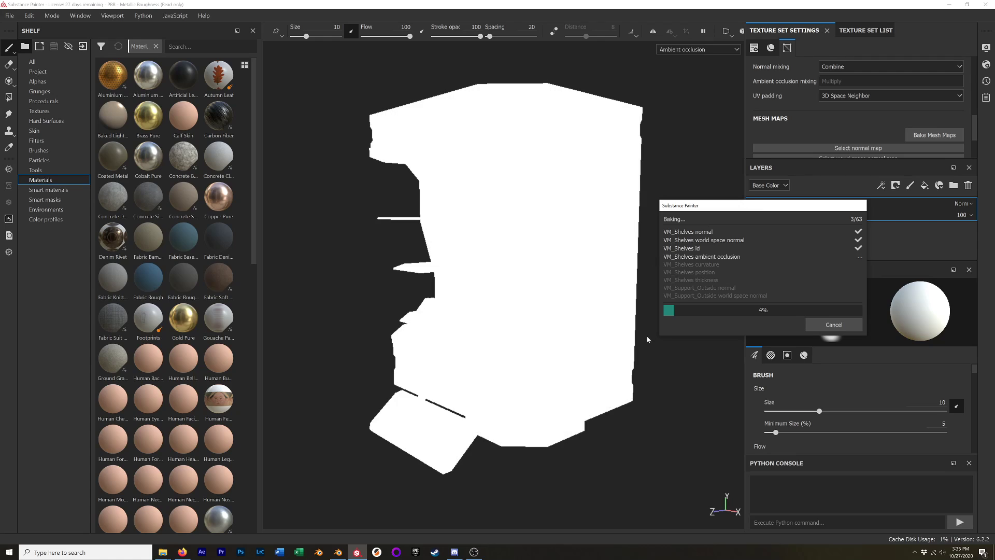
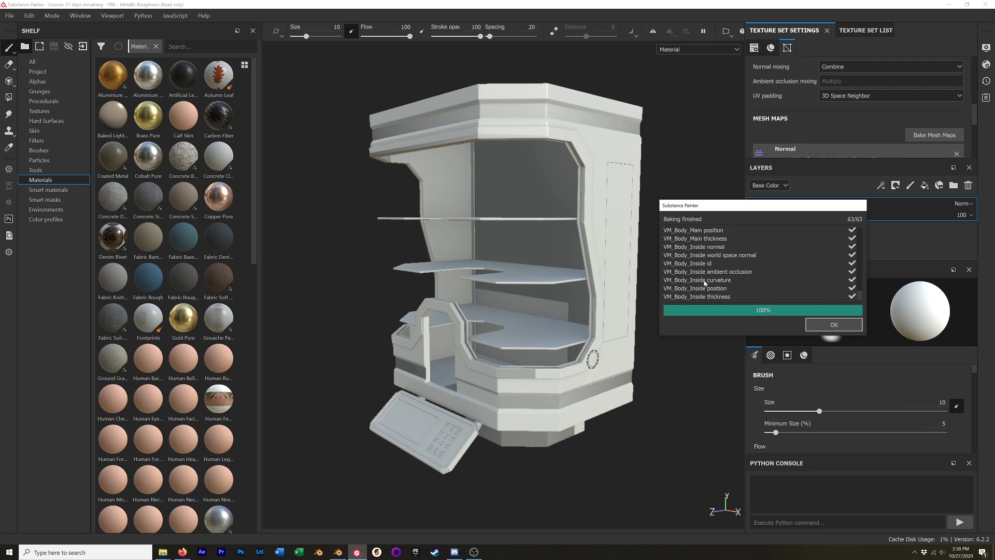
pyautogui.click(835, 325)
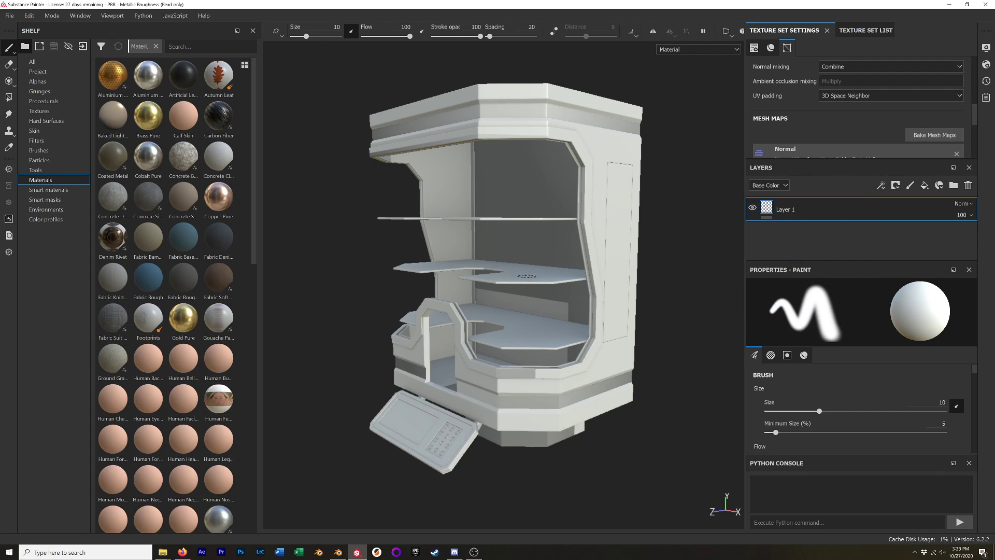
# Make VM_Body_Main the active texture set and delete its empty Layer 1.
pyautogui.keyDown('alt'); pyautogui.moveTo(537, 281); pyautogui.dragTo(515, 280); pyautogui.keyUp('alt')
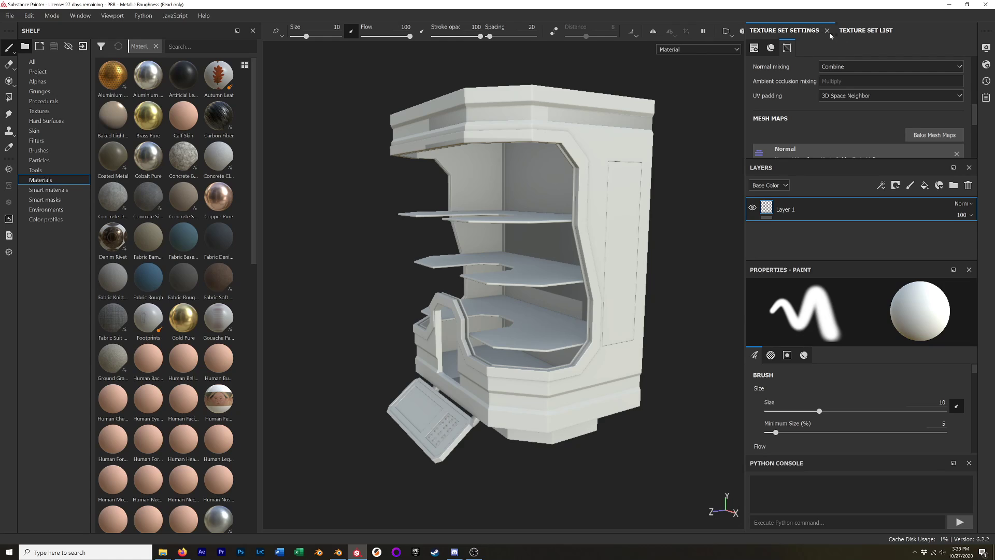
pyautogui.click(856, 31)
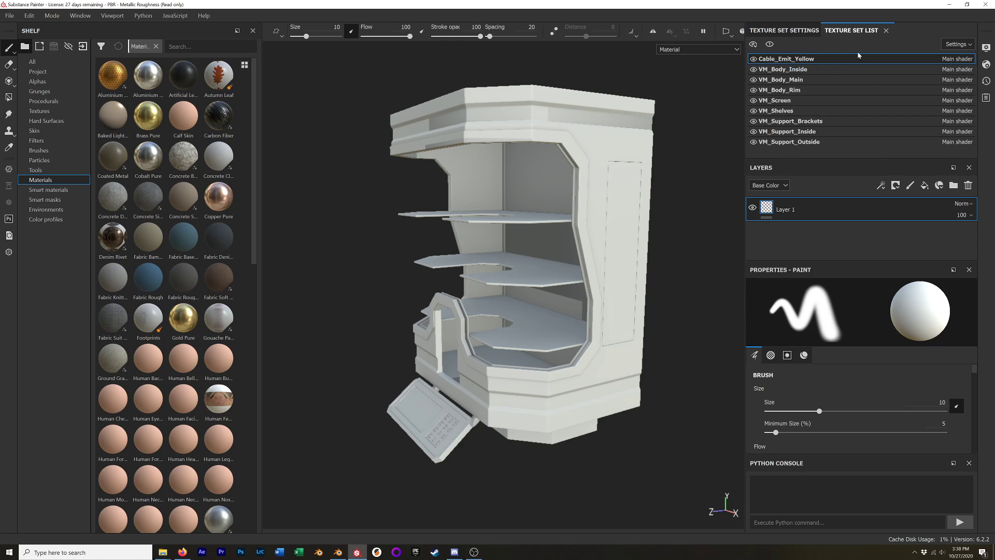
pyautogui.click(789, 82)
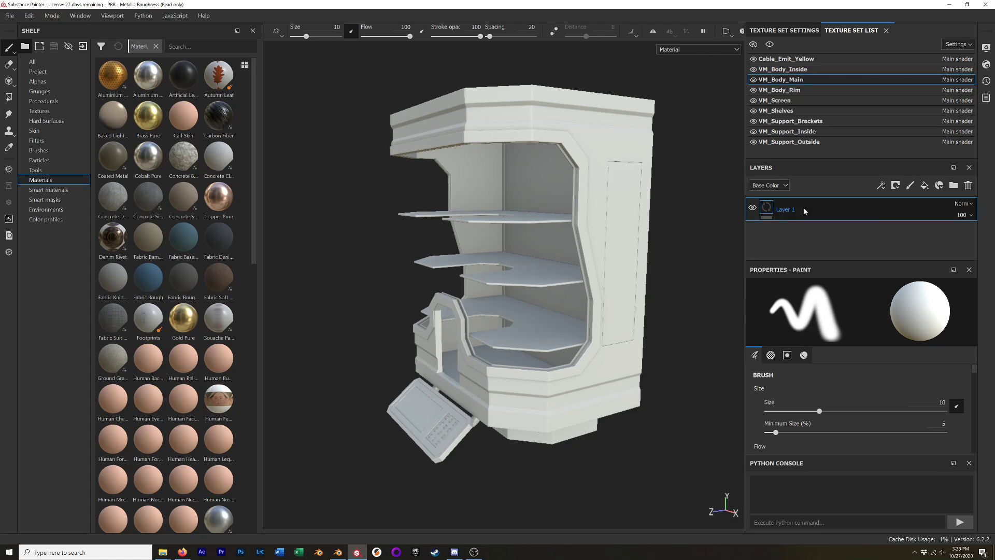
pyautogui.click(869, 209)
pyautogui.press('Delete')
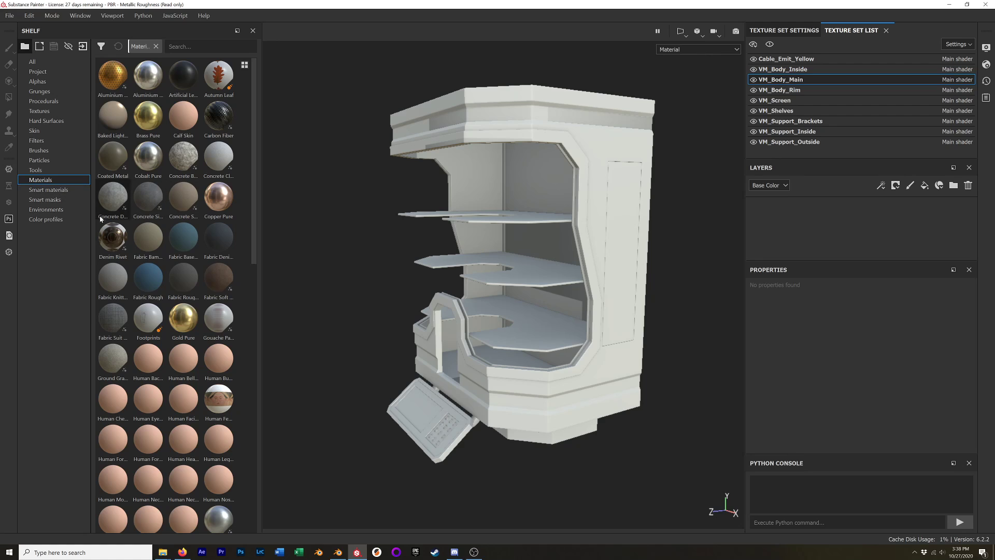
# Show the smart materials in the Shelf with large thumbnails.
pyautogui.scroll(-10, 187, 306)
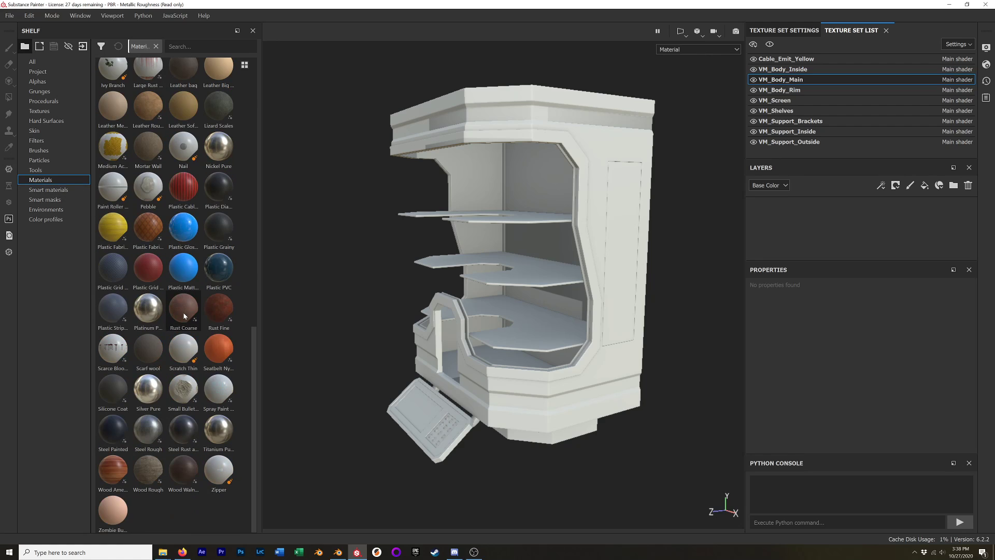
pyautogui.click(48, 189)
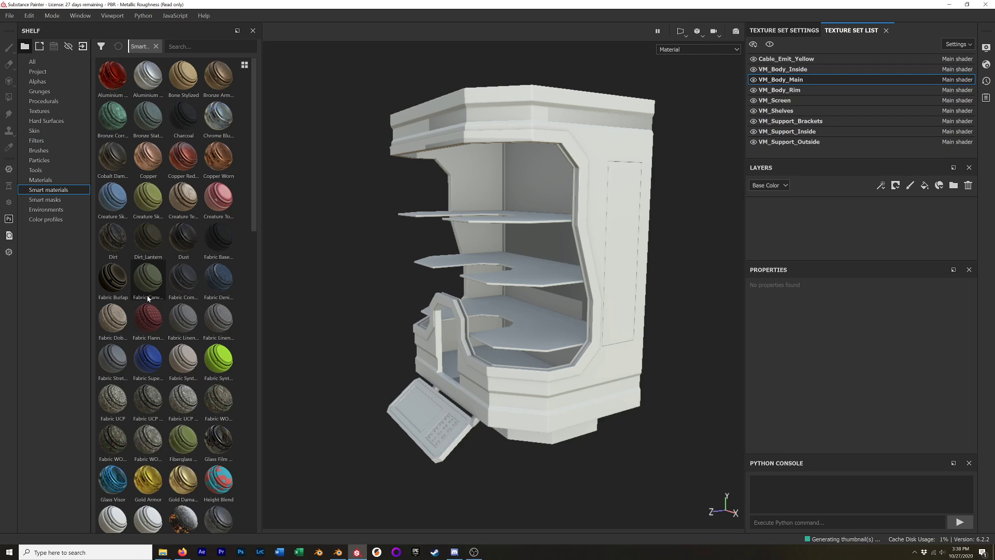
pyautogui.moveTo(149, 299)
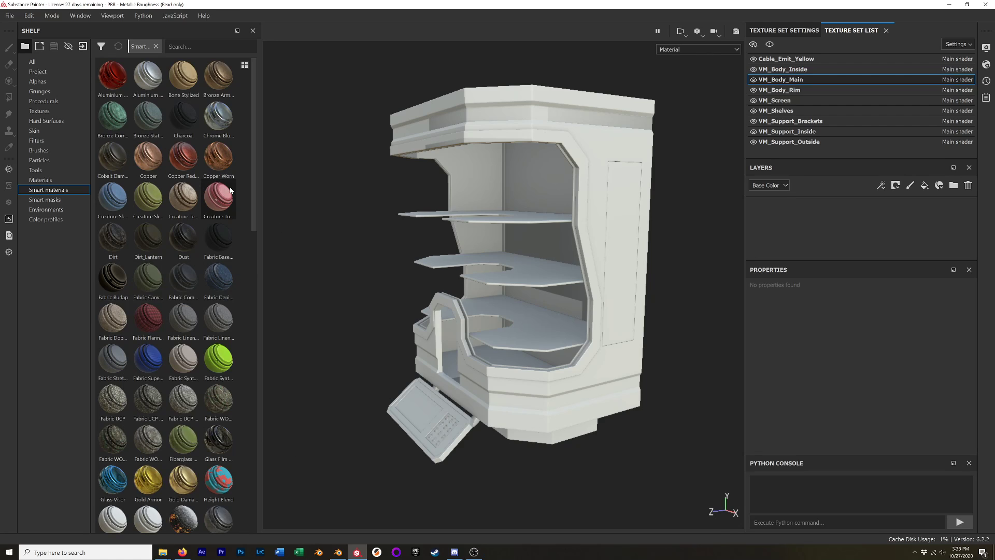
pyautogui.moveTo(230, 189)
pyautogui.moveTo(254, 180); pyautogui.dragTo(256, 263)
pyautogui.click(245, 64)
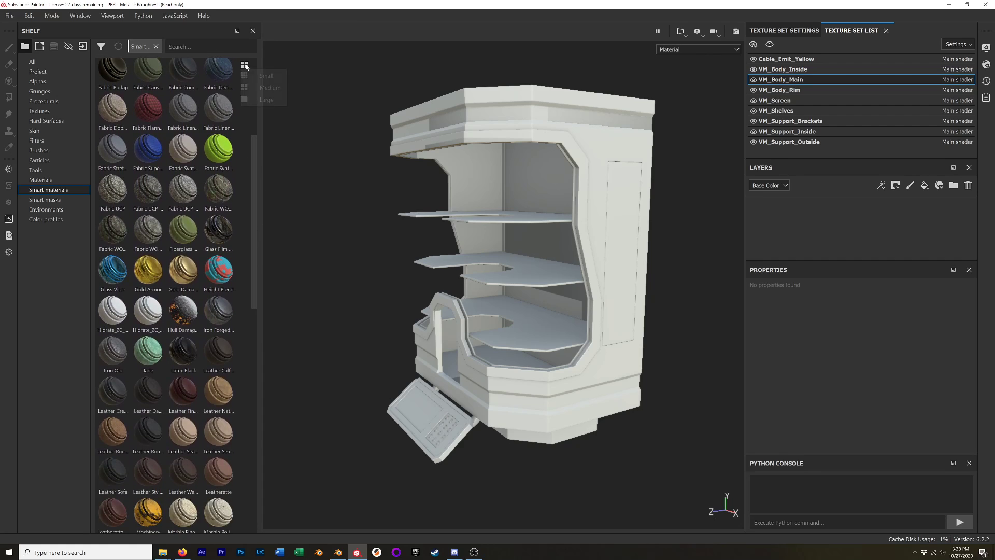
pyautogui.click(252, 99)
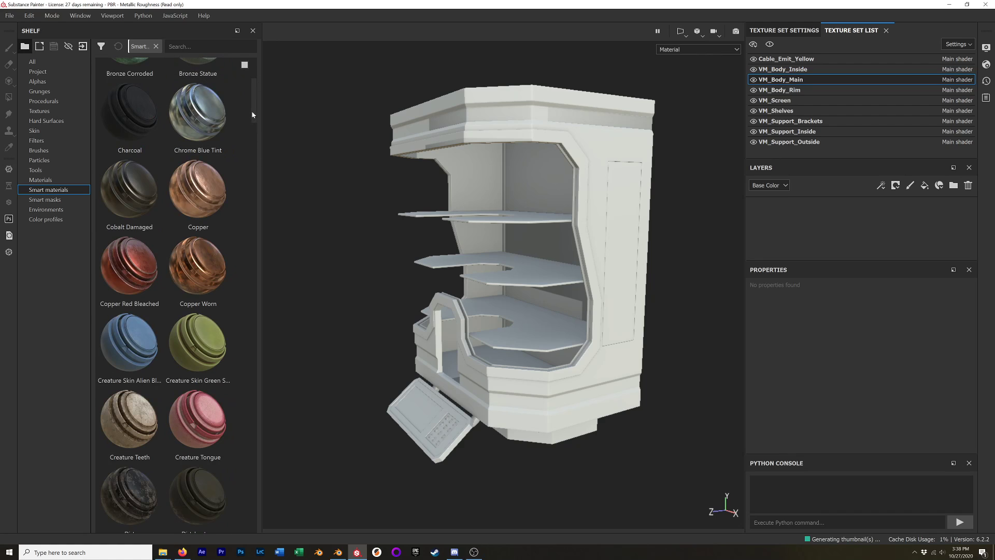
# Find the Steel Painted Chipped Dirty smart material and apply it to the vending machine's main body.
pyautogui.moveTo(254, 115); pyautogui.dragTo(237, 456)
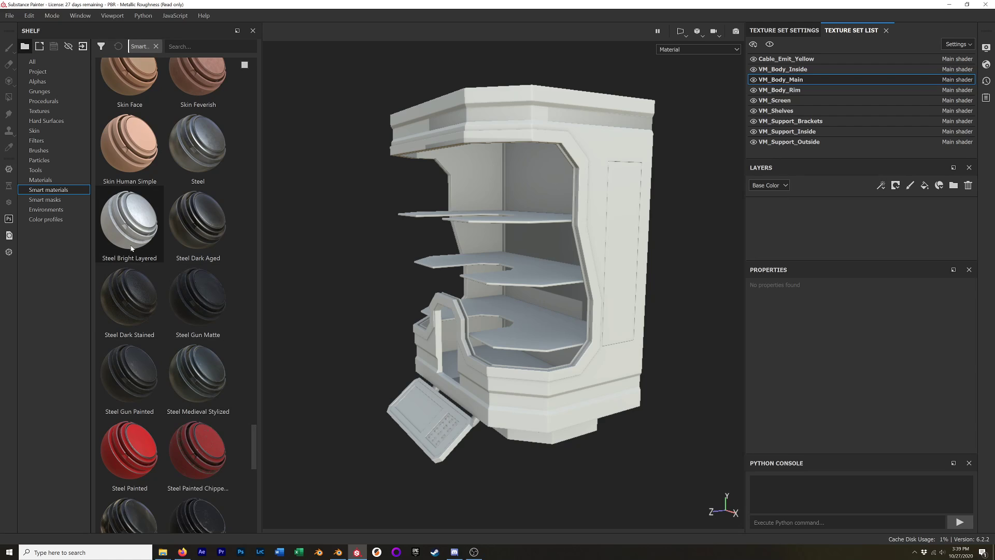
pyautogui.moveTo(131, 248)
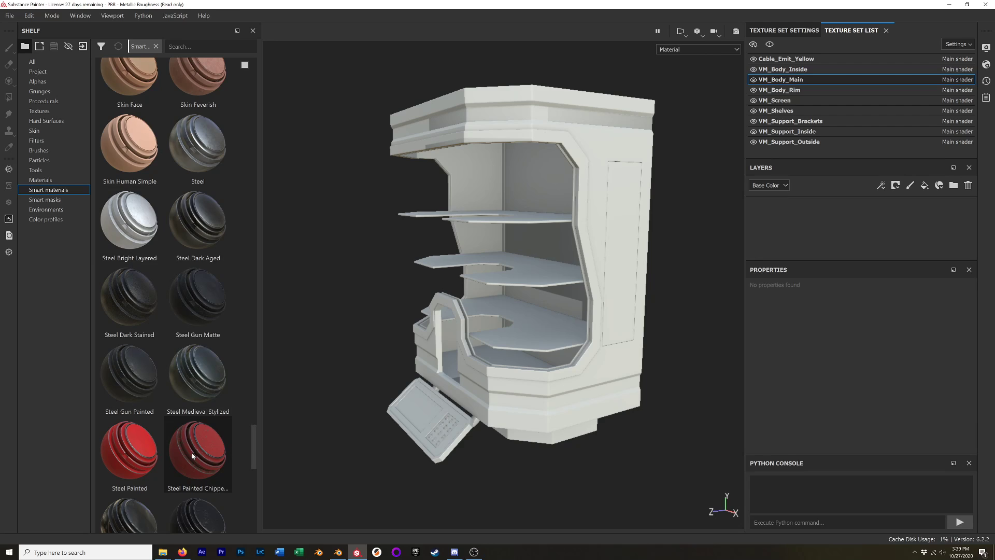
pyautogui.moveTo(192, 455)
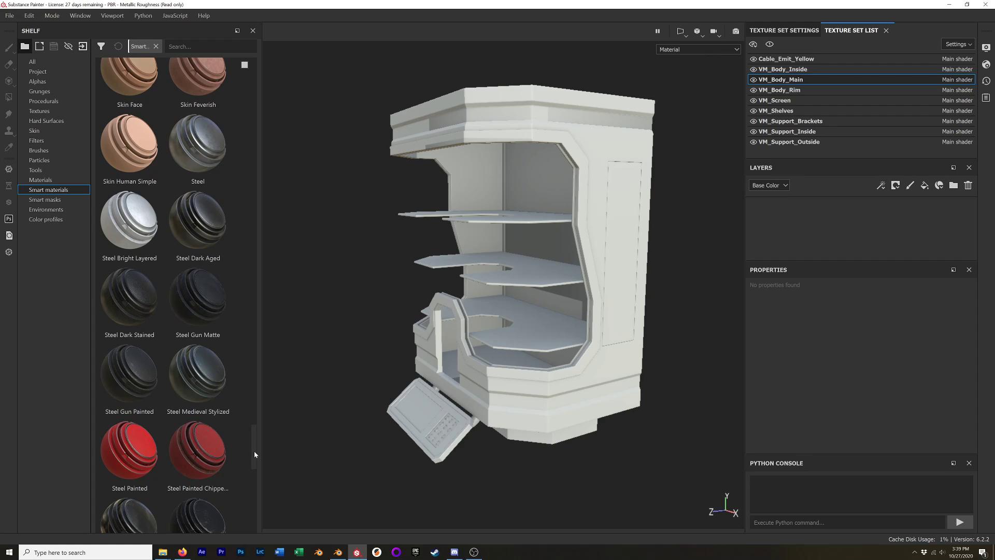
pyautogui.scroll(-5, 254, 455)
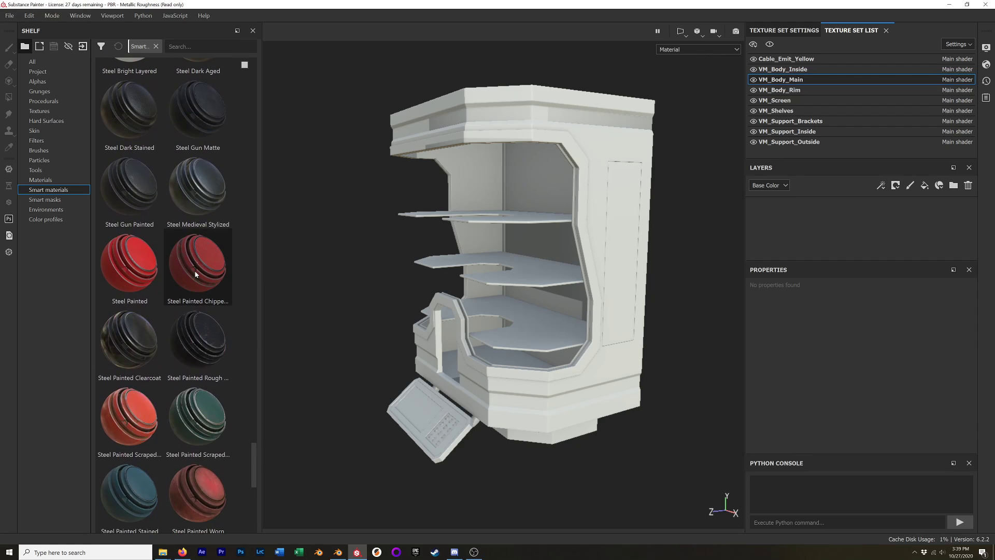
pyautogui.moveTo(196, 271)
pyautogui.mouseDown()
pyautogui.moveTo(445, 368)
pyautogui.moveTo(604, 375)
pyautogui.moveTo(616, 365)
pyautogui.moveTo(608, 118)
pyautogui.moveTo(589, 162)
pyautogui.moveTo(545, 192)
pyautogui.moveTo(478, 197)
pyautogui.moveTo(481, 212)
pyautogui.moveTo(508, 177)
pyautogui.moveTo(508, 319)
pyautogui.moveTo(557, 375)
pyautogui.moveTo(579, 383)
pyautogui.moveTo(606, 375)
pyautogui.moveTo(613, 350)
pyautogui.moveTo(598, 364)
pyautogui.moveTo(587, 358)
pyautogui.moveTo(602, 328)
pyautogui.moveTo(618, 141)
pyautogui.moveTo(488, 185)
pyautogui.moveTo(532, 181)
pyautogui.moveTo(535, 311)
pyautogui.moveTo(466, 422)
pyautogui.moveTo(468, 444)
pyautogui.moveTo(504, 444)
pyautogui.moveTo(437, 421)
pyautogui.moveTo(461, 427)
pyautogui.moveTo(469, 417)
pyautogui.moveTo(457, 417)
pyautogui.moveTo(455, 432)
pyautogui.moveTo(498, 423)
pyautogui.moveTo(548, 438)
pyautogui.moveTo(617, 358)
pyautogui.moveTo(615, 139)
pyautogui.moveTo(621, 148)
pyautogui.mouseUp()
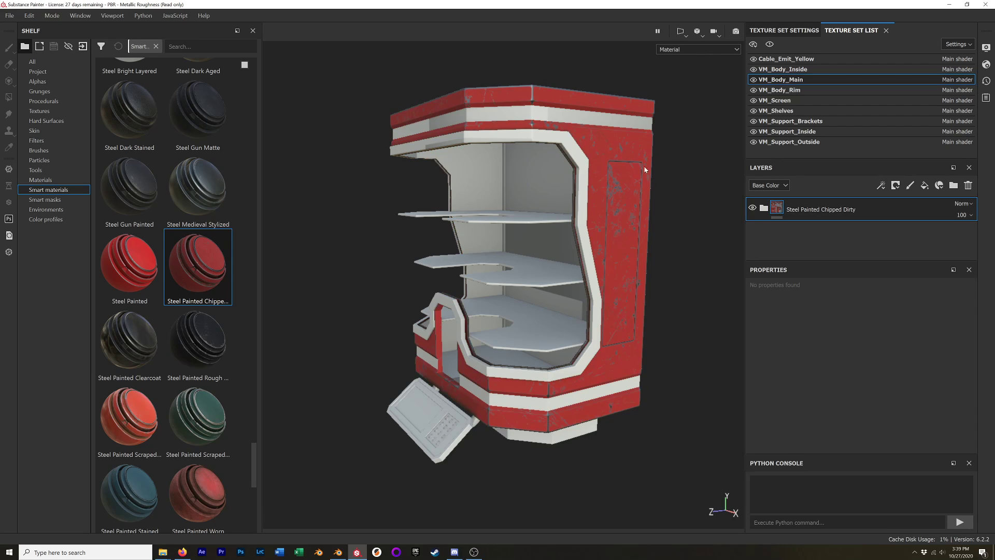
# Examine the chipped paint and edge wear on the machine's side panel and lower front from several angles.
pyautogui.keyDown('alt'); pyautogui.moveTo(644, 167); pyautogui.dragTo(575, 181); pyautogui.keyUp('alt')
pyautogui.scroll(-2, 670, 198)
pyautogui.scroll(5, 670, 198)
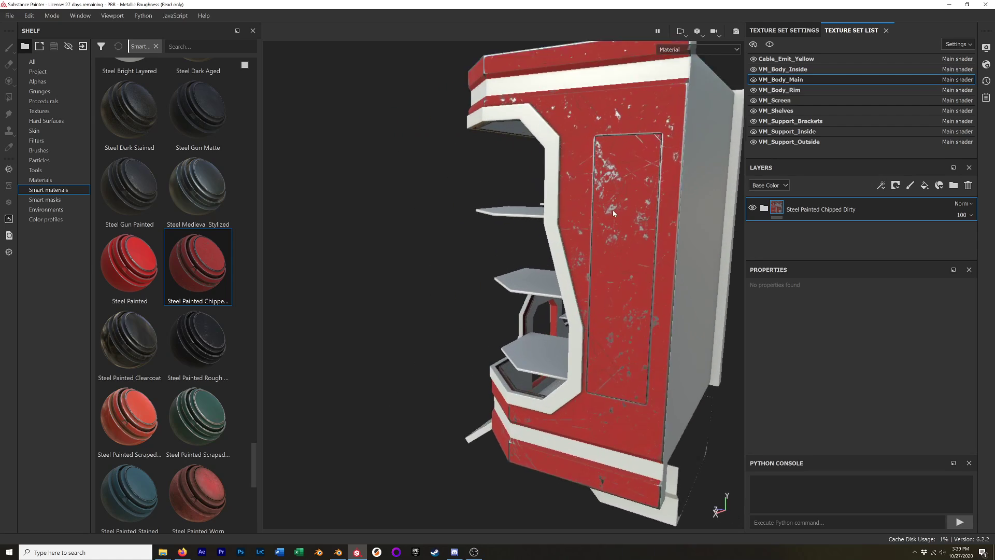
pyautogui.scroll(4, 587, 223)
pyautogui.scroll(-4, 587, 223)
pyautogui.keyDown('alt'); pyautogui.moveTo(595, 226); pyautogui.dragTo(550, 274); pyautogui.keyUp('alt')
pyautogui.scroll(-3, 609, 272)
pyautogui.scroll(-2, 551, 363)
pyautogui.scroll(6, 540, 460)
pyautogui.keyDown('alt'); pyautogui.moveTo(544, 475); pyautogui.dragTo(540, 409, button='middle'); pyautogui.keyUp('alt')
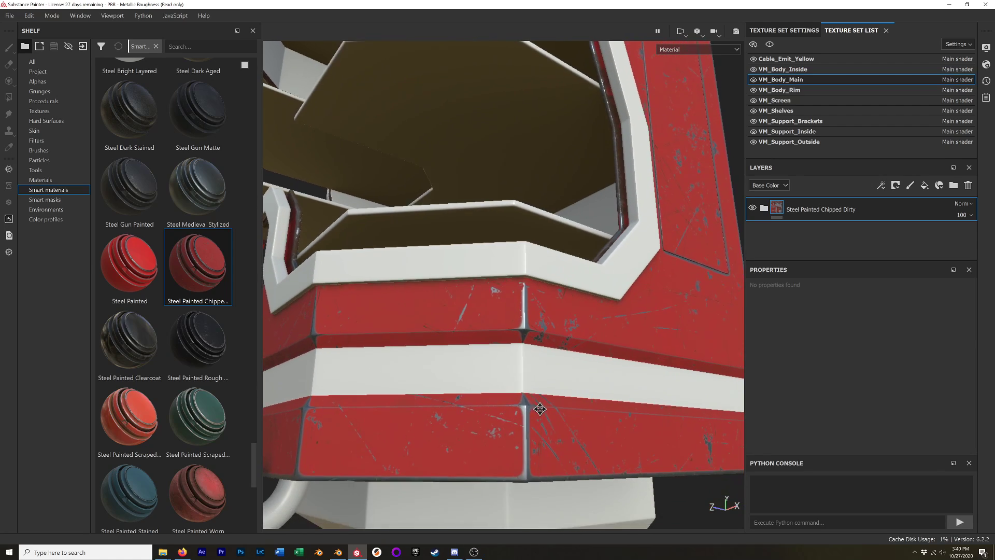
pyautogui.keyDown('alt'); pyautogui.moveTo(540, 409); pyautogui.dragTo(415, 371); pyautogui.keyUp('alt')
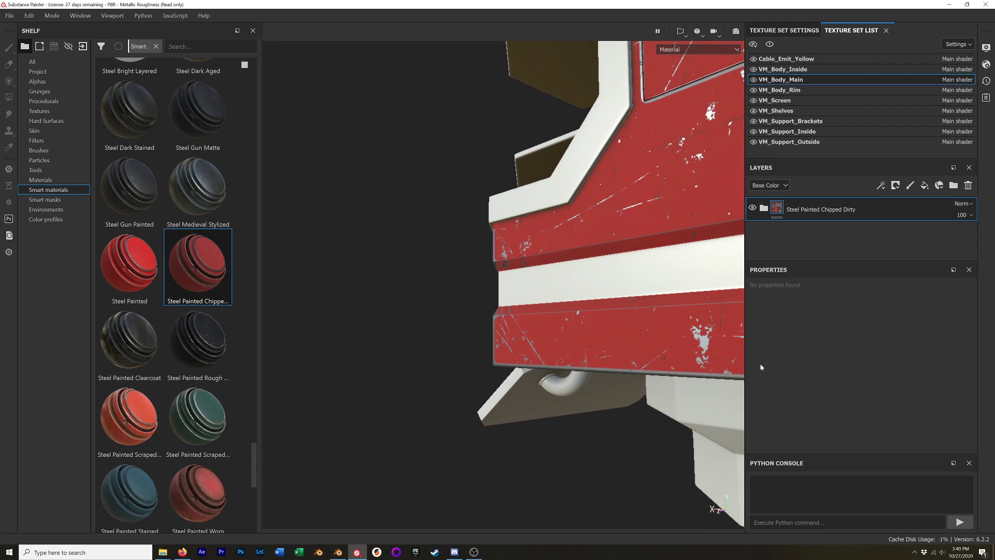
pyautogui.moveTo(697, 349)
pyautogui.keyDown('alt'); pyautogui.mouseDown()
pyautogui.moveTo(689, 345)
pyautogui.moveTo(695, 357)
pyautogui.moveTo(692, 347)
pyautogui.mouseUp(); pyautogui.keyUp('alt')
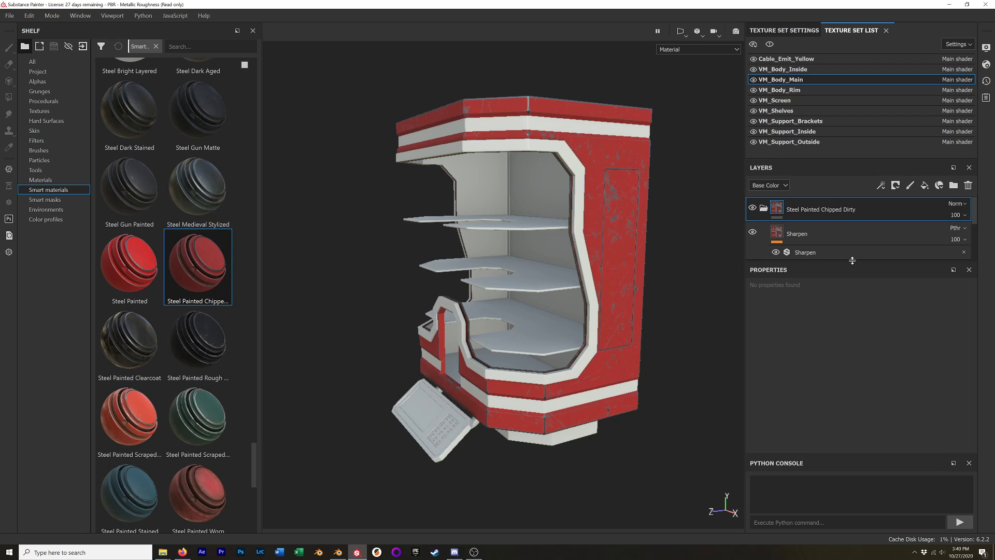
# Enlarge the layer stack to show all layers of the Steel Painted Chipped Dirty folder and change the Paint layer's base color to magenta.
pyautogui.moveTo(850, 158); pyautogui.dragTo(851, 141)
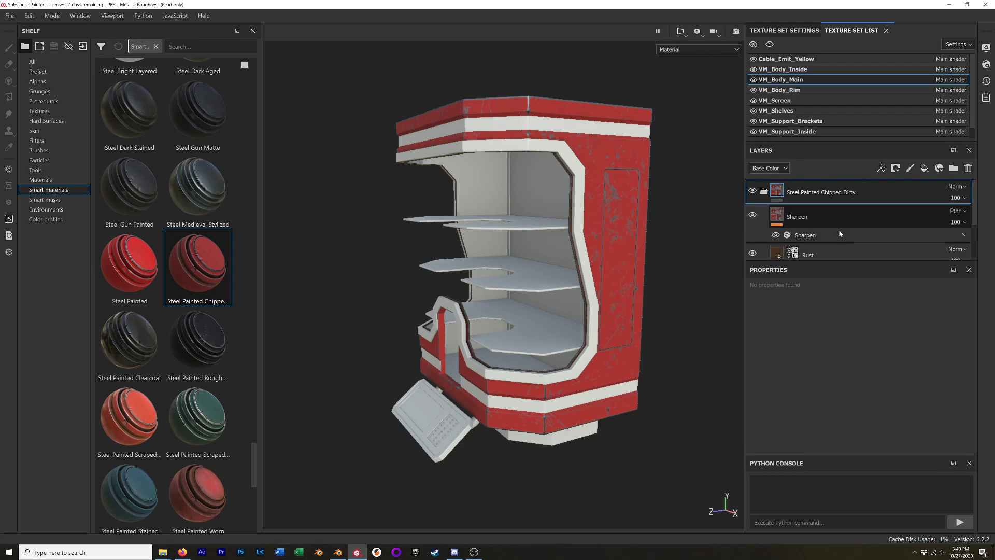
pyautogui.moveTo(846, 259); pyautogui.dragTo(837, 377)
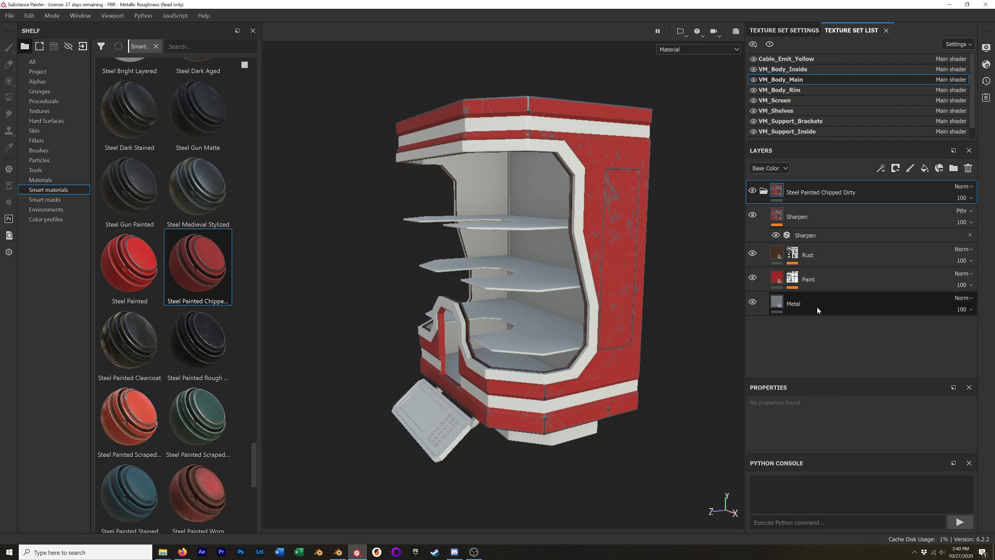
pyautogui.click(824, 281)
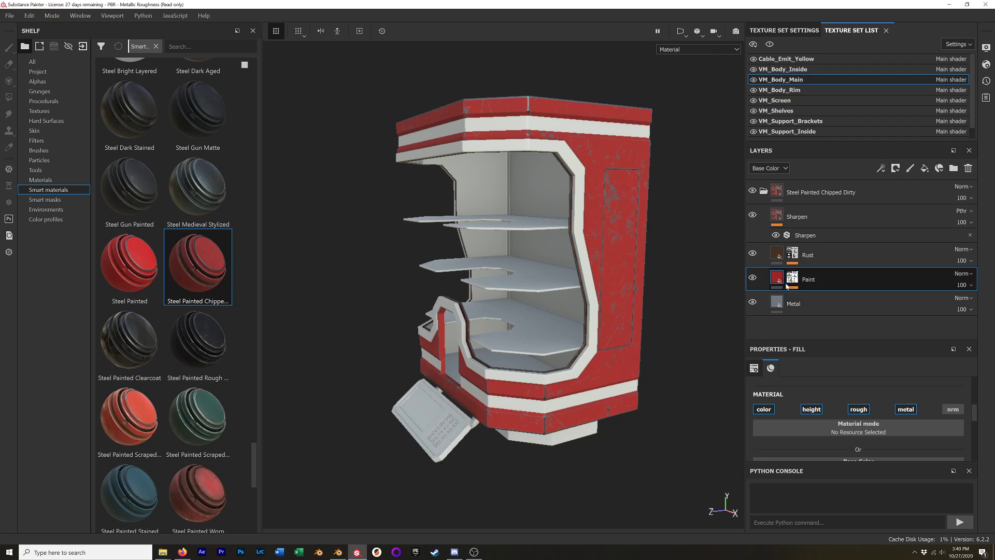
pyautogui.scroll(-2, 806, 394)
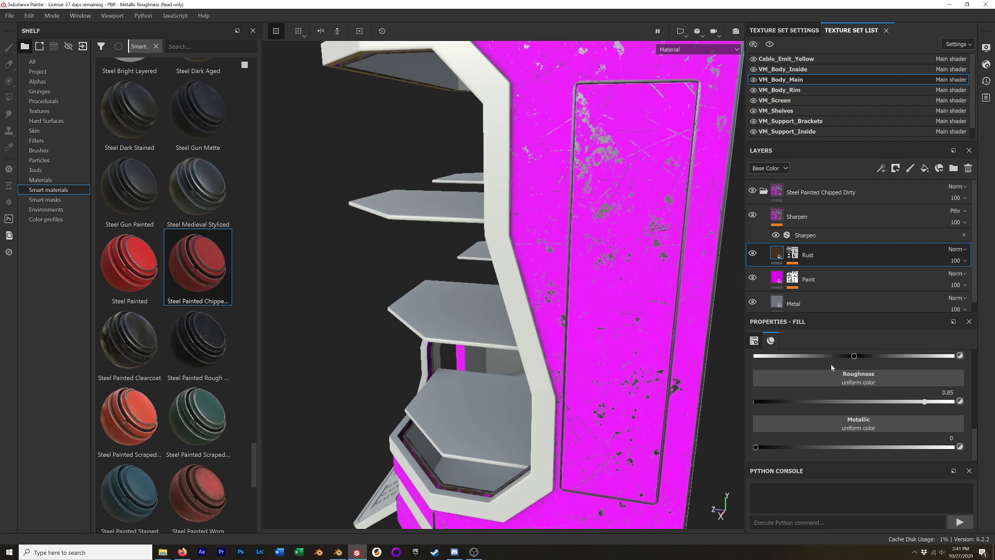
# Widen the scratches in the Rust layer's mask generator and set the Paint layer's scratch masking to 0.82.
pyautogui.click(793, 254)
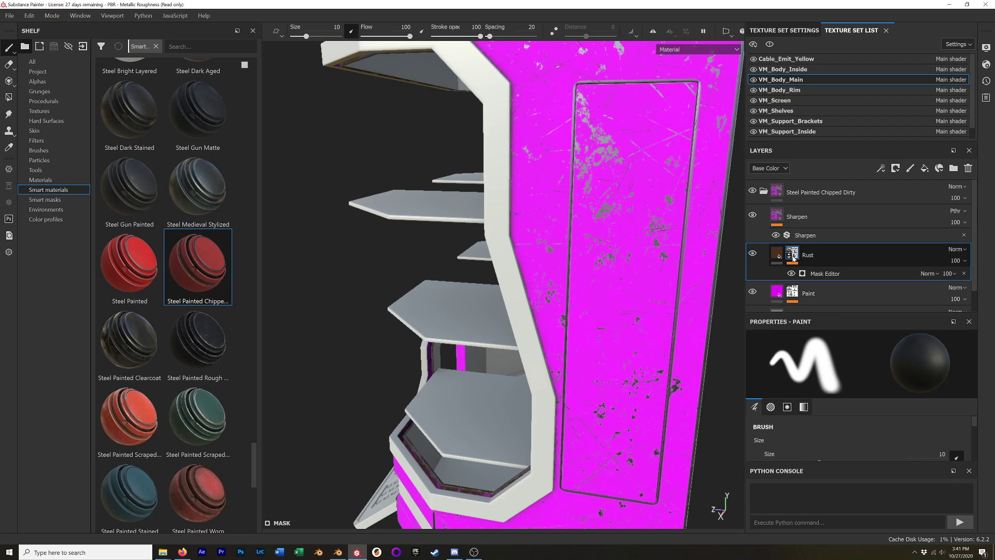
pyautogui.scroll(-1, 808, 254)
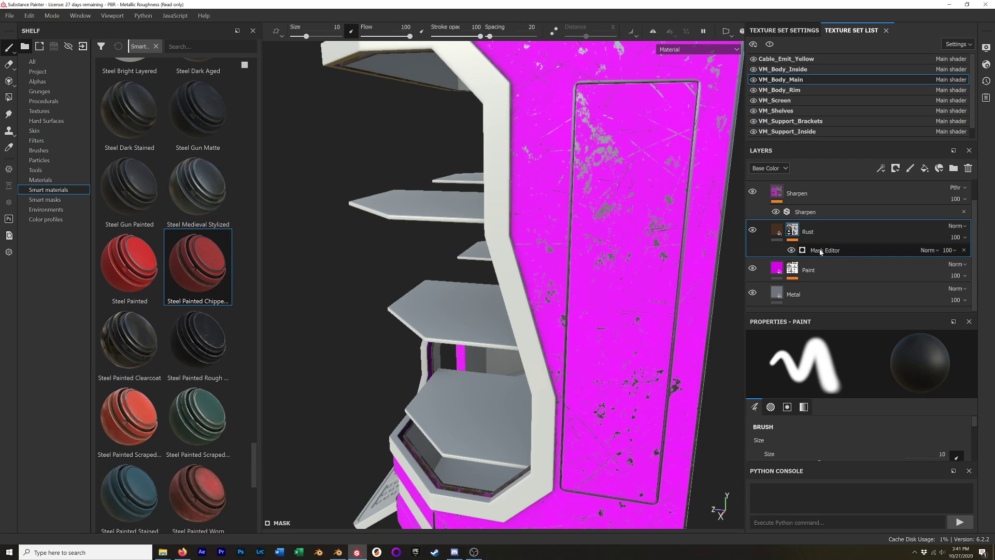
pyautogui.click(780, 253)
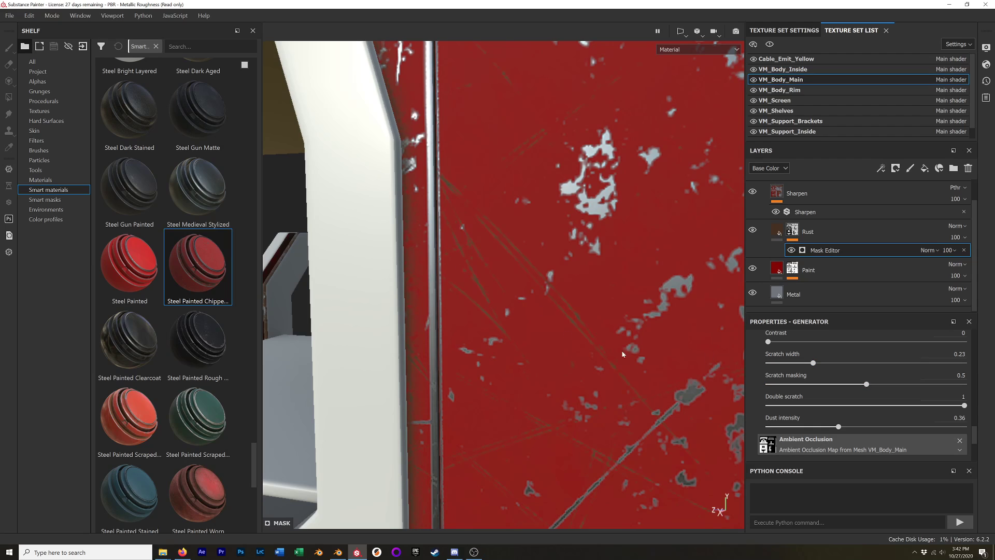
pyautogui.moveTo(813, 362); pyautogui.dragTo(917, 363)
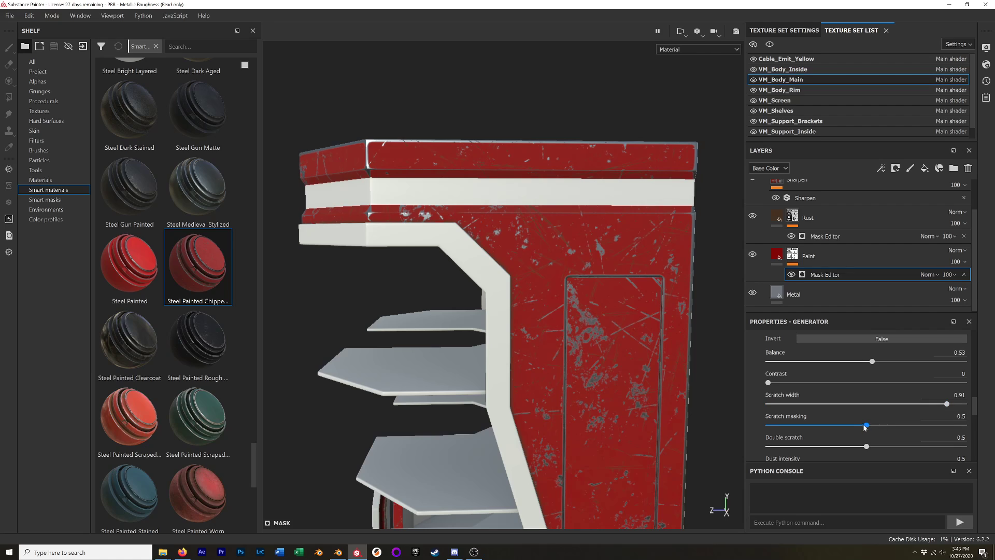
pyautogui.moveTo(865, 426); pyautogui.dragTo(814, 427)
pyautogui.moveTo(814, 425); pyautogui.dragTo(916, 424)
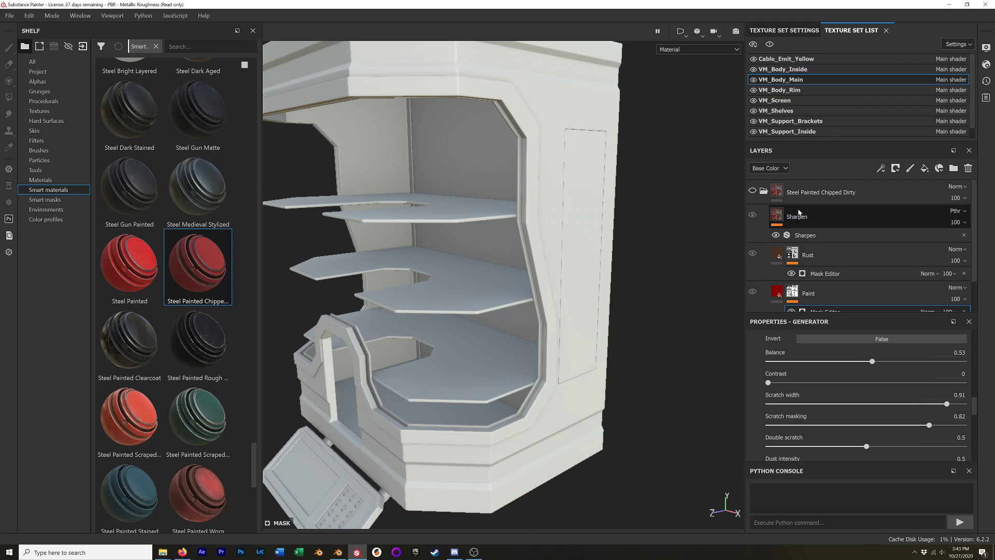
# Collapse the Steel Painted Chipped Dirty folder and hide both it and the Steel Painted Scraped Dirty folder.
pyautogui.click(763, 192)
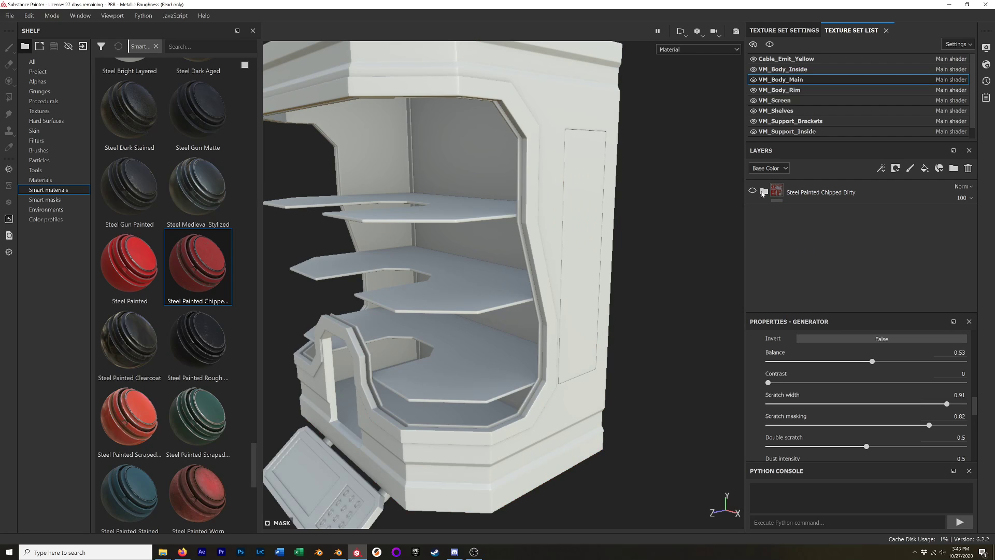
pyautogui.click(753, 191)
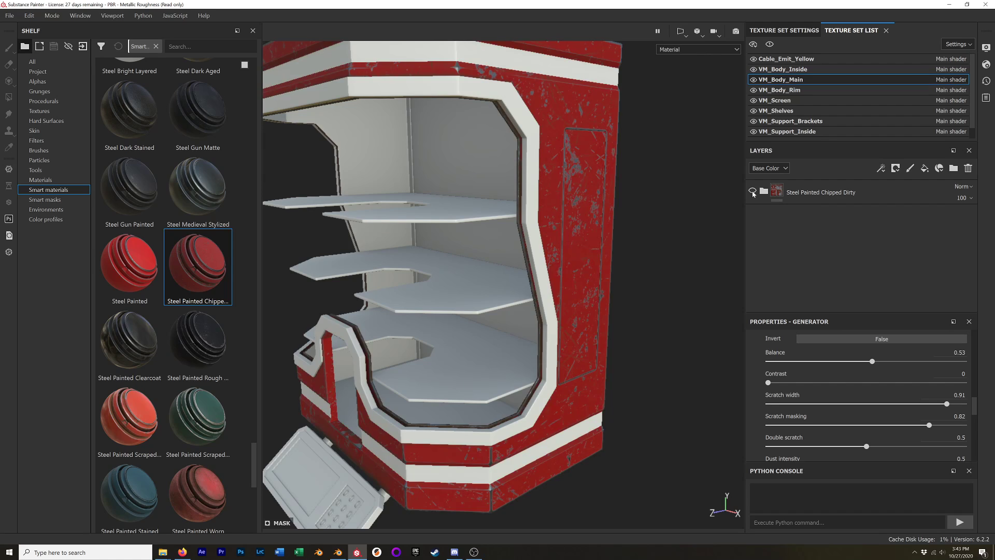
pyautogui.click(753, 192)
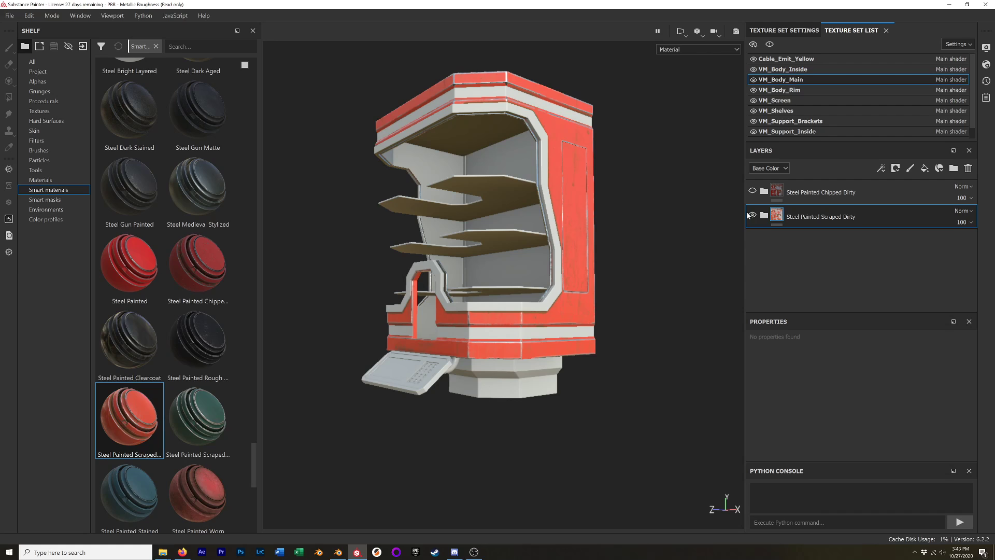
pyautogui.click(752, 216)
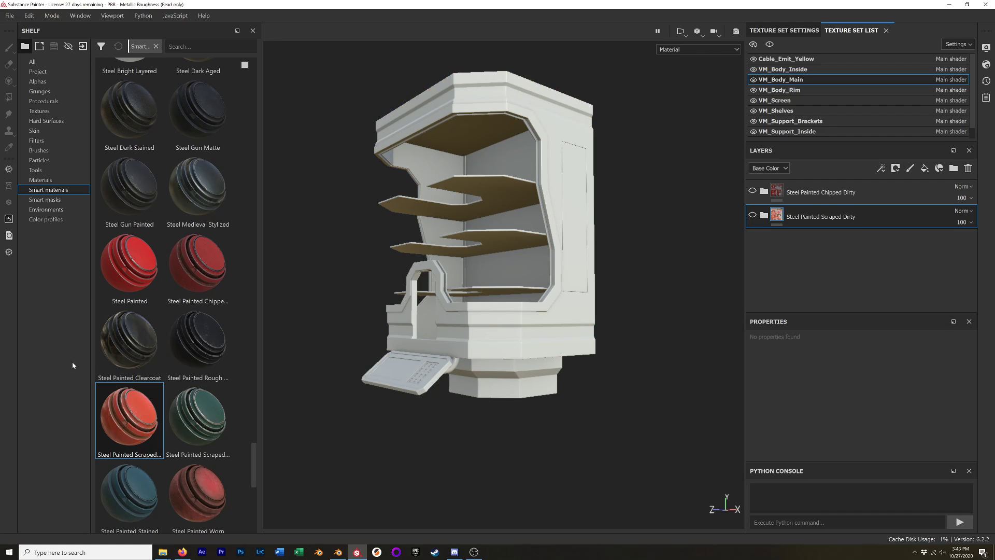
# Find the Wood Ship Hull Nordic smart material and add it beneath the Steel Painted Scraped Dirty folder on the main body.
pyautogui.scroll(3, 164, 366)
pyautogui.scroll(-10, 164, 366)
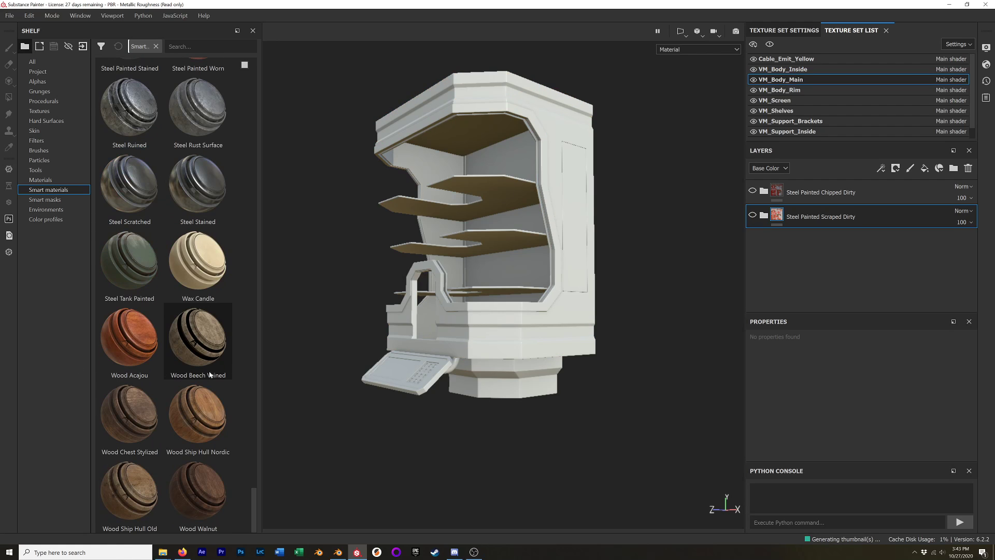
pyautogui.moveTo(203, 415); pyautogui.dragTo(788, 271)
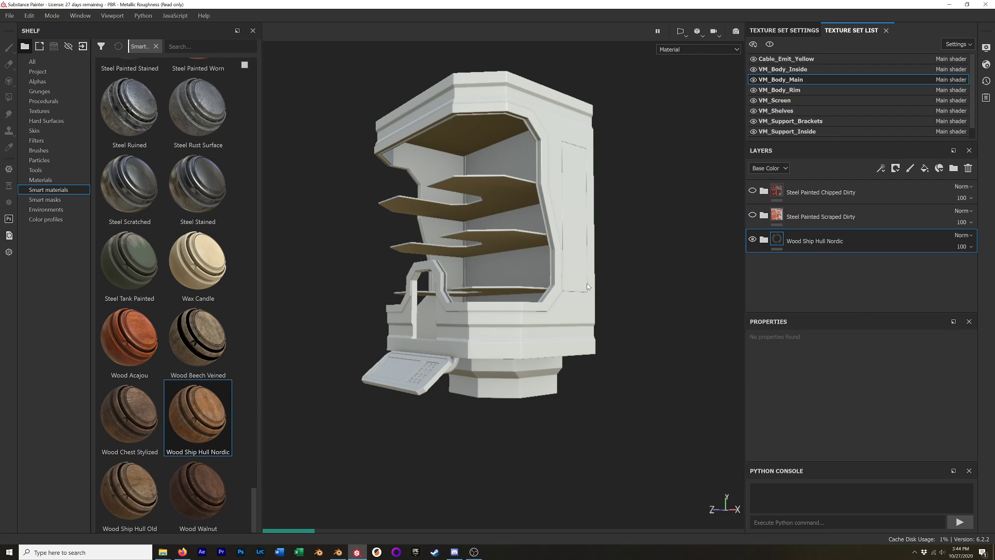
pyautogui.keyDown('alt'); pyautogui.moveTo(593, 197); pyautogui.dragTo(524, 228); pyautogui.keyUp('alt')
pyautogui.scroll(5, 544, 259)
# Expand the Wood Ship Hull Nordic folder and set the Wood Rough layer's UV scale to 2.
pyautogui.click(764, 240)
pyautogui.scroll(-5, 876, 260)
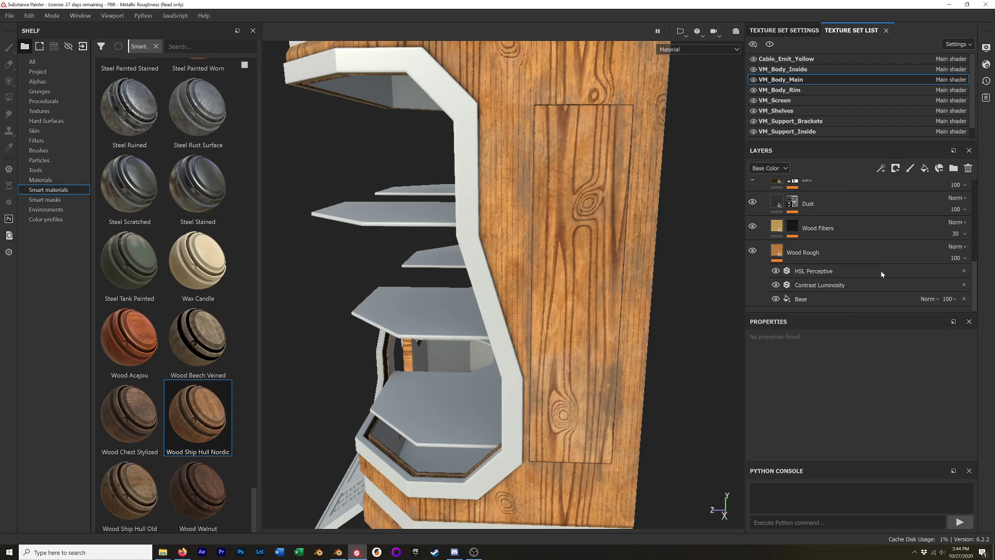
pyautogui.click(864, 255)
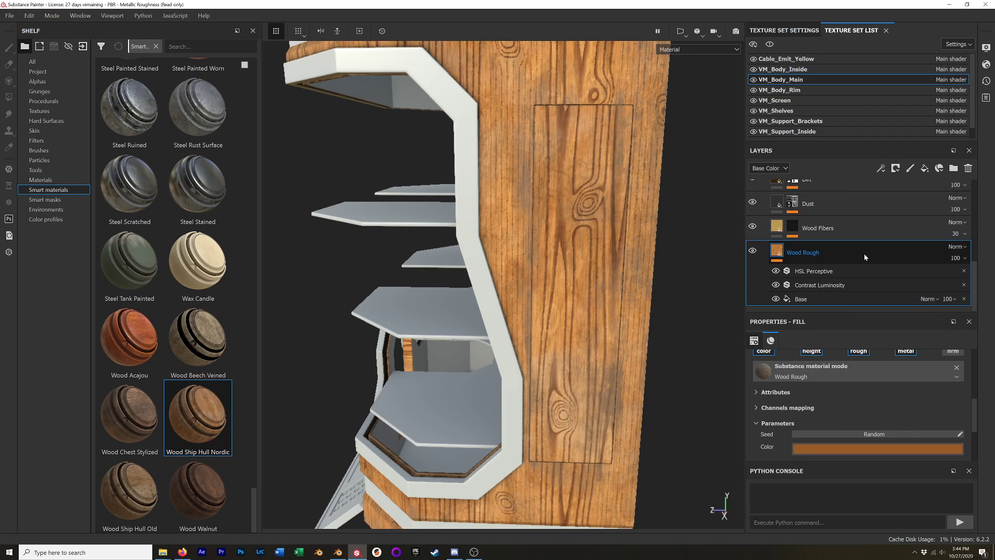
pyautogui.click(850, 299)
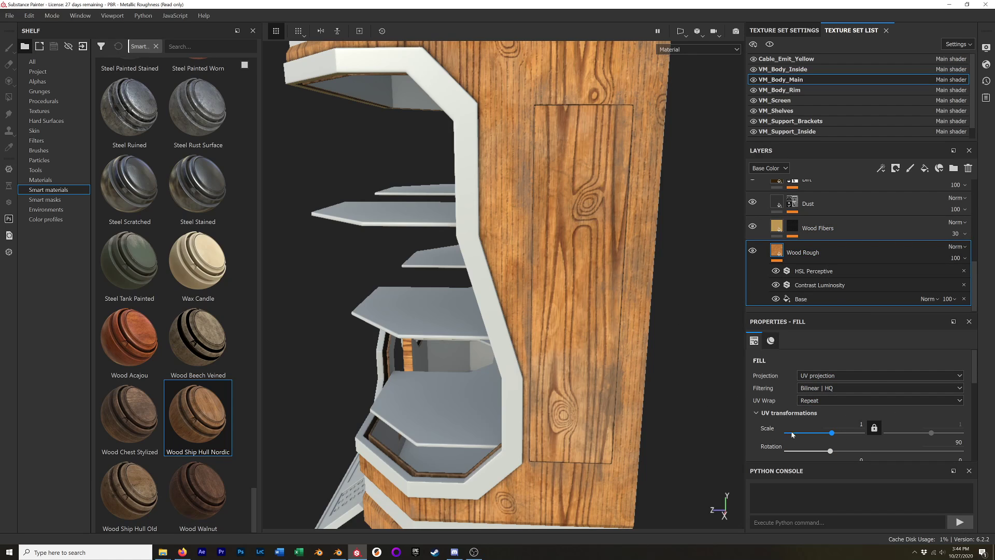
pyautogui.click(861, 424)
pyautogui.write('2')
pyautogui.press('Return')
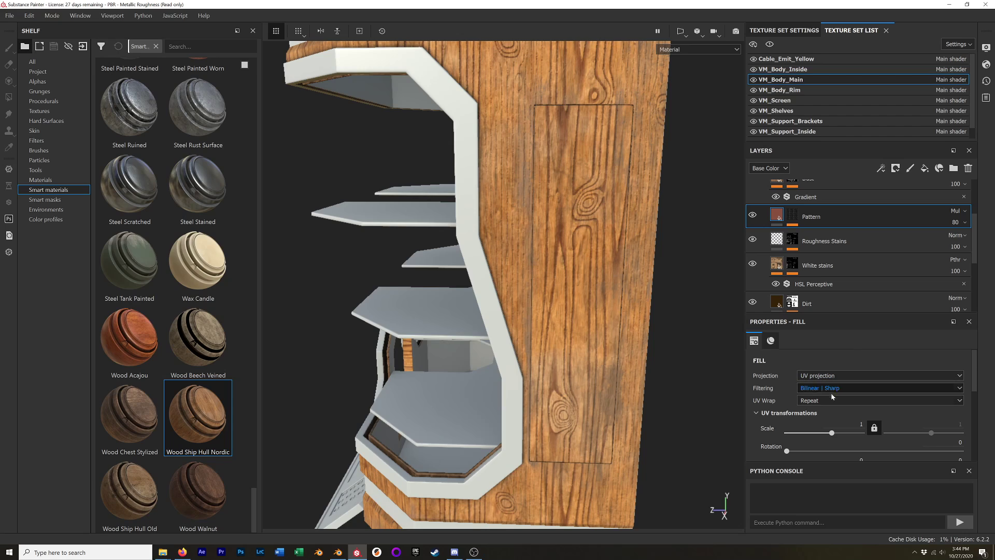
# Set the UV scale of the Pattern layer and of the Dust layer above it to 3.
pyautogui.click(861, 424)
pyautogui.write('3')
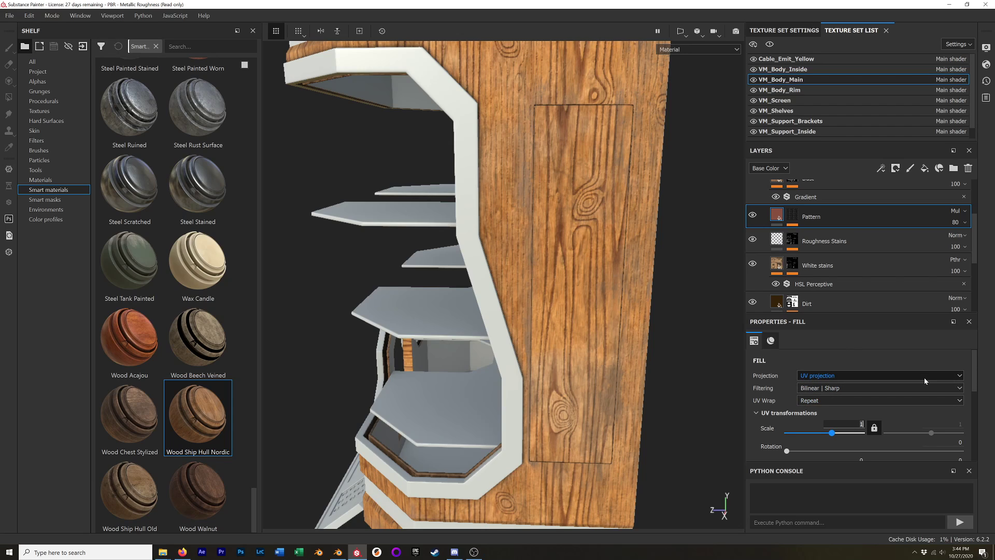
pyautogui.press('Return')
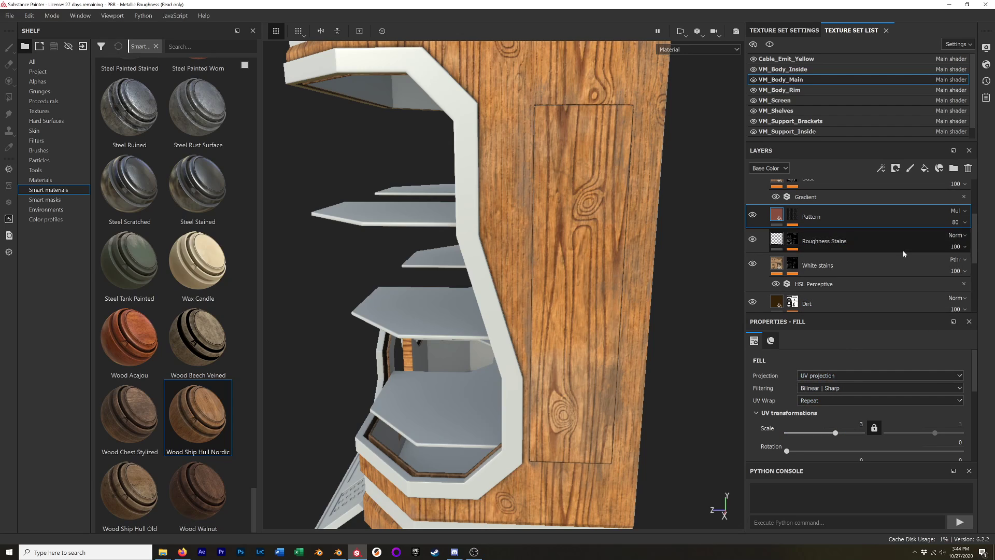
pyautogui.scroll(1, 903, 254)
pyautogui.click(856, 217)
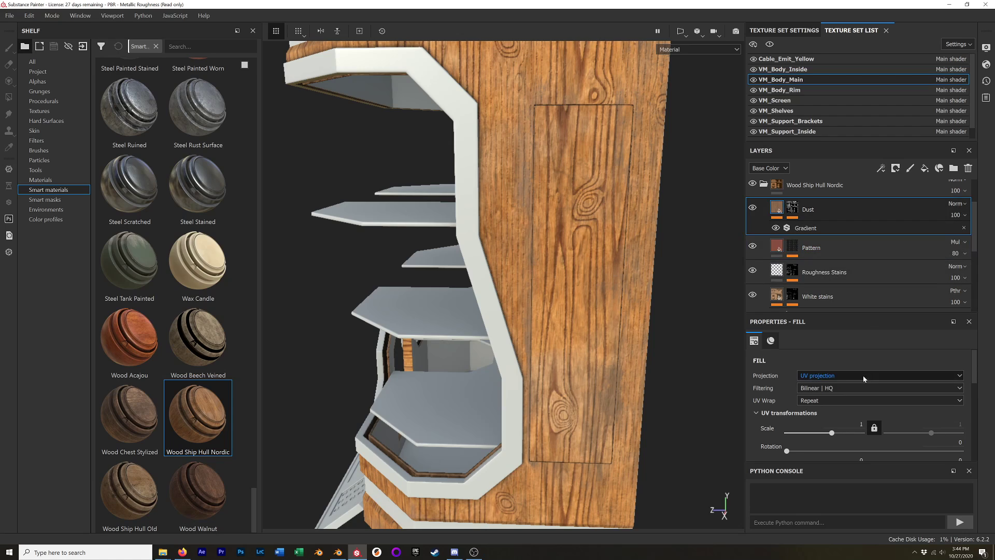
pyautogui.click(862, 424)
pyautogui.write('3')
pyautogui.press('Return')
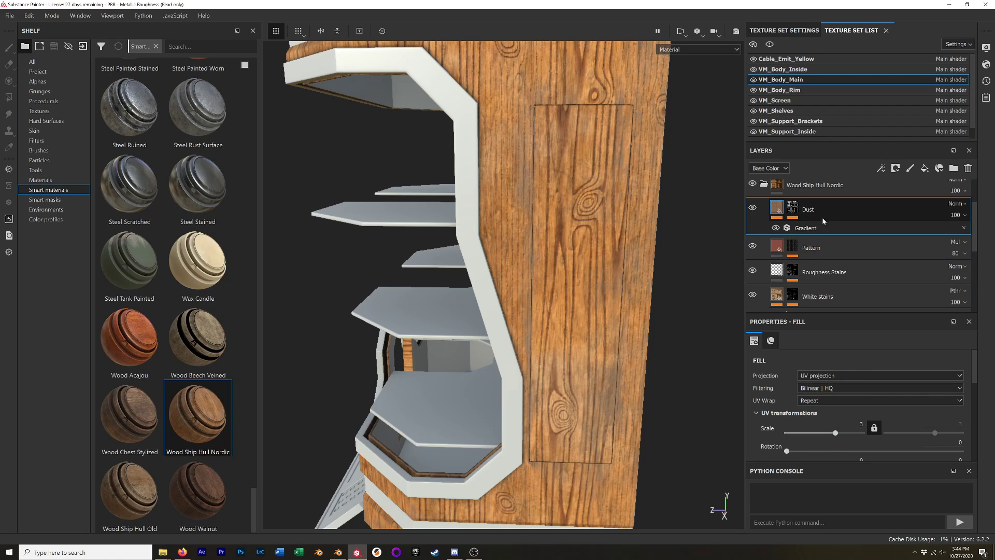
# Look at the settings of the Wood Rough layer's Contrast Luminosity and HSL Perceptive filters.
pyautogui.scroll(1, 824, 217)
pyautogui.scroll(-4, 843, 233)
pyautogui.click(850, 284)
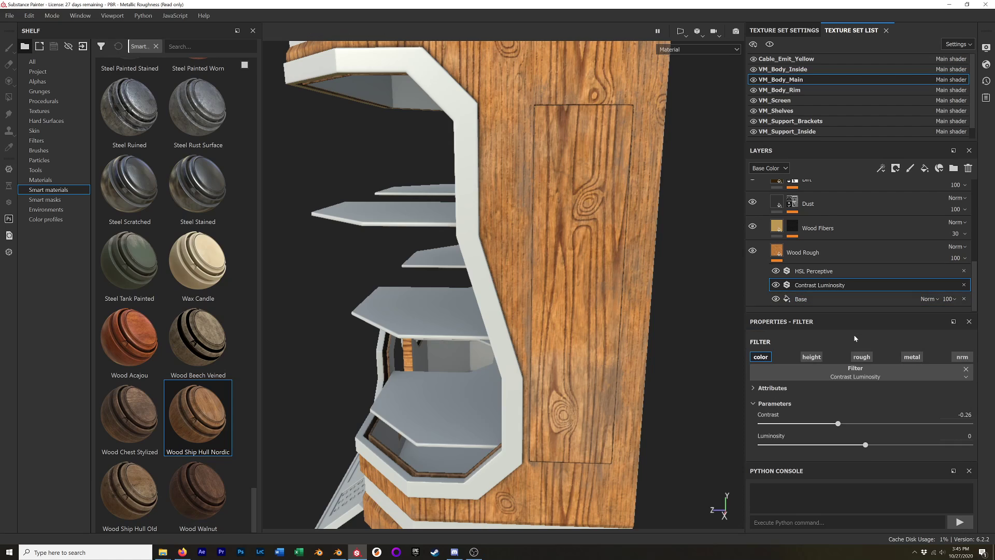
pyautogui.click(824, 272)
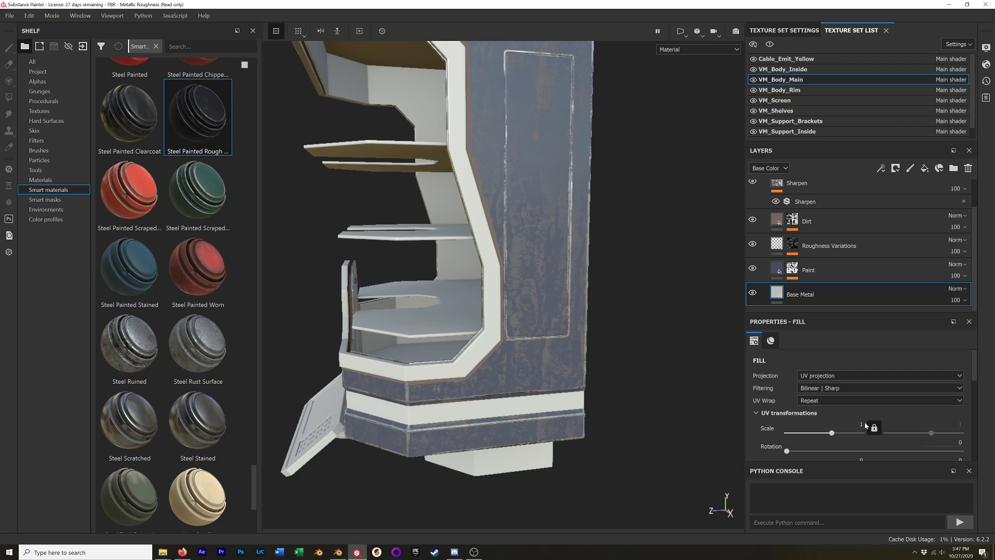
# Set the UV scale of the main body's Base Metal layer to 3.
pyautogui.click(861, 424)
pyautogui.write('3')
pyautogui.press('Return')
# Open the UV scale of the Paint and Roughness Variations layers for editing and select the Dirt layer.
pyautogui.click(814, 269)
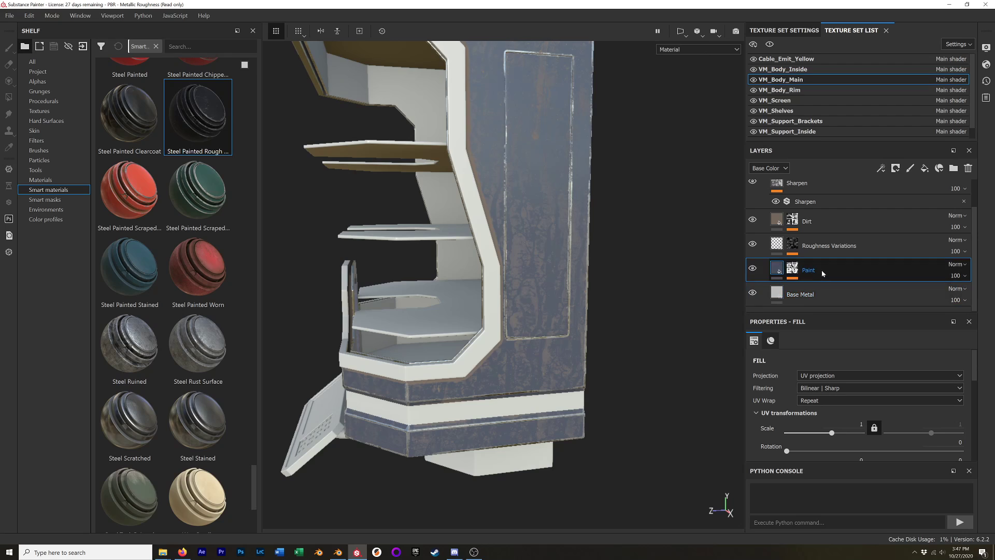
pyautogui.click(861, 424)
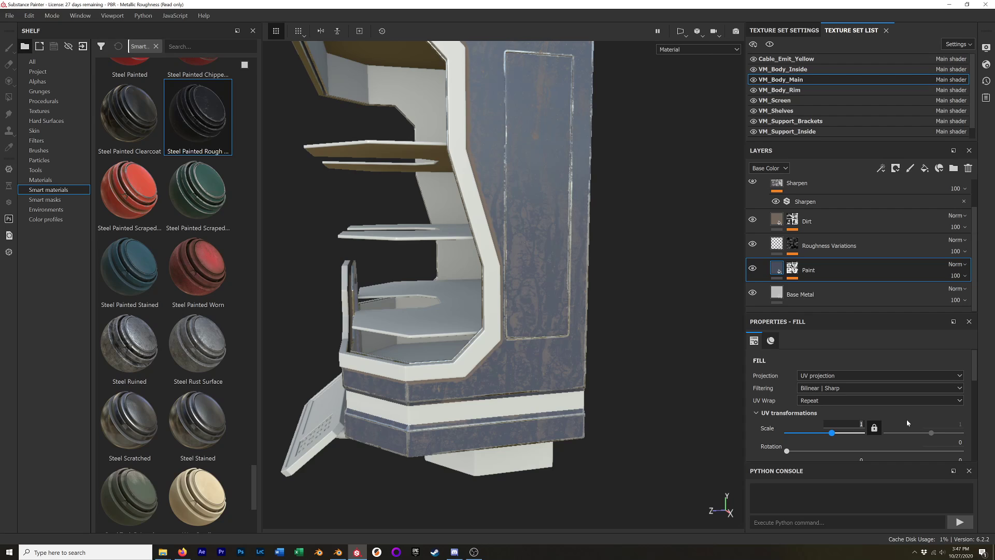
pyautogui.click(878, 242)
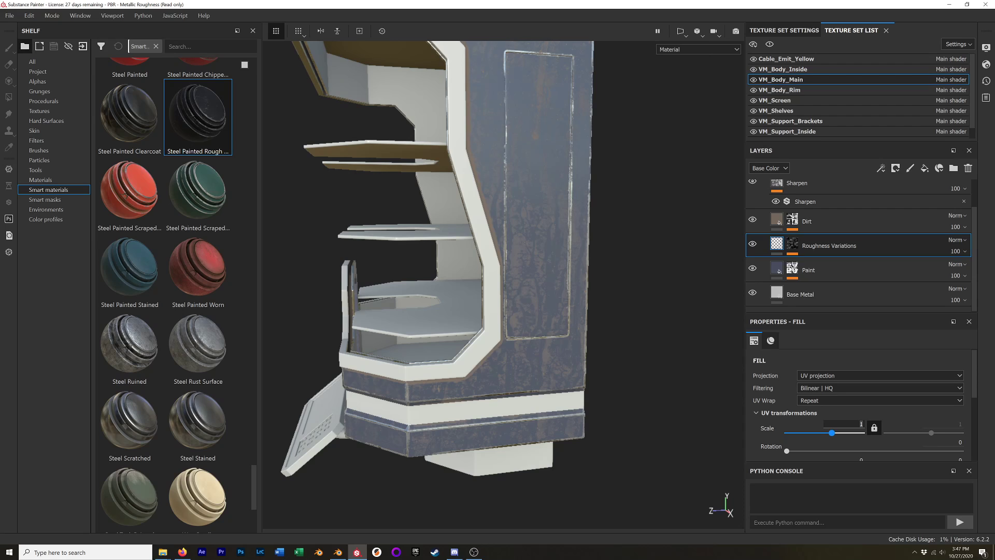
pyautogui.click(837, 228)
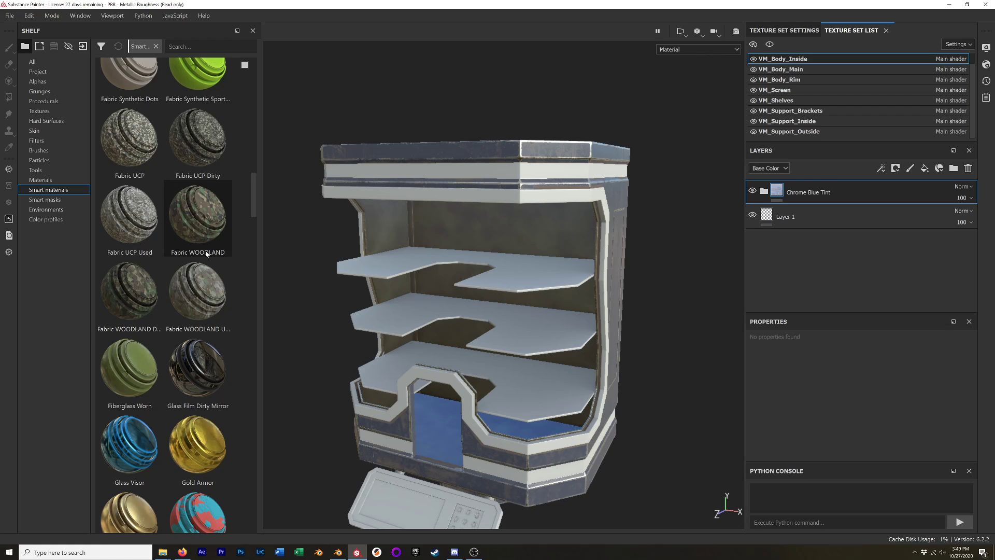
# Find the Glass Visor smart material, apply it to the vending machine's shelves and view them from several angles.
pyautogui.scroll(-3, 223, 246)
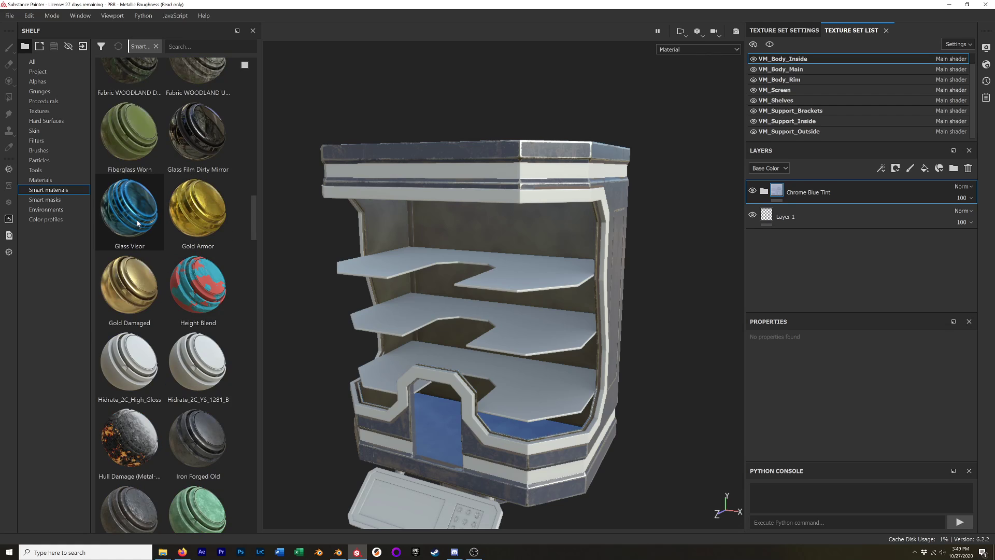
pyautogui.moveTo(138, 224); pyautogui.dragTo(521, 279)
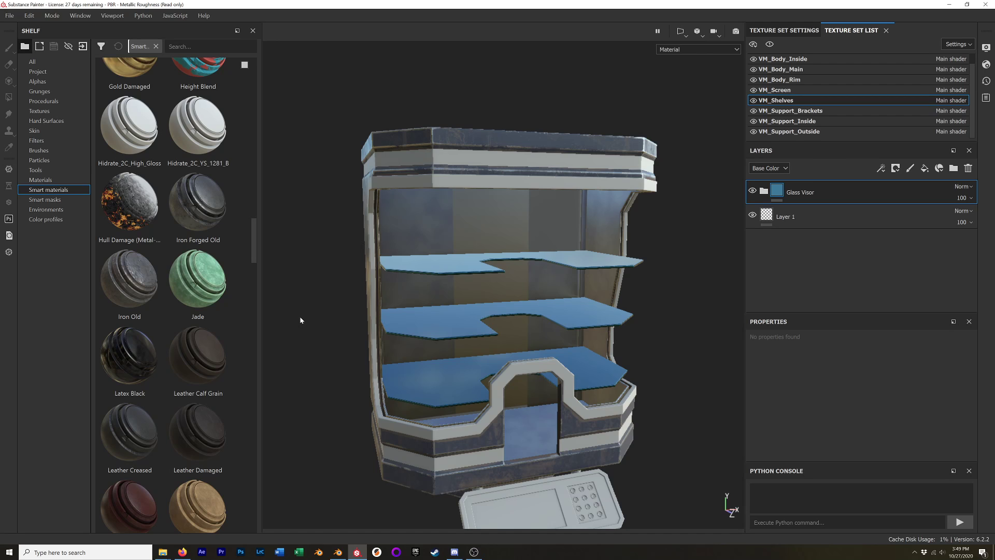
pyautogui.keyDown('alt'); pyautogui.moveTo(578, 373); pyautogui.dragTo(662, 161); pyautogui.keyUp('alt')
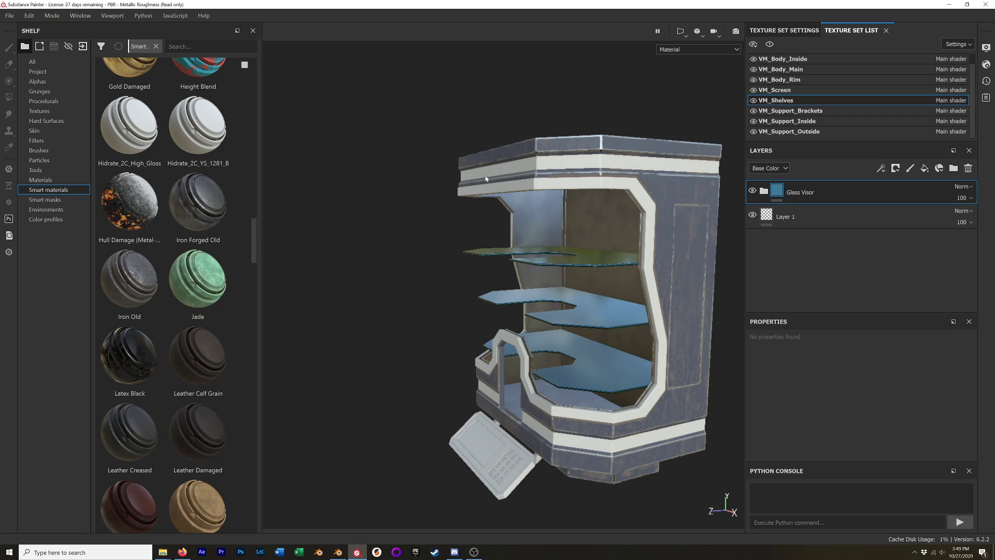
pyautogui.keyDown('alt'); pyautogui.moveTo(720, 169); pyautogui.dragTo(809, 173); pyautogui.keyUp('alt')
# Find the Steel Painted Chipped Dirty smart material and apply it to the vending machine's body rim.
pyautogui.scroll(-20, 191, 307)
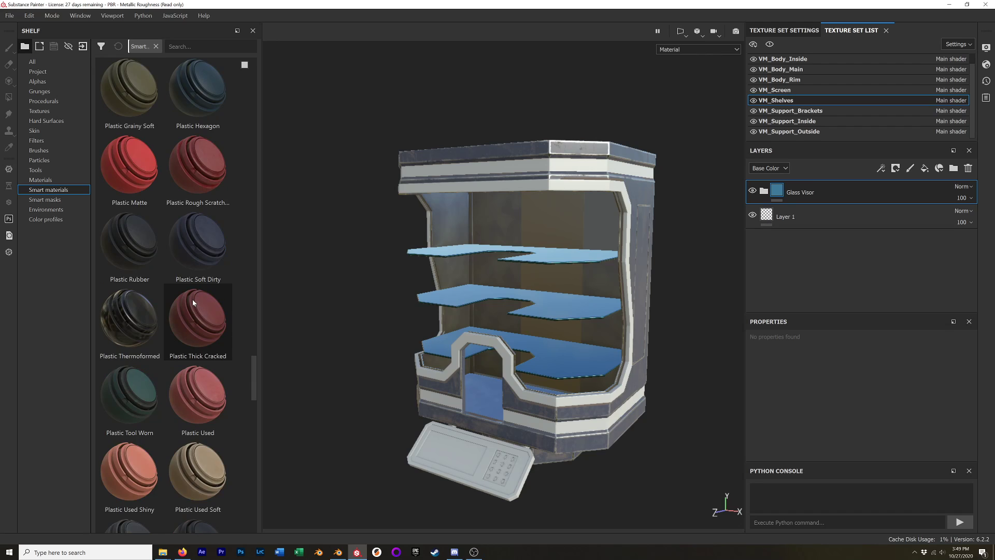
pyautogui.moveTo(193, 303)
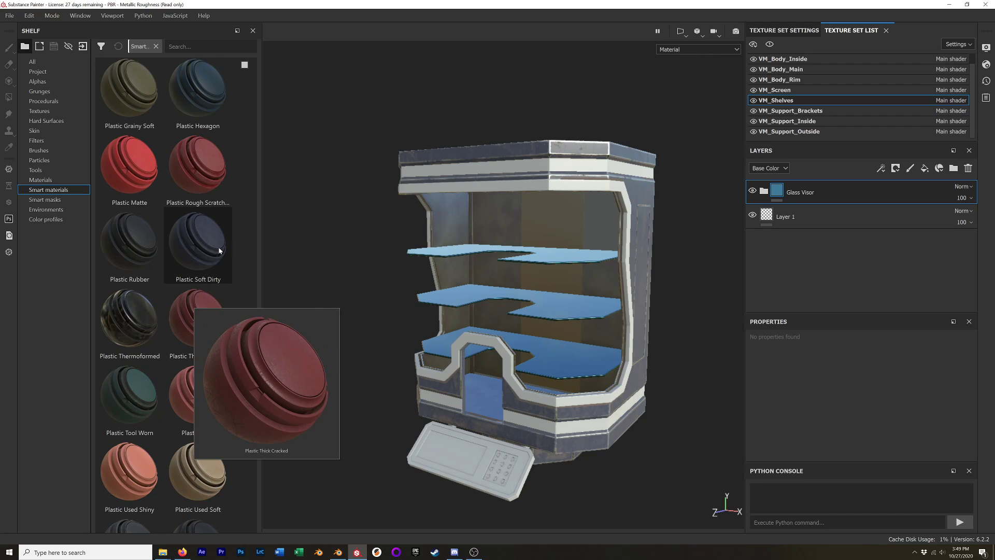
pyautogui.scroll(-10, 205, 274)
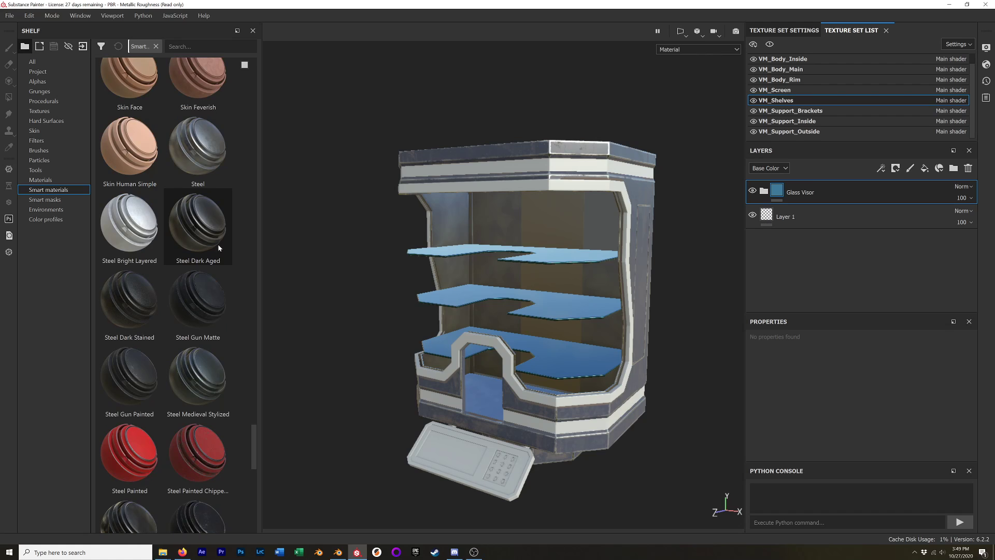
pyautogui.scroll(-3, 218, 248)
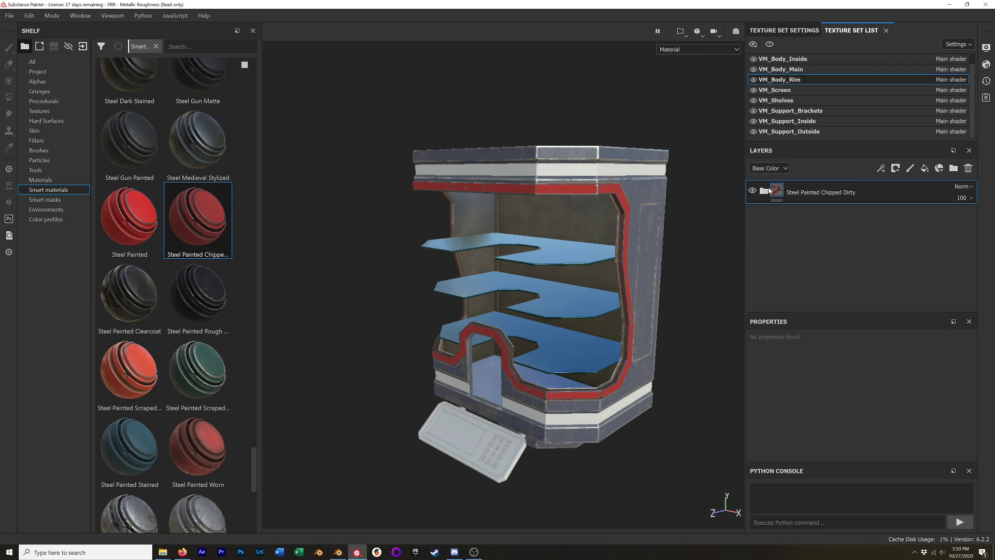
# Expand the body rim's Steel Painted Chipped Dirty folder and open the Paint layer's fill settings.
pyautogui.click(766, 191)
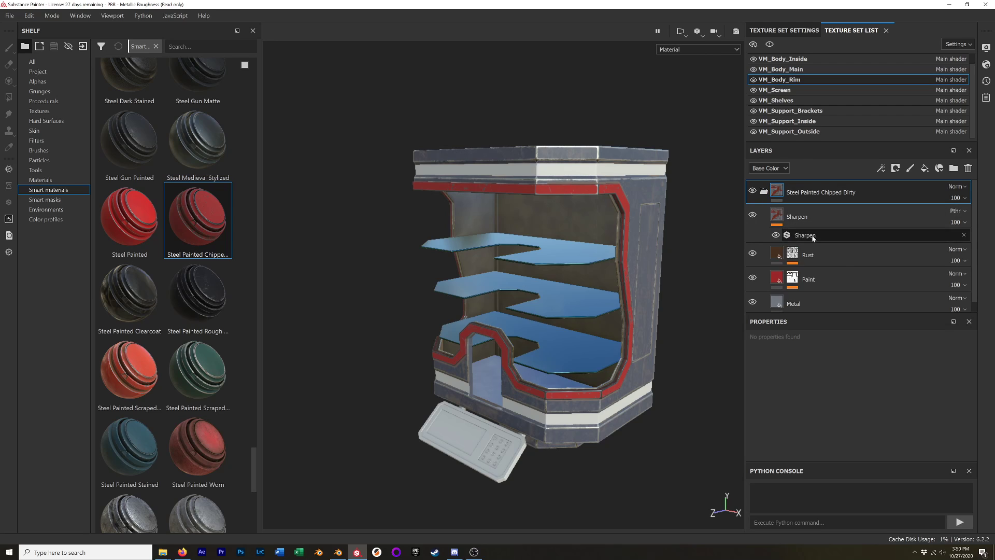
pyautogui.click(809, 279)
pyautogui.scroll(-5, 848, 403)
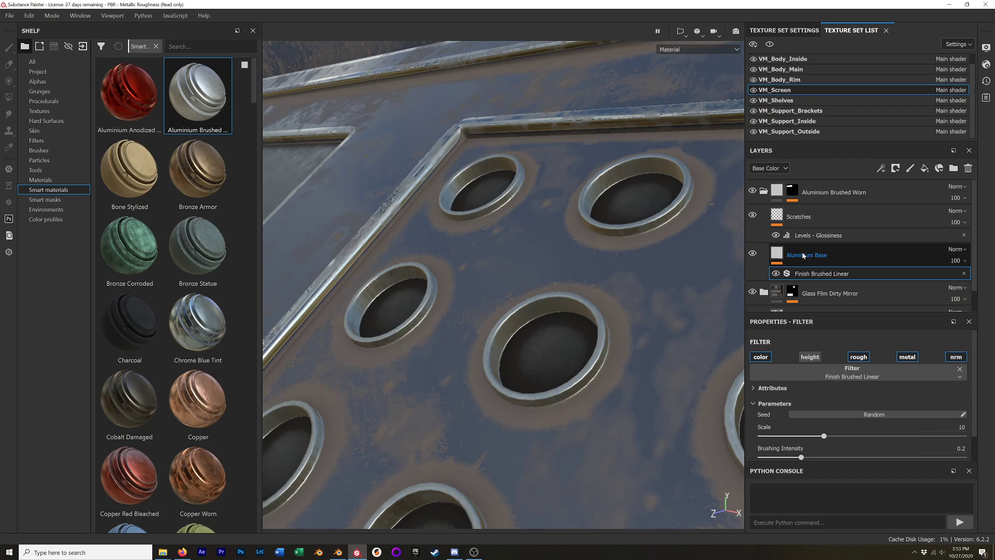
# Examine the Aluminium Base layer's fill settings and the attributes and parameters of its Finish Brushed Linear filter.
pyautogui.click(820, 259)
pyautogui.scroll(-5, 792, 409)
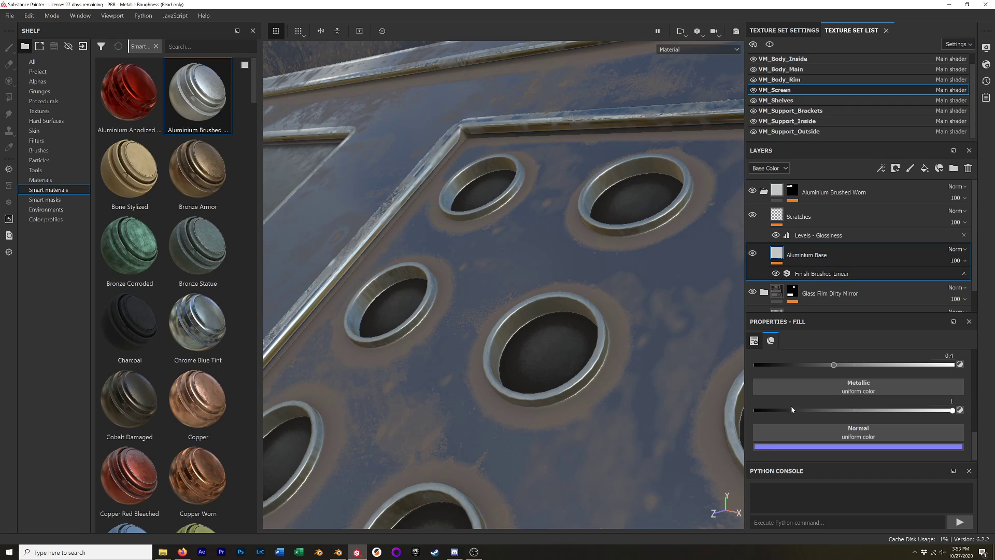
pyautogui.scroll(5, 792, 409)
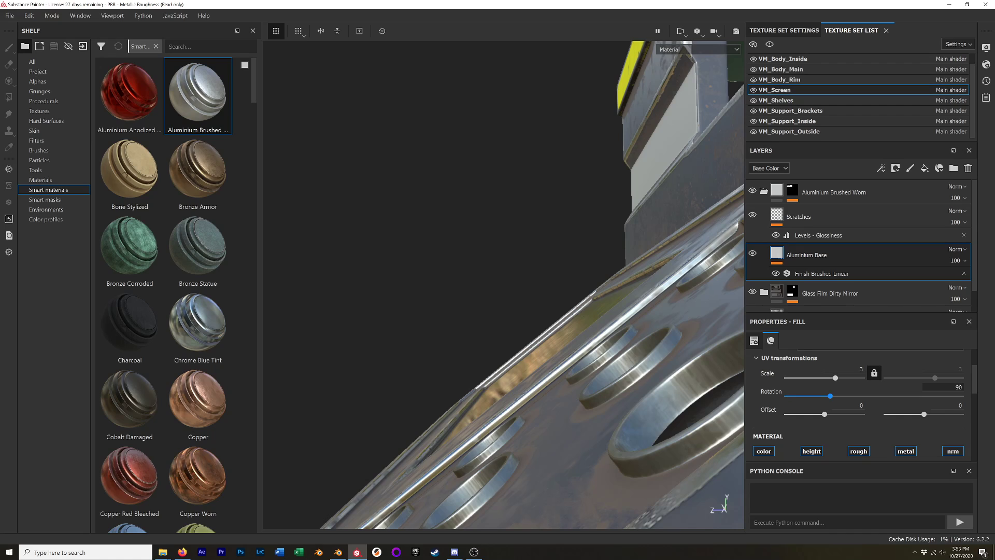
pyautogui.click(840, 273)
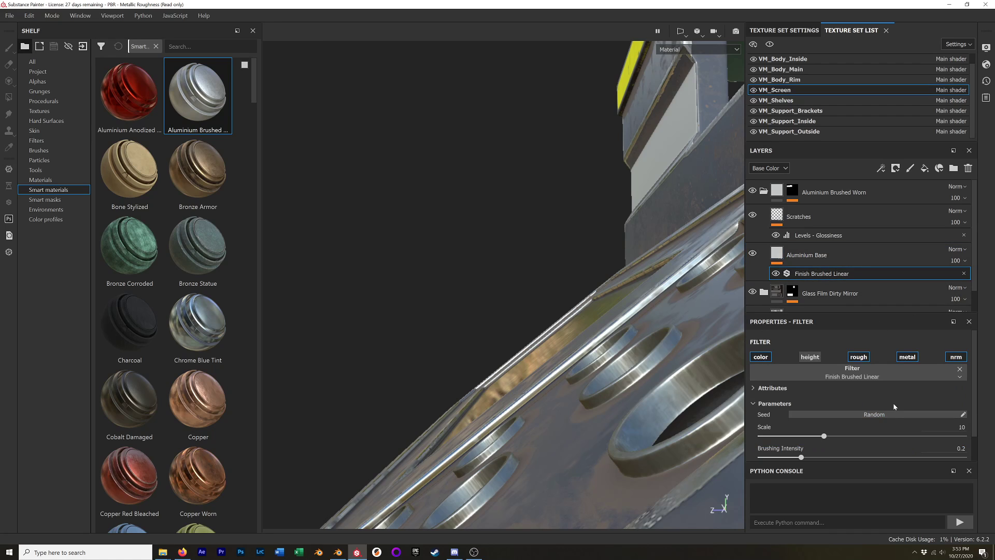
pyautogui.scroll(-1, 886, 436)
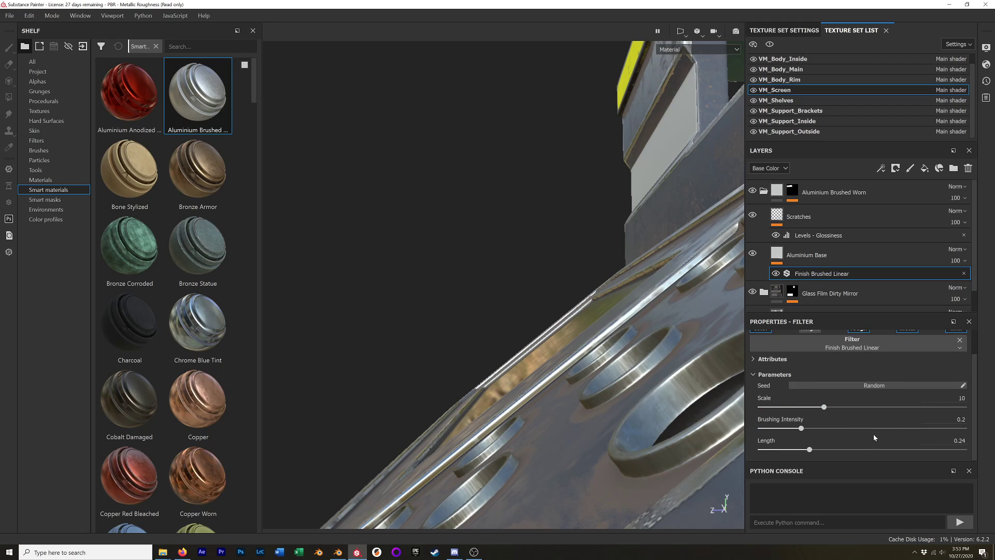
pyautogui.scroll(1, 762, 384)
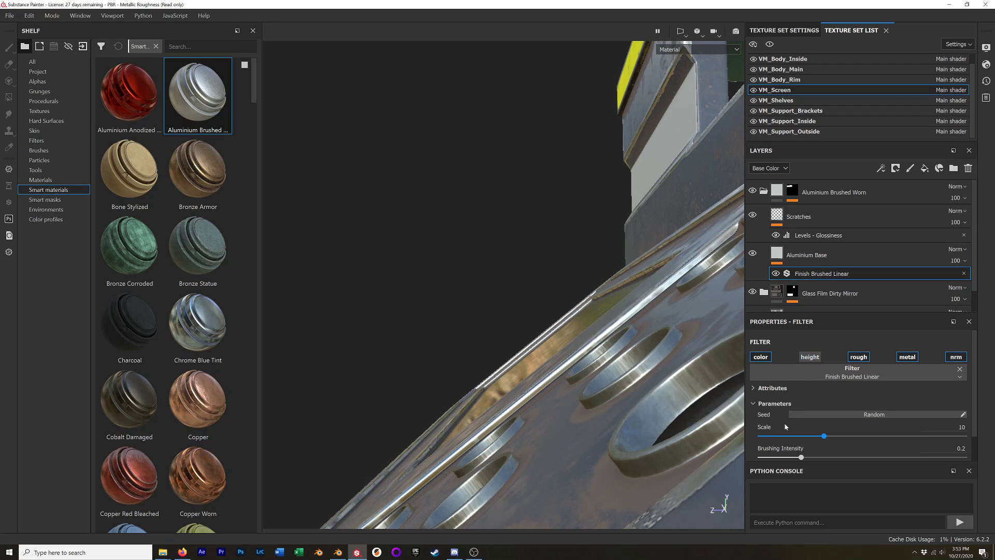
pyautogui.scroll(-1, 785, 425)
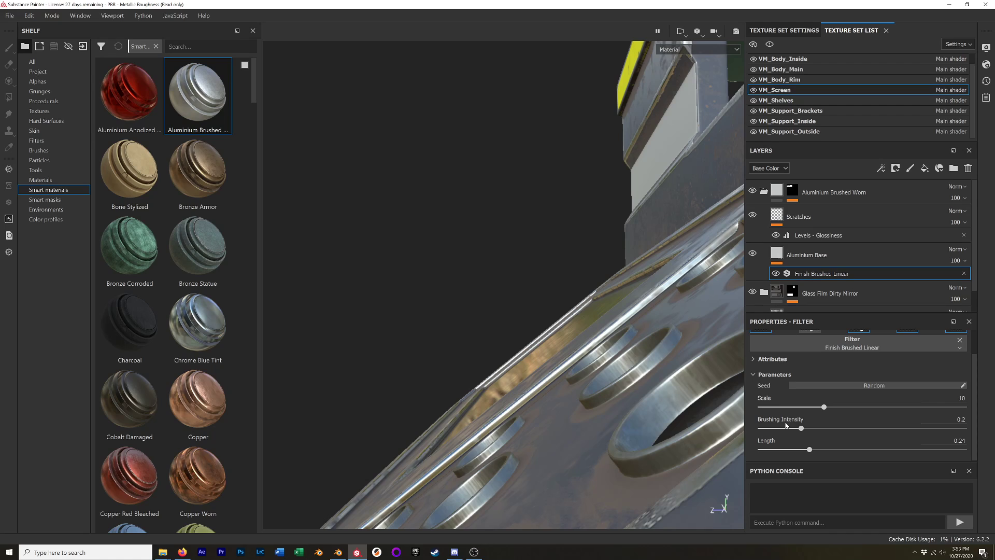
pyautogui.click(773, 359)
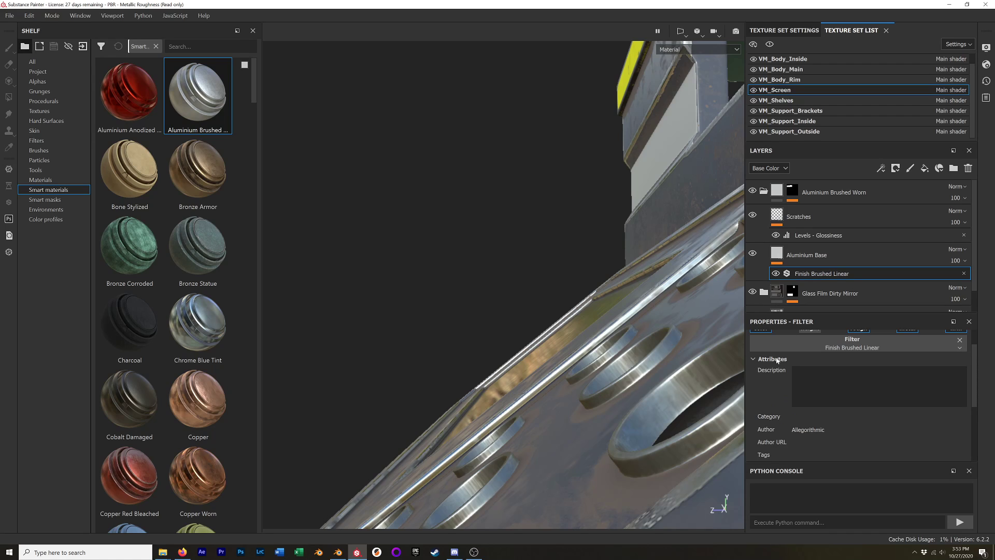
pyautogui.click(772, 358)
pyautogui.scroll(1, 778, 360)
pyautogui.scroll(-1, 819, 248)
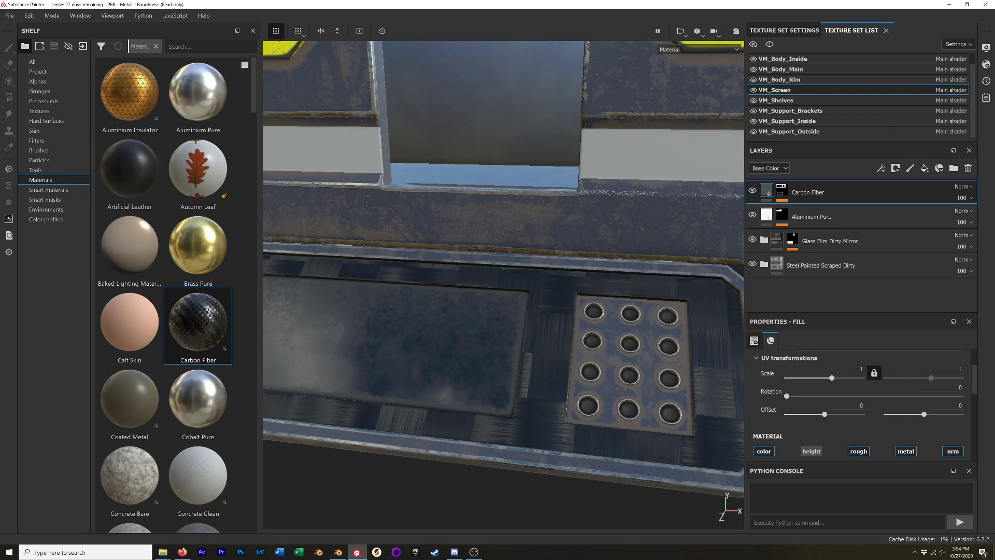
# Set the UV scale of the screen's Carbon Fiber layer to 30 and inspect the weave around the keypad.
pyautogui.scroll(-5, 845, 422)
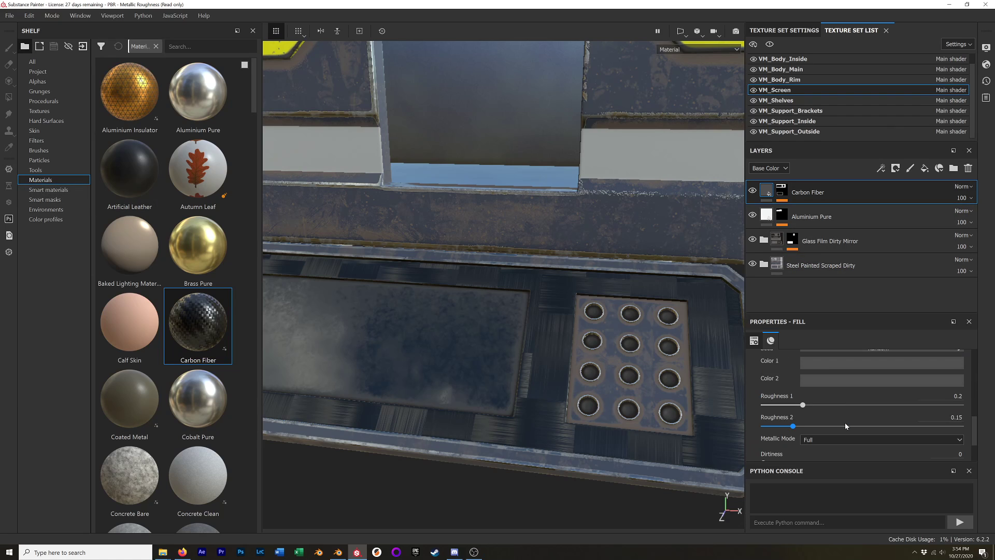
pyautogui.scroll(5, 848, 415)
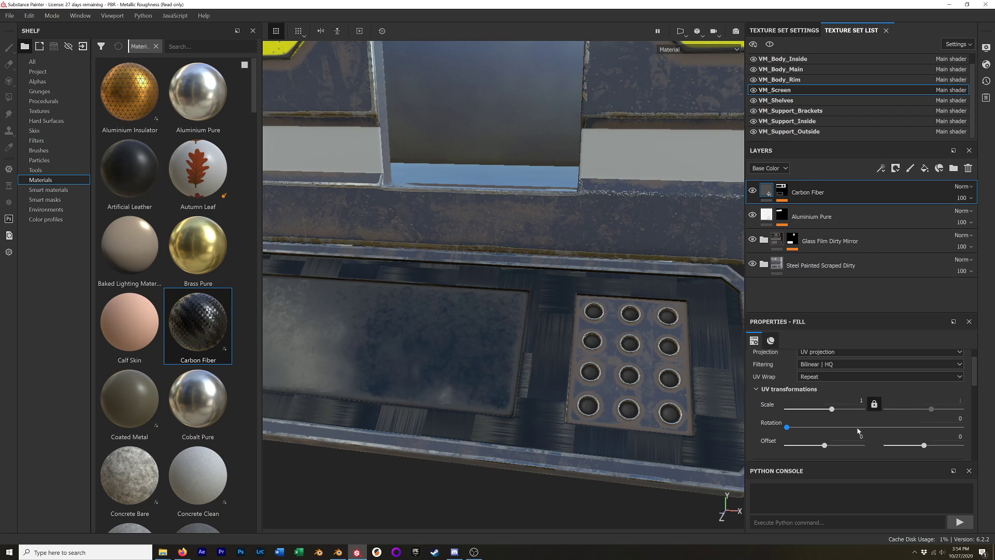
pyautogui.click(857, 401)
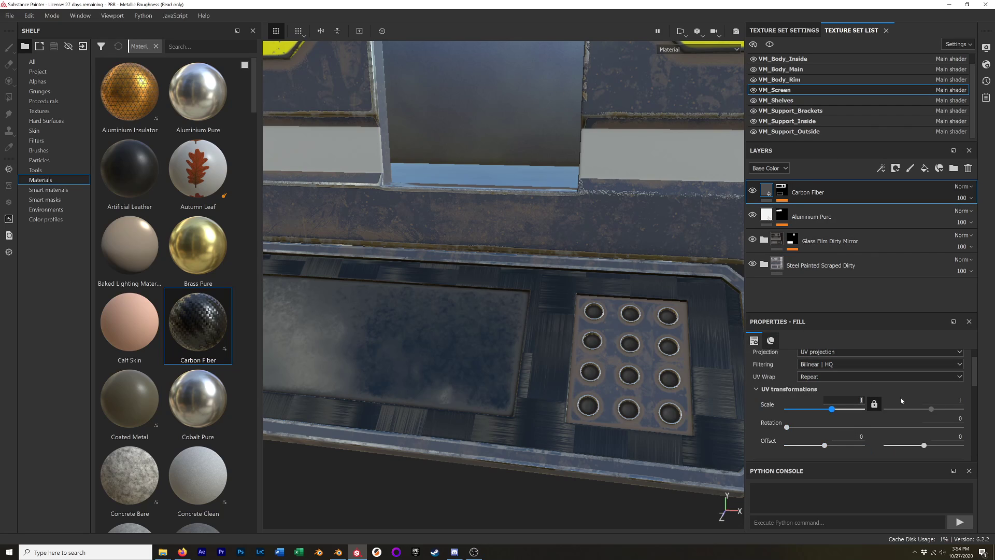
pyautogui.write('30')
pyautogui.press('Return')
pyautogui.moveTo(601, 379)
pyautogui.keyDown('alt'); pyautogui.mouseDown()
pyautogui.moveTo(524, 362)
pyautogui.moveTo(544, 345)
pyautogui.moveTo(524, 302)
pyautogui.moveTo(449, 326)
pyautogui.moveTo(529, 289)
pyautogui.moveTo(615, 368)
pyautogui.mouseUp(); pyautogui.keyUp('alt')
pyautogui.scroll(5, 544, 360)
pyautogui.scroll(-3, 540, 359)
pyautogui.scroll(-4, 541, 359)
pyautogui.keyDown('alt'); pyautogui.moveTo(543, 350); pyautogui.dragTo(609, 350); pyautogui.keyUp('alt')
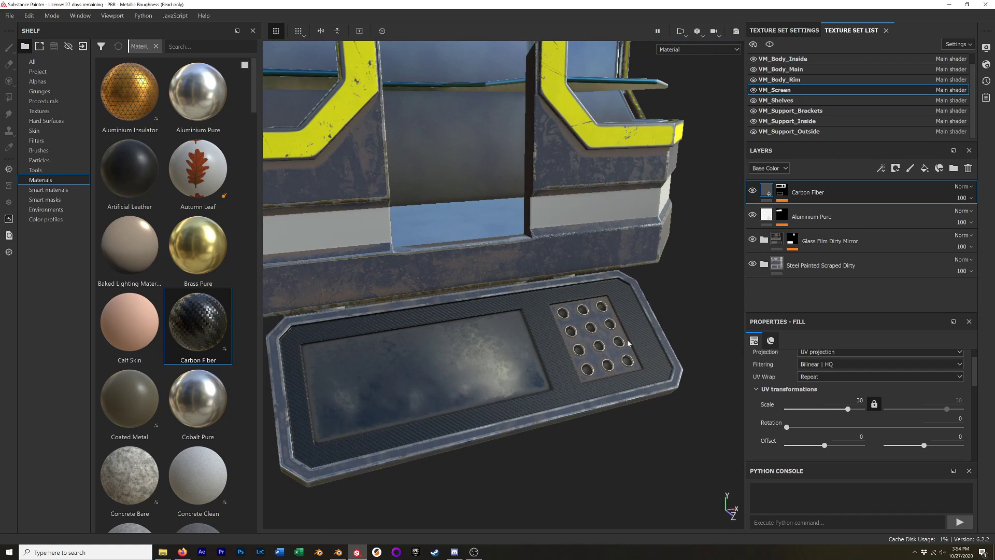
pyautogui.scroll(5, 617, 351)
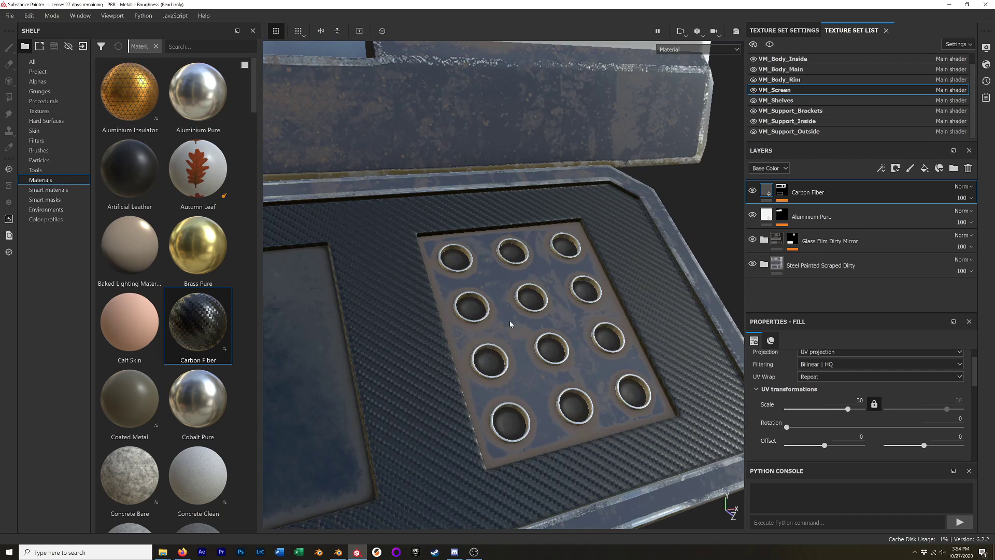
pyautogui.moveTo(212, 321)
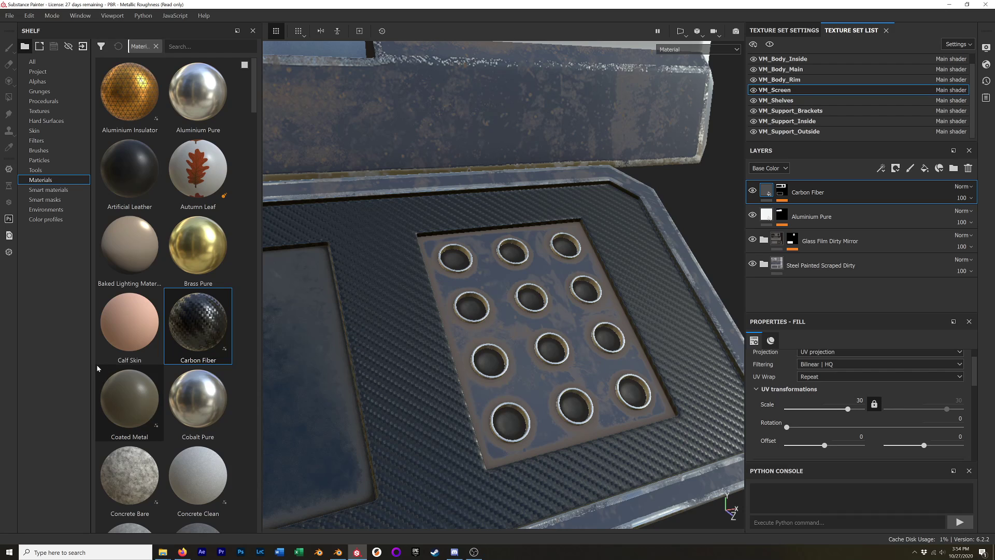
pyautogui.moveTo(100, 359)
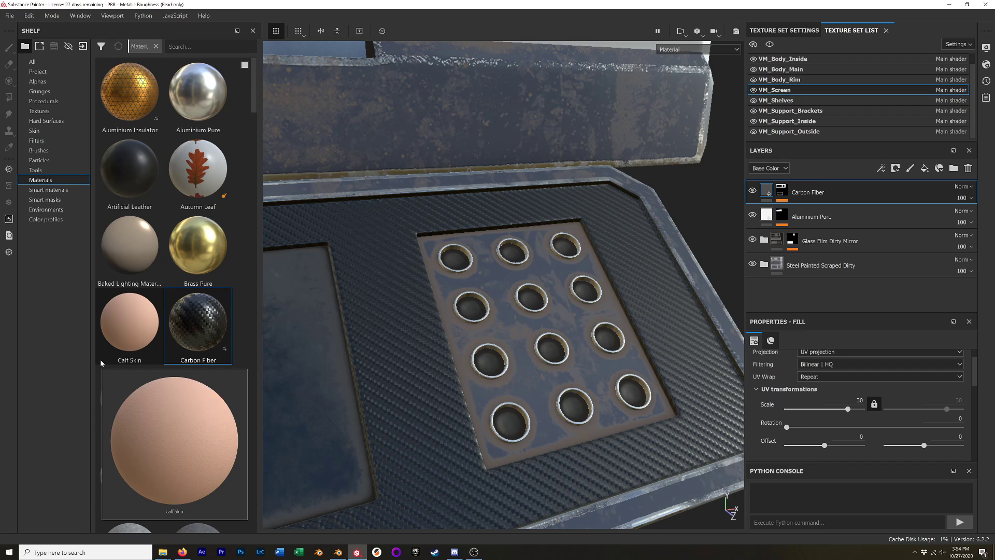
# Apply the Glass Film Dirty Mirror smart material to the recessed keypad plate, masked to that area.
pyautogui.click(48, 189)
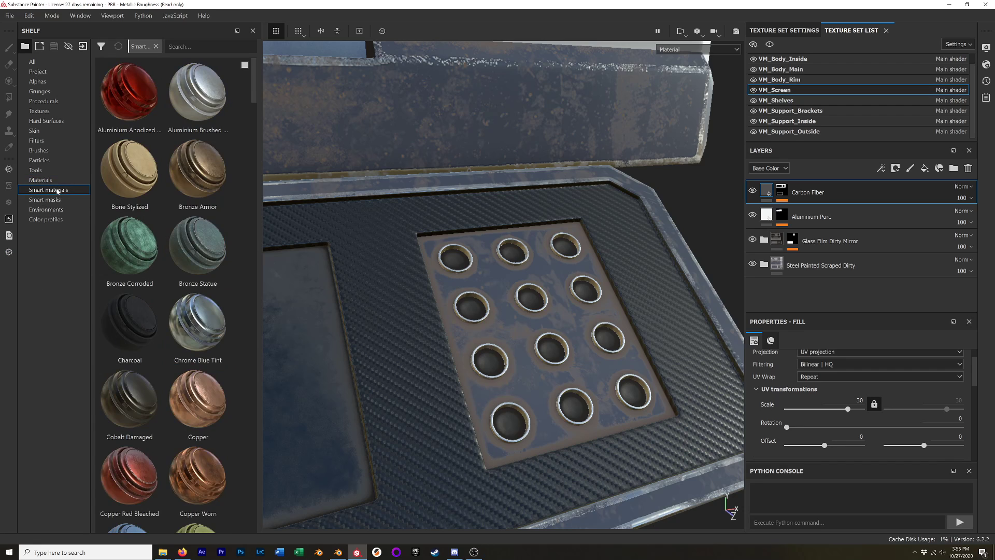
pyautogui.scroll(-3, 197, 365)
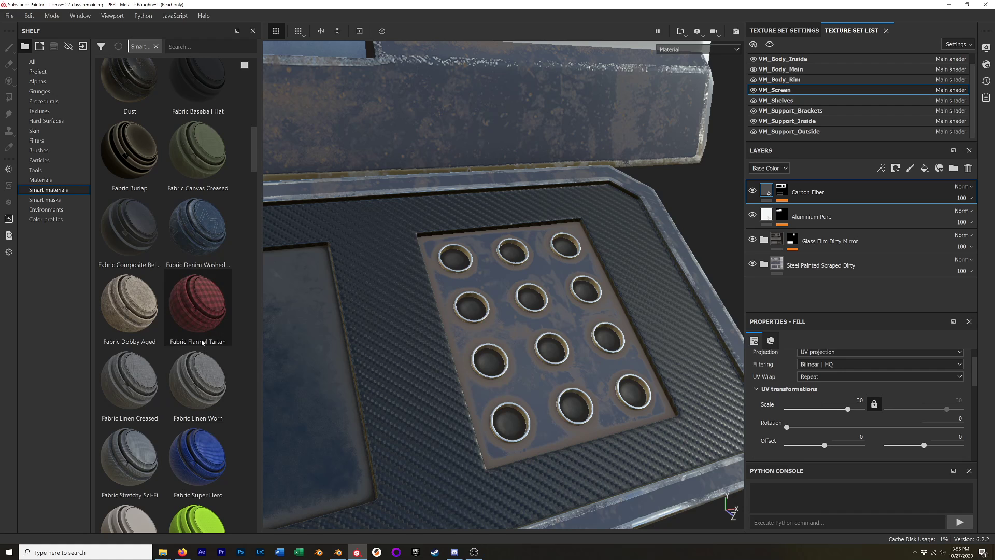
pyautogui.scroll(-10, 199, 363)
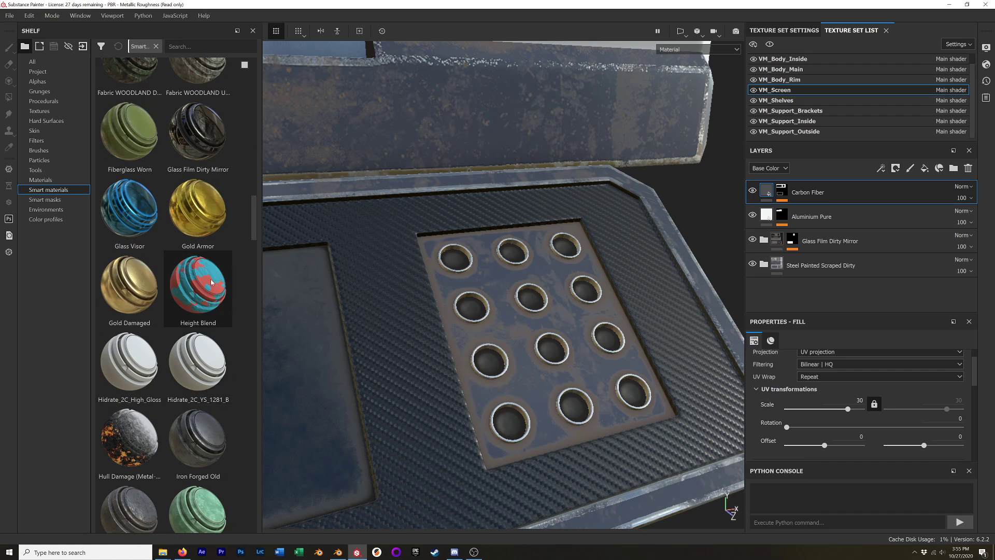
pyautogui.moveTo(197, 134); pyautogui.dragTo(413, 311)
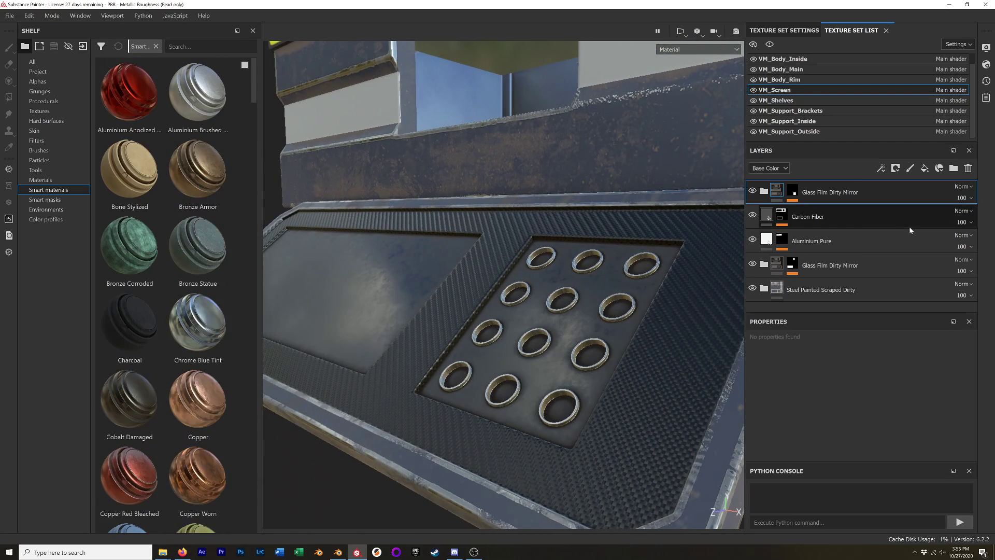
# Replace the Aluminium Pure layer with the Steel smart material, masked to the keypad's button rings.
pyautogui.click(886, 242)
pyautogui.scroll(5, 574, 334)
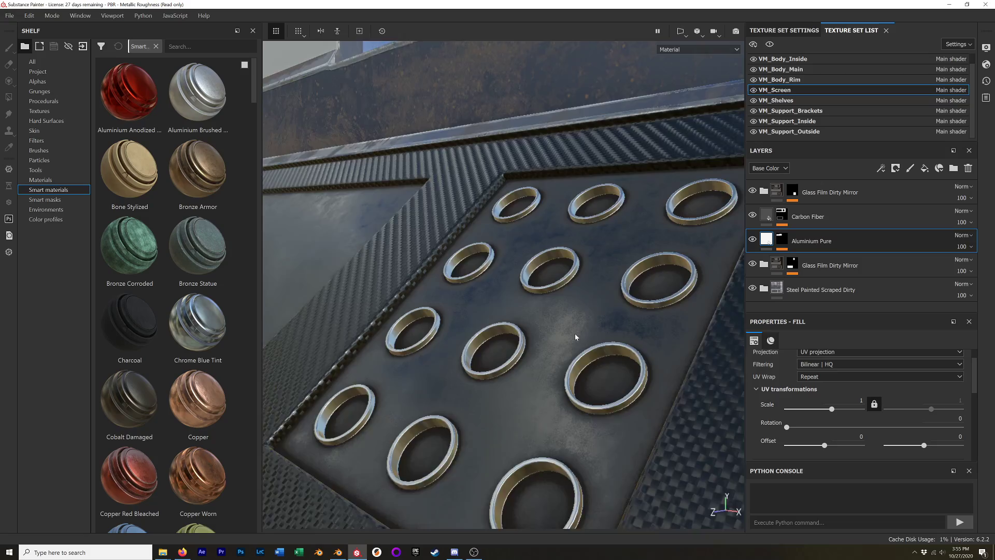
pyautogui.keyDown('alt'); pyautogui.moveTo(574, 337); pyautogui.dragTo(347, 392); pyautogui.keyUp('alt')
pyautogui.scroll(-15, 154, 403)
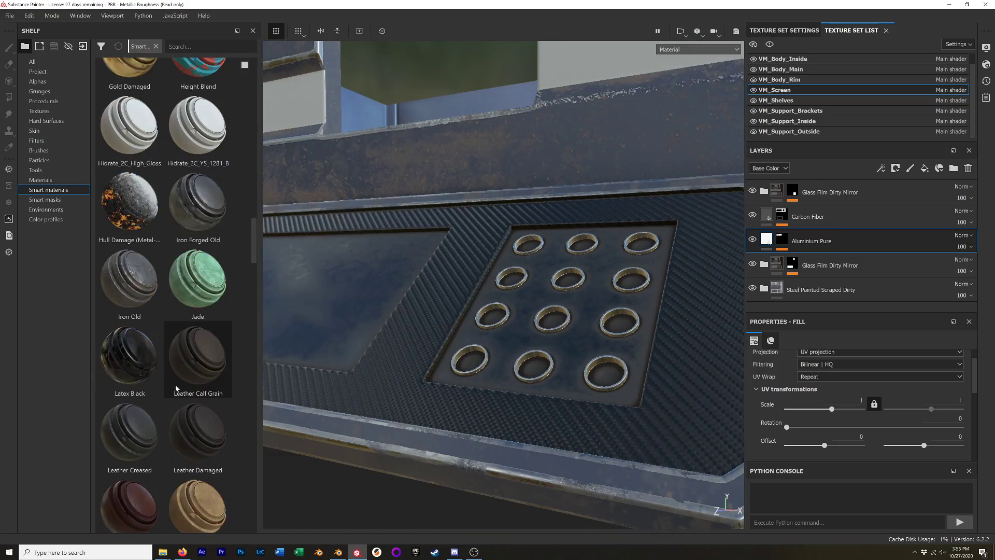
pyautogui.scroll(-20, 176, 382)
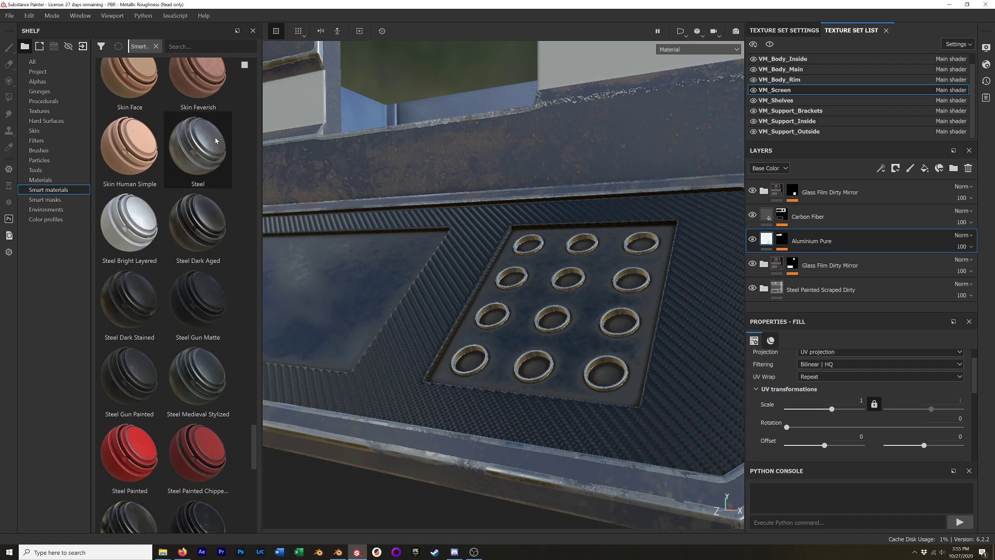
pyautogui.click(967, 168)
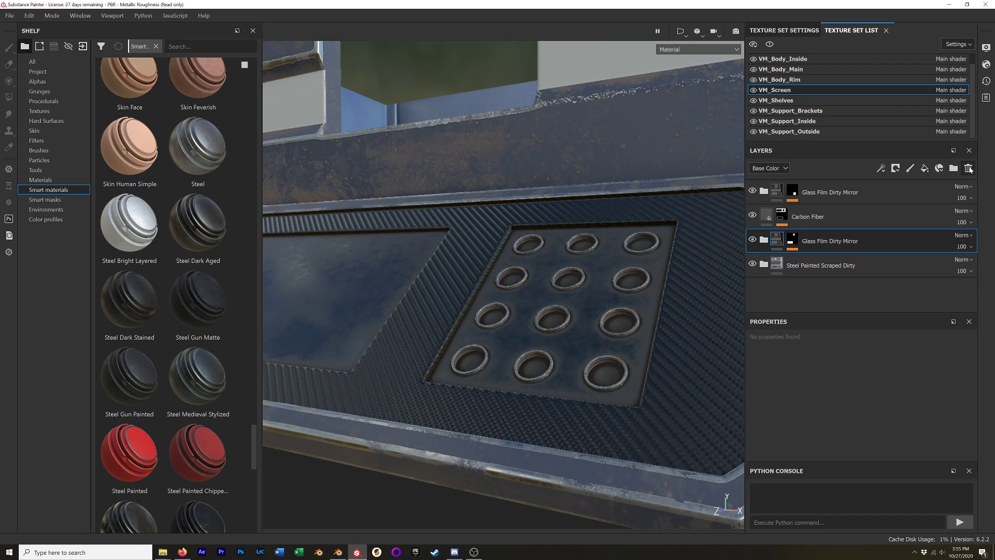
pyautogui.moveTo(188, 149); pyautogui.dragTo(562, 326)
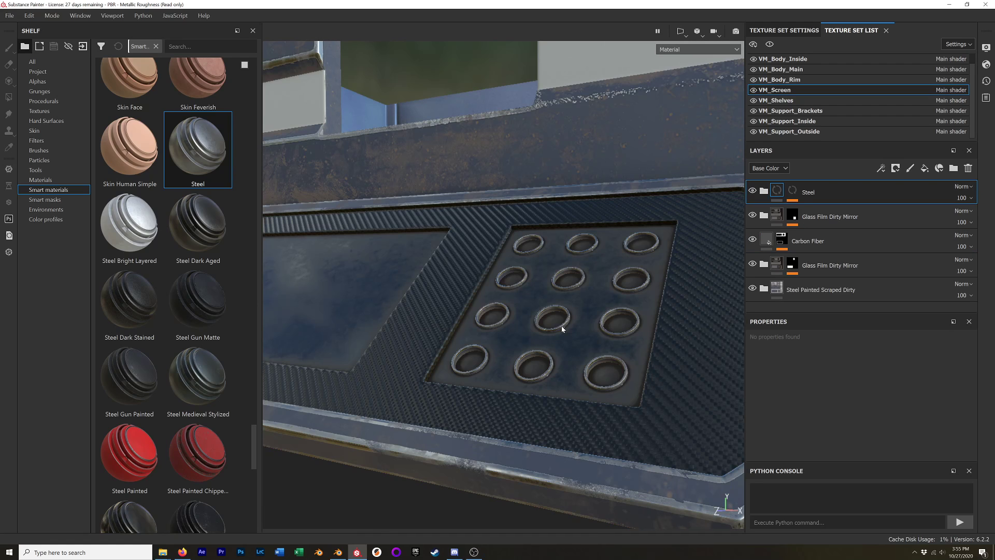
# Examine the button rings up close, and the whole vending machine from the front and side.
pyautogui.scroll(-3, 567, 340)
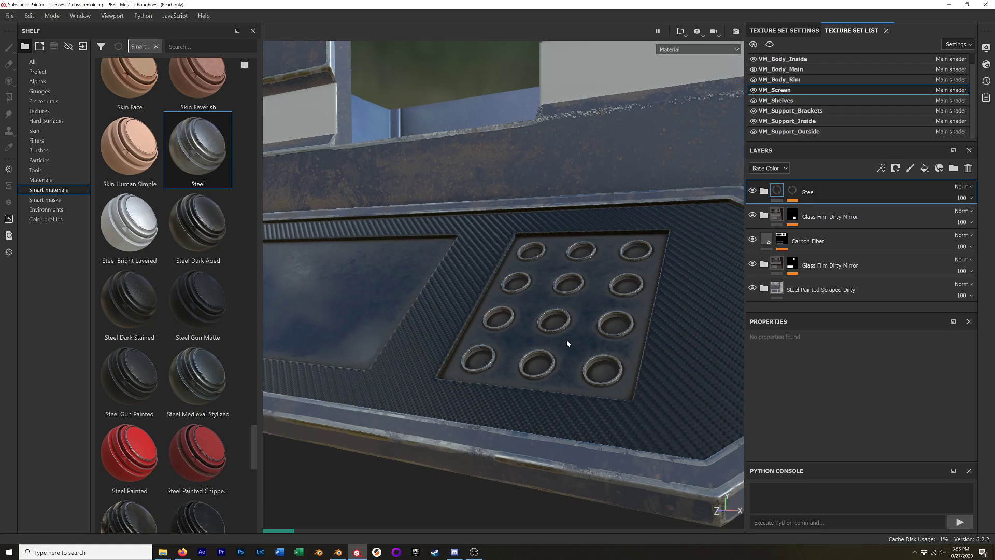
pyautogui.scroll(5, 565, 335)
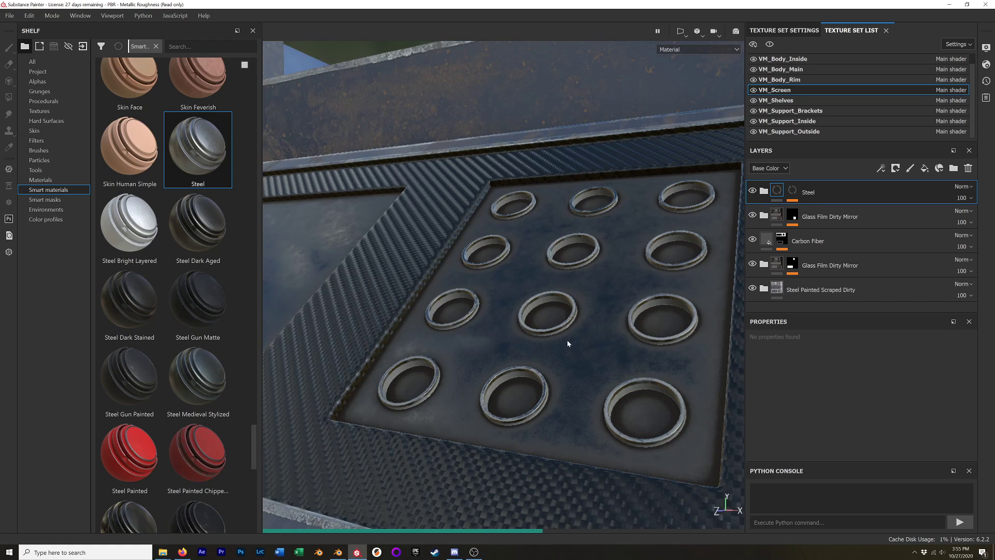
pyautogui.scroll(2, 567, 343)
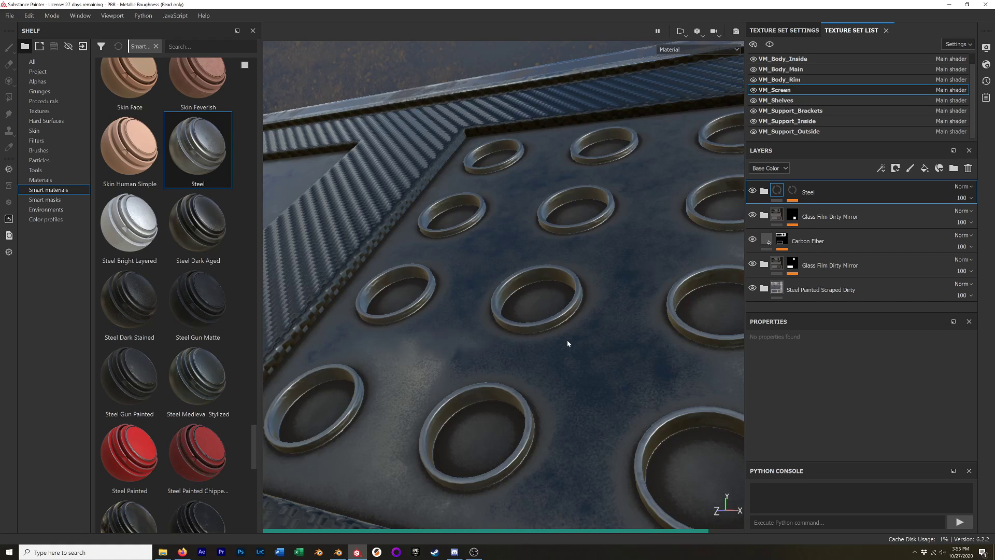
pyautogui.scroll(3, 543, 337)
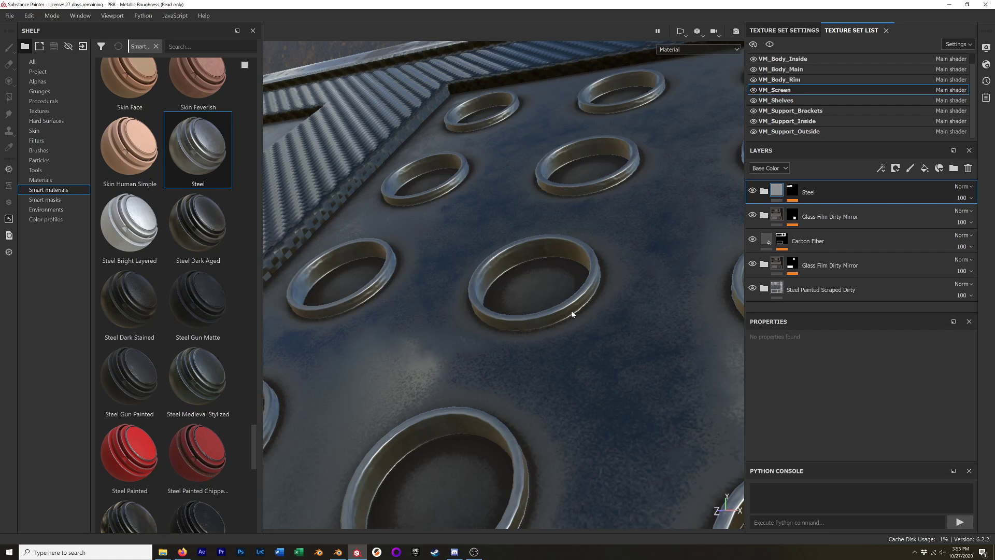
pyautogui.keyDown('alt'); pyautogui.moveTo(590, 303); pyautogui.dragTo(565, 340); pyautogui.keyUp('alt')
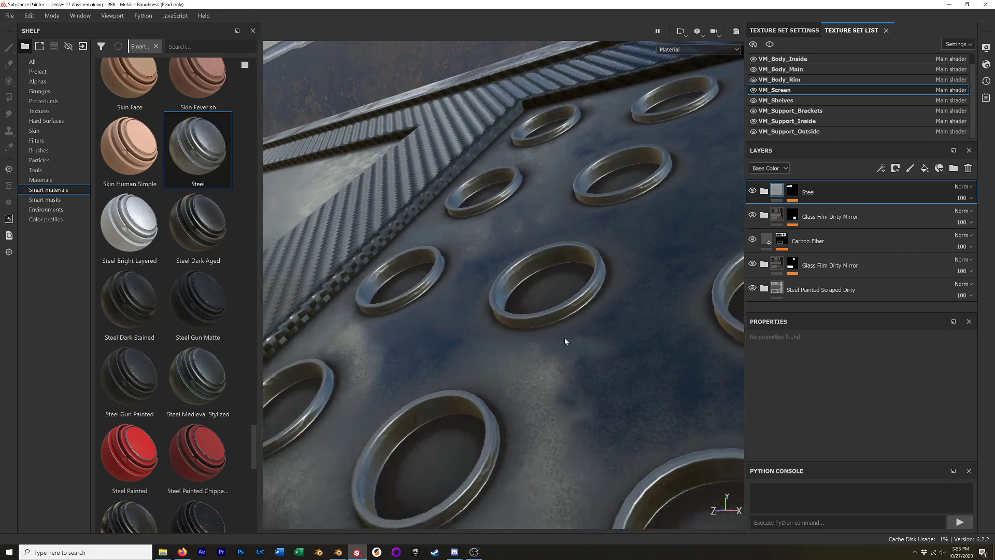
pyautogui.scroll(-6, 565, 358)
pyautogui.keyDown('alt'); pyautogui.moveTo(477, 351); pyautogui.dragTo(500, 380); pyautogui.keyUp('alt')
pyautogui.scroll(-10, 500, 380)
pyautogui.keyDown('alt'); pyautogui.moveTo(413, 363); pyautogui.dragTo(614, 379); pyautogui.keyUp('alt')
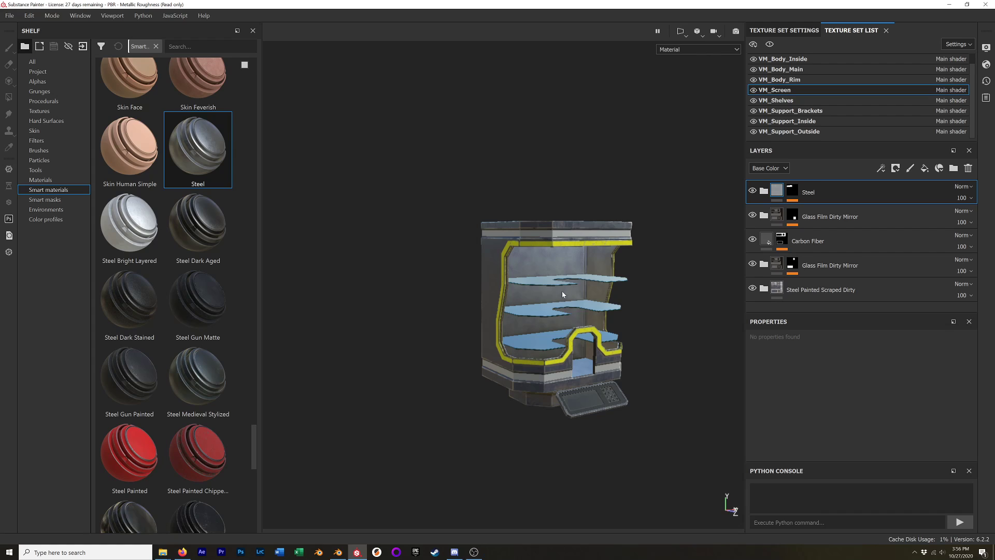
pyautogui.scroll(2, 566, 286)
pyautogui.keyDown('alt'); pyautogui.moveTo(568, 359); pyautogui.dragTo(523, 325, button='middle'); pyautogui.keyUp('alt')
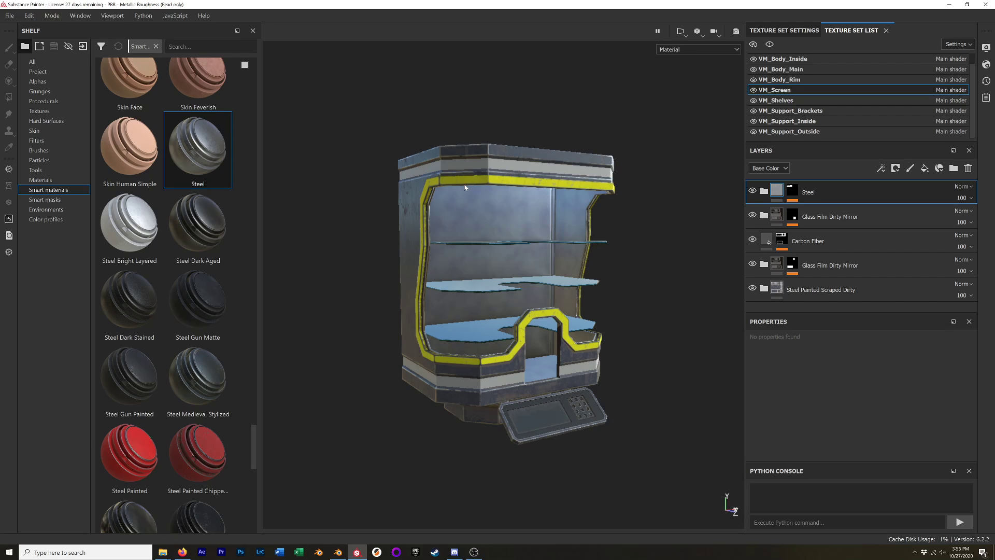
# Save the project as Cyberpunk_Street_VM_Record in the Project_Files folder.
pyautogui.click(9, 16)
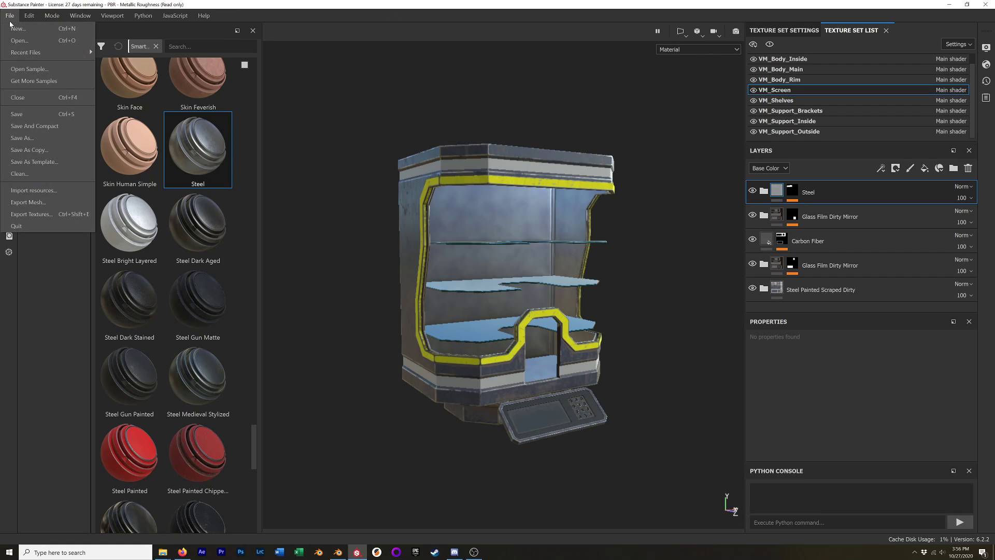
pyautogui.click(54, 137)
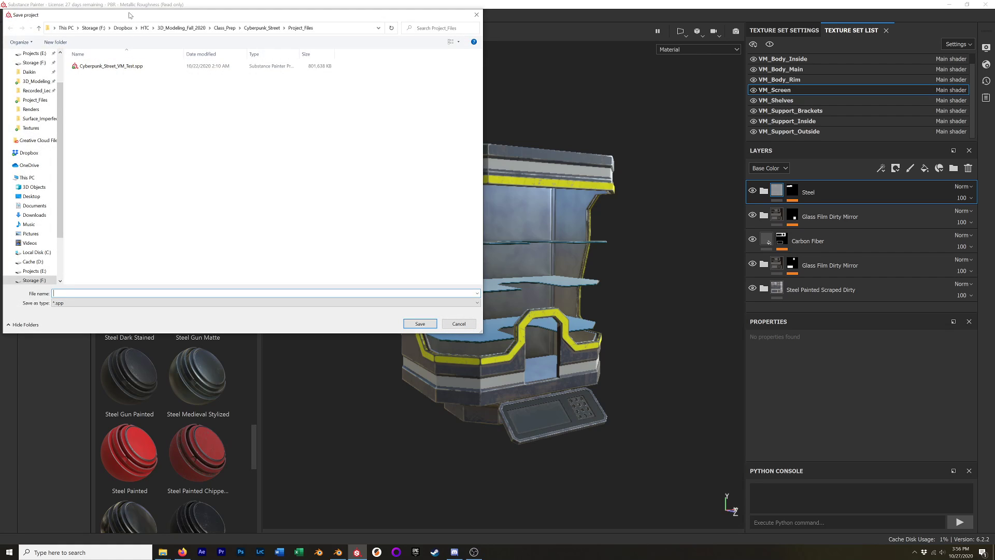
pyautogui.moveTo(131, 19); pyautogui.dragTo(431, 53)
pyautogui.click(409, 99)
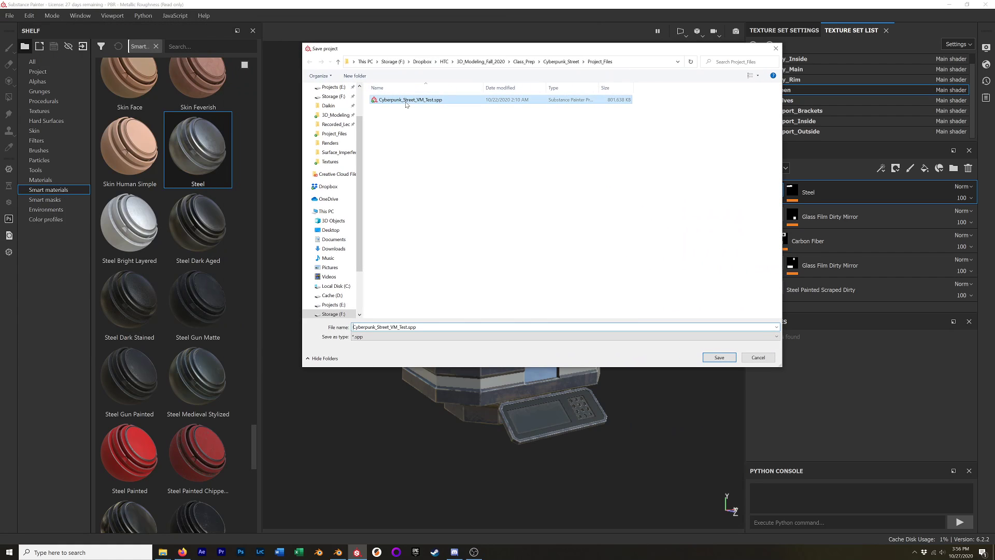
pyautogui.click(484, 327)
pyautogui.click(408, 327)
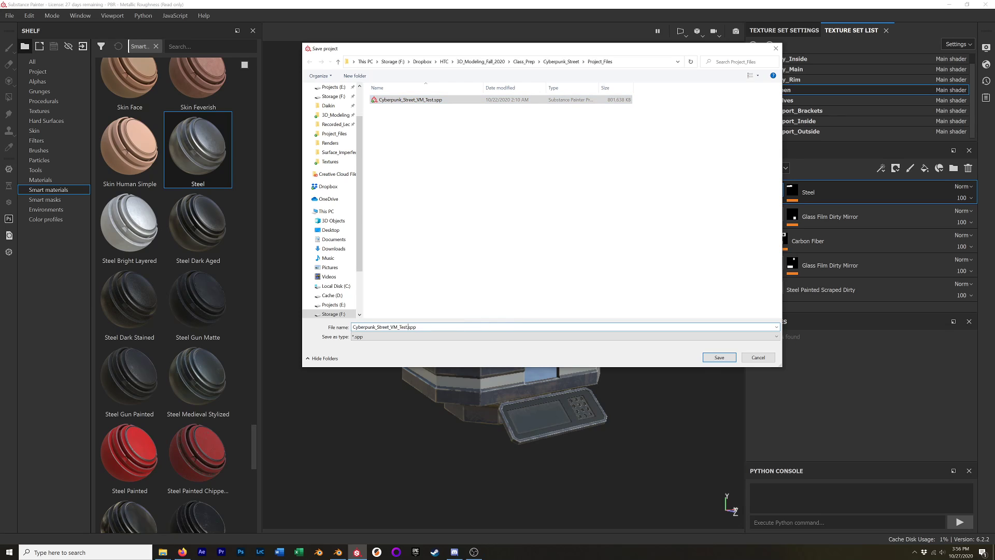
pyautogui.press('BackSpace')
pyautogui.press('BackSpace')
pyautogui.press('BackSpace')
pyautogui.press('BackSpace')
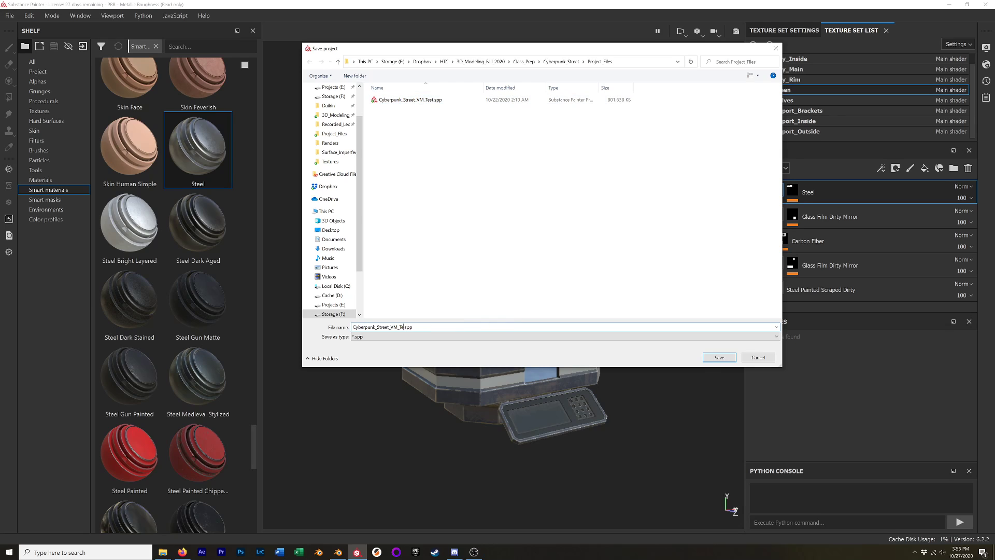
pyautogui.write('Red')
pyautogui.press('Return')
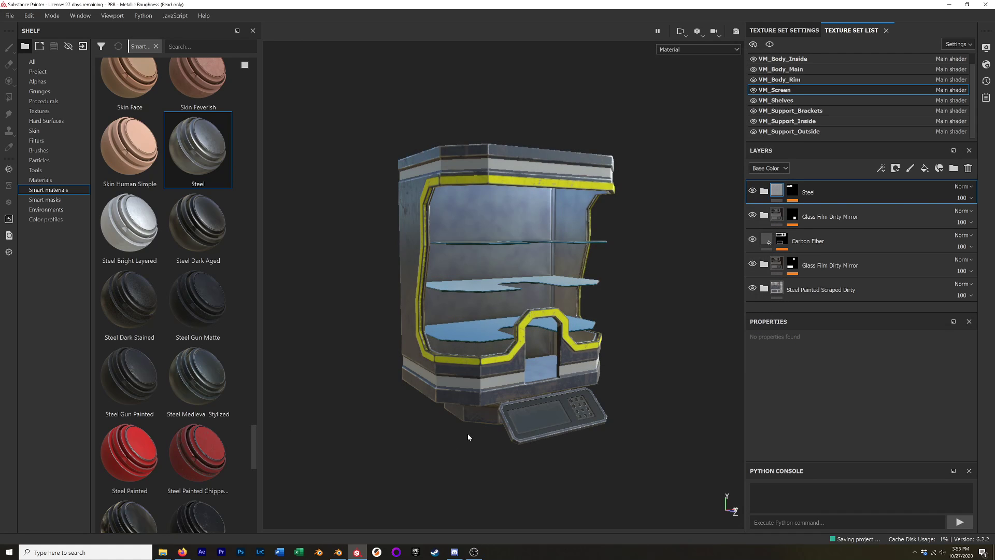
# Open the texture export's output templates and review the output maps of the Corona and Blender Export presets.
pyautogui.click(9, 16)
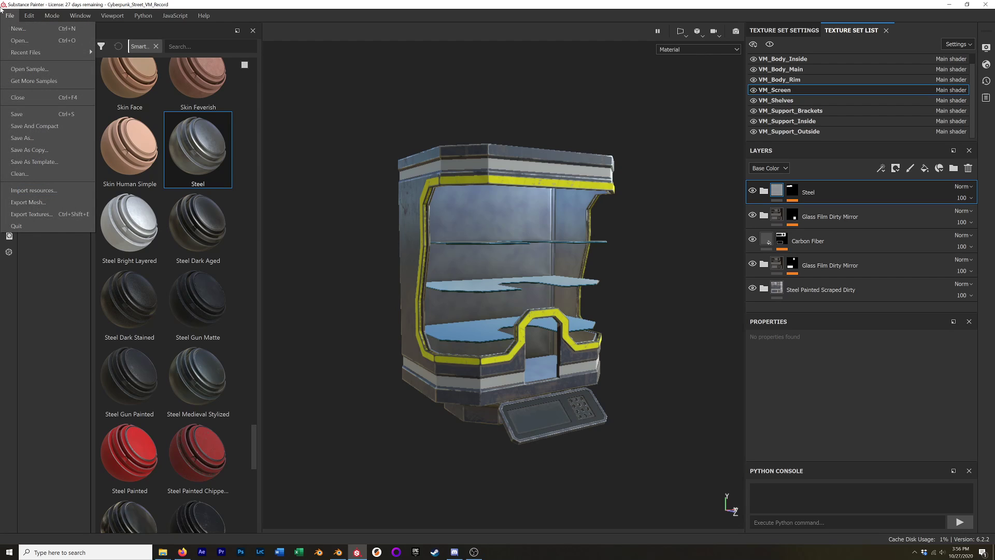
pyautogui.click(45, 219)
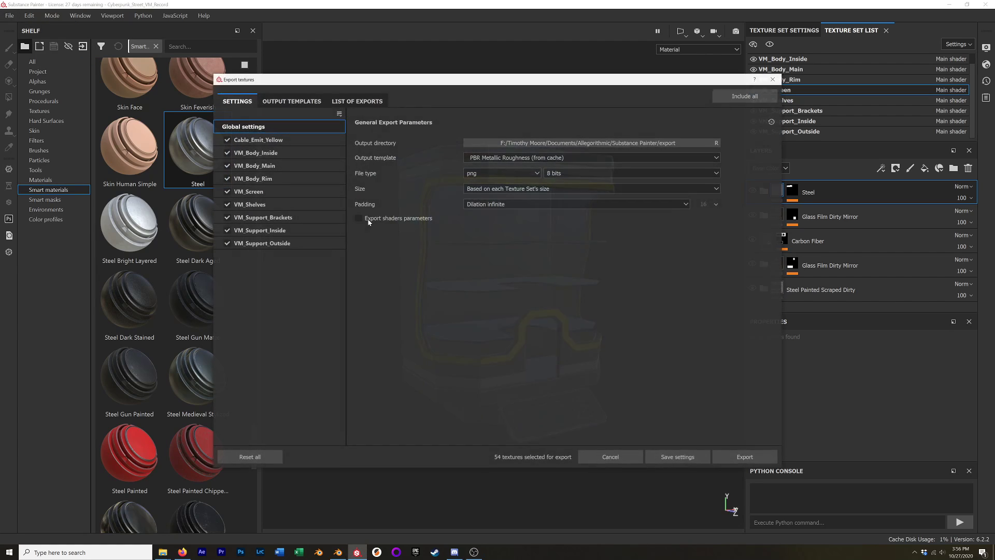
pyautogui.click(293, 101)
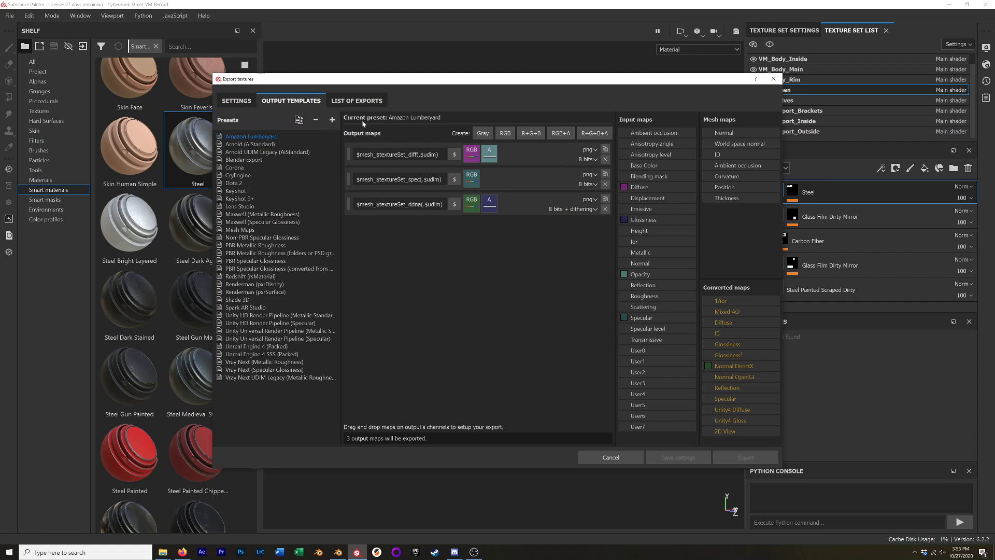
pyautogui.click(264, 167)
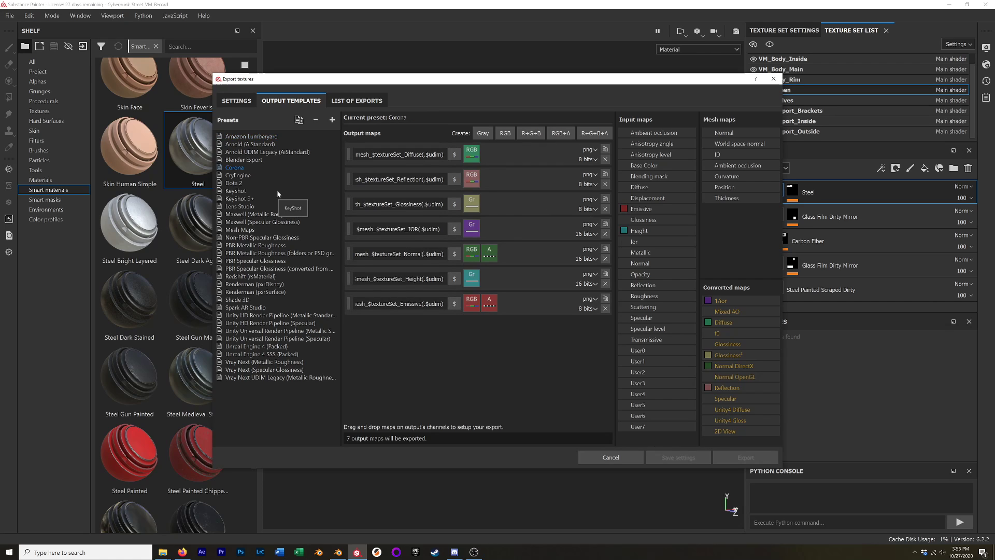
pyautogui.click(249, 159)
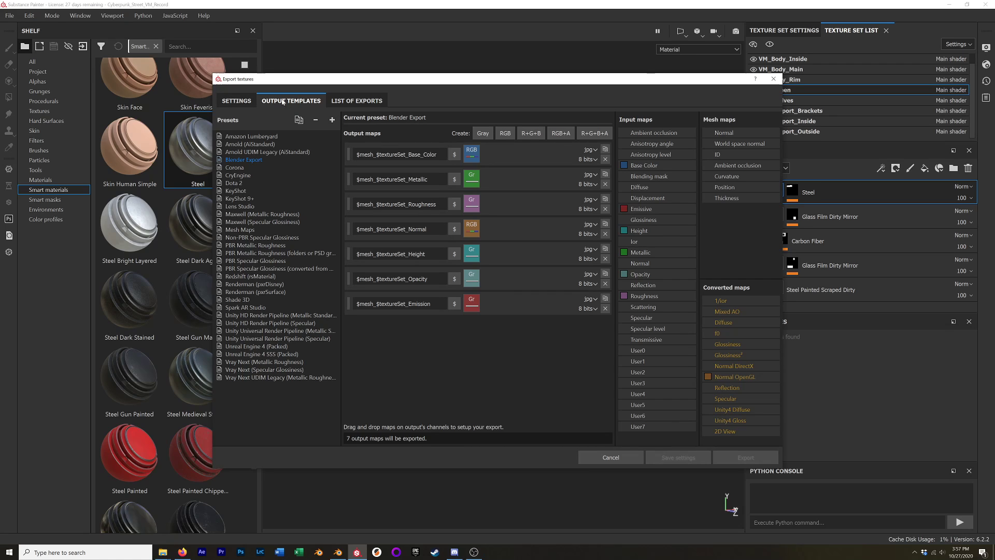
# Create a new export preset and rename it Blender_2.
pyautogui.click(332, 120)
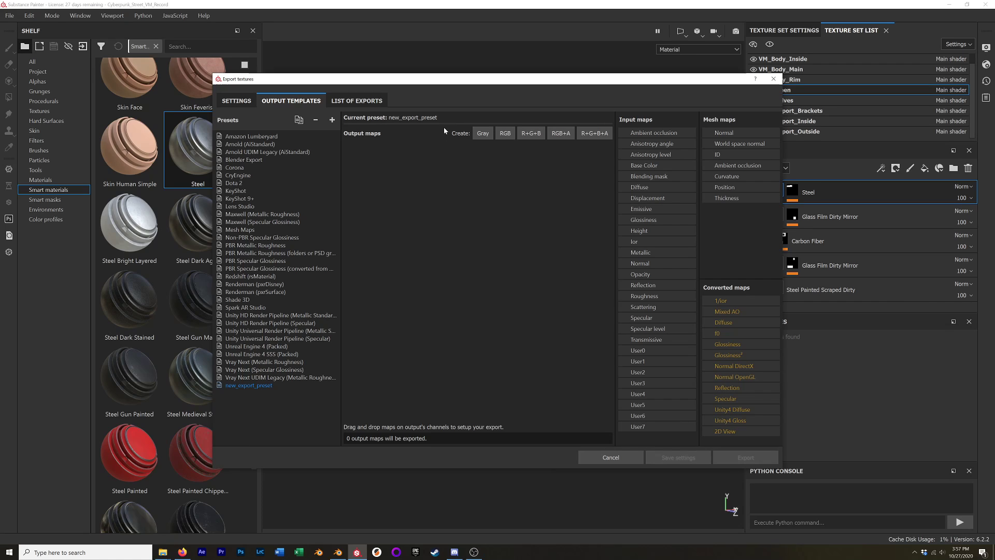
pyautogui.rightClick(242, 386)
pyautogui.click(254, 390)
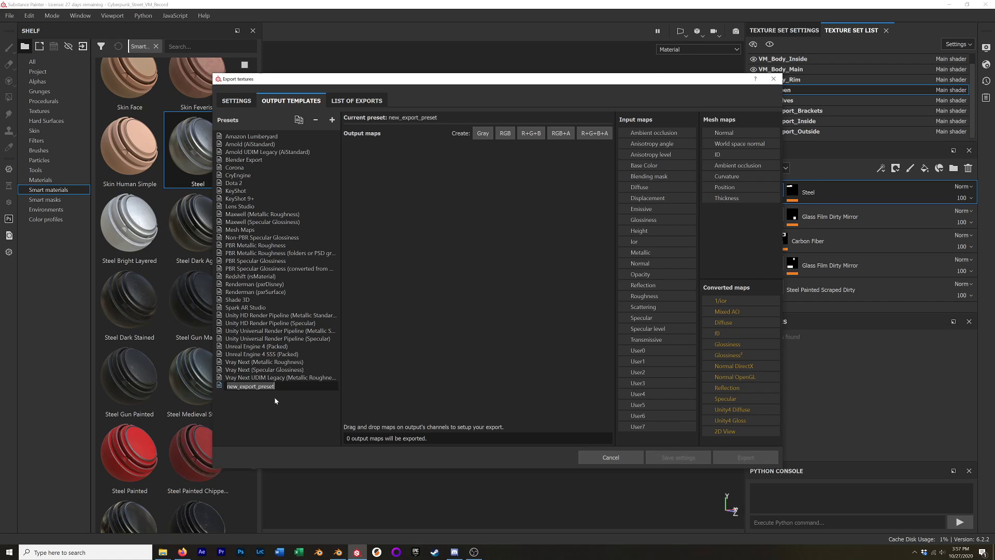
pyautogui.write('Blender_2')
pyautogui.press('Return')
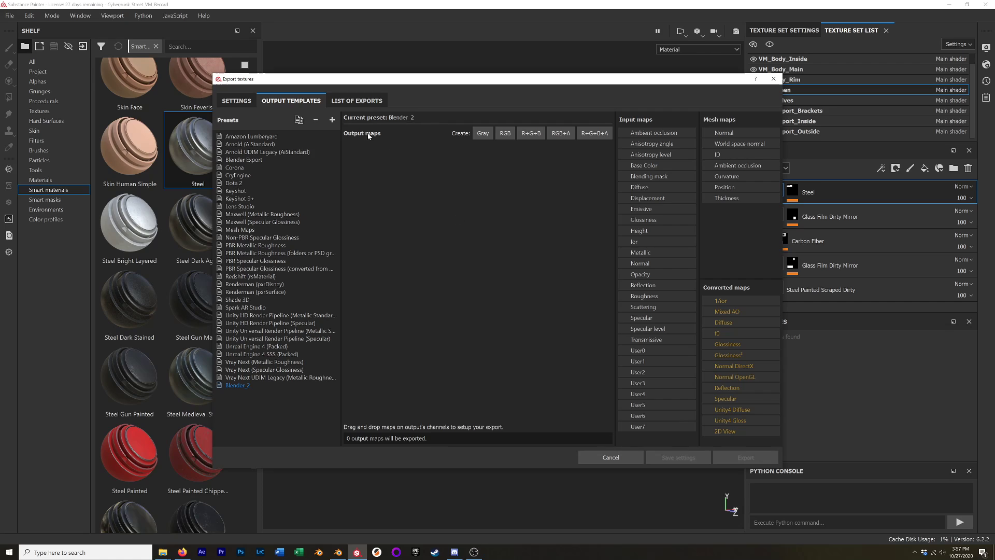
# Add an RGB output map to the Blender_2 preset and assign the Base Color's RGB channels to it.
pyautogui.click(505, 133)
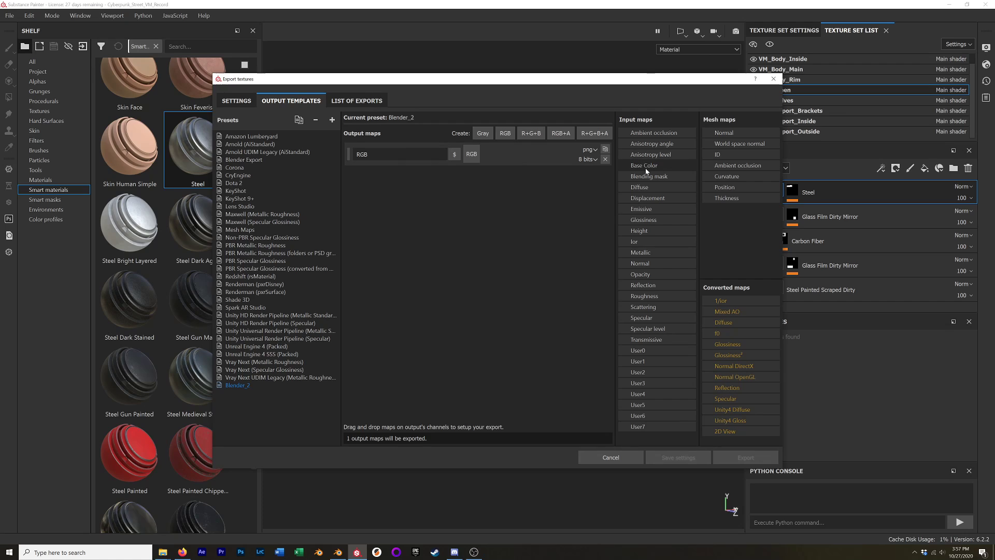
pyautogui.moveTo(641, 170); pyautogui.dragTo(489, 154)
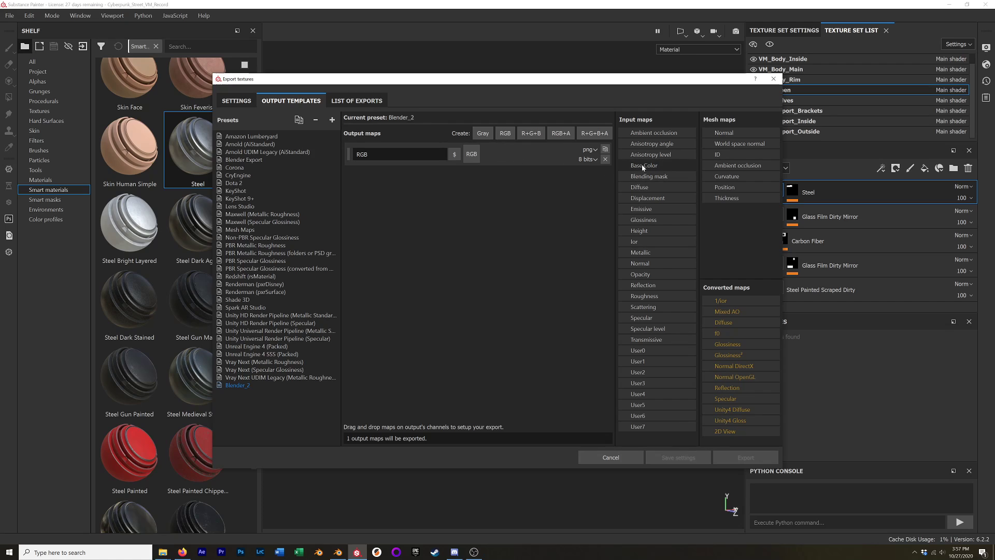
pyautogui.moveTo(645, 168); pyautogui.dragTo(469, 154)
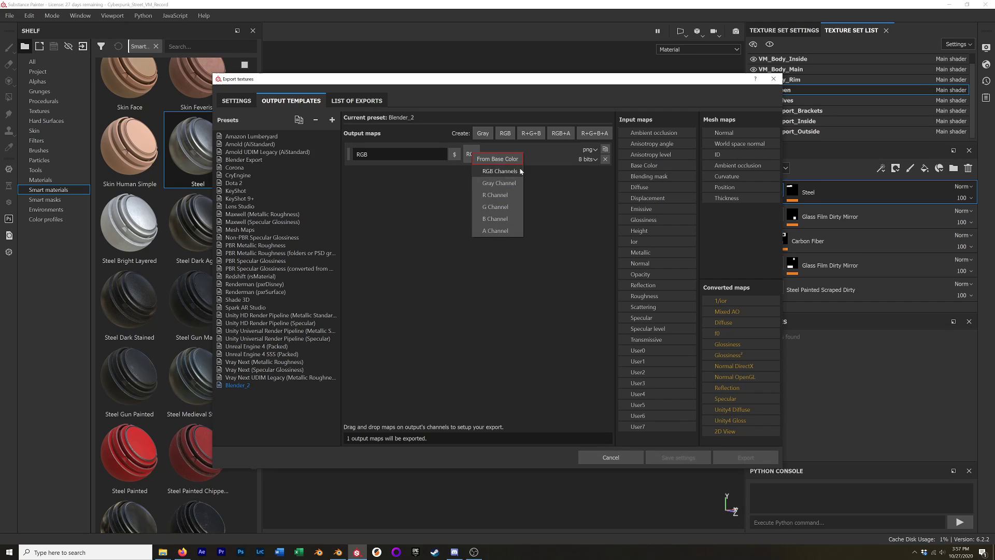
pyautogui.click(490, 173)
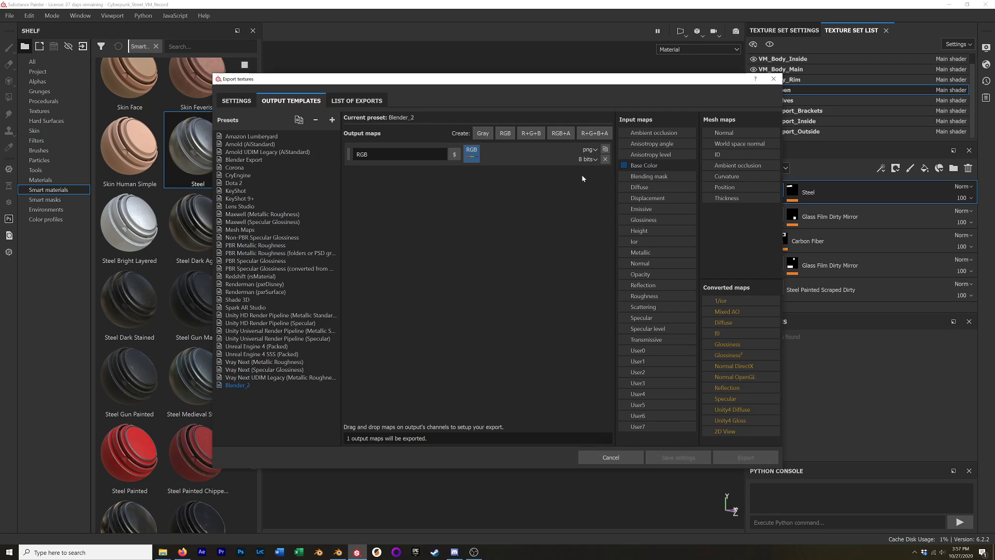
# Rename the Blender_2 preset's RGB output map to $textureSet_Color, using the texture set variable.
pyautogui.click(454, 154)
pyautogui.click(473, 191)
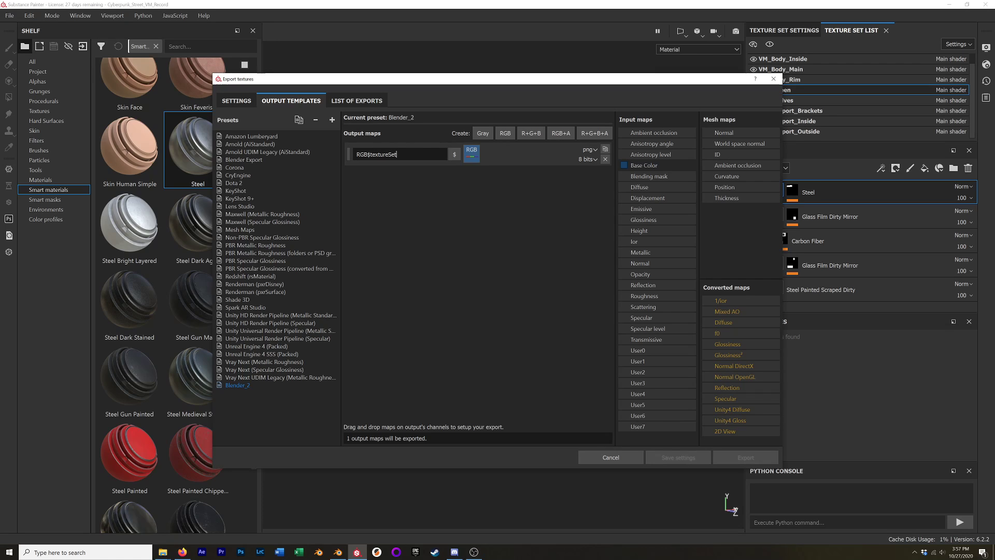
pyautogui.write('_B')
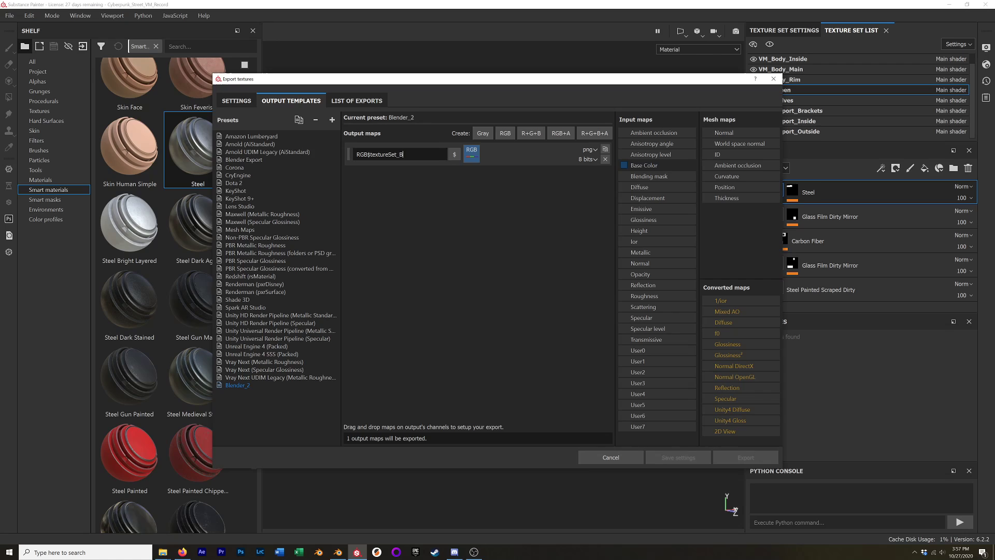
pyautogui.write('ase_Color')
pyautogui.press('BackSpace')
pyautogui.press('BackSpace')
pyautogui.press('BackSpace')
pyautogui.press('BackSpace')
pyautogui.press('BackSpace')
pyautogui.press('BackSpace')
pyautogui.write('Color')
pyautogui.press('BackSpace')
pyautogui.press('BackSpace')
pyautogui.press('BackSpace')
pyautogui.press('BackSpace')
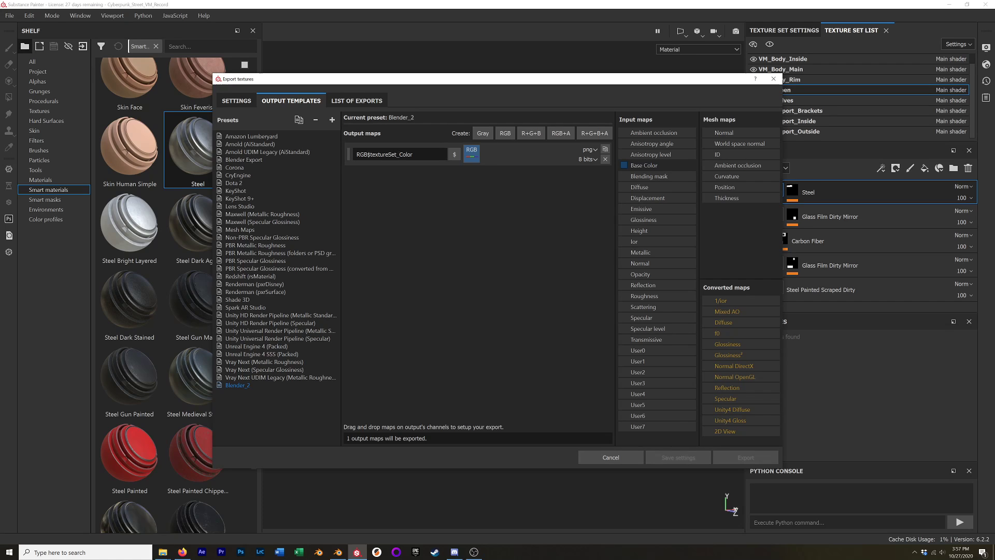
pyautogui.press('BackSpace')
pyautogui.press('BackSpace')
pyautogui.press('BackSpace')
# Check the map naming in the Blender Export preset, and extend the Blender_2 map's name to $textureSet_Base_Color.
pyautogui.click(244, 160)
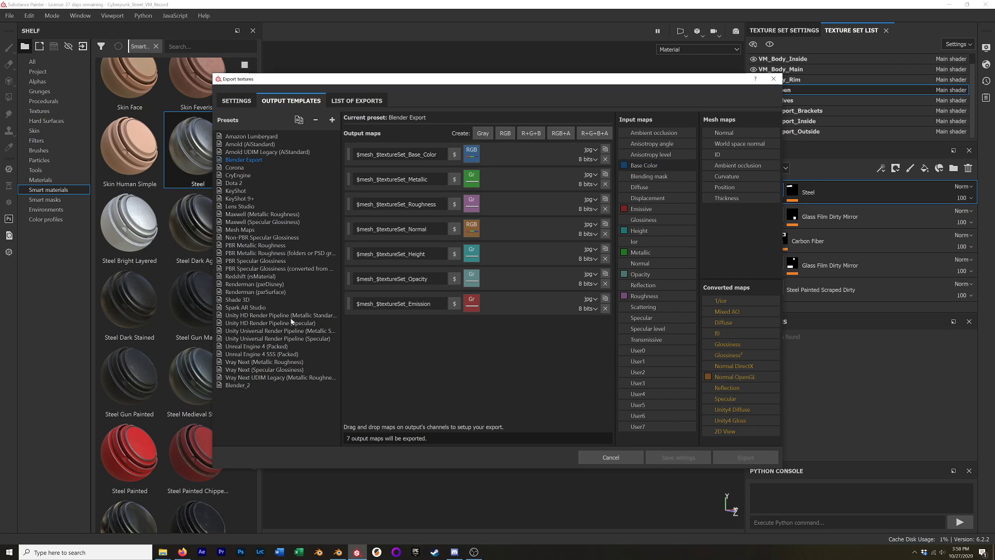
pyautogui.click(239, 385)
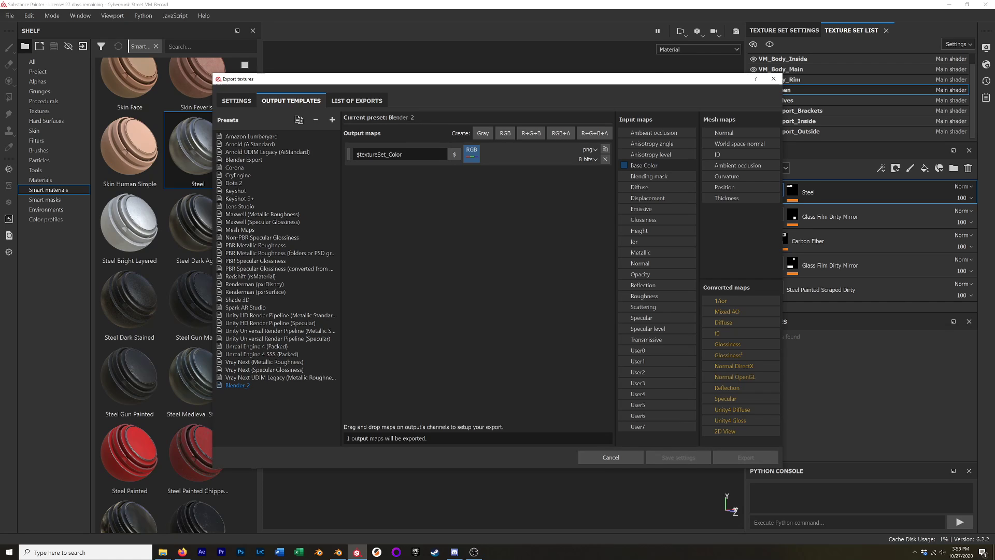
pyautogui.write('Base_')
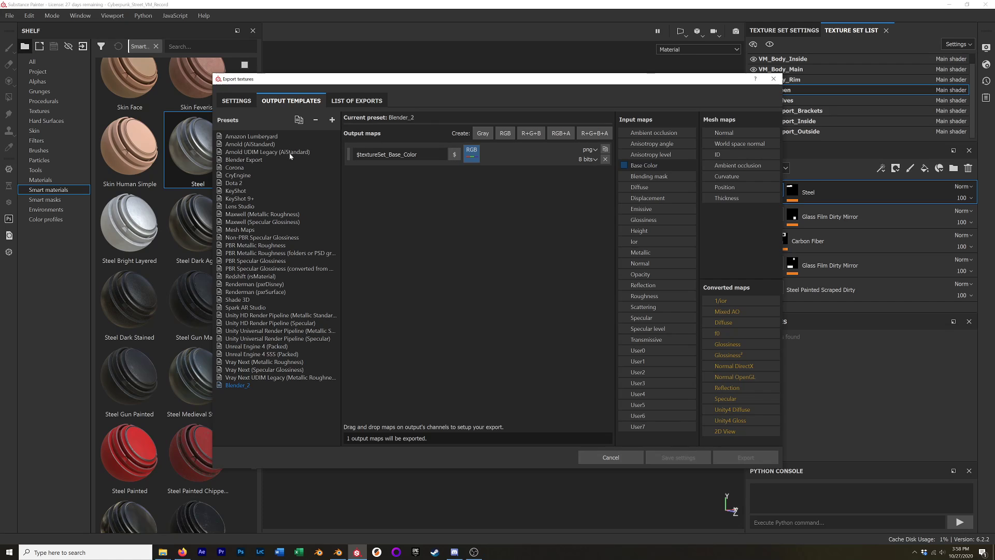
# Compare with the Blender Export preset, add a grayscale output map to Blender_2, and try to assign the Metallic map to it.
pyautogui.click(259, 160)
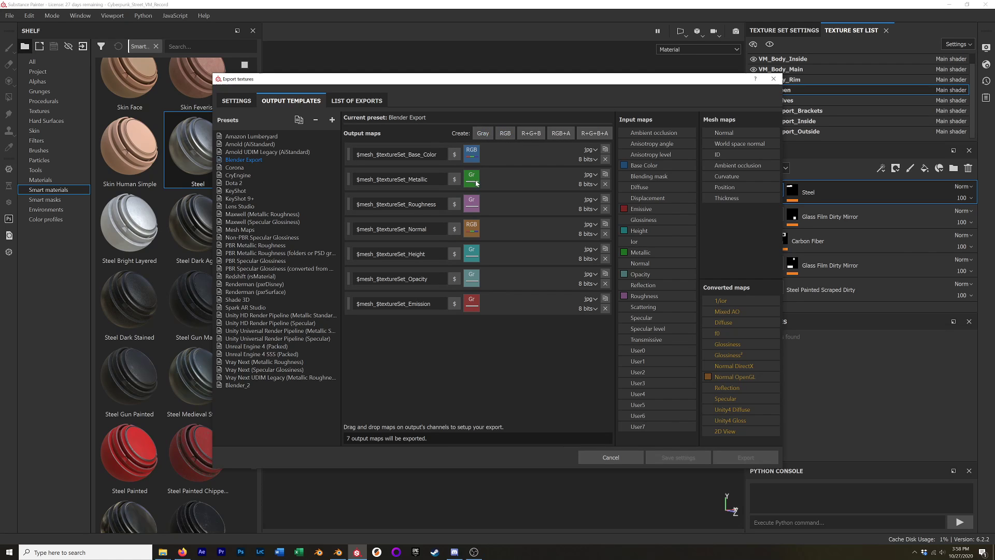
pyautogui.click(237, 386)
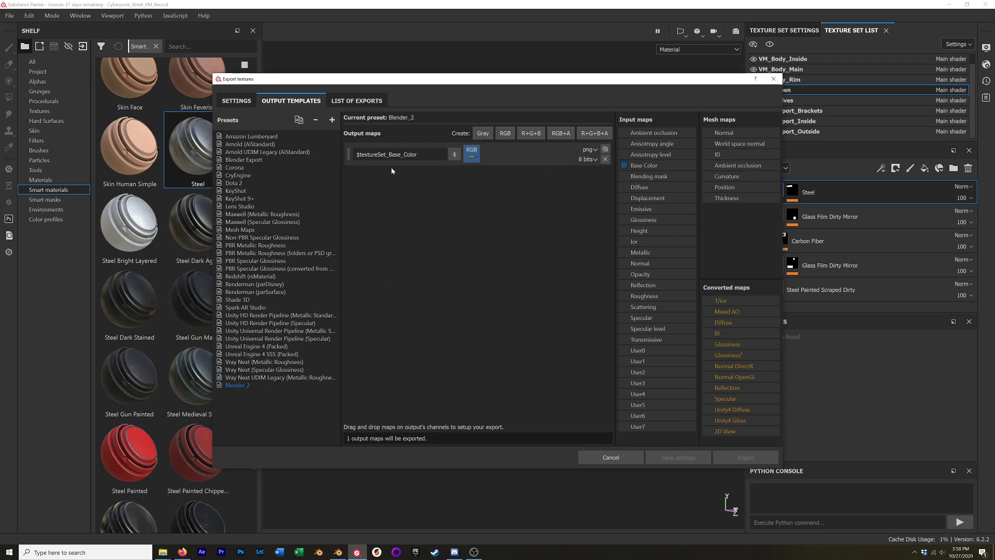
pyautogui.click(482, 136)
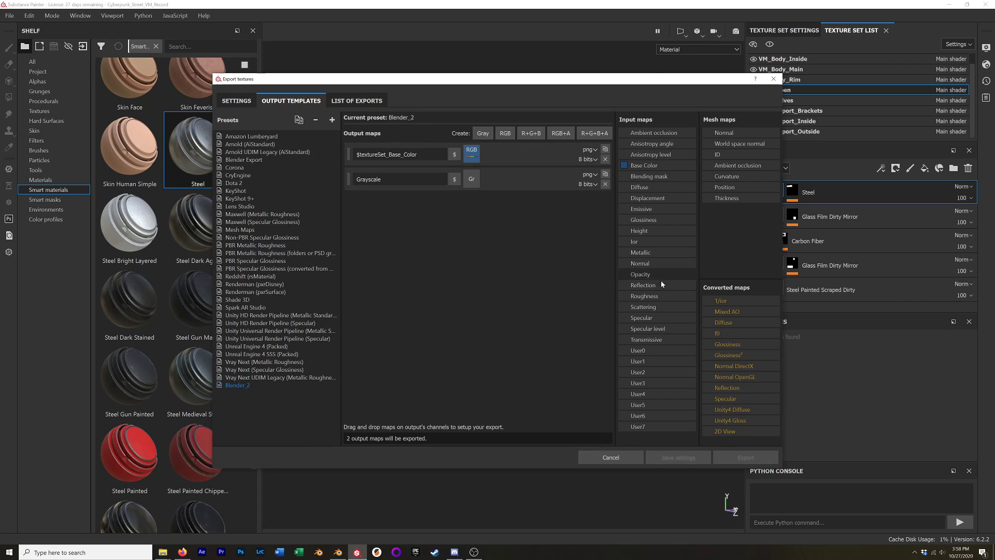
pyautogui.moveTo(641, 252); pyautogui.dragTo(472, 179)
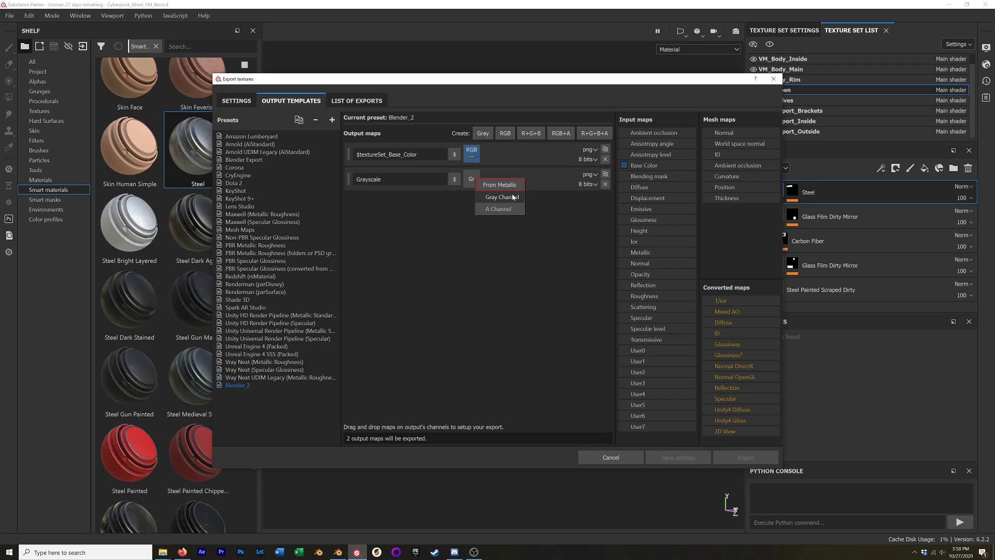
pyautogui.click(507, 186)
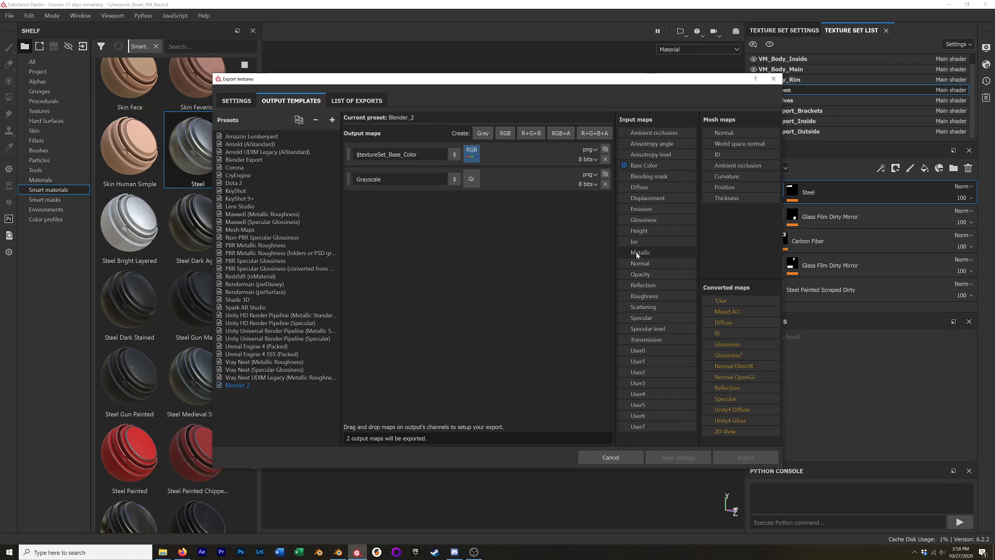
pyautogui.moveTo(640, 254); pyautogui.dragTo(469, 184)
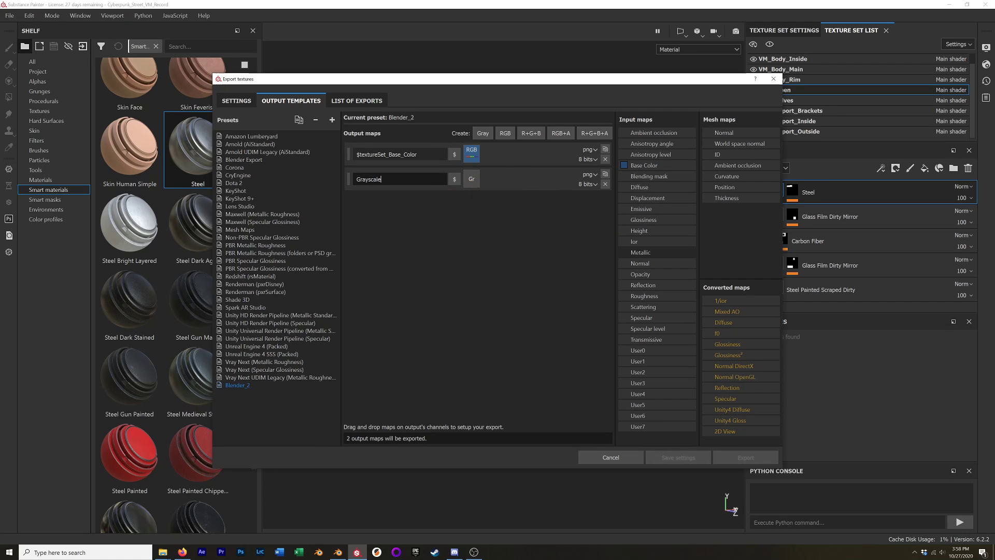
# Clear the name of the grayscale output map in Blender_2 and reopen the Blender Export preset.
pyautogui.doubleClick(386, 180)
pyautogui.doubleClick(396, 154)
pyautogui.click(359, 155)
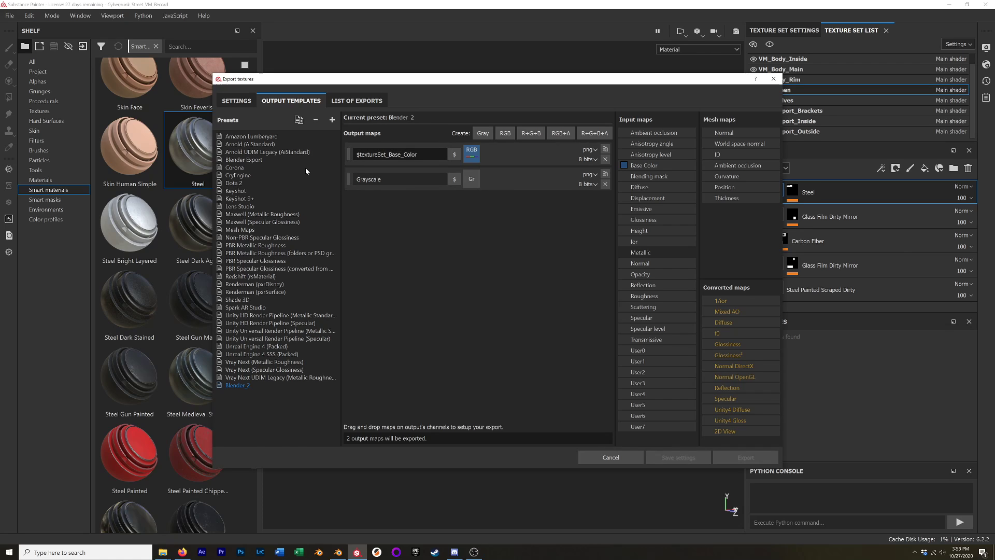
pyautogui.press('Tab')
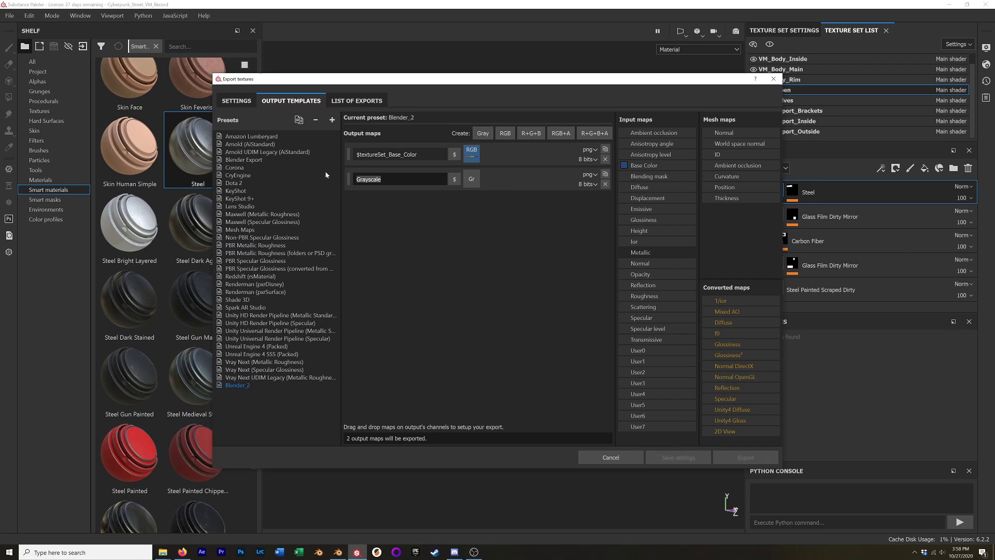
pyautogui.press('BackSpace')
pyautogui.click(257, 160)
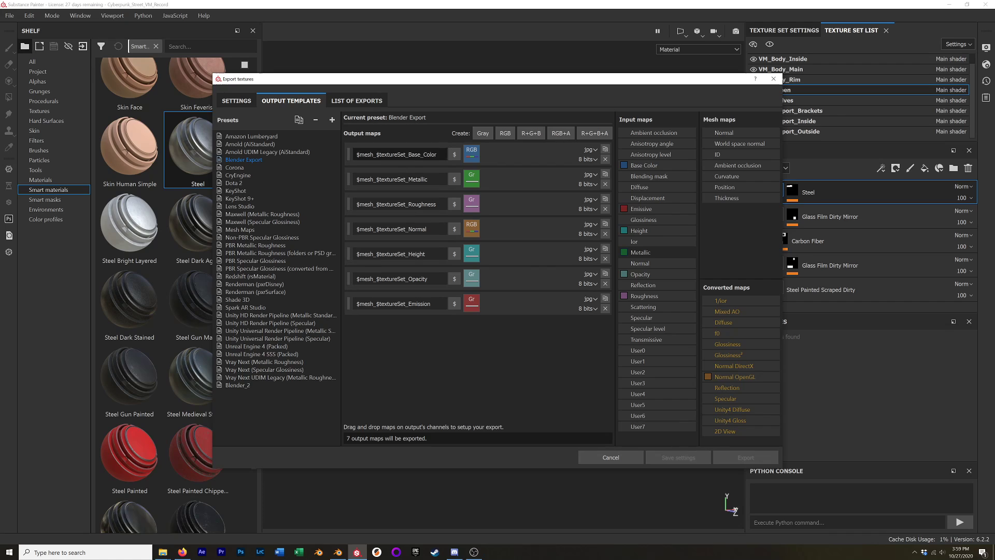
# Open the export's output directory selection and browse to the Textures folder of the Cyberpunk_Street project.
pyautogui.click(247, 103)
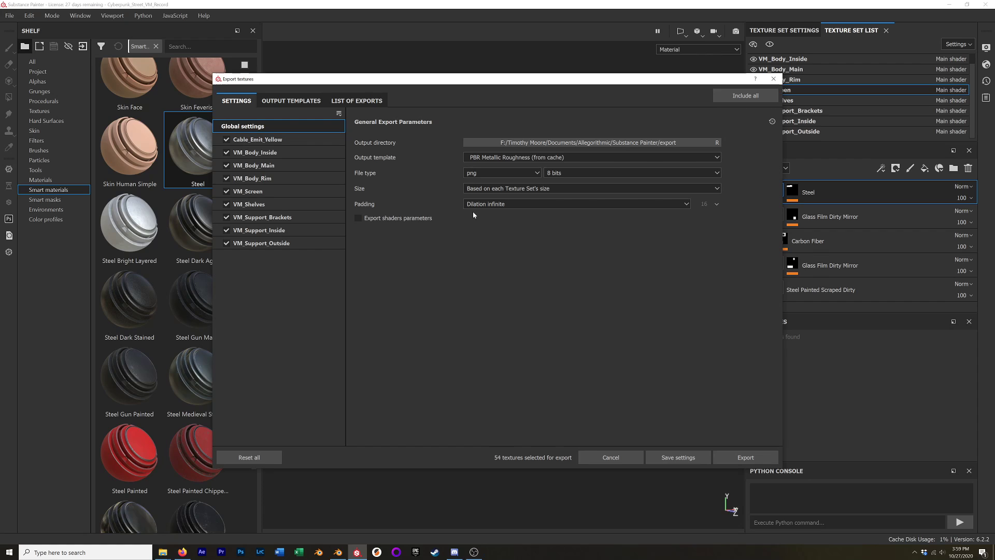
pyautogui.click(641, 145)
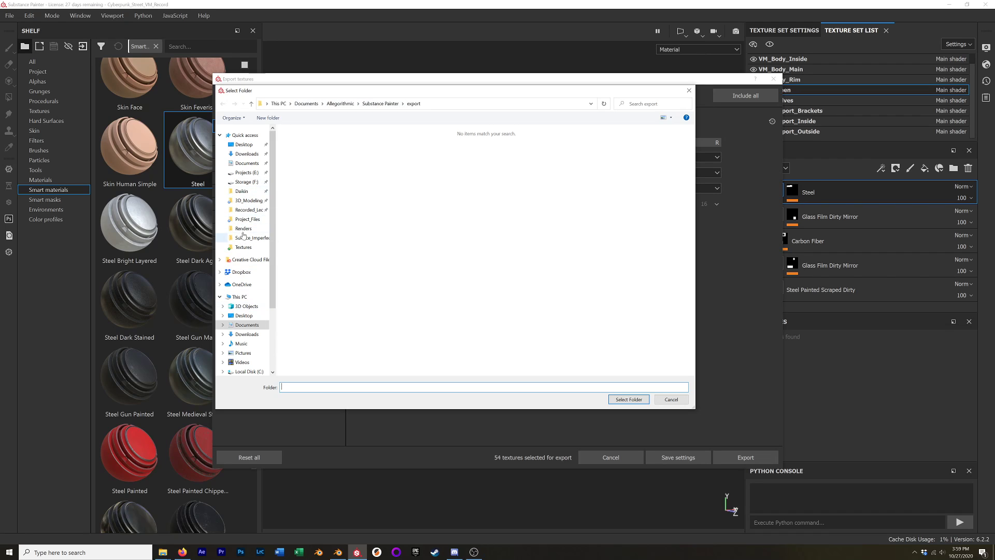
pyautogui.click(248, 200)
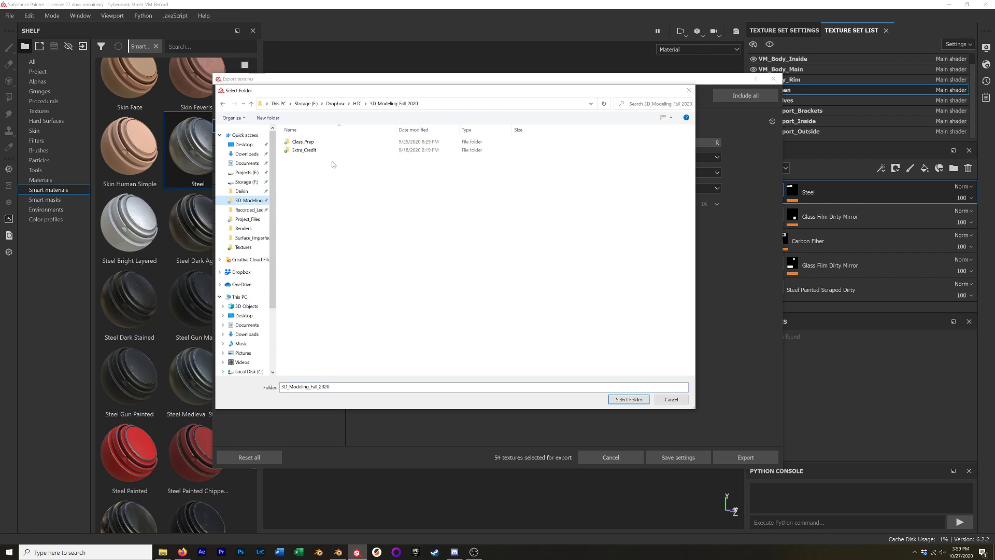
pyautogui.doubleClick(303, 142)
pyautogui.doubleClick(304, 142)
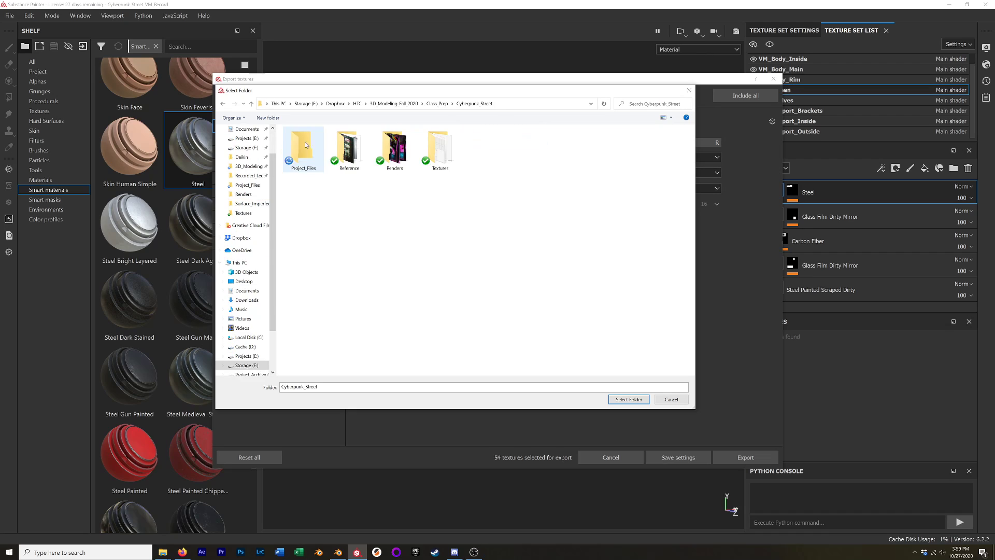
pyautogui.doubleClick(438, 150)
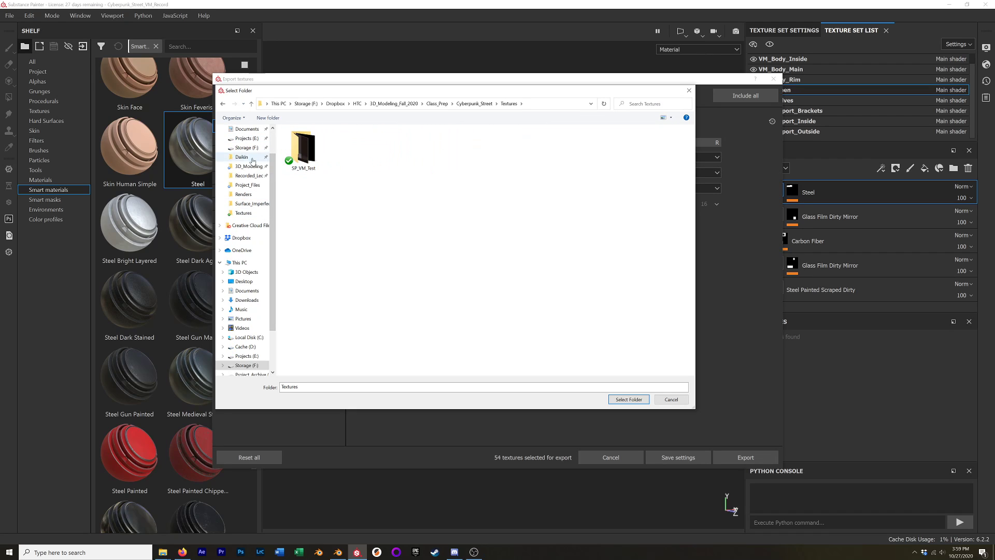
# Create a folder named SP_VM_Record inside Textures and choose it as the export's output directory.
pyautogui.click(269, 119)
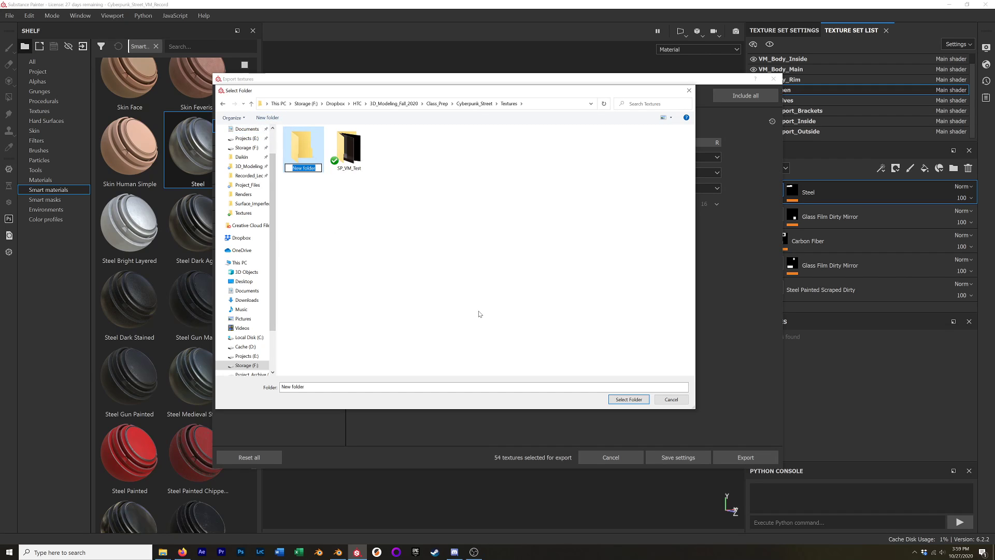
pyautogui.write('SP_VM_Record')
pyautogui.press('Return')
pyautogui.doubleClick(303, 150)
pyautogui.click(629, 399)
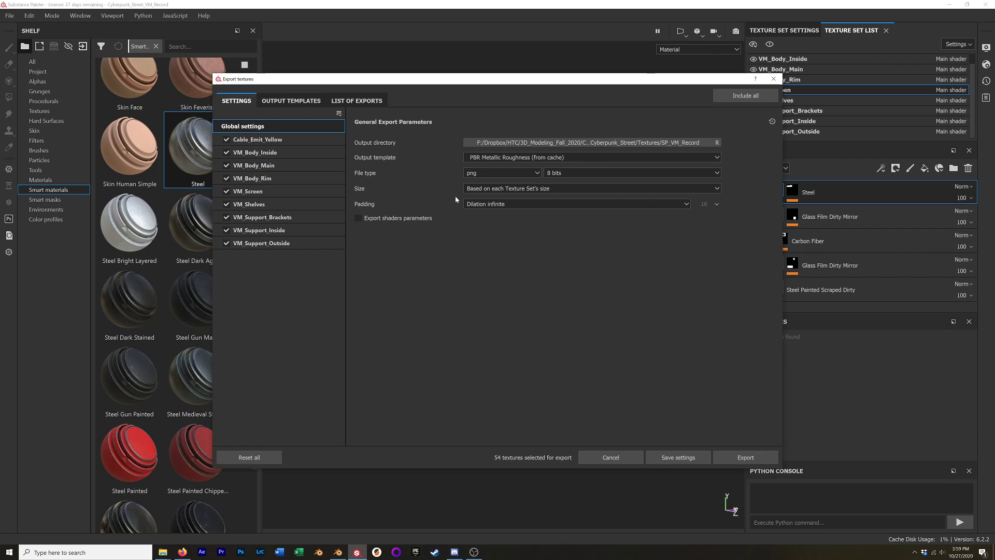
# Save the export settings with the size set to 2048 and the Cable_Emit_Yellow texture set excluded.
pyautogui.click(537, 190)
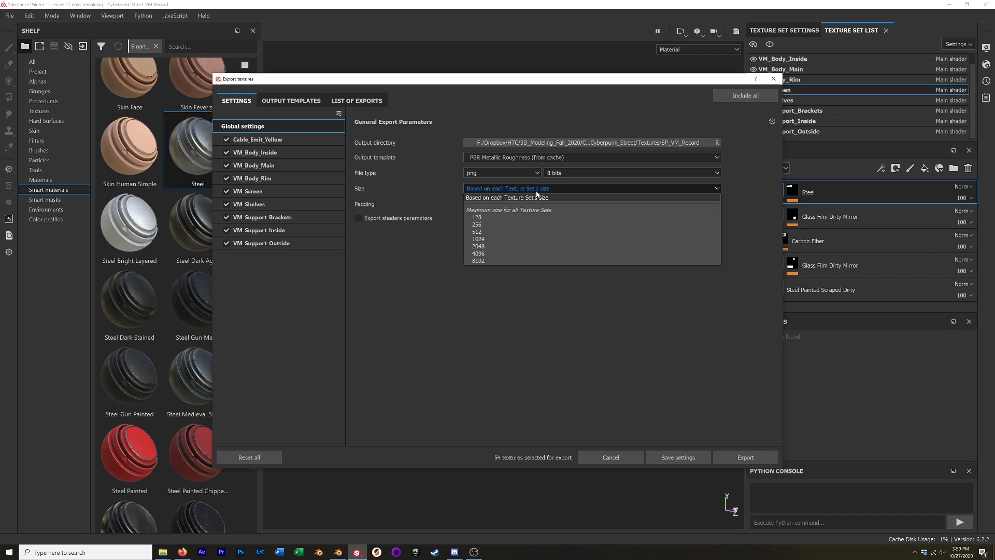
pyautogui.click(498, 246)
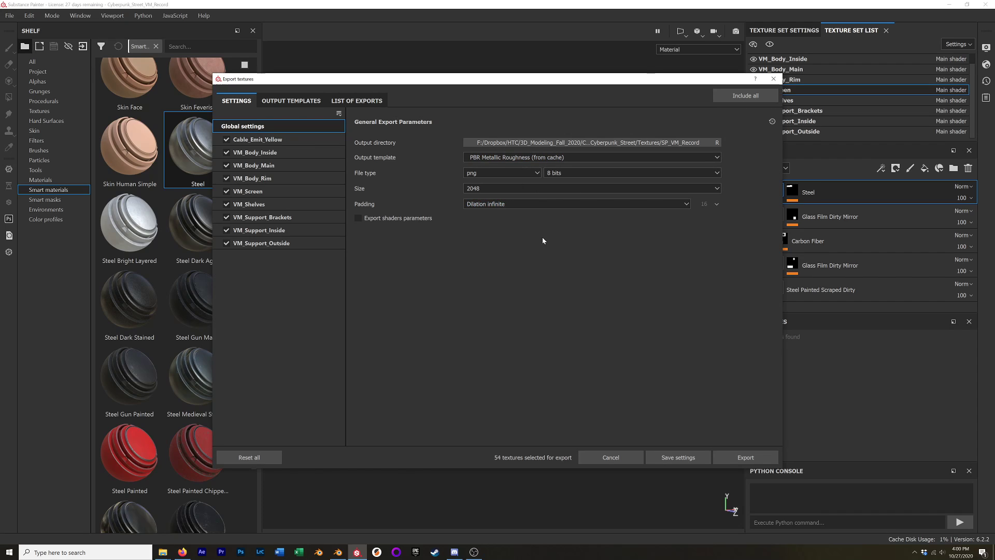
pyautogui.doubleClick(477, 190)
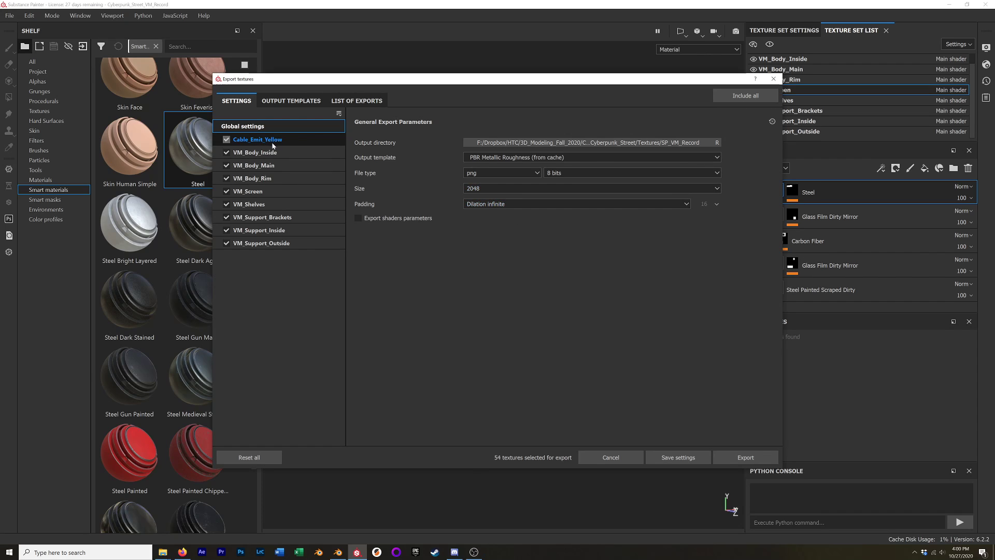
pyautogui.click(241, 141)
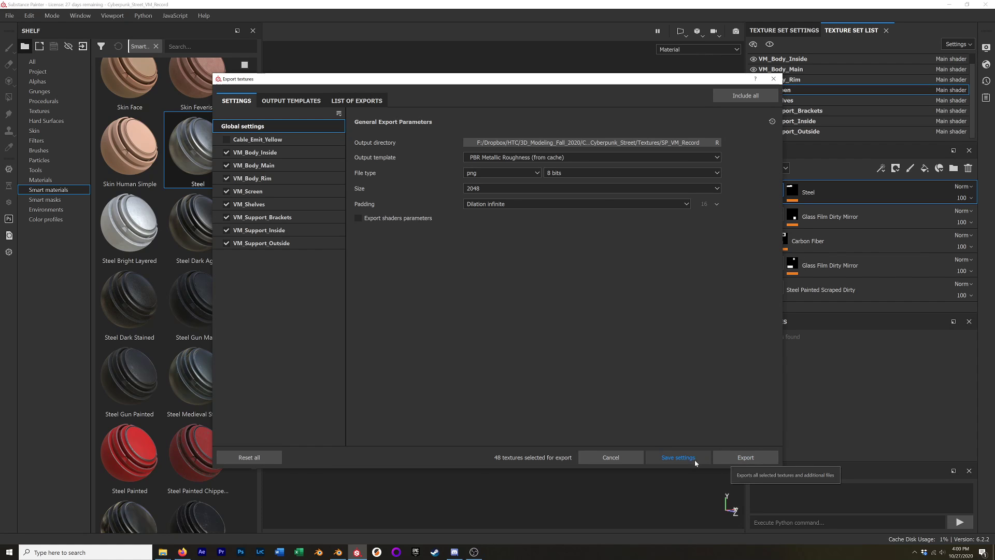
pyautogui.click(668, 460)
# Inspect the plain white loops on the panel beneath the vending machine and look through the smart materials.
pyautogui.keyDown('alt'); pyautogui.moveTo(543, 416); pyautogui.dragTo(291, 356); pyautogui.keyUp('alt')
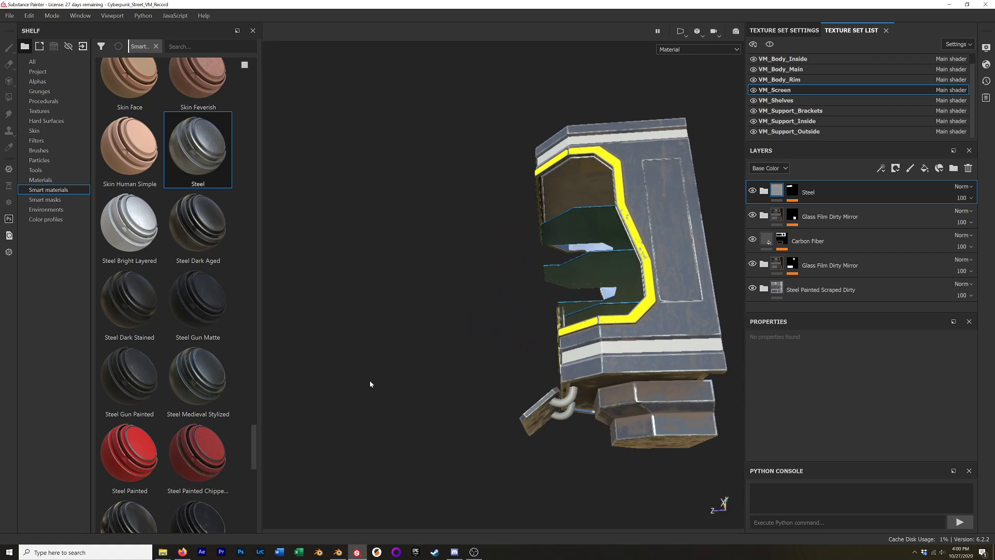
pyautogui.scroll(-2, 562, 422)
pyautogui.scroll(5, 569, 396)
pyautogui.scroll(2, 570, 397)
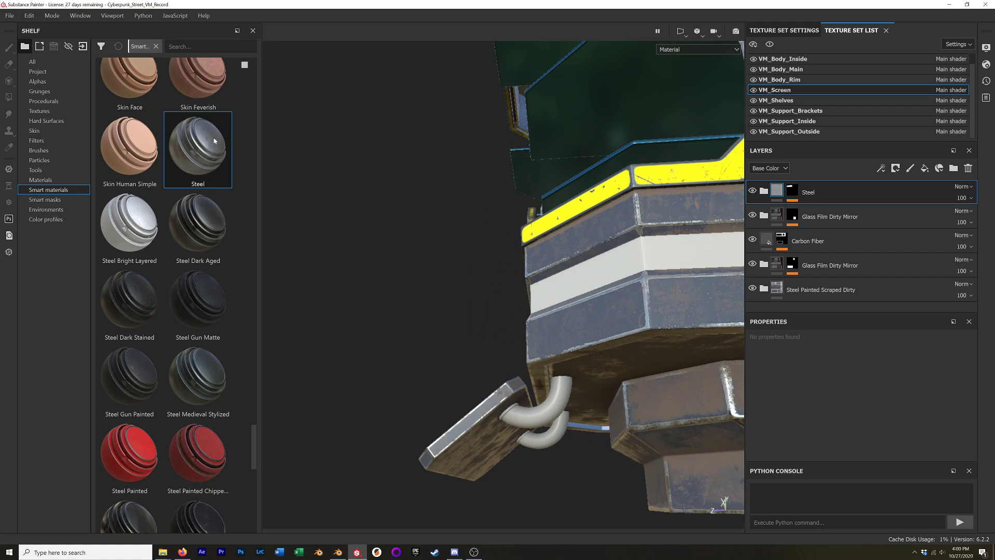
pyautogui.scroll(15, 227, 198)
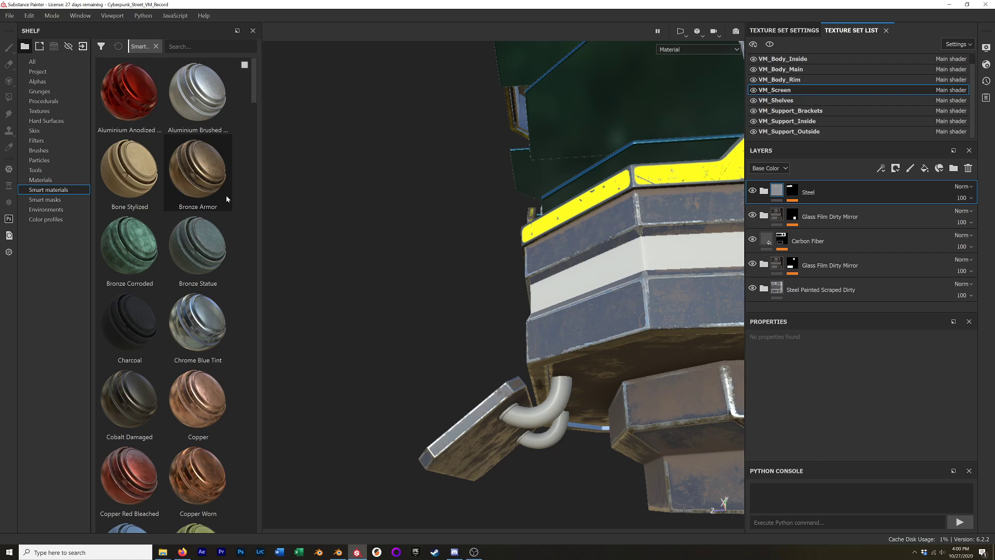
pyautogui.scroll(-15, 220, 207)
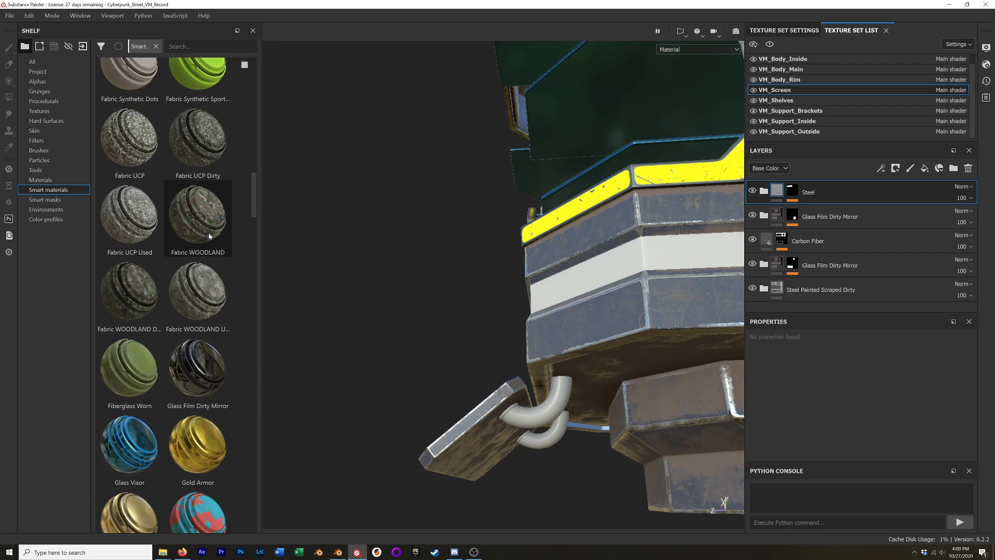
pyautogui.scroll(-8, 210, 236)
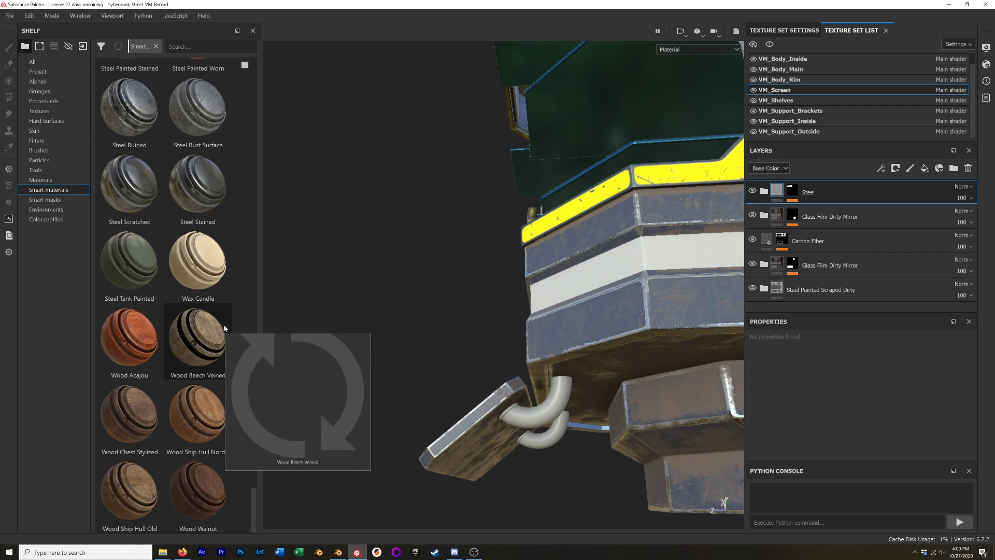
pyautogui.scroll(15, 225, 327)
pyautogui.scroll(10, 224, 328)
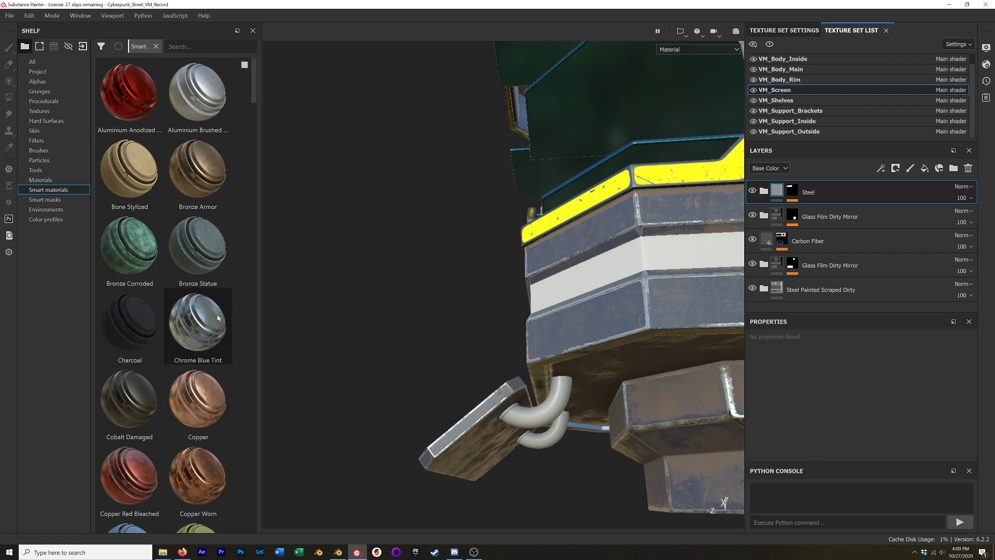
# Find the Steel Rough material in the materials library and apply it to the white support loops of the VM_Support_Brackets texture set.
pyautogui.click(41, 180)
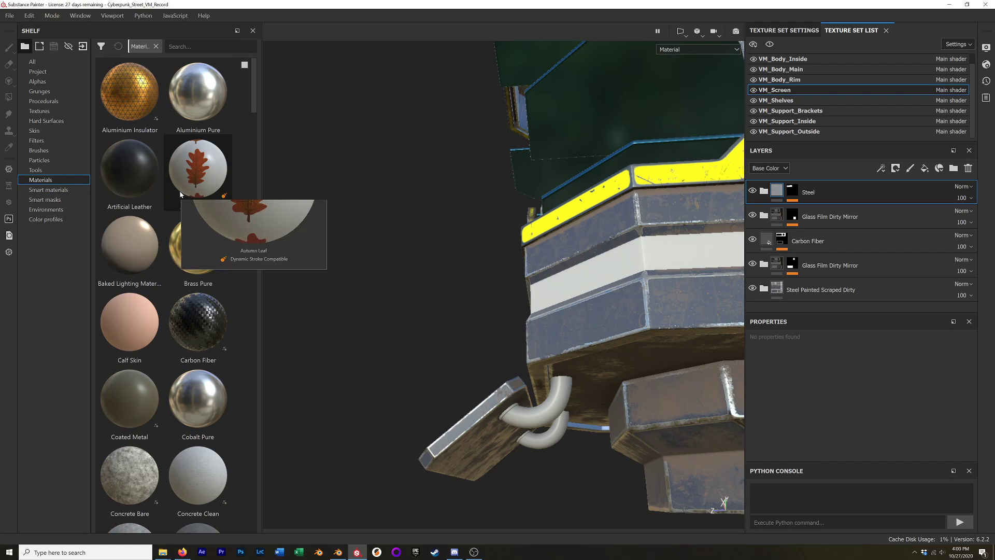
pyautogui.scroll(-15, 180, 194)
pyautogui.scroll(-6, 180, 194)
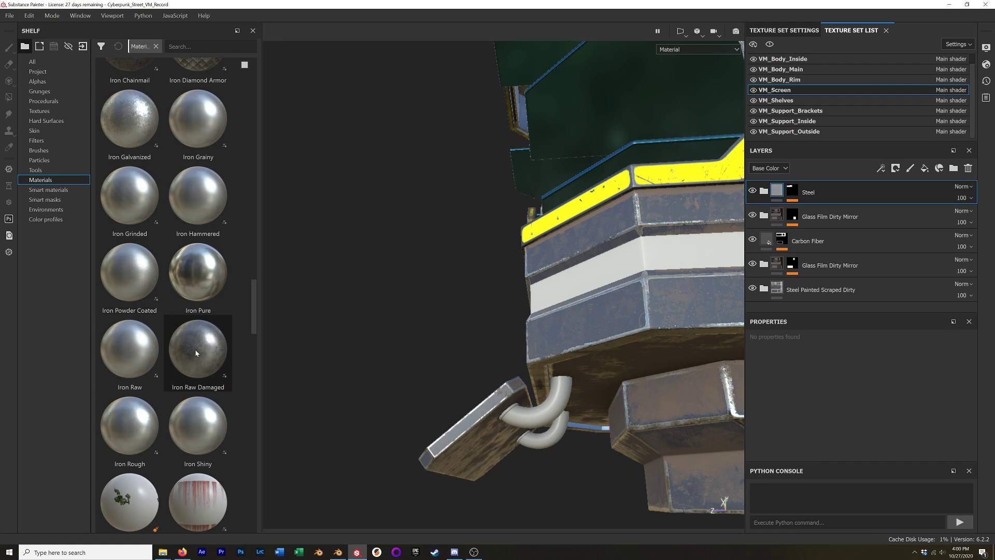
pyautogui.scroll(-10, 178, 278)
pyautogui.scroll(-5, 177, 277)
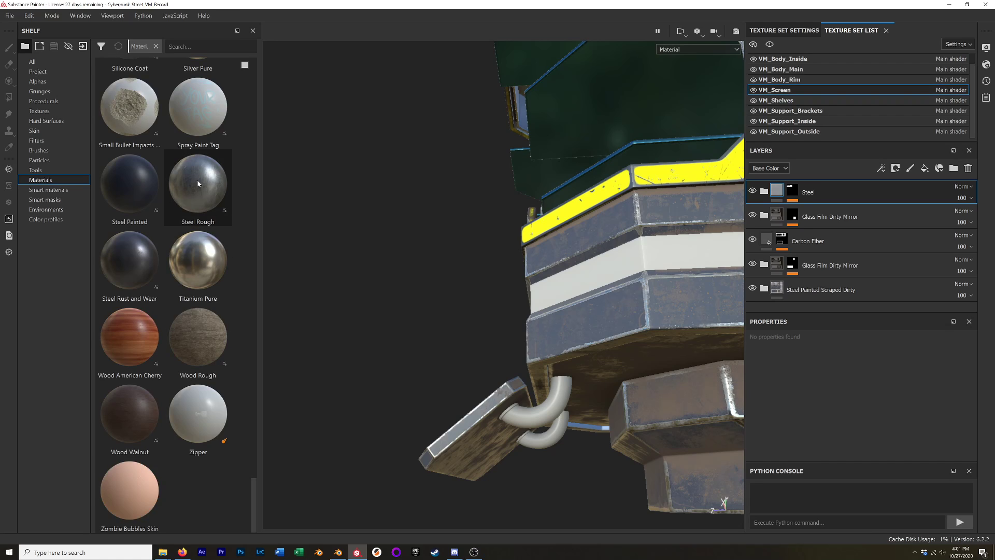
pyautogui.moveTo(197, 183); pyautogui.dragTo(563, 450)
pyautogui.keyDown('alt'); pyautogui.moveTo(486, 427); pyautogui.dragTo(477, 381); pyautogui.keyUp('alt')
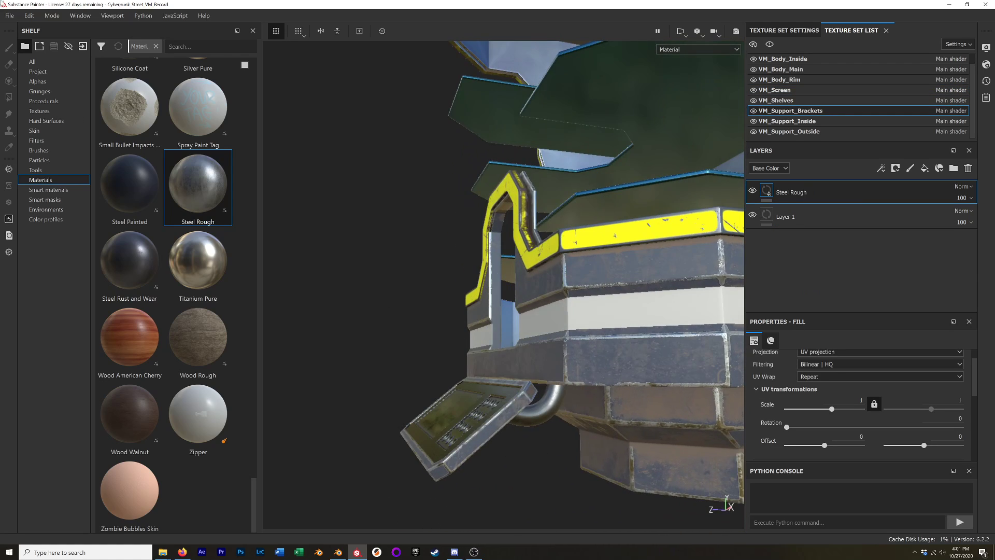
# Open the texture export settings and exclude the Height and Emissive maps for VM_Body_Inside.
pyautogui.click(10, 16)
pyautogui.click(31, 218)
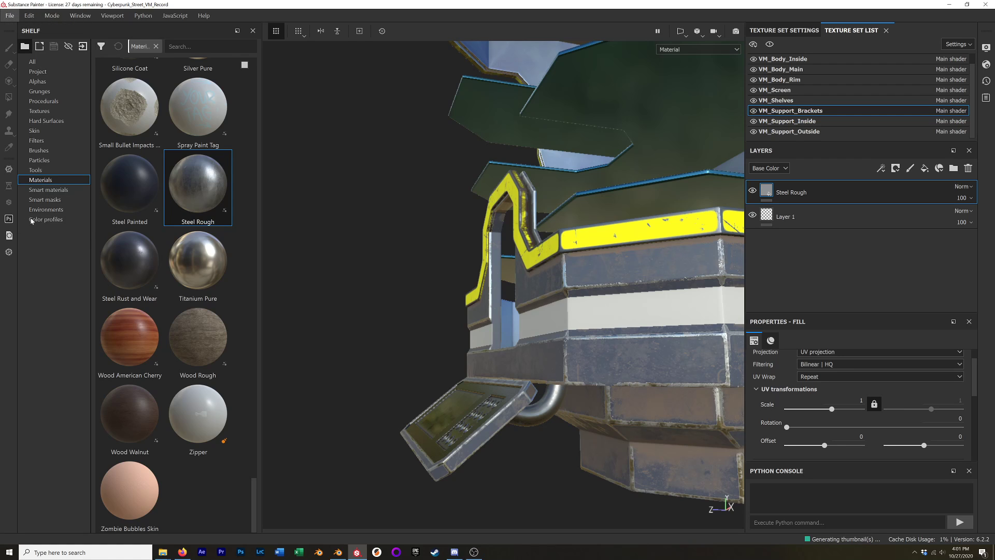
pyautogui.moveTo(337, 79); pyautogui.dragTo(420, 80)
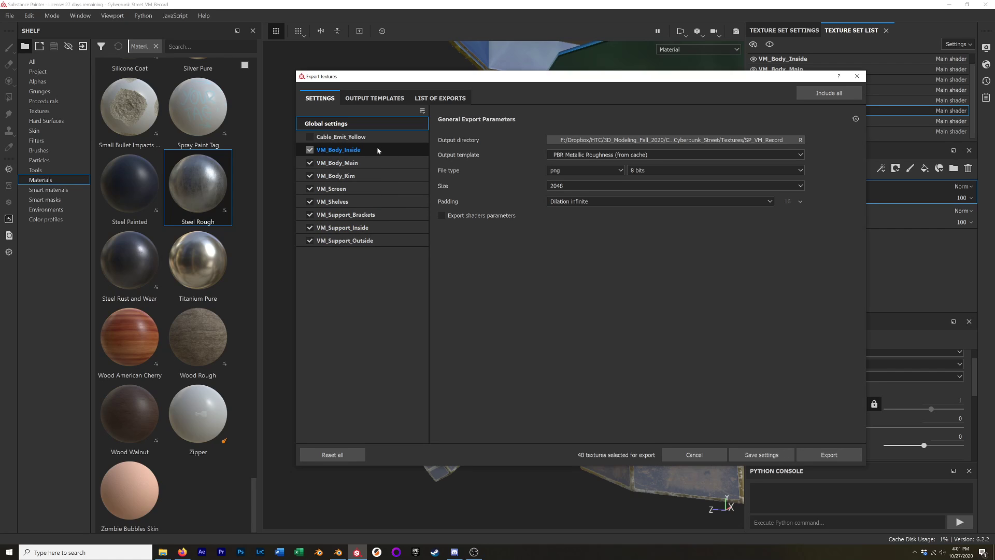
pyautogui.click(377, 149)
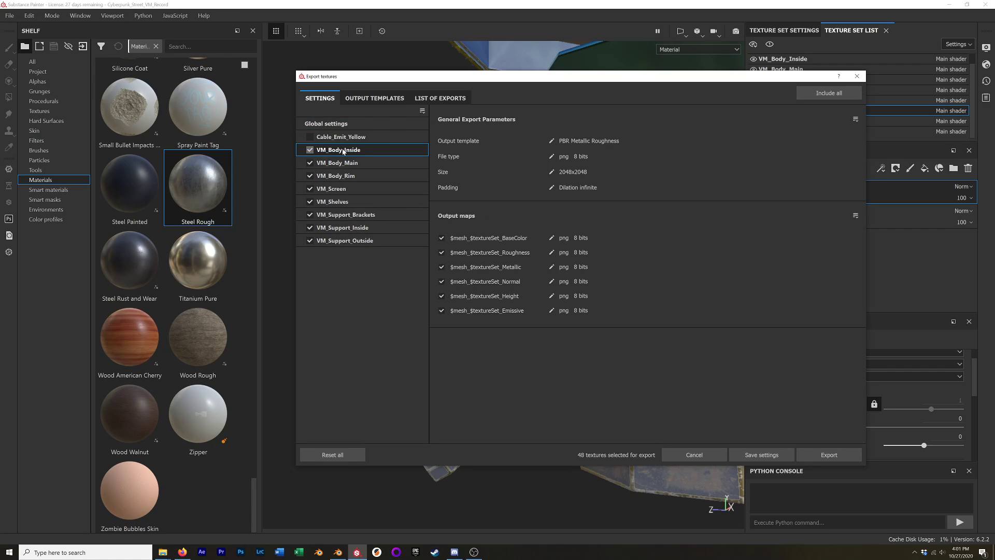
pyautogui.click(442, 296)
pyautogui.click(442, 310)
# Exclude the Height and Emissive output maps for the VM_Body_Main and VM_Body_Rim texture sets.
pyautogui.click(335, 164)
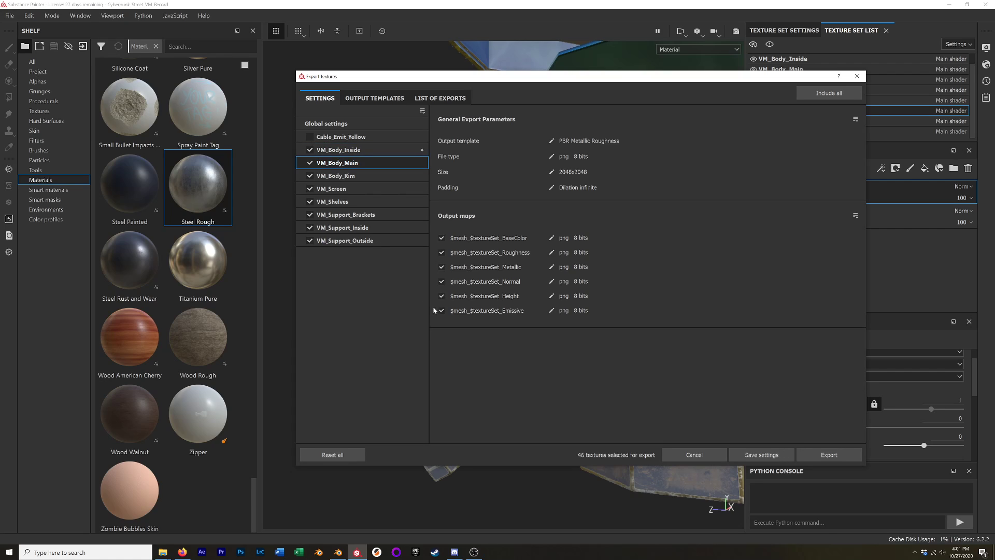
pyautogui.click(442, 296)
pyautogui.click(442, 311)
pyautogui.click(342, 176)
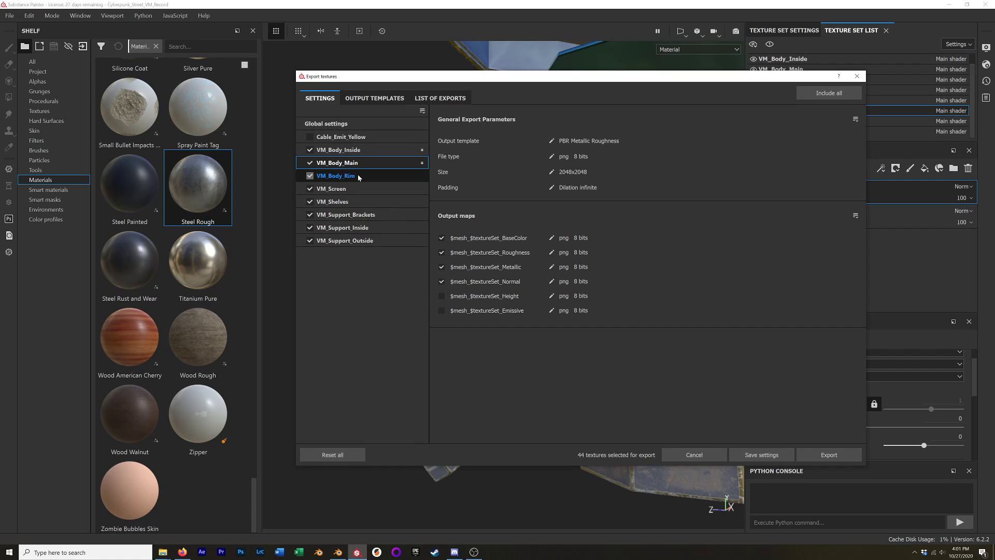
pyautogui.click(441, 296)
pyautogui.click(442, 311)
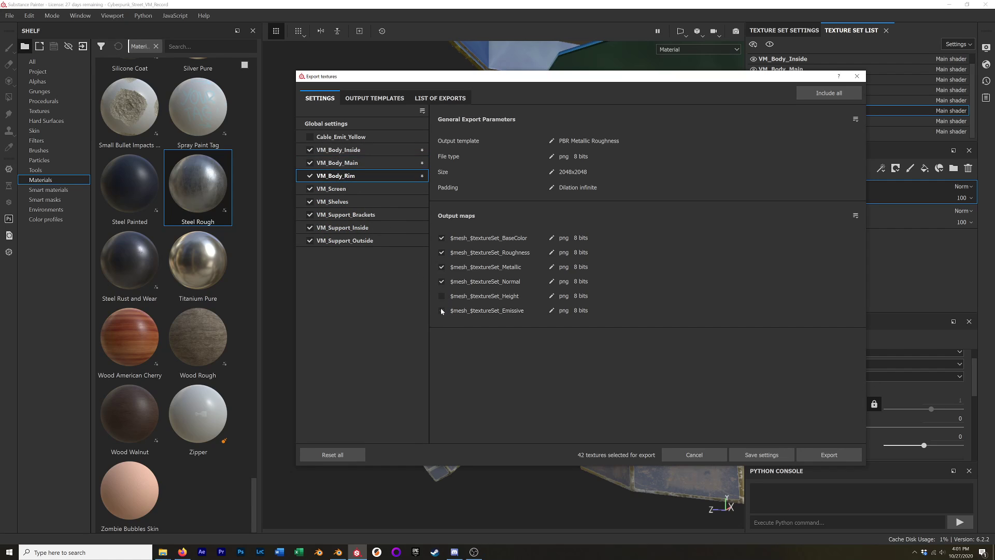
# Exclude the Height and Emissive output maps for the VM_Screen and VM_Shelves texture sets.
pyautogui.click(331, 189)
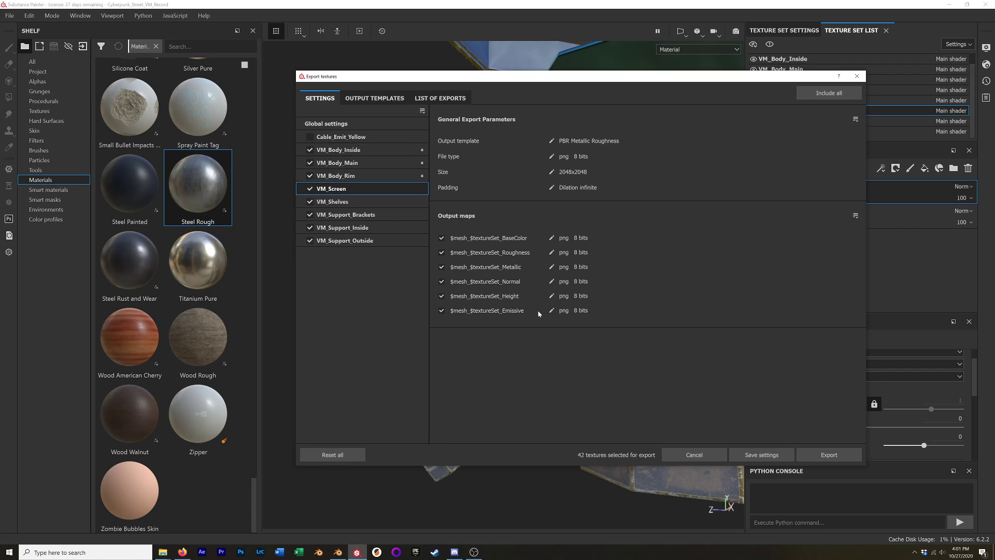
pyautogui.click(441, 296)
pyautogui.click(441, 310)
pyautogui.click(333, 202)
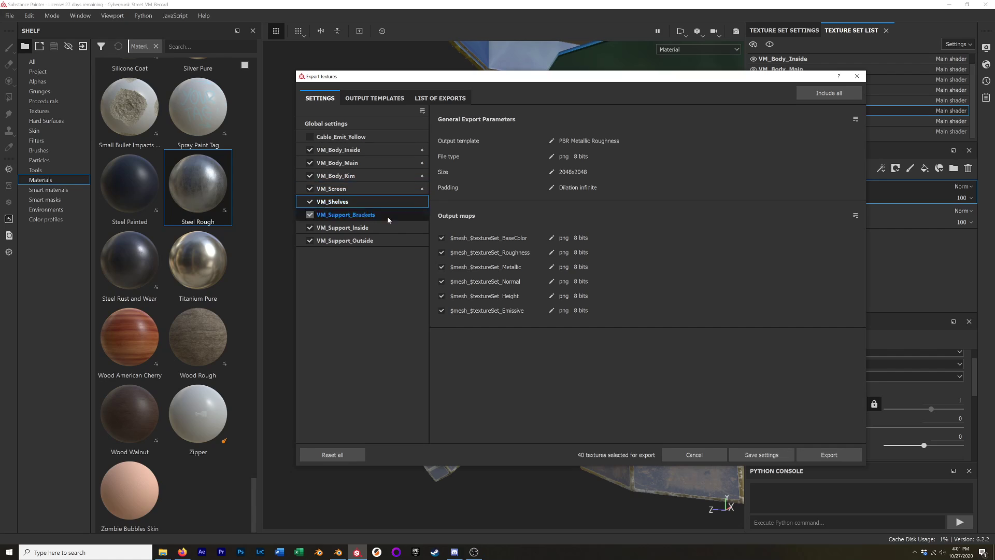
pyautogui.click(442, 296)
pyautogui.click(442, 310)
# Exclude the Height and Emissive output maps for VM_Support_Brackets, VM_Support_Inside and VM_Support_Outside.
pyautogui.click(363, 215)
pyautogui.click(442, 296)
pyautogui.click(442, 310)
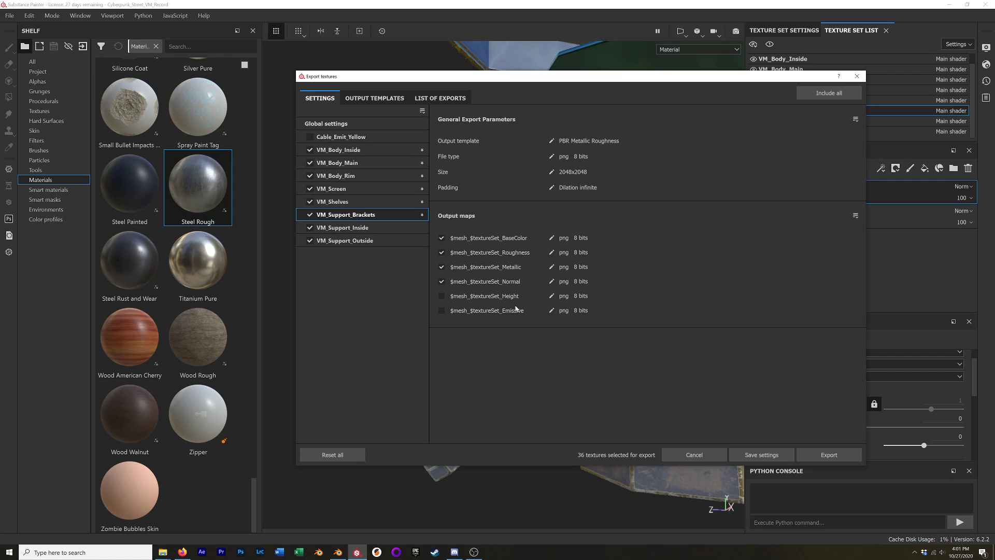
pyautogui.click(358, 228)
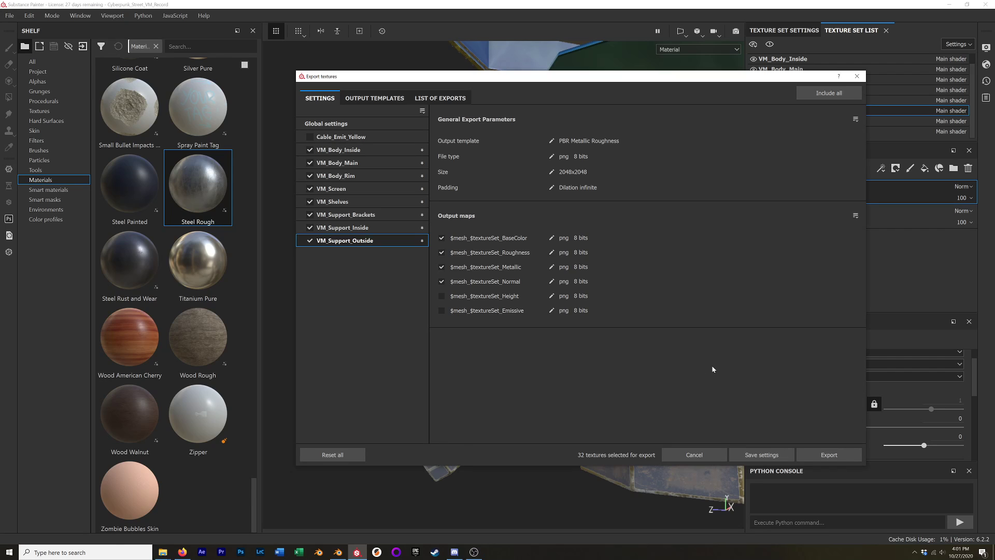
# Export the selected texture maps and close the export window once the export is done.
pyautogui.click(832, 456)
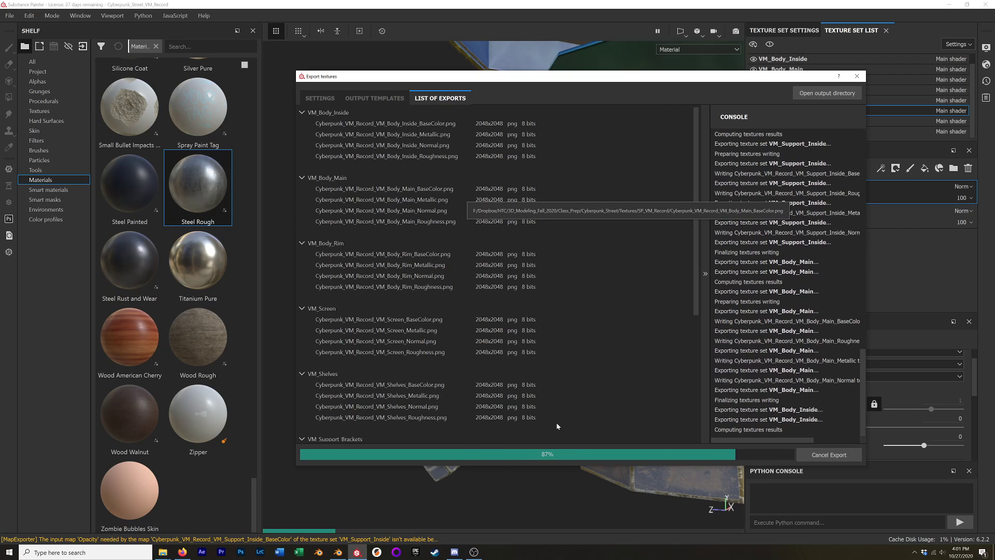
pyautogui.click(857, 76)
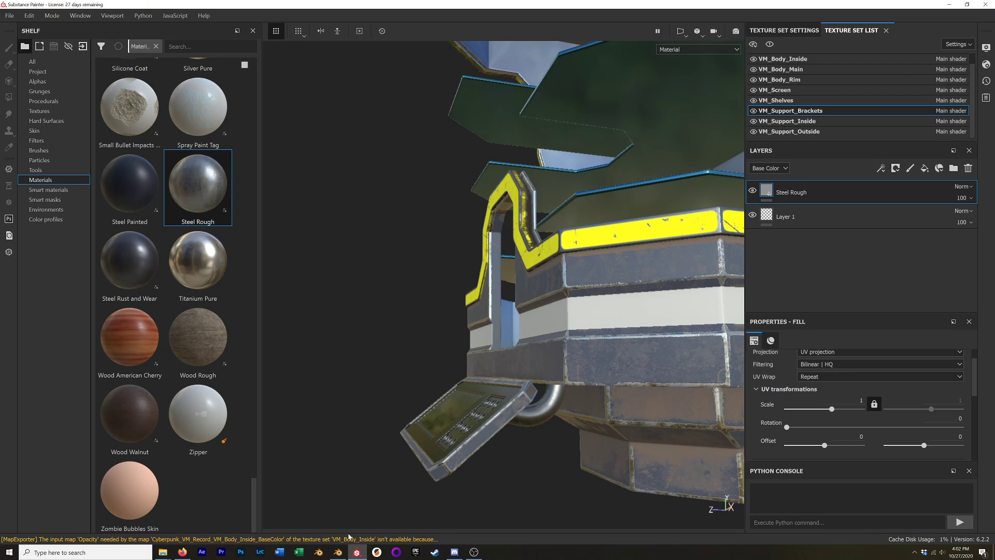
pyautogui.click(338, 553)
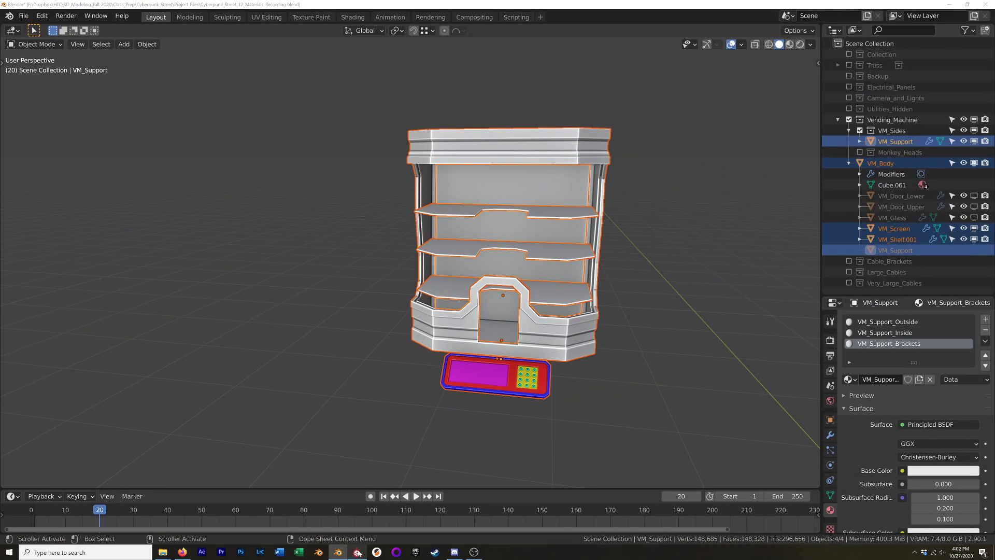
pyautogui.click(357, 553)
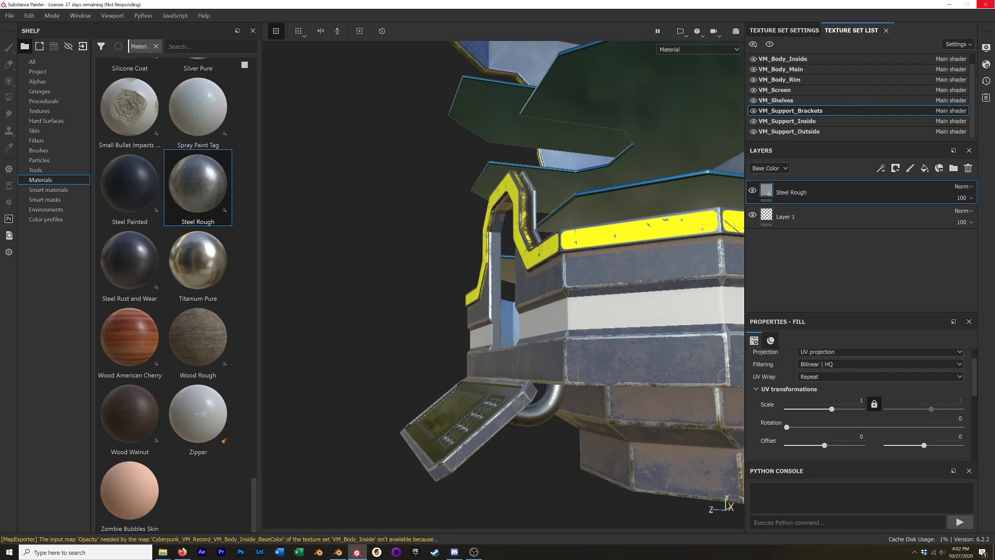
# Open the SP_VM_Record folder inside Textures in File Explorer and list its files in detail with full file names.
pyautogui.click(163, 552)
pyautogui.click(570, 248)
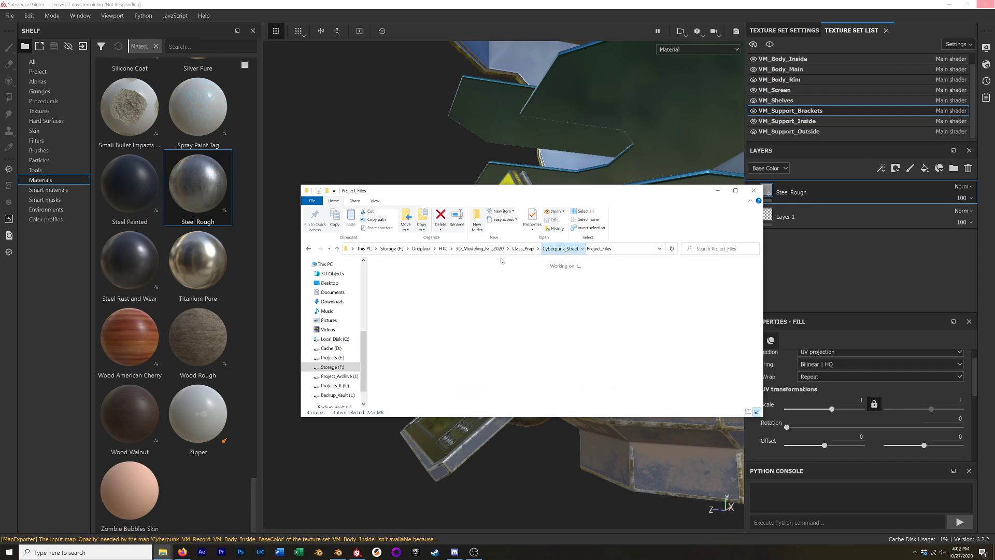
pyautogui.doubleClick(510, 286)
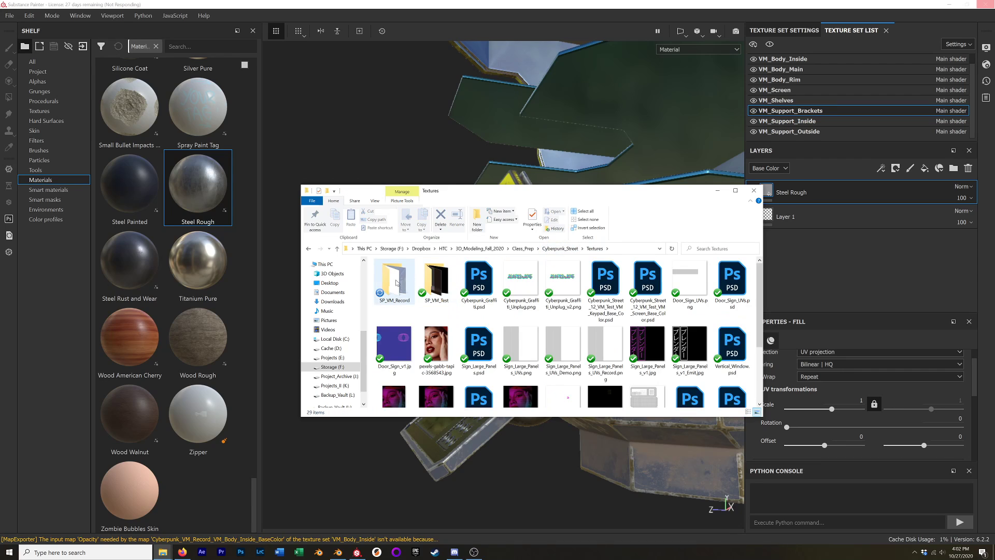
pyautogui.doubleClick(400, 281)
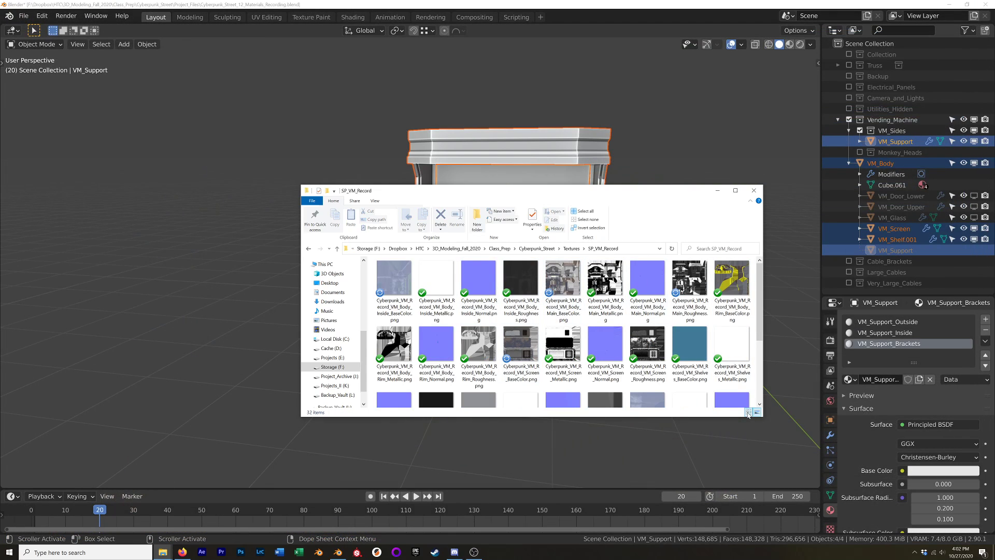
pyautogui.click(749, 412)
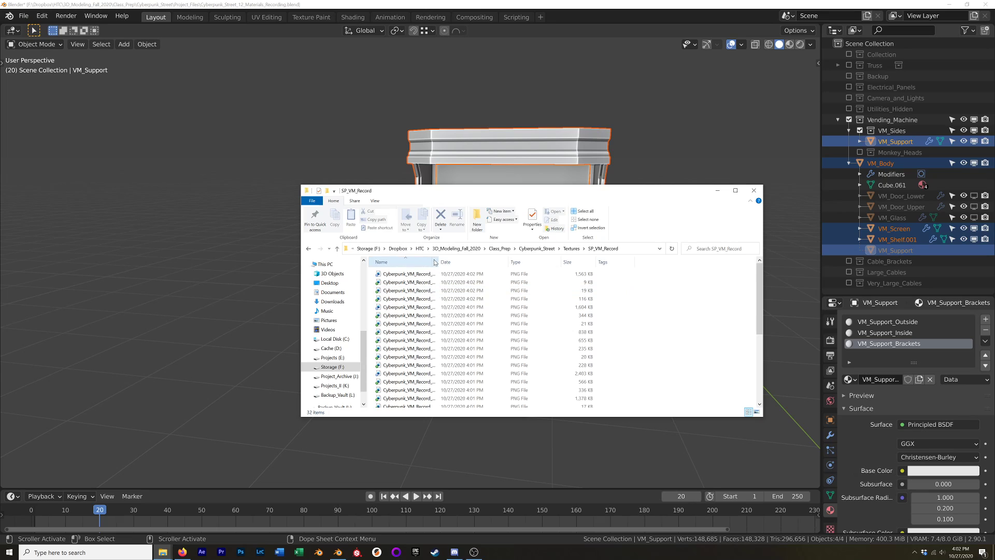
pyautogui.moveTo(439, 258); pyautogui.dragTo(521, 263)
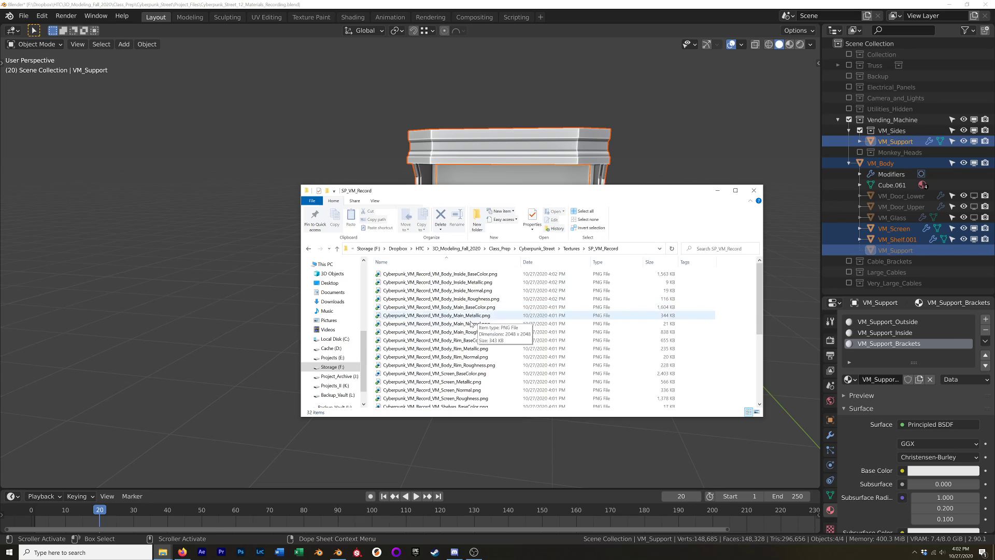
# Inspect the exported Cyberpunk_VM_Record_VM_Body_Main_BaseColor.png image up close, then close it.
pyautogui.doubleClick(466, 307)
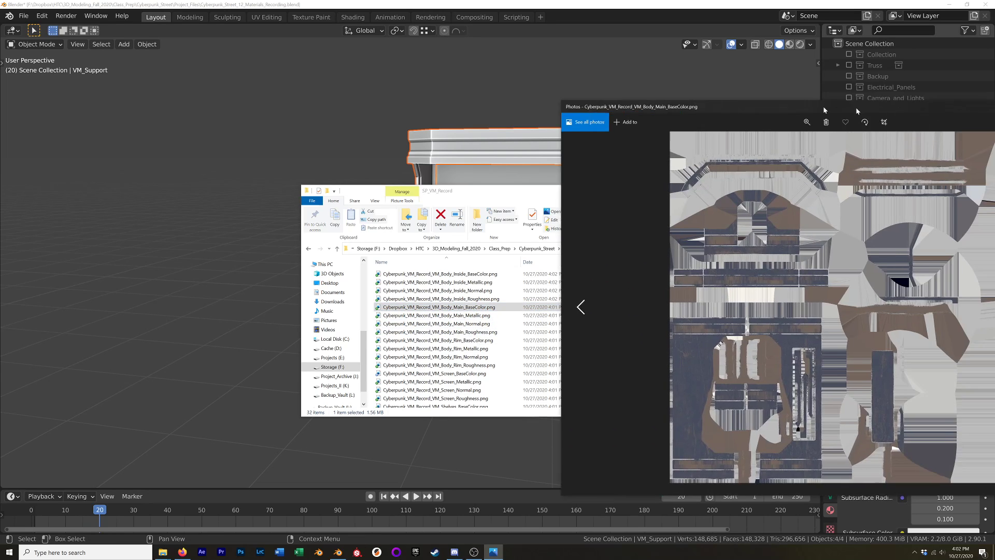
pyautogui.moveTo(858, 111); pyautogui.dragTo(518, 69)
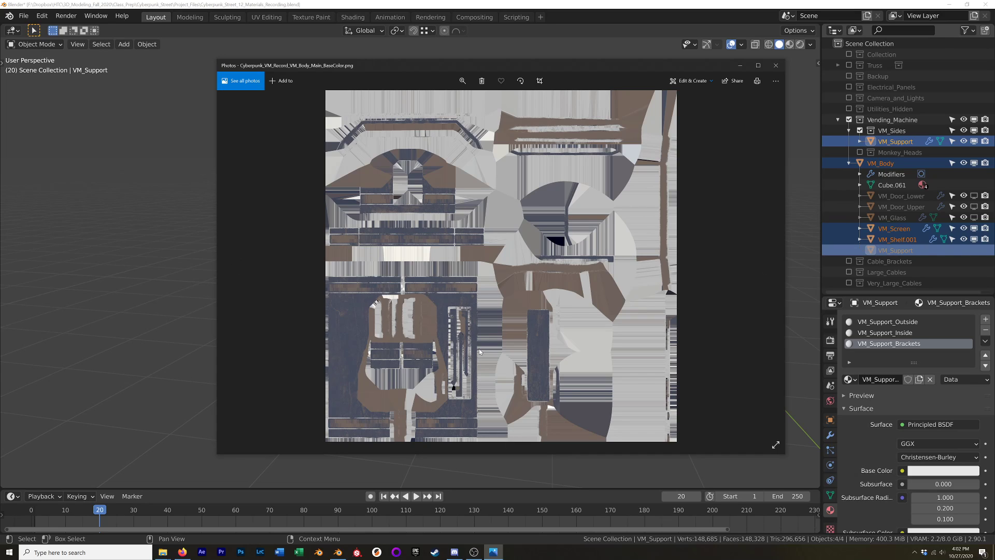
pyautogui.keyDown('ctrl'); pyautogui.scroll(3, 479, 349); pyautogui.keyUp('ctrl')
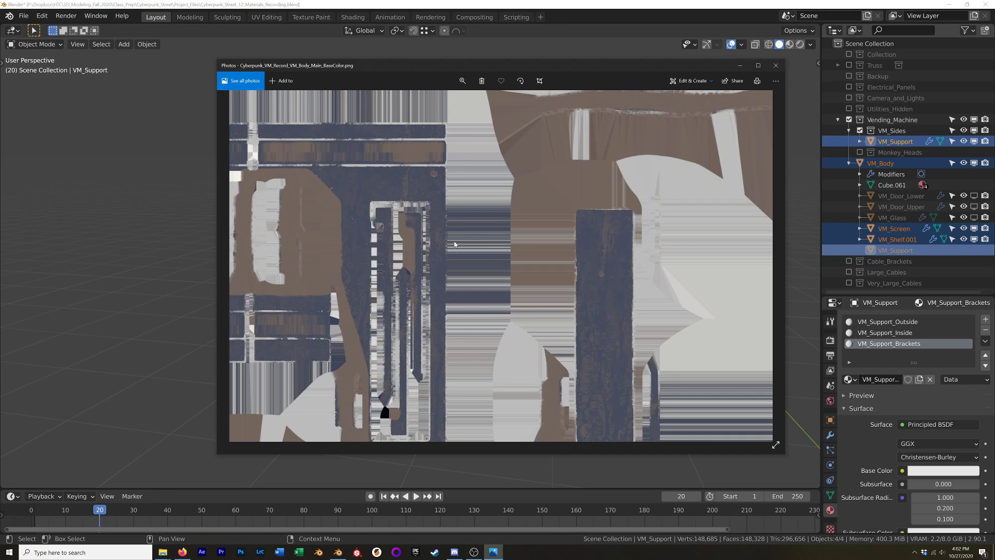
pyautogui.keyDown('ctrl'); pyautogui.scroll(-4, 508, 300); pyautogui.keyUp('ctrl')
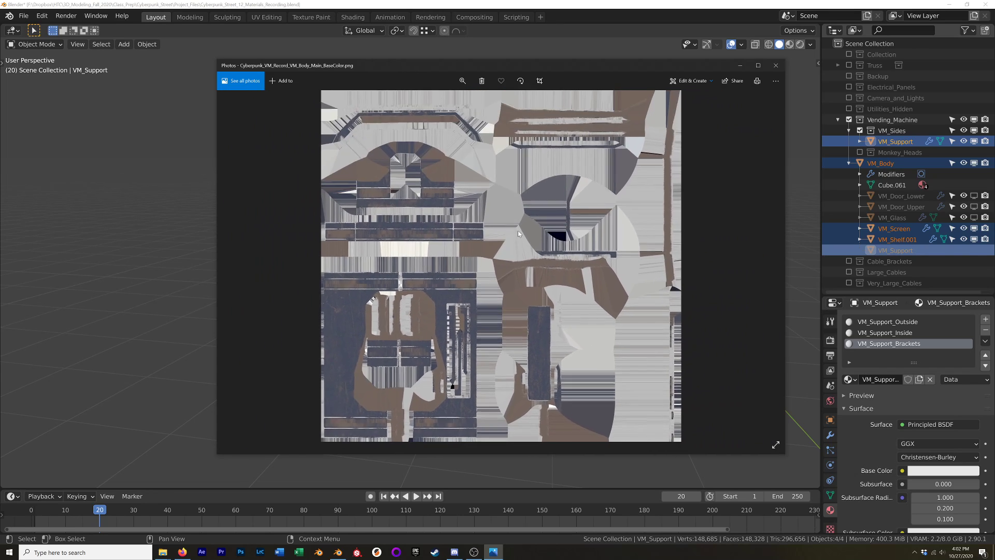
pyautogui.click(777, 72)
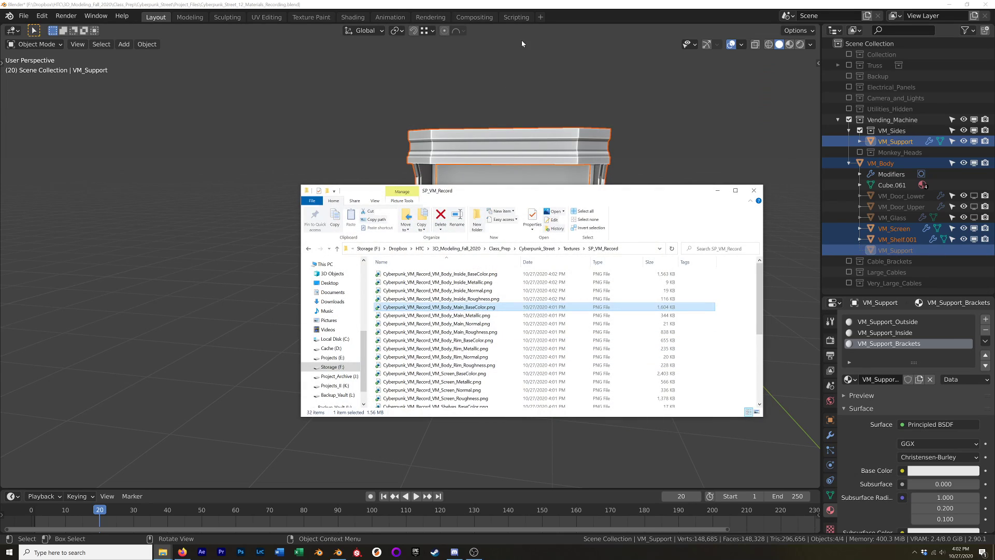
# Switch to Blender and set the solid viewport shading color to Material.
pyautogui.click(603, 105)
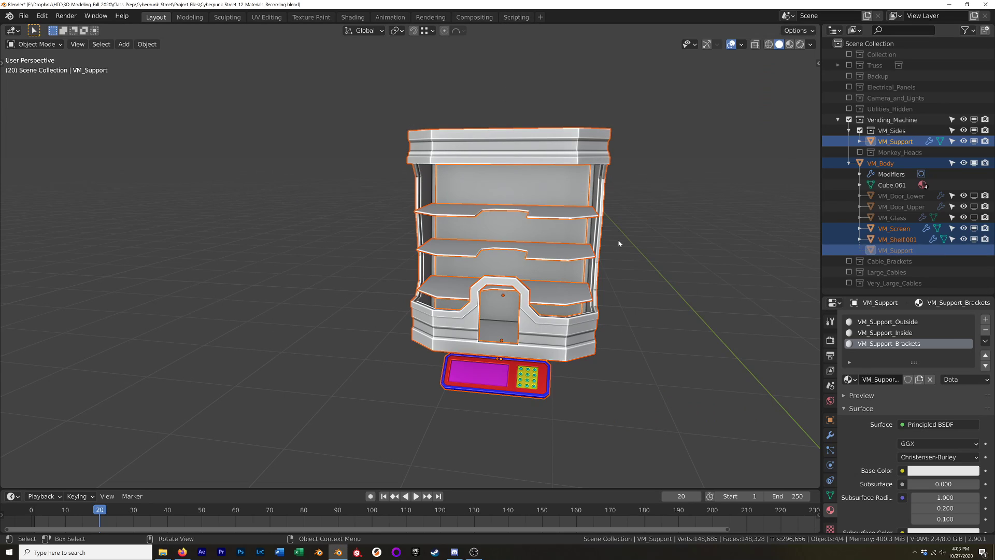
pyautogui.click(811, 45)
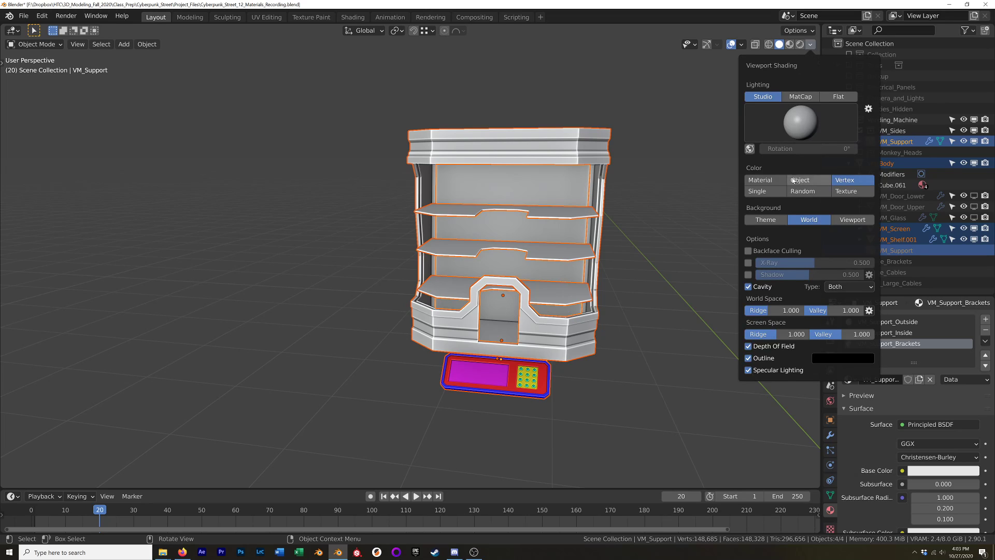
pyautogui.click(768, 181)
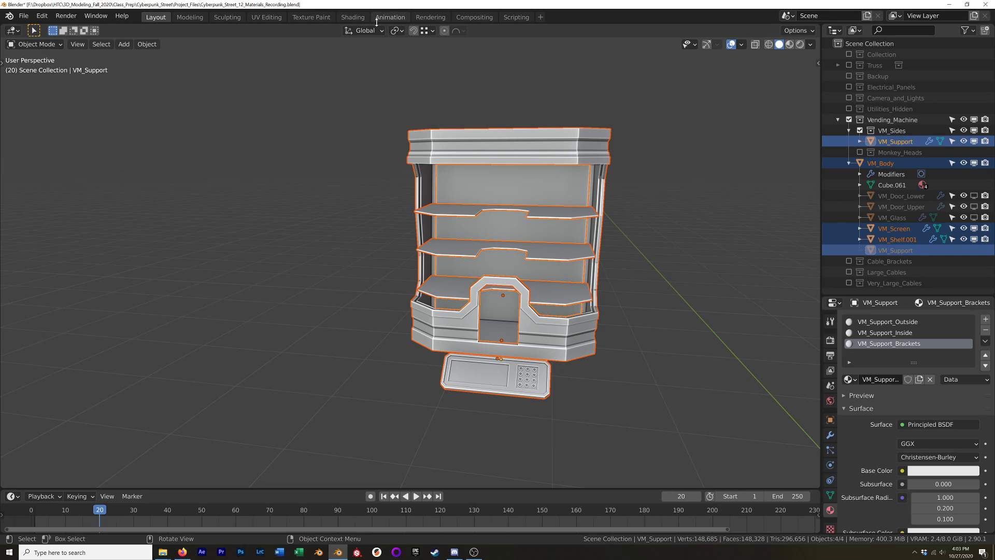
# Switch to the Shading workspace and set the material preview's World Opacity to 0 with the whole vending machine in view.
pyautogui.click(355, 19)
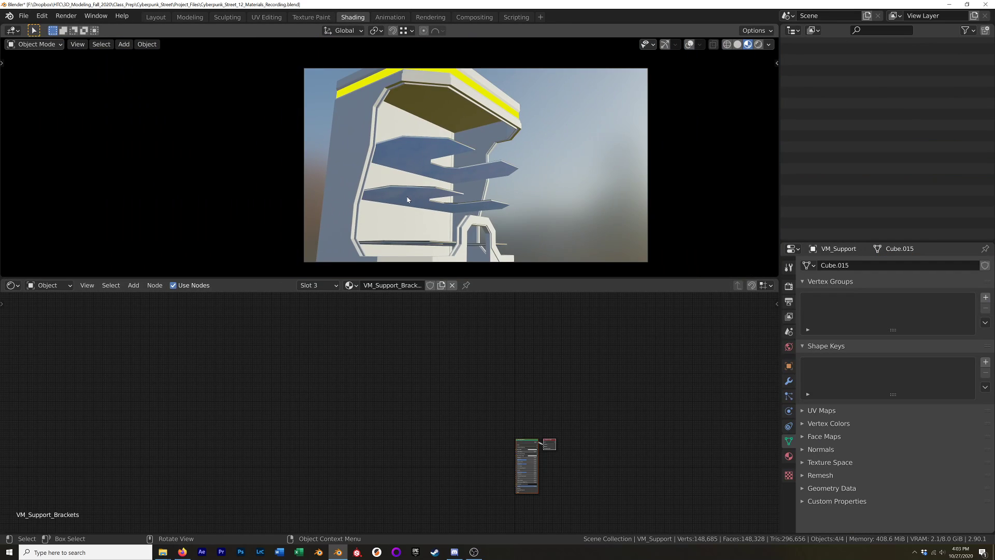
pyautogui.moveTo(475, 159); pyautogui.dragTo(356, 176, button='middle')
pyautogui.scroll(-4, 356, 176)
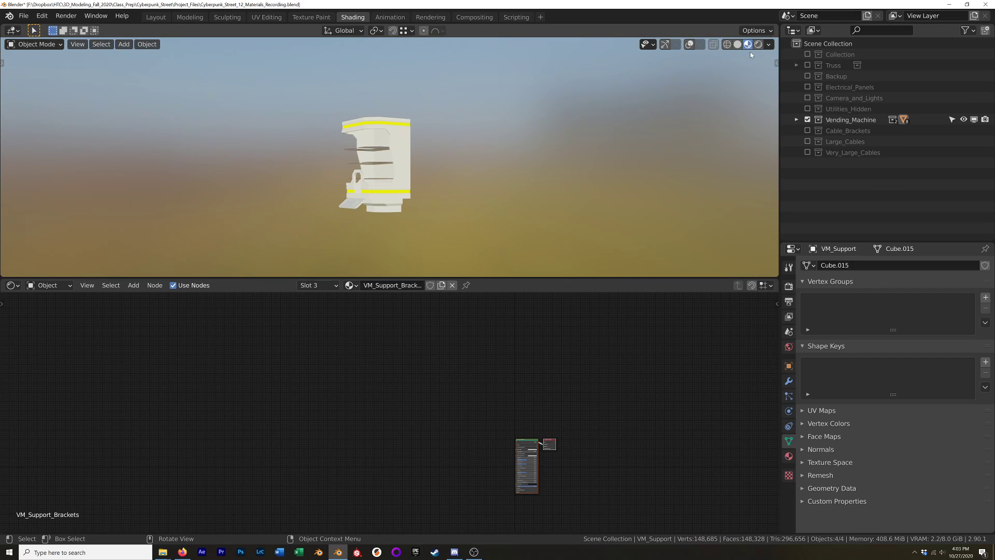
pyautogui.click(769, 44)
pyautogui.moveTo(768, 185); pyautogui.dragTo(514, 168)
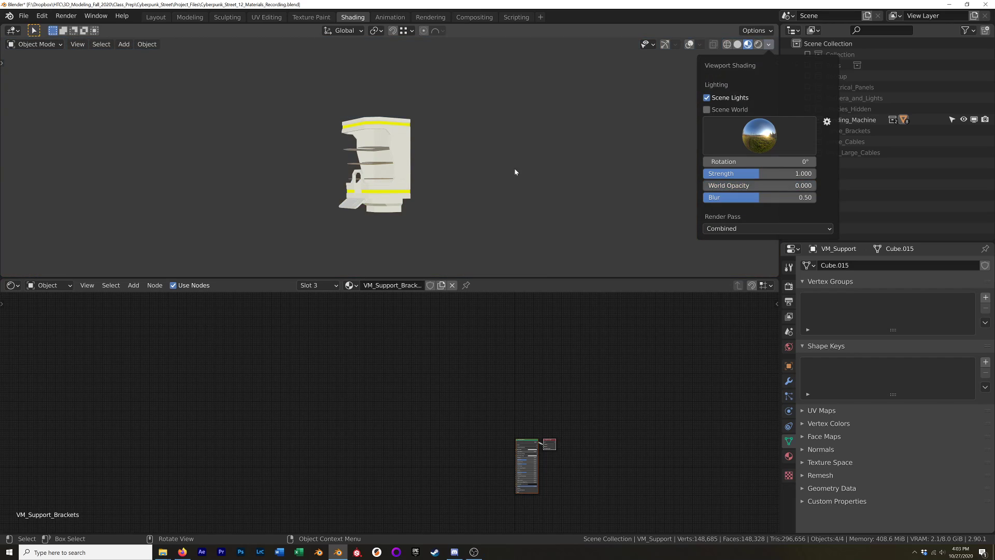
# Frame the vending machine closer in the viewport and select its VM_Body object for shader editing.
pyautogui.scroll(6, 438, 162)
pyautogui.scroll(-3, 411, 171)
pyautogui.scroll(-1, 363, 176)
pyautogui.keyDown('shift'); pyautogui.moveTo(378, 176); pyautogui.dragTo(394, 138, button='middle'); pyautogui.keyUp('shift')
pyautogui.click(394, 139)
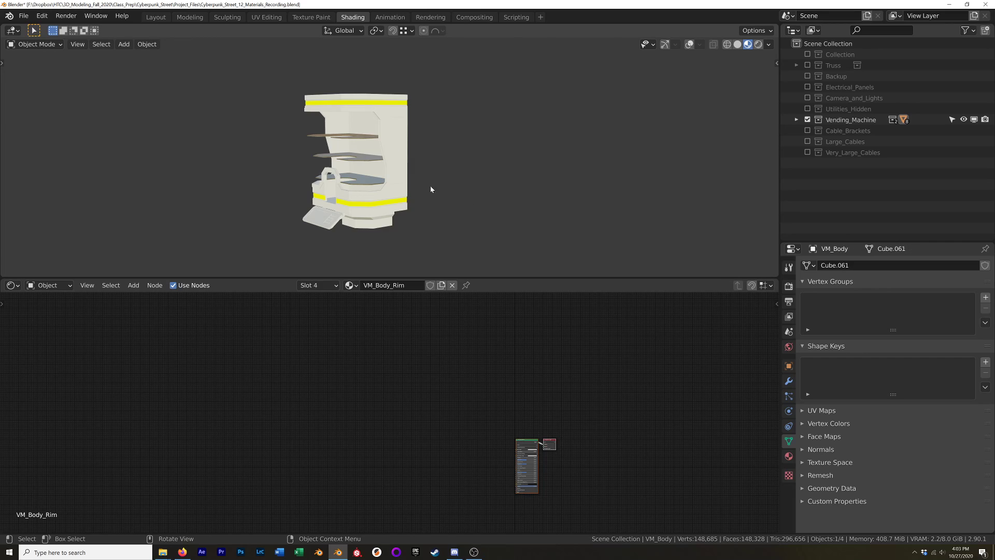
# Turn the viewport overlays back on with the vending machine centered in view.
pyautogui.scroll(1, 391, 148)
pyautogui.click(689, 45)
pyautogui.scroll(3, 384, 155)
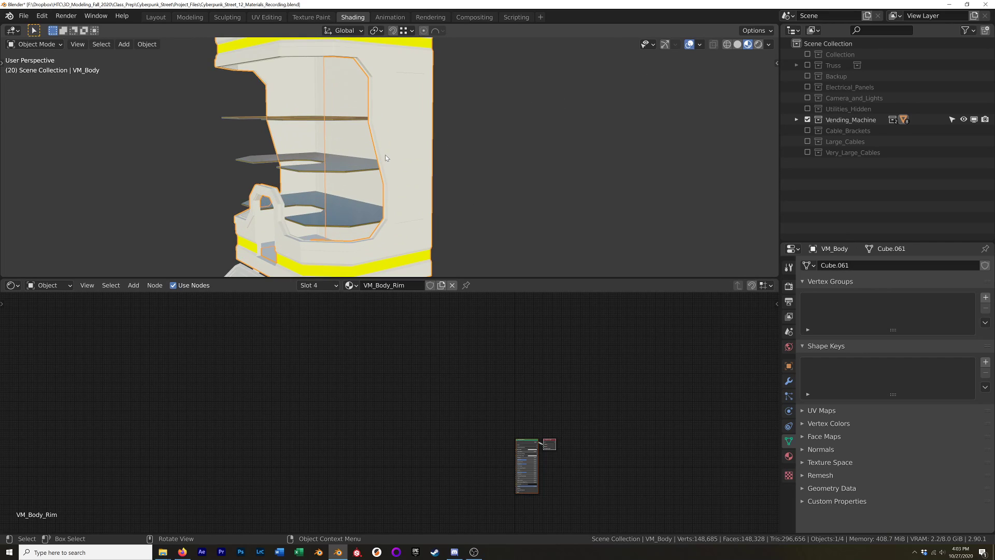
pyautogui.keyDown('shift'); pyautogui.moveTo(385, 155); pyautogui.dragTo(478, 157, button='middle'); pyautogui.keyUp('shift')
pyautogui.scroll(-1, 479, 158)
pyautogui.scroll(-1, 479, 160)
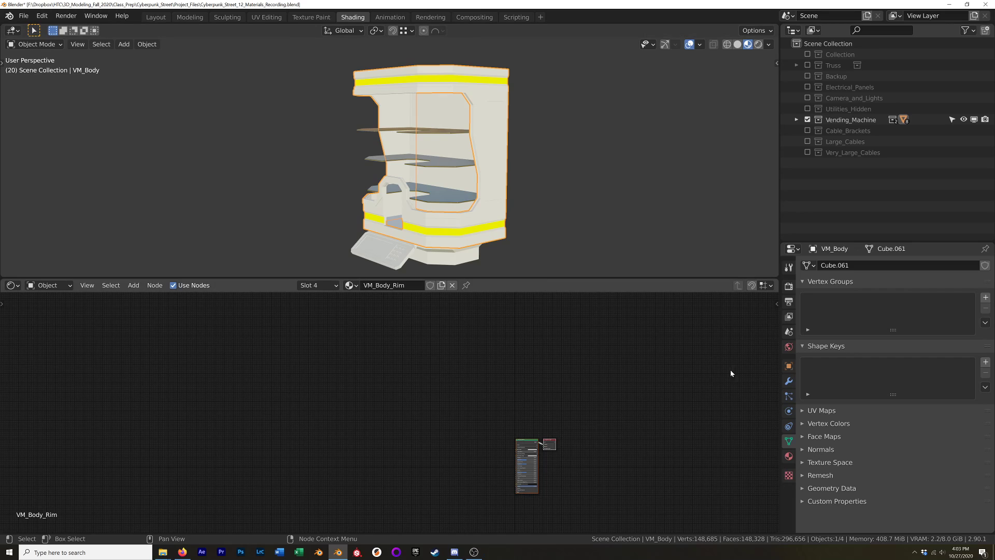
# Apply the Body_Main BaseColor, Metallic, Normal and Roughness maps from Textures/SP_VM_Record to the VM_Body_Main material using Principled Texture Setup.
pyautogui.click(789, 456)
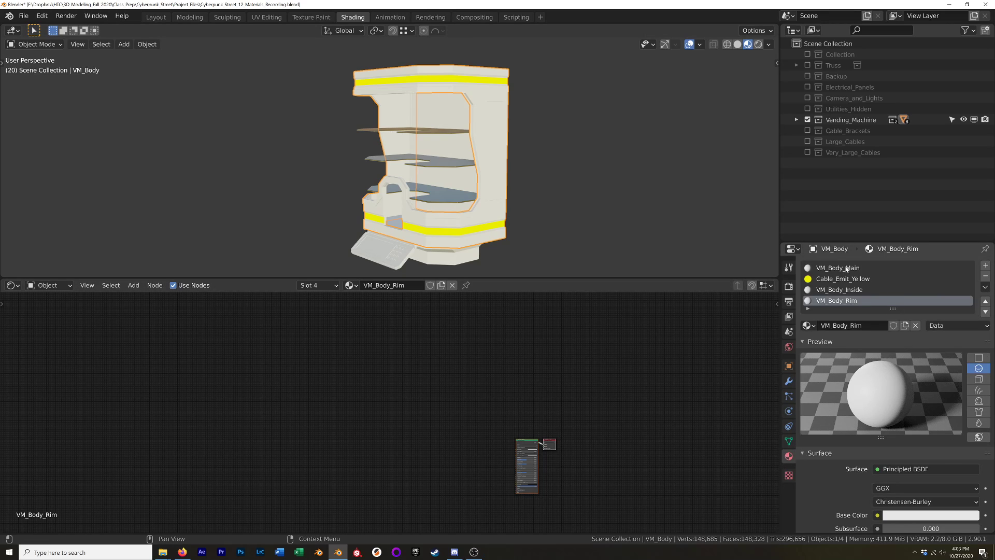
pyautogui.click(846, 268)
pyautogui.scroll(5, 542, 418)
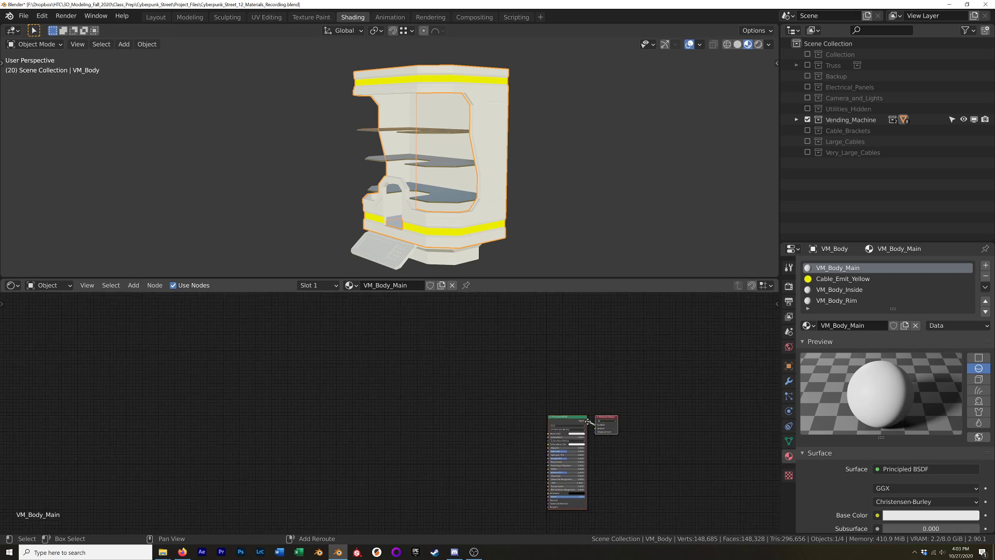
pyautogui.moveTo(627, 424); pyautogui.dragTo(654, 378, button='middle')
pyautogui.scroll(3, 623, 355)
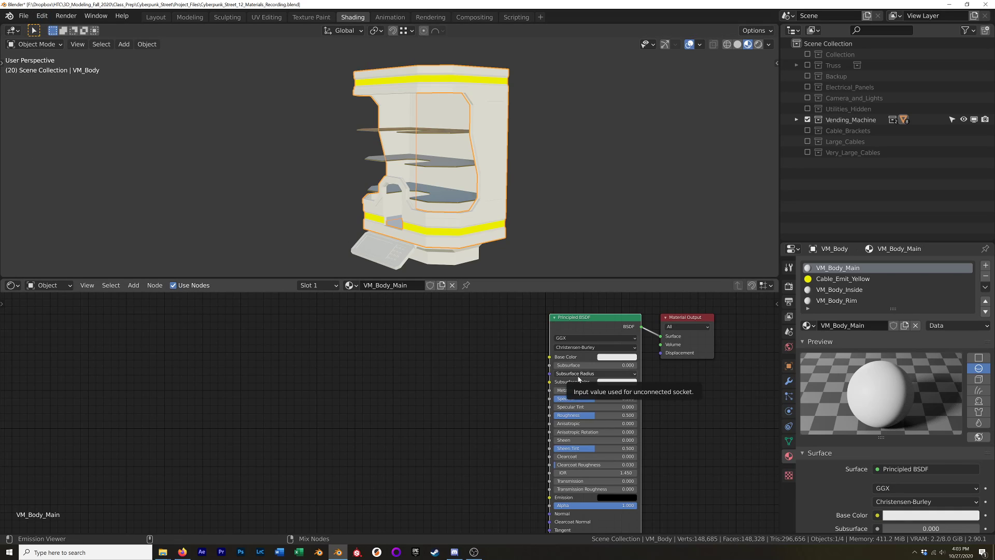
pyautogui.hotkey('ctrl', 'shift', 't')
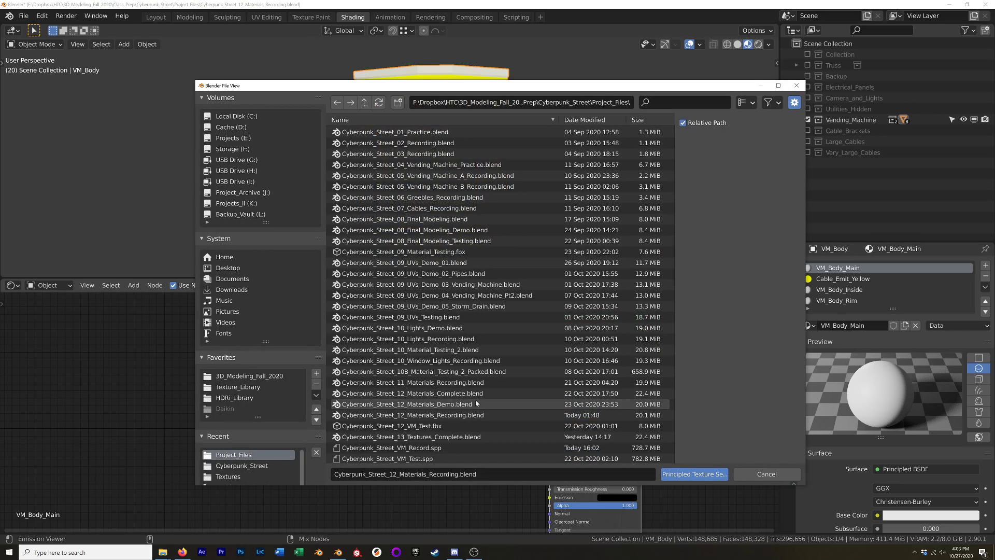
pyautogui.click(366, 103)
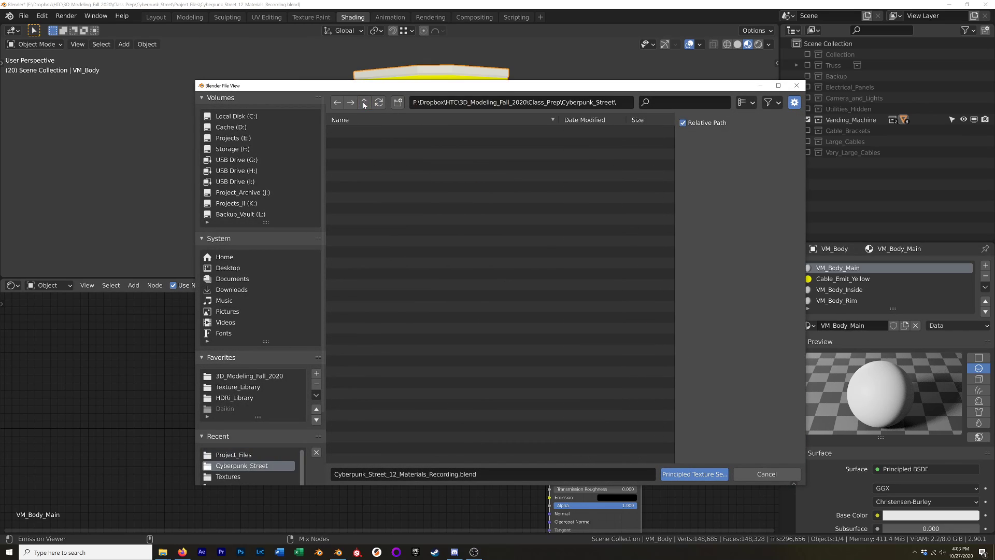
pyautogui.click(363, 158)
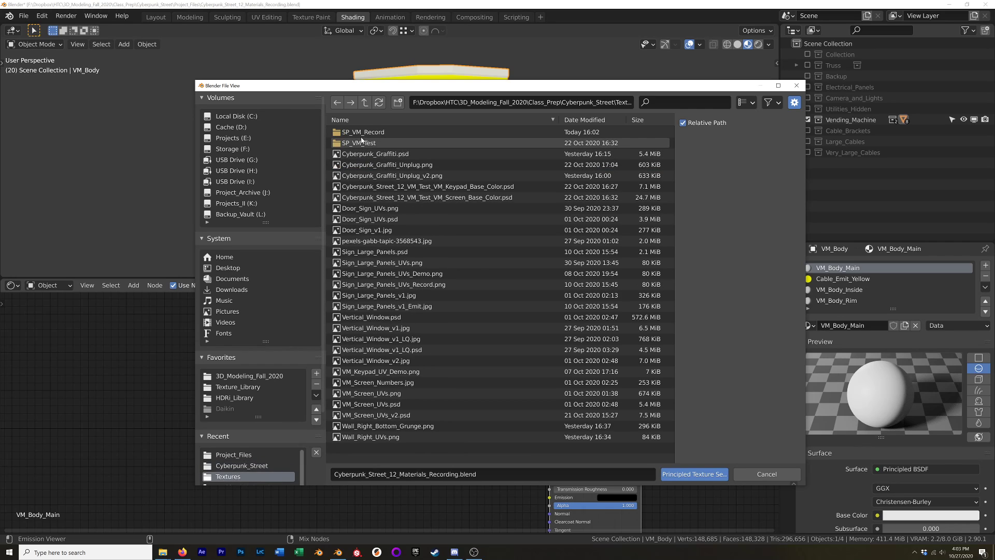
pyautogui.click(363, 132)
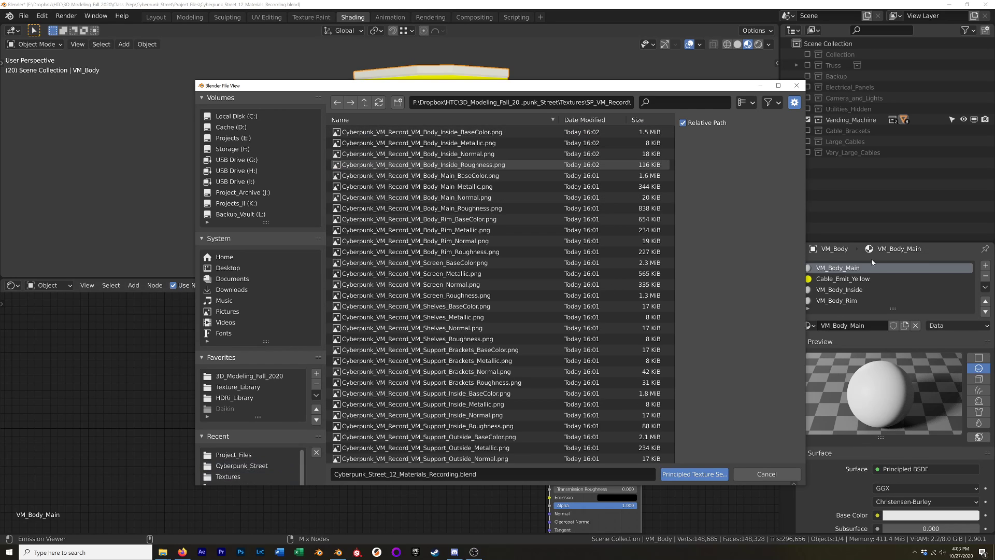
pyautogui.click(456, 176)
pyautogui.keyDown('shift'); pyautogui.click(467, 208); pyautogui.keyUp('shift')
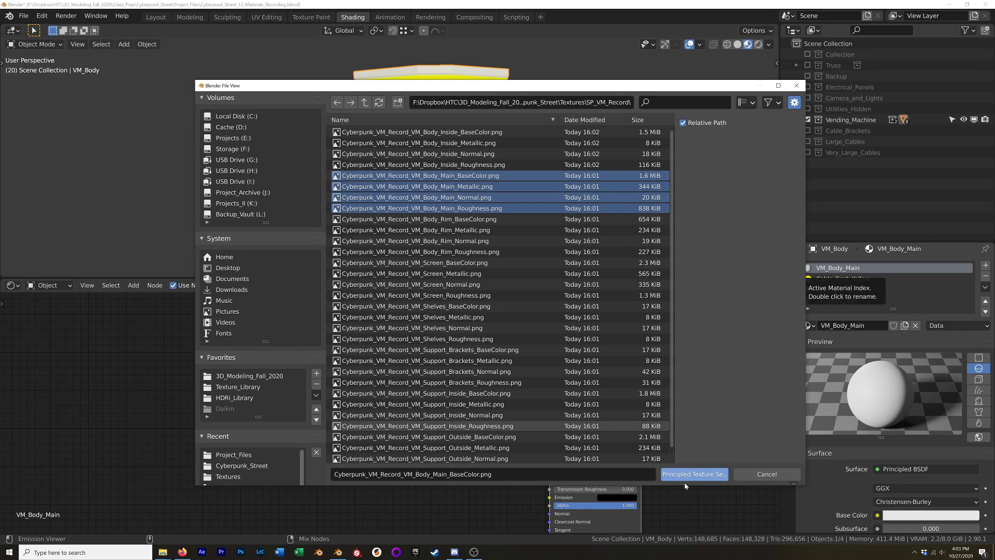
pyautogui.click(701, 475)
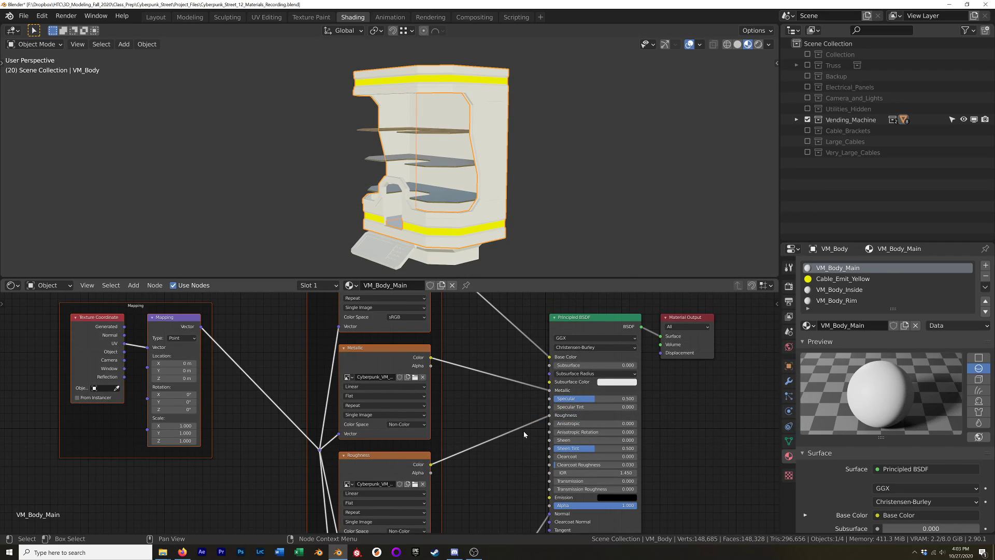
# Examine the textured body surface and the Base Color, Metallic, Roughness and Normal texture nodes connected to the VM_Body_Main shader.
pyautogui.scroll(6, 500, 185)
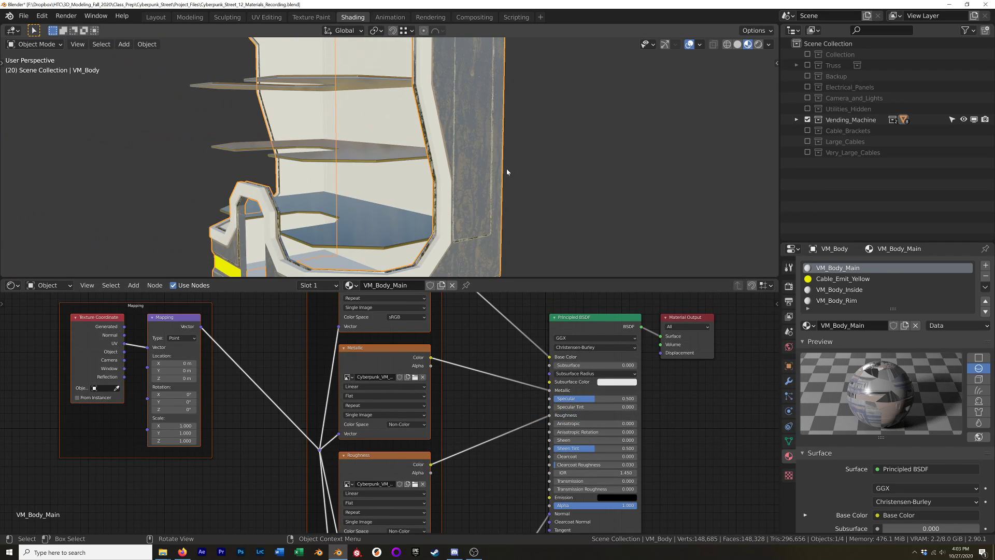
pyautogui.moveTo(506, 168); pyautogui.dragTo(464, 161, button='middle')
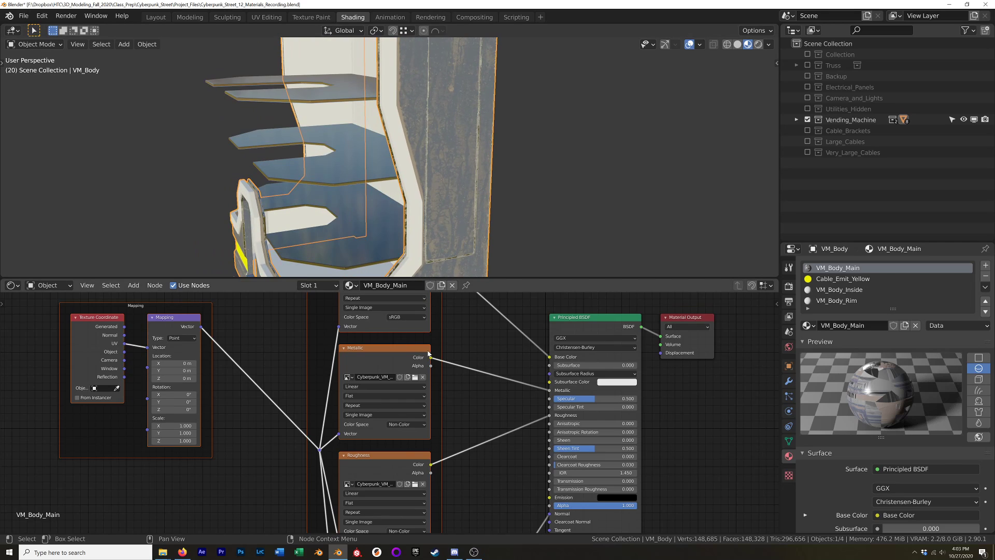
pyautogui.moveTo(472, 331); pyautogui.dragTo(548, 406, button='middle')
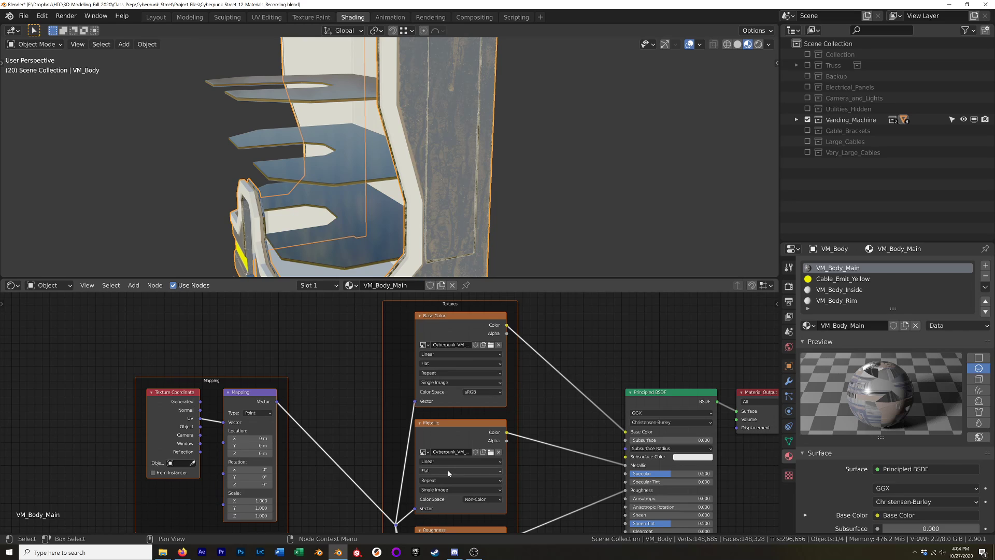
pyautogui.moveTo(561, 474); pyautogui.dragTo(544, 299, button='middle')
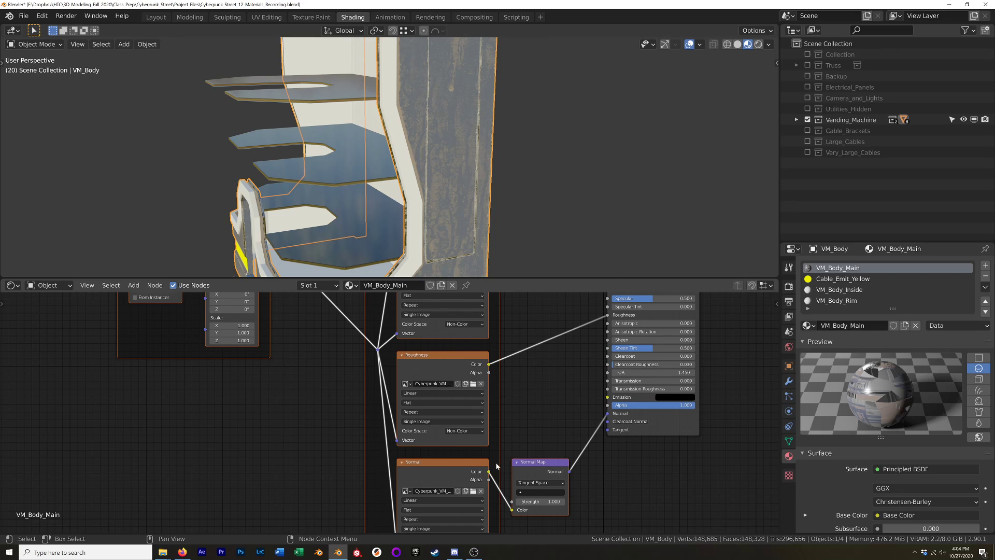
pyautogui.scroll(-6, 560, 411)
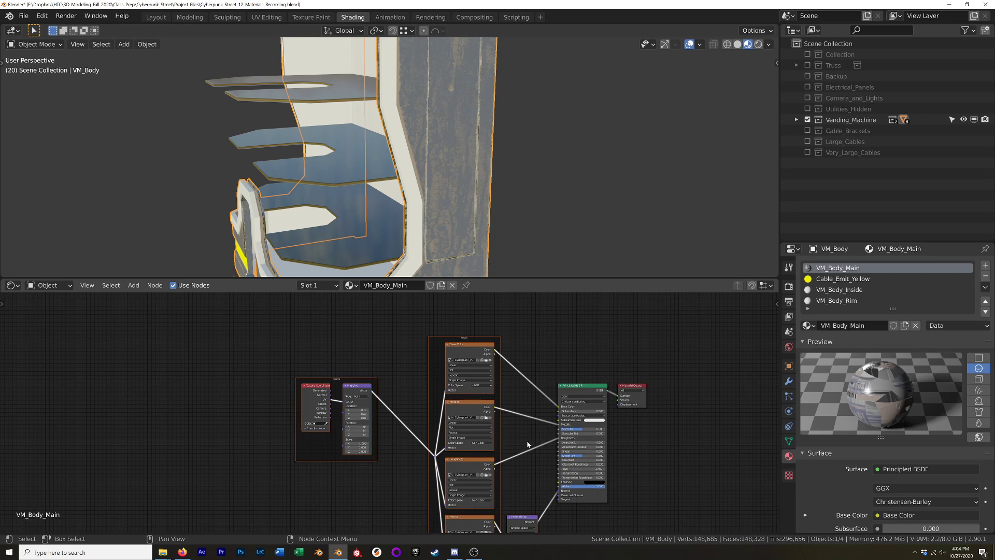
pyautogui.moveTo(478, 444); pyautogui.dragTo(420, 412, button='middle')
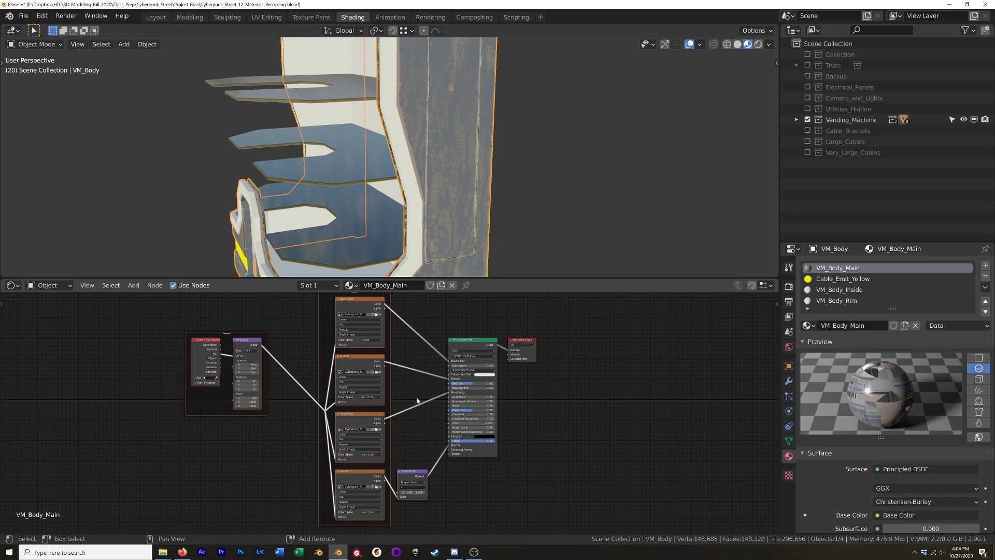
pyautogui.scroll(-5, 419, 176)
pyautogui.moveTo(418, 175); pyautogui.dragTo(452, 113, button='middle')
pyautogui.click(363, 97)
pyautogui.click(435, 150)
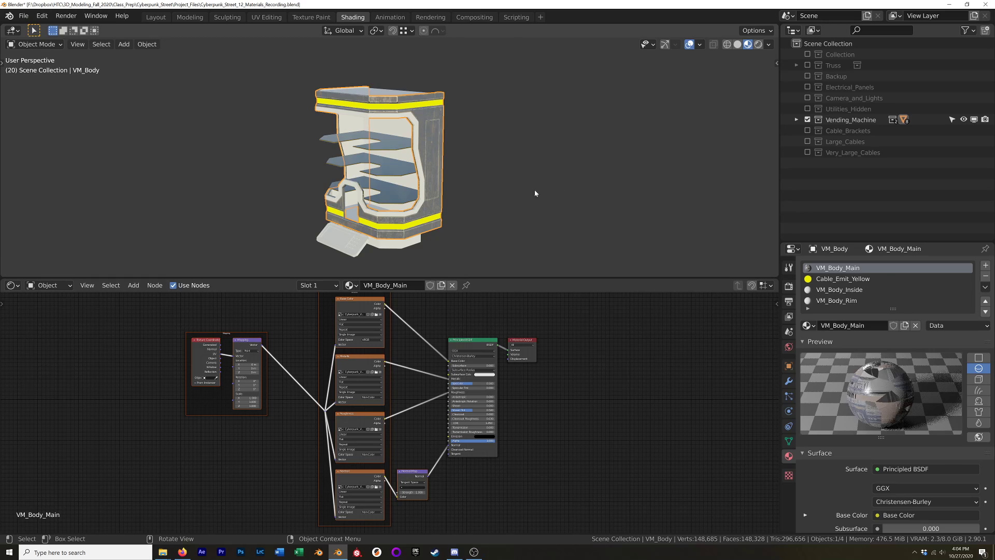
# Apply the four Body_Inside texture maps to the VM_Body_Inside material with Principled Texture Setup and check the machine's interior.
pyautogui.click(841, 290)
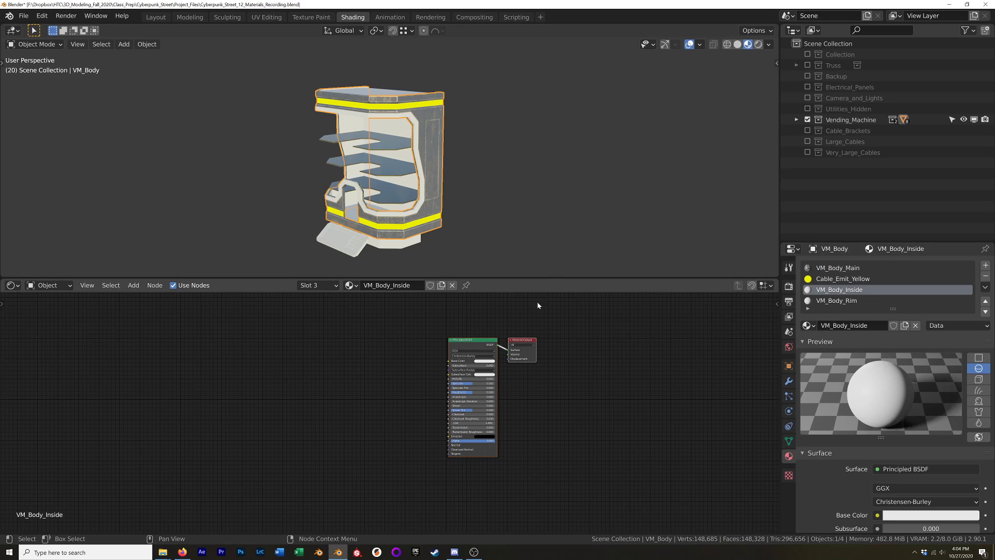
pyautogui.scroll(3, 466, 341)
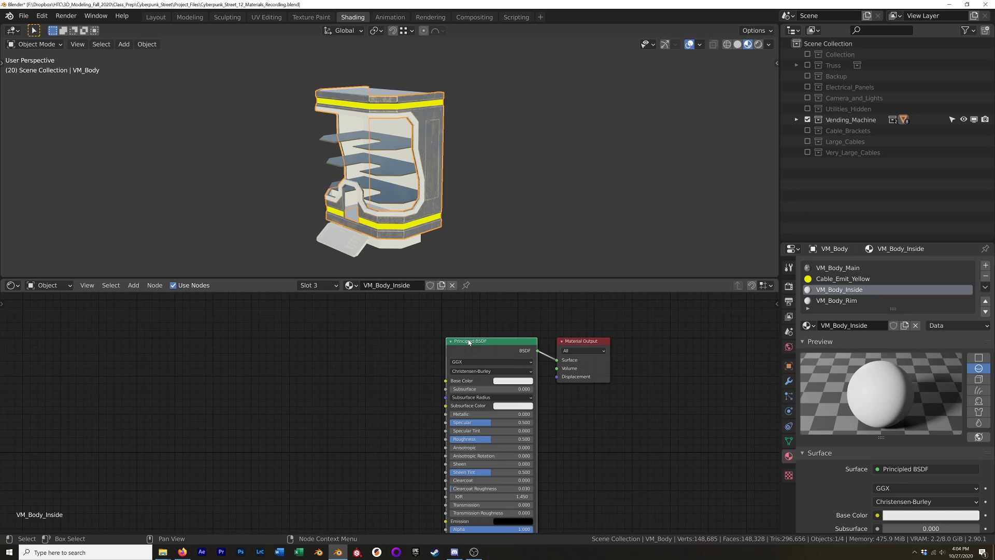
pyautogui.hotkey('ctrl', 'shift', 't')
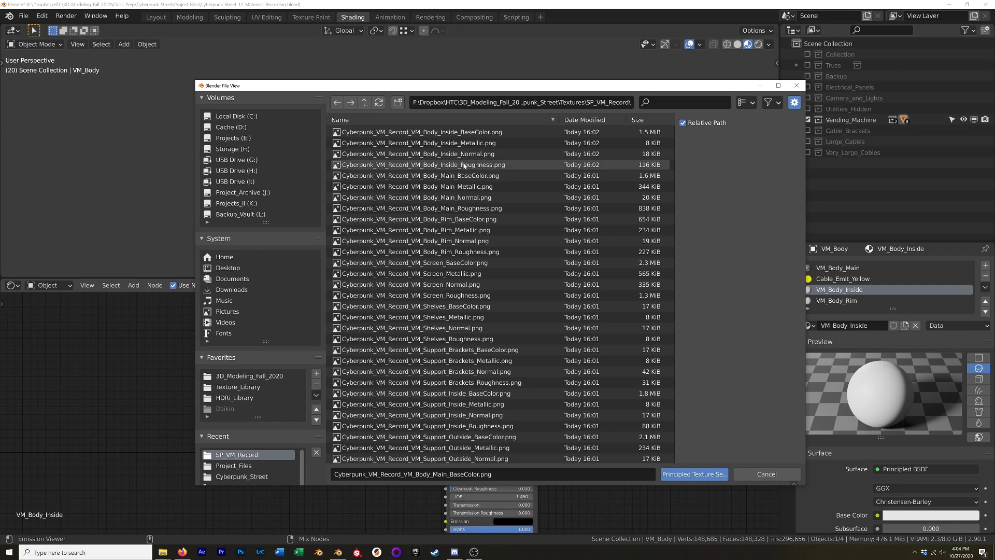
pyautogui.click(474, 132)
pyautogui.keyDown('shift'); pyautogui.click(475, 165); pyautogui.keyUp('shift')
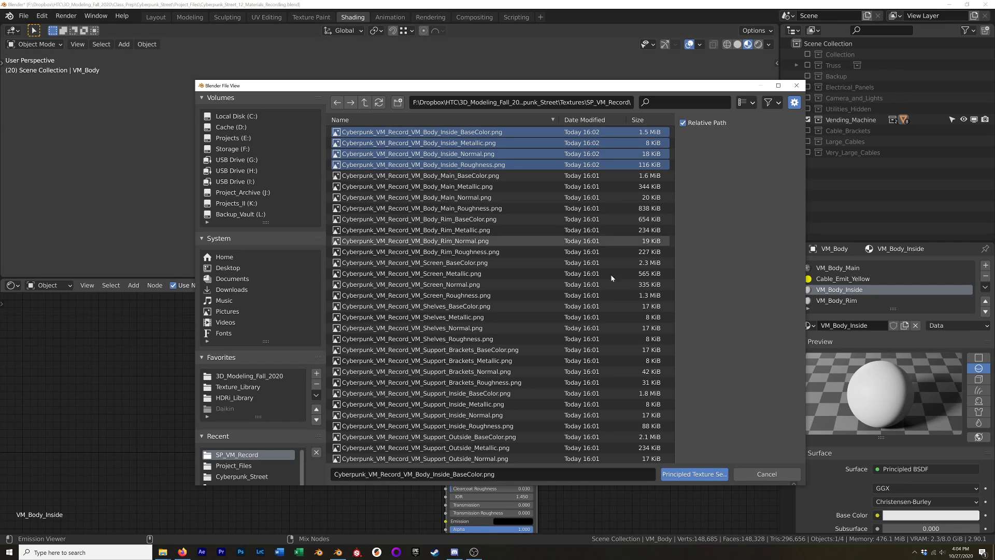
pyautogui.click(694, 474)
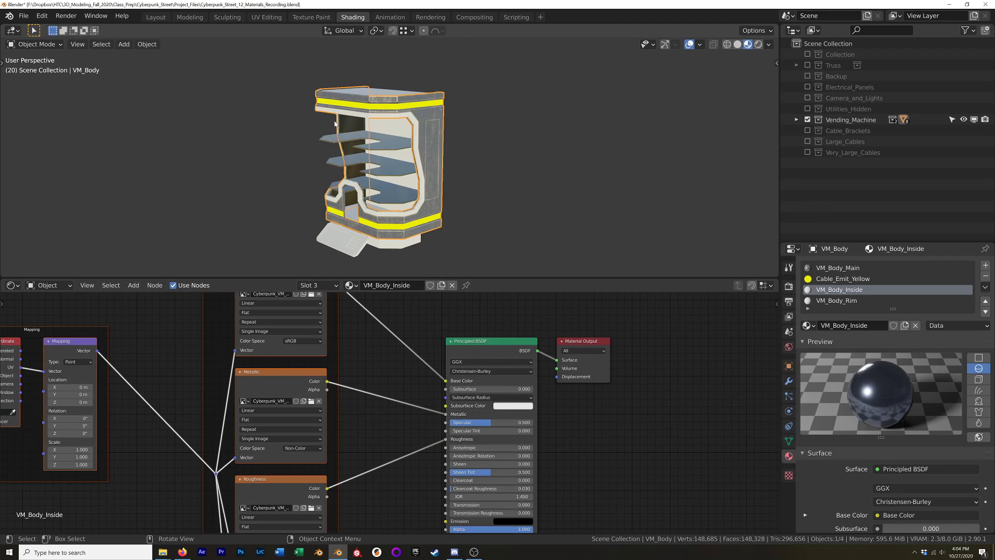
pyautogui.scroll(5, 380, 172)
pyautogui.moveTo(380, 173)
pyautogui.mouseDown(button='middle')
pyautogui.moveTo(418, 148)
pyautogui.moveTo(370, 168)
pyautogui.moveTo(386, 157)
pyautogui.mouseUp(button='middle')
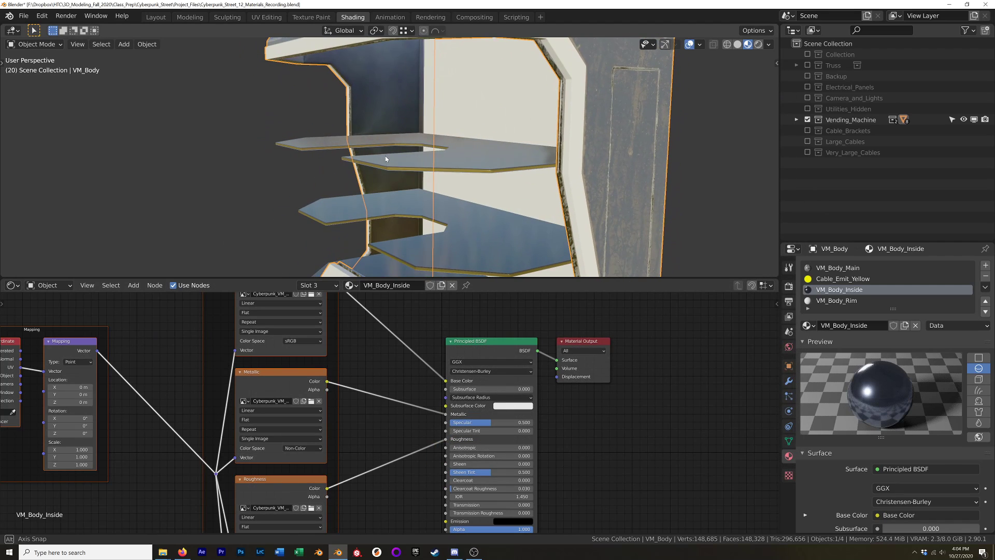
# Apply the Body_Rim BaseColor, Metallic, Normal and Roughness maps to the VM_Body_Rim material with Principled Texture Setup.
pyautogui.click(850, 302)
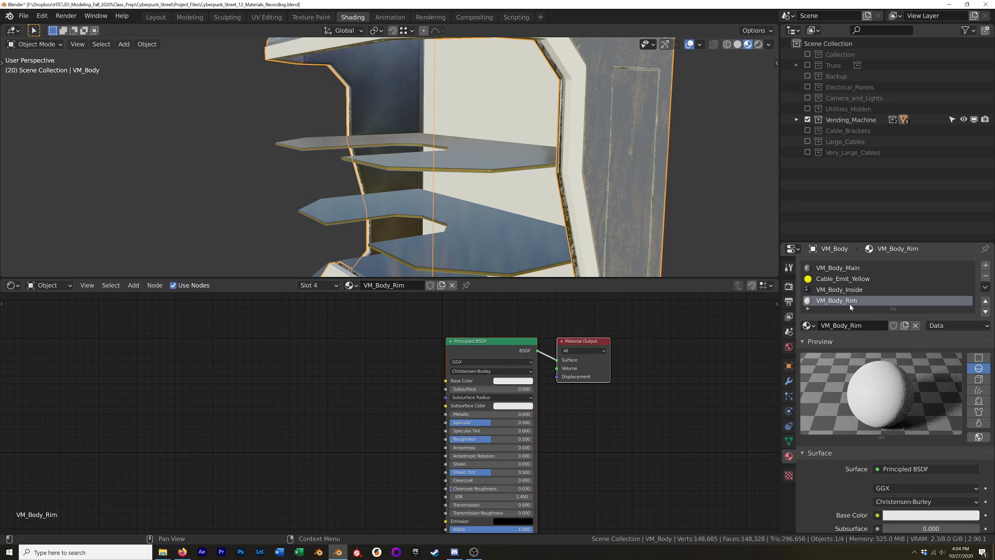
pyautogui.click(479, 349)
pyautogui.hotkey('ctrl', 'shift', 't')
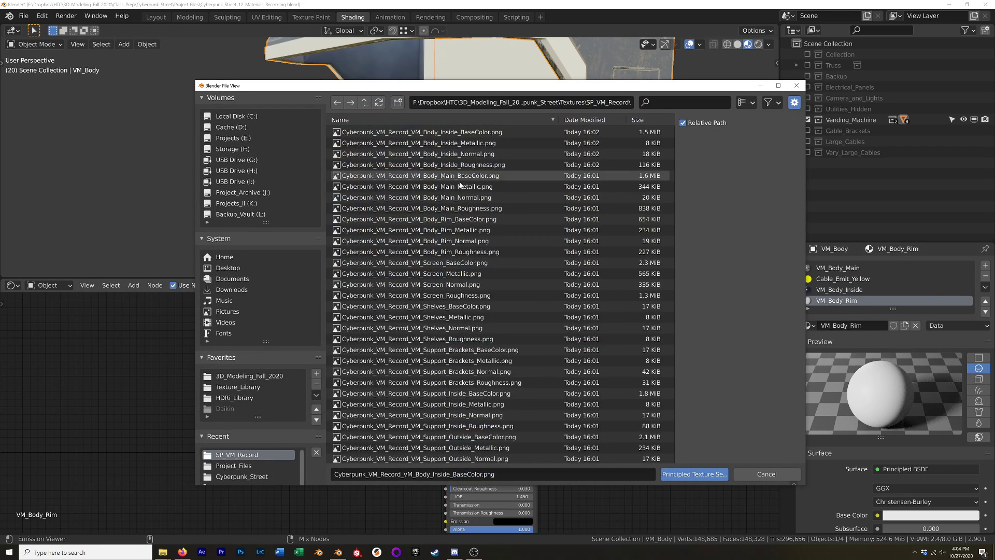
pyautogui.click(472, 219)
pyautogui.keyDown('shift'); pyautogui.click(475, 252); pyautogui.keyUp('shift')
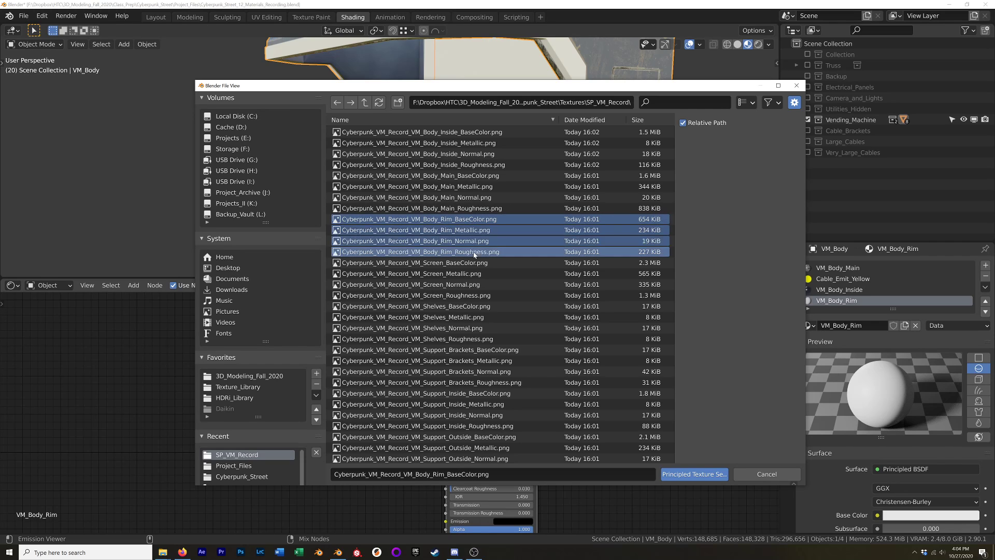
pyautogui.click(695, 474)
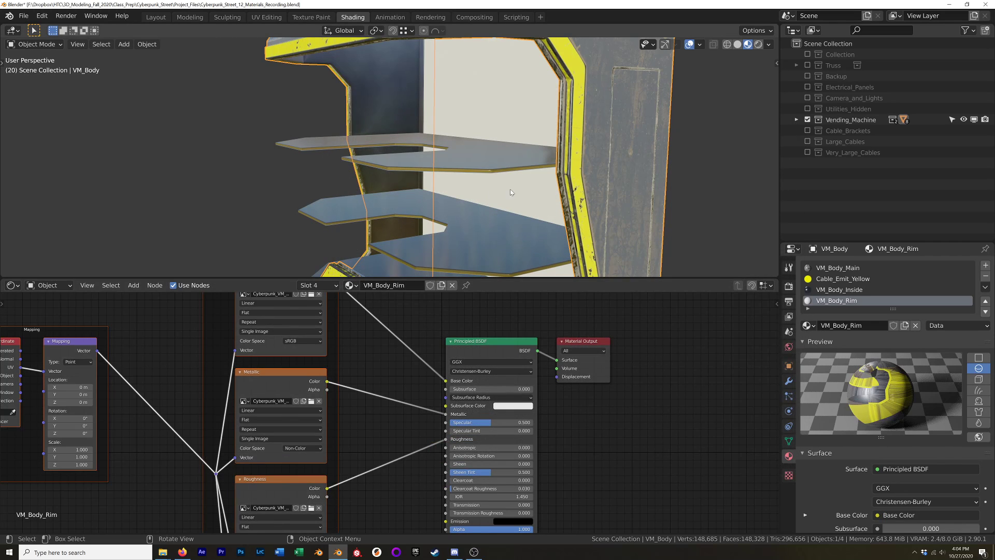
# Select the VM_Support object and apply the four Support_Outside texture maps to its VM_Support_Outside material with Principled Texture Setup.
pyautogui.scroll(-5, 511, 192)
pyautogui.moveTo(511, 192); pyautogui.dragTo(499, 174, button='middle')
pyautogui.moveTo(464, 120); pyautogui.dragTo(507, 127, button='middle')
pyautogui.click(504, 144)
pyautogui.click(850, 268)
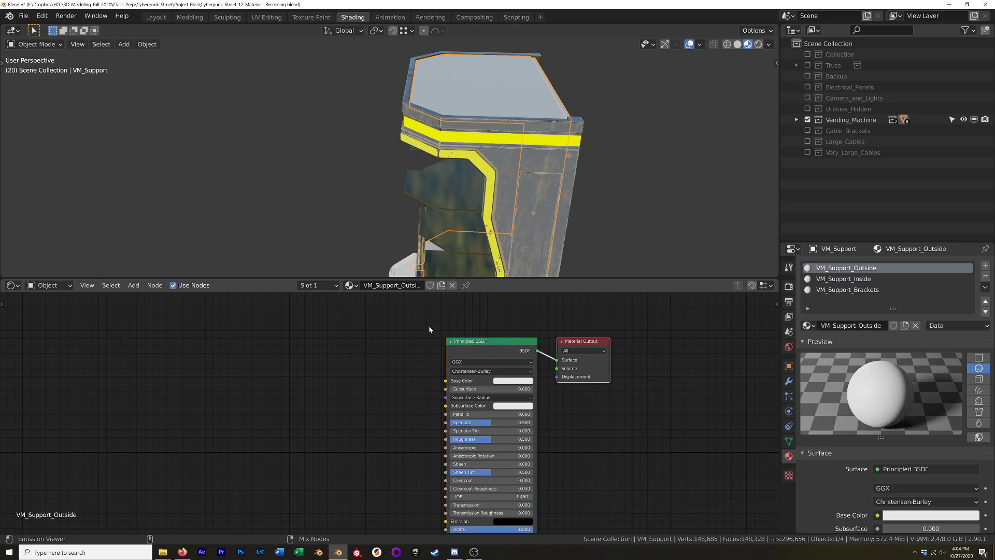
pyautogui.hotkey('ctrl', 'shift', 't')
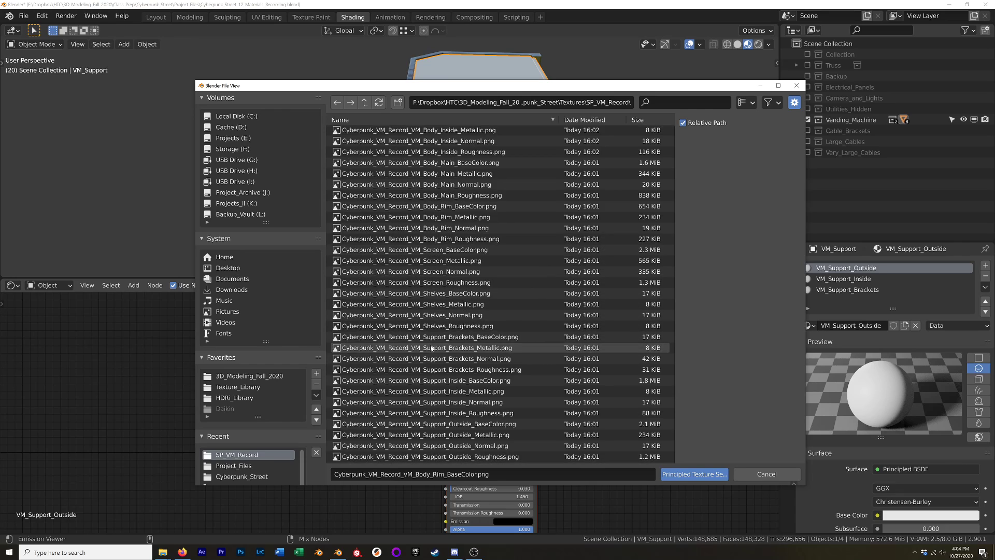
pyautogui.click(430, 424)
pyautogui.keyDown('shift'); pyautogui.click(431, 456); pyautogui.keyUp('shift')
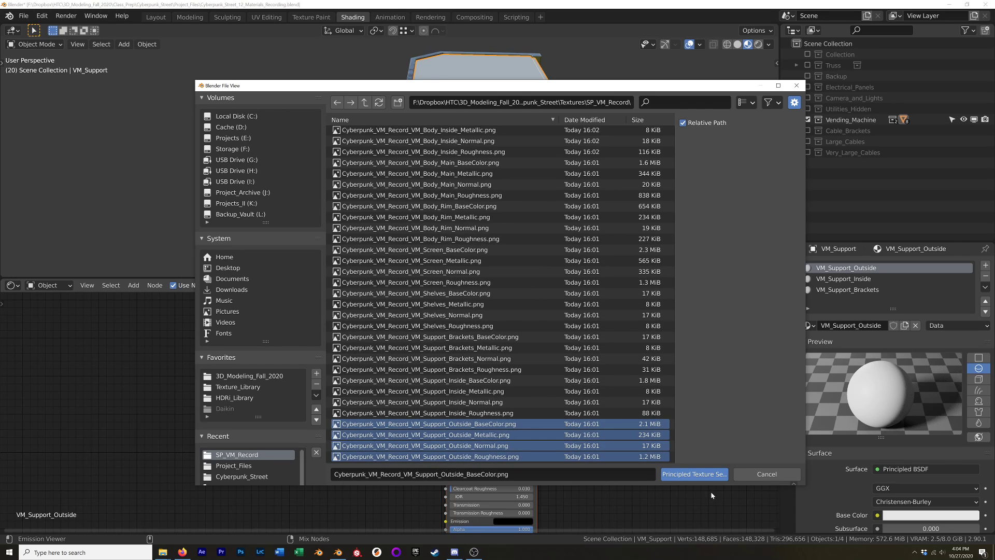
pyautogui.click(695, 474)
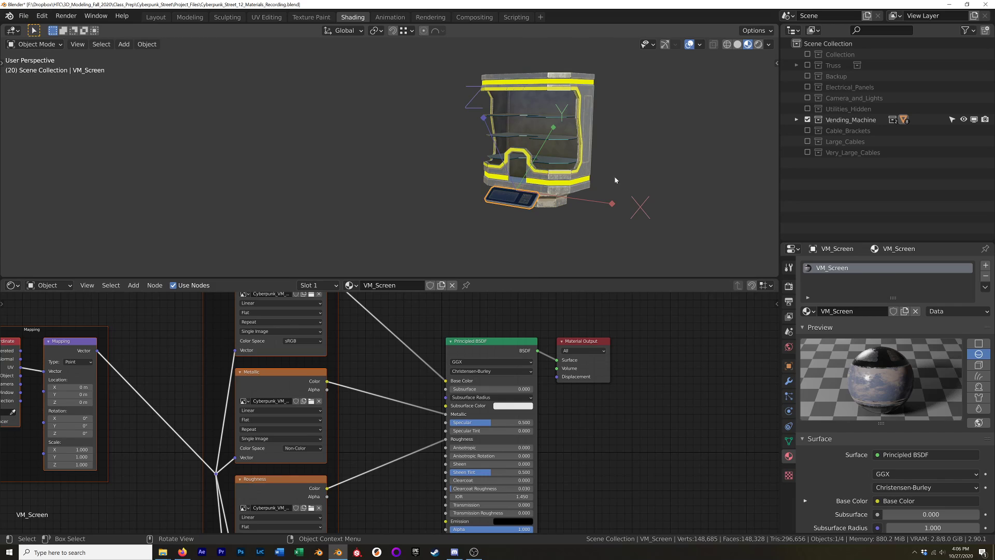
# Disable the Affect Only Origins transform option and return to the VM_Screen material properties.
pyautogui.click(788, 267)
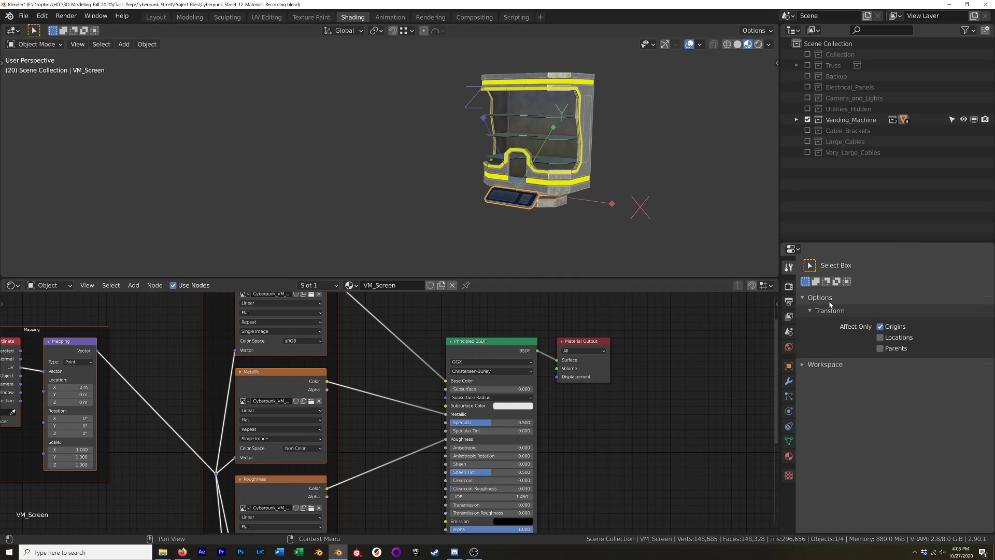
pyautogui.click(879, 327)
pyautogui.click(788, 456)
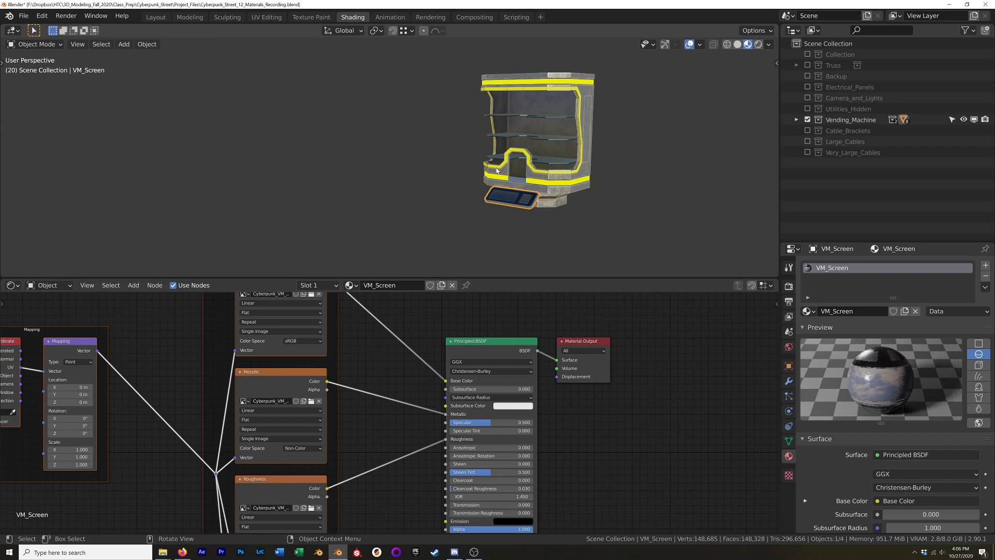
# Maximize the 3D viewport to view the whole textured vending machine.
pyautogui.scroll(3, 496, 170)
pyautogui.hotkey('ctrl', 'space')
pyautogui.scroll(-4, 583, 166)
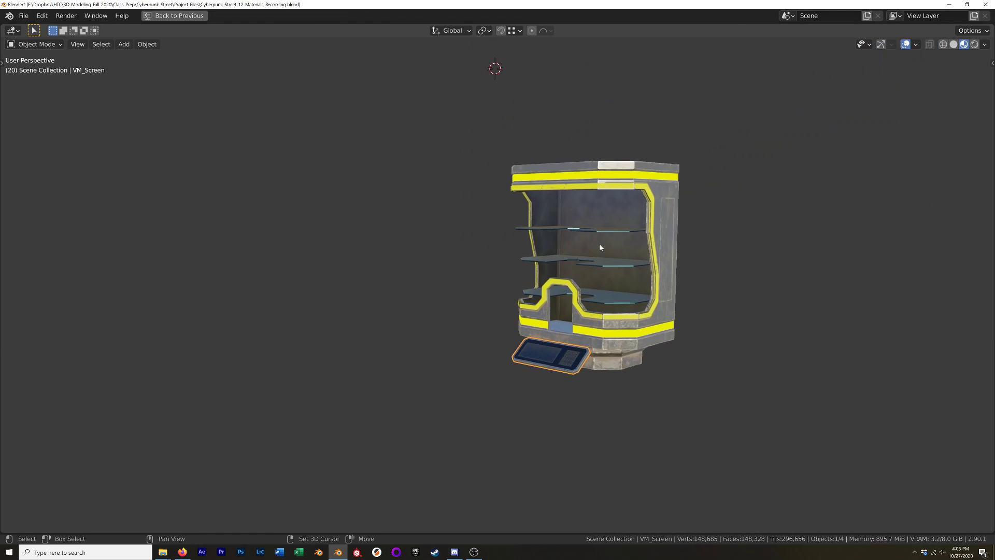
# Examine the textured vending machine from several angles, especially its VM_Screen panel and keypad.
pyautogui.moveTo(601, 248); pyautogui.dragTo(529, 305, button='middle')
pyautogui.scroll(3, 529, 305)
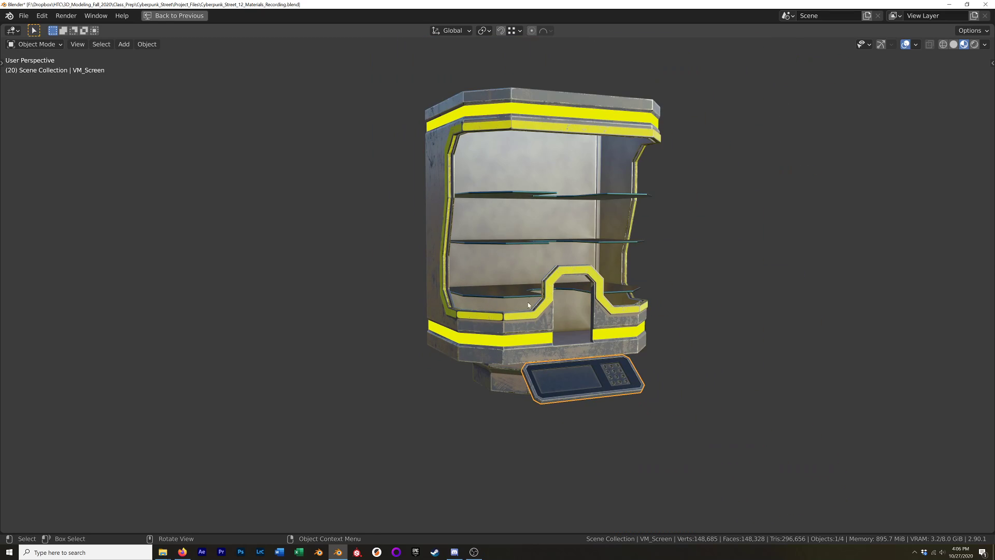
pyautogui.scroll(8, 566, 386)
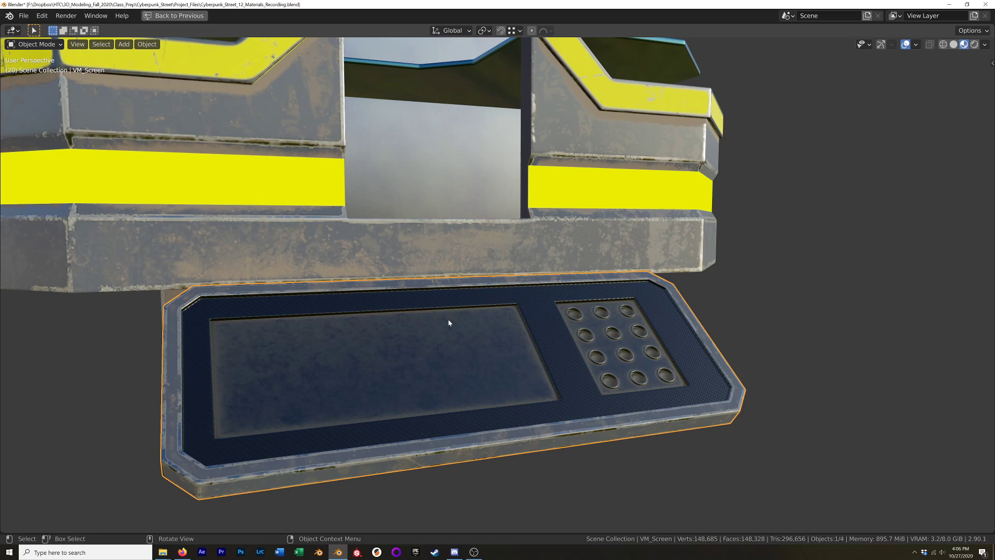
pyautogui.moveTo(448, 320); pyautogui.dragTo(530, 373, button='middle')
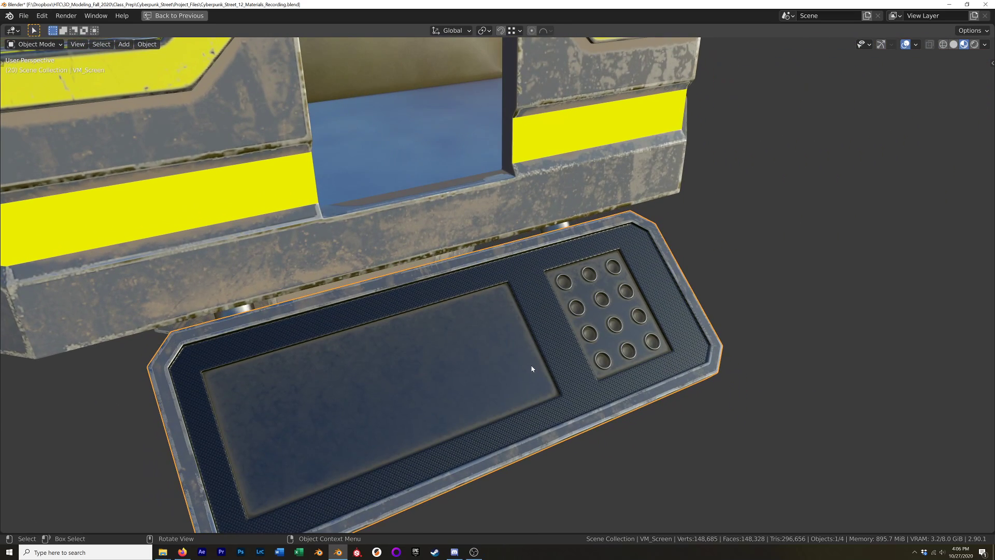
pyautogui.scroll(-5, 525, 353)
pyautogui.moveTo(527, 329); pyautogui.dragTo(583, 350, button='middle')
pyautogui.moveTo(468, 350)
pyautogui.mouseDown(button='middle')
pyautogui.moveTo(524, 362)
pyautogui.moveTo(468, 347)
pyautogui.mouseUp(button='middle')
pyautogui.scroll(-2, 508, 342)
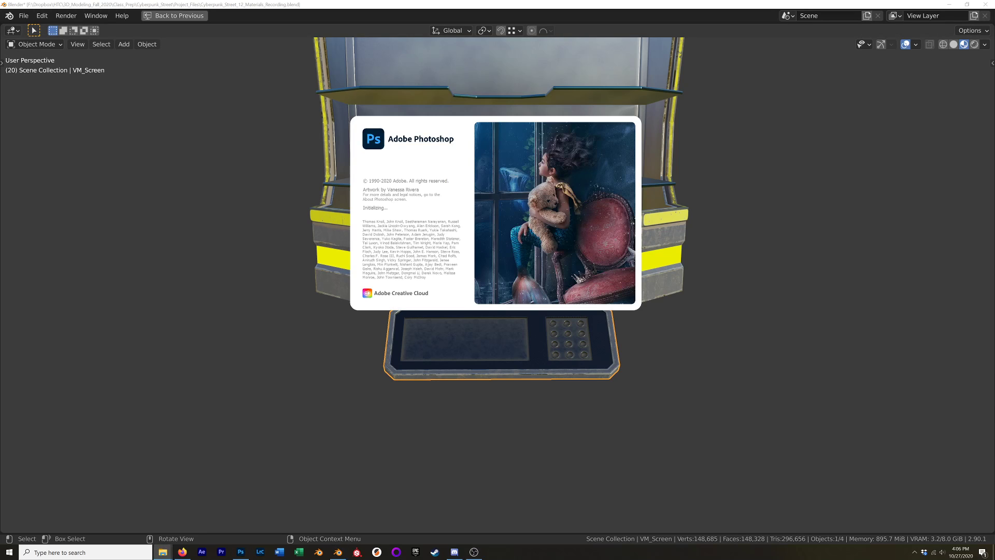
# Open Cyberpunk_VM_Record_VM_Screen_BaseColor.png from the SP_VM_Record folder in Adobe Photoshop 2020.
pyautogui.hotkey('alt', 'Tab')
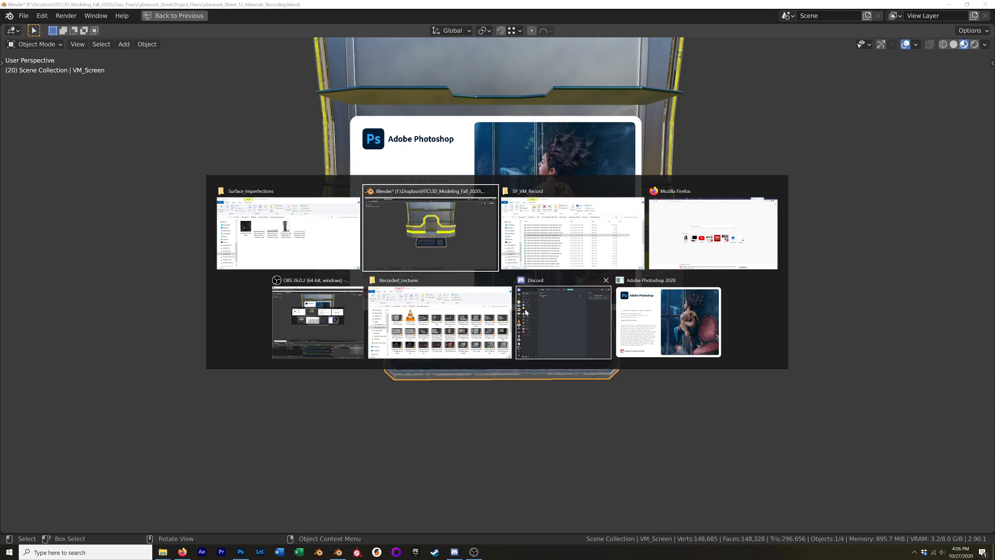
pyautogui.click(509, 210)
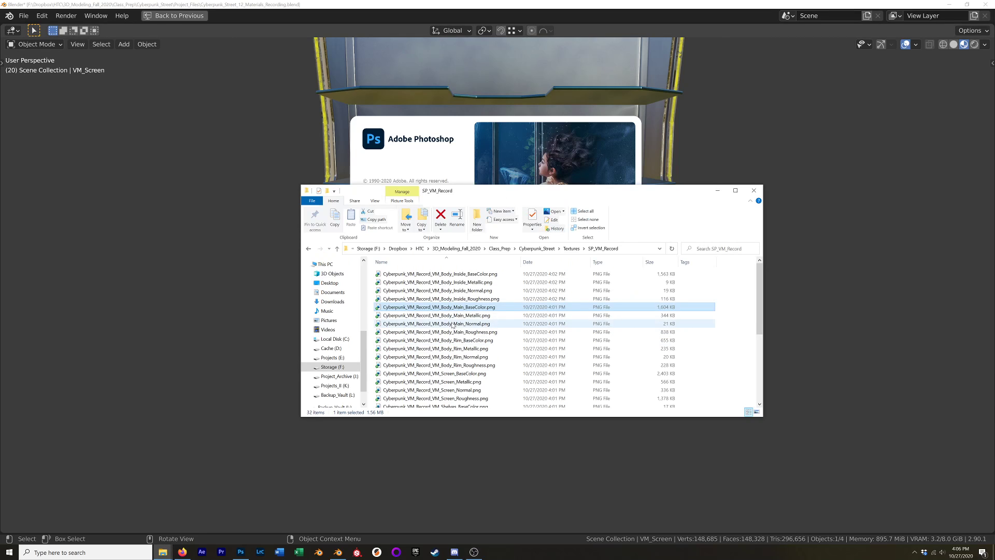
pyautogui.scroll(-3, 518, 318)
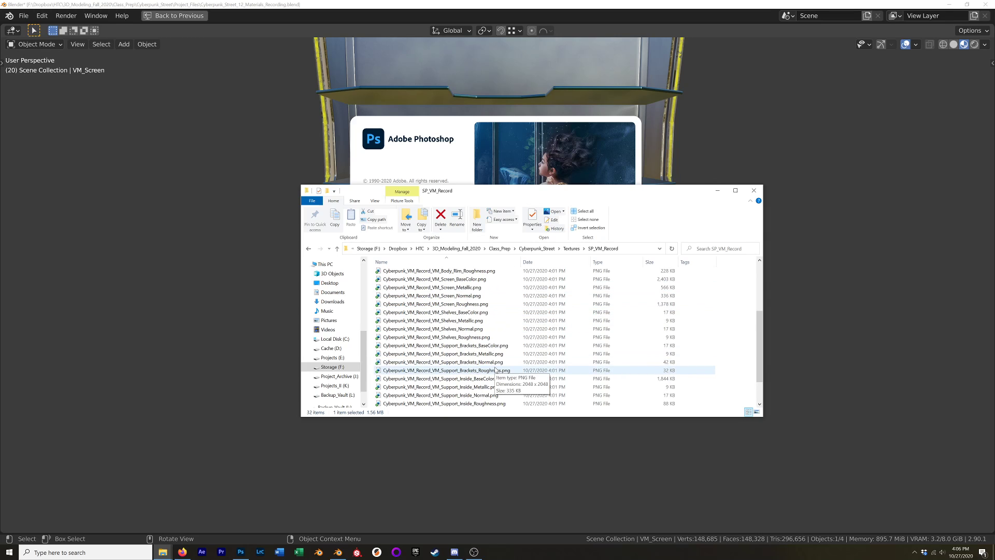
pyautogui.click(461, 296)
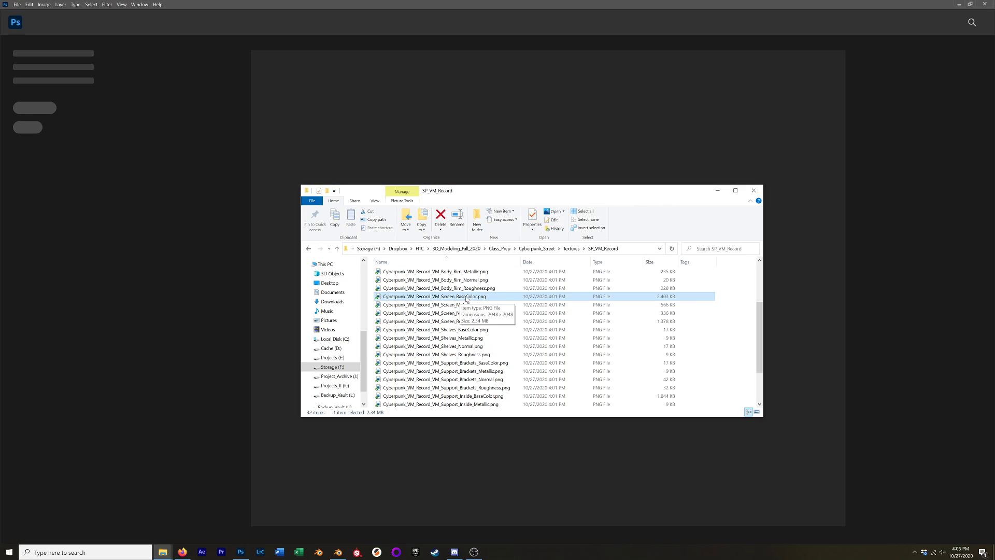
pyautogui.rightClick(462, 298)
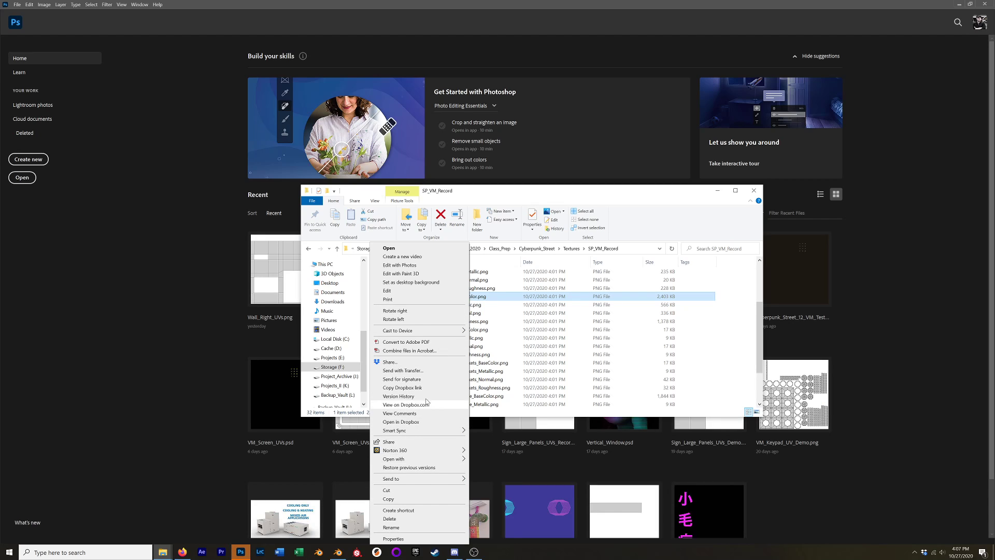
pyautogui.moveTo(430, 460)
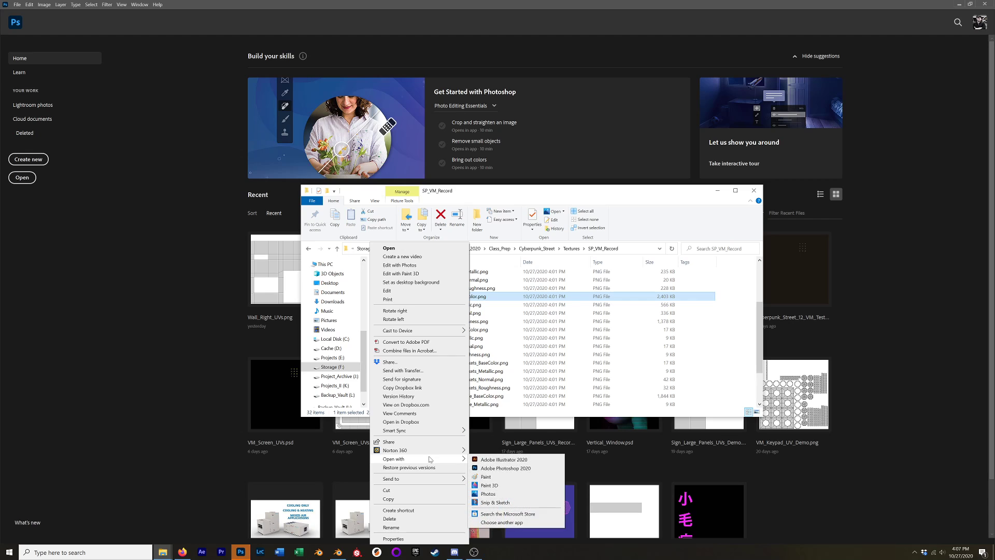
pyautogui.click(500, 468)
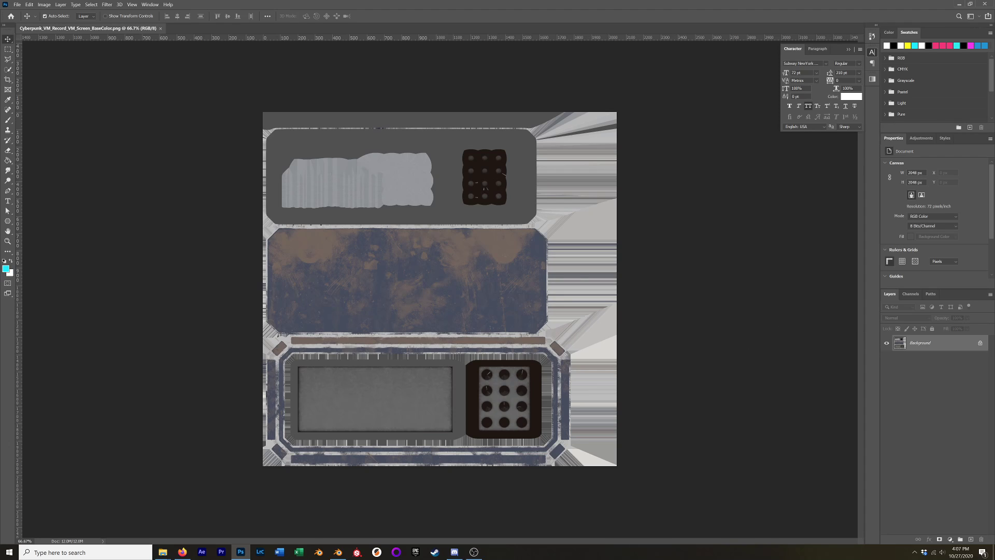
# Place VM_Screen_UVs.png from the Cyberpunk_Street Textures folder over the BaseColor image at full canvas size and hide the Background layer.
pyautogui.hotkey('alt', 'Tab')
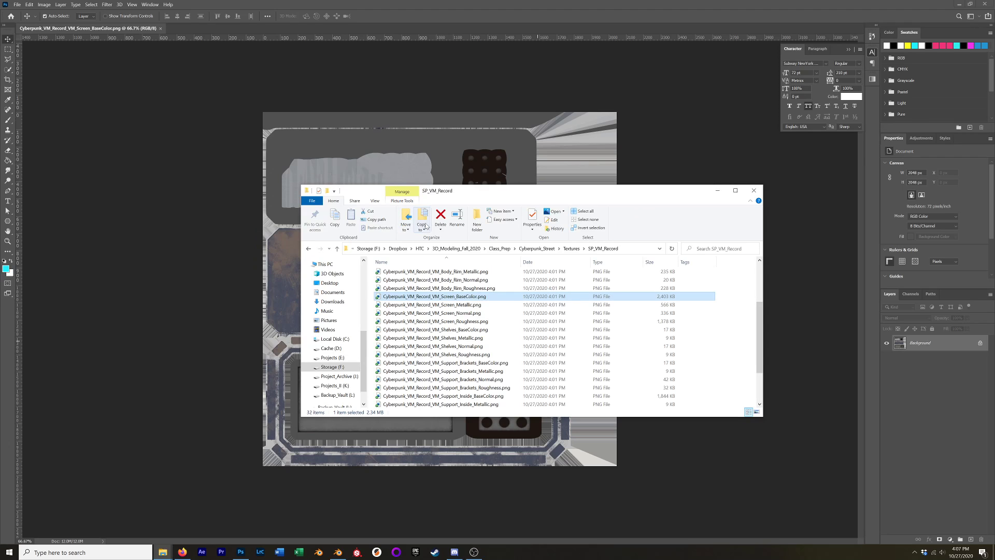
pyautogui.click(537, 248)
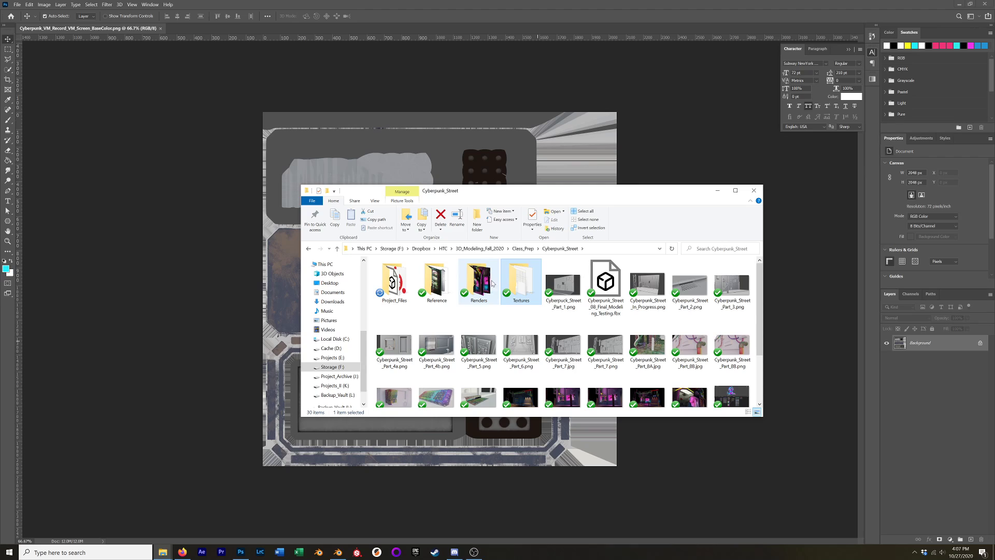
pyautogui.doubleClick(521, 283)
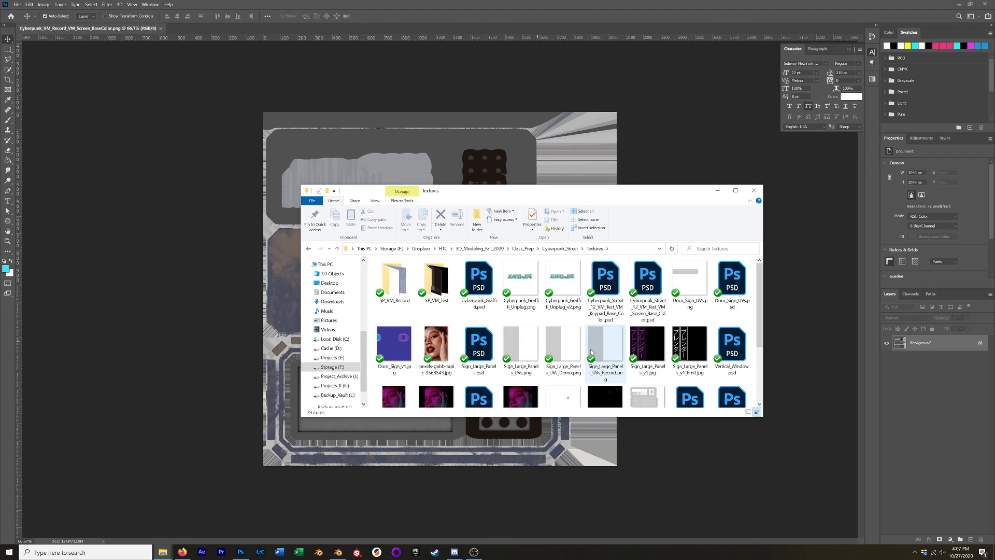
pyautogui.scroll(-2, 592, 352)
pyautogui.click(653, 322)
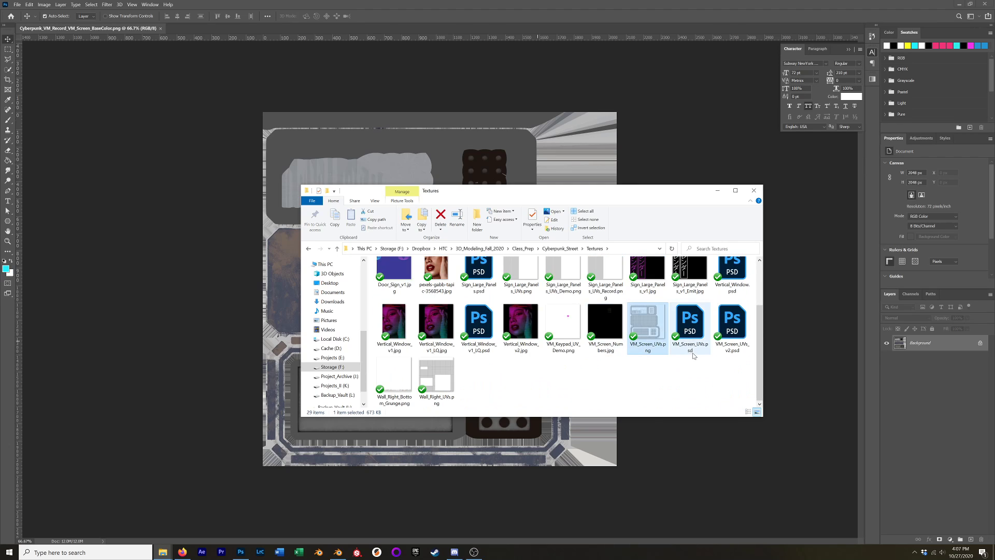
pyautogui.rightClick(646, 317)
pyautogui.click(681, 387)
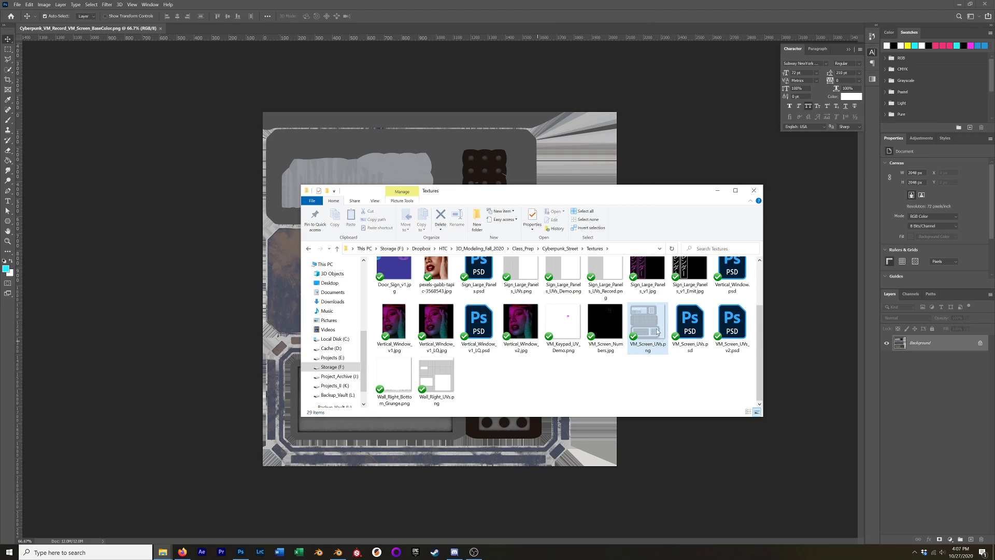
pyautogui.moveTo(640, 318); pyautogui.dragTo(280, 244)
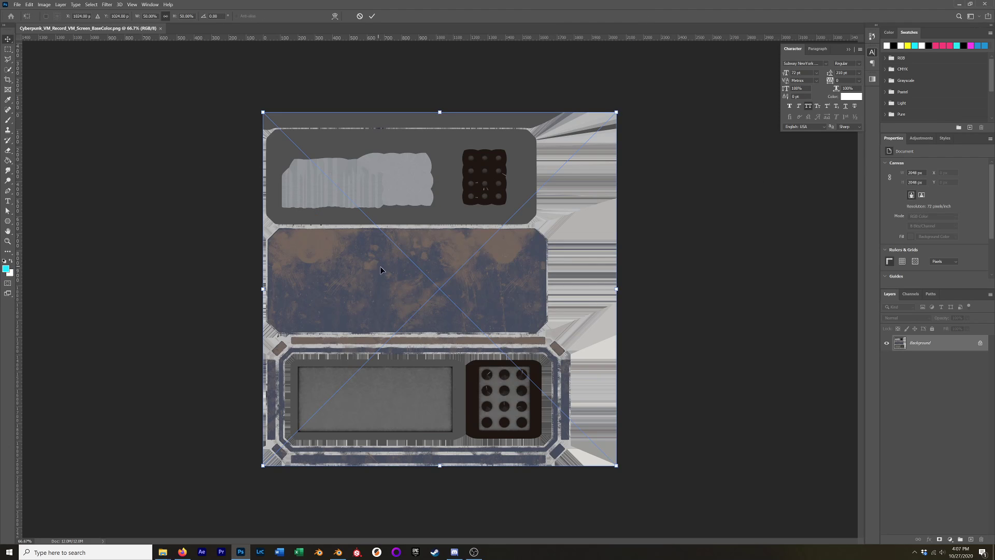
pyautogui.press('Return')
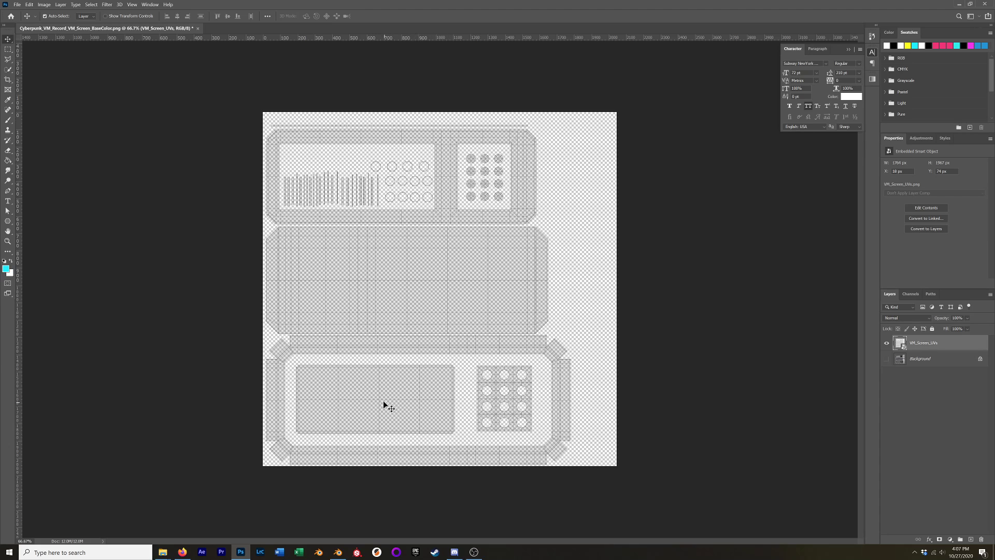
# Open the recent file Cyberpunk_Street_12_VM_Test_VM_Screen_Base_Color.psd.
pyautogui.hotkey('alt', 'Tab')
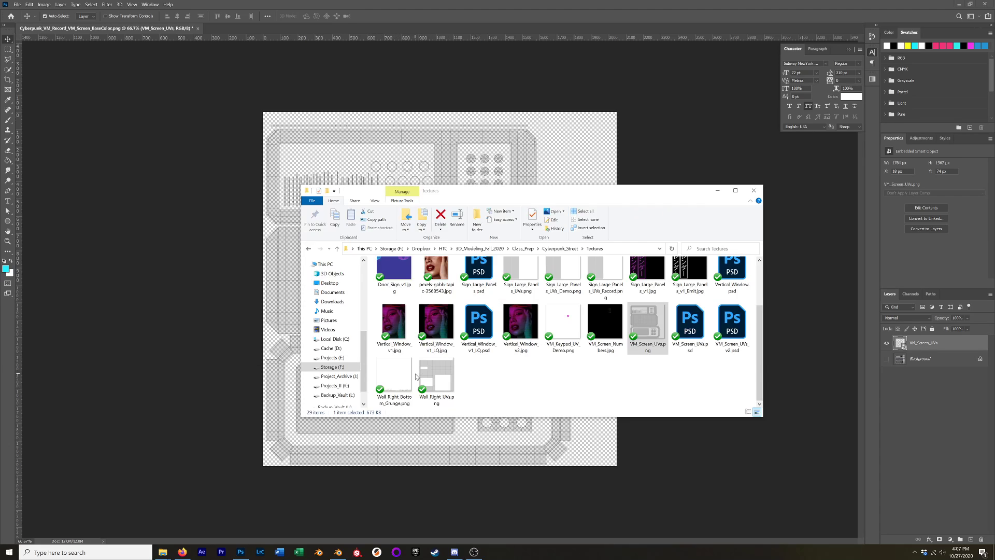
pyautogui.click(295, 5)
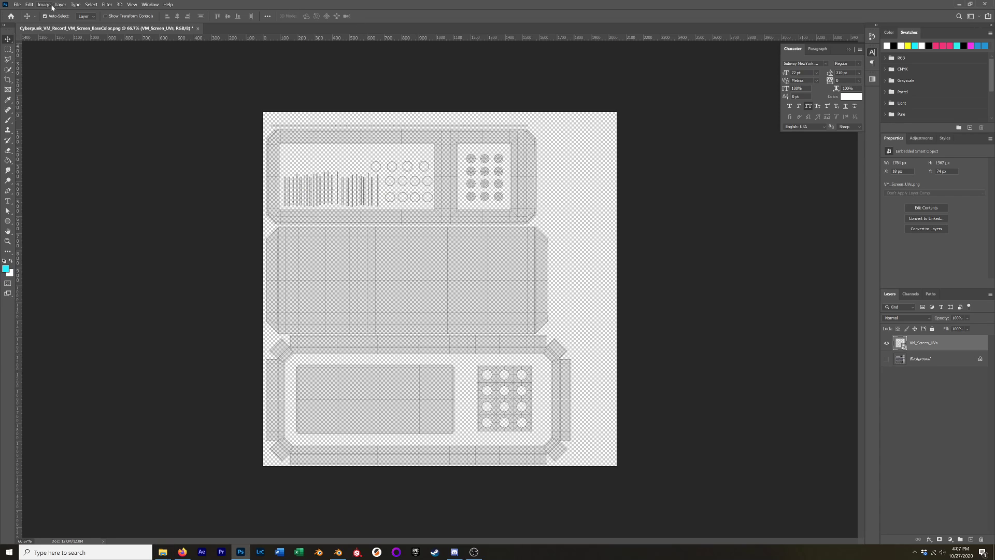
pyautogui.click(19, 9)
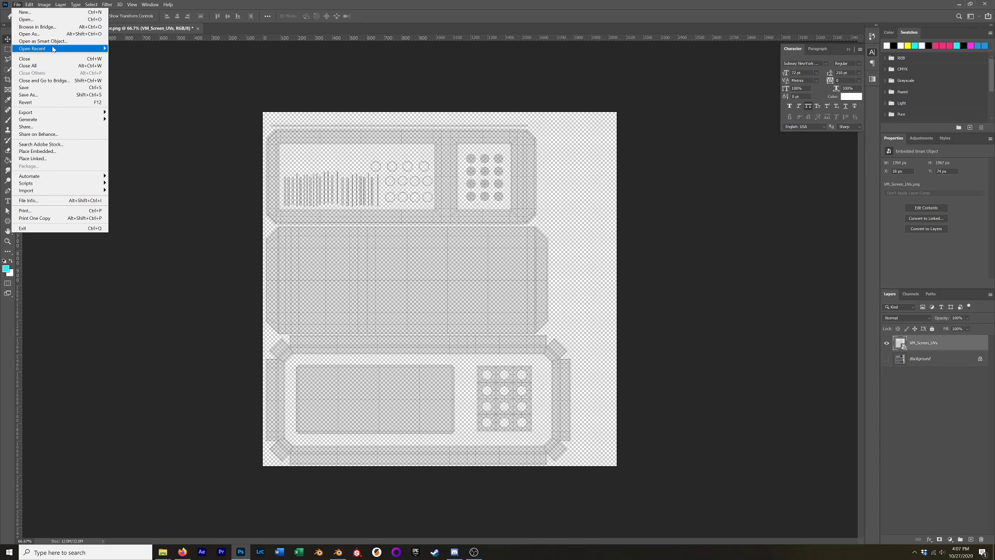
pyautogui.moveTo(55, 48)
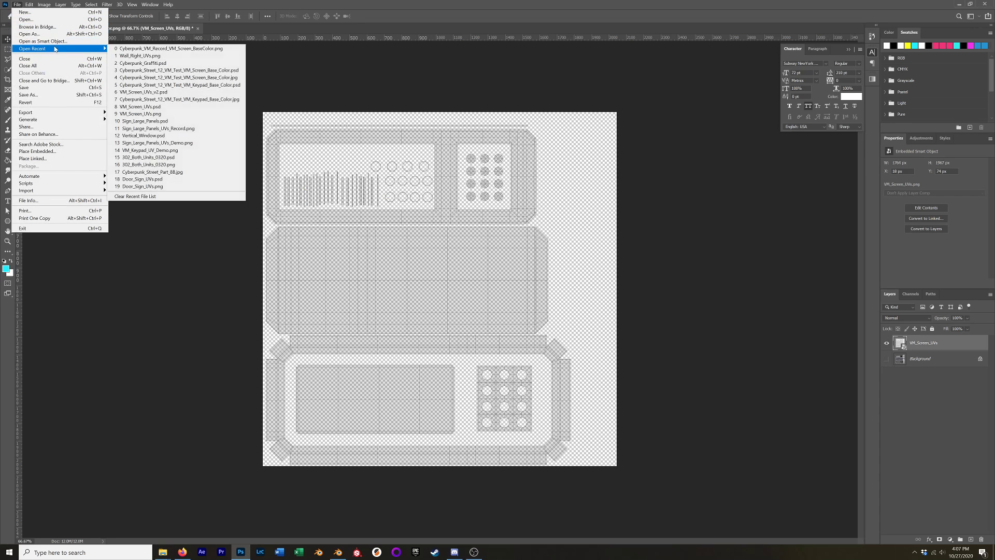
pyautogui.click(214, 71)
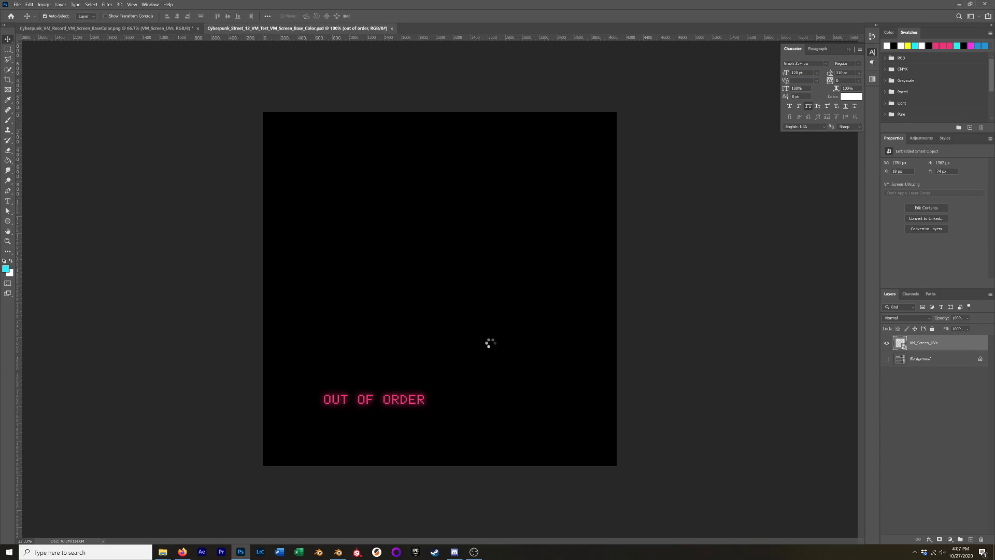
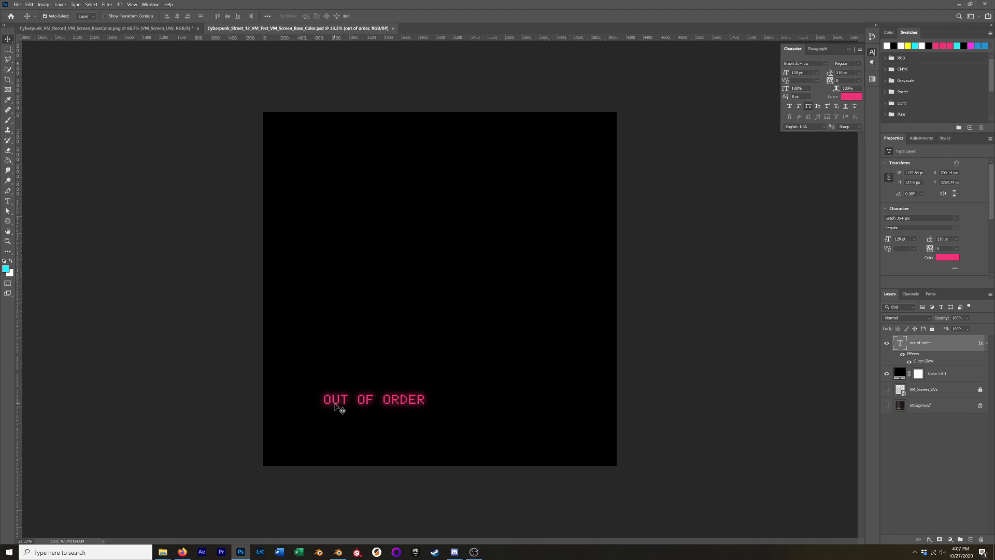
# Review the Outer Glow layer style settings of the out of order text layer.
pyautogui.click(930, 540)
pyautogui.click(957, 527)
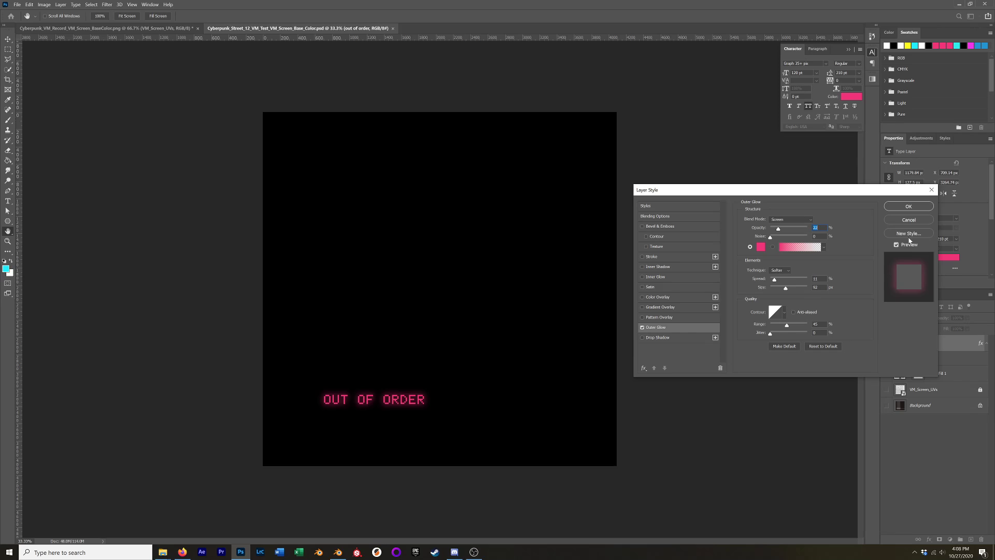
pyautogui.press('Return')
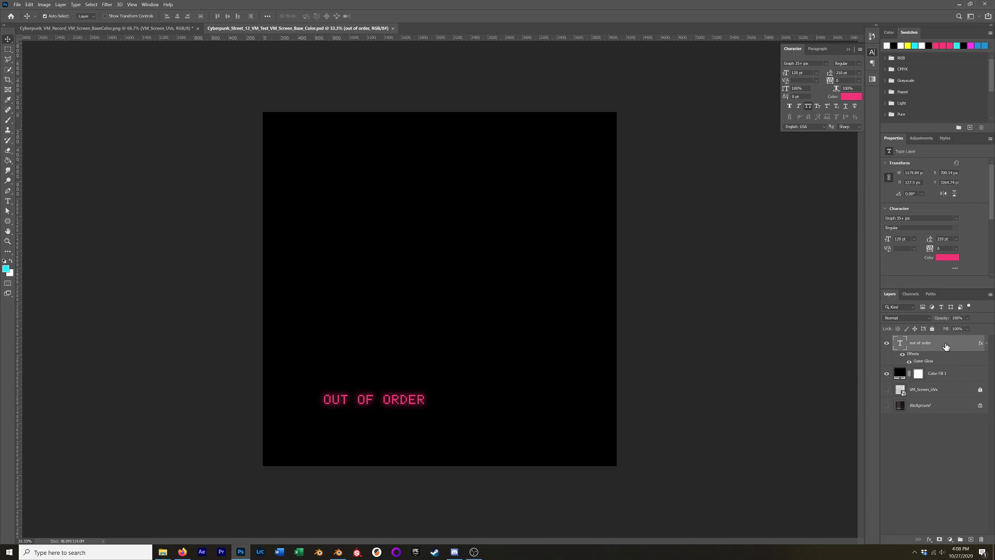
# Copy the glowing out of order text layer into the Cyberpunk_VM_Record_VM_Screen_BaseColor.png document, over the lower screen panel's UVs.
pyautogui.moveTo(938, 345); pyautogui.dragTo(435, 402)
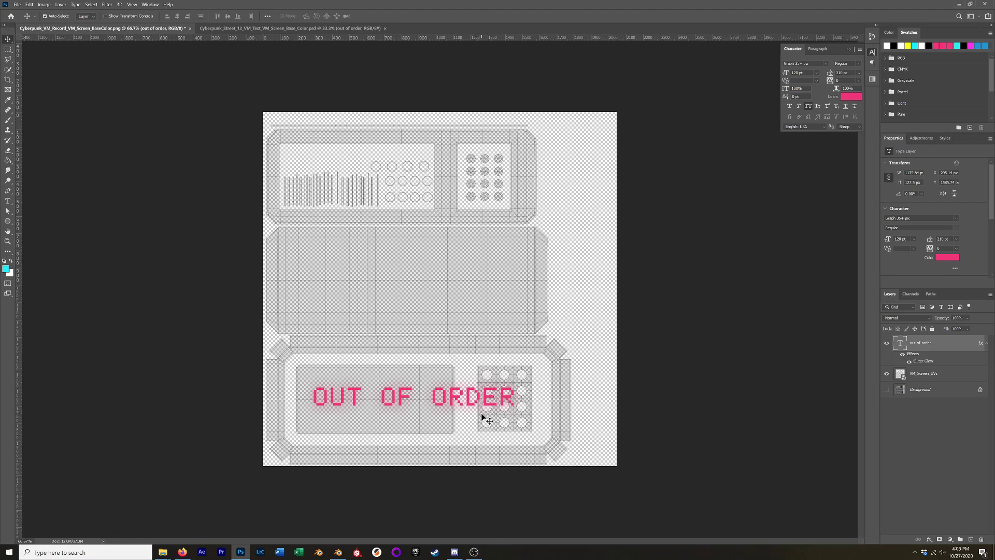
pyautogui.hotkey('ctrl', '+')
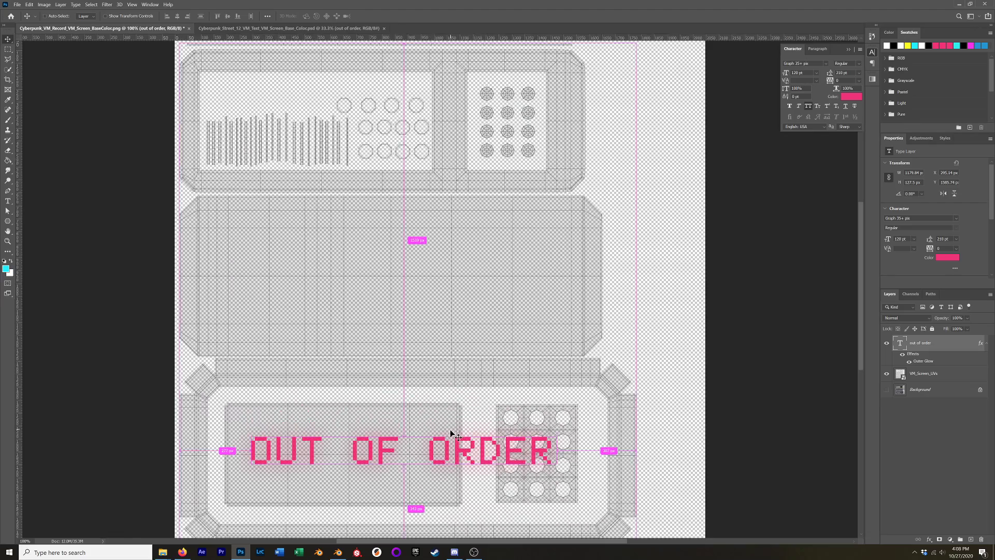
pyautogui.hotkey('ctrl', '+')
pyautogui.moveTo(362, 483); pyautogui.dragTo(468, 193)
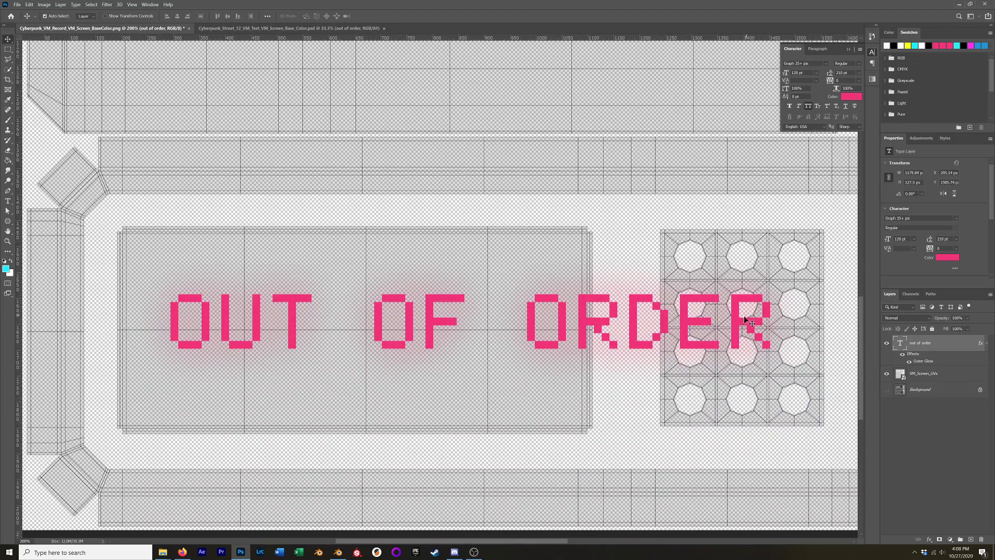
# Scale the OUT OF ORDER text to about 58.4% and center it within the lower panel's screen rectangle.
pyautogui.press('ctrl')
pyautogui.hotkey('ctrl', 't')
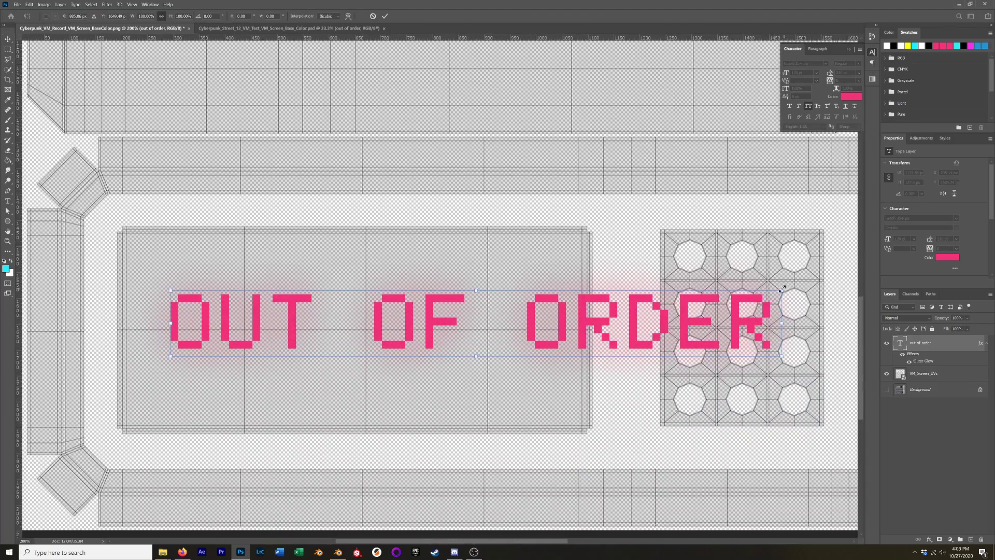
pyautogui.moveTo(781, 290); pyautogui.dragTo(530, 327)
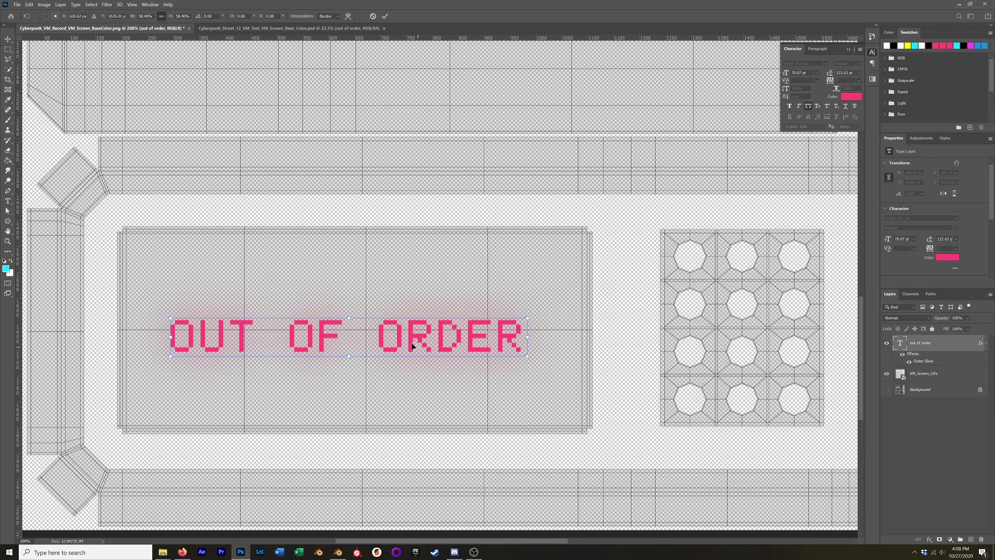
pyautogui.moveTo(410, 337); pyautogui.dragTo(410, 331)
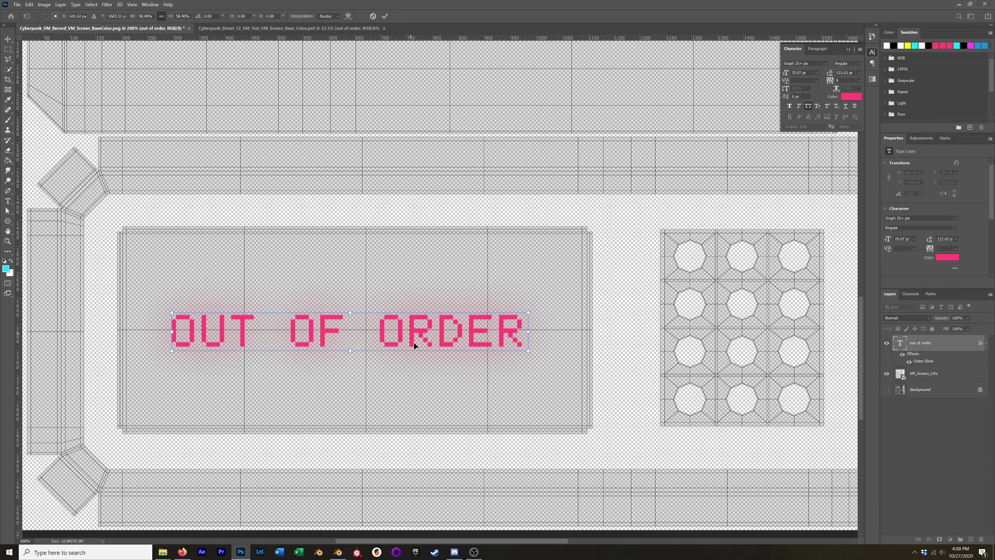
pyautogui.scroll(-1, 435, 379)
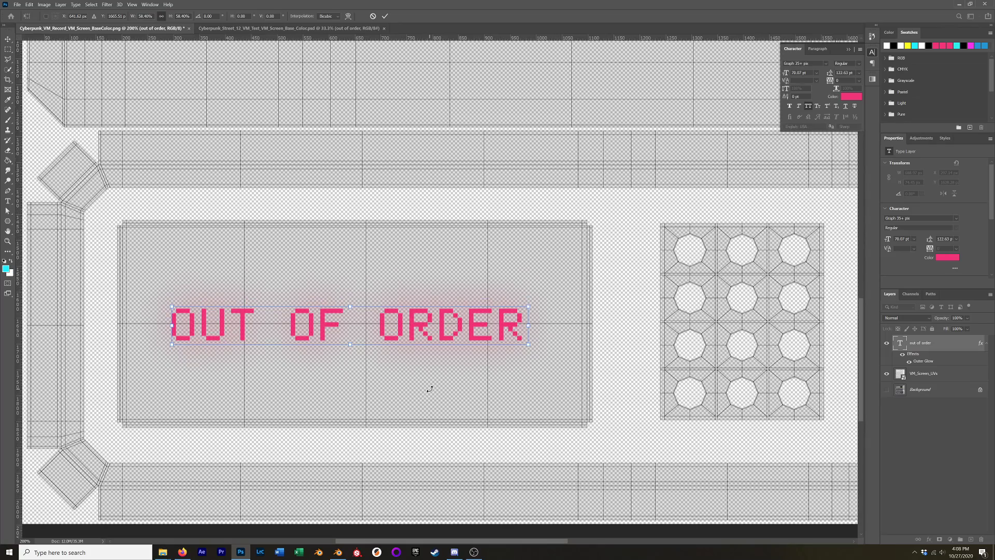
pyautogui.press('Return')
pyautogui.scroll(-1, 526, 295)
pyautogui.scroll(4, 608, 318)
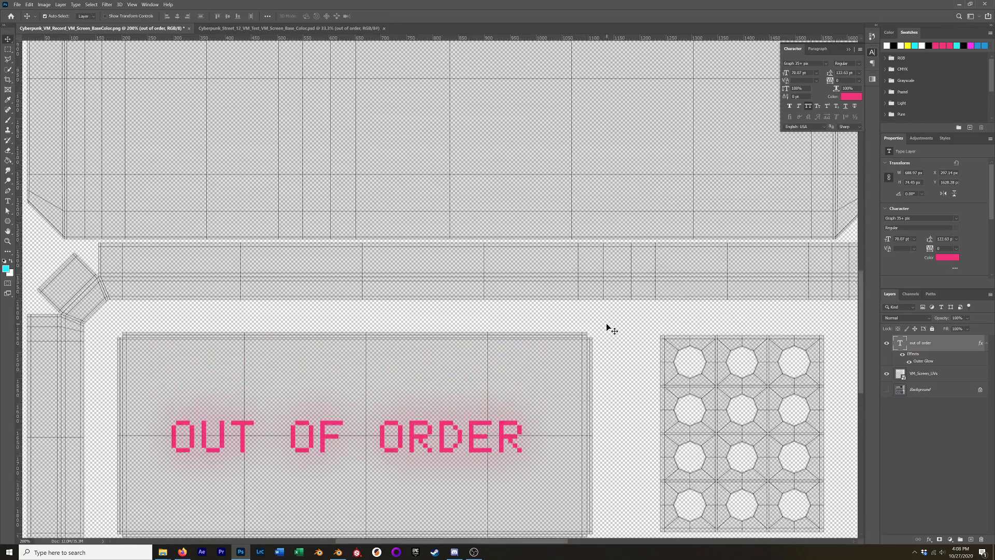
pyautogui.keyDown('alt'); pyautogui.scroll(-2, 595, 325); pyautogui.keyUp('alt')
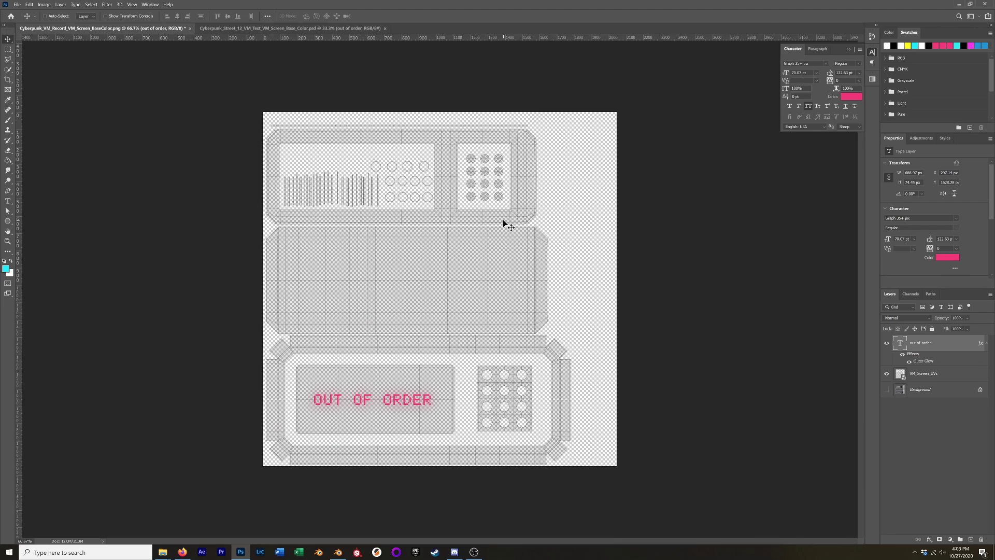
# Open the recent file VM_Screen_UVs.psd and copy its Numbers group into the Cyberpunk_VM_Record_VM_Screen_BaseColor.png document, over the upper keypad's UVs.
pyautogui.click(252, 28)
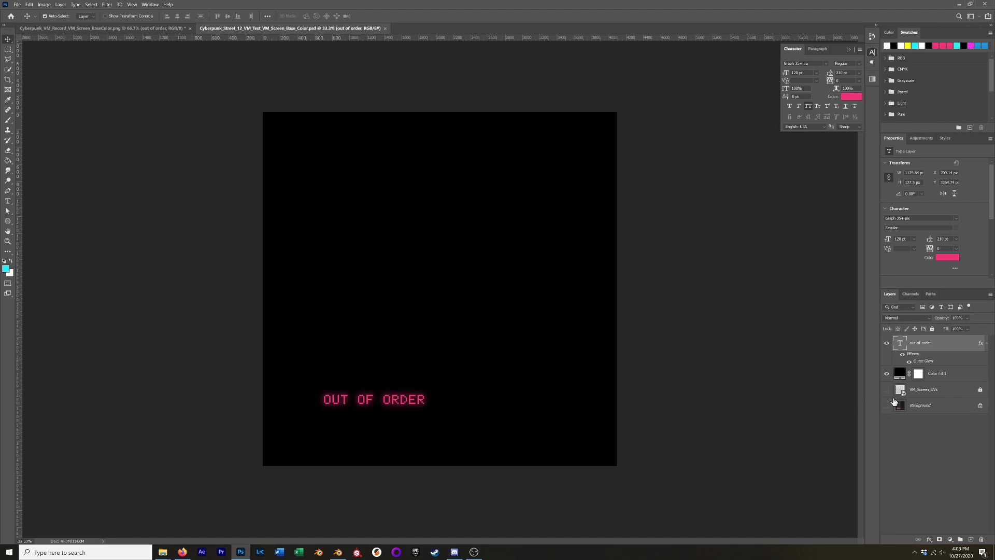
pyautogui.click(17, 5)
pyautogui.moveTo(52, 48)
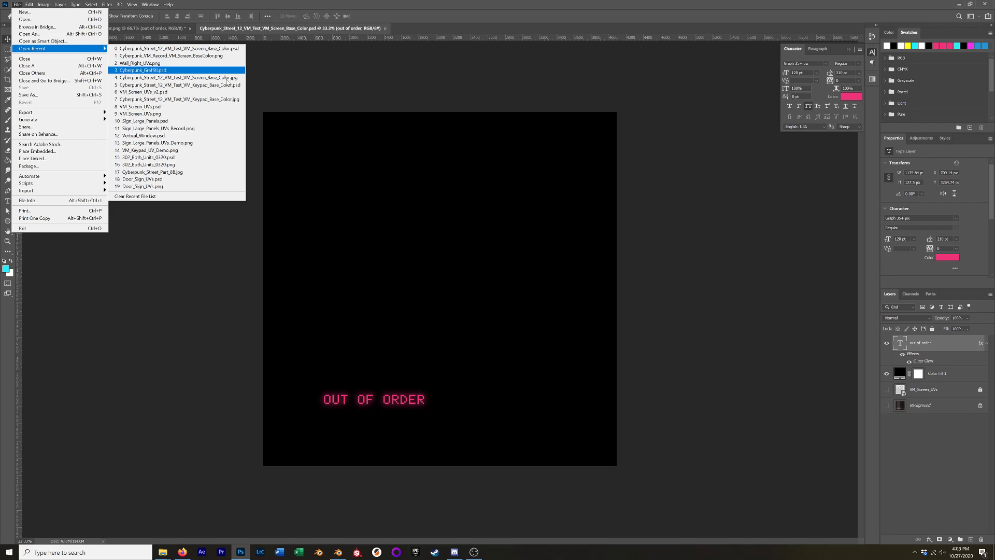
pyautogui.click(212, 106)
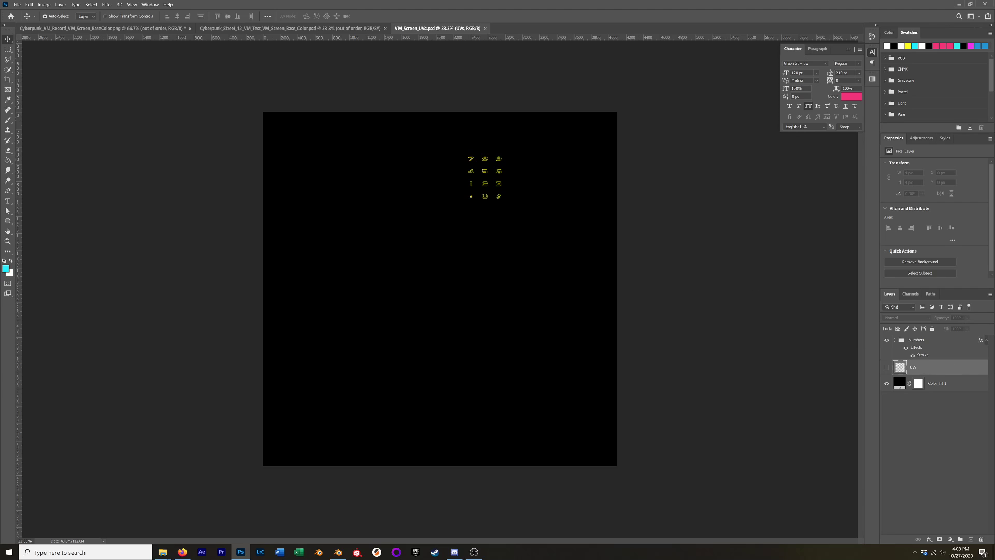
pyautogui.click(928, 341)
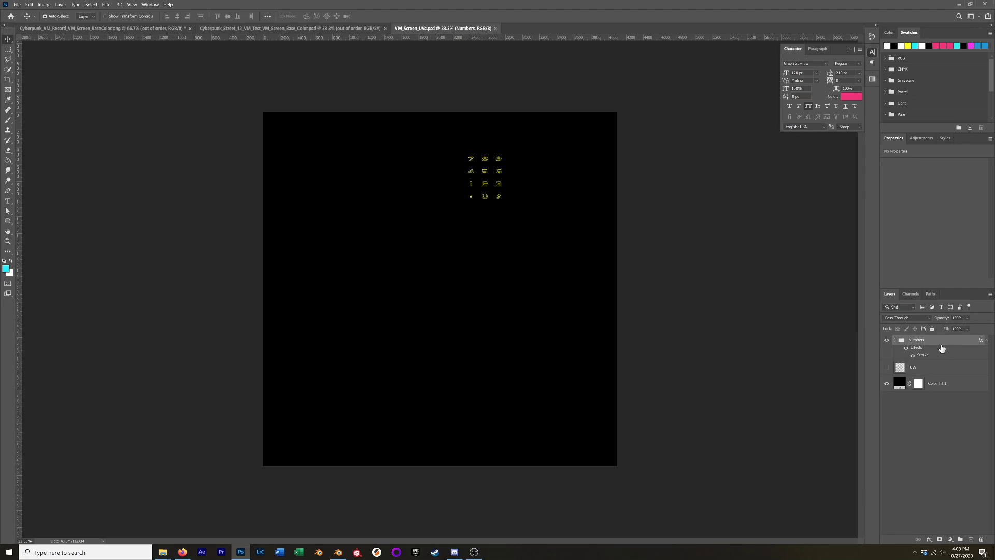
pyautogui.moveTo(918, 343)
pyautogui.mouseDown()
pyautogui.moveTo(125, 22)
pyautogui.moveTo(122, 30)
pyautogui.moveTo(378, 138)
pyautogui.moveTo(504, 177)
pyautogui.mouseUp()
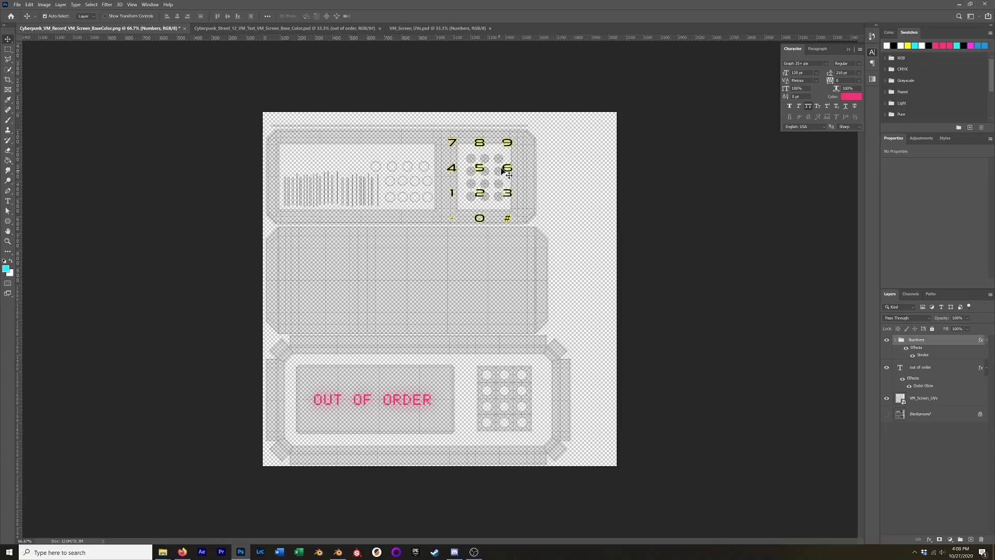
# Scale the Numbers group to about 50.6% and place its digits over the round buttons of the upper keypad.
pyautogui.hotkey('ctrl', '+')
pyautogui.hotkey('ctrl', '+')
pyautogui.hotkey('ctrl', '+')
pyautogui.moveTo(580, 138); pyautogui.dragTo(450, 418)
pyautogui.moveTo(487, 195); pyautogui.dragTo(489, 261)
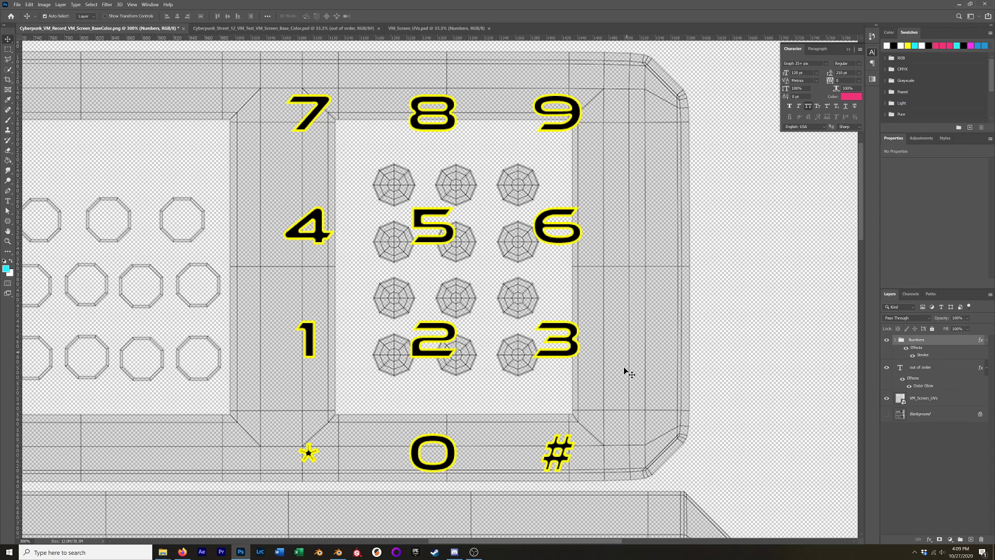
pyautogui.hotkey('ctrl', 't')
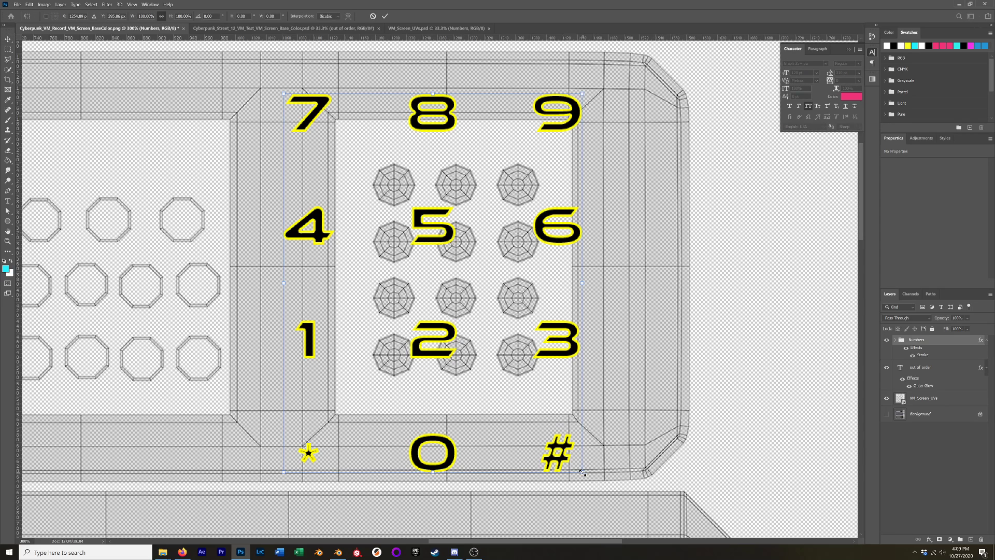
pyautogui.moveTo(583, 472); pyautogui.dragTo(430, 333)
pyautogui.moveTo(386, 244); pyautogui.dragTo(470, 304)
pyautogui.moveTo(367, 384); pyautogui.dragTo(394, 362)
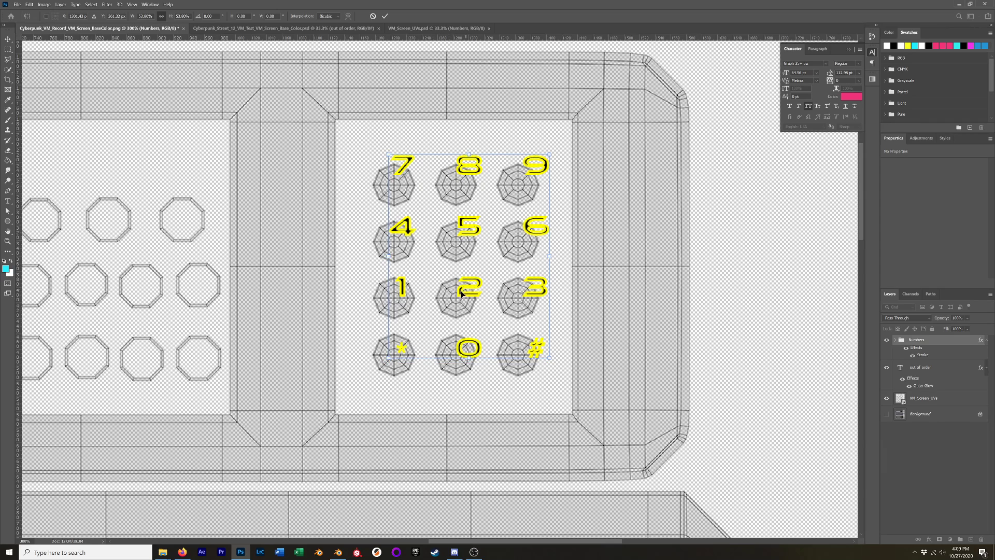
pyautogui.moveTo(461, 292); pyautogui.dragTo(451, 311)
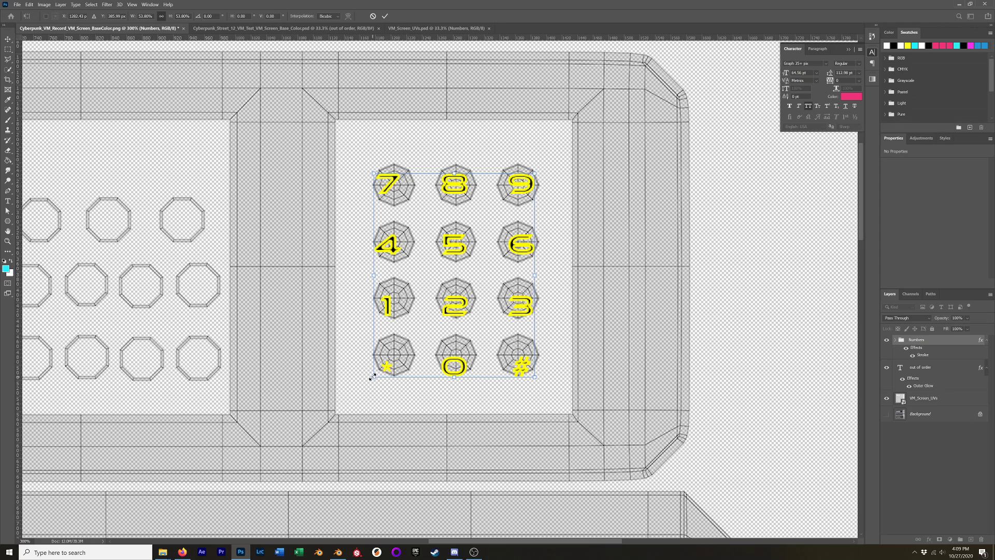
pyautogui.moveTo(372, 376); pyautogui.dragTo(383, 365)
# Nudge the digits to the centers of the keypad buttons, reduce their scale to about 49.9%, and apply the transform.
pyautogui.press('Left')
pyautogui.press('Left')
pyautogui.press('Left')
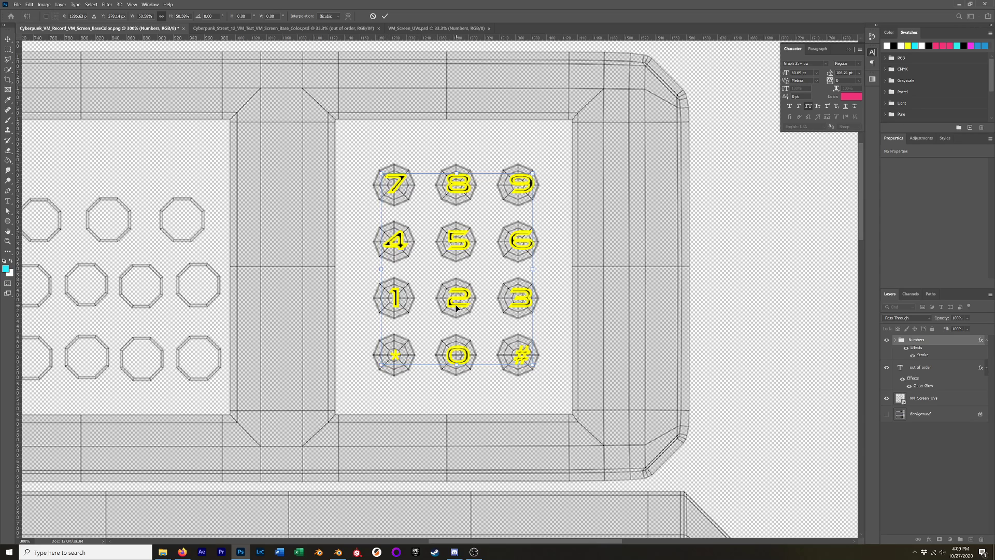
pyautogui.press('Down')
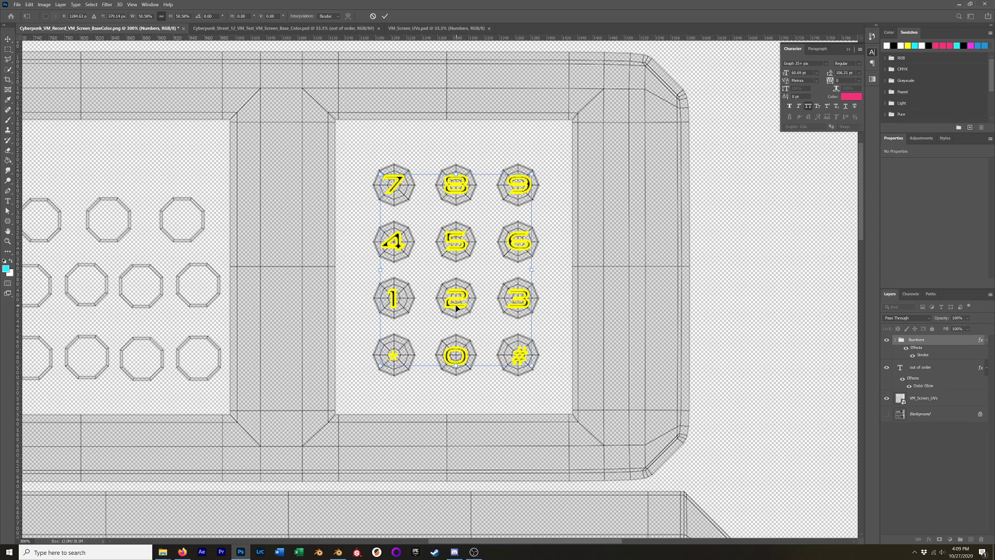
pyautogui.press('Right')
pyautogui.press('Right')
pyautogui.press('Left')
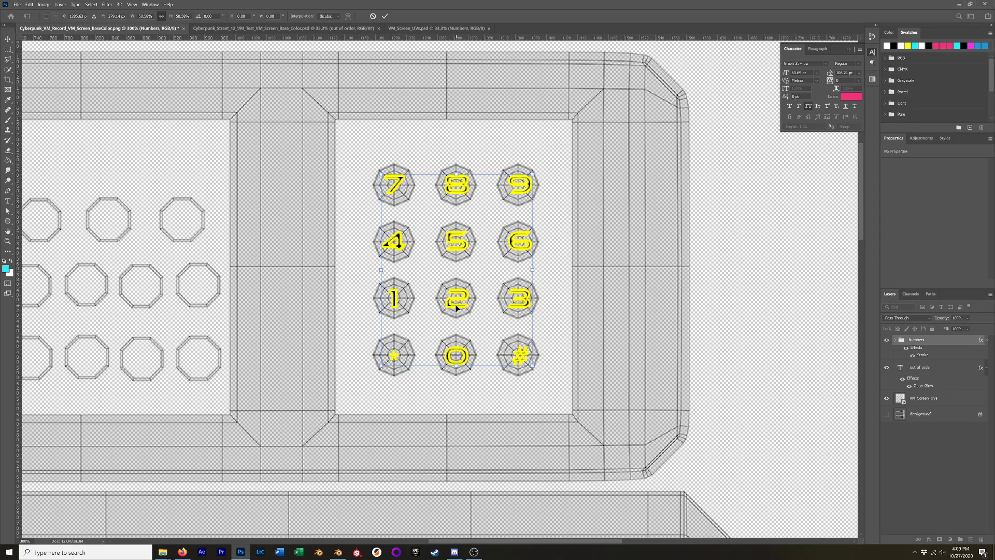
pyautogui.press('Up')
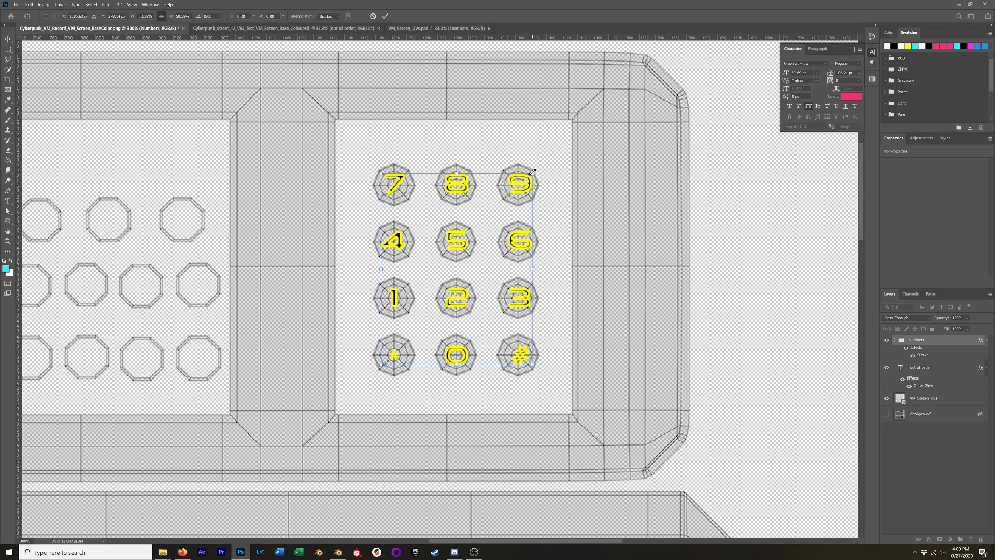
pyautogui.moveTo(533, 171); pyautogui.dragTo(529, 173)
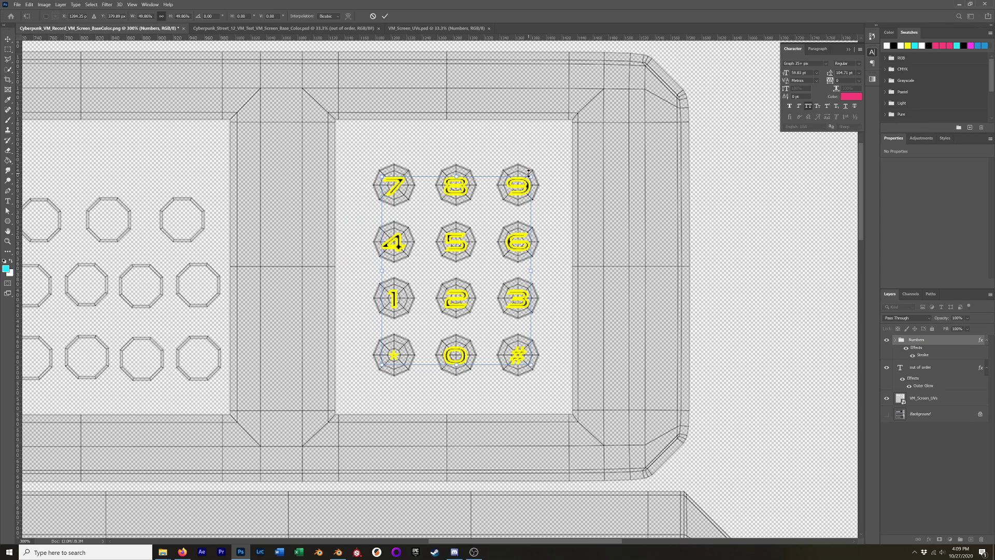
pyautogui.press('Return')
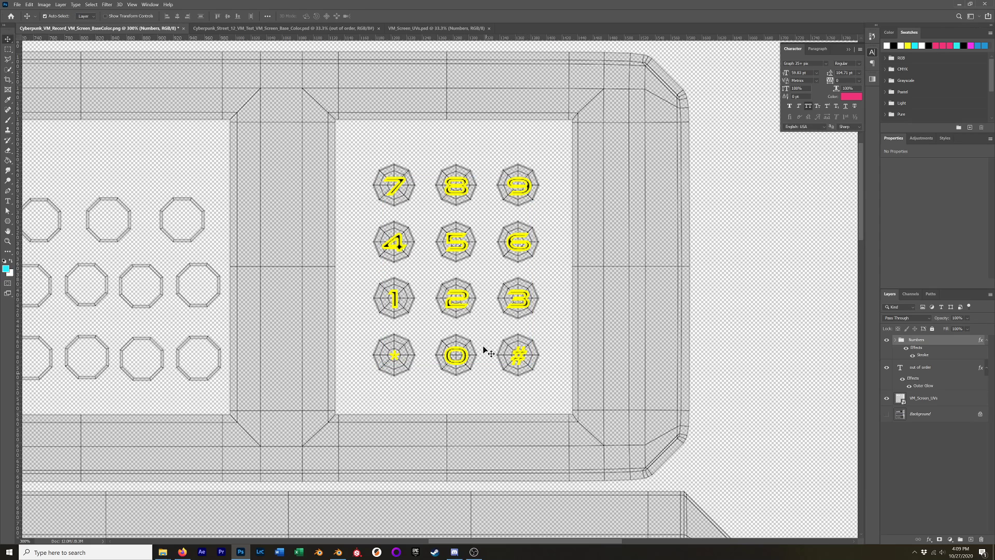
# Reduce the size of the Numbers group's yellow Stroke effect to thin the outlines, and check the digits up close.
pyautogui.doubleClick(928, 355)
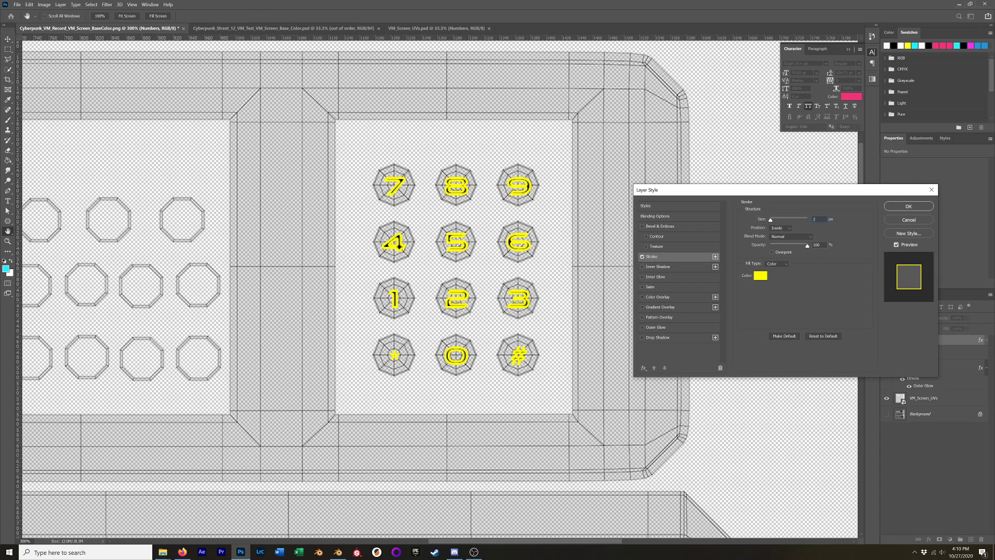
pyautogui.press('Return')
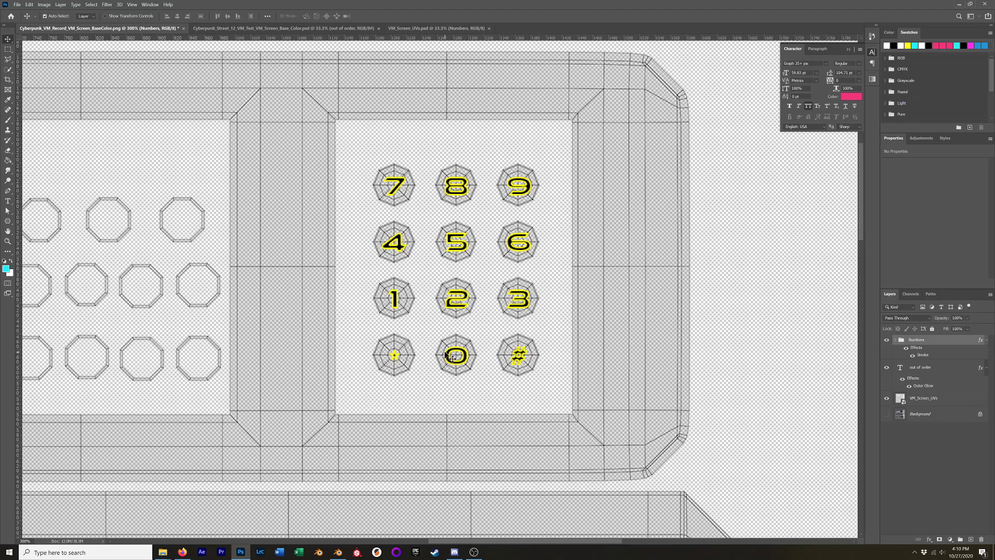
pyautogui.hotkey('ctrl', '+')
pyautogui.hotkey('ctrl', '+')
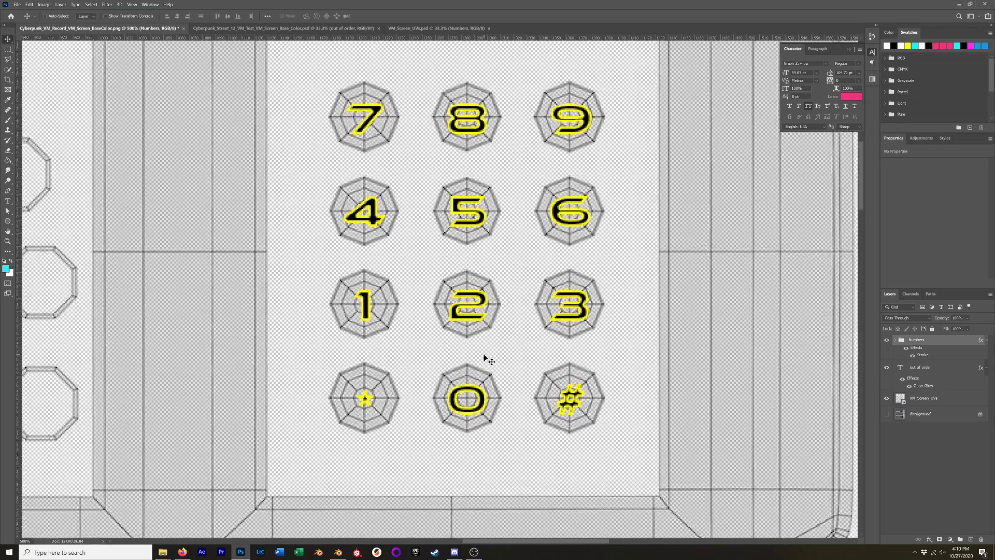
pyautogui.hotkey('ctrl', '-')
pyautogui.hotkey('ctrl', '-')
pyautogui.hotkey('ctrl', '-')
pyautogui.hotkey('ctrl', '-')
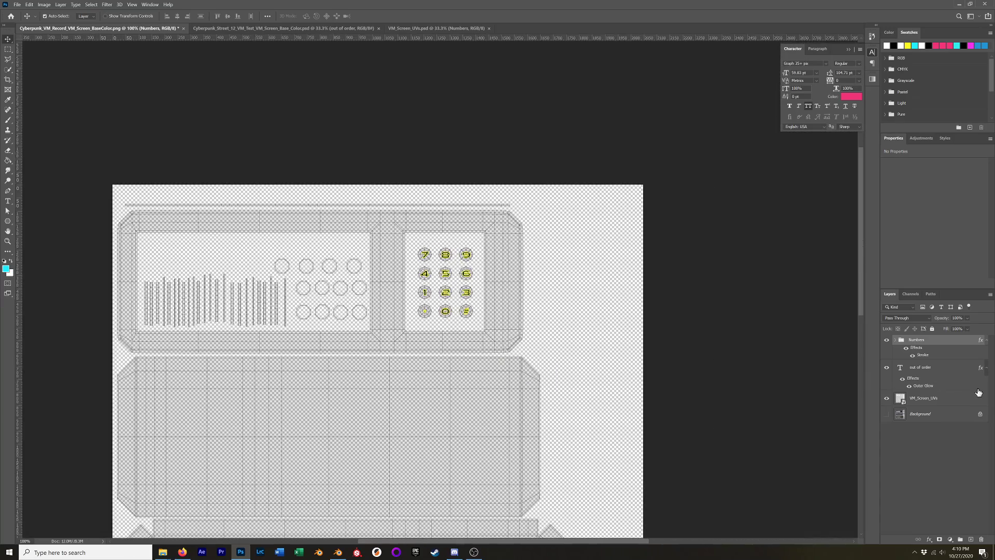
pyautogui.click(971, 540)
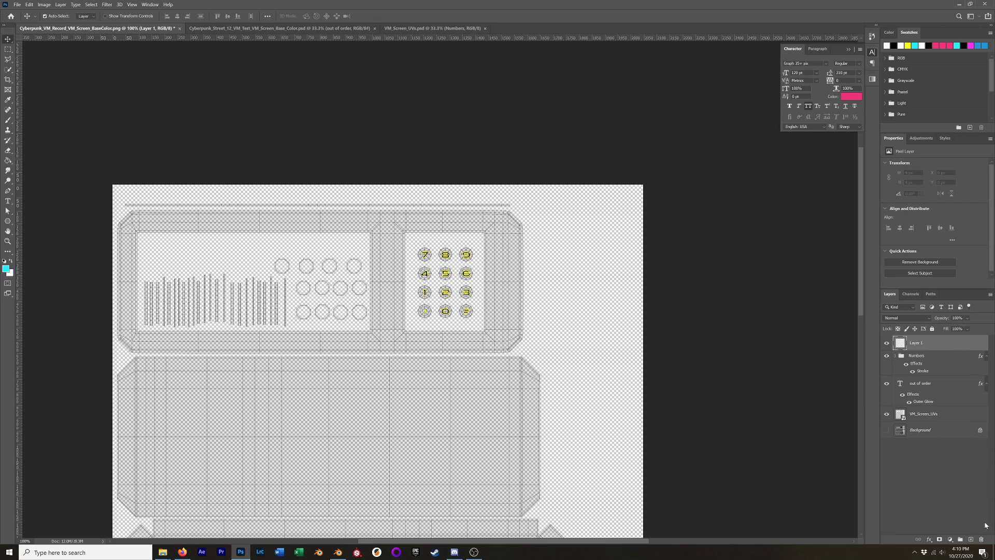
pyautogui.click(980, 541)
pyautogui.click(951, 539)
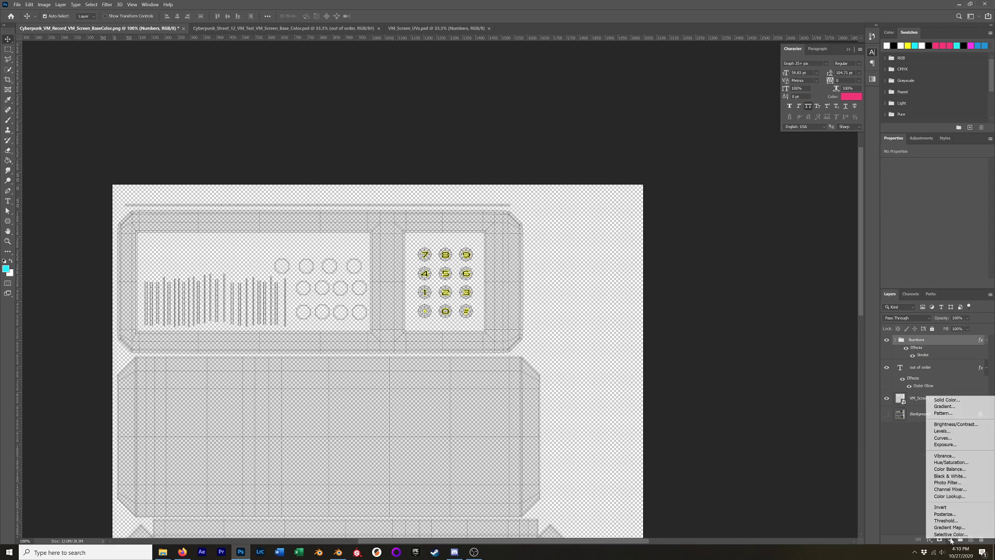
pyautogui.click(948, 399)
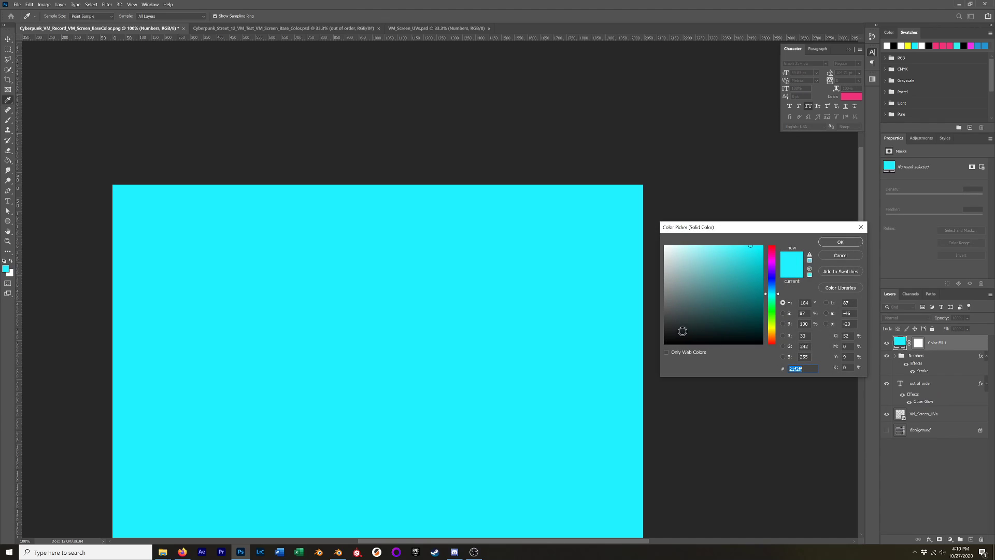
pyautogui.moveTo(682, 332); pyautogui.dragTo(625, 367)
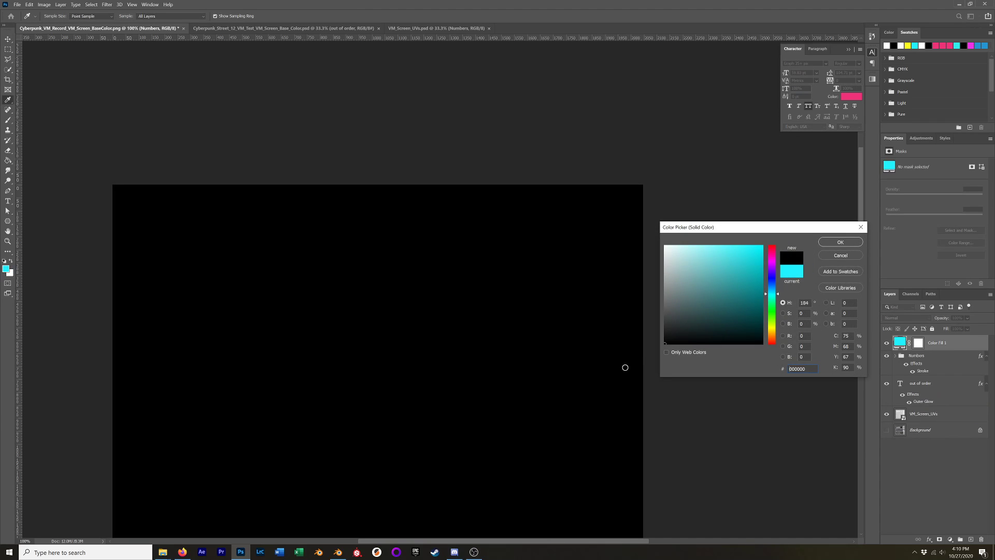
pyautogui.click(841, 255)
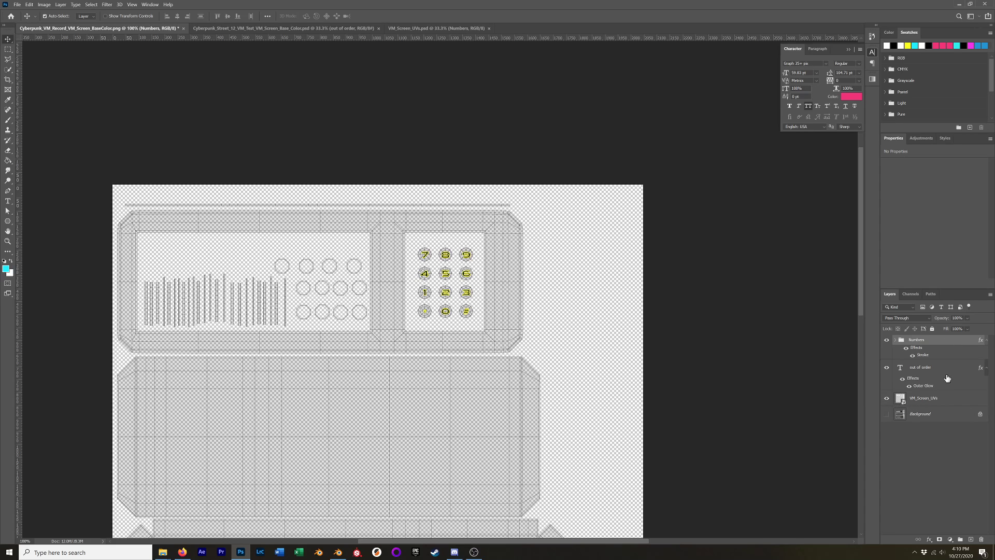
# Show the Background base color layer and hide the VM_Screen_UVs layer.
pyautogui.click(886, 414)
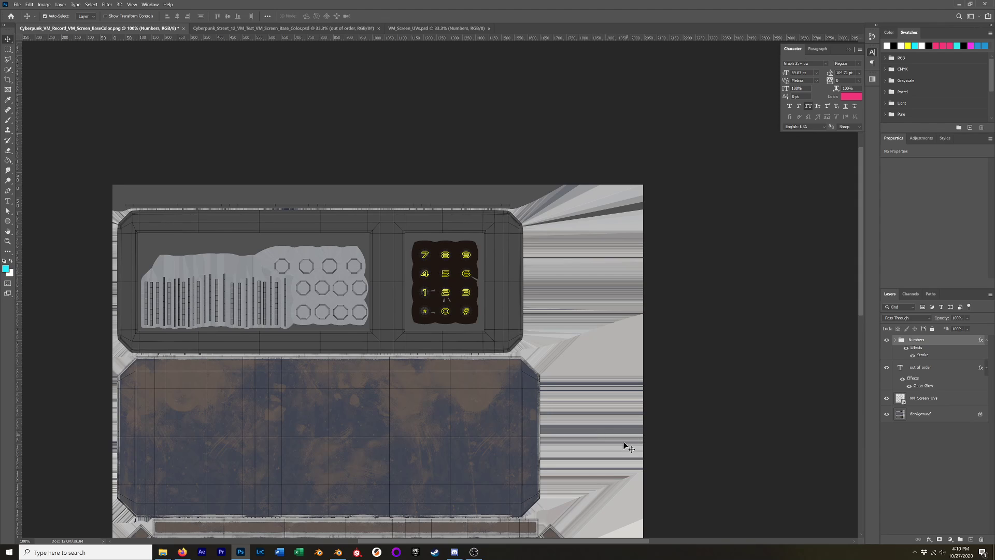
pyautogui.scroll(-5, 555, 404)
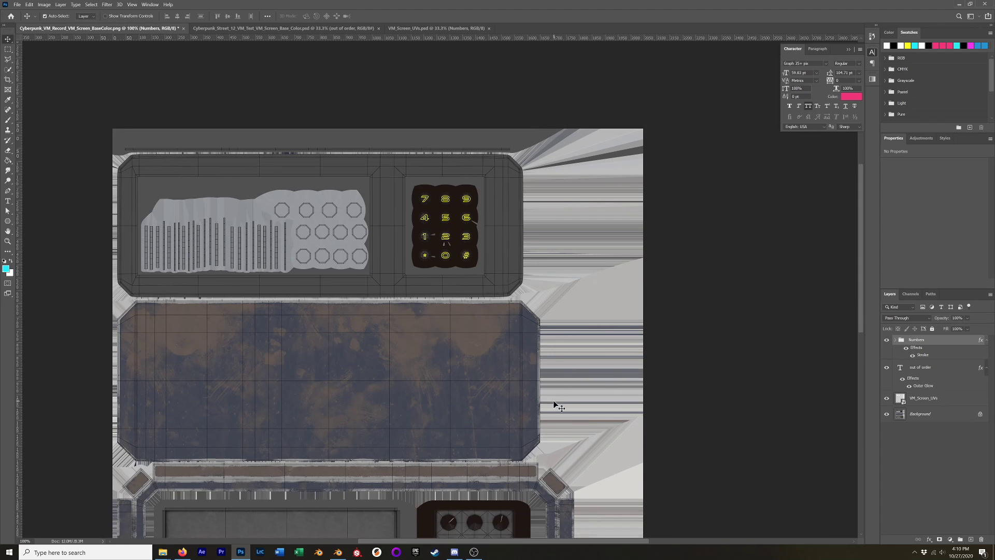
pyautogui.scroll(-2, 556, 410)
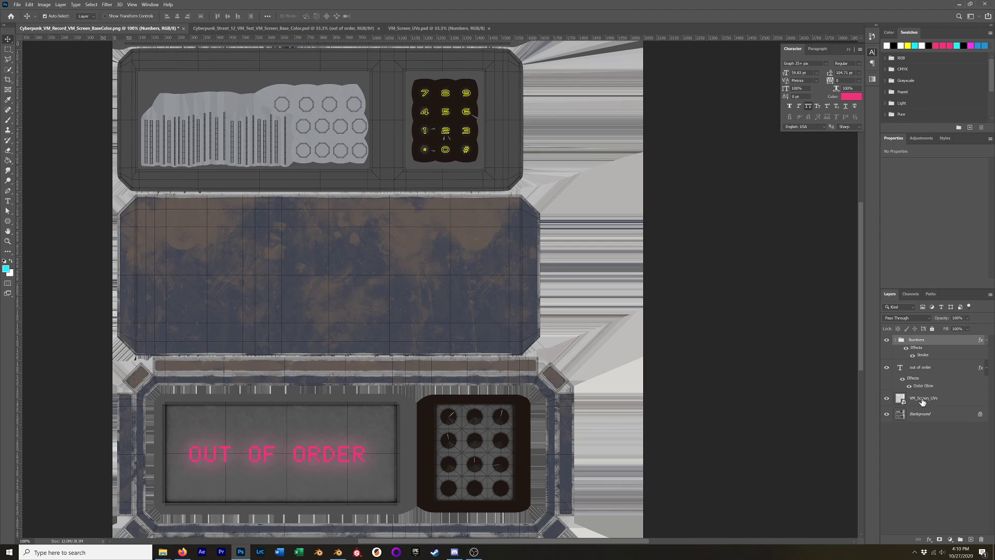
pyautogui.click(887, 398)
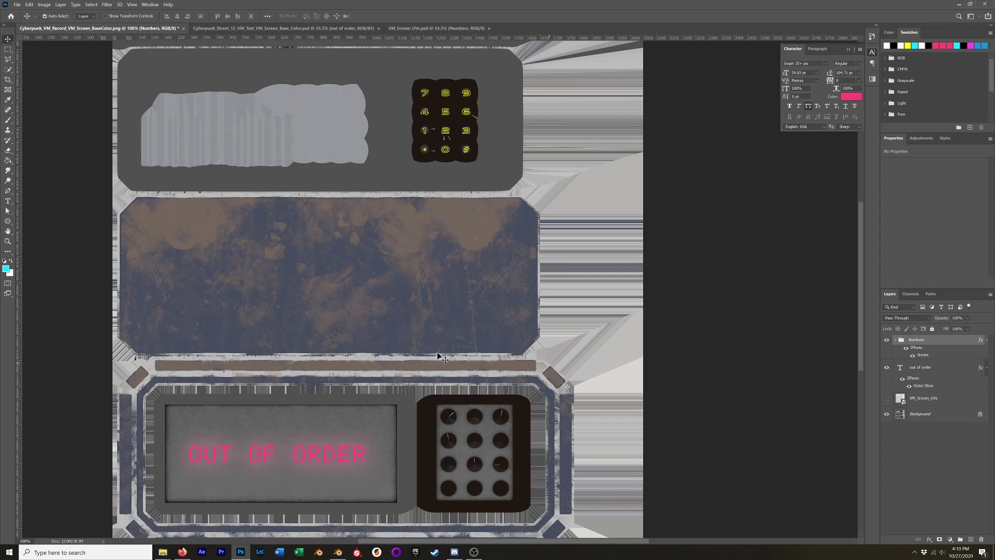
# Review the layer setups of Cyberpunk_Street_12_VM_Test_VM_Screen_Base_Color.psd and VM_Screen_UVs.psd.
pyautogui.hotkey('alt', 'Tab')
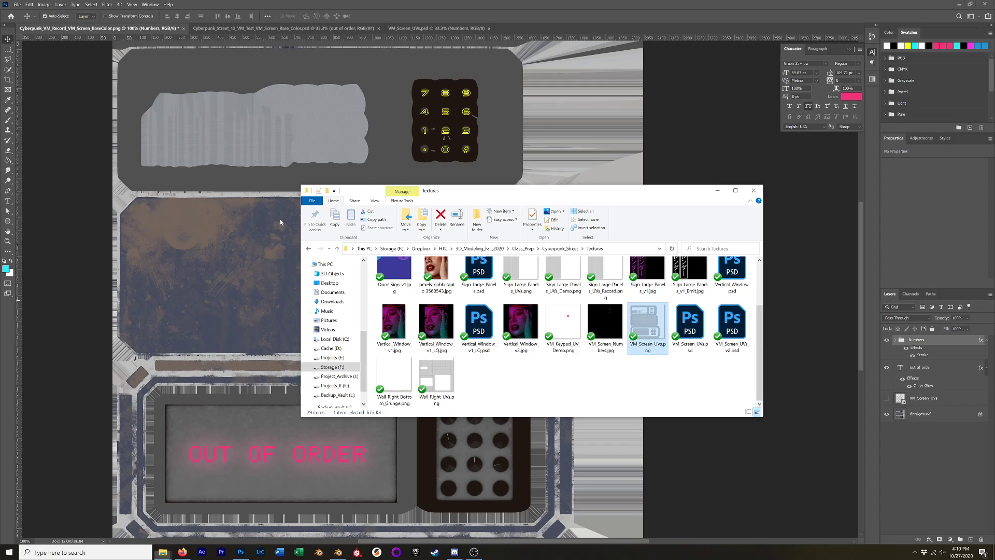
pyautogui.click(262, 28)
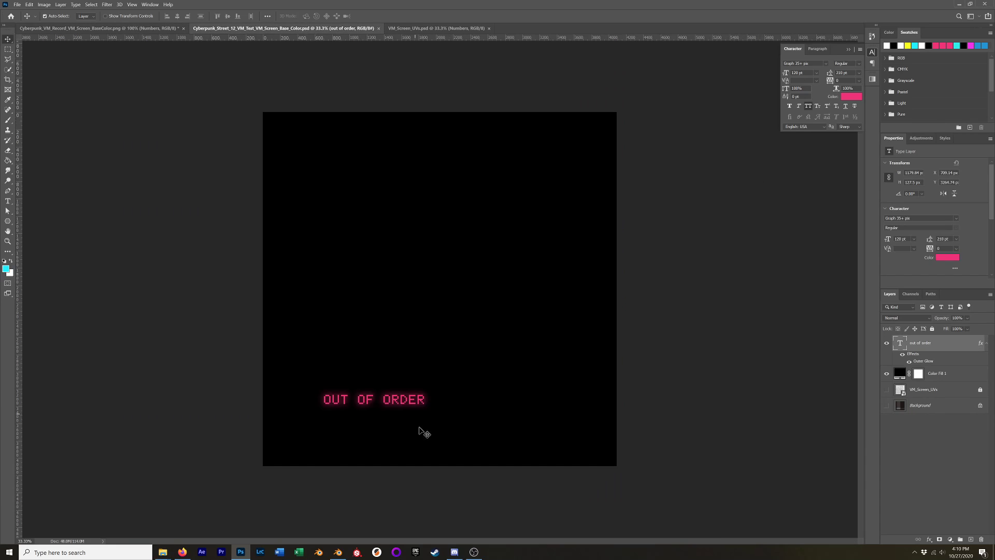
pyautogui.click(953, 374)
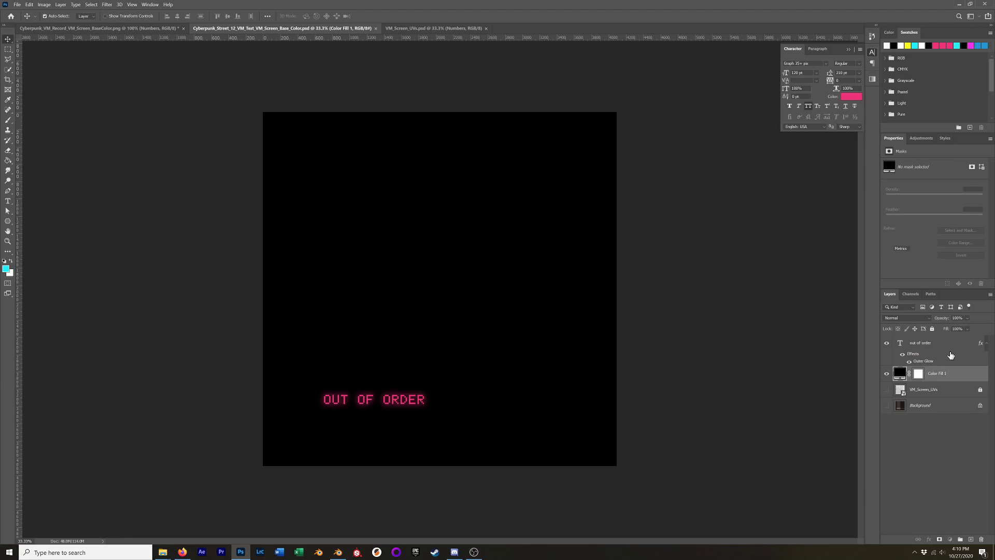
pyautogui.click(942, 343)
pyautogui.click(426, 30)
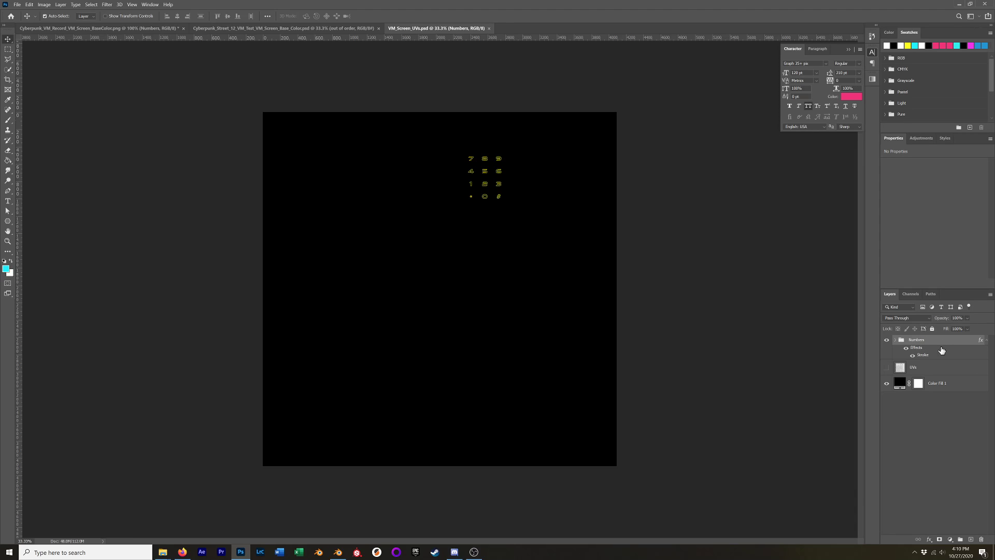
# Inspect the OUT OF ORDER text and its glow on the lower screen in Cyberpunk_VM_Record_VM_Screen_BaseColor.png.
pyautogui.click(98, 29)
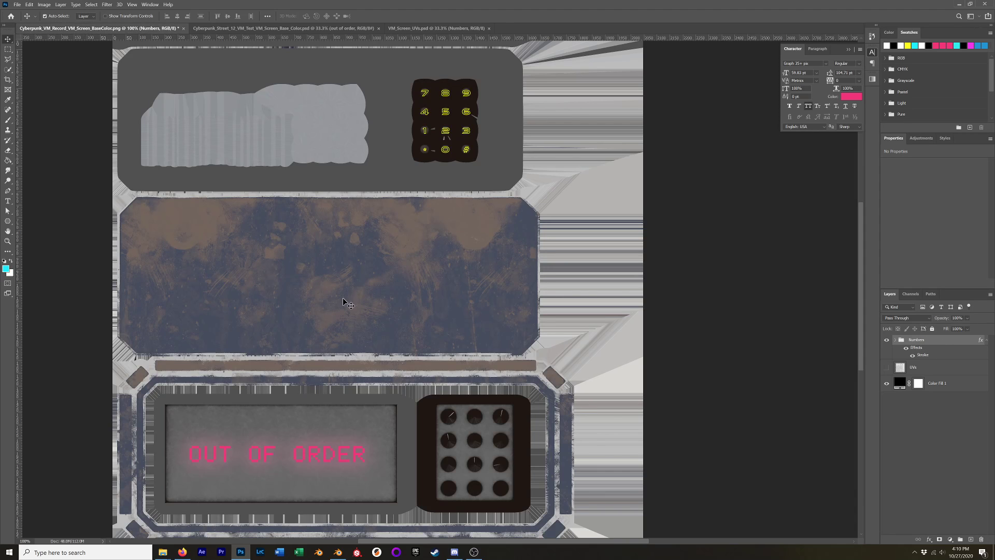
pyautogui.hotkey('ctrl', '+')
pyautogui.hotkey('ctrl', '+')
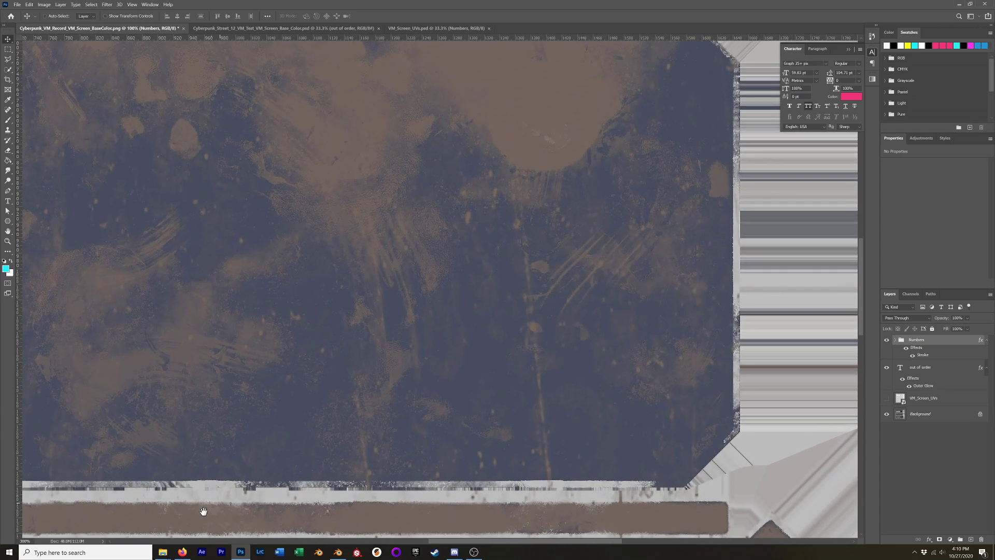
pyautogui.moveTo(203, 511); pyautogui.dragTo(369, 483)
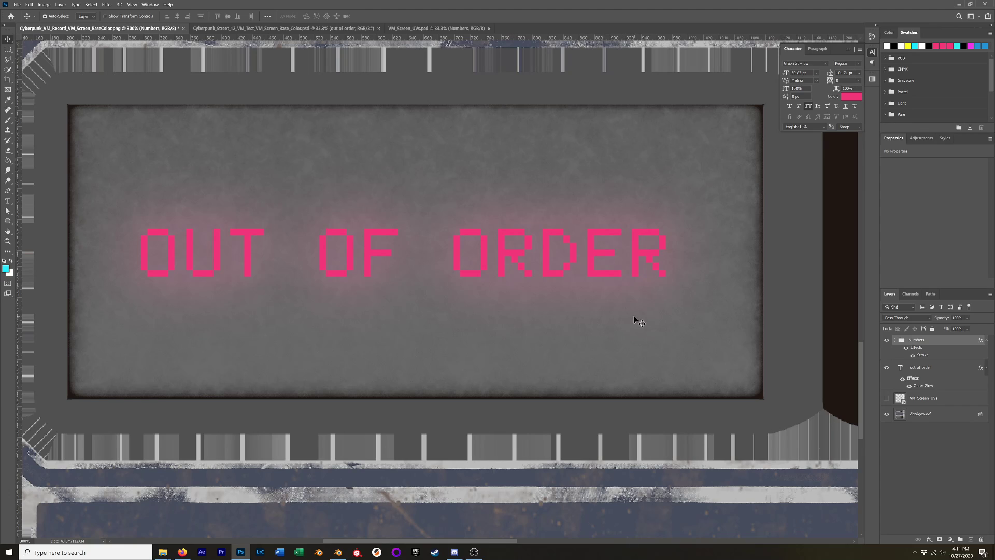
# Set the out of order text layer's blend mode to Overlay.
pyautogui.click(944, 369)
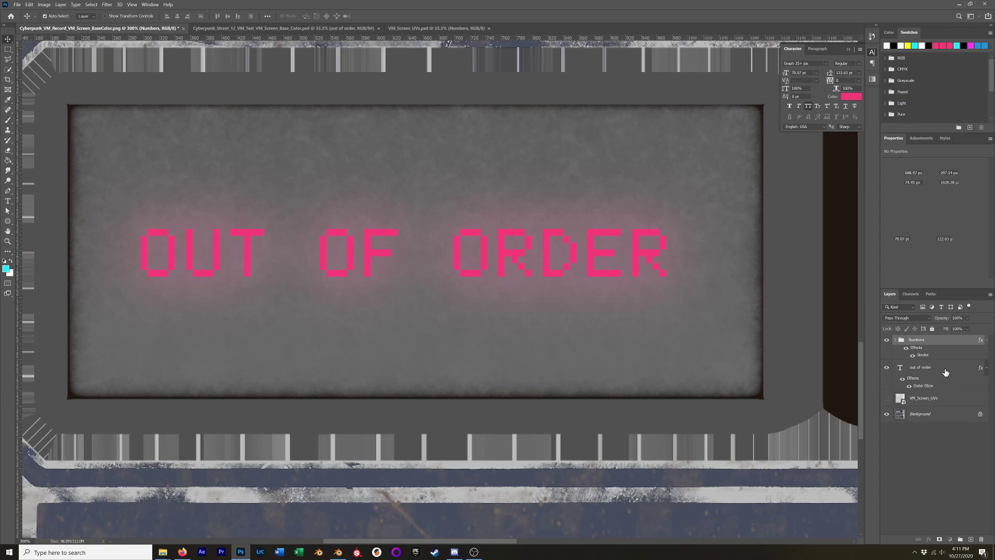
pyautogui.click(926, 318)
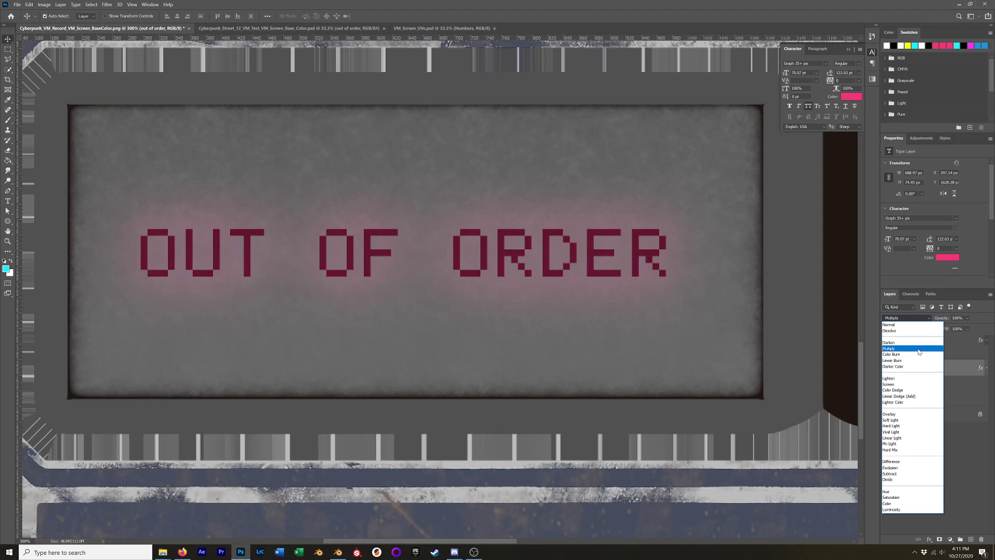
pyautogui.click(908, 416)
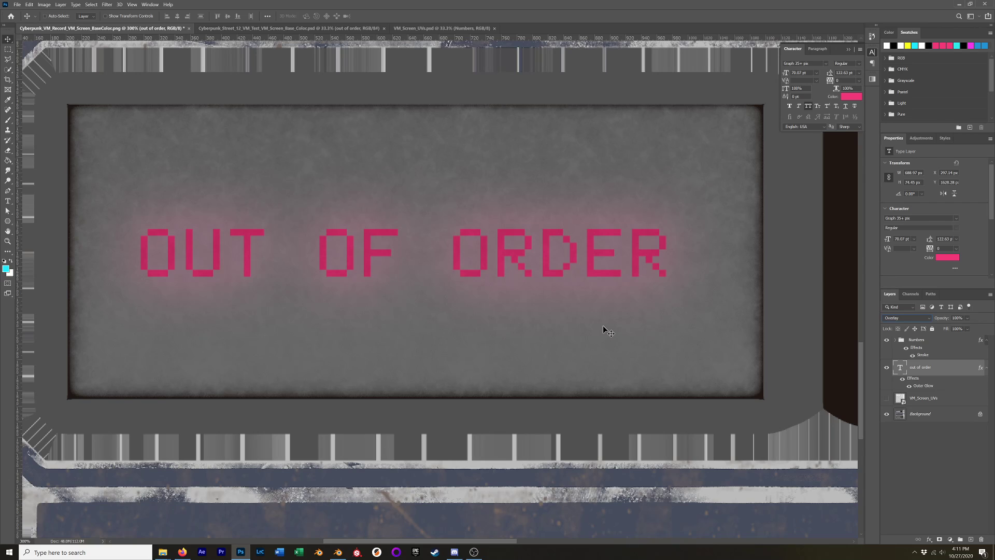
# Save the layered document as Cyberpunk_VM_Record_VM_Screen_BaseColor.psd in SP_VM_Record with Maximize Compatibility enabled.
pyautogui.press('ctrl')
pyautogui.hotkey('ctrl', 's')
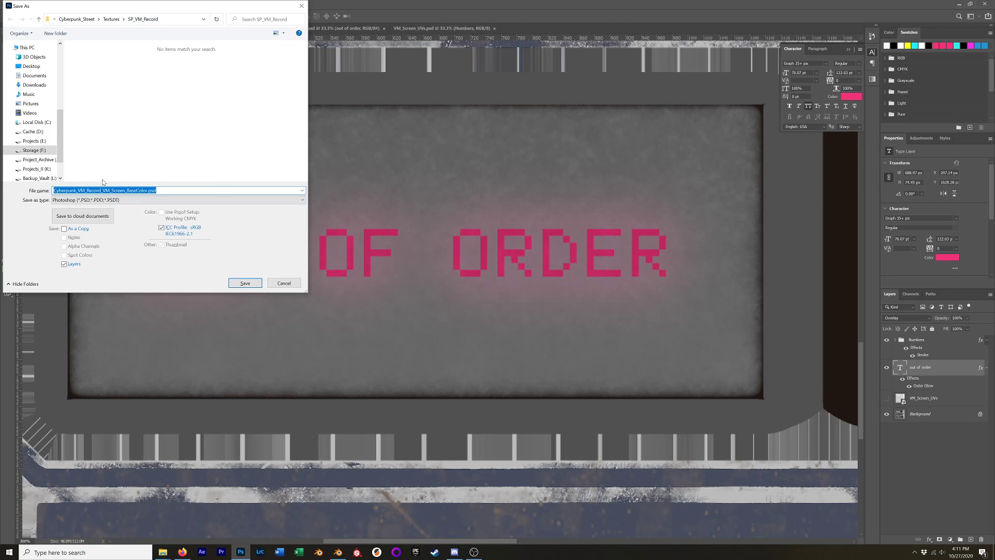
pyautogui.click(245, 282)
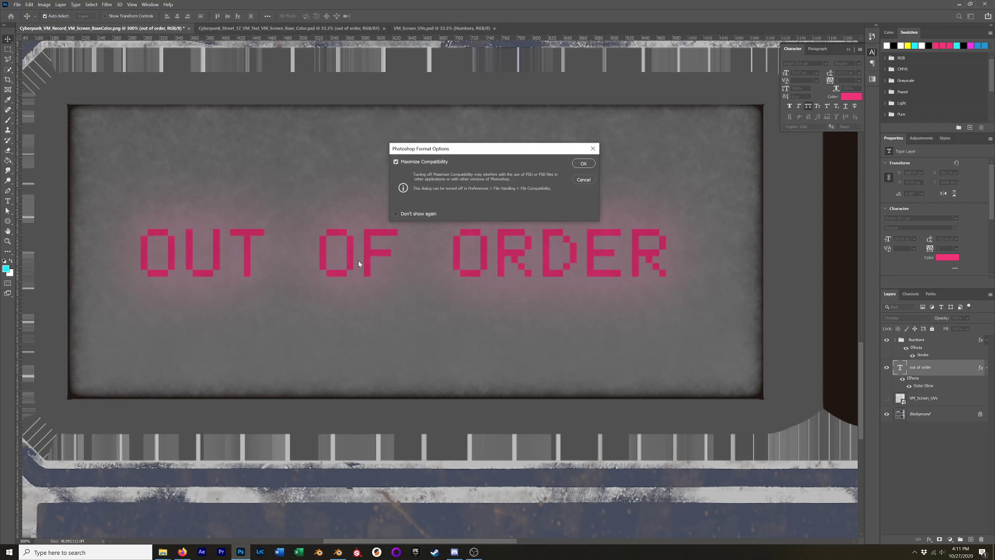
pyautogui.click(594, 165)
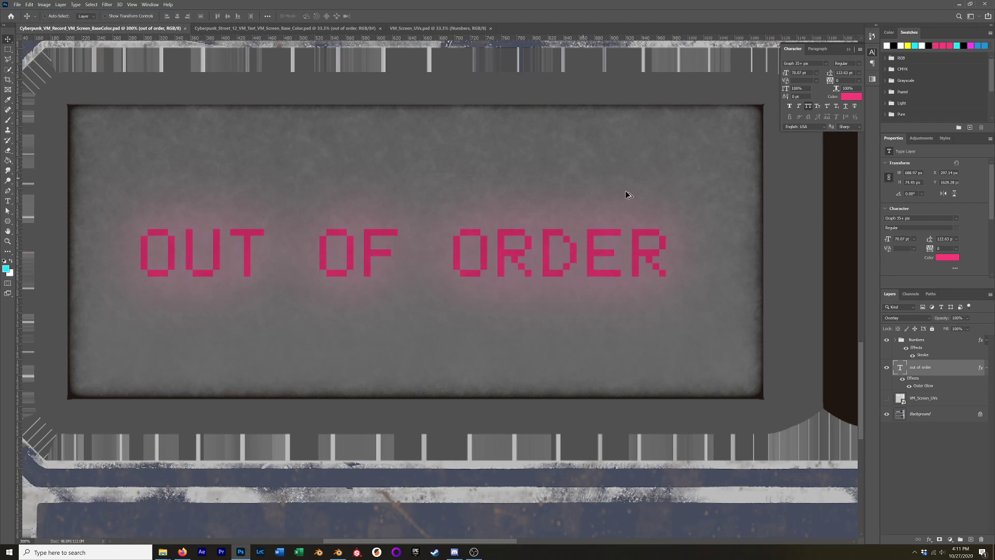
# Export the texture as PNG-24, replacing Cyberpunk_VM_Record_VM_Screen_BaseColor.png in the SP_VM_Record folder.
pyautogui.hotkey('ctrl', 'alt', 'shift', 's')
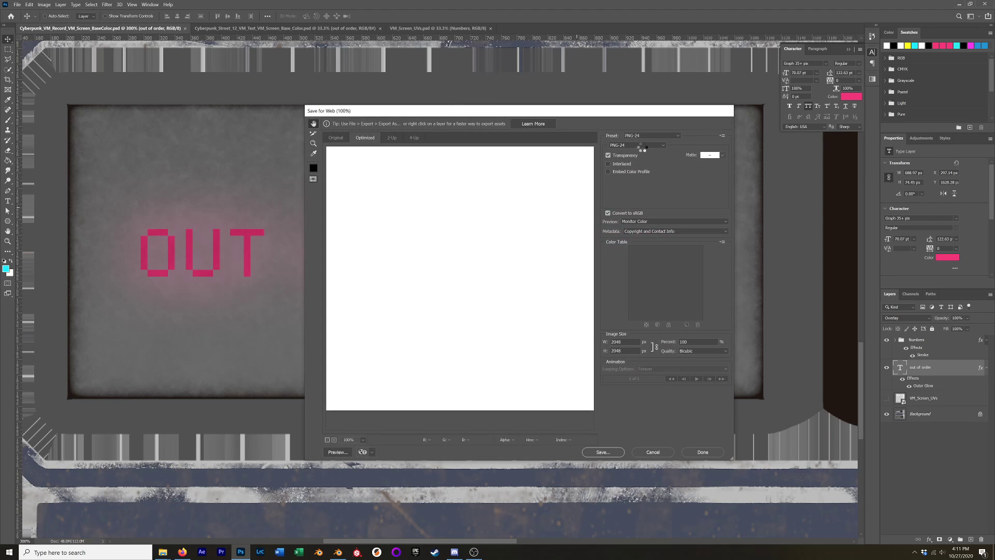
pyautogui.click(603, 453)
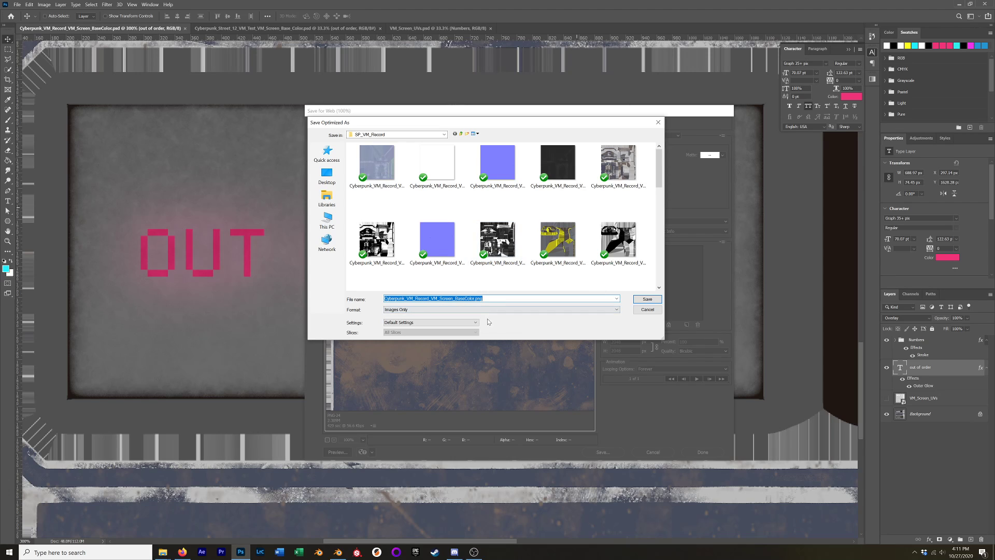
pyautogui.click(646, 303)
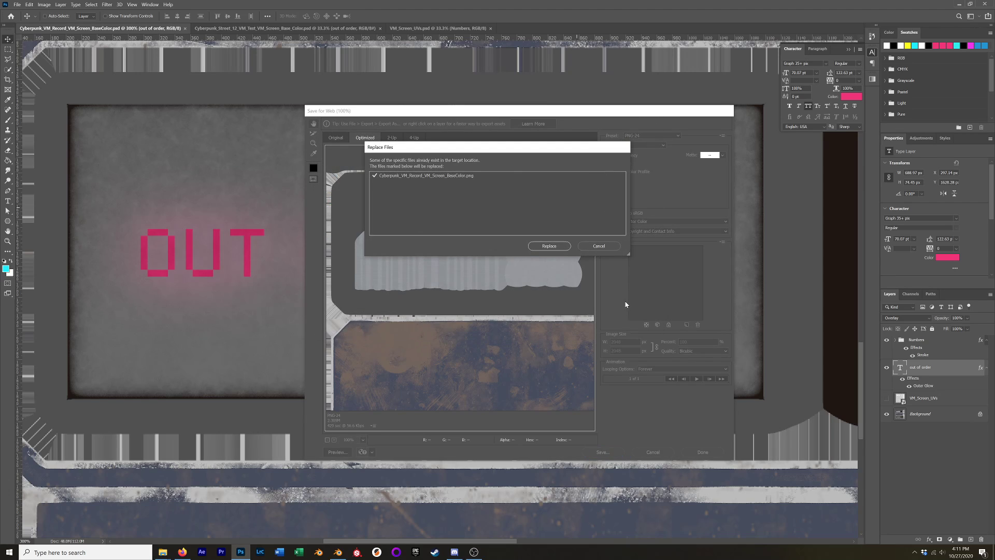
pyautogui.click(540, 250)
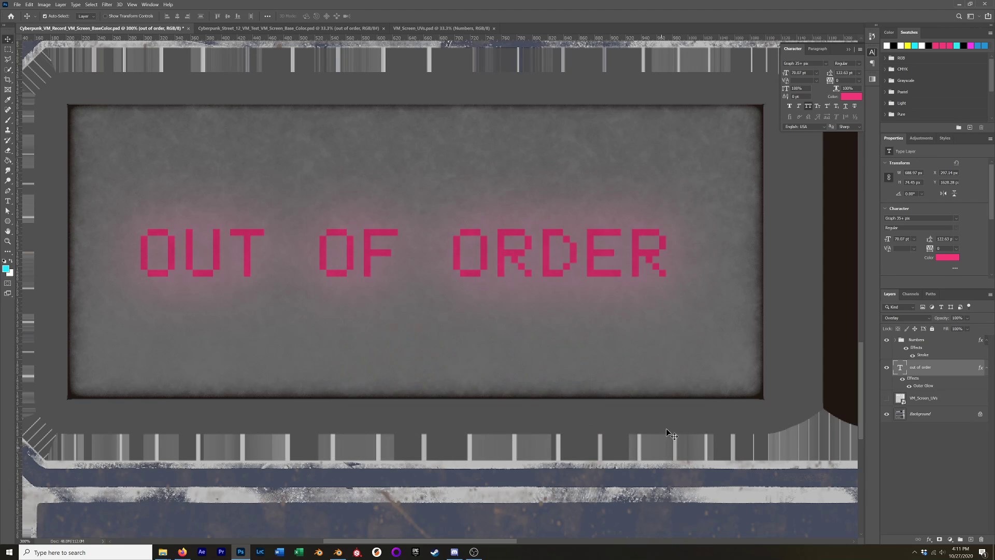
# Switch to Blender, select the VM_Screen panel and restore the full Shading layout showing its texture nodes.
pyautogui.hotkey('alt', 'Tab')
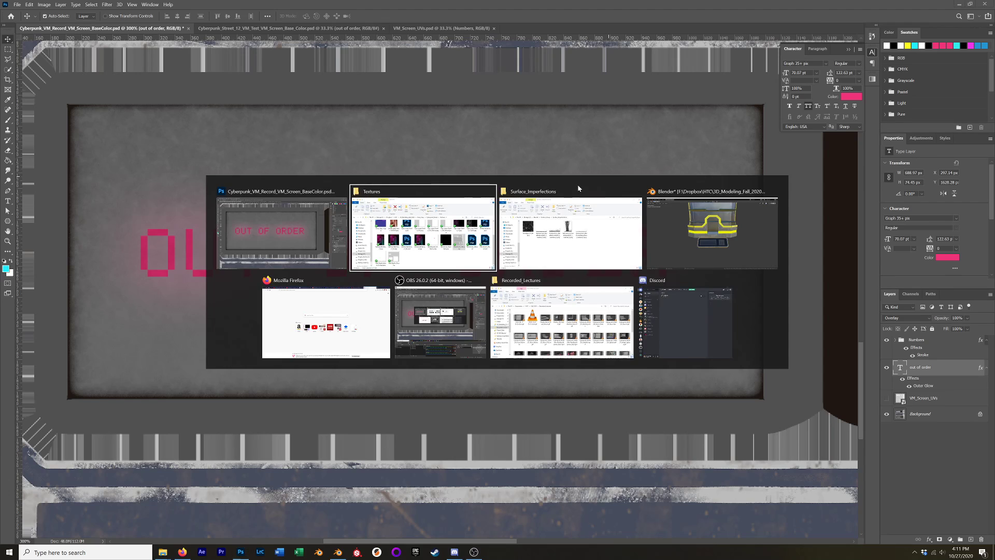
pyautogui.click(695, 246)
pyautogui.click(505, 346)
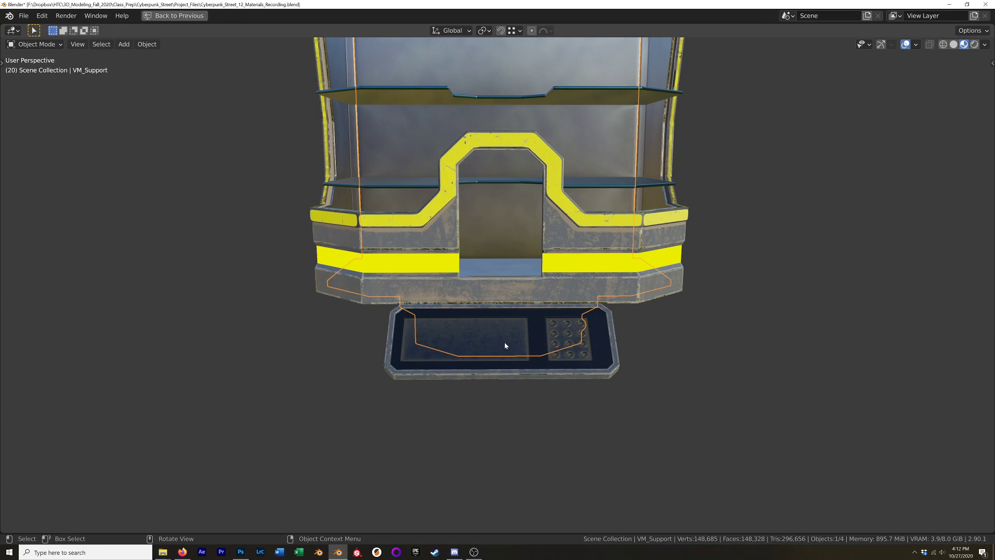
pyautogui.click(442, 356)
pyautogui.hotkey('ctrl', 'space')
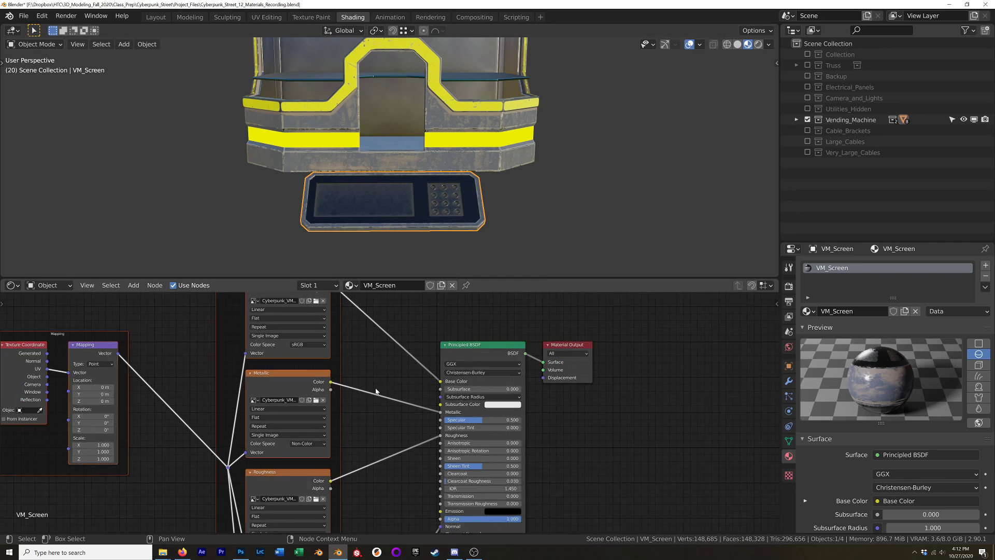
pyautogui.scroll(-6, 375, 390)
pyautogui.moveTo(368, 377); pyautogui.dragTo(474, 384, button='middle')
pyautogui.scroll(5, 419, 351)
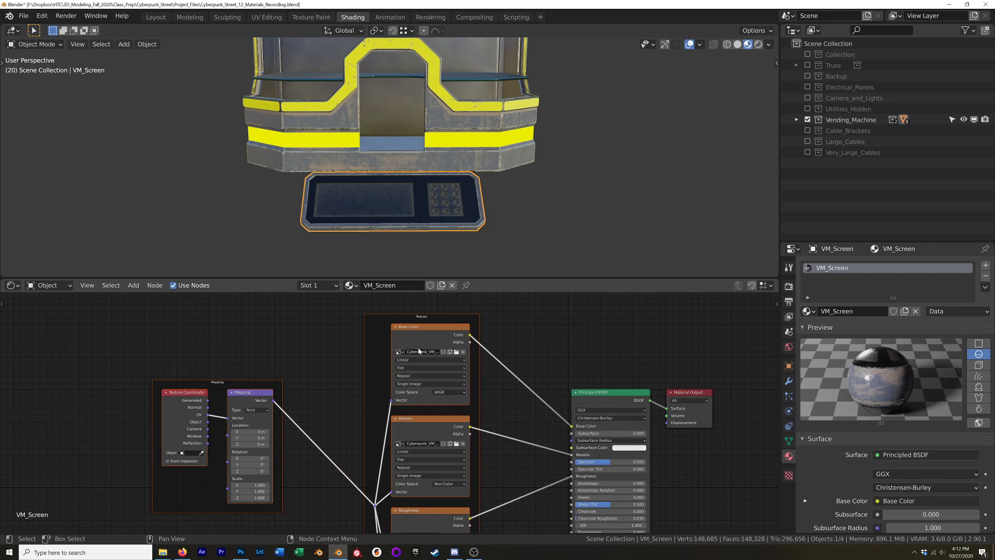
# Reload the VM_Screen material's images with Node Wrangler.
pyautogui.press('n')
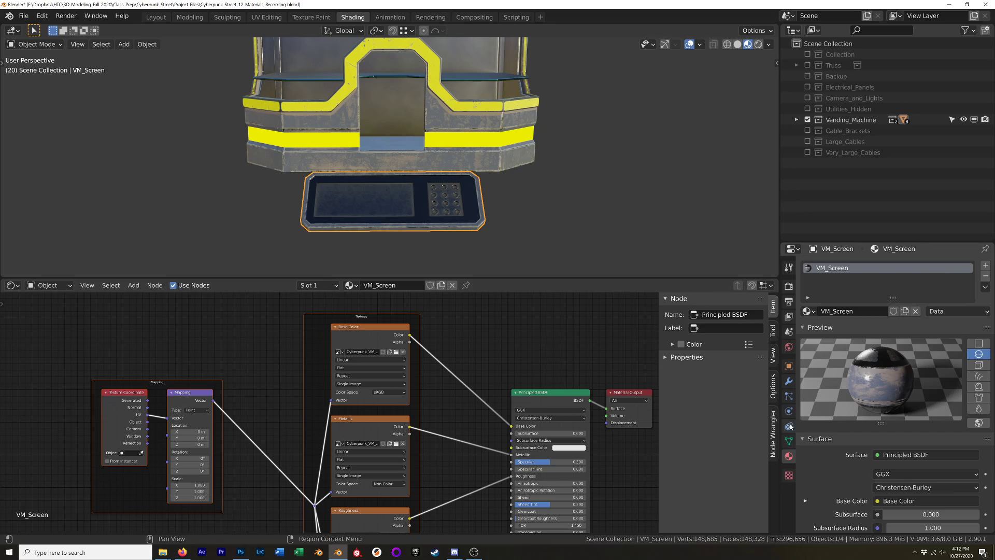
pyautogui.click(773, 433)
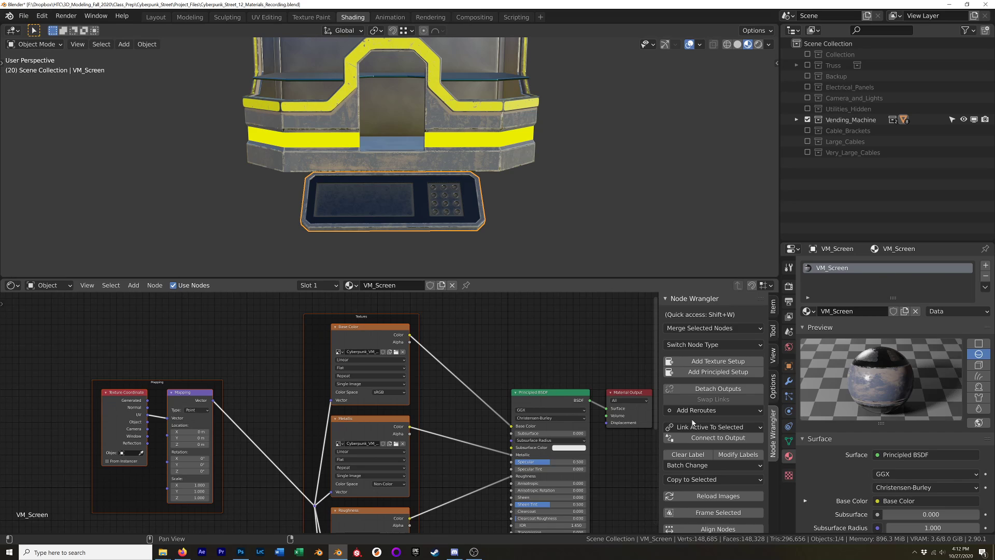
pyautogui.scroll(-1, 692, 422)
pyautogui.click(712, 473)
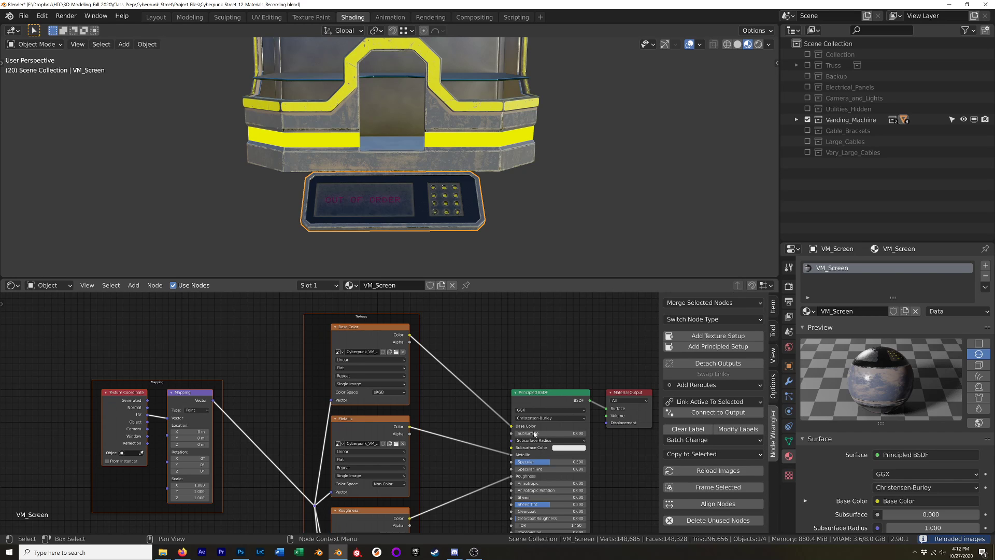
# Examine the OUT OF ORDER text and the keypad numbers up close on the vending machine's screen panel.
pyautogui.scroll(1, 354, 199)
pyautogui.scroll(4, 355, 197)
pyautogui.moveTo(358, 196); pyautogui.dragTo(387, 220, button='middle')
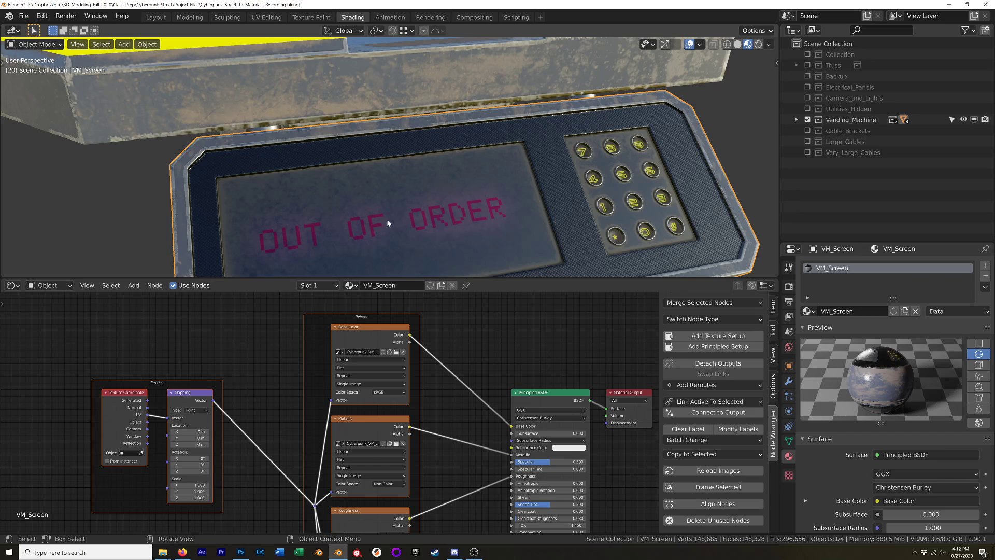
pyautogui.scroll(-3, 418, 216)
pyautogui.scroll(3, 418, 213)
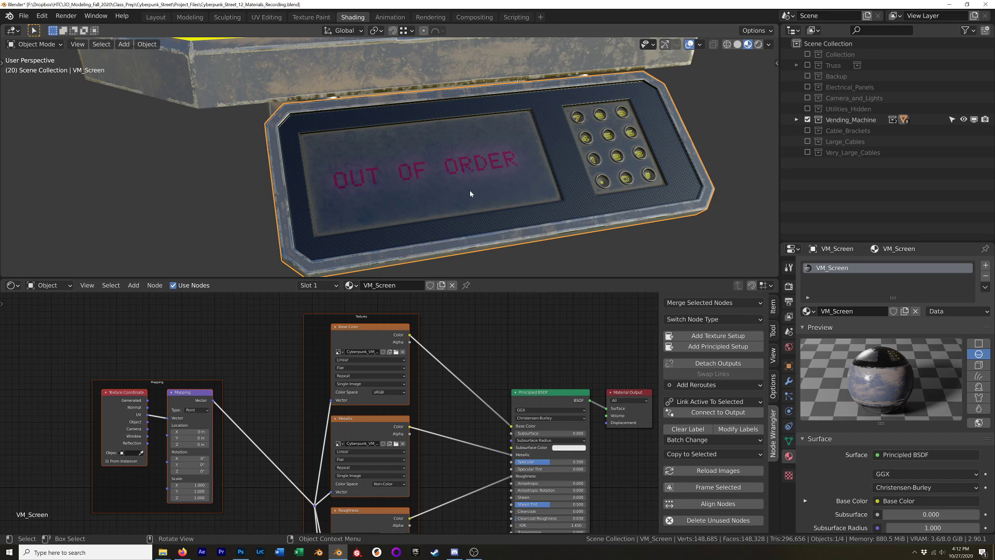
# Move the Principled BSDF and Material Output nodes farther away from the texture nodes to make room between them.
pyautogui.scroll(-3, 478, 373)
pyautogui.moveTo(452, 470); pyautogui.dragTo(418, 422, button='middle')
pyautogui.scroll(1, 480, 419)
pyautogui.moveTo(546, 418); pyautogui.dragTo(505, 446, button='middle')
pyautogui.moveTo(555, 318); pyautogui.dragTo(585, 358)
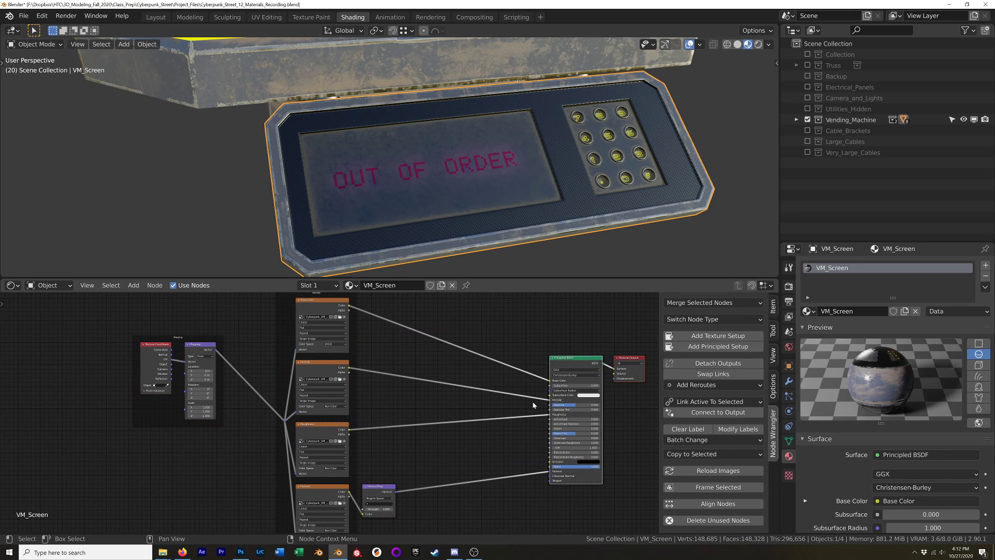
# Switch to Photoshop and hide the Background layer, leaving the OUT OF ORDER text and keypad numbers over transparency.
pyautogui.hotkey('alt', 'Tab')
pyautogui.scroll(-1, 532, 237)
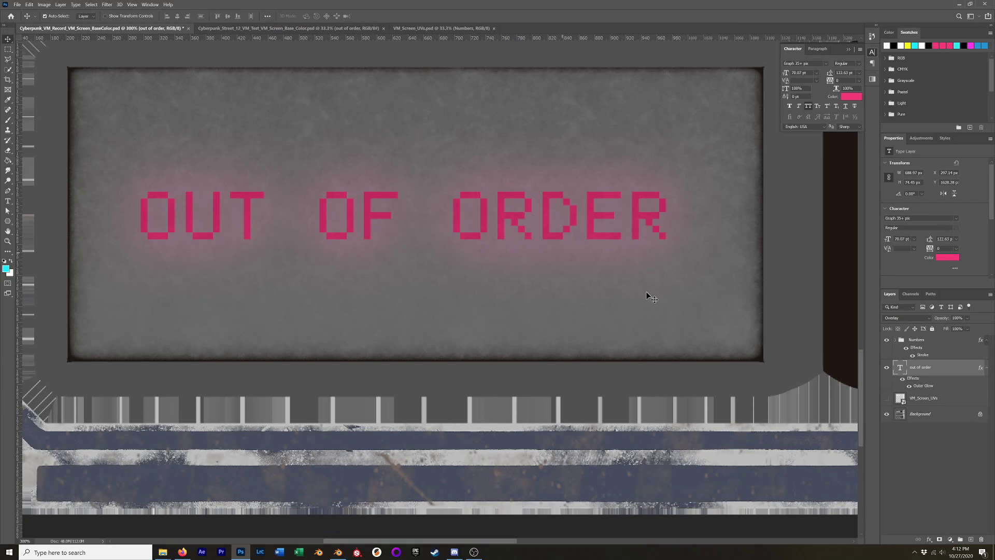
pyautogui.scroll(1, 646, 292)
pyautogui.click(886, 414)
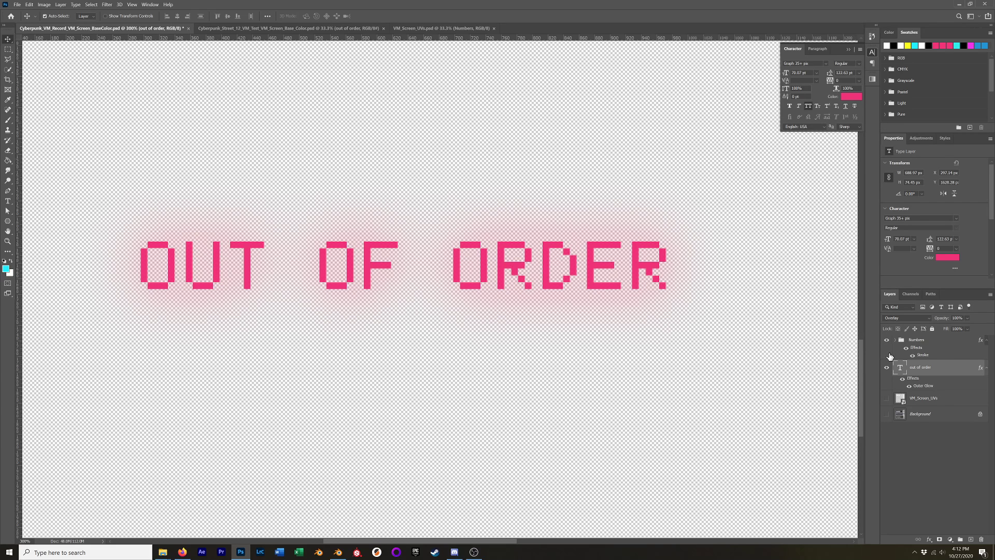
pyautogui.hotkey('ctrl', '-')
pyautogui.hotkey('ctrl', '-')
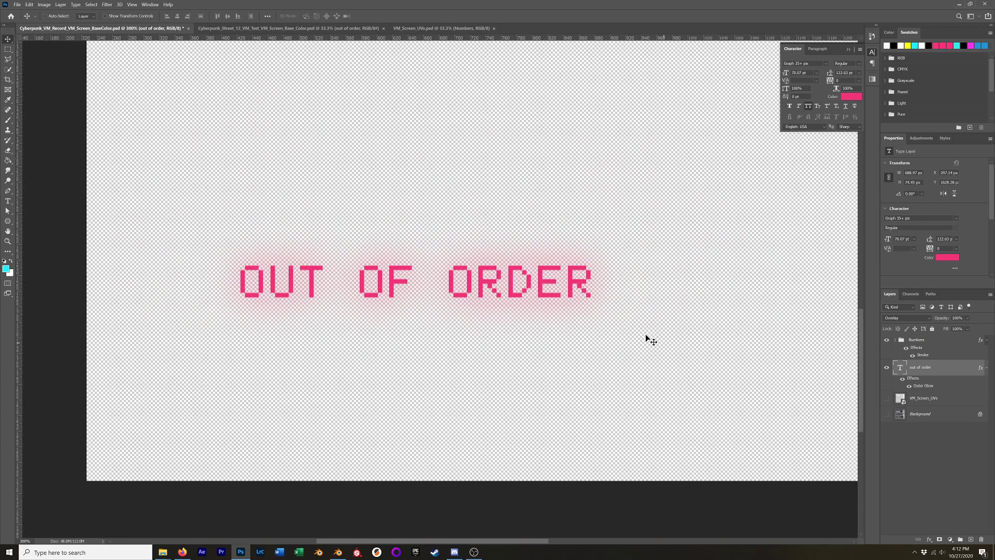
pyautogui.hotkey('ctrl', '-')
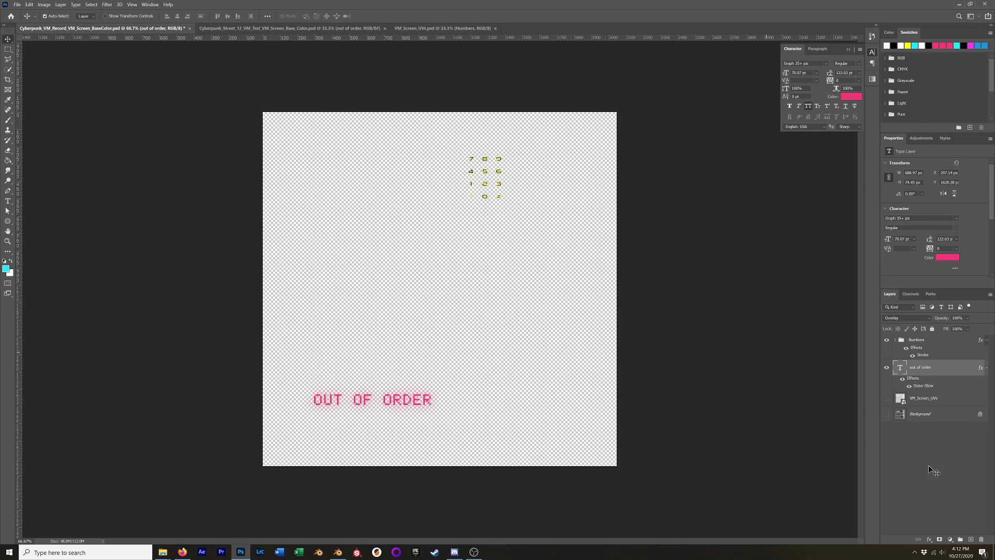
# Add a black (000000) Solid Color fill layer and place it between the VM_Screen_UVs and Background layers.
pyautogui.click(950, 540)
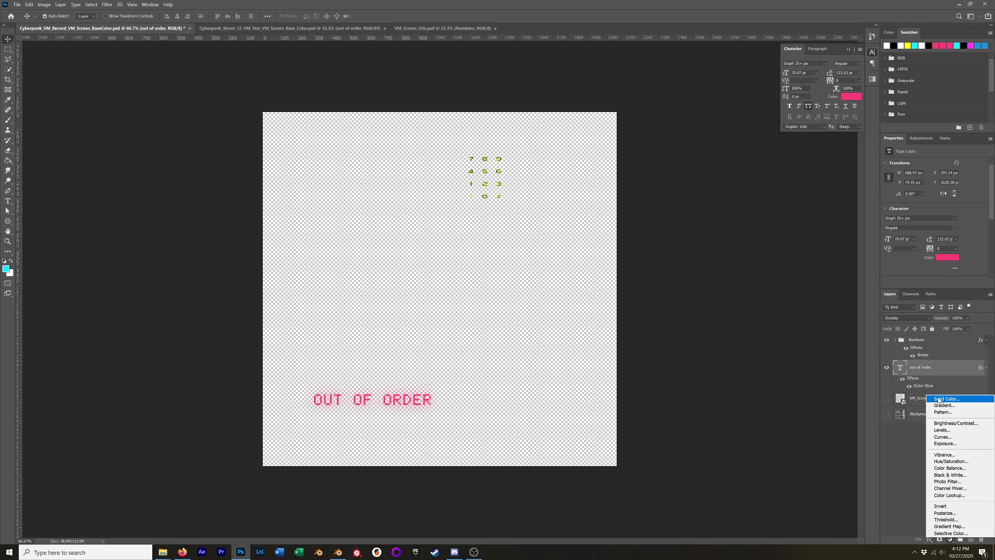
pyautogui.click(947, 399)
pyautogui.moveTo(685, 324); pyautogui.dragTo(633, 366)
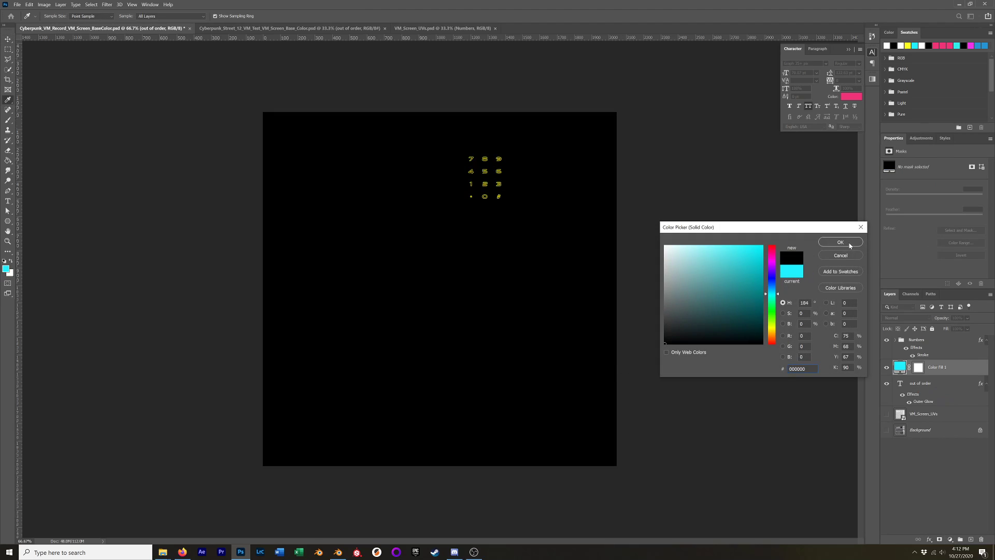
pyautogui.click(841, 242)
pyautogui.moveTo(934, 367); pyautogui.dragTo(938, 425)
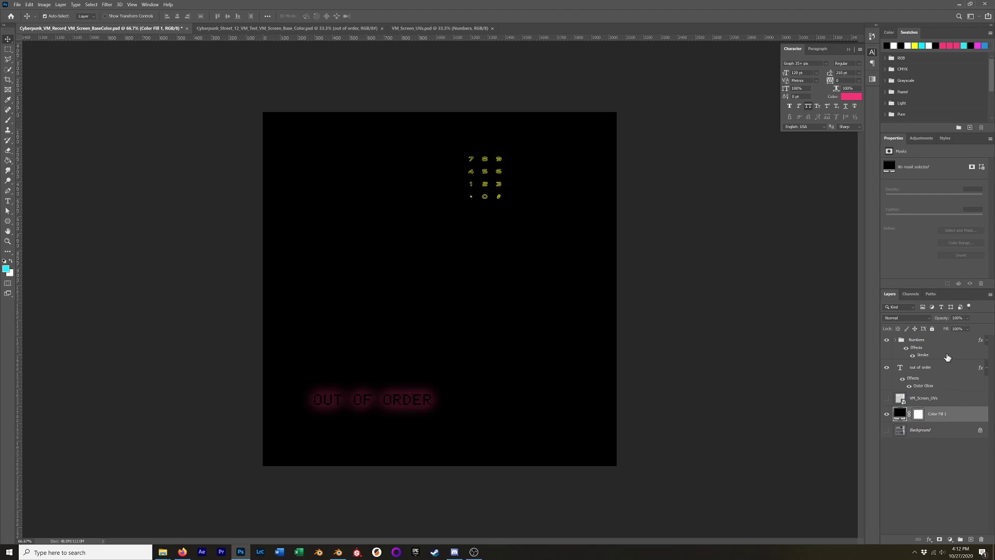
# Hide the out of order layer's Outer Glow effect and set the layer's blend mode to Normal.
pyautogui.click(901, 378)
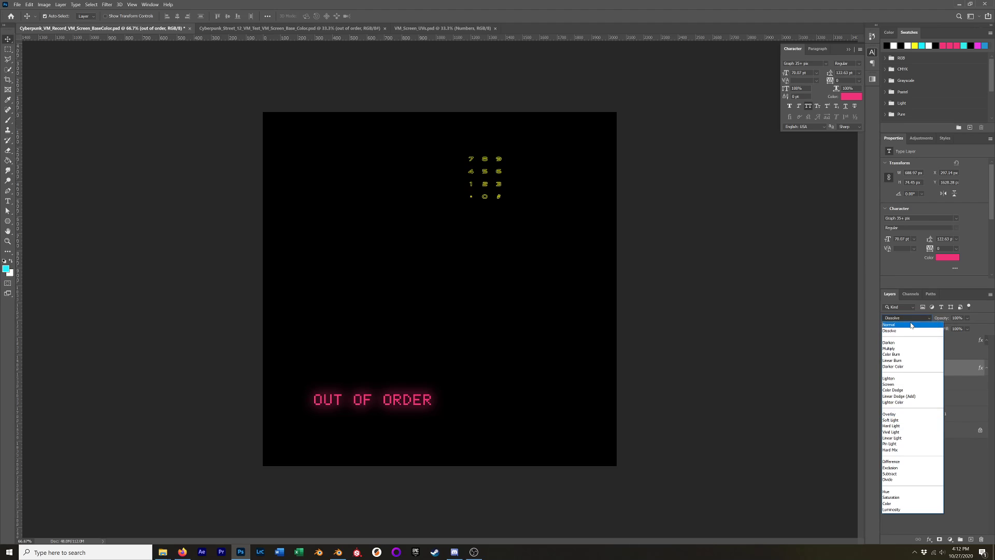
pyautogui.click(911, 324)
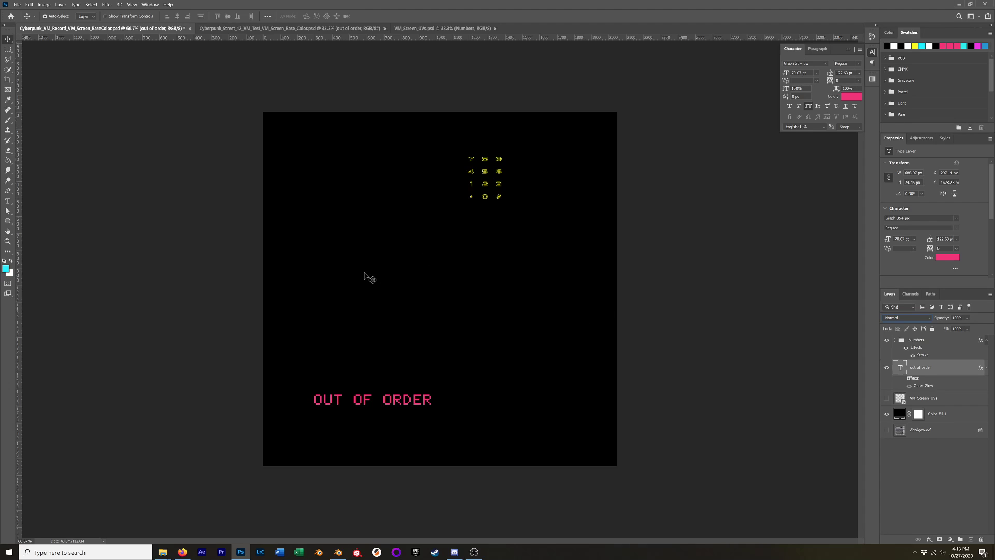
# Export the text and numbers on black as PNG-24 named Cyberpunk_VM_Record_VM_Screen_Emis.png in SP_VM_Record.
pyautogui.hotkey('ctrl', 'alt', 'shift', 's')
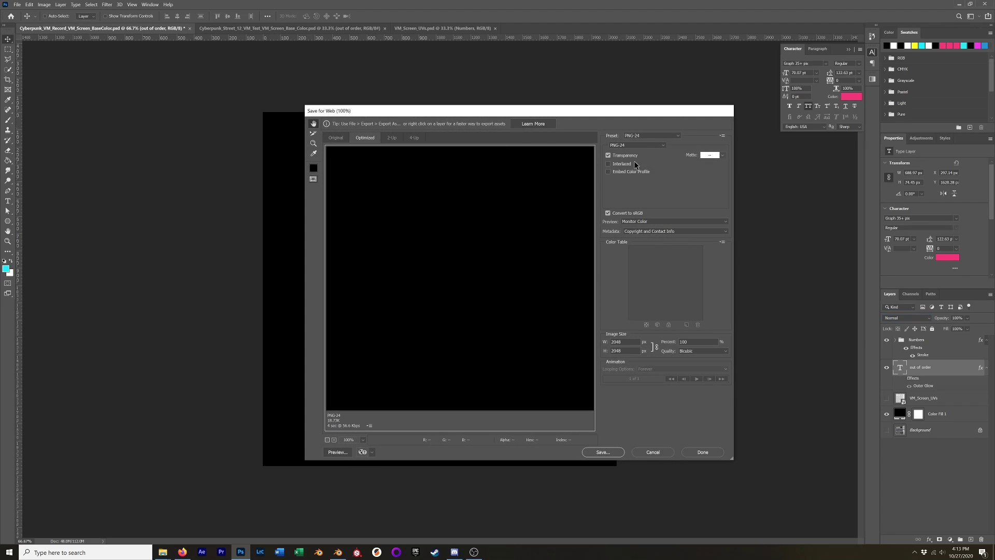
pyautogui.click(602, 452)
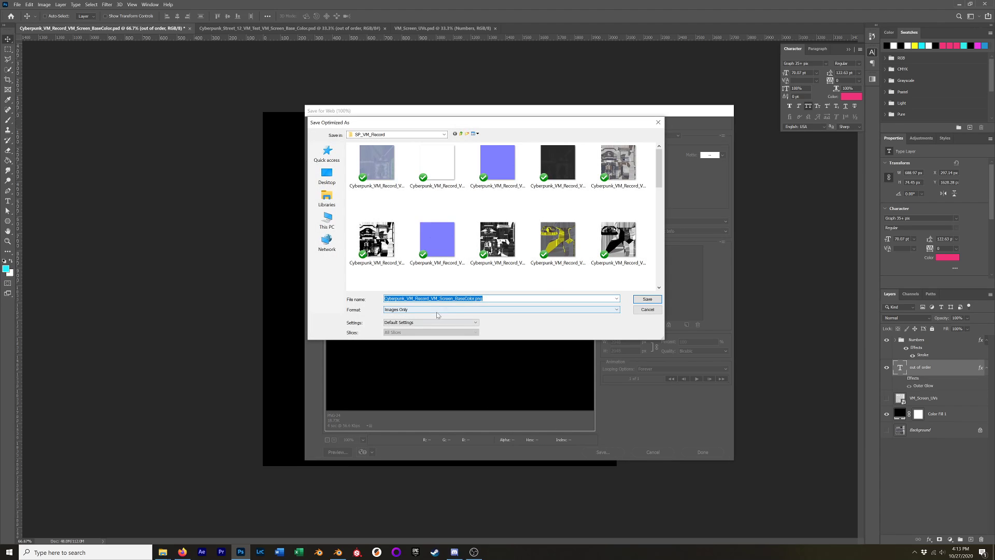
pyautogui.click(473, 299)
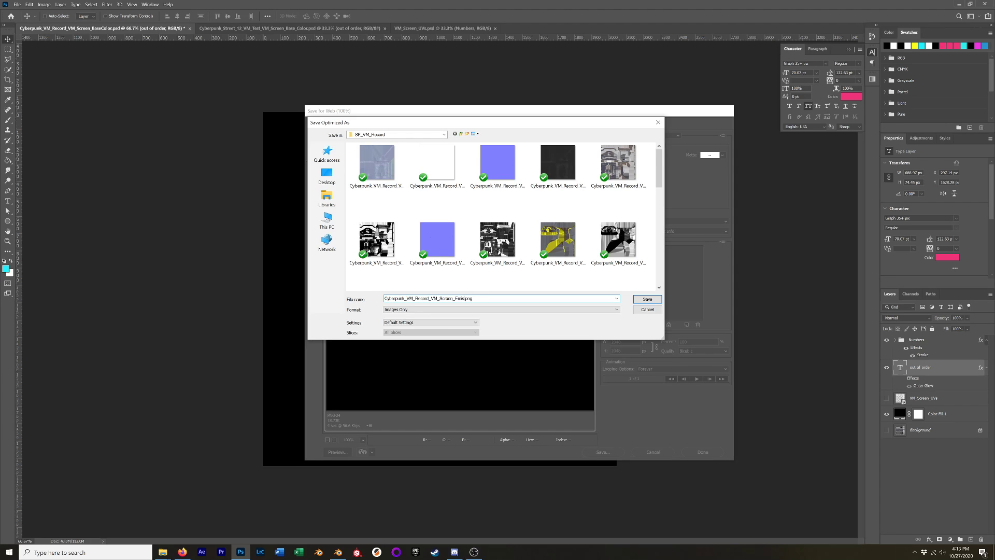
pyautogui.press('Return')
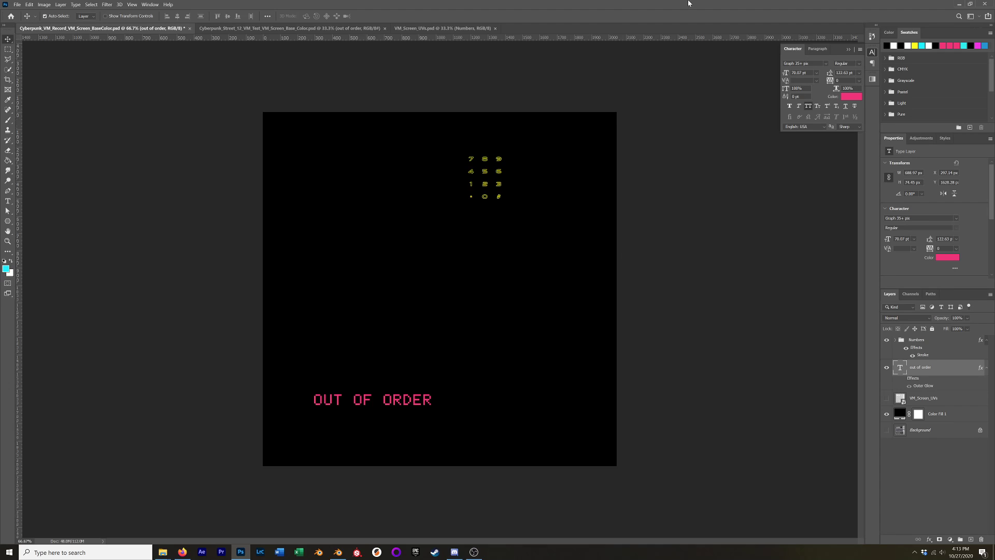
# Switch to Blender and add Cyberpunk_VM_Record_VM_Screen_Emission.png from the SP_VM_Record folder as an image texture node in the VM_Screen material.
pyautogui.click(960, 4)
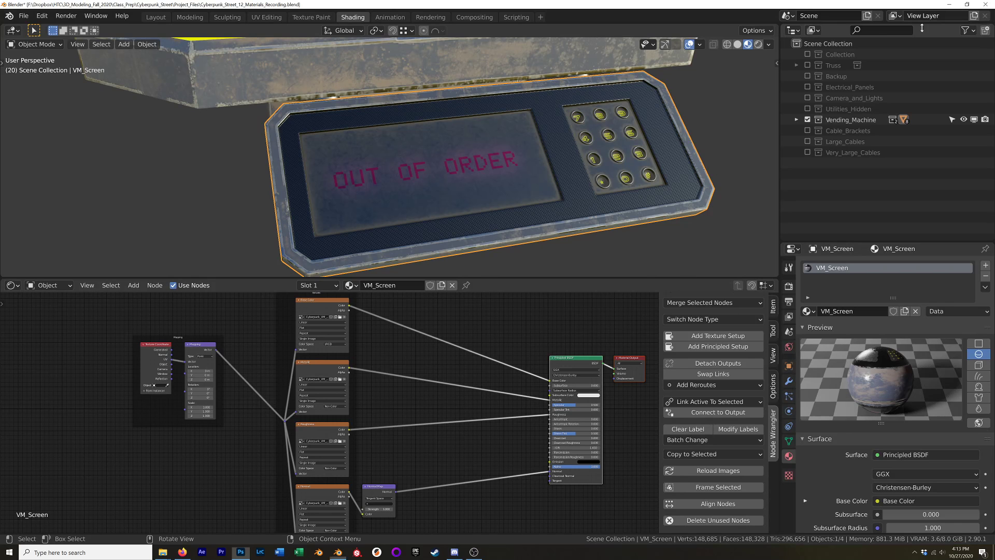
pyautogui.scroll(-6, 488, 418)
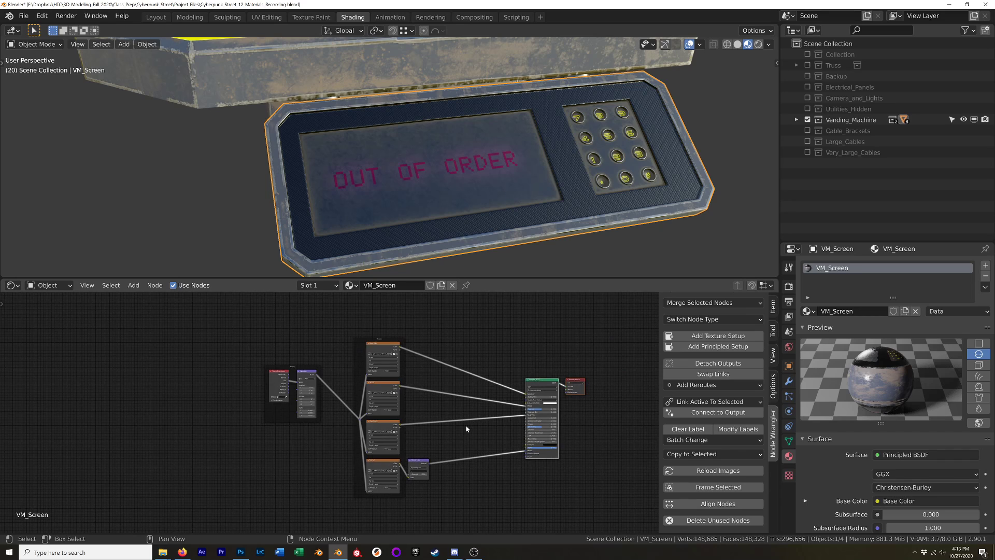
pyautogui.scroll(5, 467, 429)
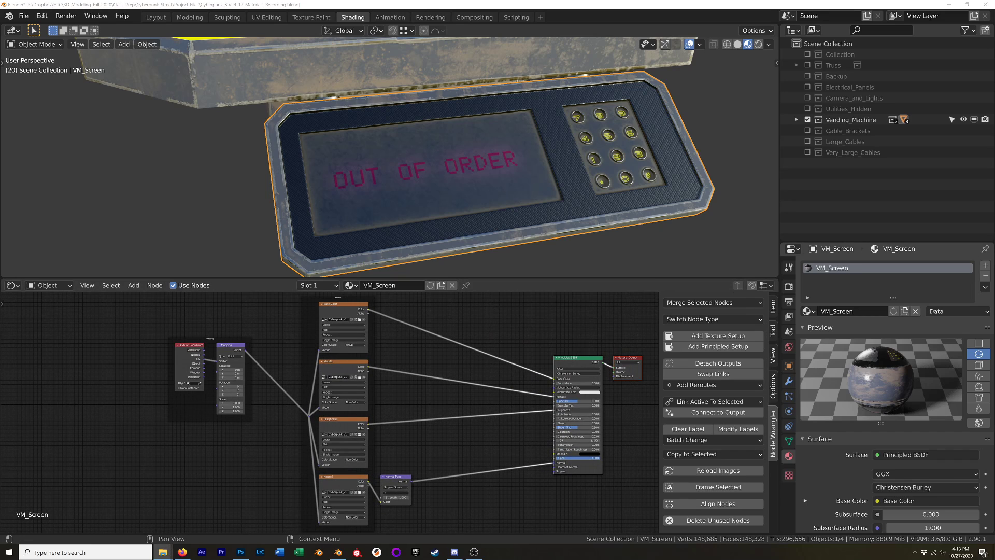
pyautogui.hotkey('alt', 'Tab')
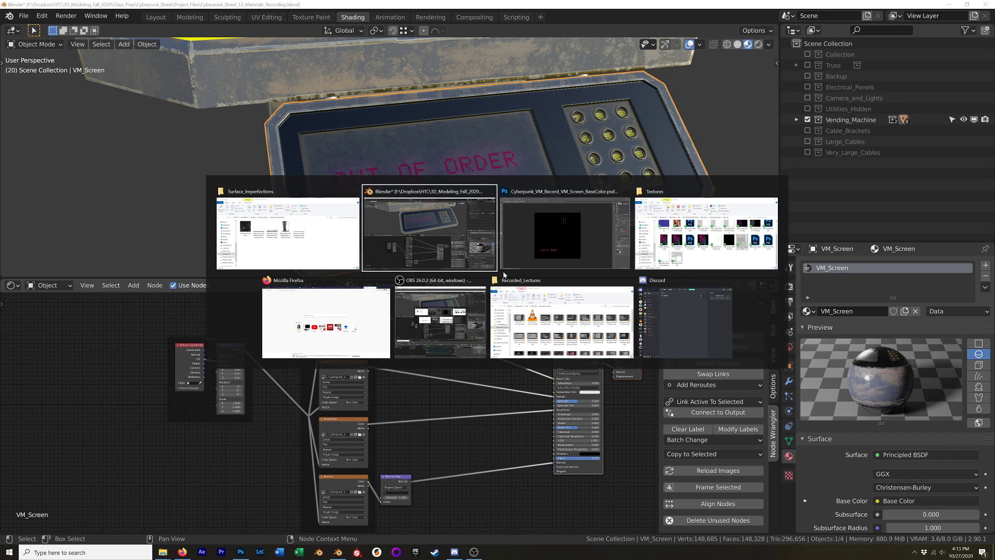
pyautogui.click(713, 262)
pyautogui.scroll(3, 415, 291)
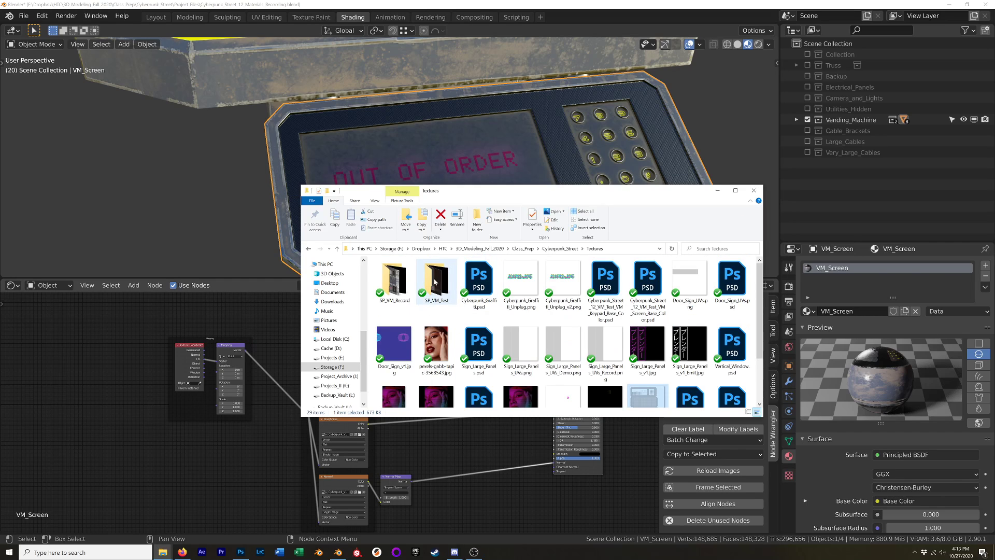
pyautogui.doubleClick(394, 283)
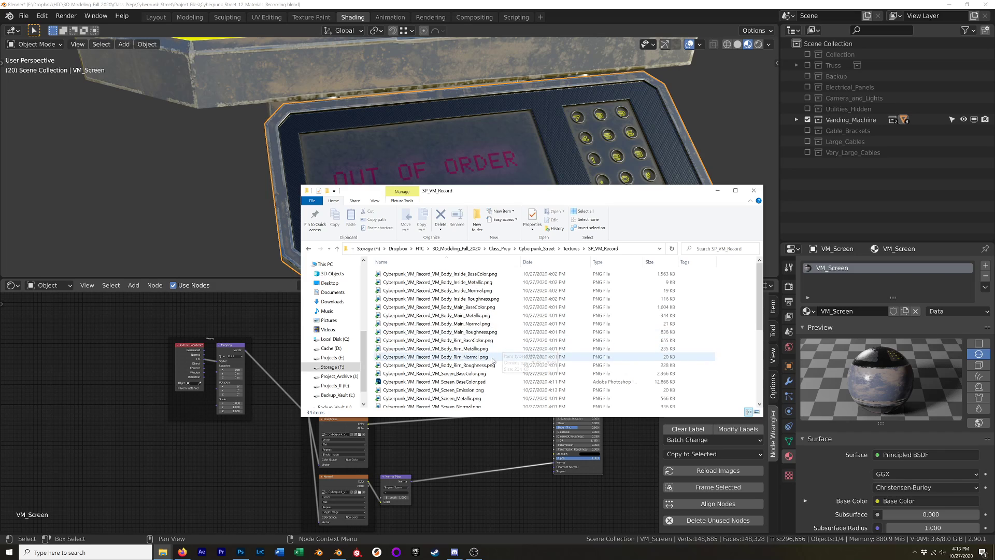
pyautogui.scroll(-1, 492, 362)
pyautogui.click(467, 370)
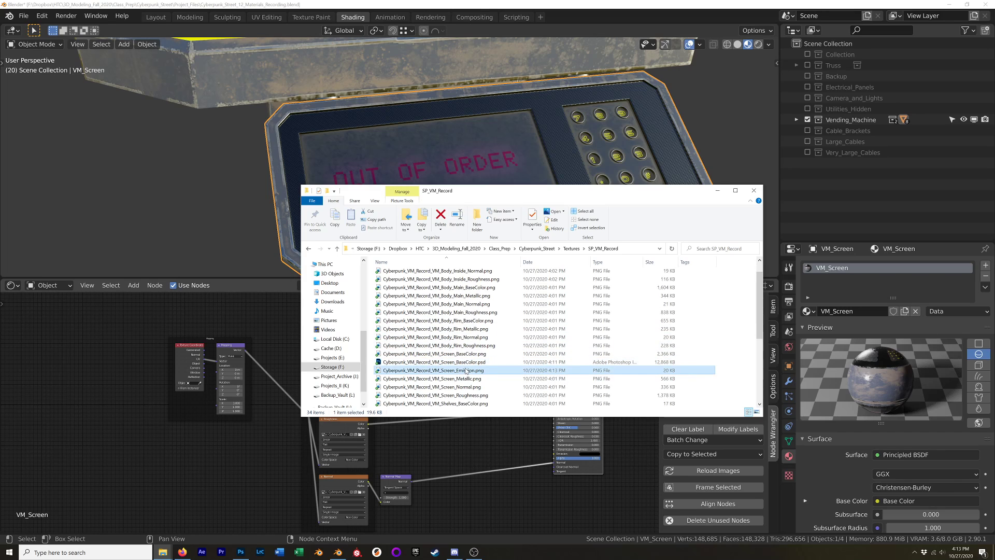
pyautogui.moveTo(218, 456); pyautogui.dragTo(220, 459)
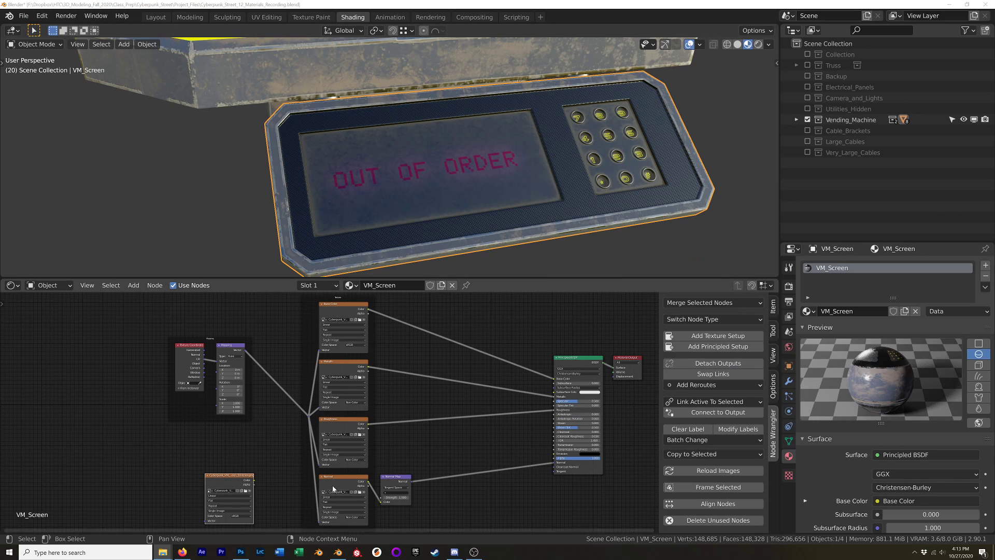
# Place the emission texture node below the Normal texture node and connect its Vector input to the shared mapping reroute.
pyautogui.moveTo(332, 486); pyautogui.dragTo(310, 387, button='middle')
pyautogui.moveTo(205, 379); pyautogui.dragTo(315, 454)
pyautogui.scroll(4, 311, 394)
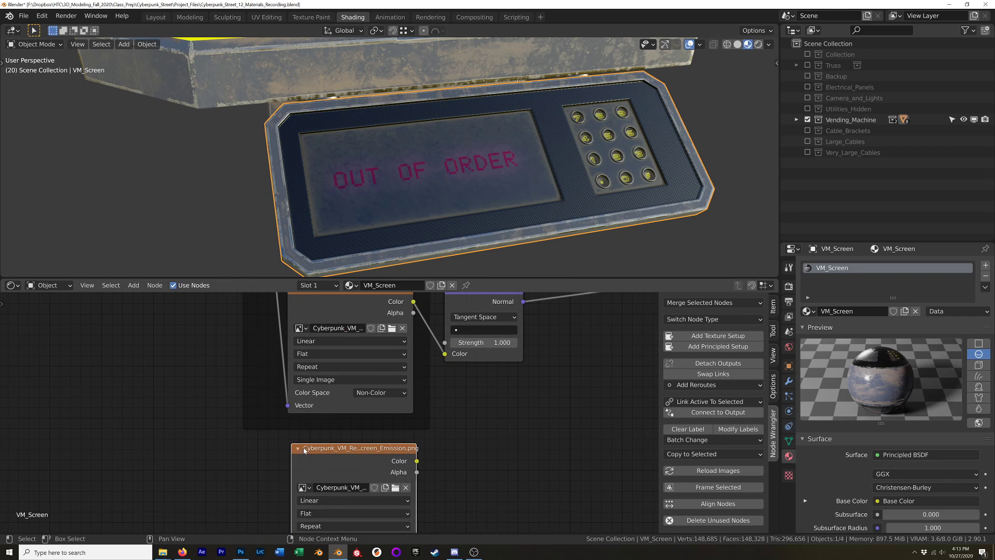
pyautogui.moveTo(310, 391); pyautogui.dragTo(405, 411, button='middle')
pyautogui.scroll(-7, 405, 413)
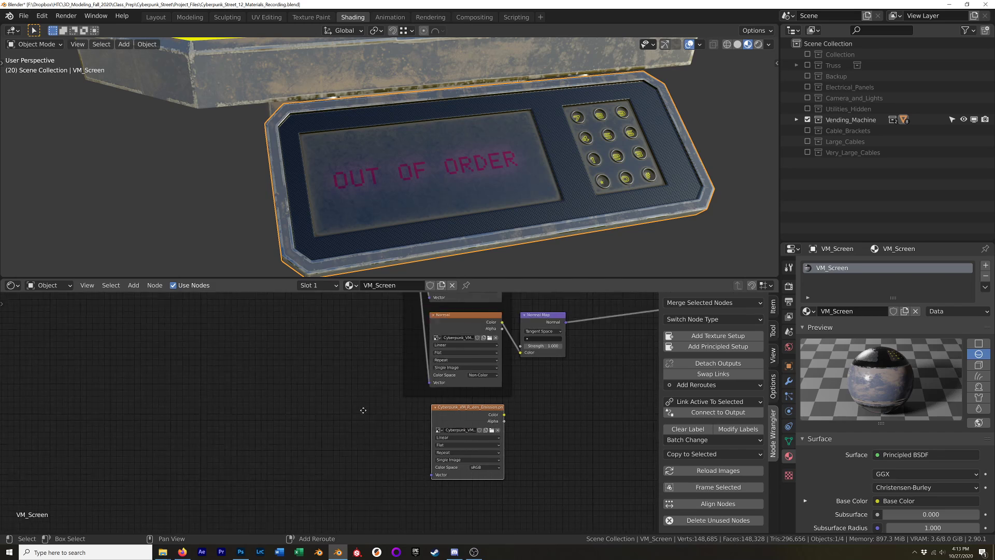
pyautogui.moveTo(342, 393); pyautogui.dragTo(433, 460, button='middle')
pyautogui.scroll(-3, 434, 459)
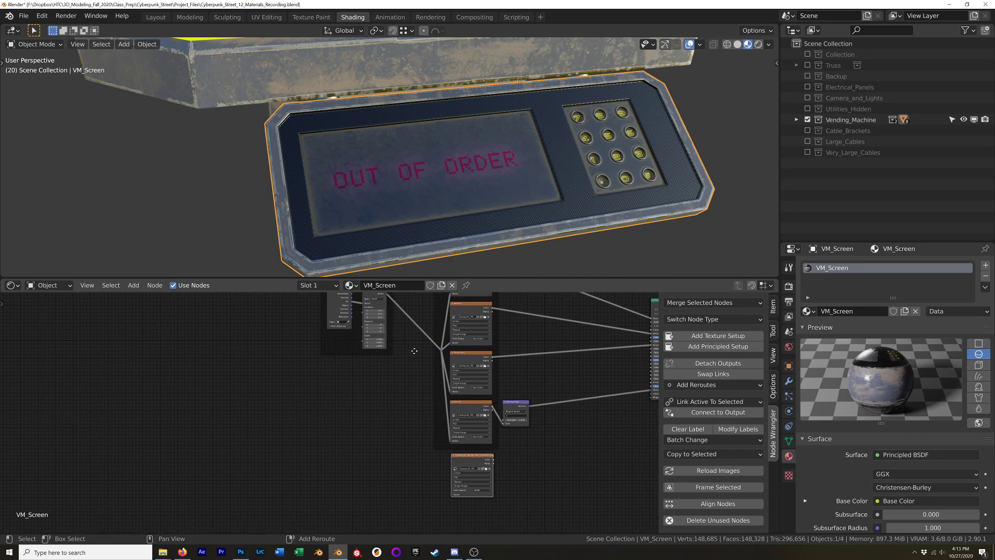
pyautogui.moveTo(432, 333); pyautogui.dragTo(443, 479)
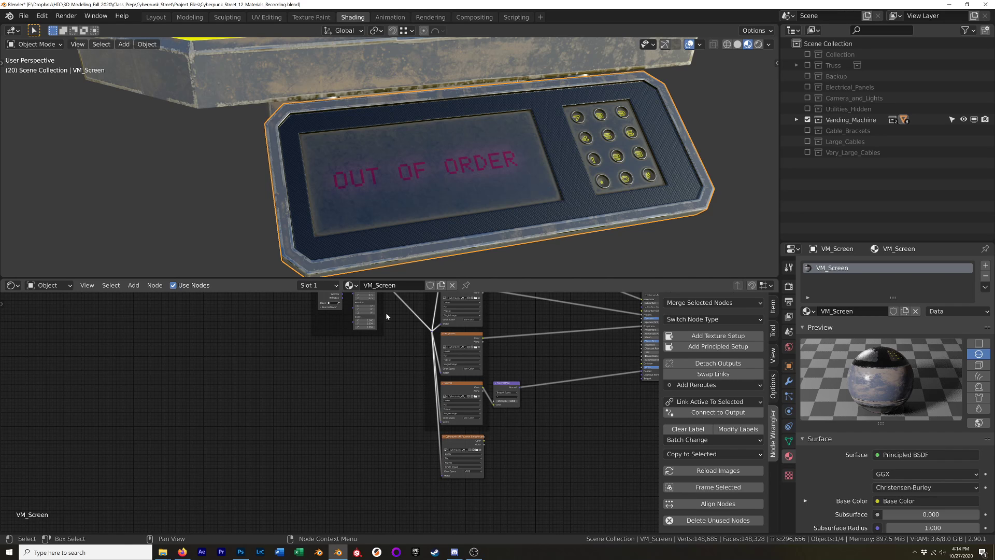
# Enlarge the node editor, hide its sidebar, and connect the emission texture's Color output to the Principled BSDF's Emission input.
pyautogui.scroll(4, 549, 428)
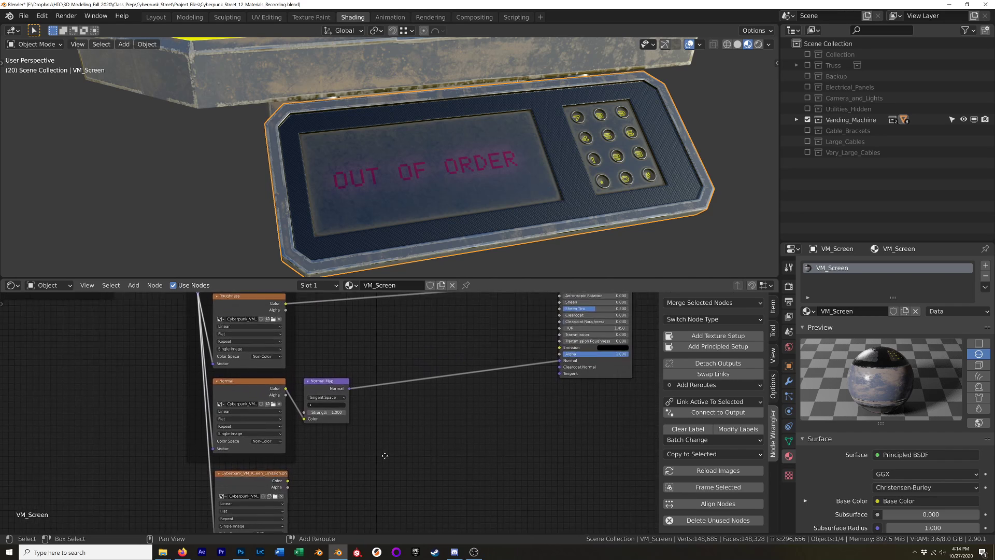
pyautogui.moveTo(615, 280); pyautogui.dragTo(623, 162)
pyautogui.scroll(2, 443, 352)
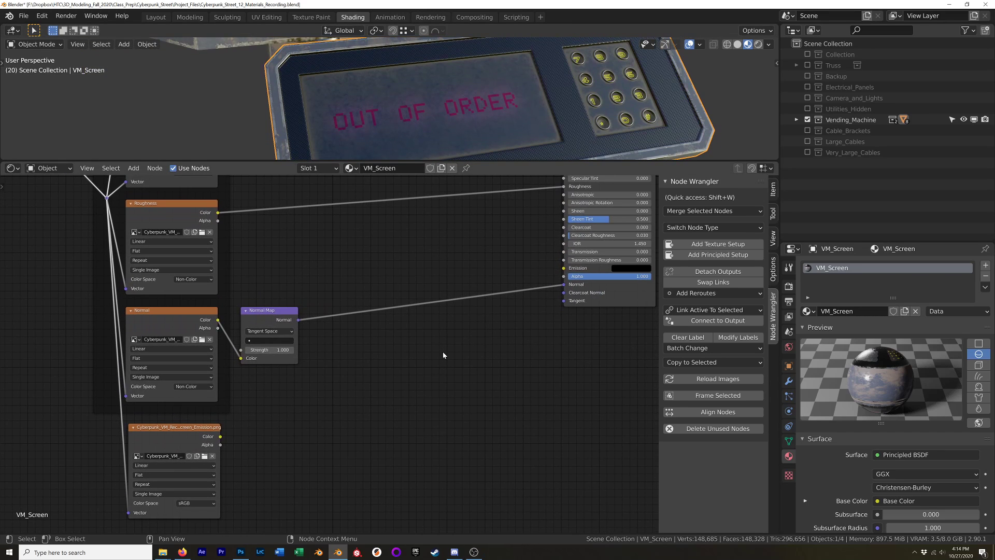
pyautogui.press('n')
pyautogui.moveTo(621, 359)
pyautogui.mouseDown(button='middle')
pyautogui.moveTo(576, 421)
pyautogui.moveTo(636, 365)
pyautogui.moveTo(623, 362)
pyautogui.mouseUp(button='middle')
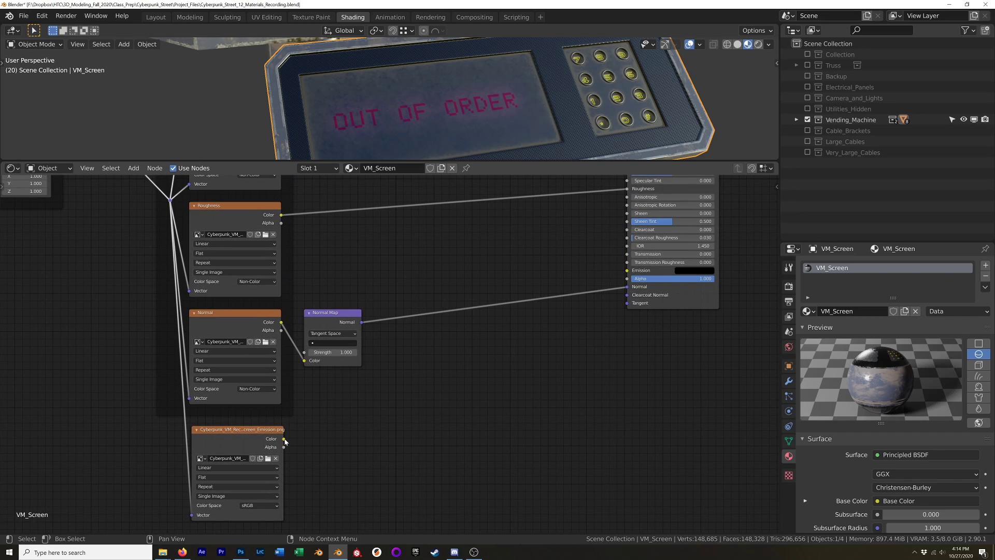
pyautogui.moveTo(284, 439); pyautogui.dragTo(627, 271)
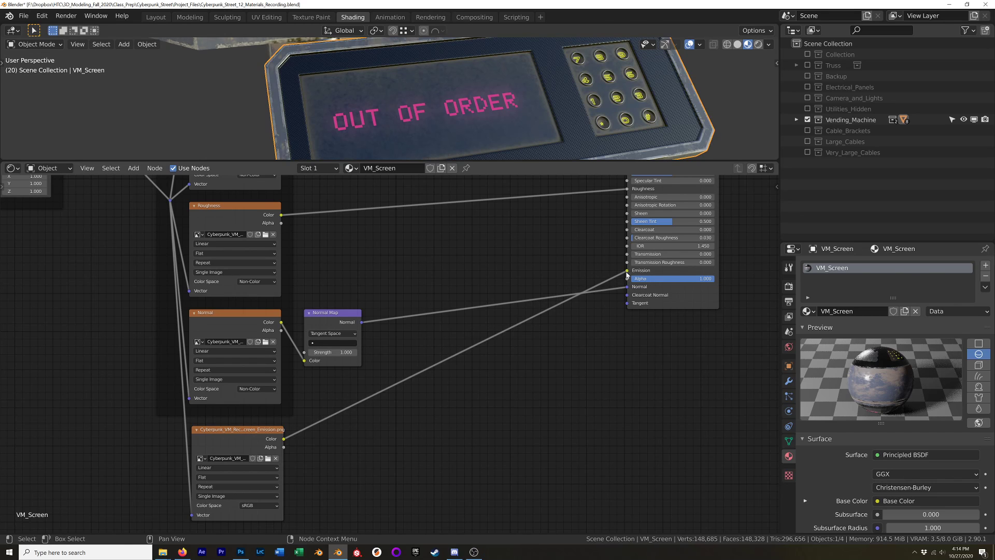
# Examine the emissive OUT OF ORDER text up close and the complete VM_Screen node network.
pyautogui.moveTo(477, 150); pyautogui.dragTo(595, 148, button='middle')
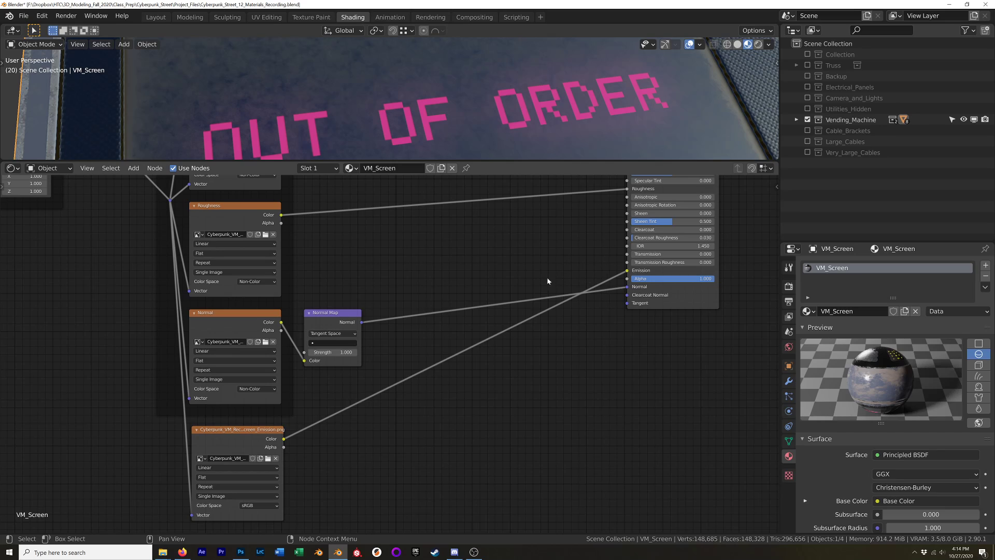
pyautogui.moveTo(524, 253); pyautogui.dragTo(520, 320, button='middle')
pyautogui.scroll(3, 492, 291)
pyautogui.scroll(-7, 493, 290)
pyautogui.scroll(-1, 493, 292)
pyautogui.scroll(-3, 543, 341)
pyautogui.scroll(-10, 614, 79)
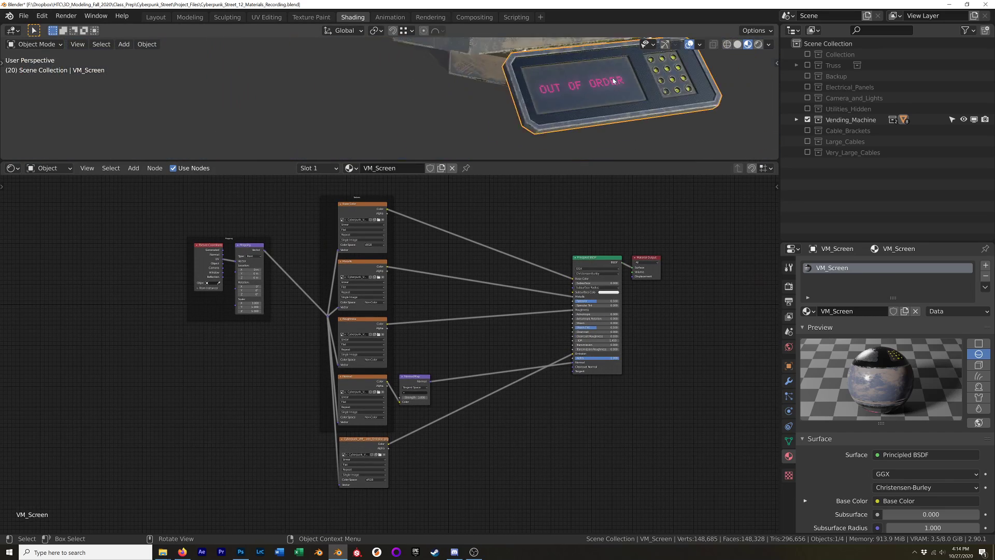
# Preview the whole vending machine in a maximized viewport using Rendered shading, and restore the split layout.
pyautogui.keyDown('shift'); pyautogui.moveTo(615, 80); pyautogui.dragTo(536, 41, button='middle'); pyautogui.keyUp('shift')
pyautogui.hotkey('ctrl', 'space')
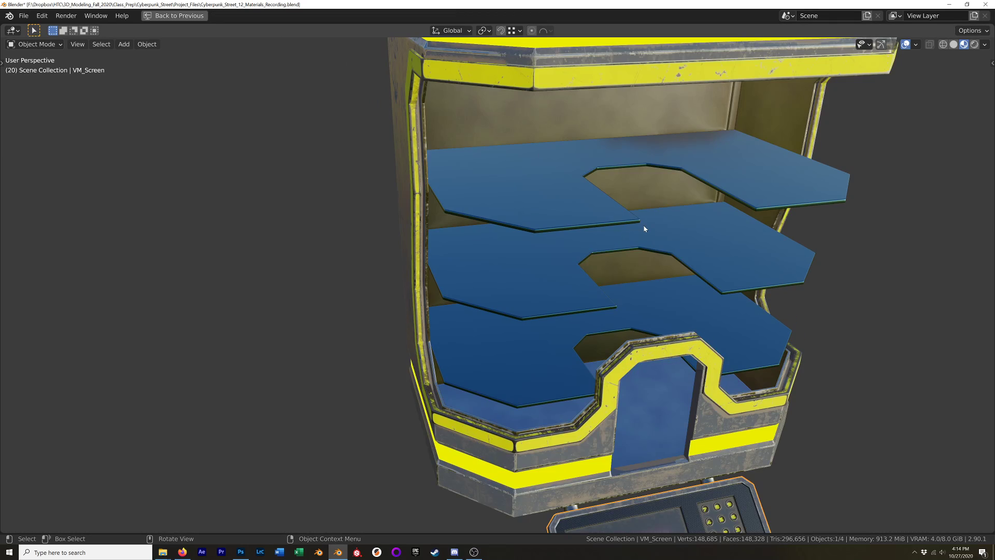
pyautogui.scroll(-5, 644, 229)
pyautogui.moveTo(638, 242); pyautogui.dragTo(652, 220, button='middle')
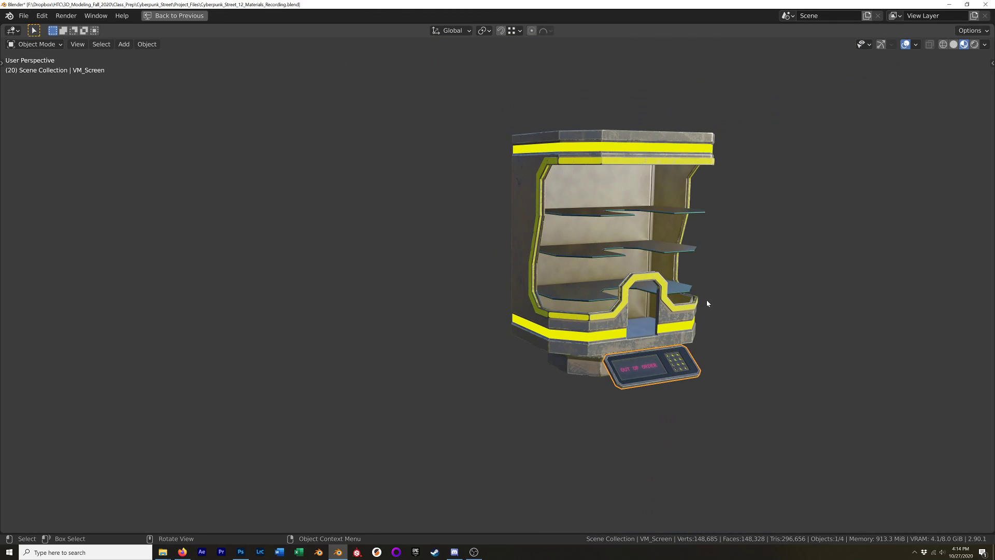
pyautogui.keyDown('shift'); pyautogui.moveTo(707, 303); pyautogui.dragTo(652, 317, button='middle'); pyautogui.keyUp('shift')
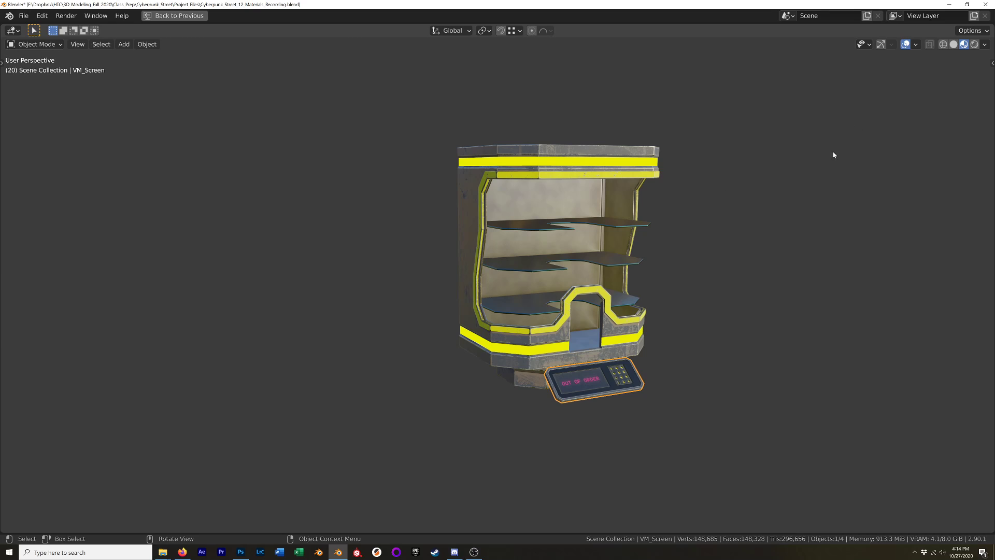
pyautogui.press('z')
pyautogui.click(748, 219)
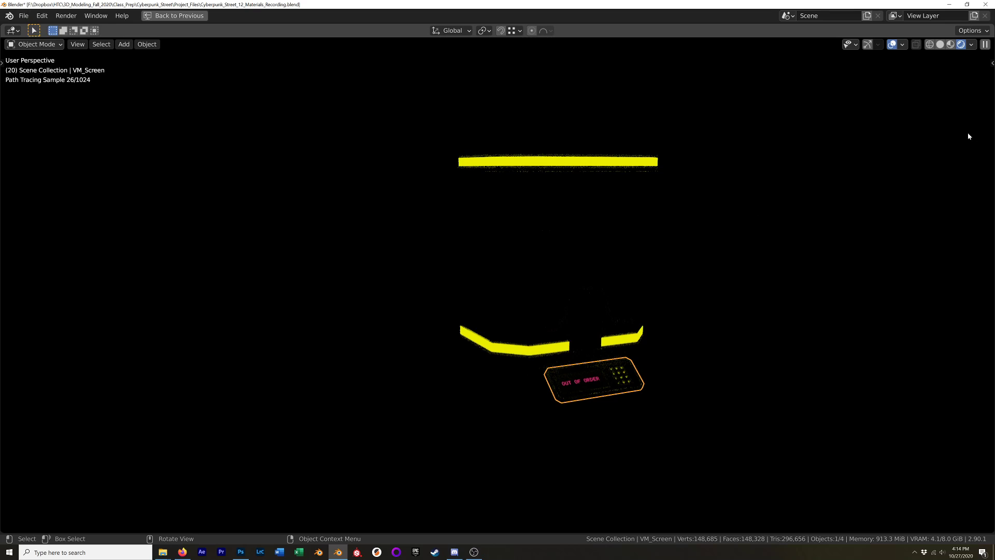
pyautogui.click(973, 45)
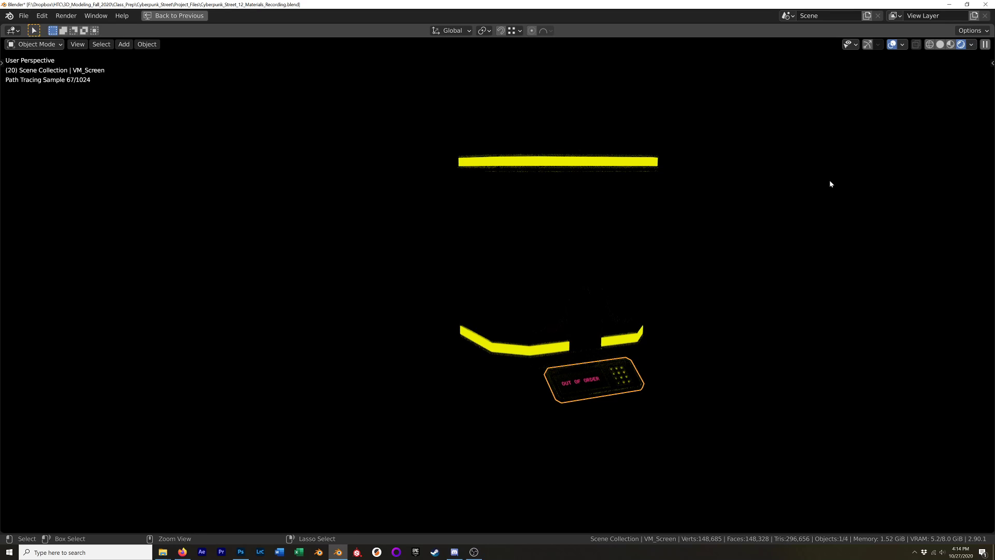
pyautogui.hotkey('ctrl', 'space')
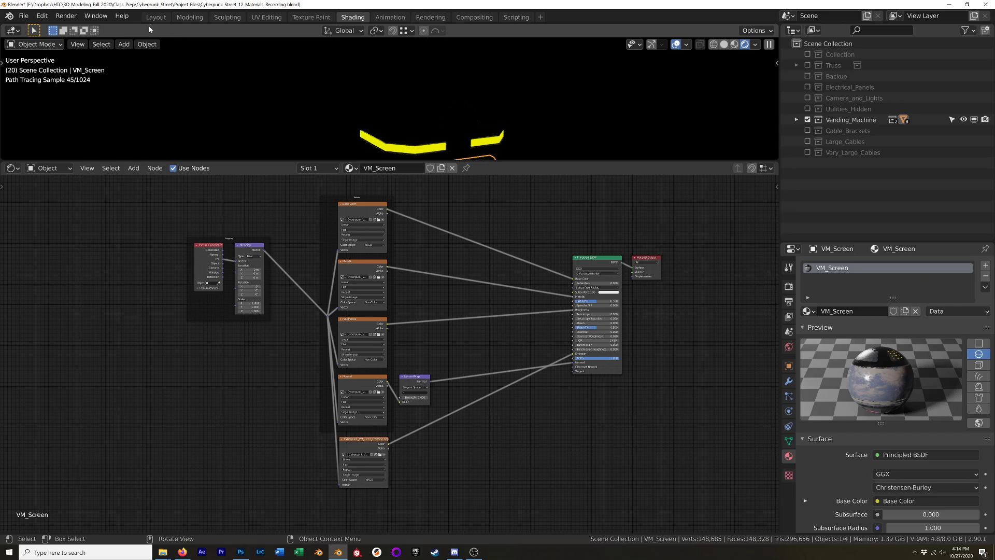
# Save the file from the Layout workspace and enable viewport display of VM_Glass, VM_Door_Upper and VM_Door_Lower.
pyautogui.click(155, 17)
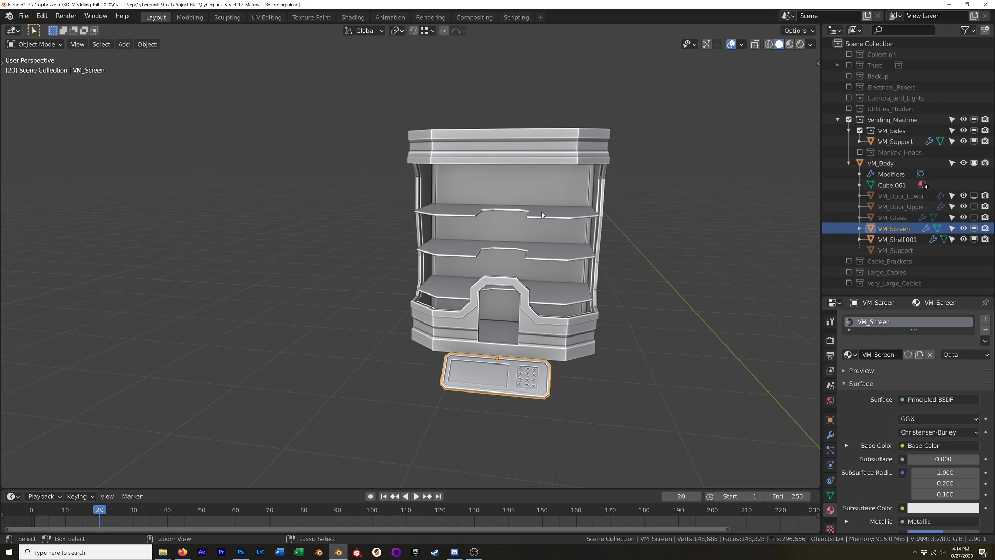
pyautogui.hotkey('ctrl', 's')
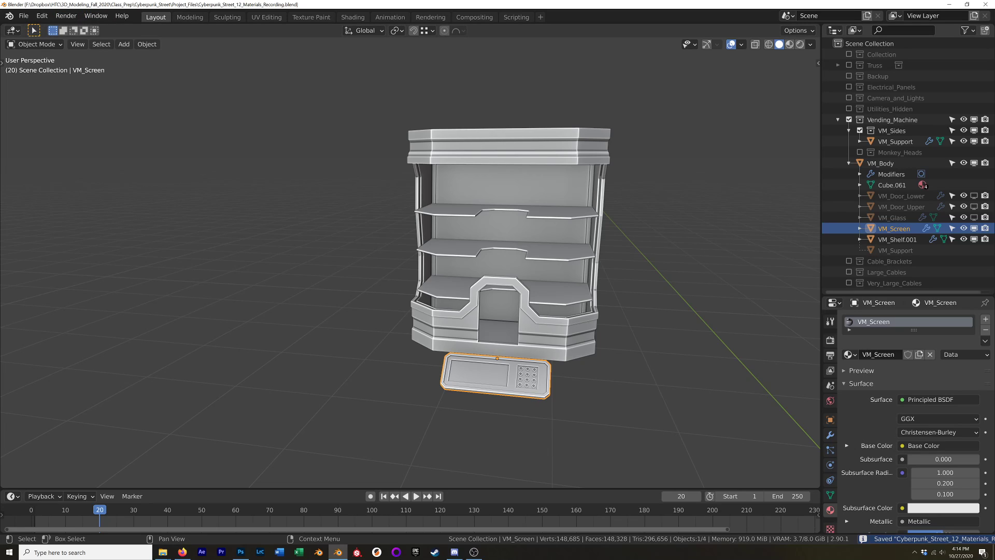
pyautogui.click(974, 217)
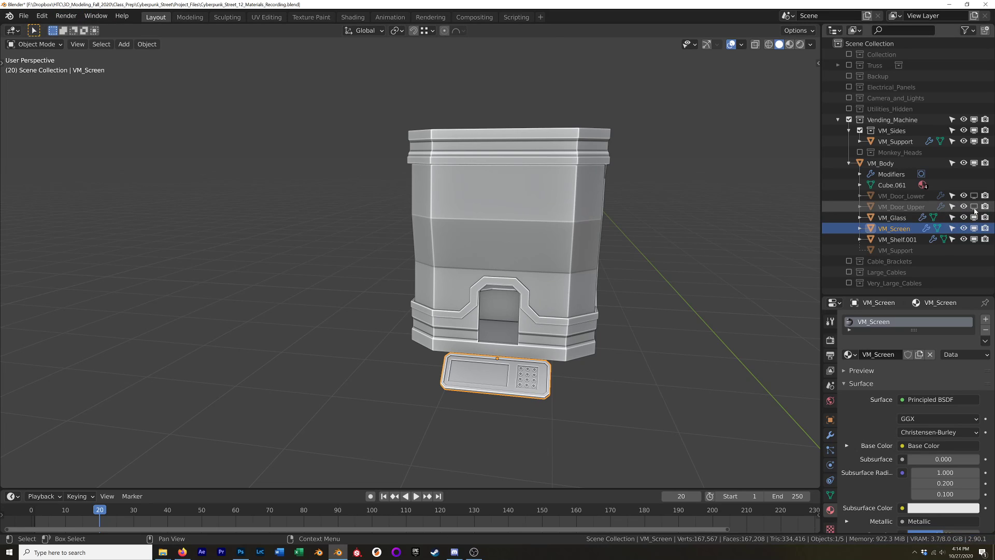
pyautogui.click(974, 206)
pyautogui.click(974, 195)
# Replace the UV_Test_Grid material on VM_Door_Lower with a new material named VM_Door.
pyautogui.click(908, 207)
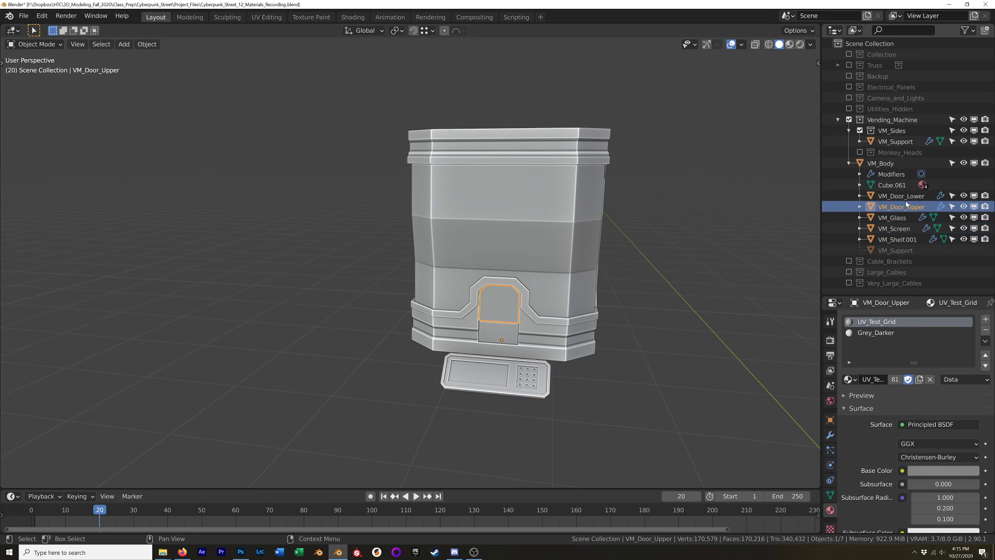
pyautogui.press('Up')
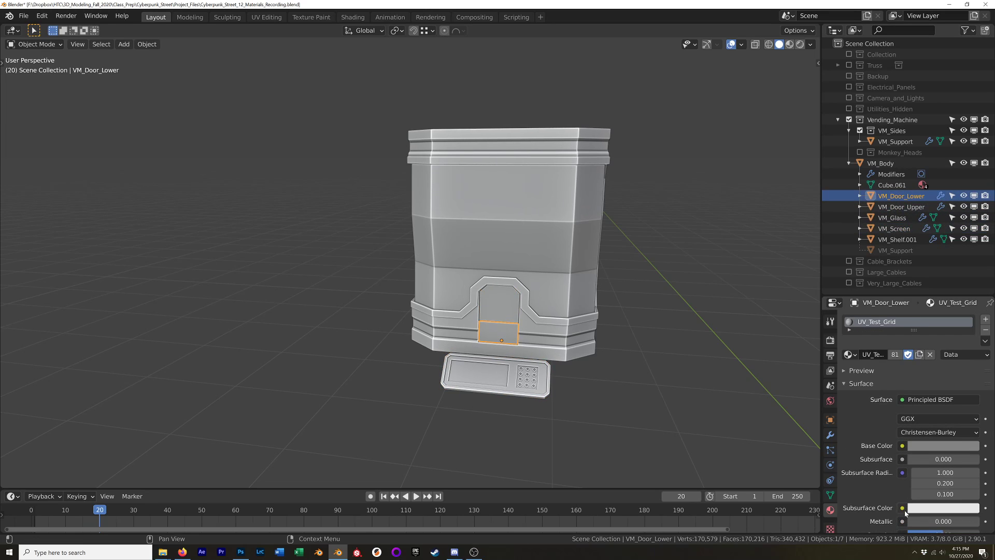
pyautogui.moveTo(532, 325); pyautogui.dragTo(599, 317, button='middle')
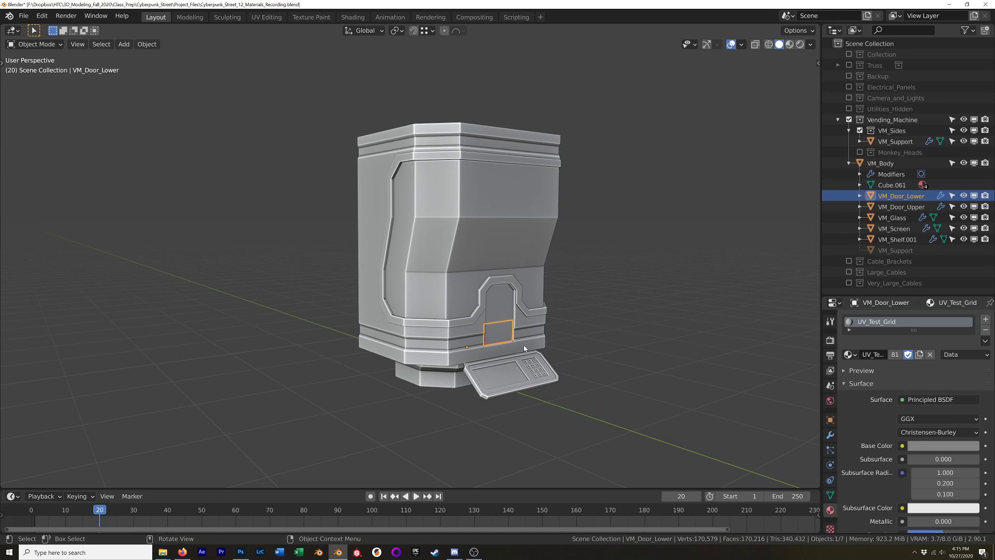
pyautogui.click(931, 354)
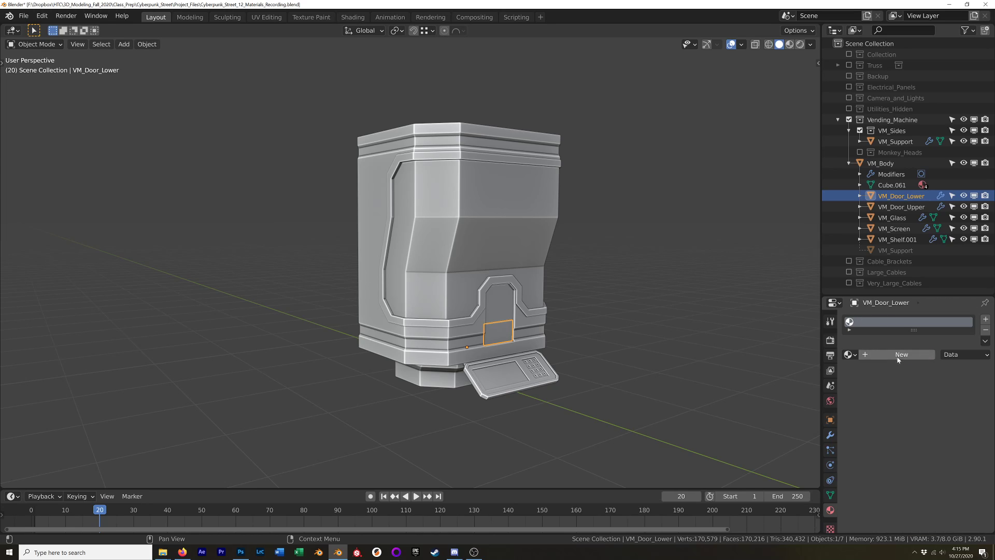
pyautogui.click(895, 356)
pyautogui.doubleClick(886, 355)
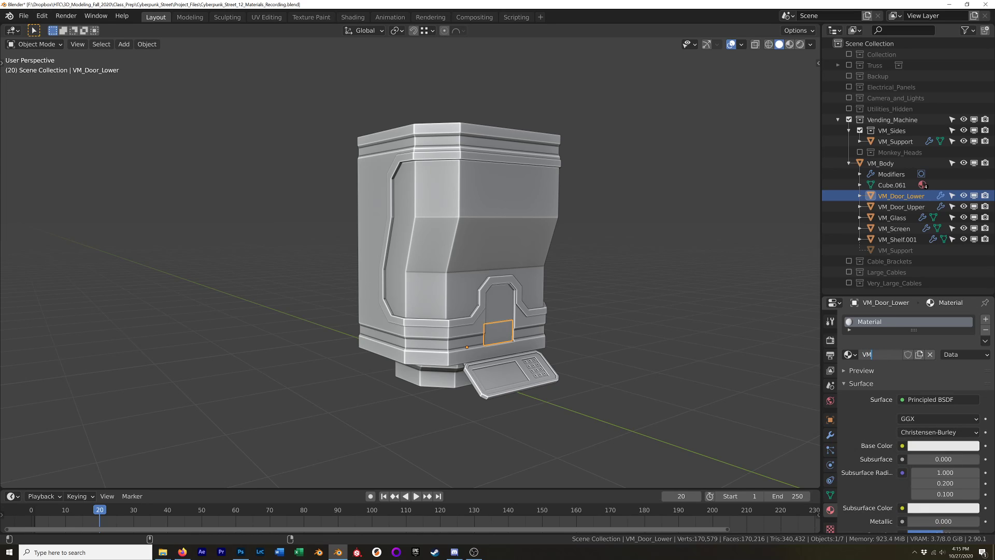
pyautogui.write('VM_Door')
pyautogui.press('Return')
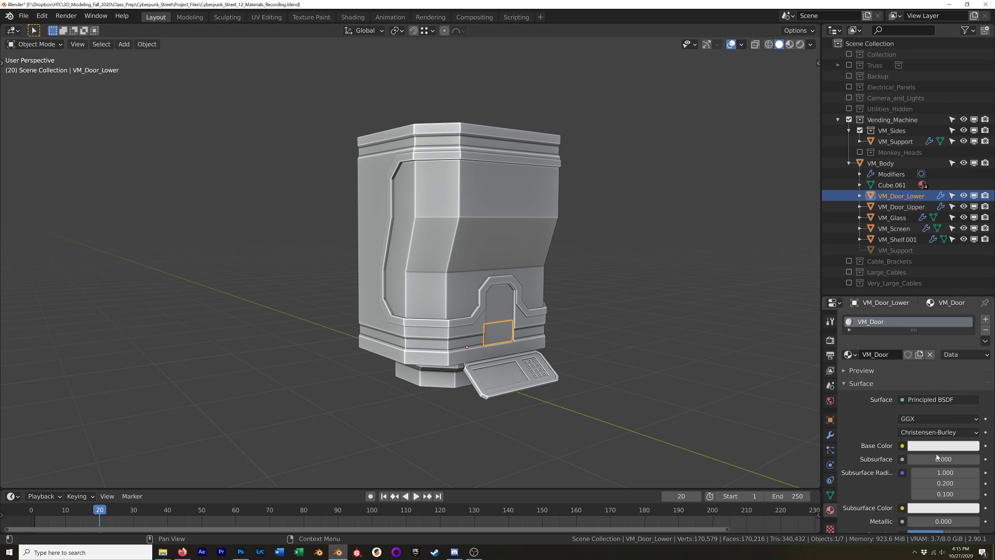
# Link the material of VM_Door_Lower to VM_Door_Upper so both doors share it.
pyautogui.keyDown('shift'); pyautogui.click(499, 307); pyautogui.keyUp('shift')
pyautogui.keyDown('shift'); pyautogui.click(507, 331); pyautogui.keyUp('shift')
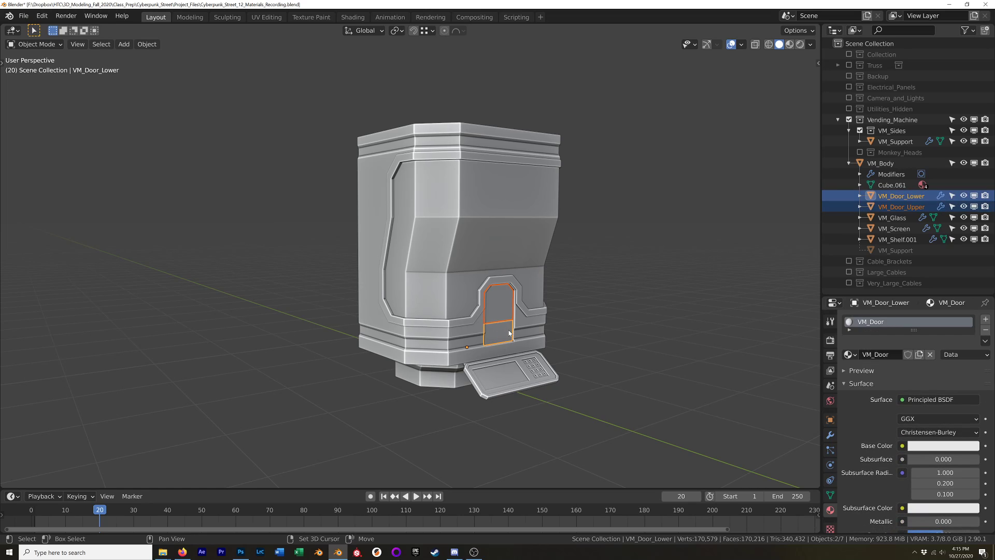
pyautogui.hotkey('ctrl', 'l')
pyautogui.moveTo(510, 332)
pyautogui.click(496, 358)
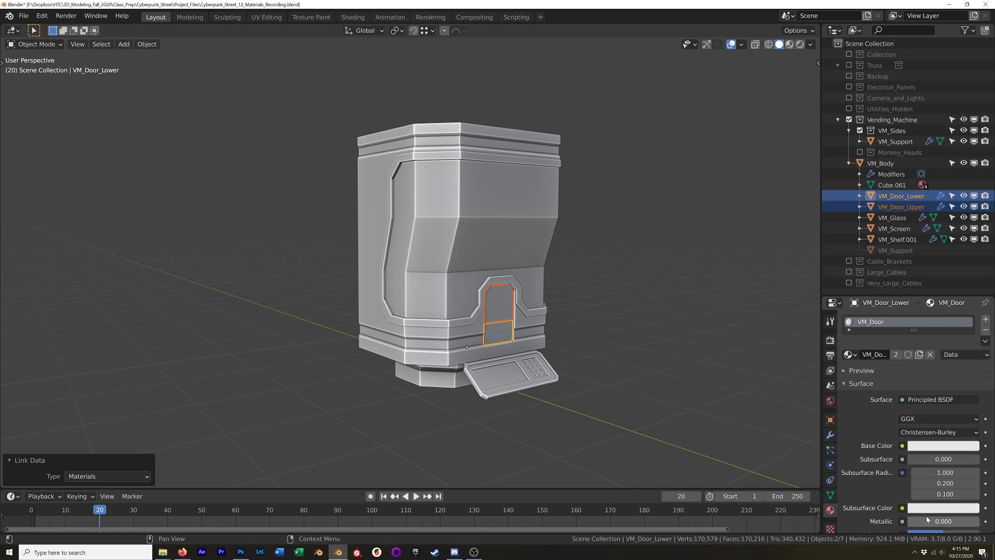
# Set the VM_Door material's Metallic to 1.000, Roughness to 0.170 and Anisotropic to 1.000.
pyautogui.moveTo(954, 525); pyautogui.dragTo(980, 525)
pyautogui.scroll(6, 521, 320)
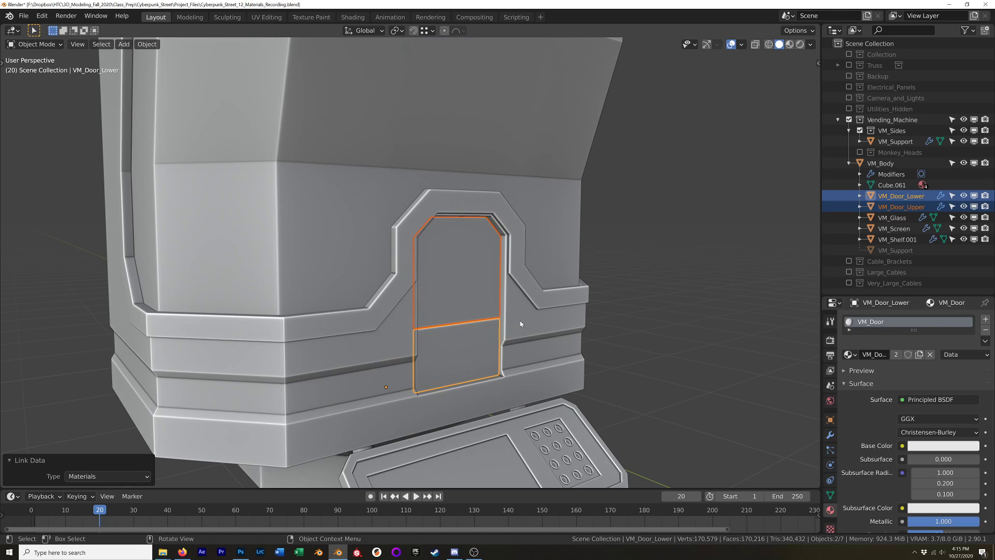
pyautogui.scroll(-5, 625, 338)
pyautogui.moveTo(629, 341); pyautogui.dragTo(594, 319, button='middle')
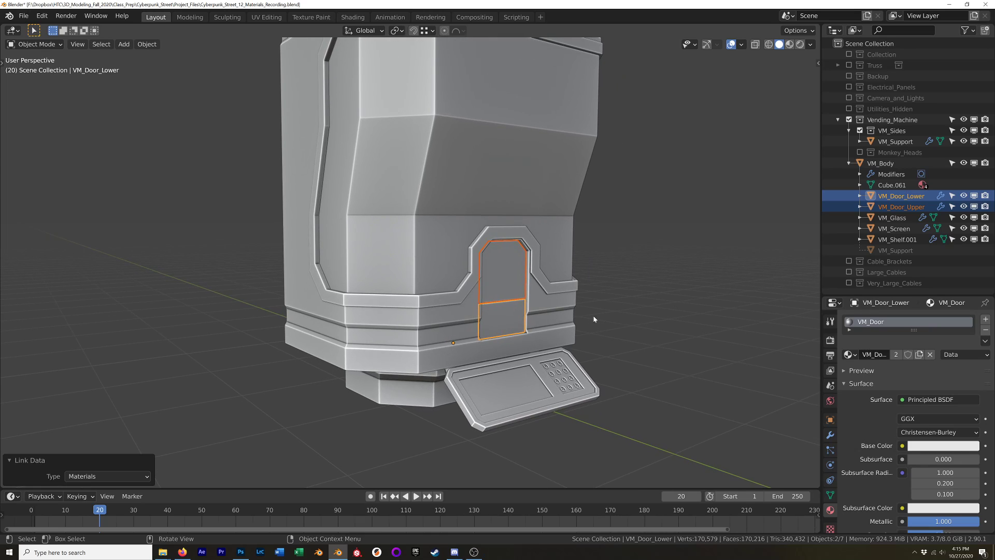
pyautogui.press('z')
pyautogui.click(608, 329)
pyautogui.scroll(-3, 848, 452)
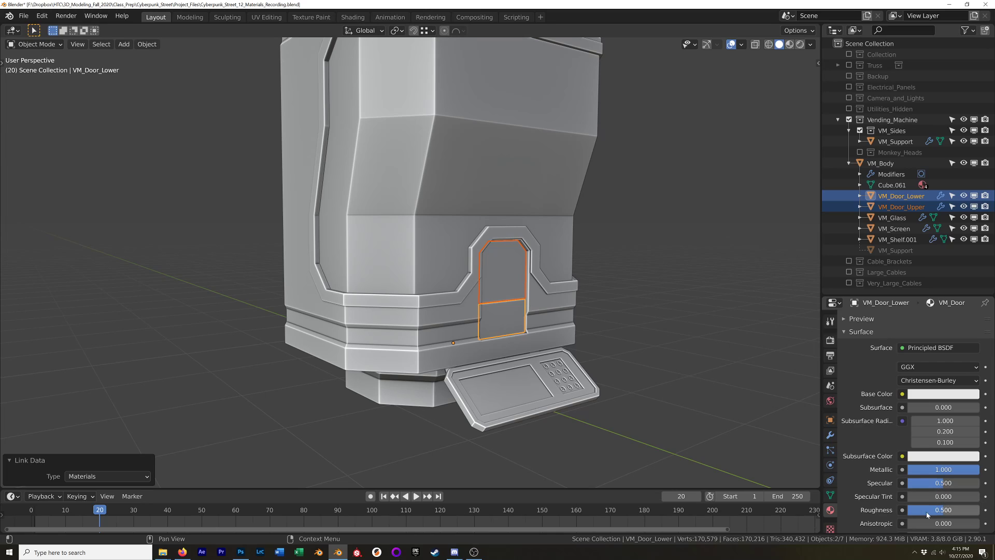
pyautogui.moveTo(935, 514); pyautogui.dragTo(987, 495)
pyautogui.scroll(-1, 917, 510)
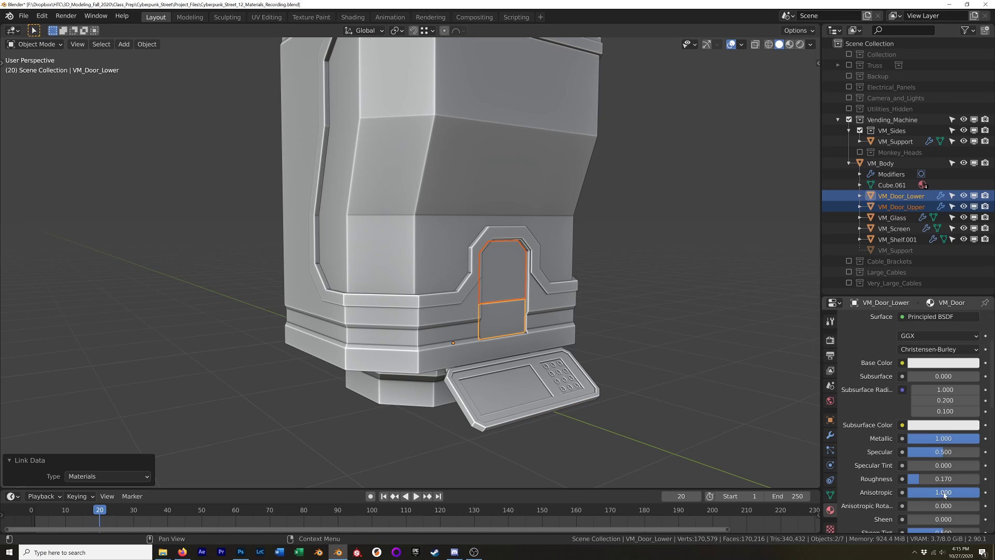
# Preview the door material on the vending machine in Material Preview shading, up close and from a distance.
pyautogui.press('z')
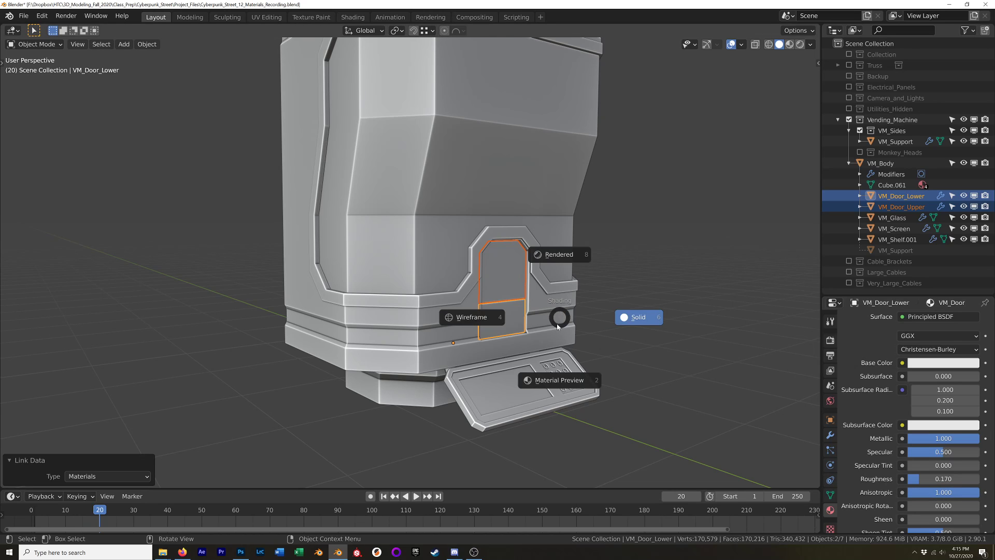
pyautogui.click(556, 382)
pyautogui.moveTo(555, 403)
pyautogui.mouseDown(button='middle')
pyautogui.moveTo(507, 317)
pyautogui.moveTo(514, 296)
pyautogui.moveTo(536, 302)
pyautogui.moveTo(475, 298)
pyautogui.mouseUp(button='middle')
pyautogui.scroll(7, 527, 284)
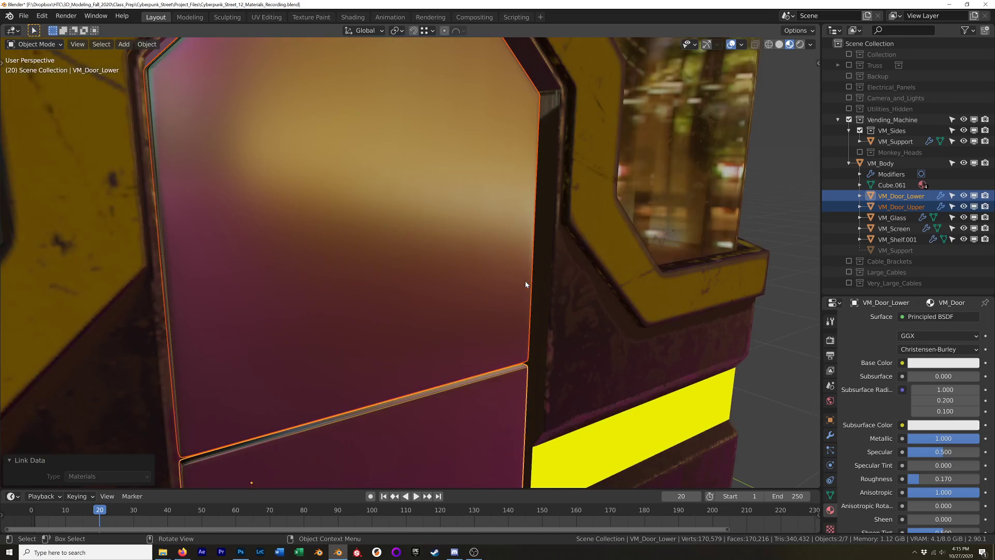
pyautogui.scroll(-13, 525, 283)
pyautogui.keyDown('shift'); pyautogui.moveTo(535, 233); pyautogui.dragTo(534, 293, button='middle'); pyautogui.keyUp('shift')
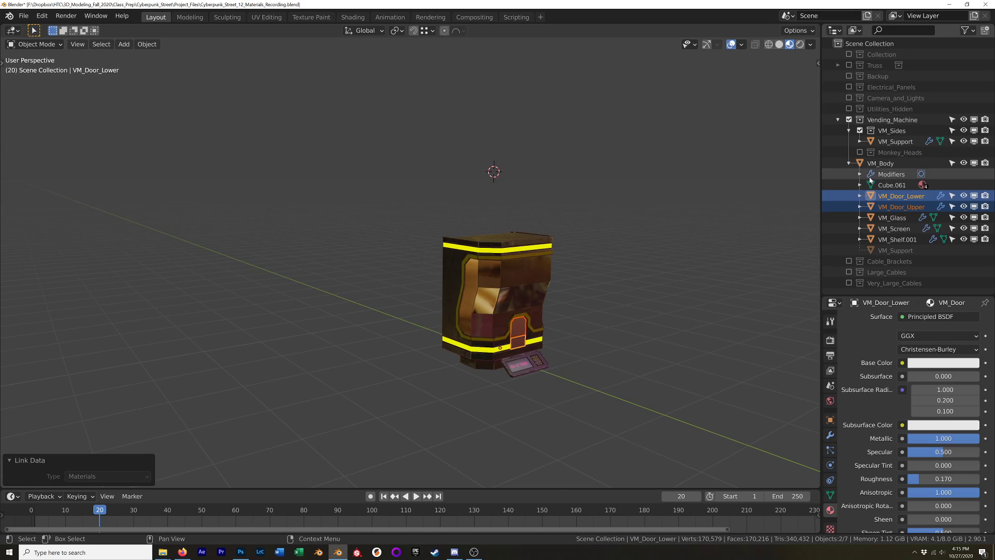
# Enable the Monkey_Heads and Camera_and_Lights collections.
pyautogui.click(860, 154)
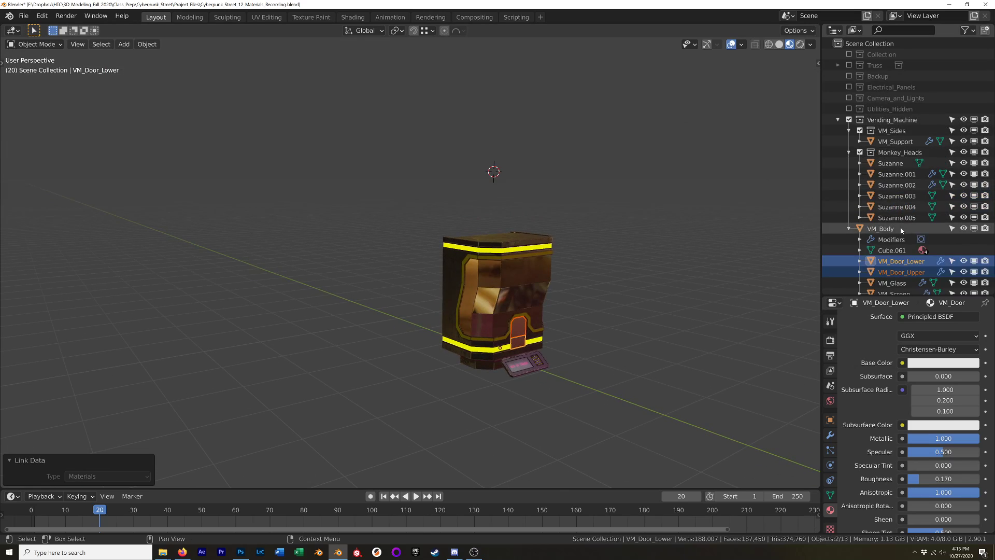
pyautogui.scroll(-3, 911, 288)
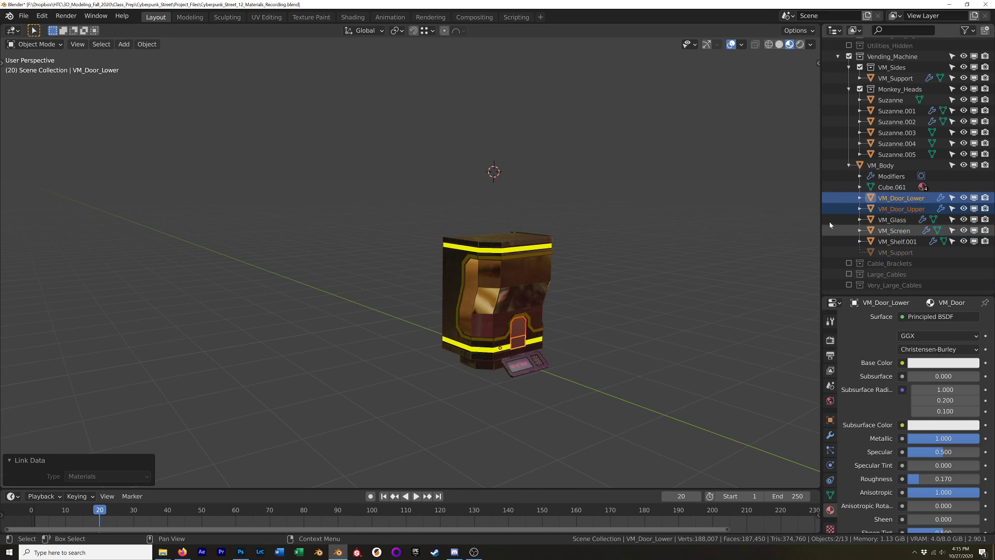
pyautogui.scroll(3, 840, 156)
pyautogui.click(849, 98)
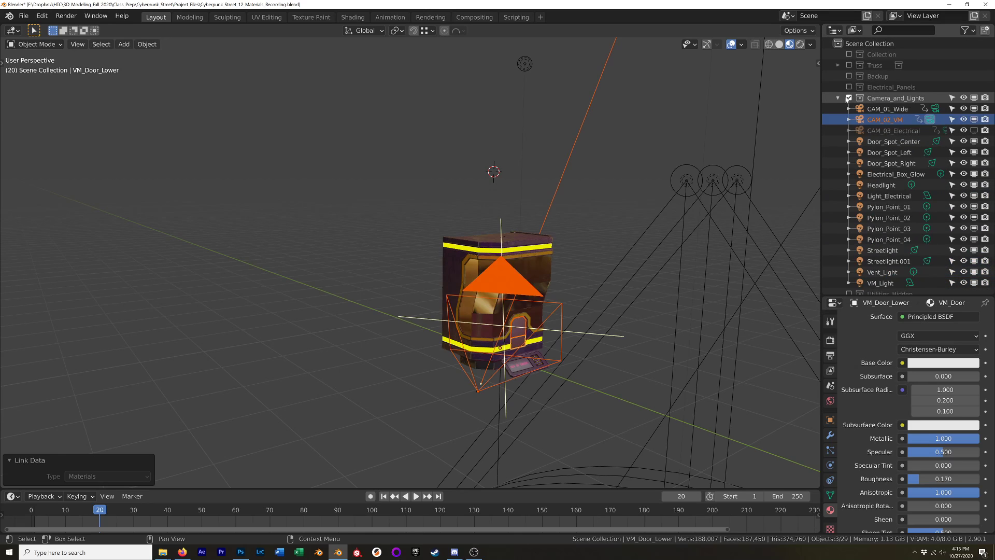
# Preview the lit vending machine in Rendered shading, through the active camera and in a free perspective view.
pyautogui.moveTo(572, 275); pyautogui.dragTo(543, 270, button='middle')
pyautogui.press('z')
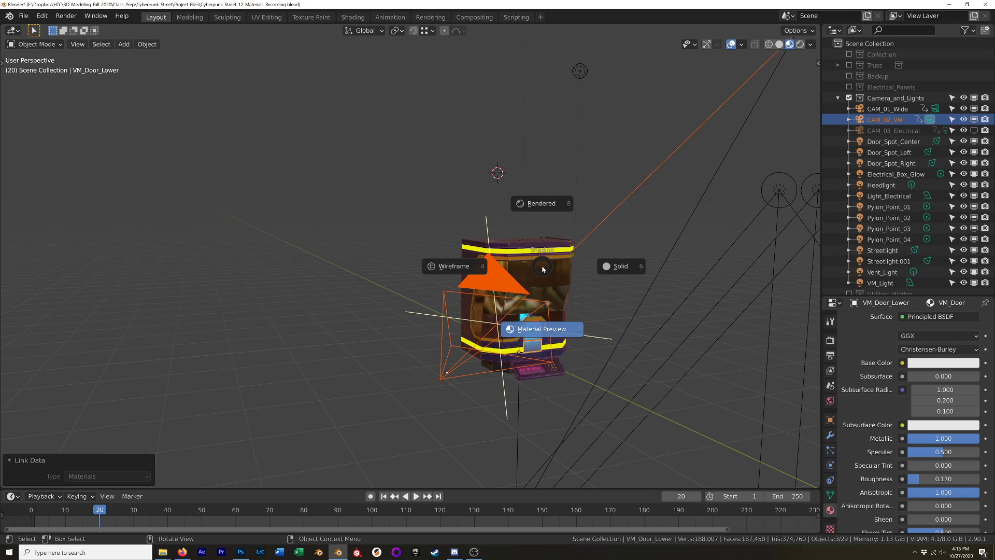
pyautogui.click(543, 201)
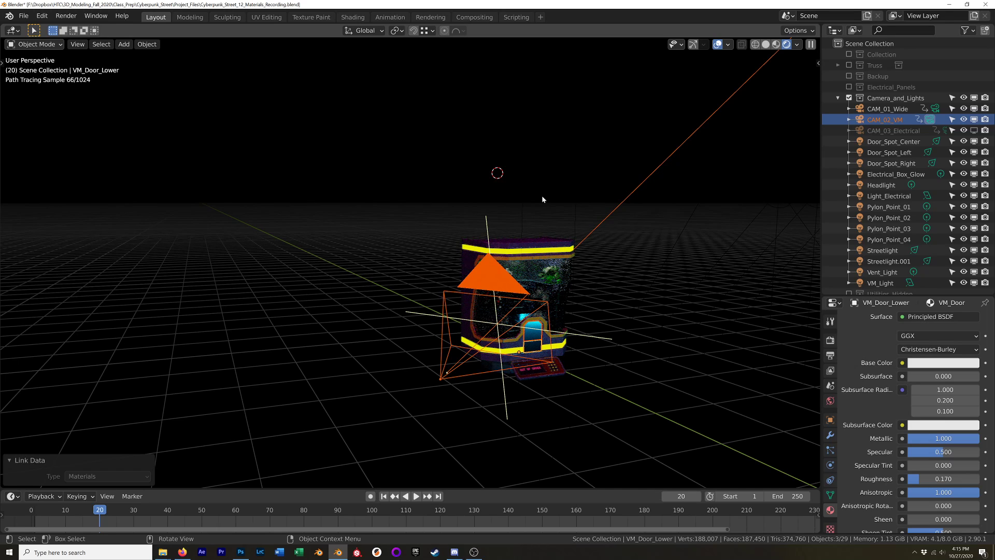
pyautogui.press('KP_0')
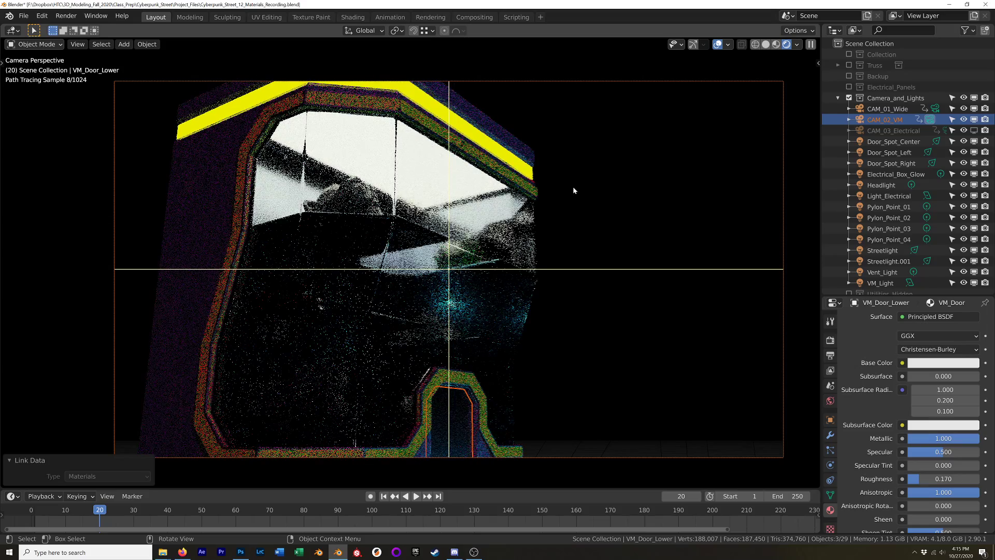
pyautogui.moveTo(569, 195)
pyautogui.mouseDown(button='middle')
pyautogui.moveTo(624, 244)
pyautogui.moveTo(786, 147)
pyautogui.mouseUp(button='middle')
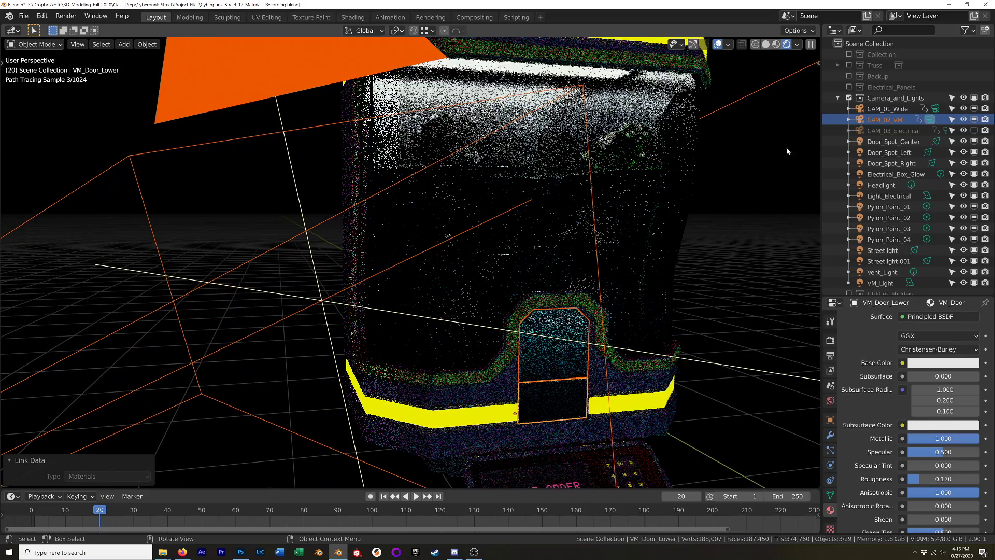
pyautogui.scroll(-3, 785, 151)
# Hide the viewport overlays, deselect everything and inspect the rendered vending machine from its other side.
pyautogui.click(717, 45)
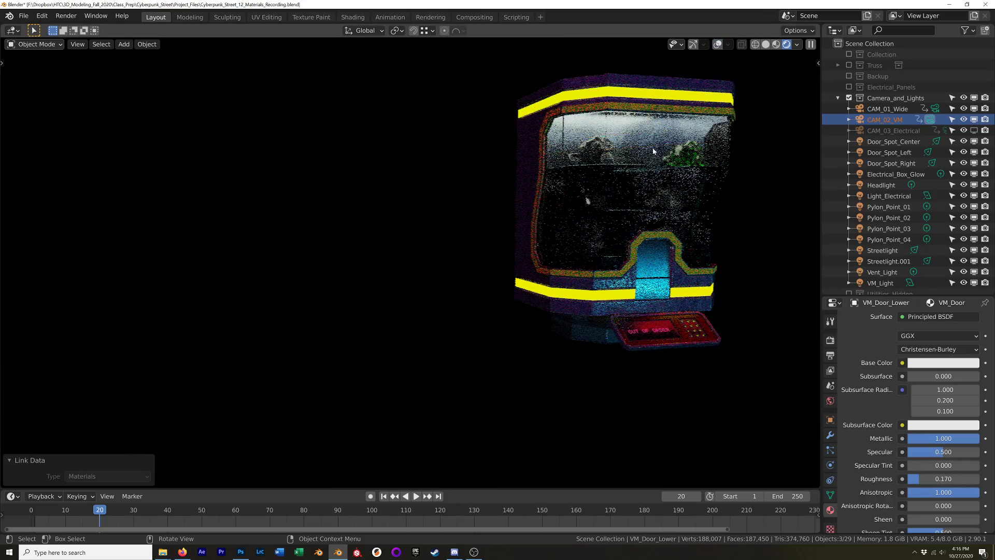
pyautogui.moveTo(653, 152); pyautogui.dragTo(567, 170, button='middle')
pyautogui.keyDown('shift'); pyautogui.moveTo(752, 153); pyautogui.dragTo(543, 144, button='middle'); pyautogui.keyUp('shift')
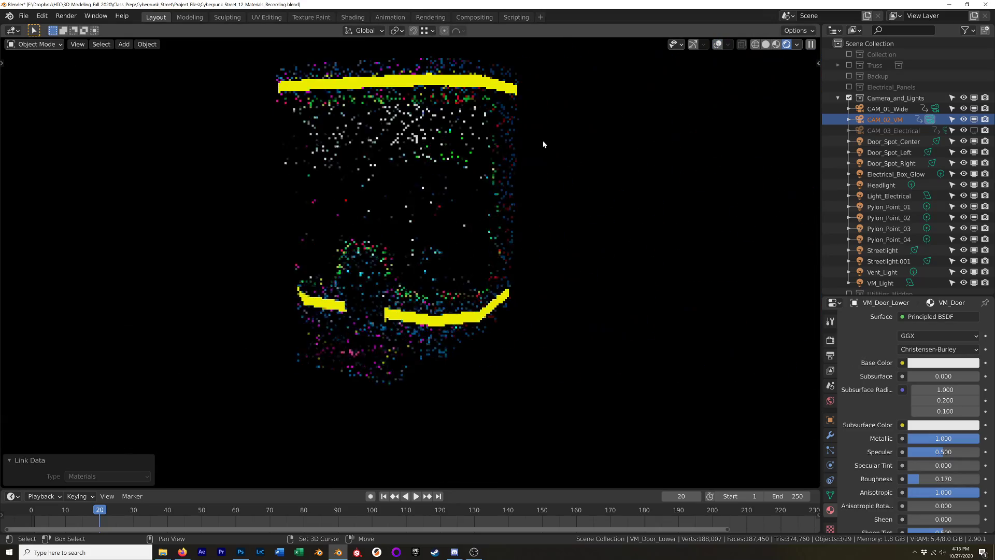
pyautogui.click(669, 99)
pyautogui.click(797, 44)
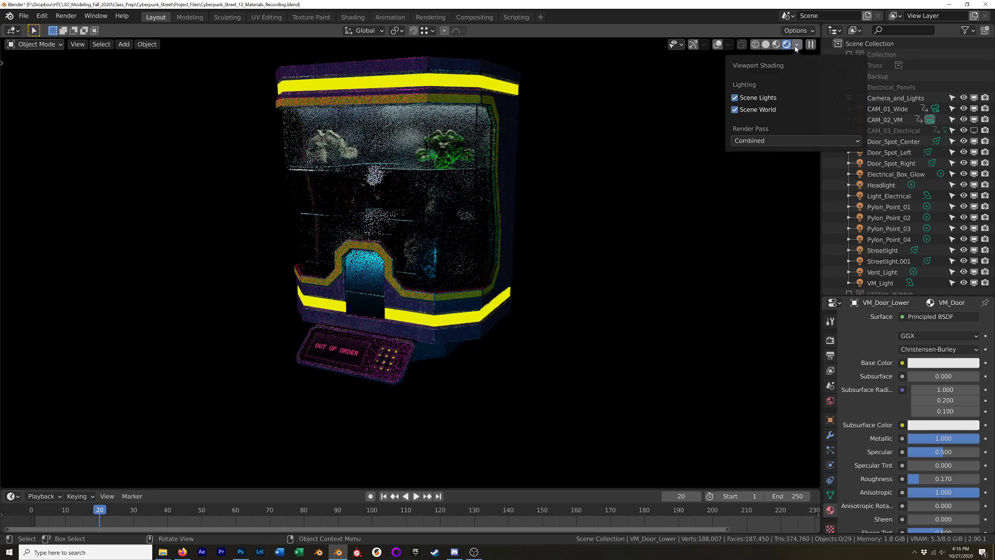
pyautogui.moveTo(462, 201); pyautogui.dragTo(456, 196, button='middle')
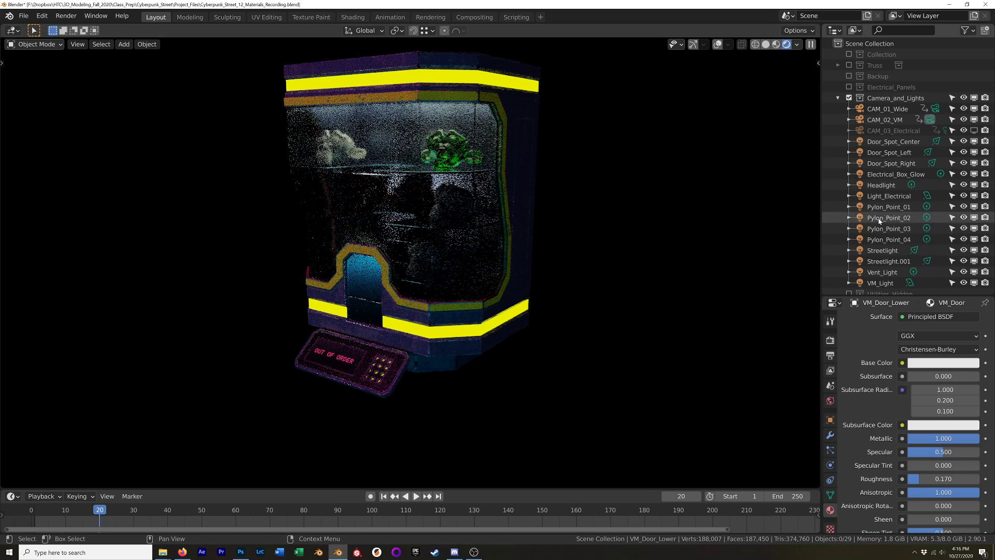
# Enable the Electrical_Panels, Truss and main Collection collections to bring back the surrounding street scene.
pyautogui.click(849, 87)
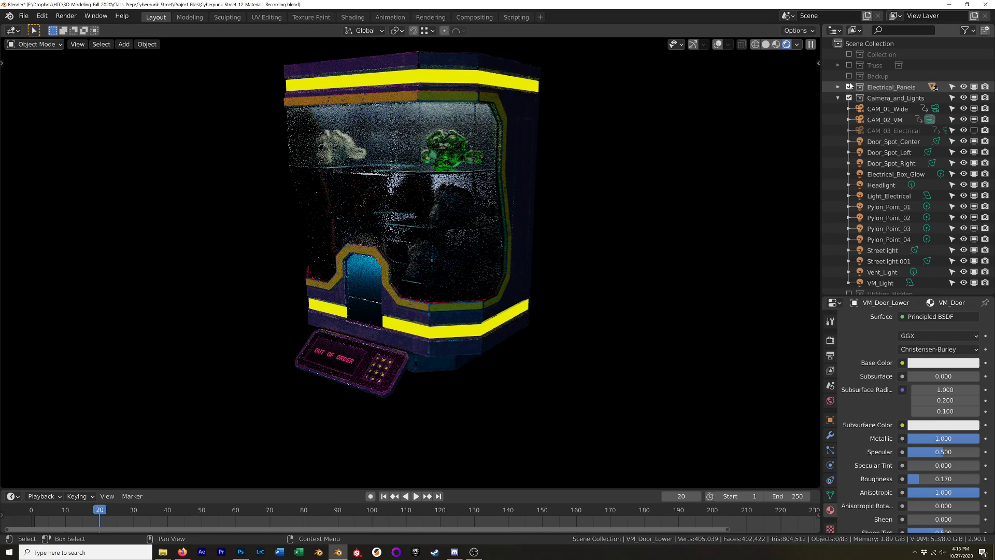
pyautogui.click(849, 65)
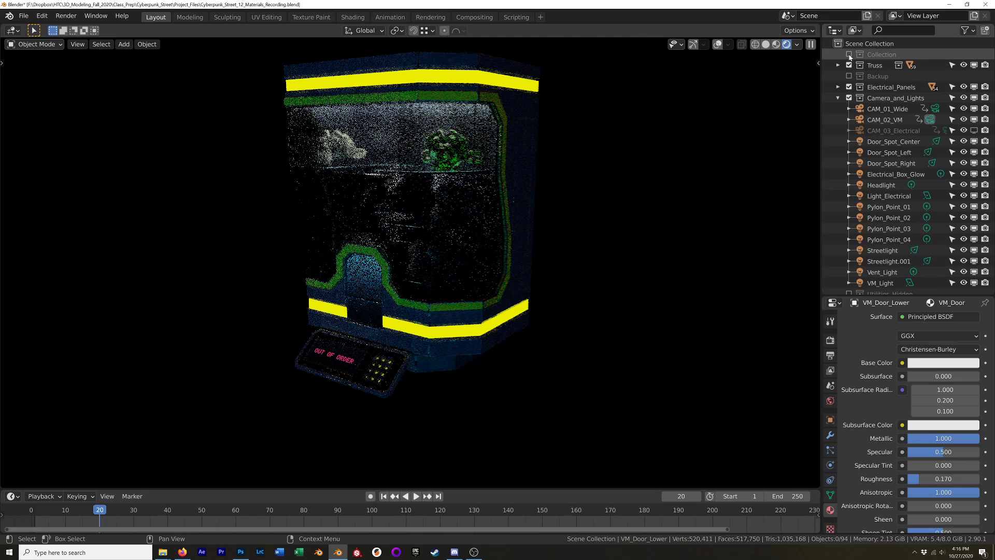
pyautogui.scroll(-2, 871, 197)
pyautogui.scroll(-8, 872, 207)
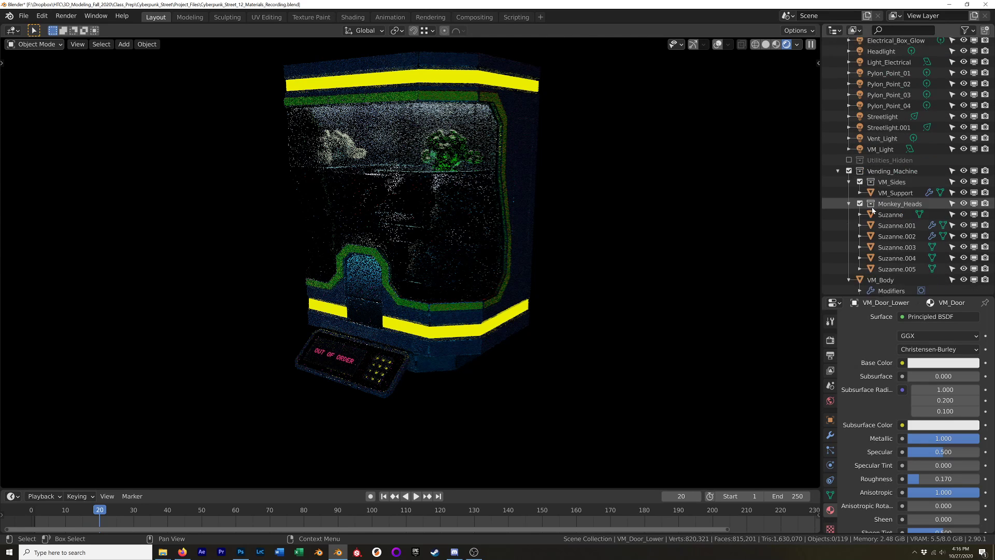
# Enable the Very_Large_Cables, Large_Cables and Cable_Brackets collections.
pyautogui.click(850, 285)
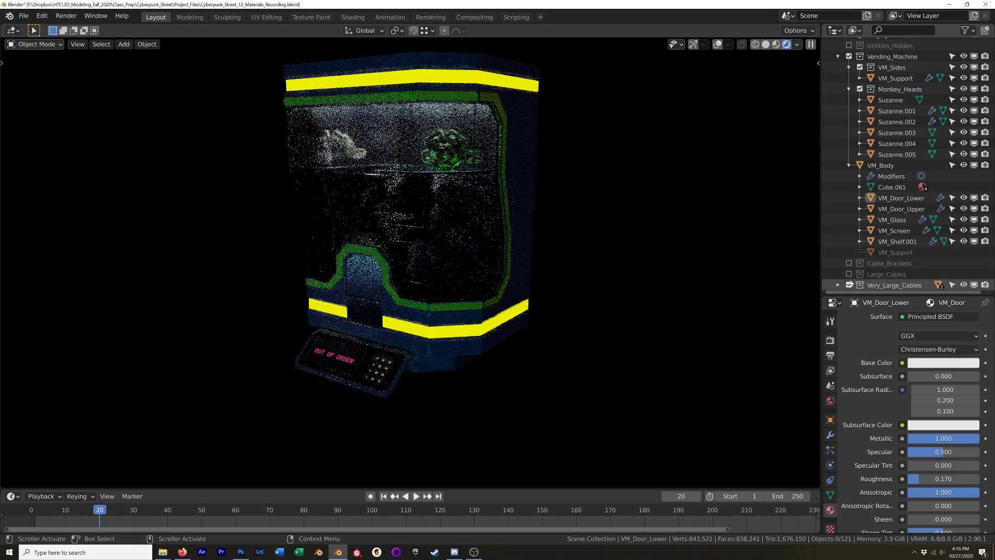
pyautogui.click(850, 274)
pyautogui.click(849, 264)
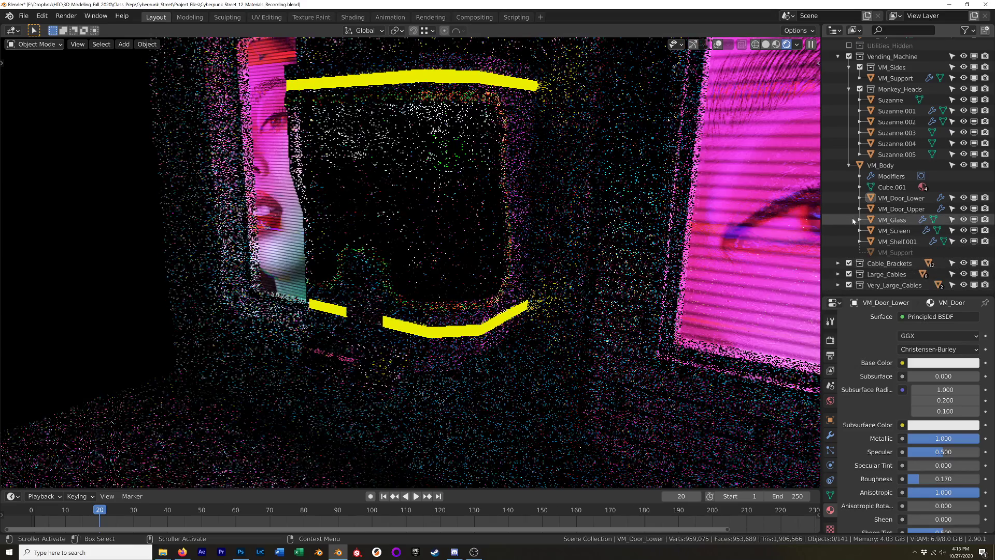
pyautogui.scroll(5, 851, 210)
pyautogui.scroll(15, 850, 210)
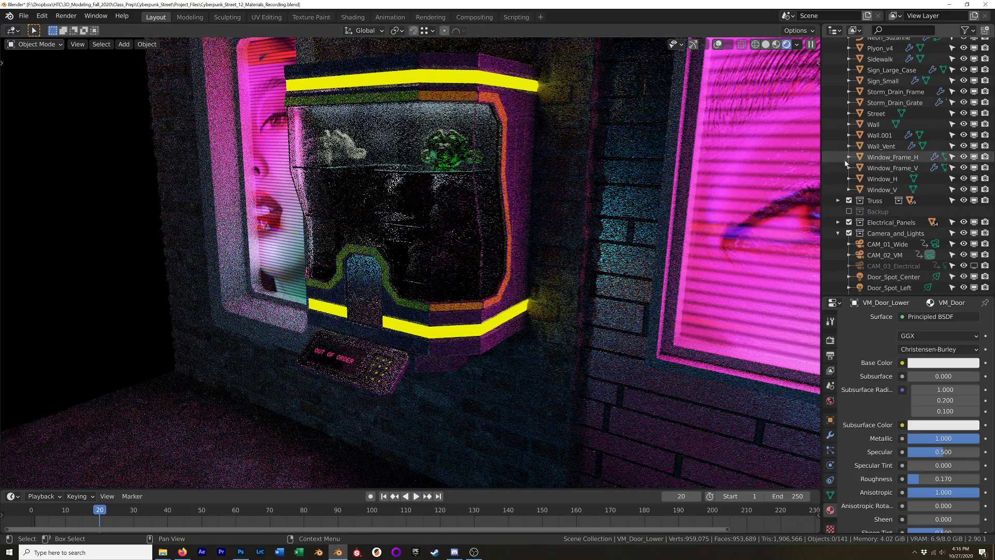
pyautogui.scroll(4, 918, 259)
pyautogui.scroll(2, 918, 259)
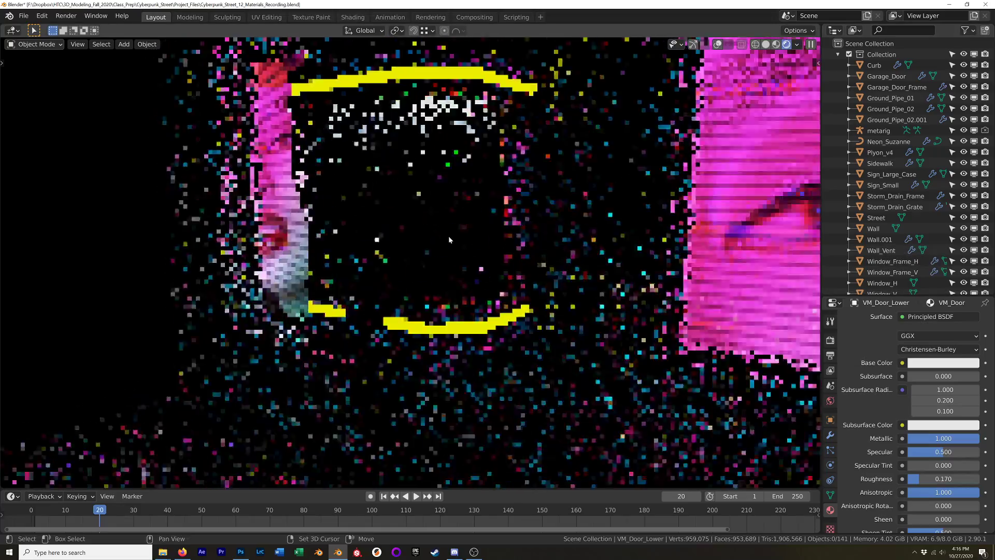
# Inspect the rendered vending machine in the full scene, return to Material Preview shading and show the viewport overlays.
pyautogui.keyDown('shift'); pyautogui.moveTo(449, 237); pyautogui.dragTo(472, 290, button='middle'); pyautogui.keyUp('shift')
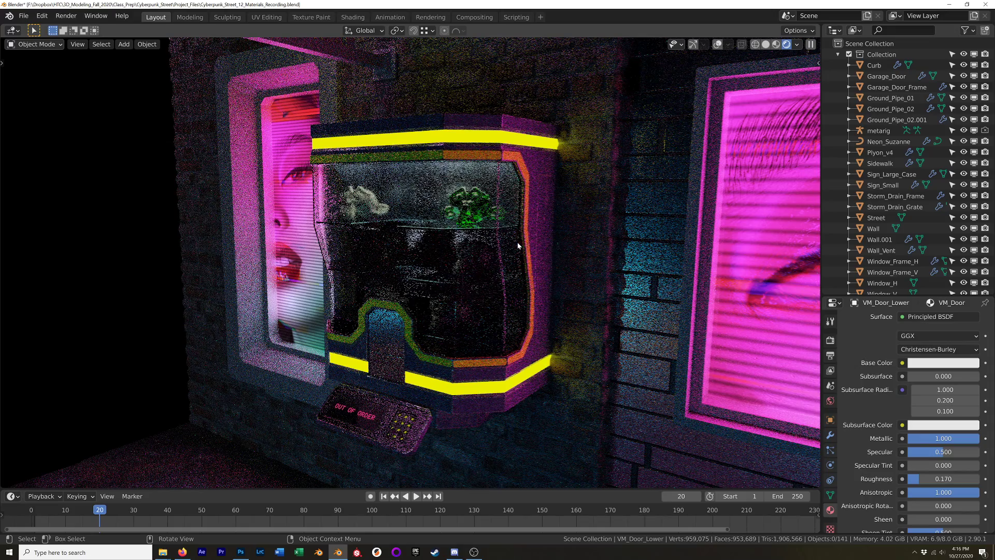
pyautogui.scroll(-3, 461, 244)
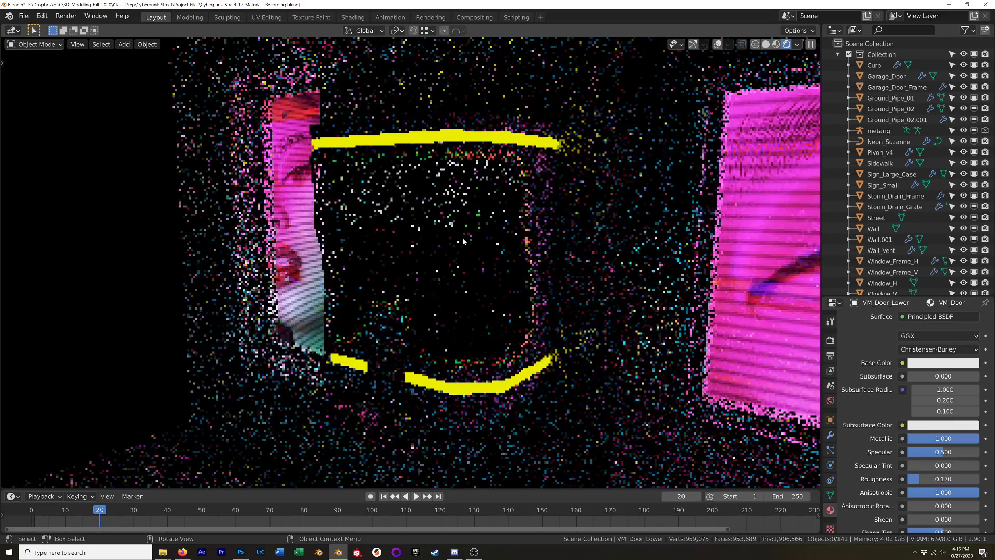
pyautogui.press('z')
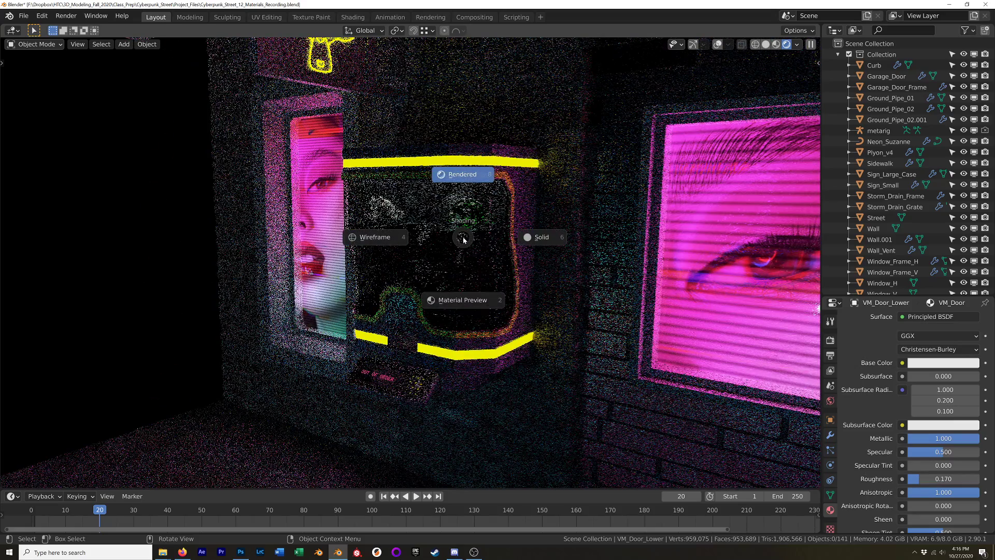
pyautogui.click(451, 332)
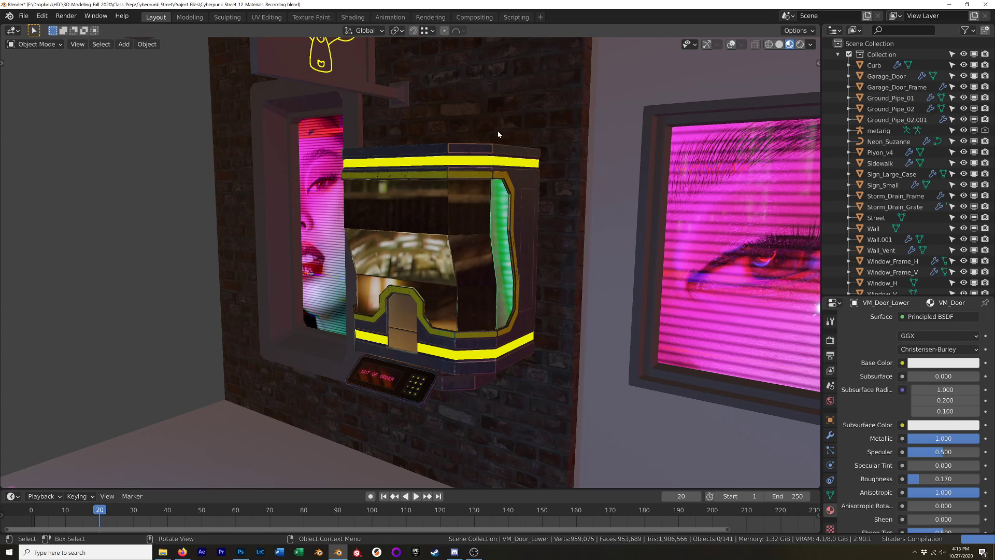
pyautogui.hotkey('shift', 'alt', 'z')
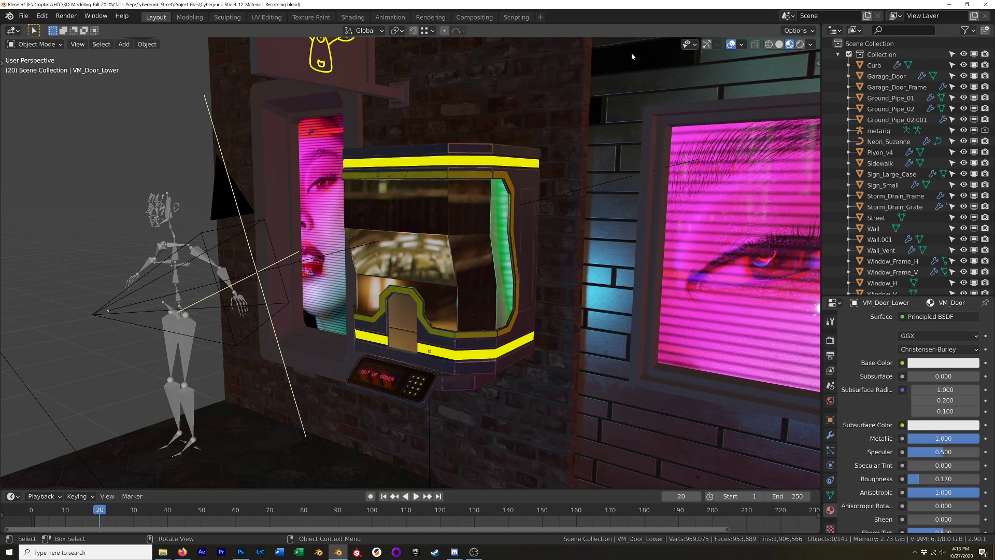
pyautogui.click(780, 45)
pyautogui.click(790, 44)
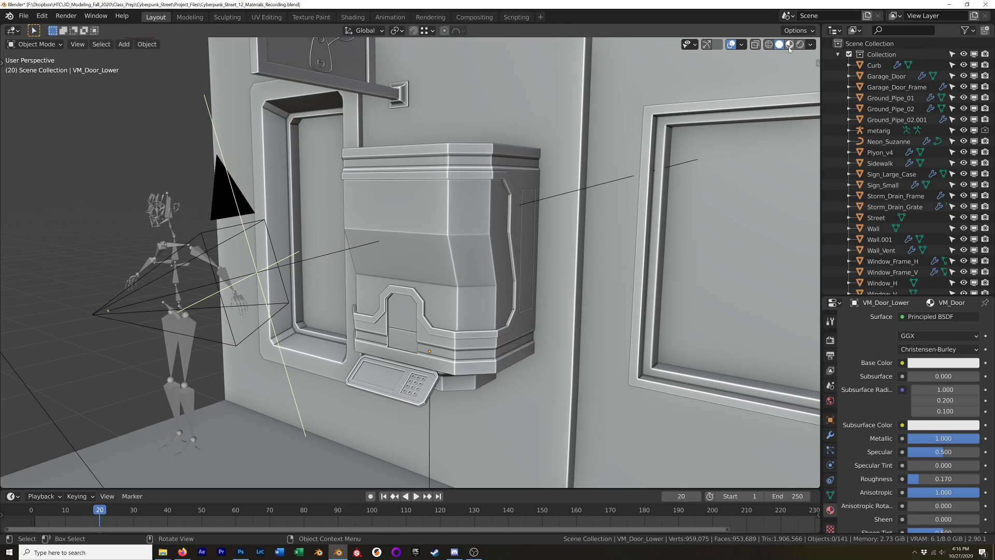
pyautogui.click(347, 87)
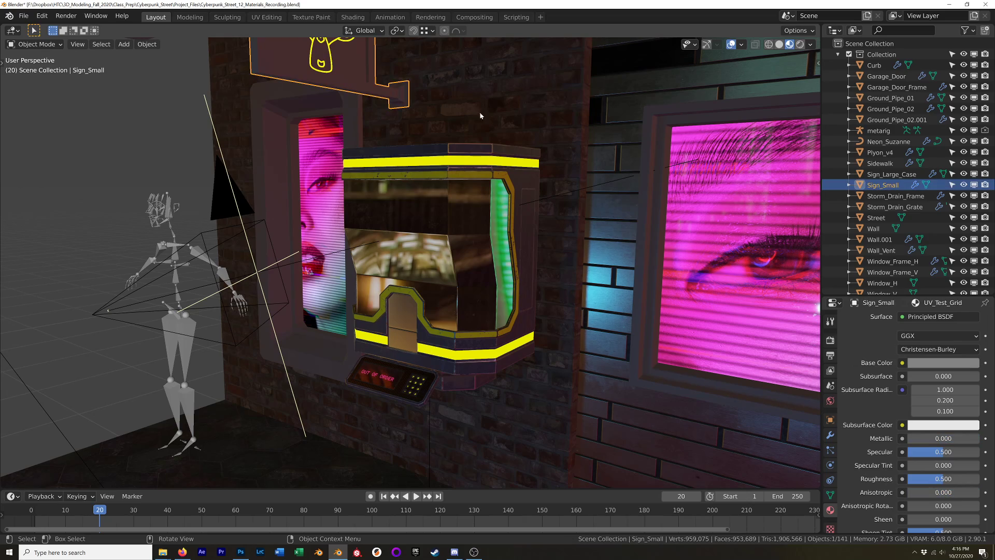
pyautogui.scroll(-4, 470, 115)
pyautogui.press('KP_1')
pyautogui.keyDown('shift'); pyautogui.moveTo(439, 125); pyautogui.dragTo(429, 207, button='middle'); pyautogui.keyUp('shift')
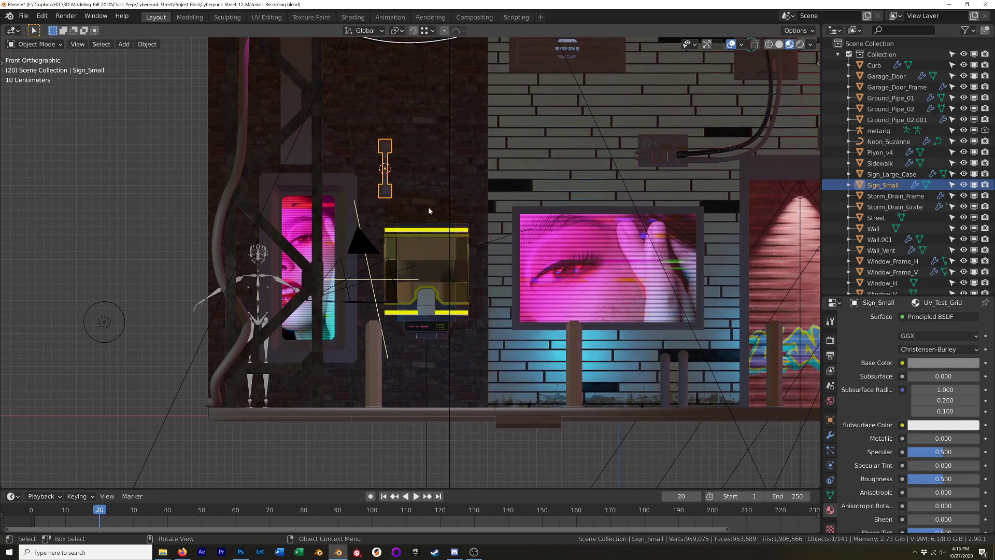
pyautogui.scroll(5, 429, 210)
pyautogui.scroll(-2, 428, 210)
pyautogui.press('g')
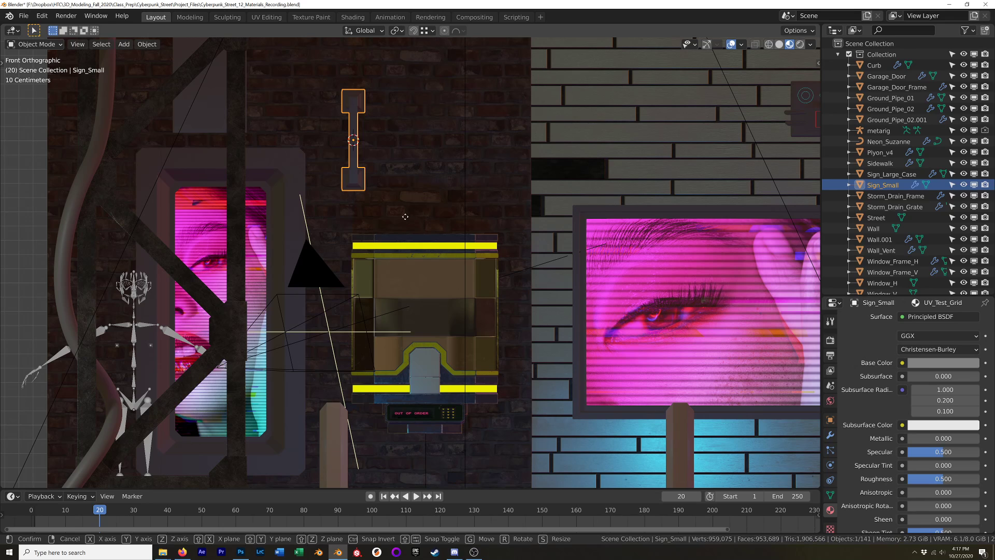
pyautogui.press('x')
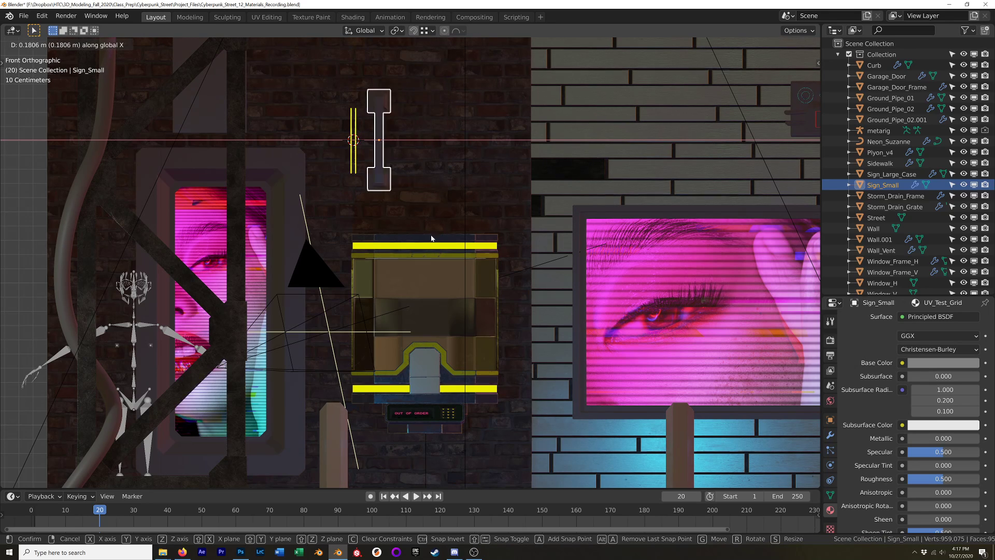
pyautogui.click(354, 236)
# Parent the neon monkey outline to the small sign with Object (Keep Transform).
pyautogui.moveTo(354, 236); pyautogui.dragTo(332, 142, button='middle')
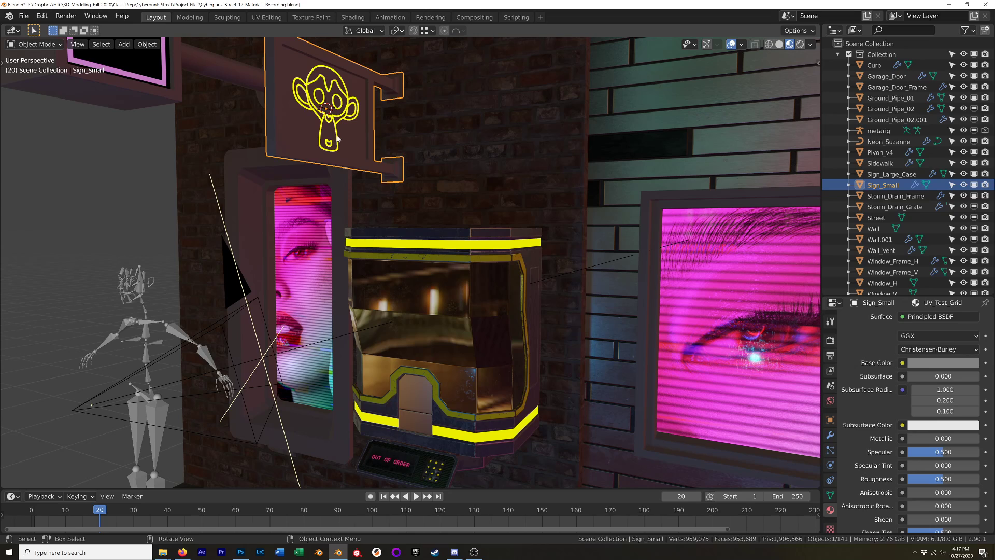
pyautogui.keyDown('shift'); pyautogui.click(335, 139); pyautogui.keyUp('shift')
pyautogui.keyDown('shift'); pyautogui.click(290, 138); pyautogui.keyUp('shift')
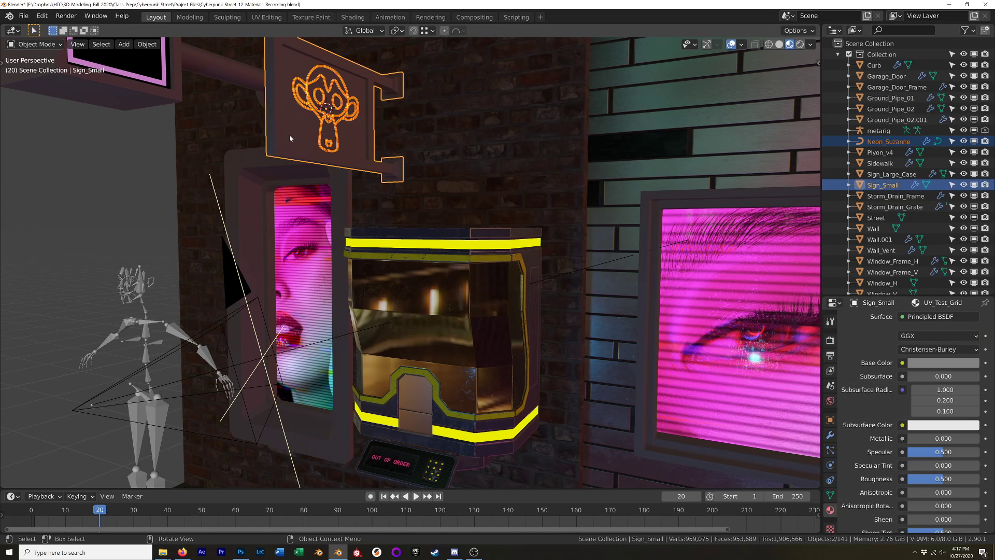
pyautogui.hotkey('ctrl', 'p')
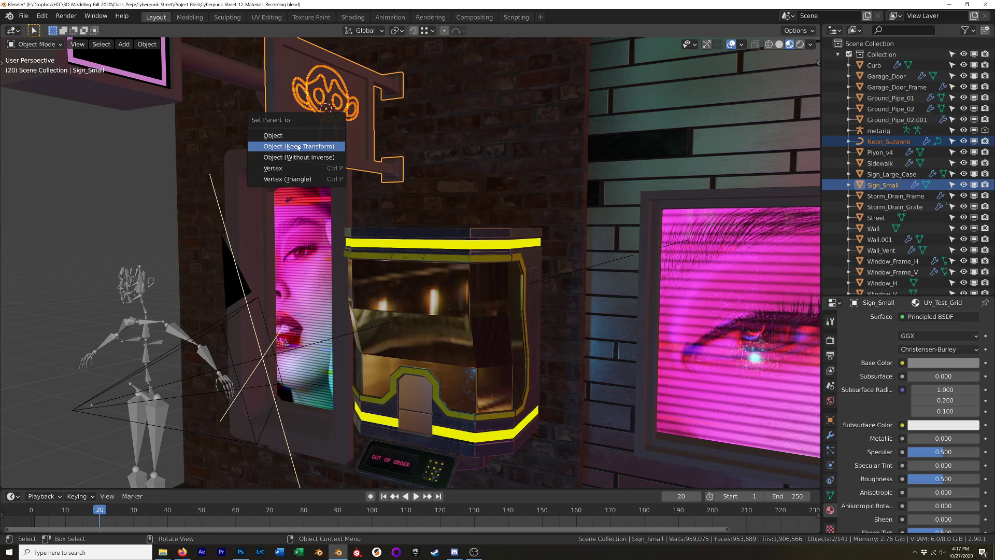
pyautogui.click(324, 147)
# Move the small monkey sign about 0.5 m along the global X axis, placing it above the vending machine.
pyautogui.moveTo(283, 122); pyautogui.dragTo(337, 143, button='middle')
pyautogui.click(342, 145)
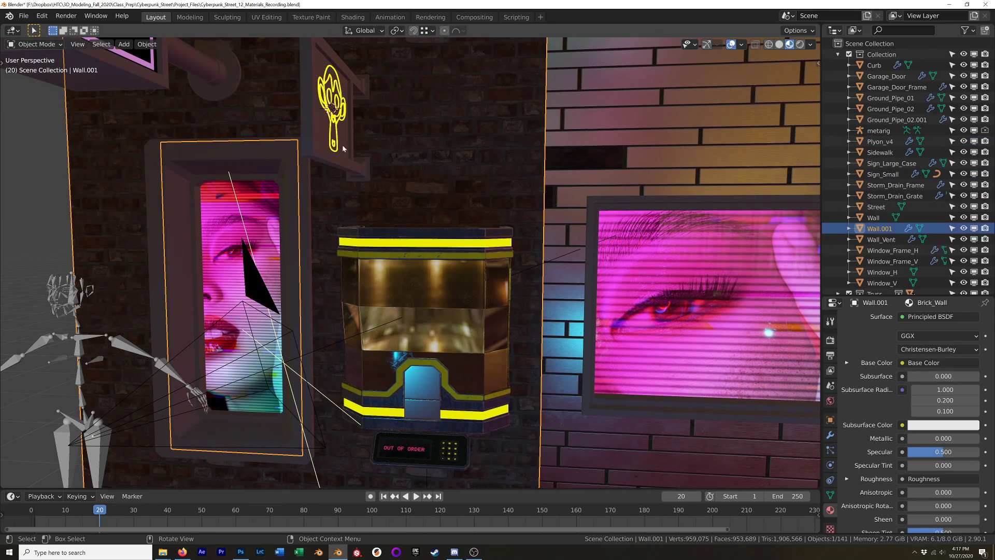
pyautogui.click(307, 137)
pyautogui.press('g')
pyautogui.press('x')
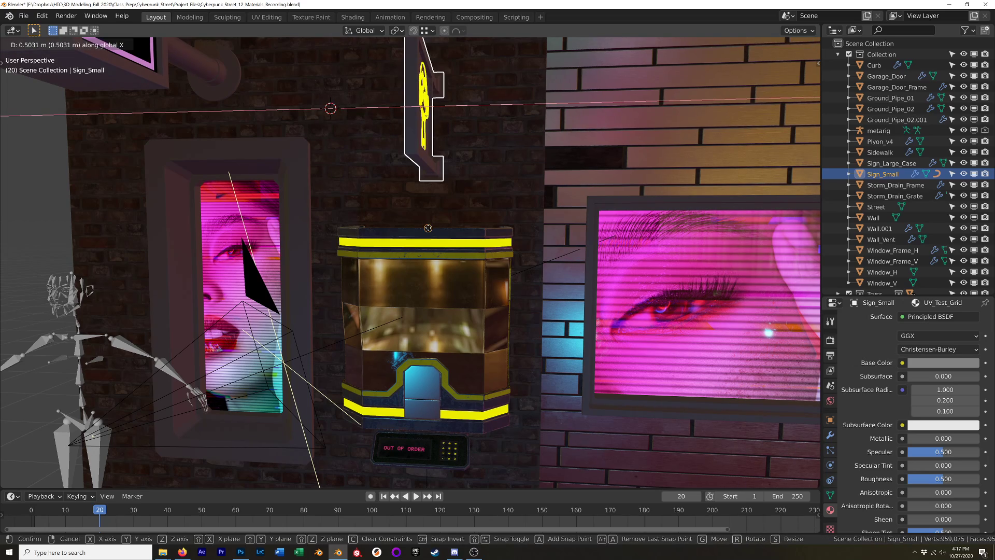
pyautogui.click(430, 229)
# Raise the small monkey sign about 0.44 m along the global Z axis.
pyautogui.moveTo(429, 229)
pyautogui.mouseDown(button='middle')
pyautogui.moveTo(445, 228)
pyautogui.moveTo(415, 220)
pyautogui.mouseUp(button='middle')
pyautogui.scroll(2, 415, 219)
pyautogui.press('g')
pyautogui.press('z')
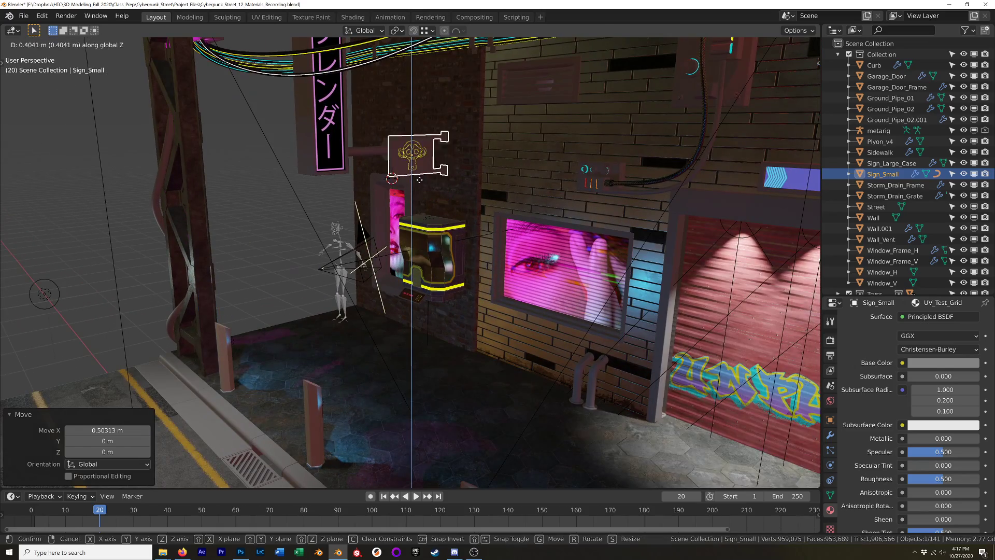
pyautogui.click(452, 211)
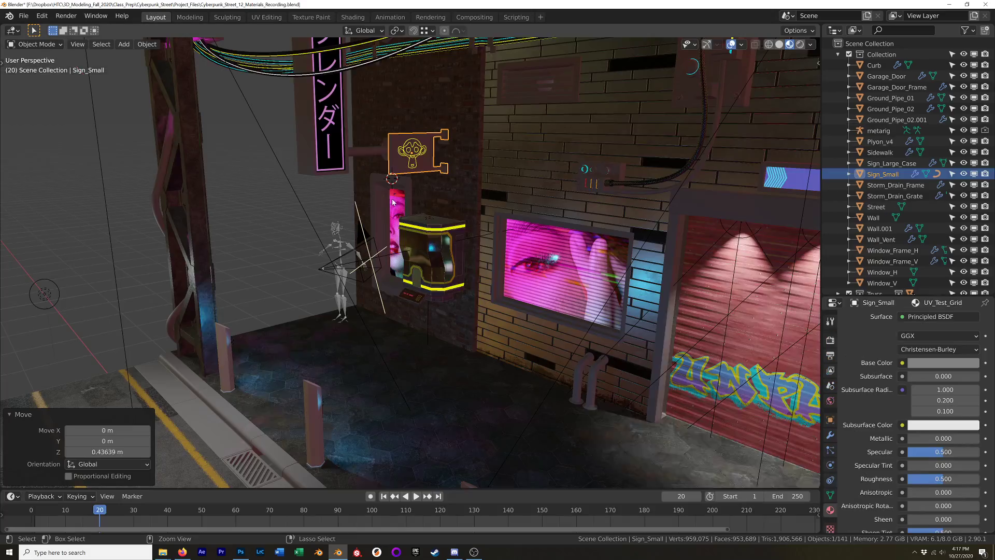
# Make CAM_01_Wide the active camera and view the full street scene through it with the viewport overlays hidden.
pyautogui.moveTo(452, 211); pyautogui.dragTo(426, 228, button='middle')
pyautogui.click(426, 231)
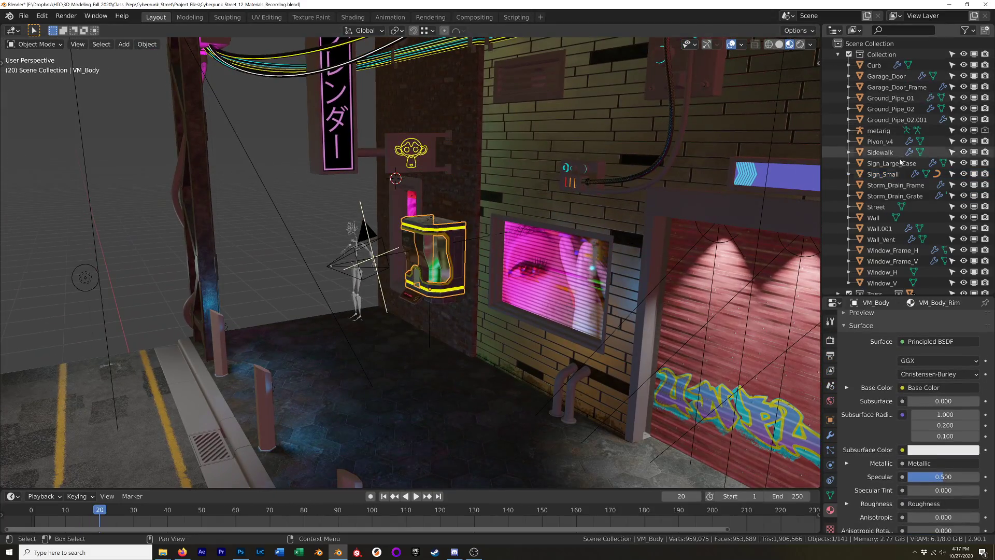
pyautogui.scroll(-10, 897, 210)
pyautogui.click(887, 110)
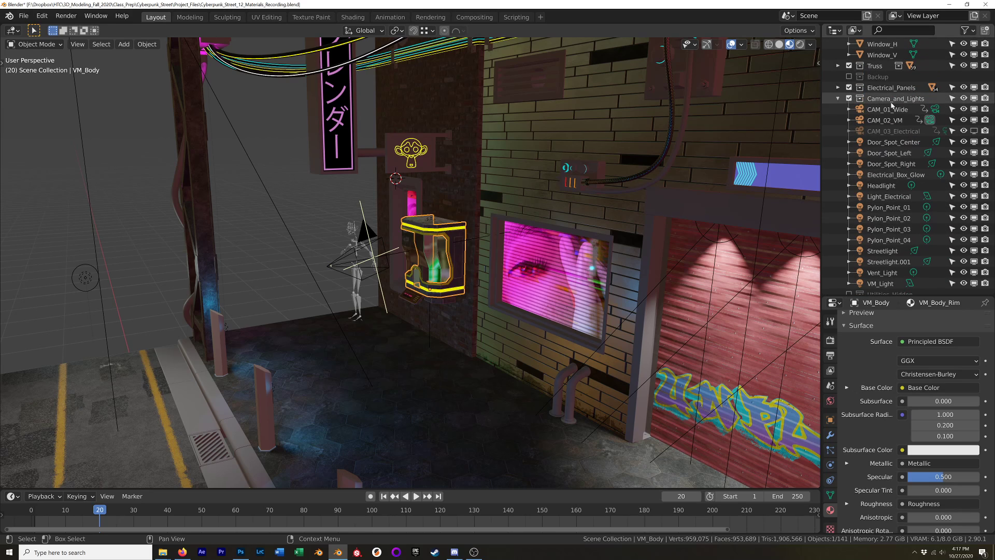
pyautogui.press('ctrl+KP_0')
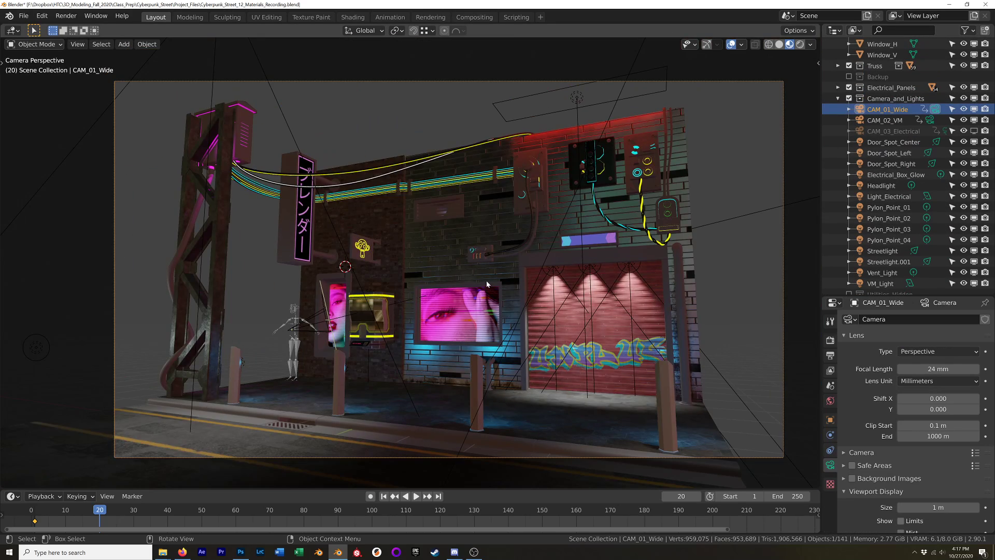
pyautogui.hotkey('shift', 'alt', 'z')
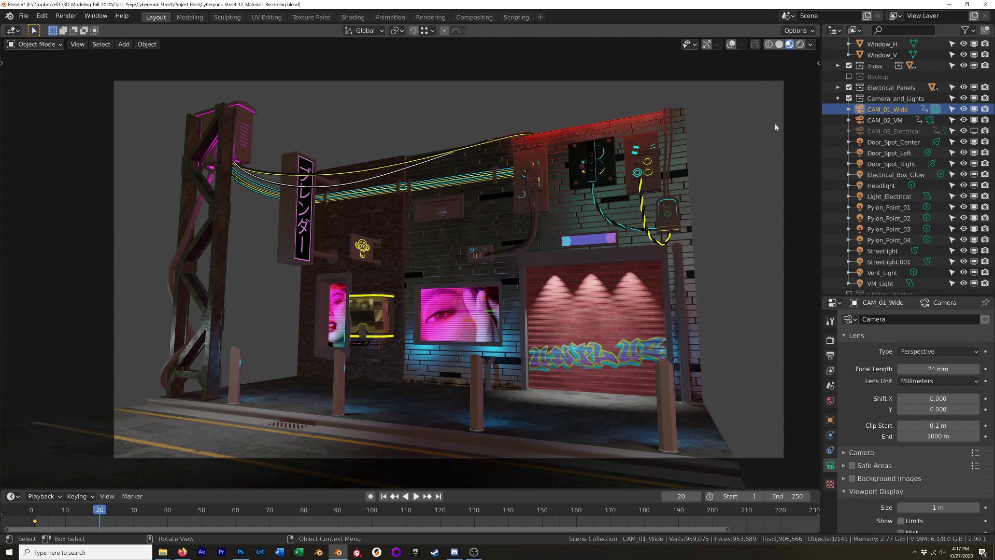
# Switch to Solid shading with overlays shown, and duplicate the Streetlight spot, offsetting the copy about 4.75 m along Y in top view.
pyautogui.click(780, 44)
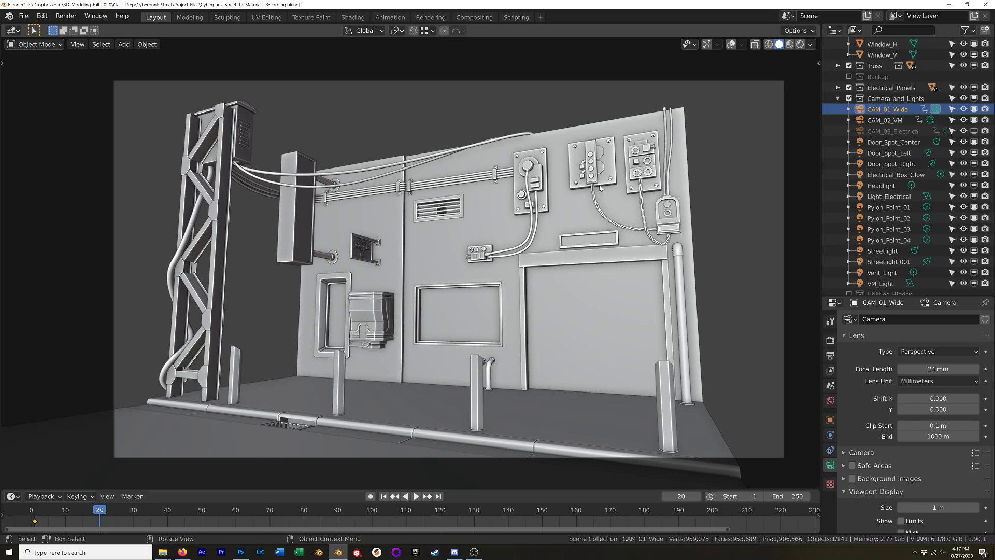
pyautogui.click(731, 44)
pyautogui.moveTo(476, 213); pyautogui.dragTo(369, 299, button='middle')
pyautogui.scroll(-5, 418, 235)
pyautogui.scroll(-5, 418, 235)
pyautogui.click(466, 145)
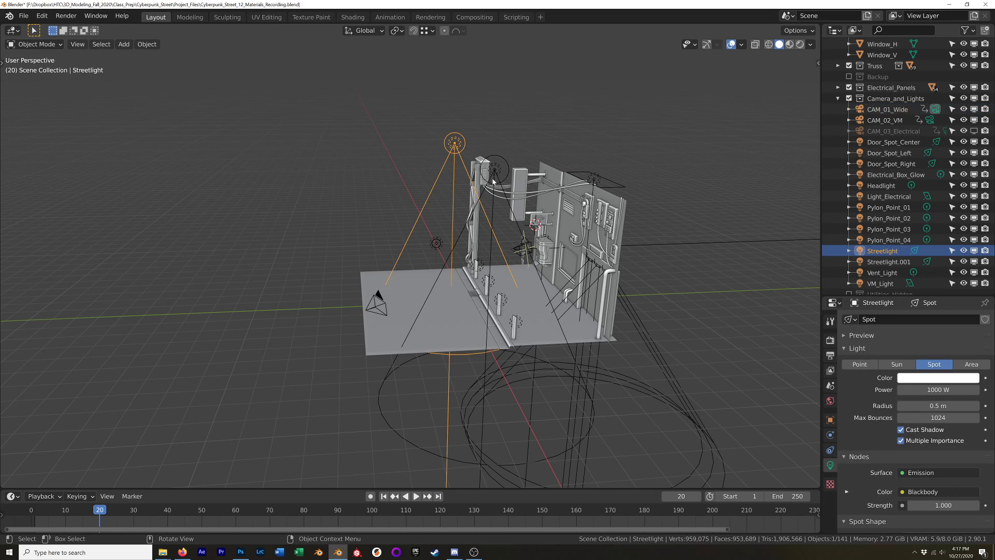
pyautogui.press('KP_7')
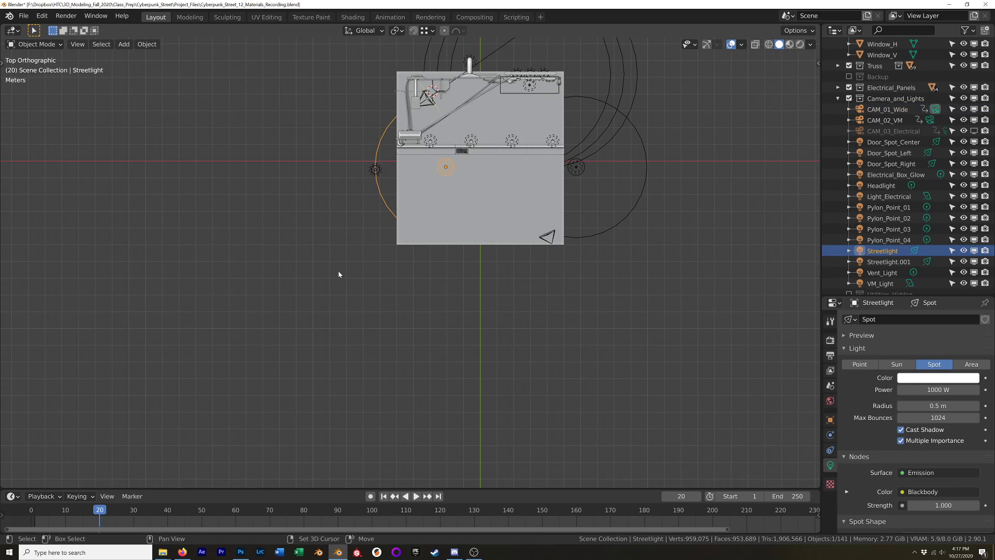
pyautogui.hotkey('shift', 'd')
pyautogui.press('y')
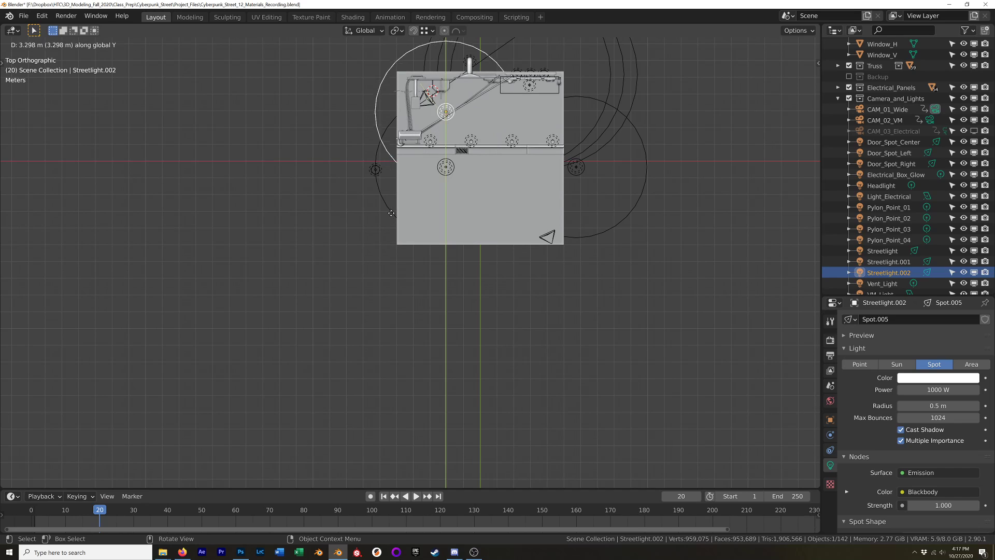
pyautogui.click(404, 192)
# Shift the duplicated streetlight about -0.29 m in X and -0.97 m in Y, just in front of the vending machine.
pyautogui.scroll(7, 451, 71)
pyautogui.keyDown('shift'); pyautogui.moveTo(431, 164); pyautogui.dragTo(474, 184, button='middle'); pyautogui.keyUp('shift')
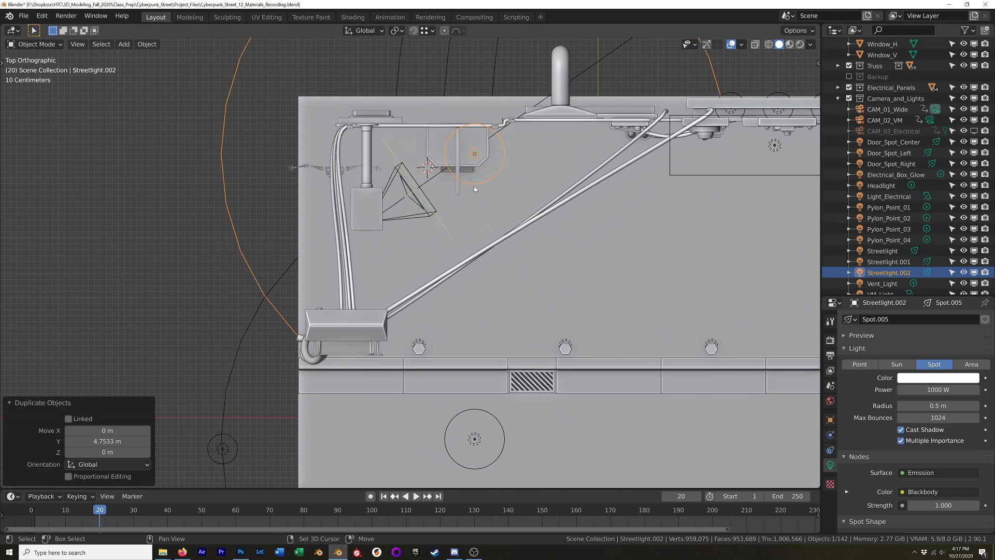
pyautogui.press('g')
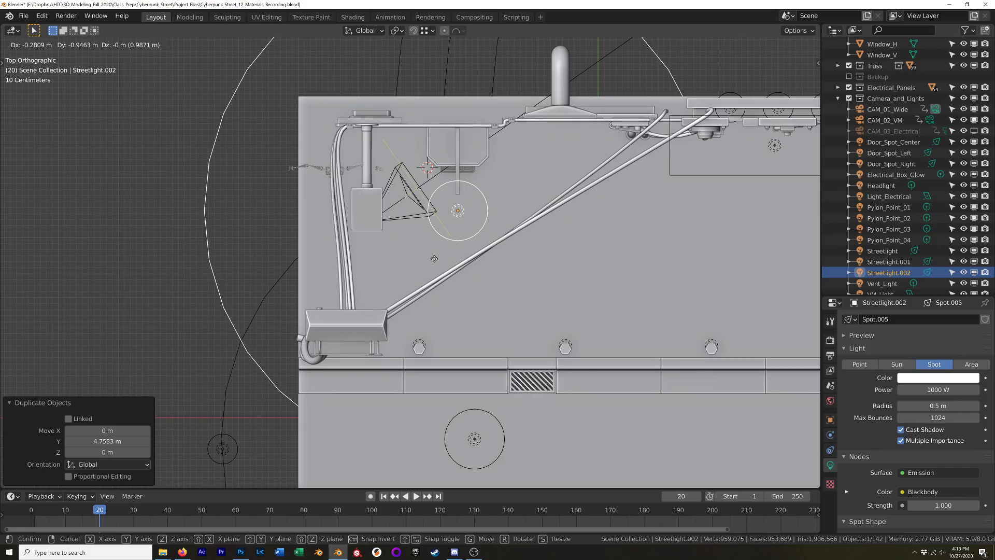
pyautogui.click(434, 260)
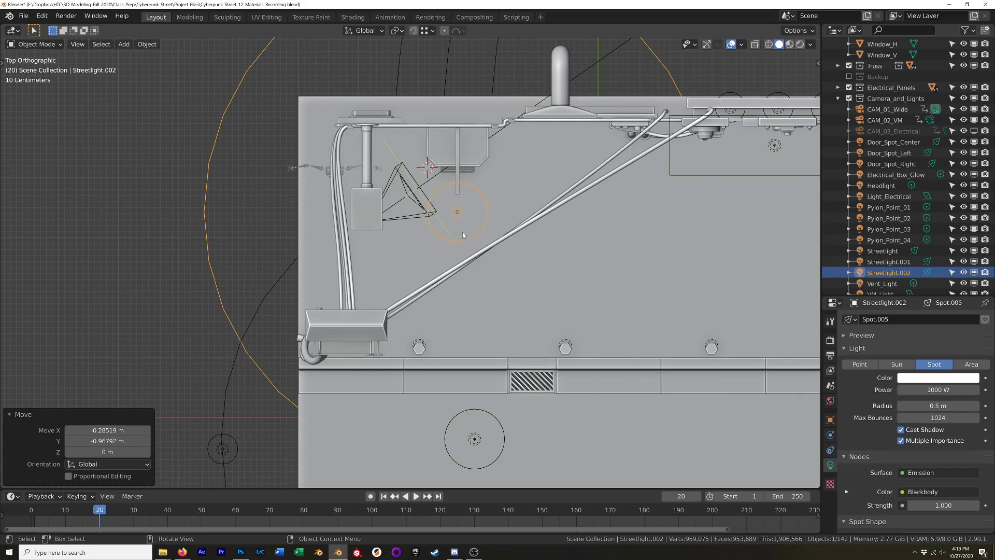
# Set the duplicated streetlight's Blackbody temperature to 8000.
pyautogui.moveTo(462, 235); pyautogui.dragTo(556, 252, button='middle')
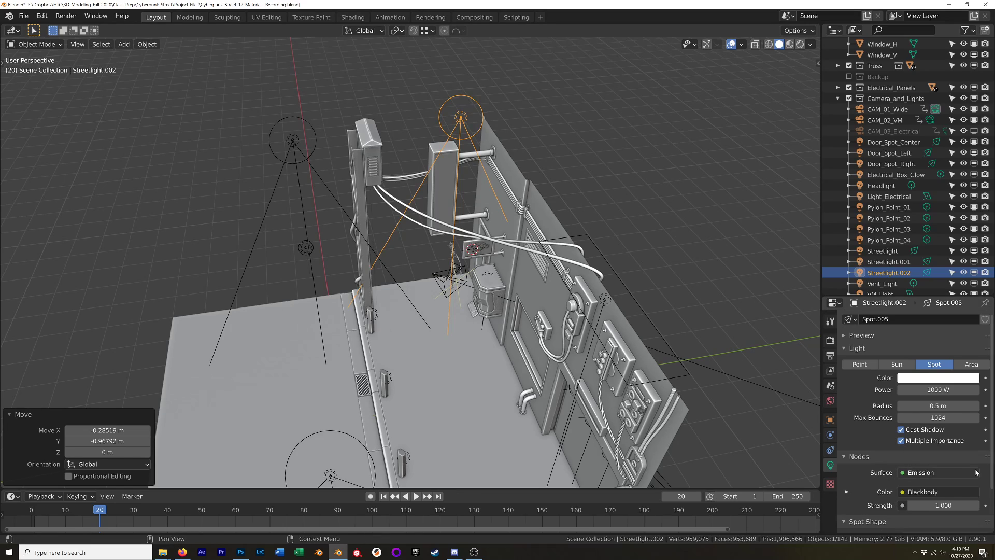
pyautogui.scroll(-2, 874, 490)
pyautogui.scroll(-1, 878, 486)
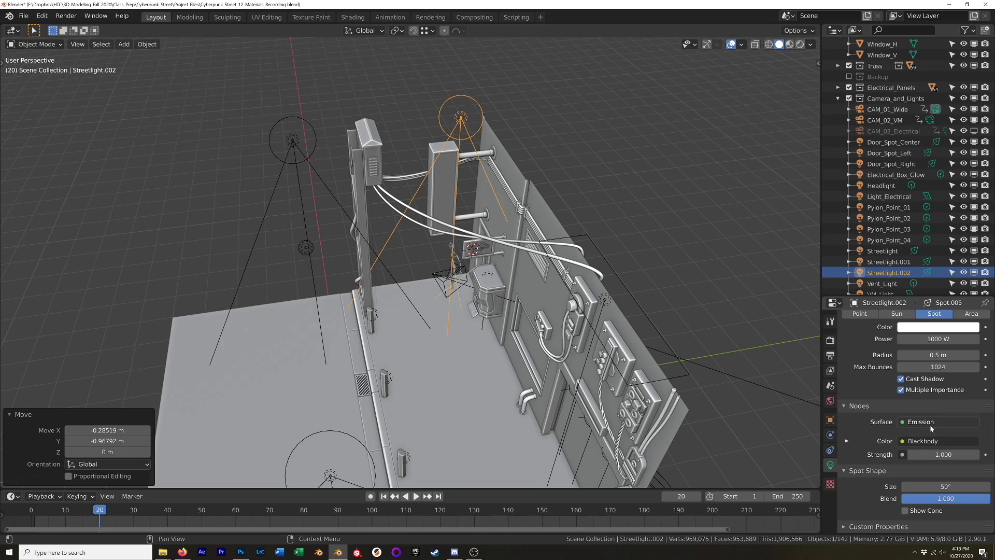
pyautogui.click(848, 440)
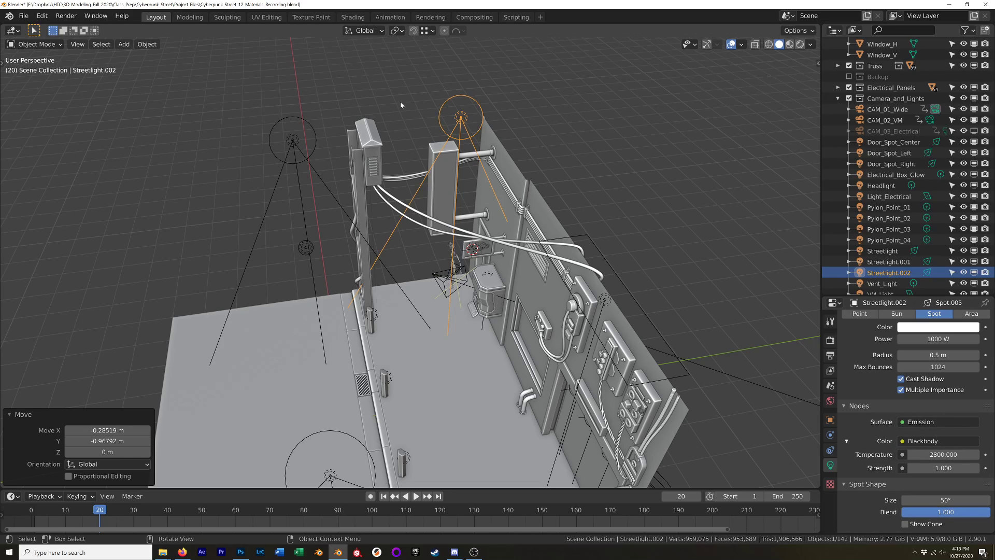
pyautogui.click(941, 454)
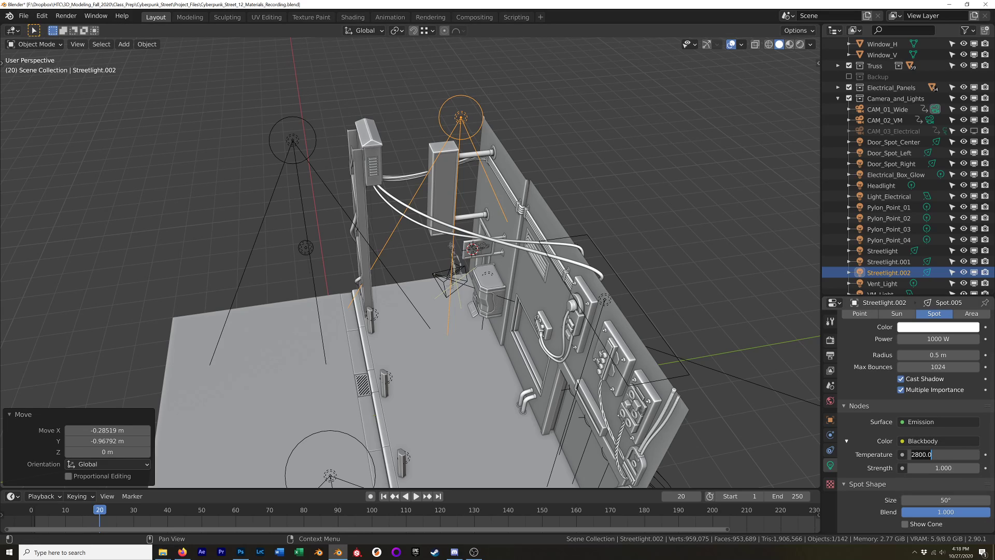
pyautogui.write('800')
pyautogui.press('Return')
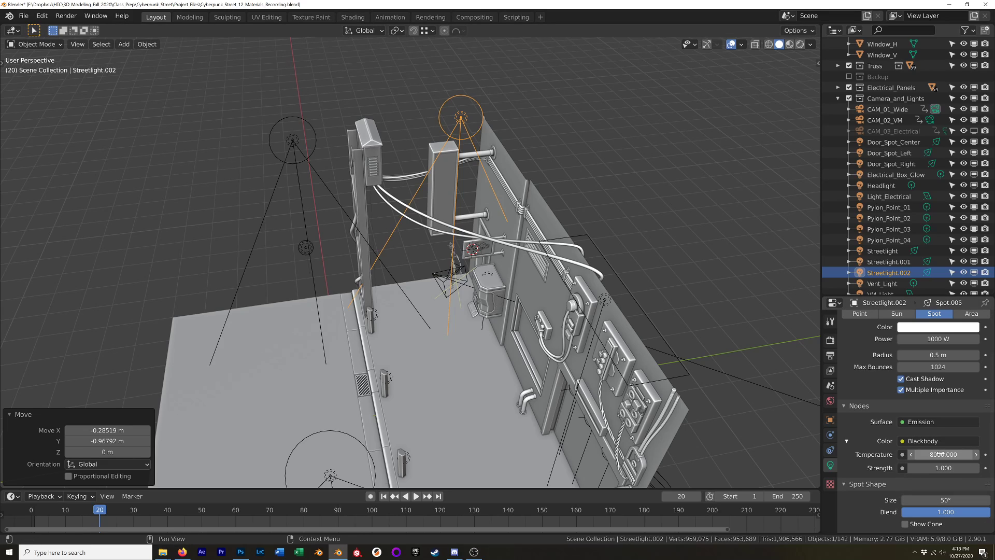
# Narrow the duplicated streetlight's spot size to 15°.
pyautogui.scroll(-1, 946, 492)
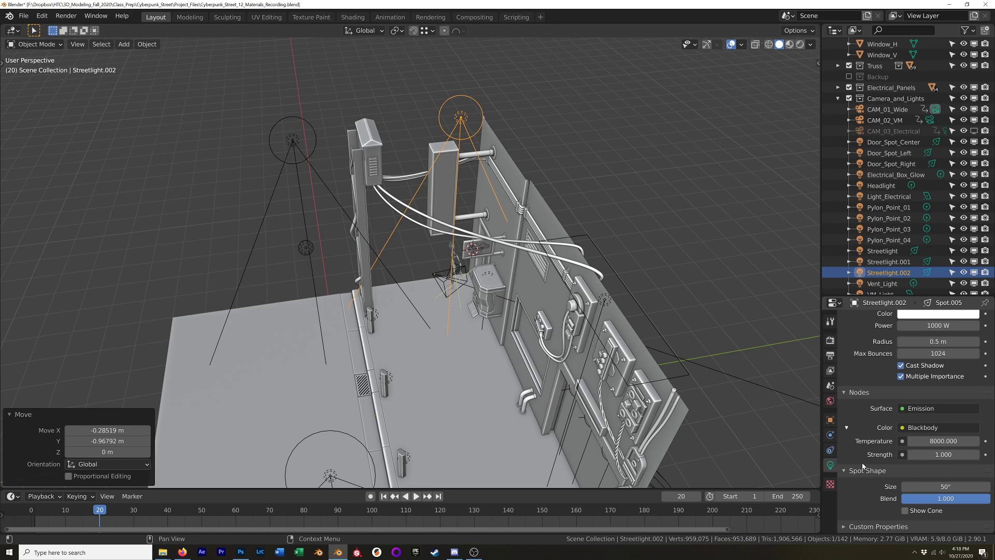
pyautogui.click(946, 486)
pyautogui.write('50d')
pyautogui.press('Return')
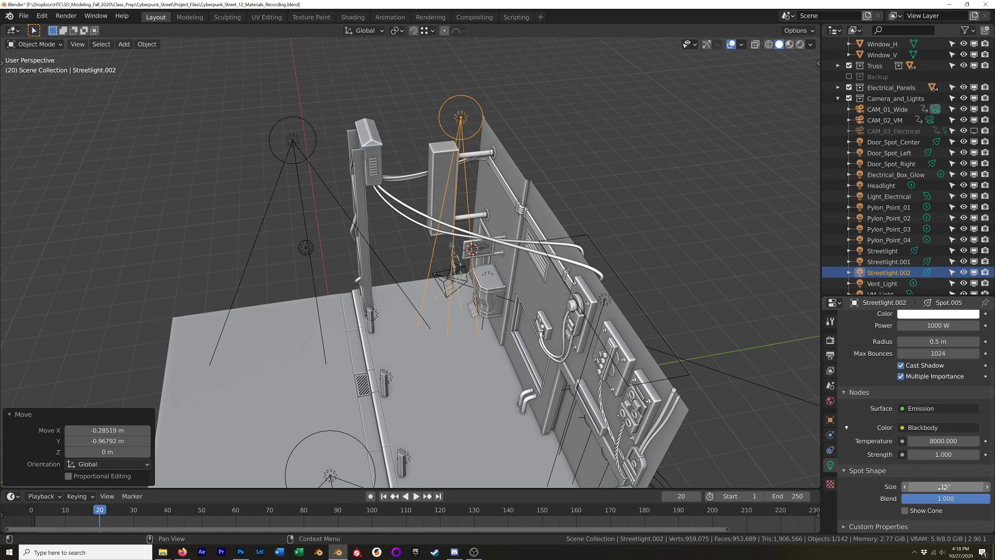
# Rotate the duplicated streetlight about 11.4° around the global X axis in right view, aiming it towards the vending machine.
pyautogui.moveTo(574, 422); pyautogui.dragTo(491, 304, button='middle')
pyautogui.press('KP_3')
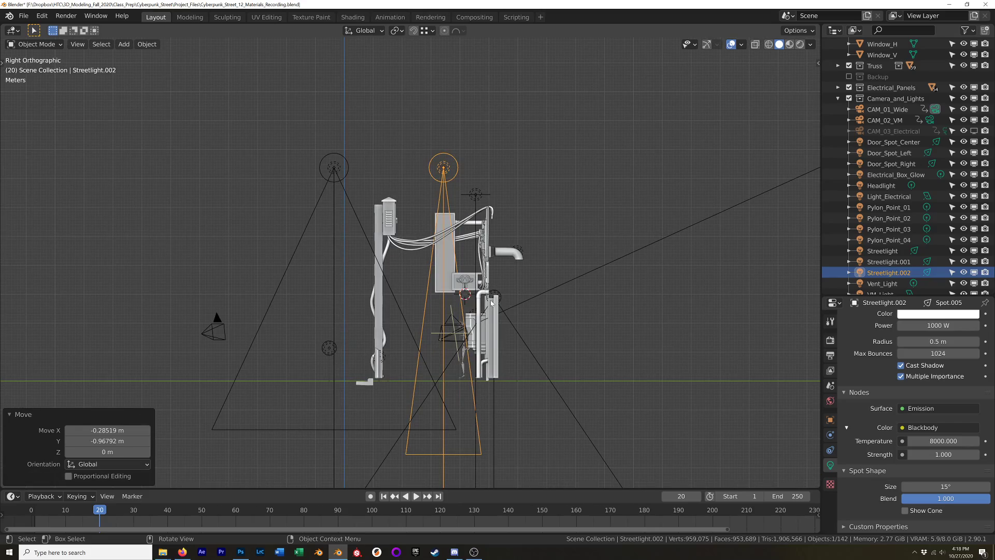
pyautogui.scroll(8, 491, 303)
pyautogui.scroll(-8, 508, 350)
pyautogui.scroll(3, 559, 353)
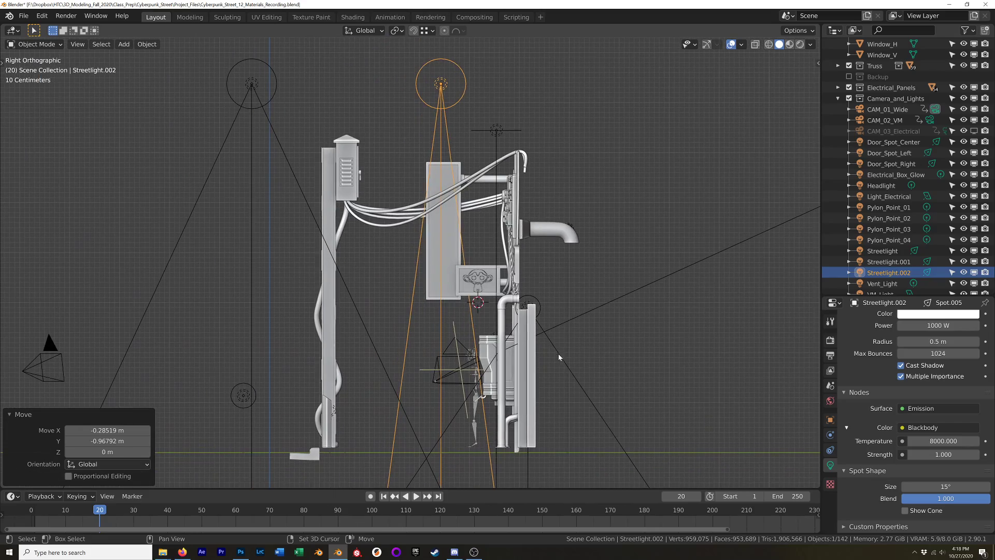
pyautogui.press('r')
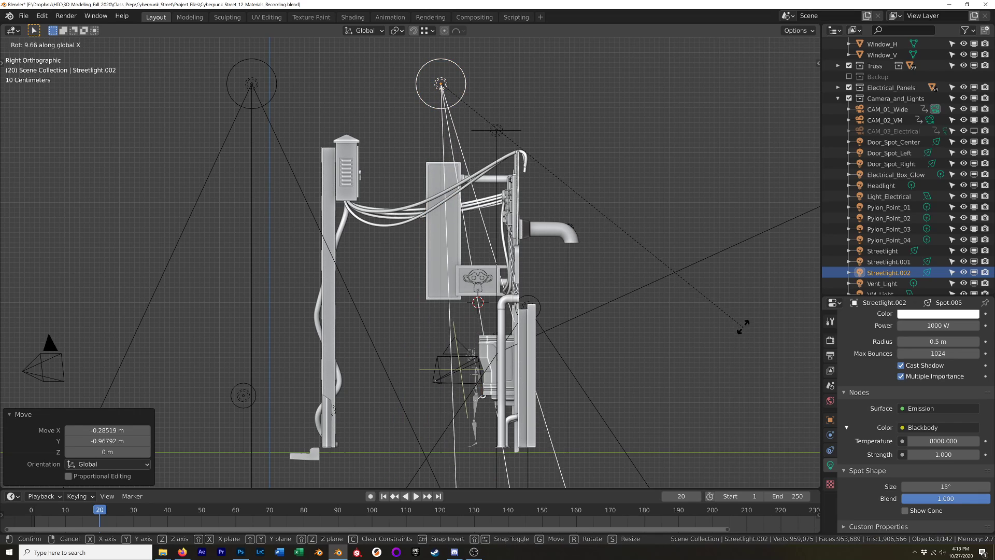
pyautogui.click(750, 358)
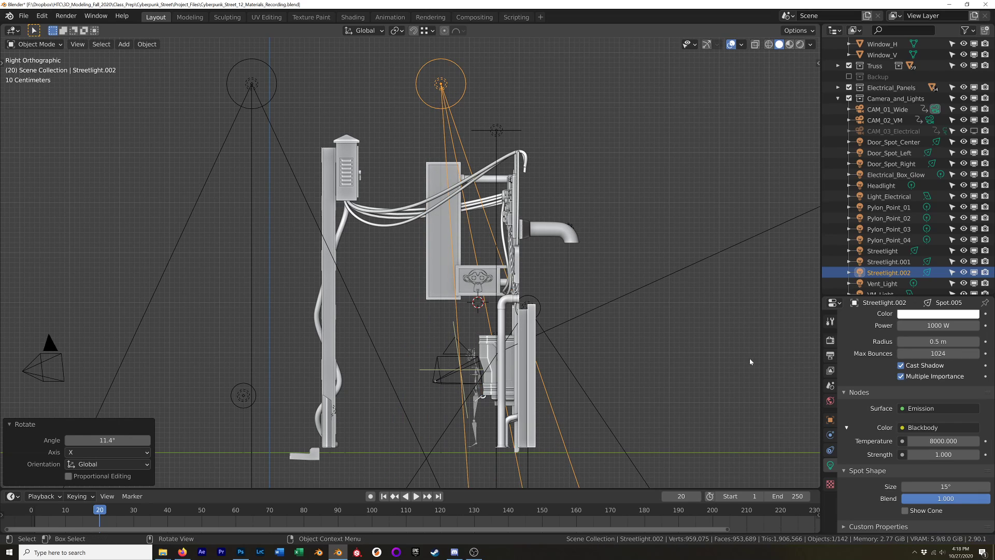
# Set the duplicated streetlight's power to 10000 W.
pyautogui.click(938, 325)
pyautogui.write('41')
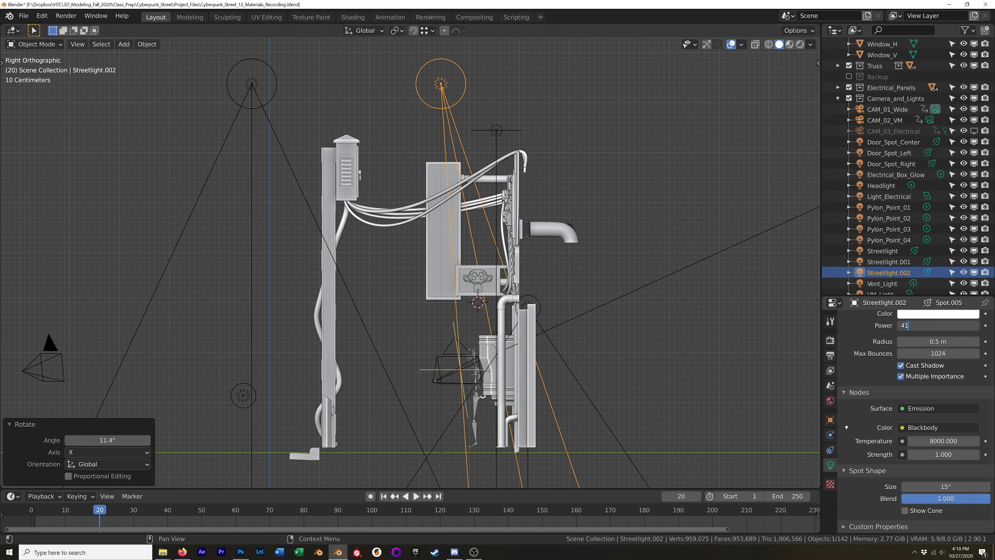
pyautogui.press('BackSpace')
pyautogui.press('BackSpace')
pyautogui.press('BackSpace')
pyautogui.press('BackSpace')
pyautogui.write('10000')
pyautogui.press('Return')
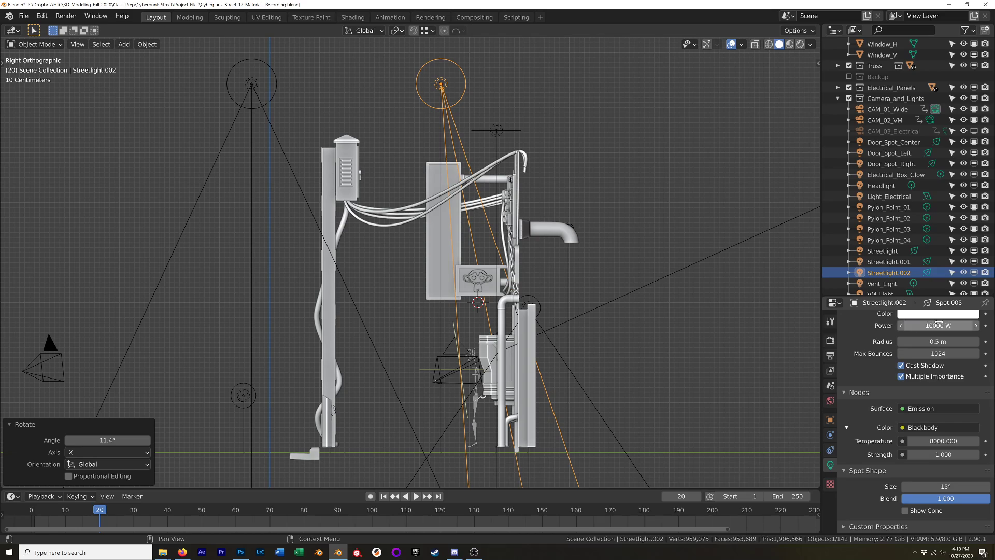
# Switch the viewport to rendered shading in a perspective view and examine how the new spotlight illuminates the vending machine and its surroundings.
pyautogui.scroll(4, 511, 259)
pyautogui.moveTo(513, 269); pyautogui.dragTo(577, 273, button='middle')
pyautogui.scroll(-6, 588, 289)
pyautogui.click(800, 45)
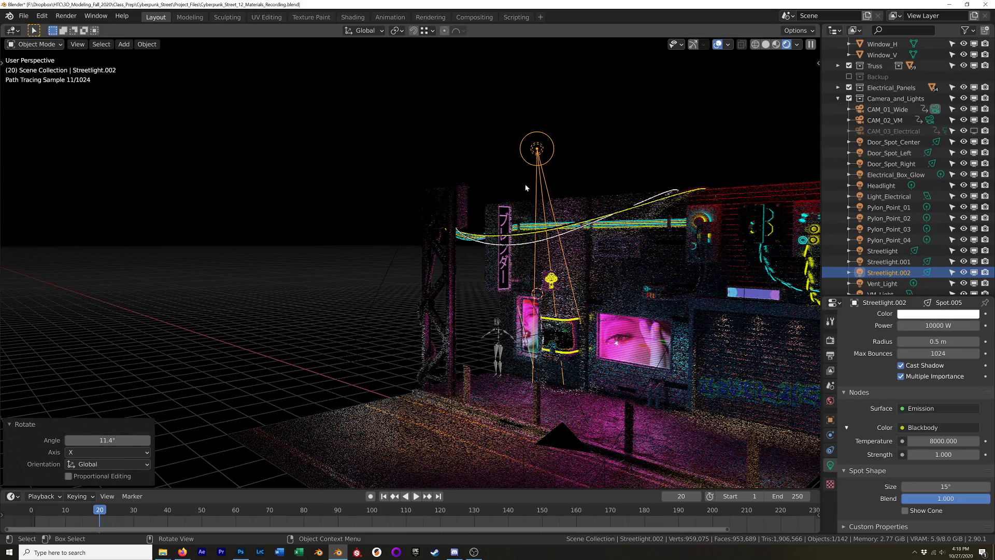
pyautogui.moveTo(526, 187); pyautogui.dragTo(533, 346, button='middle')
pyautogui.scroll(7, 606, 361)
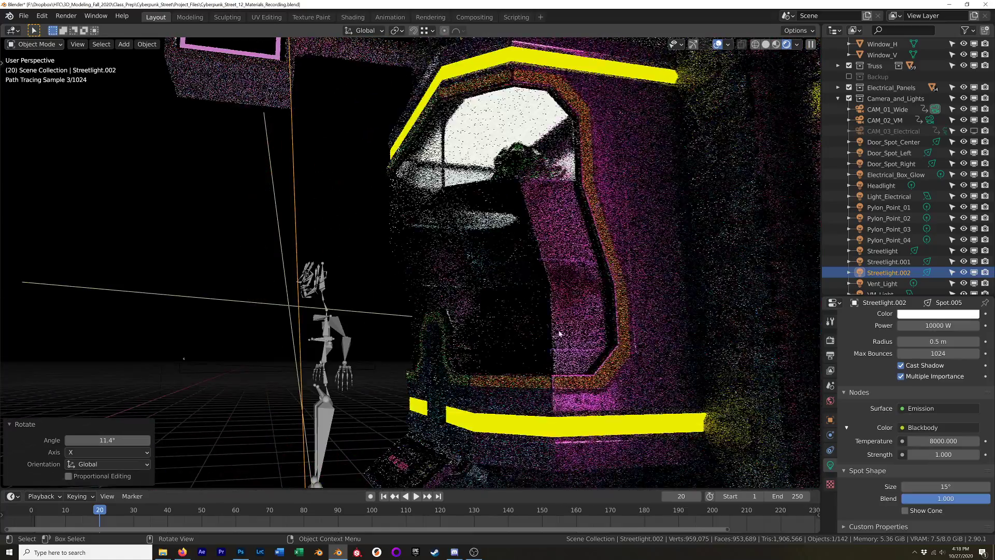
pyautogui.scroll(-6, 558, 333)
pyautogui.moveTo(553, 313)
pyautogui.mouseDown(button='middle')
pyautogui.moveTo(588, 335)
pyautogui.moveTo(531, 335)
pyautogui.moveTo(403, 275)
pyautogui.mouseUp(button='middle')
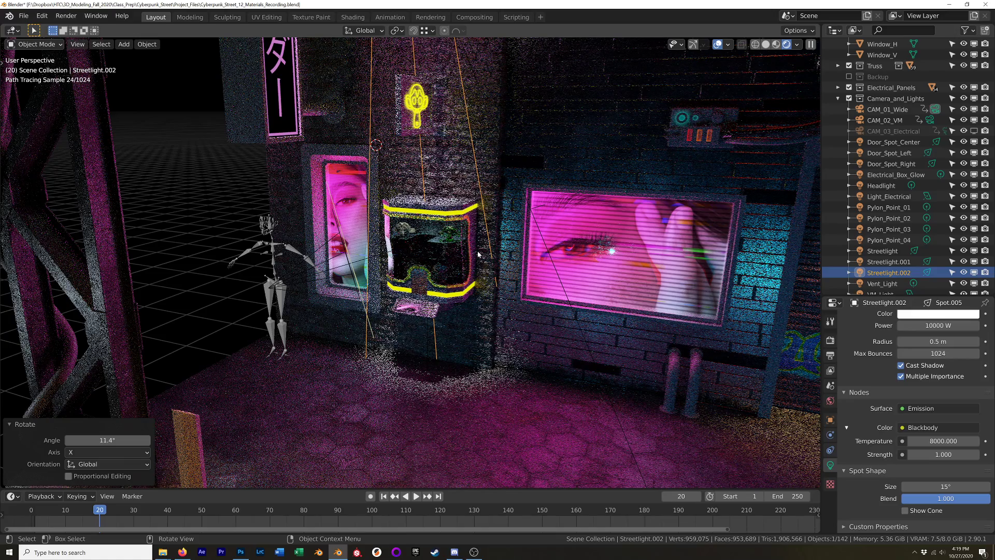
pyautogui.moveTo(471, 321); pyautogui.dragTo(468, 313, button='middle')
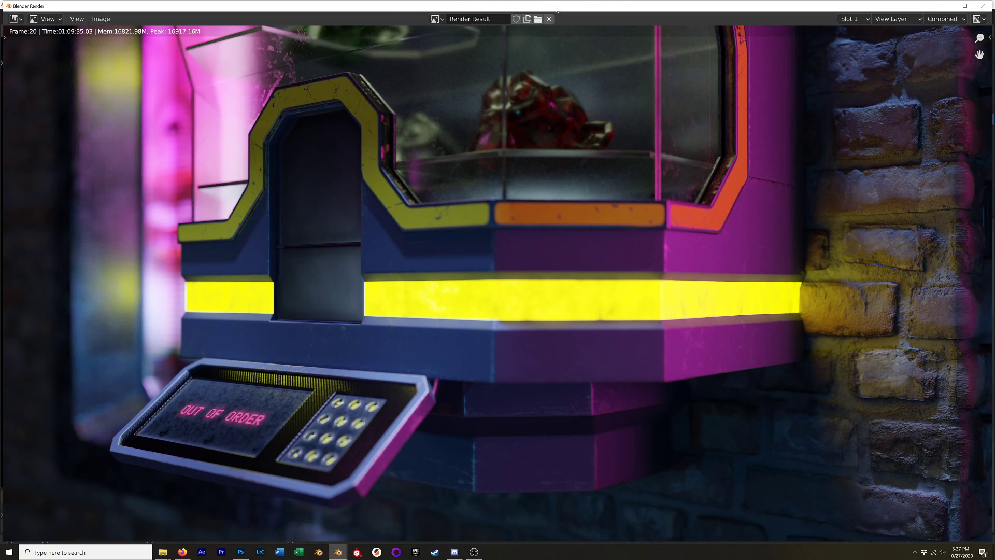
# Examine the finished vending machine render and the Cycles sampling and denoising settings, and bring the main scene window forward.
pyautogui.moveTo(556, 7); pyautogui.dragTo(392, 37)
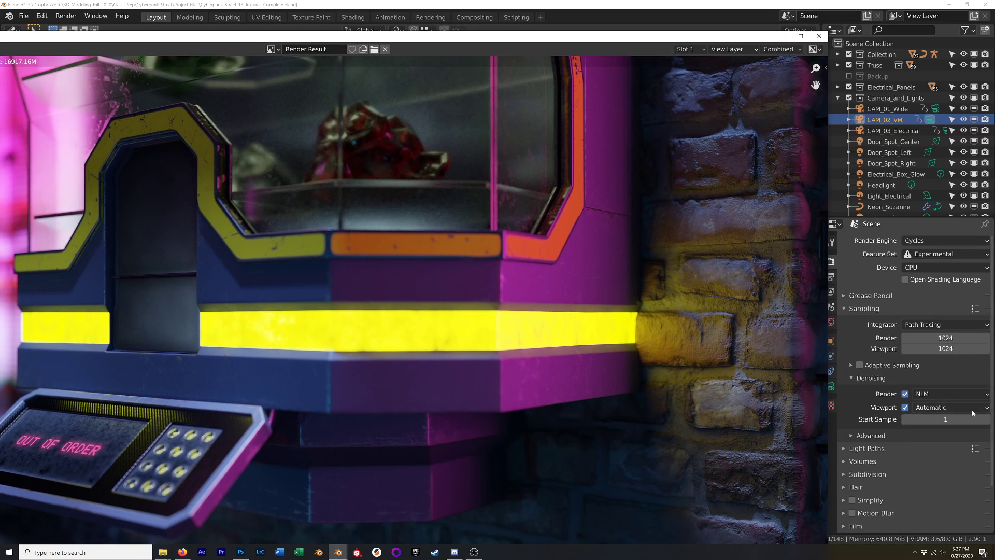
pyautogui.moveTo(494, 31); pyautogui.dragTo(752, 11)
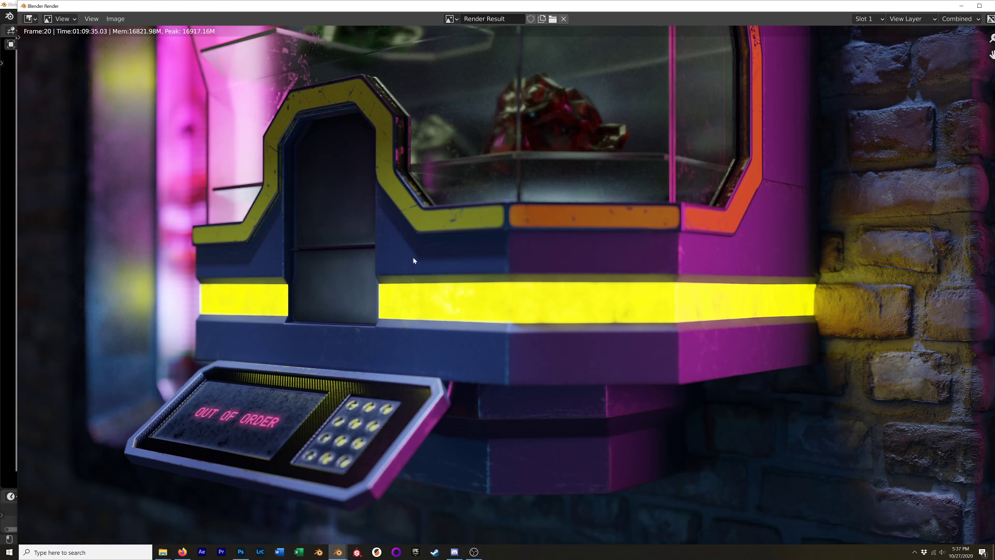
pyautogui.moveTo(603, 10); pyautogui.dragTo(585, 161)
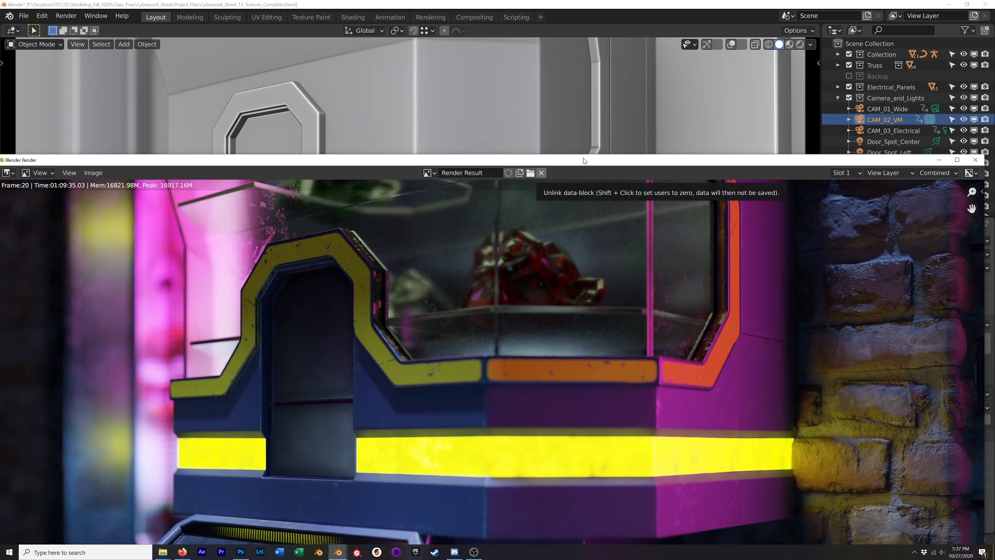
pyautogui.click(553, 7)
# Show the vending machine and neighbouring wall in Material Preview shading, keeping the main scene window in front of the render.
pyautogui.scroll(-2, 450, 222)
pyautogui.scroll(3, 449, 208)
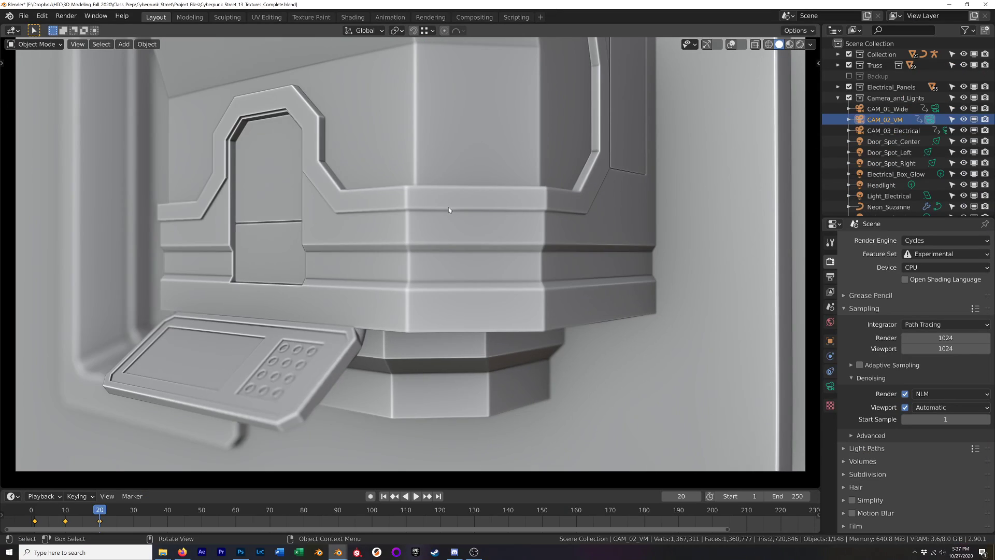
pyautogui.moveTo(450, 208); pyautogui.dragTo(481, 210, button='middle')
pyautogui.press('z')
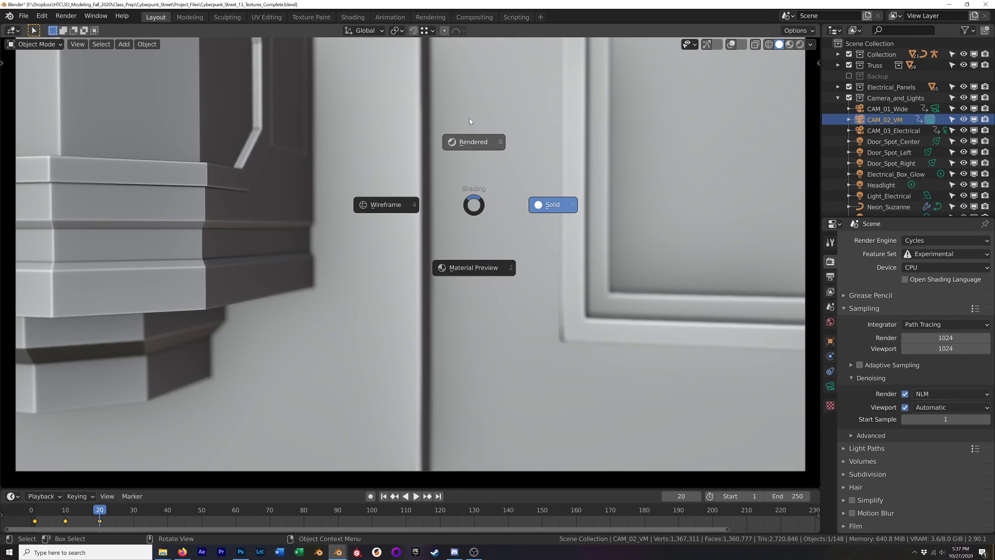
pyautogui.click(470, 122)
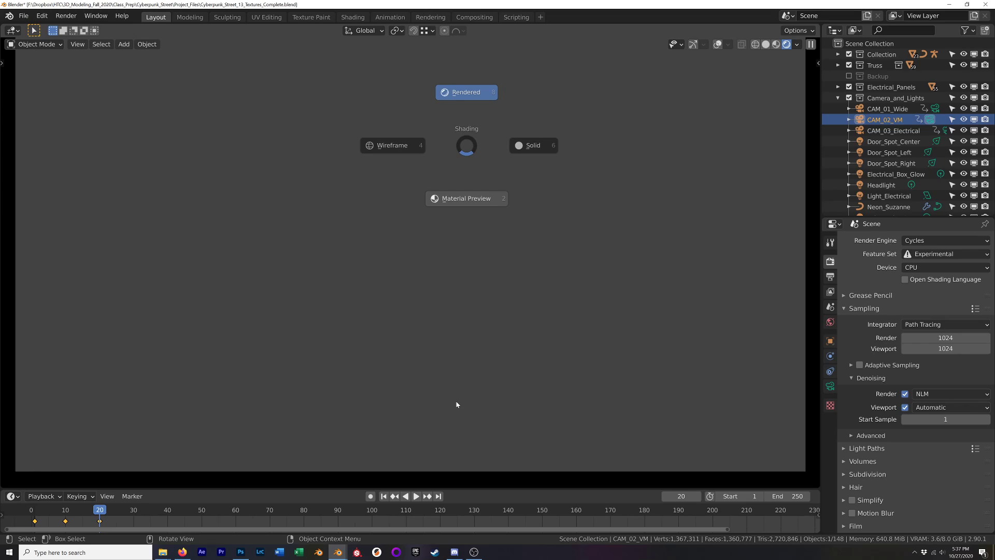
pyautogui.click(480, 226)
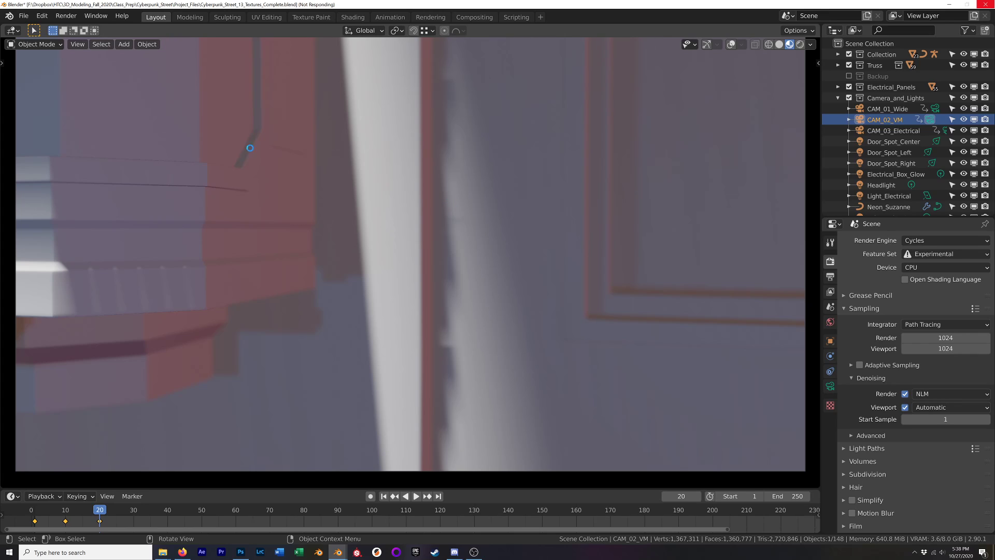
pyautogui.hotkey('alt', 'Tab')
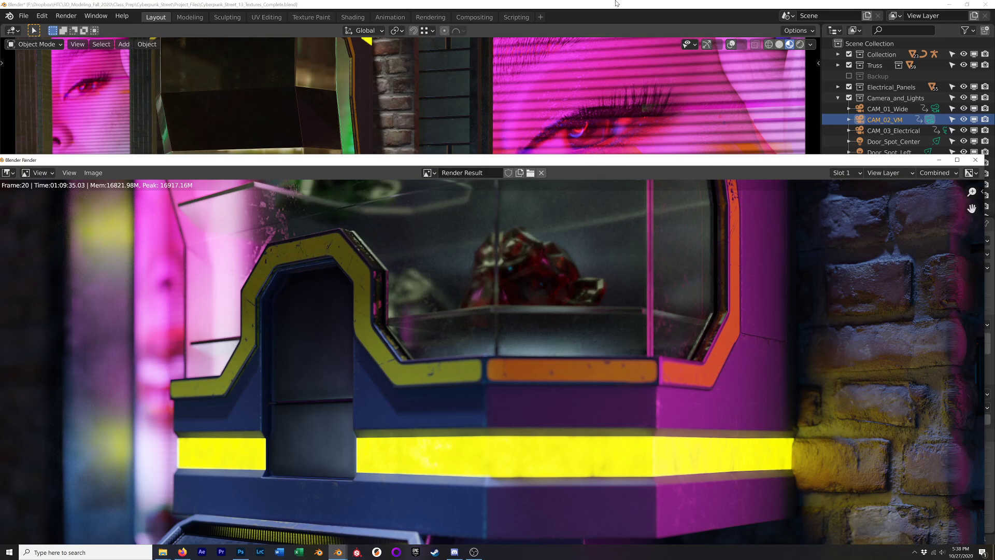
pyautogui.click(616, 3)
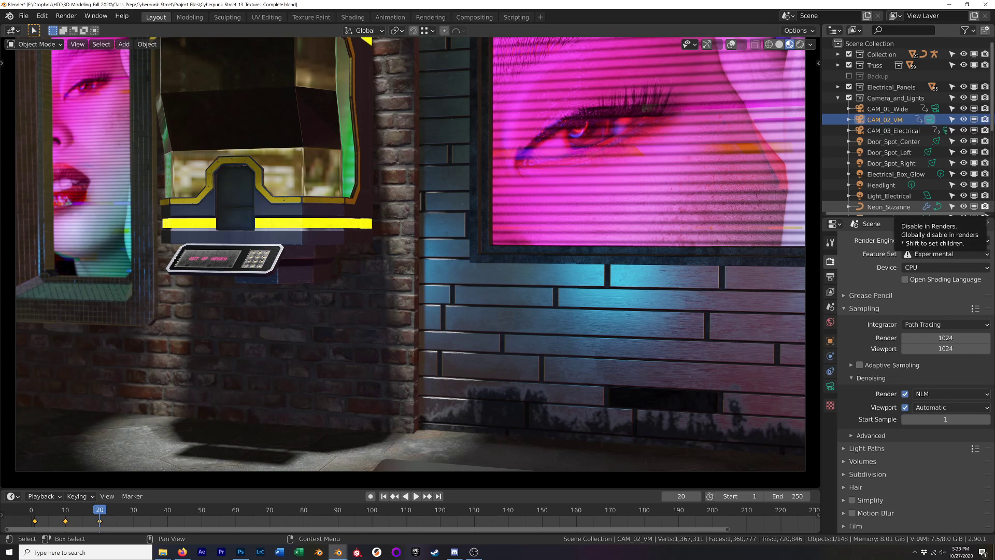